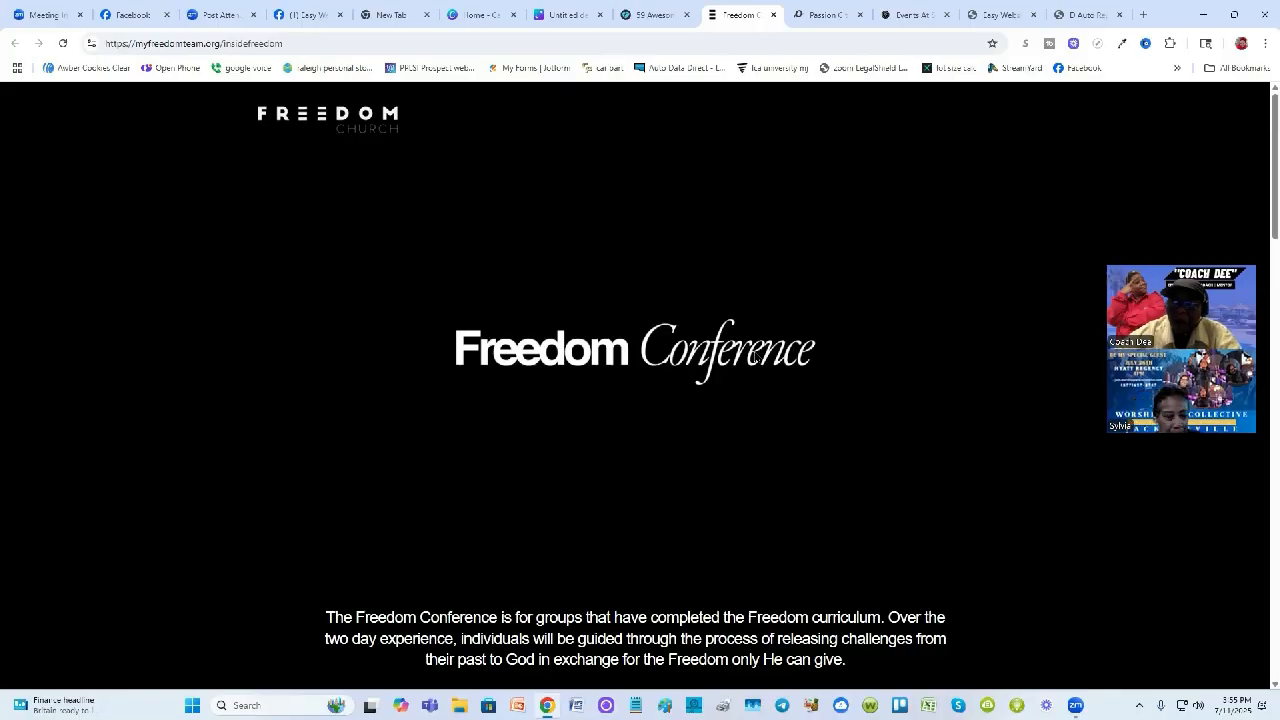
scroll(600, 277, "down", 1)
scroll(598, 276, "up", 1)
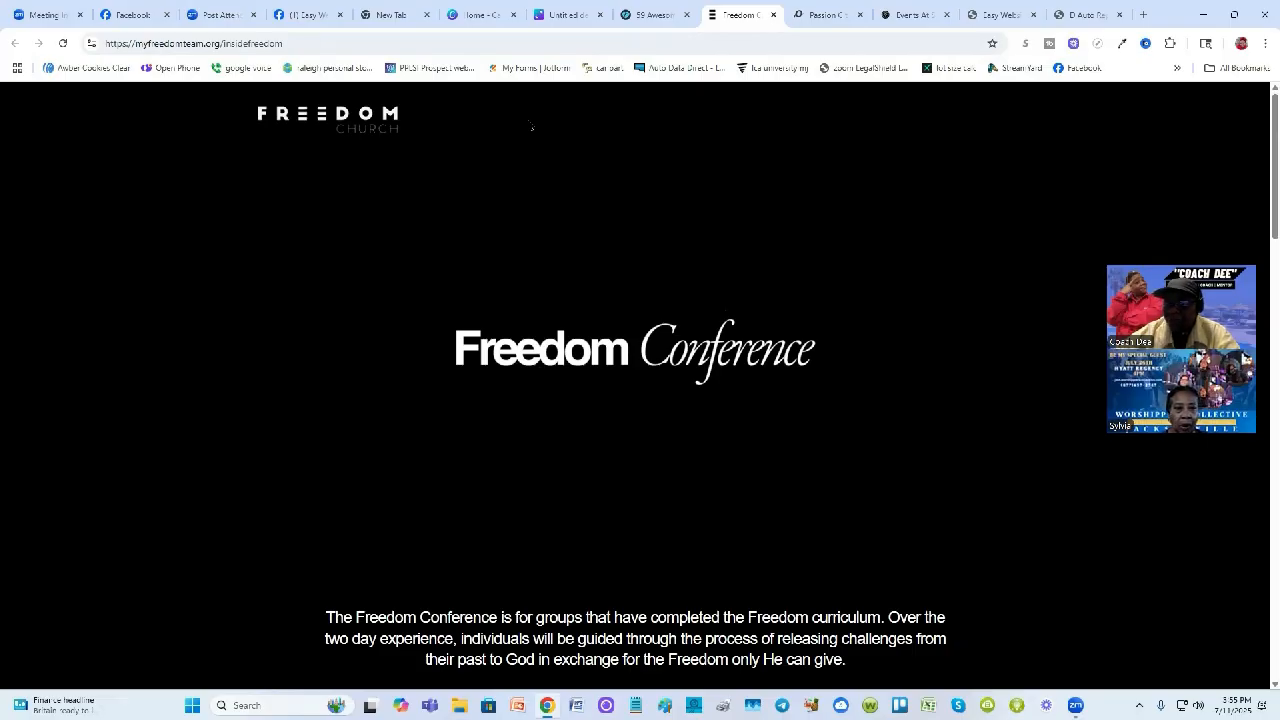
Open thehomebusinessacademy.com in a new browser tab, enter the members area and open the Funnel Builders Academy membership
left_click(1145, 22)
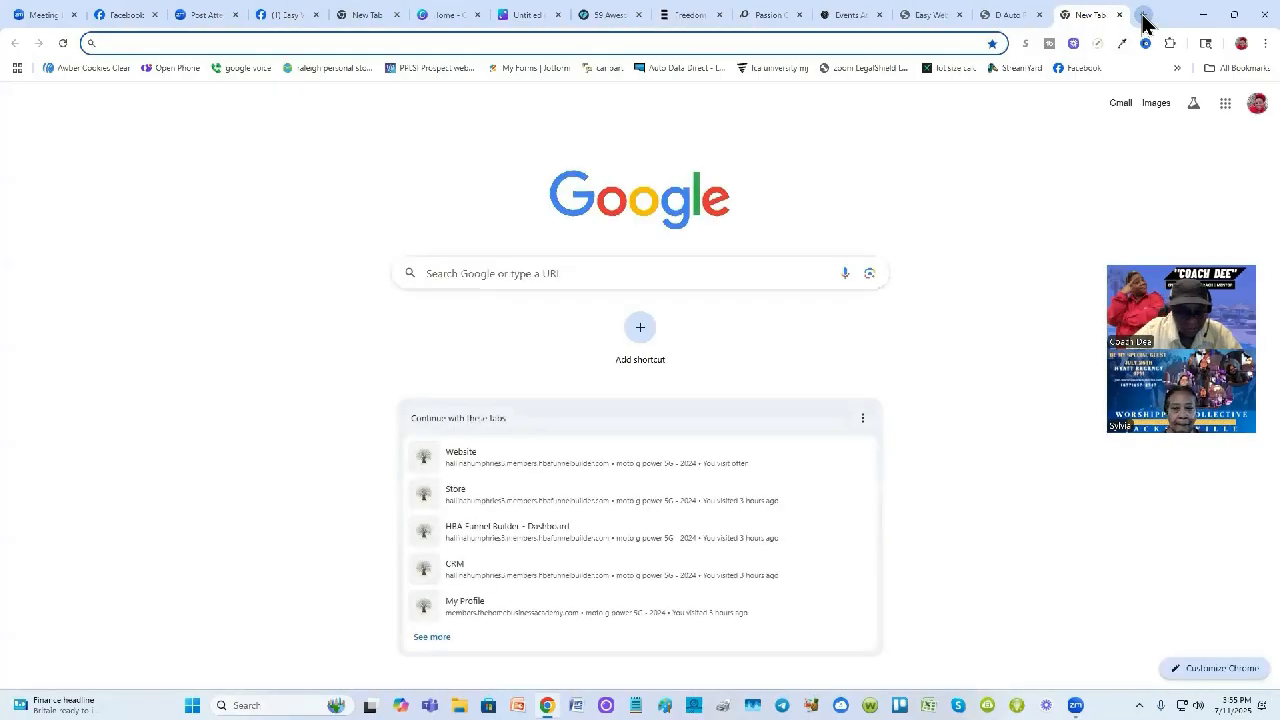
type("the")
key("Return")
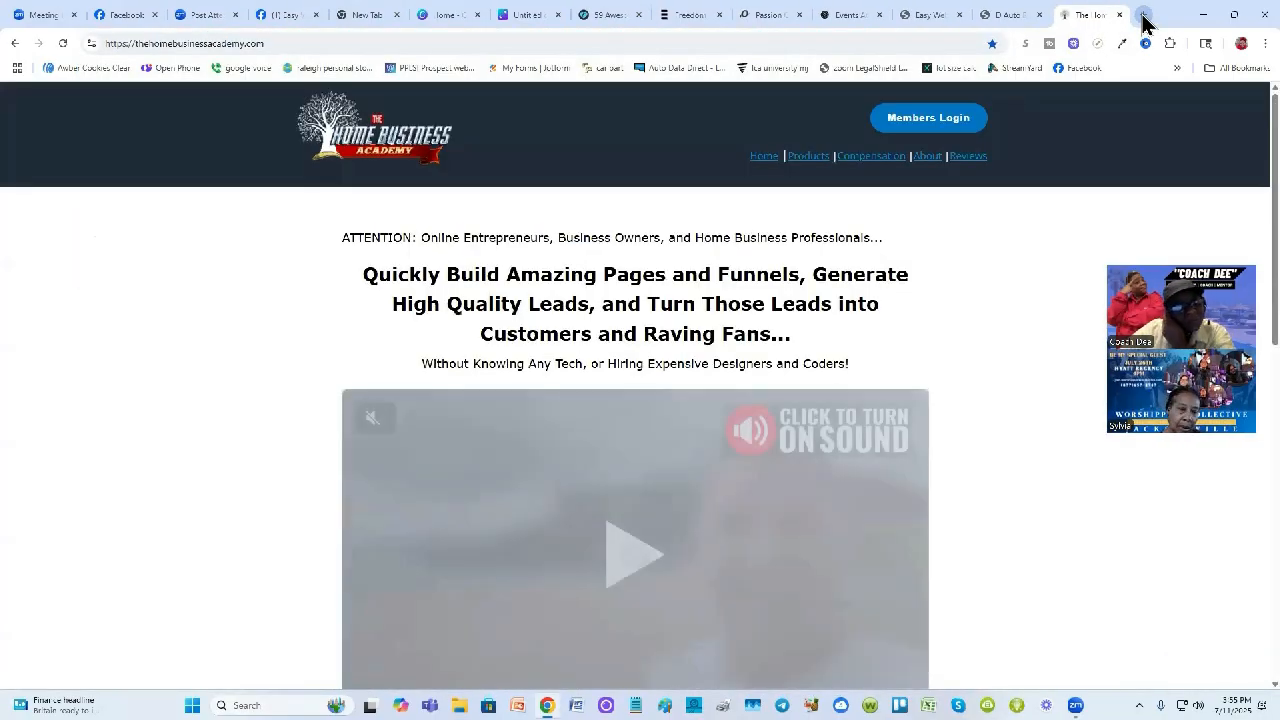
left_click(948, 122)
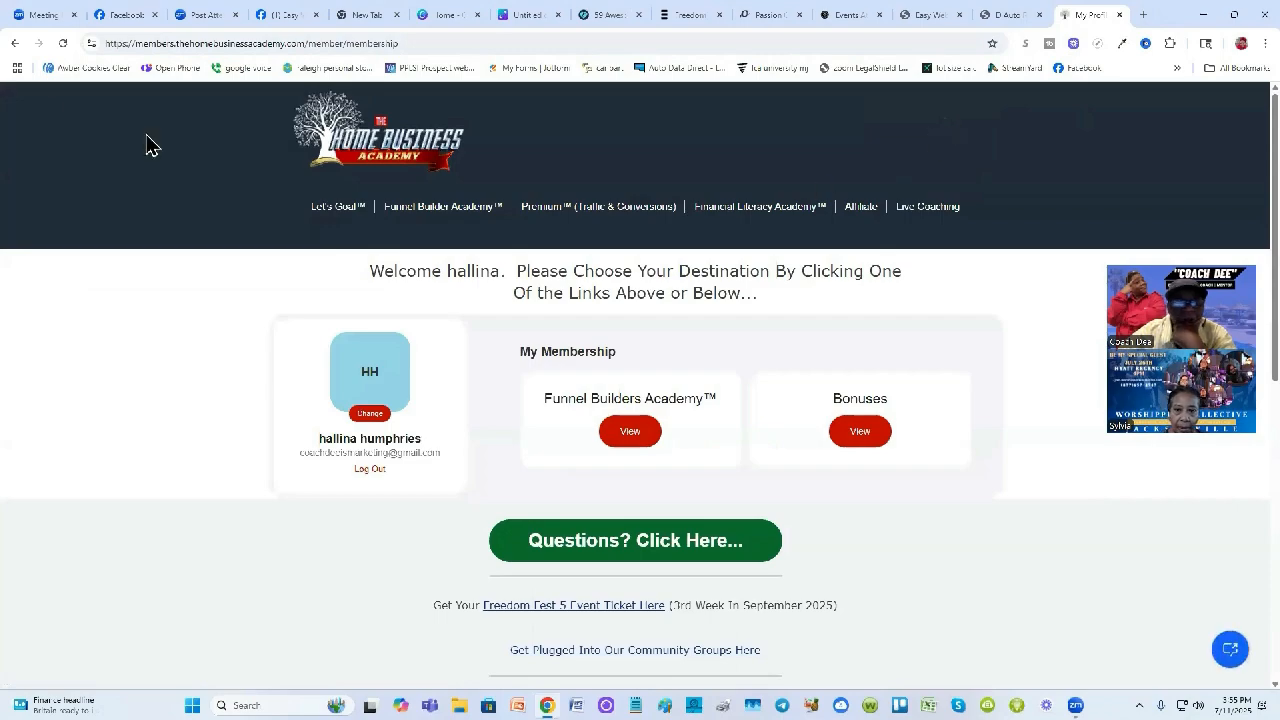
left_click(15, 43)
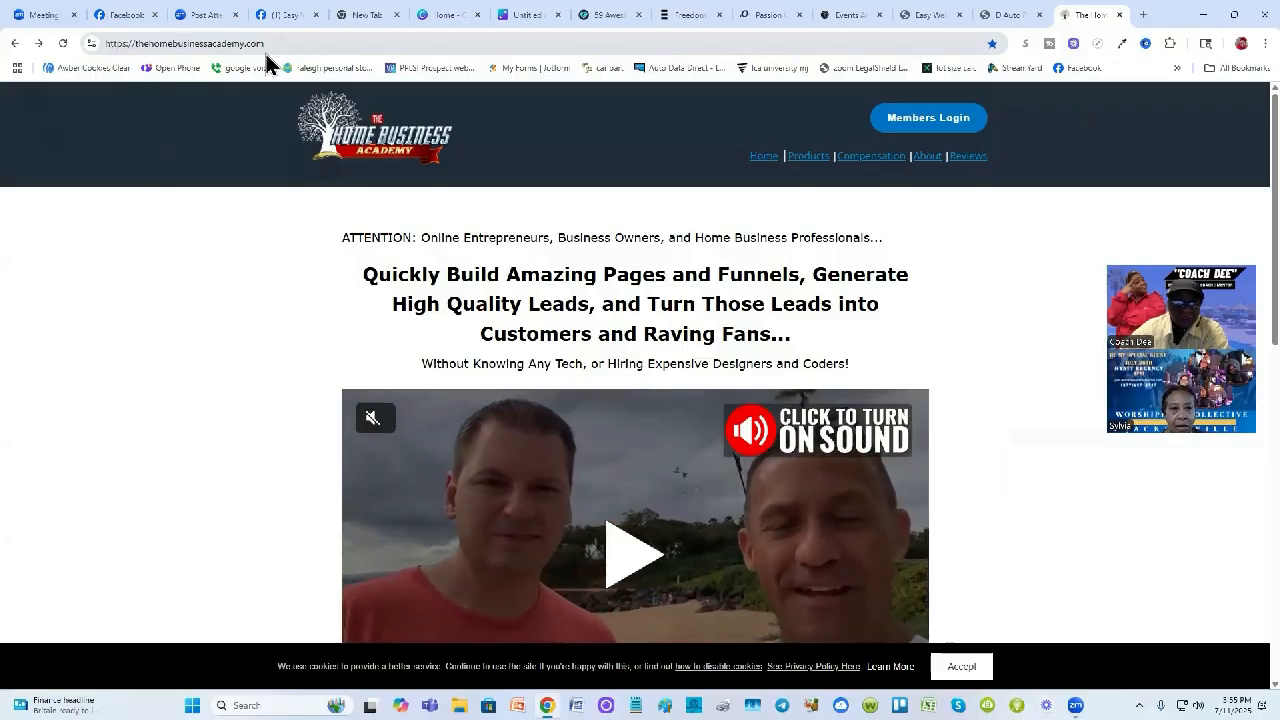
left_click(931, 133)
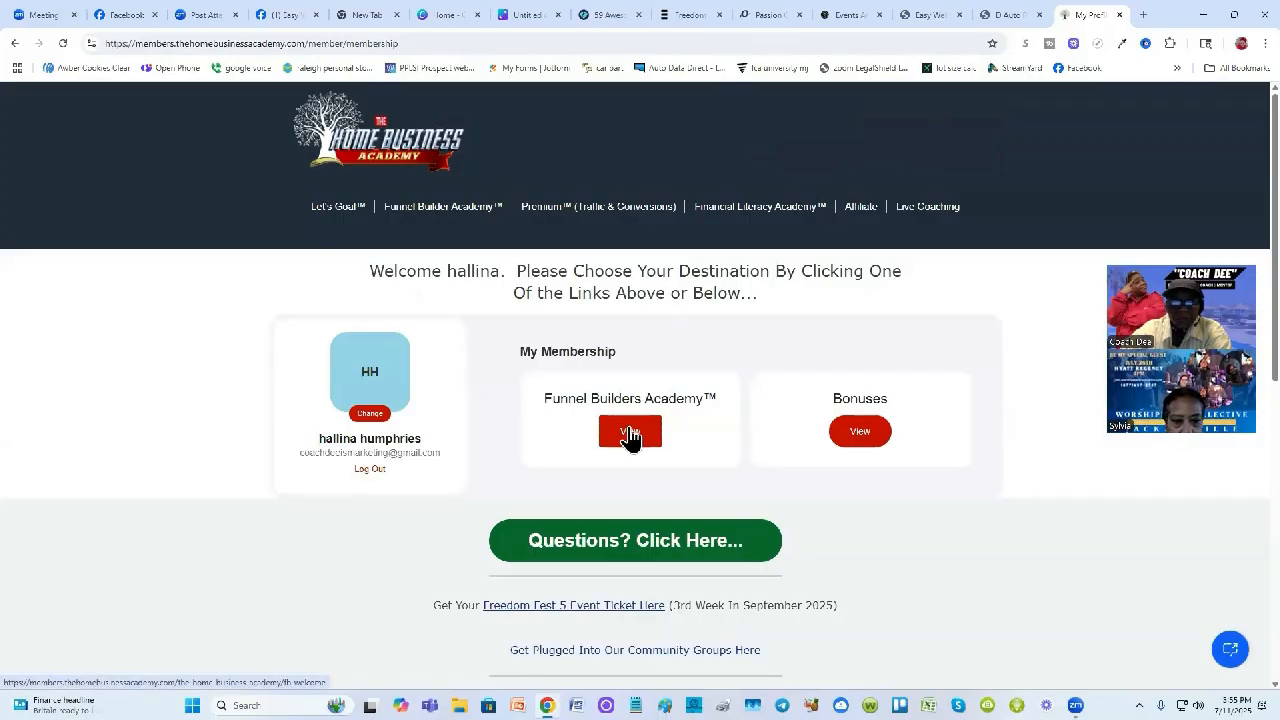
left_click(629, 434)
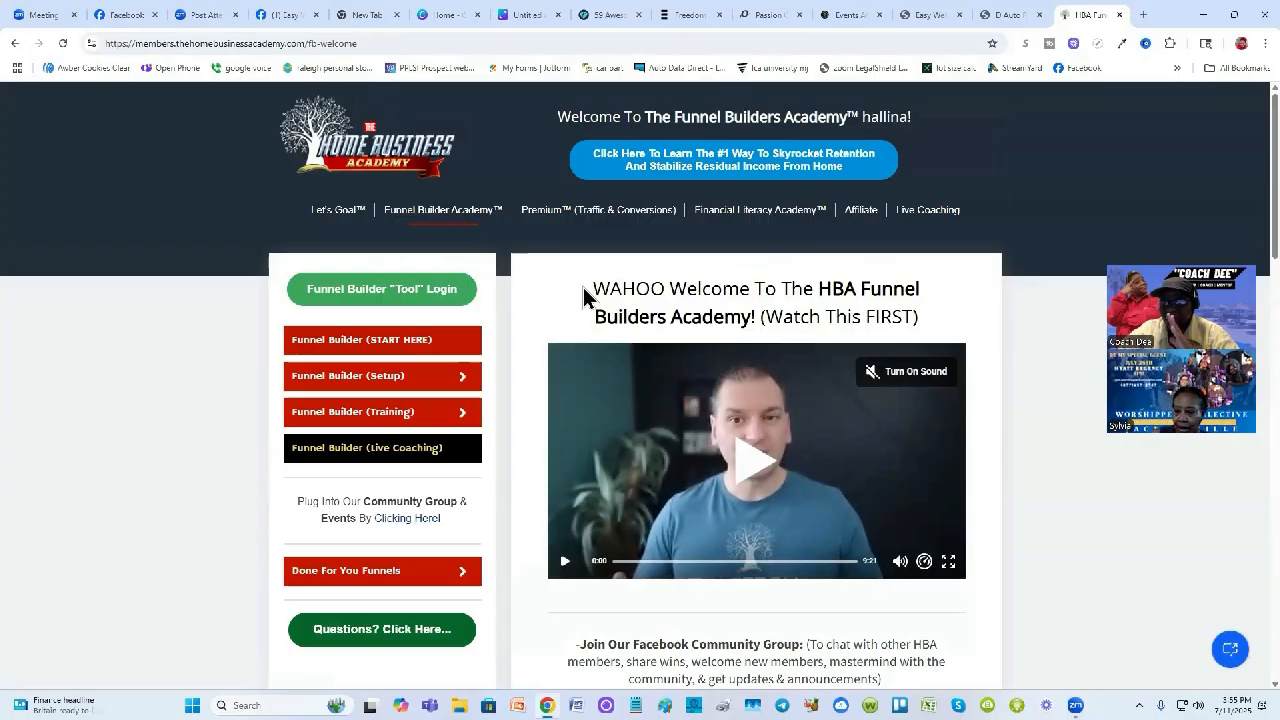
Open the Funnel Builder "Tool" Login page in a separate browser tab and log in with the prefilled credentials
right_click(398, 290)
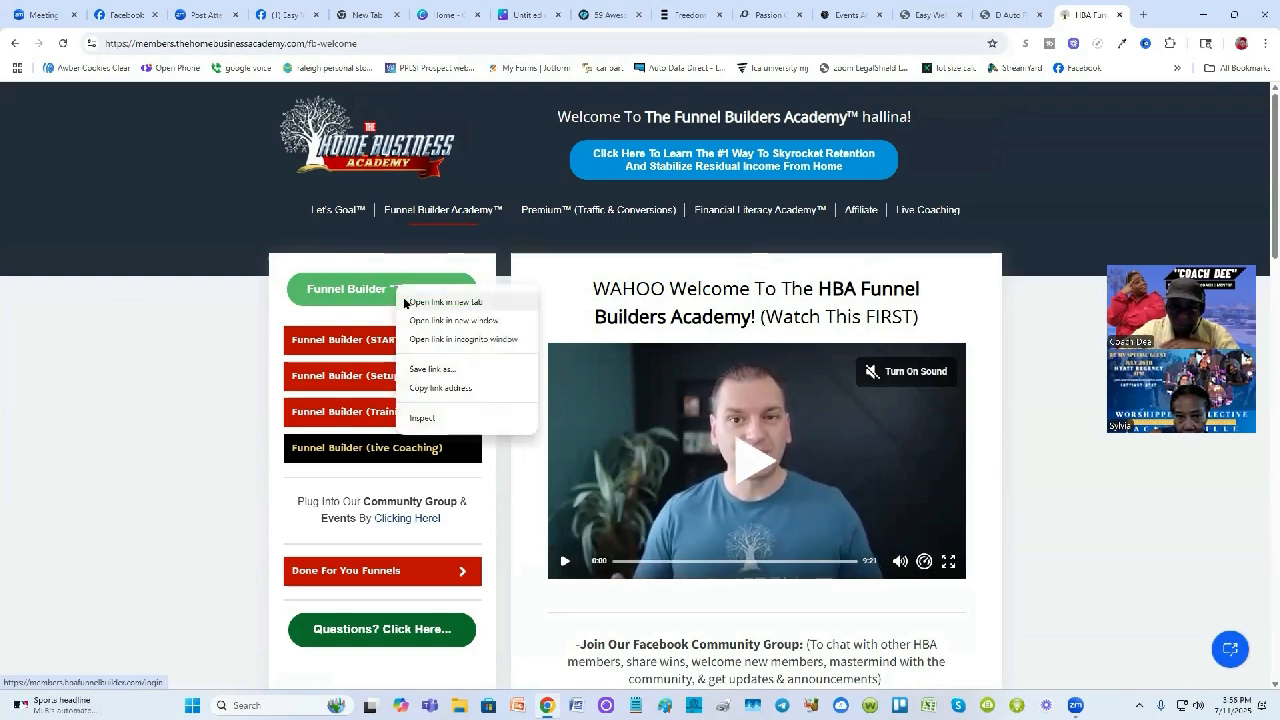
left_click(412, 302)
left_click(1088, 13)
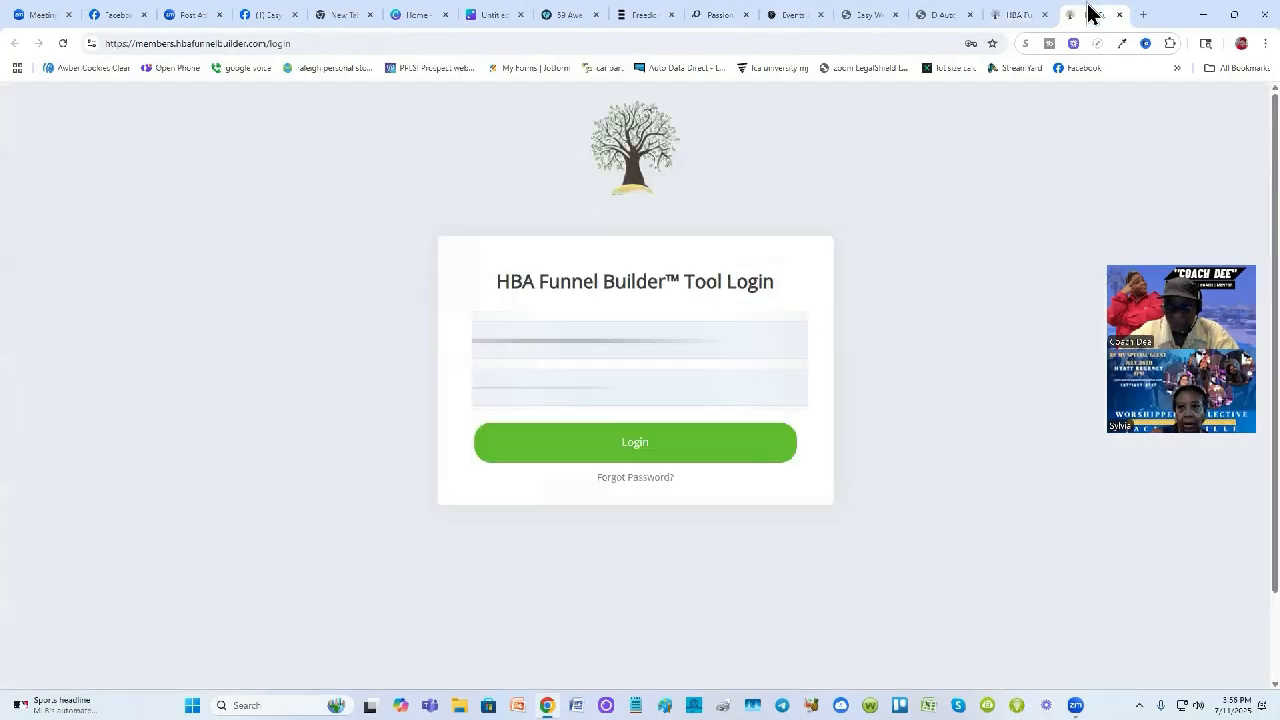
left_click(705, 445)
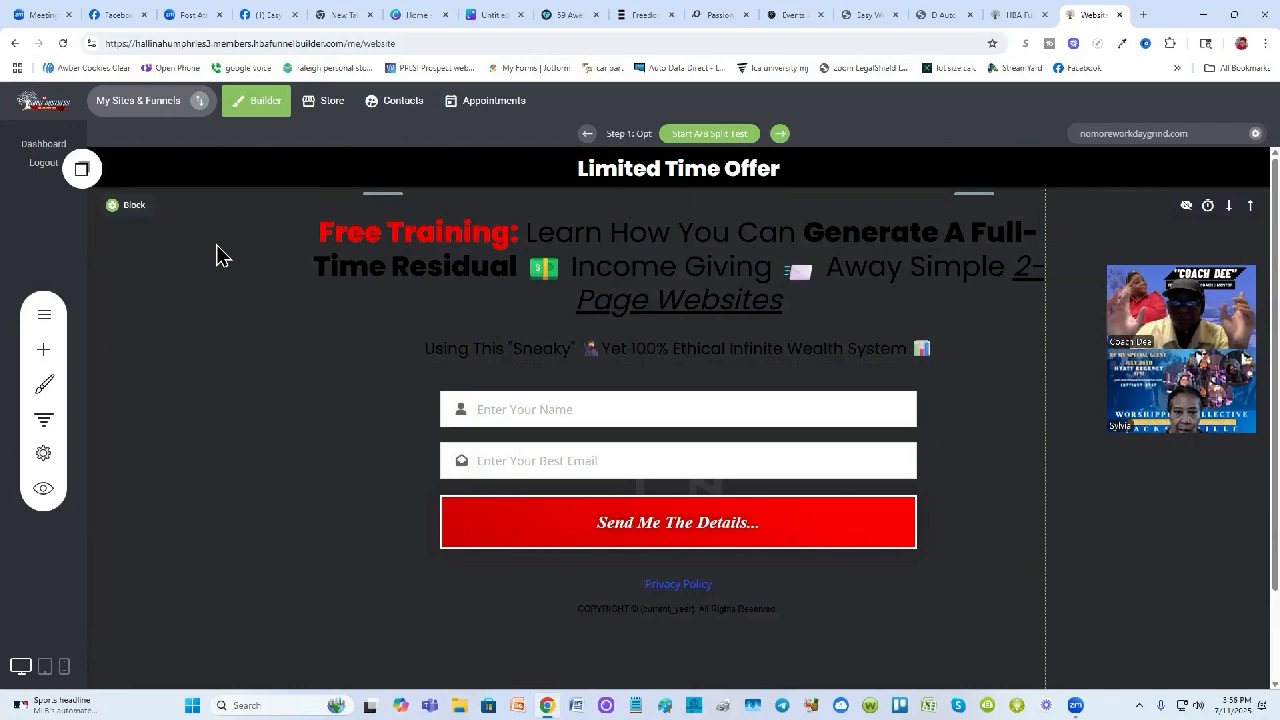
View the step overview of the Default Template funnel and close it again
left_click(140, 105)
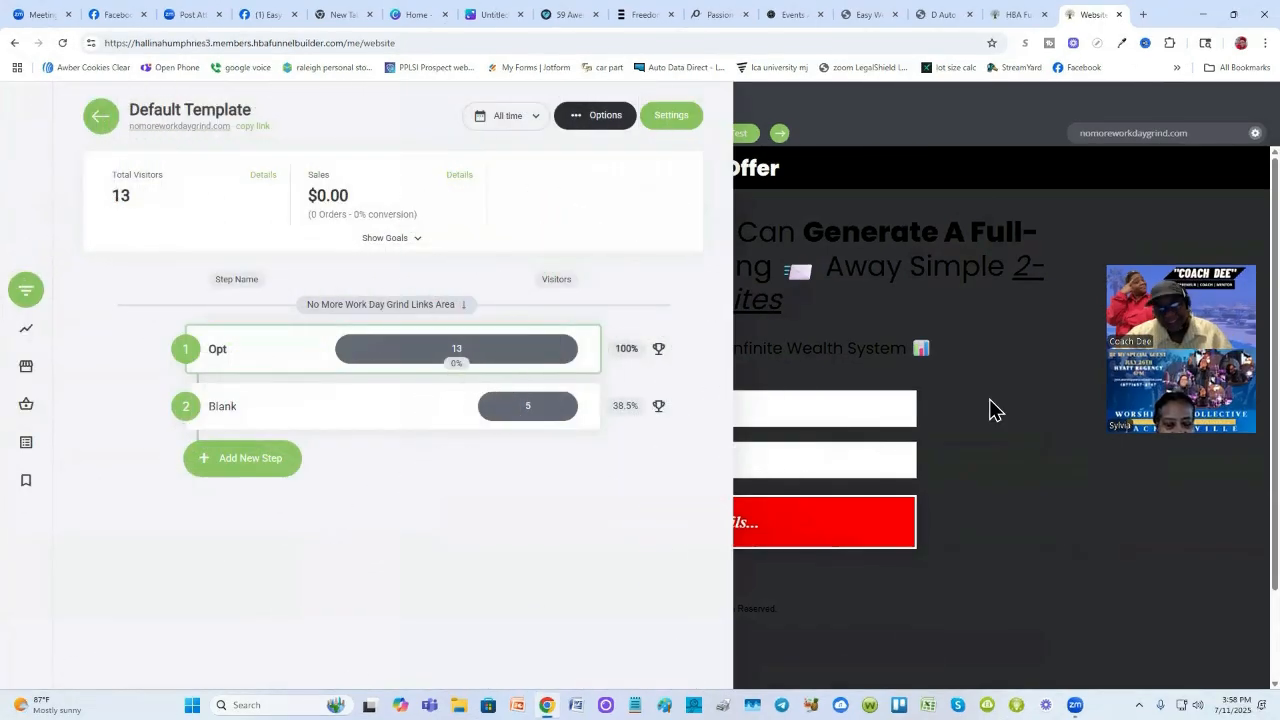
left_click(993, 410)
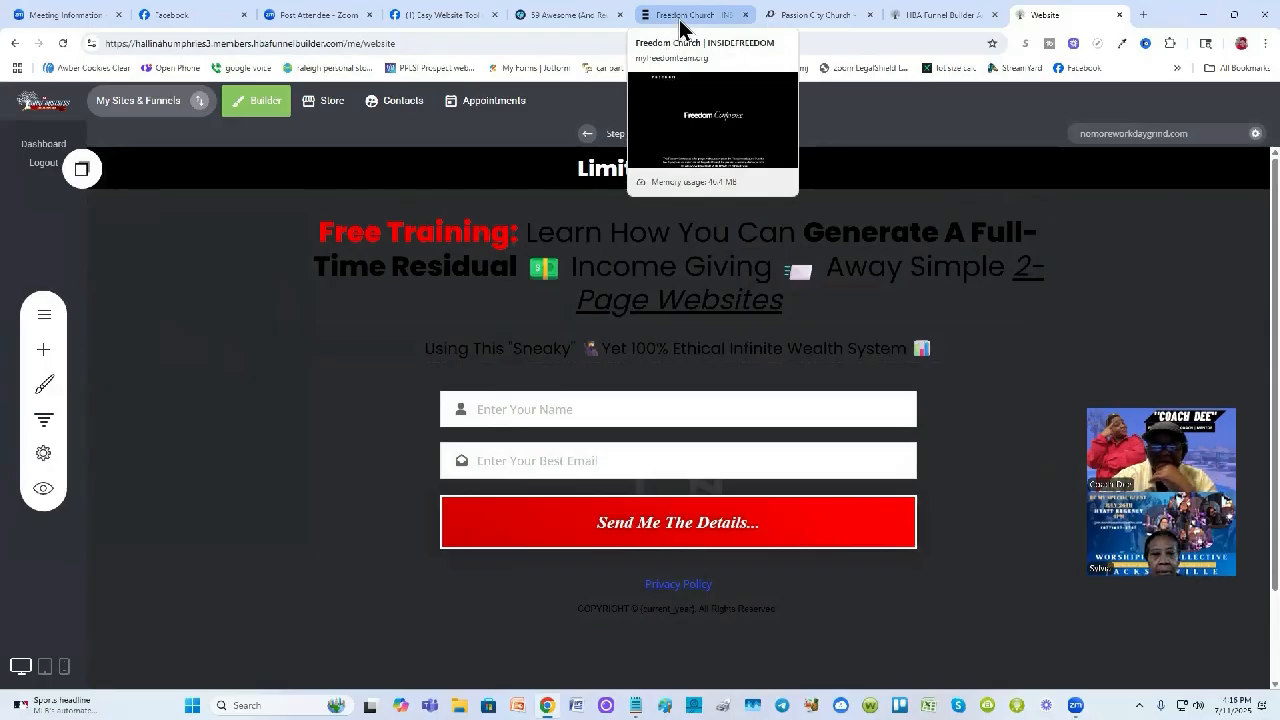
Review the Freedom Church conference page from its title down to the FAQ section
left_click(668, 35)
scroll(632, 437, "down", 5)
scroll(632, 437, "down", 12)
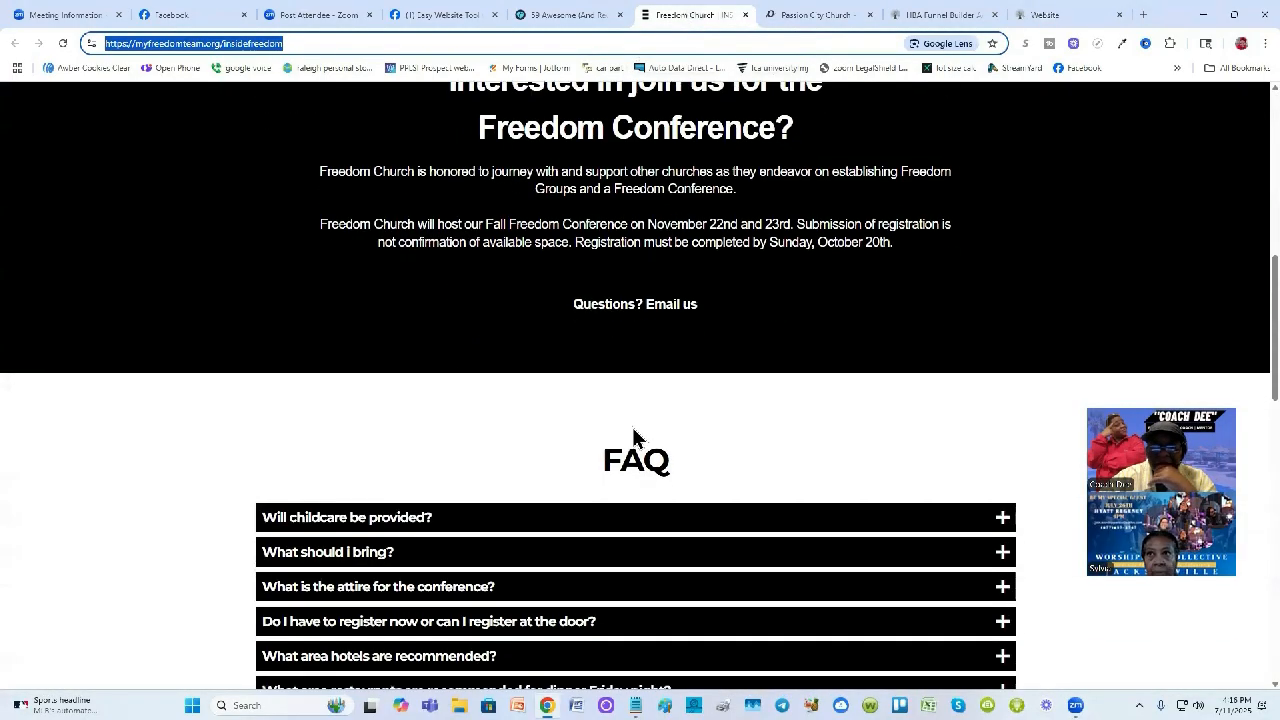
scroll(632, 437, "up", 8)
scroll(632, 437, "up", 10)
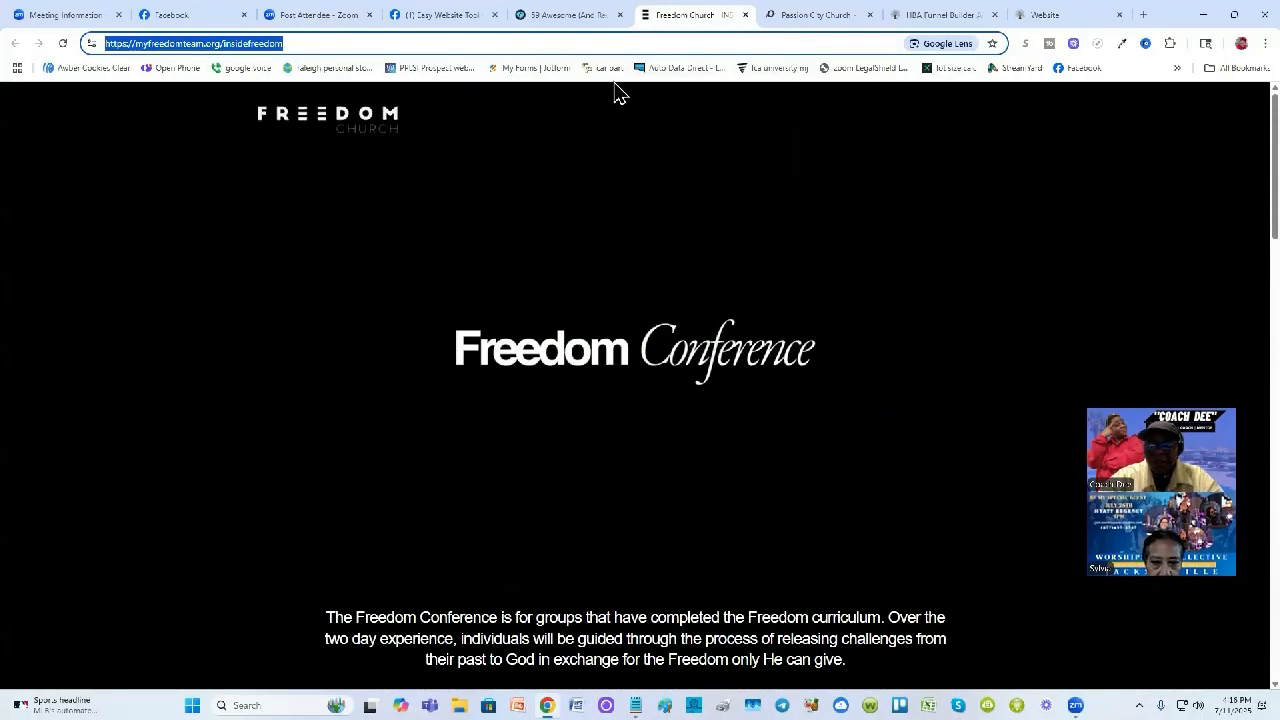
Return to the website builder and view the funnel's step overview and its URL redirects settings
left_click(1046, 17)
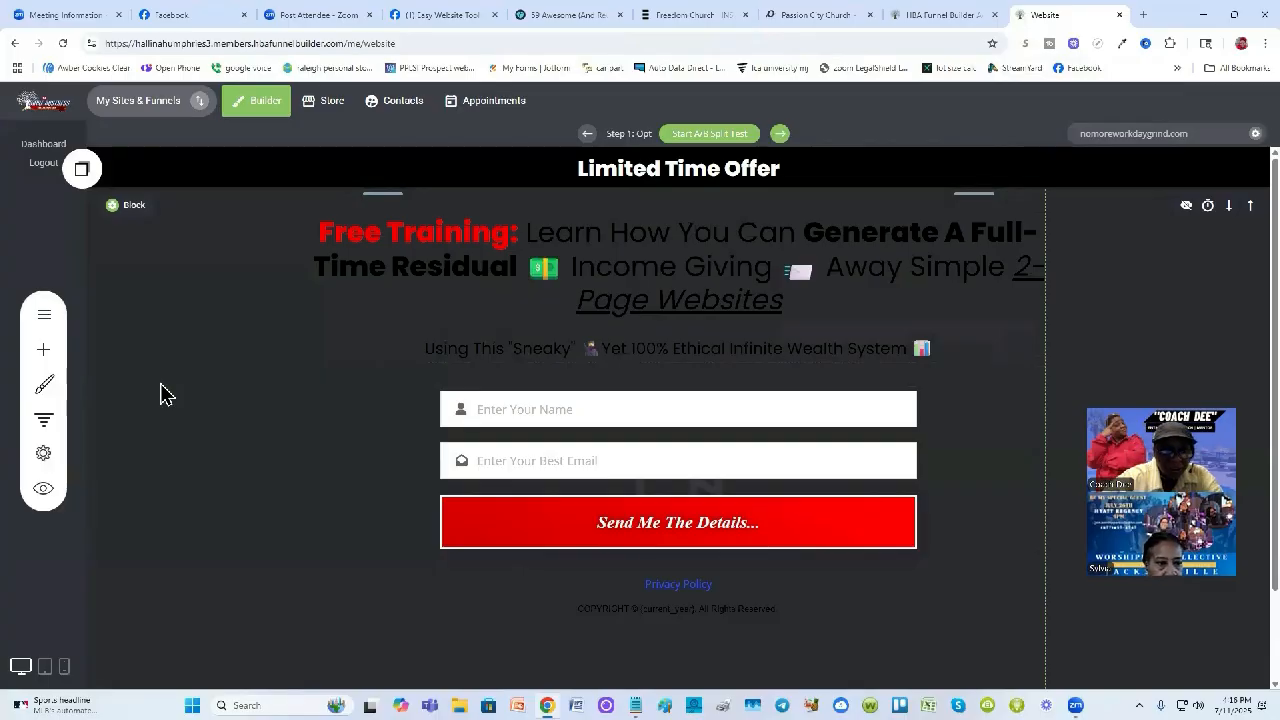
left_click(45, 425)
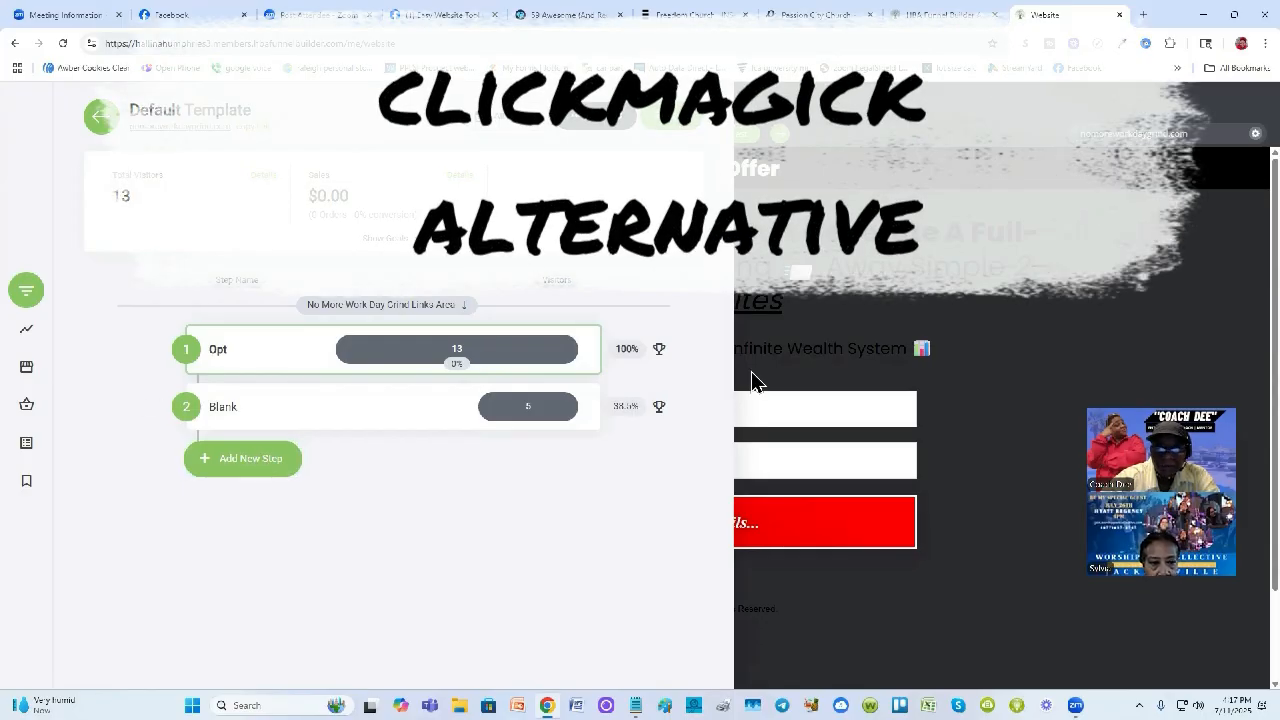
left_click(763, 343)
left_click(46, 455)
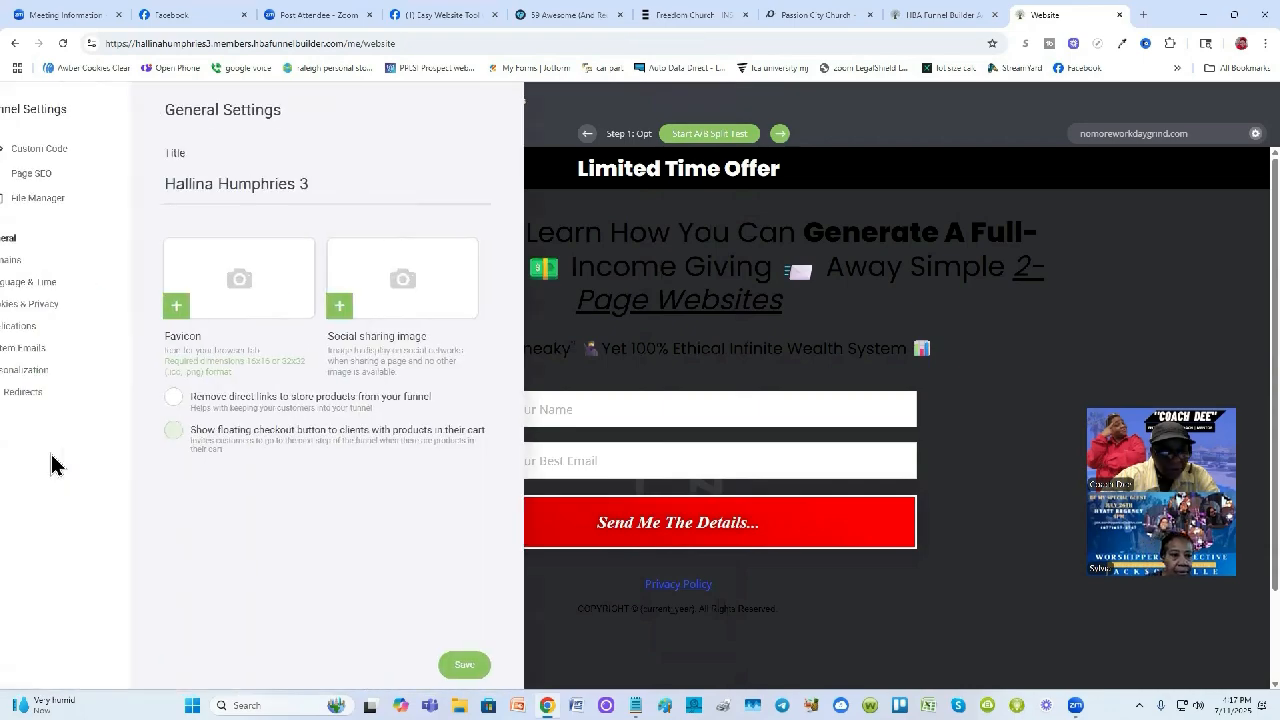
left_click(66, 392)
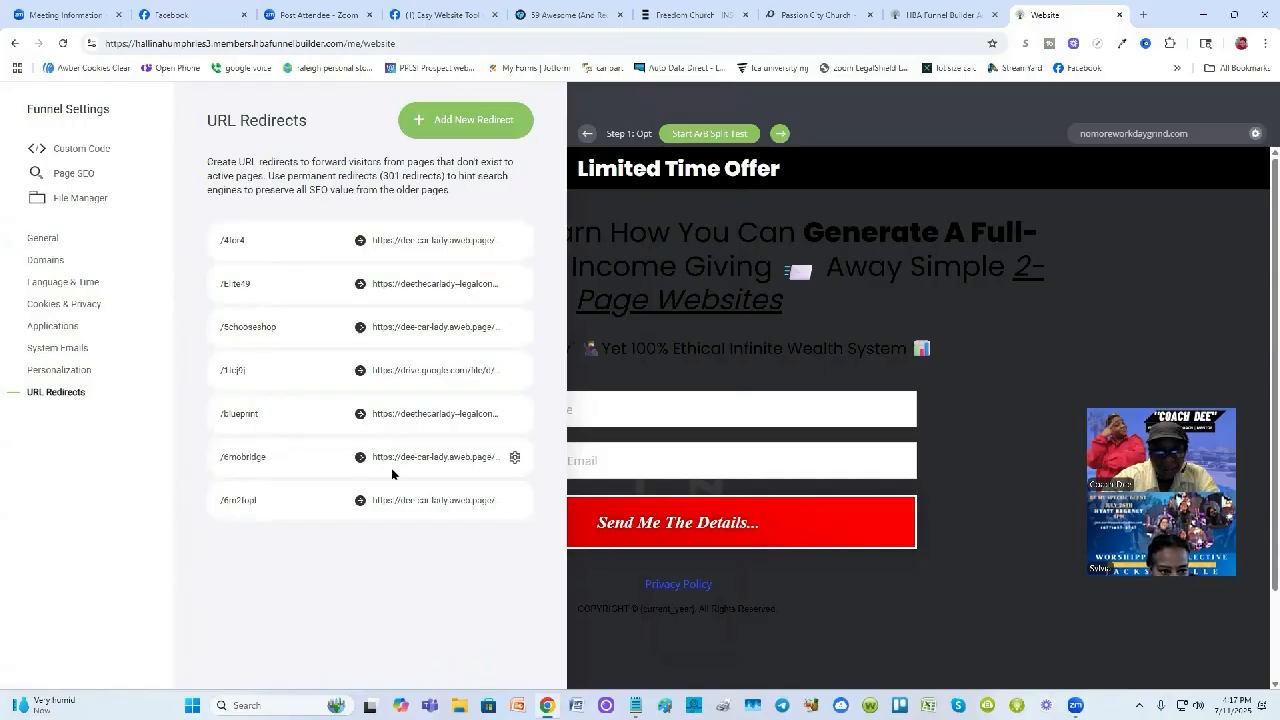
left_click(668, 355)
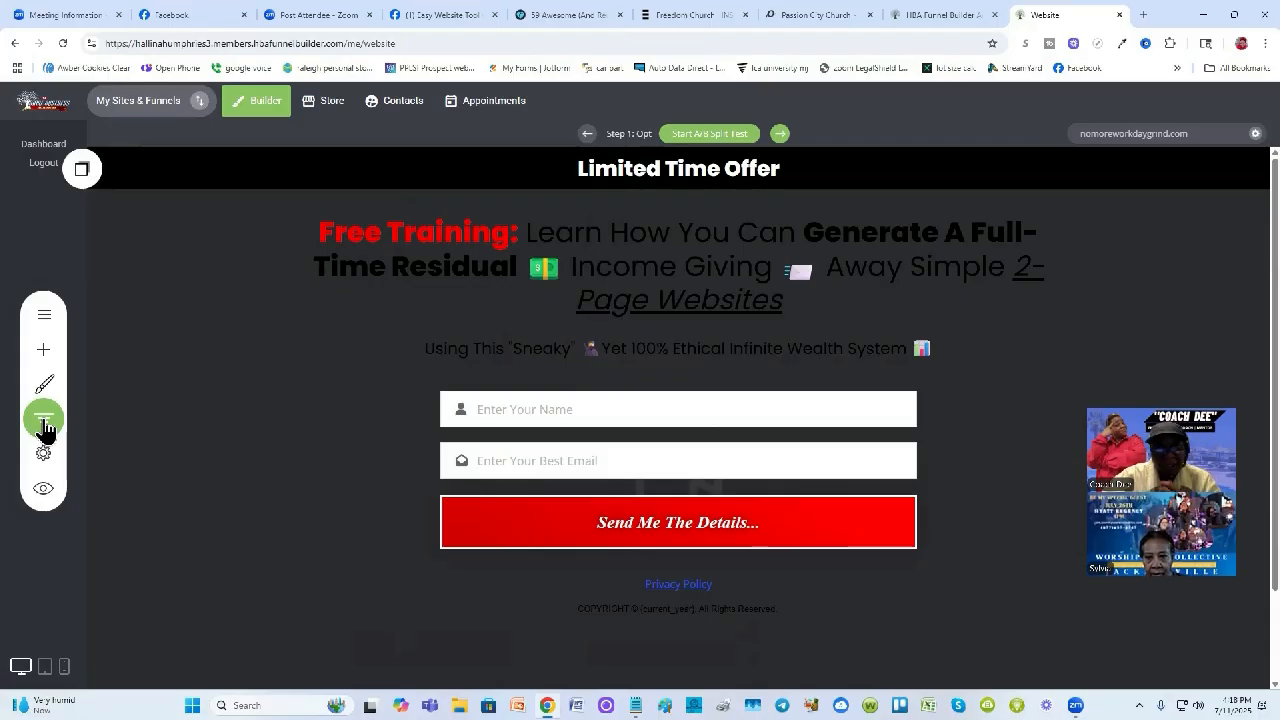
Start adding a new page step to the Default Template funnel to bring up the page template gallery
left_click(44, 422)
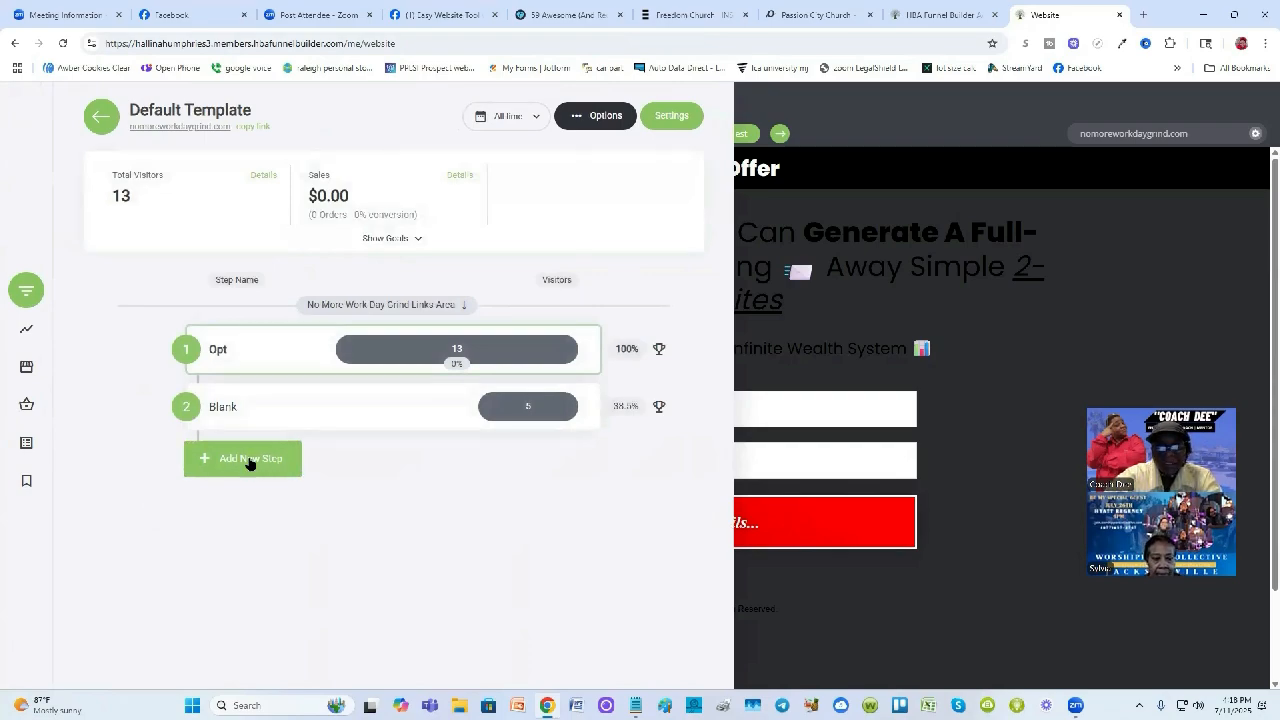
left_click(250, 461)
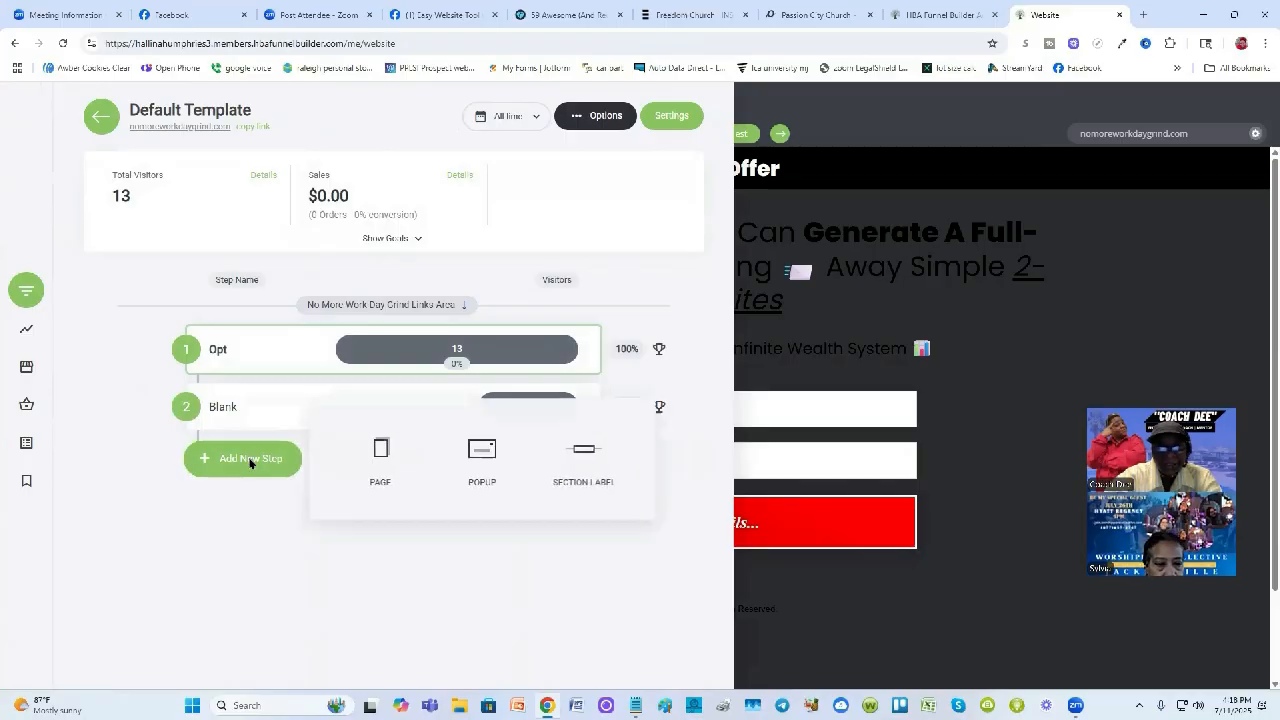
left_click(380, 458)
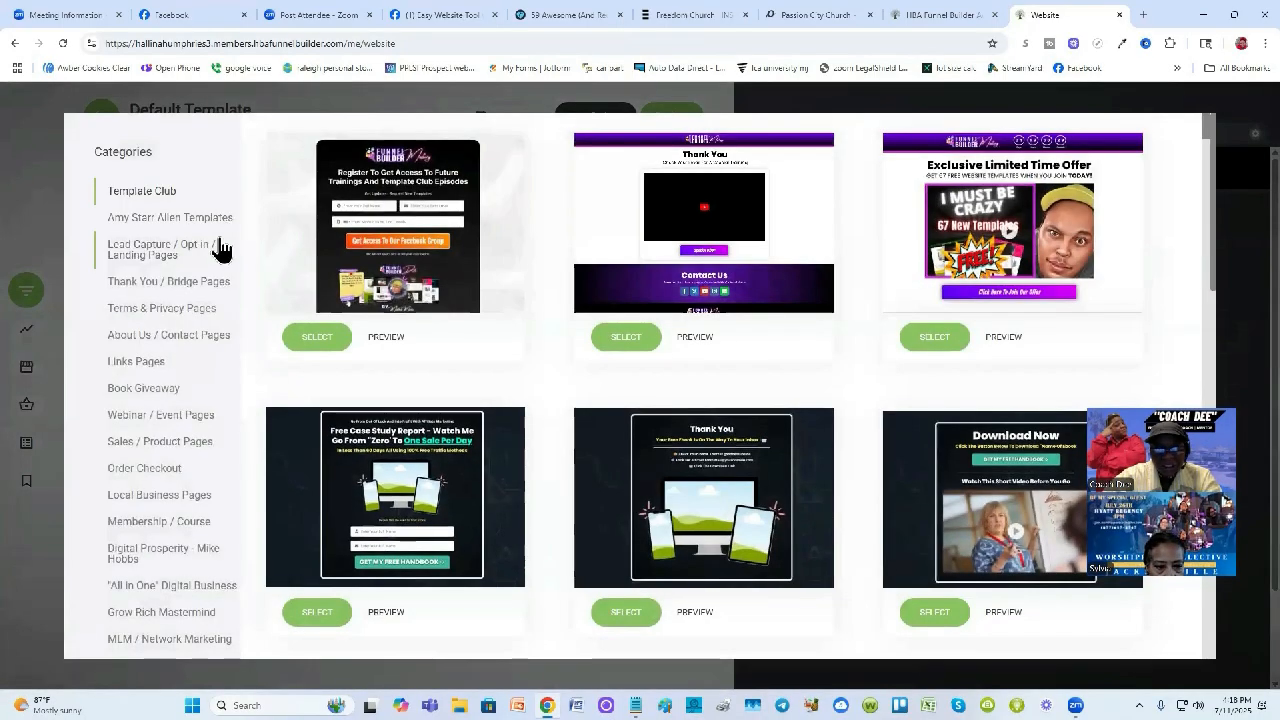
Look through the complete list of page template categories, down to the faith-focused funnel and Empty Page options
scroll(160, 360, "down", 10)
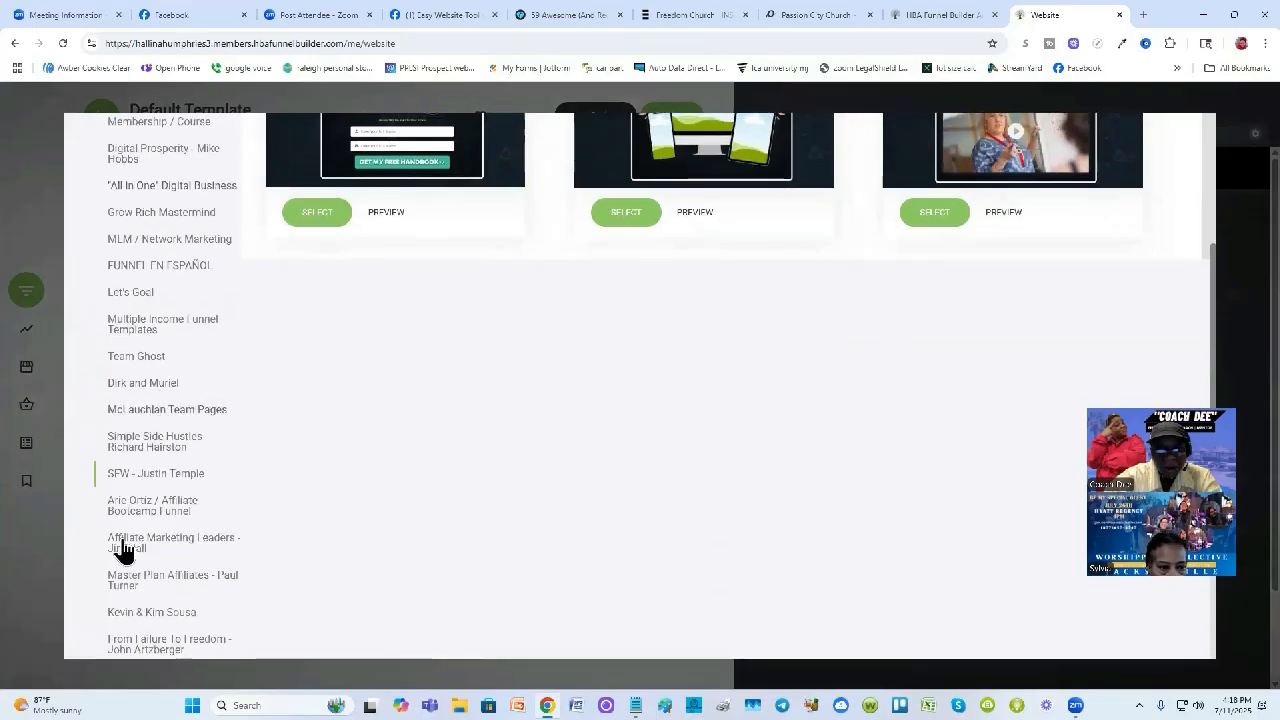
scroll(145, 548, "down", 5)
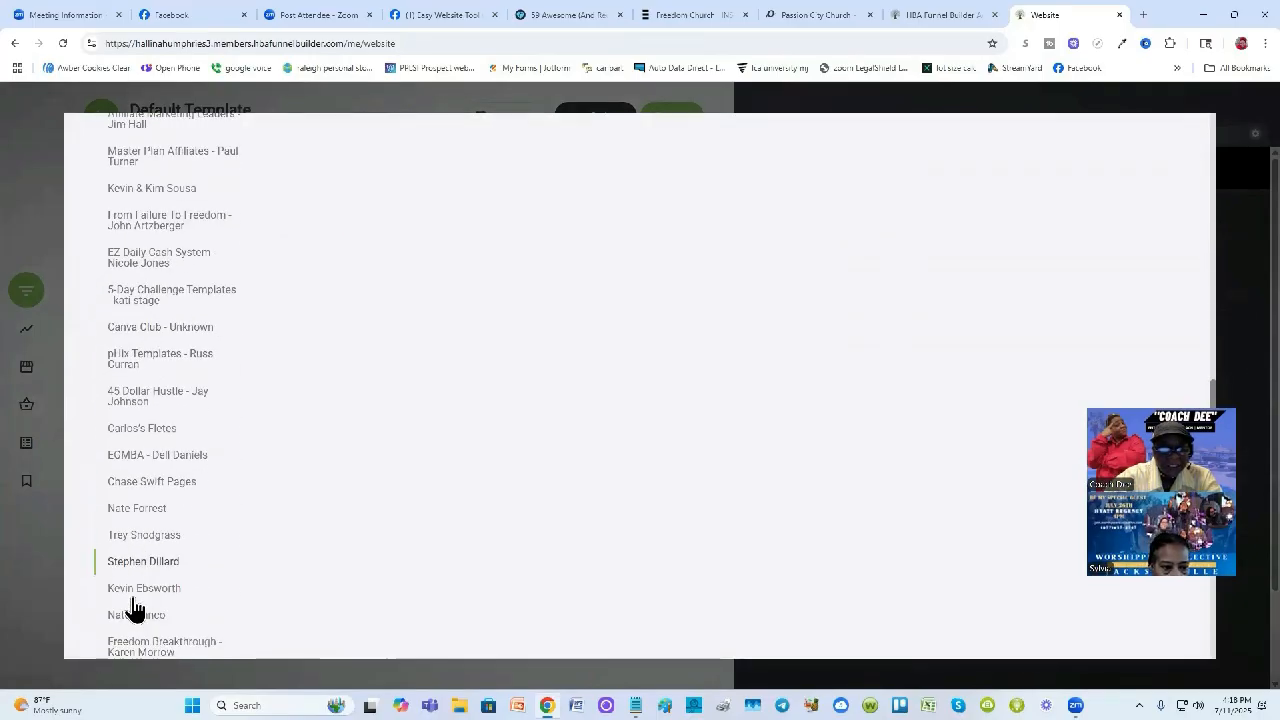
scroll(137, 620, "down", 3)
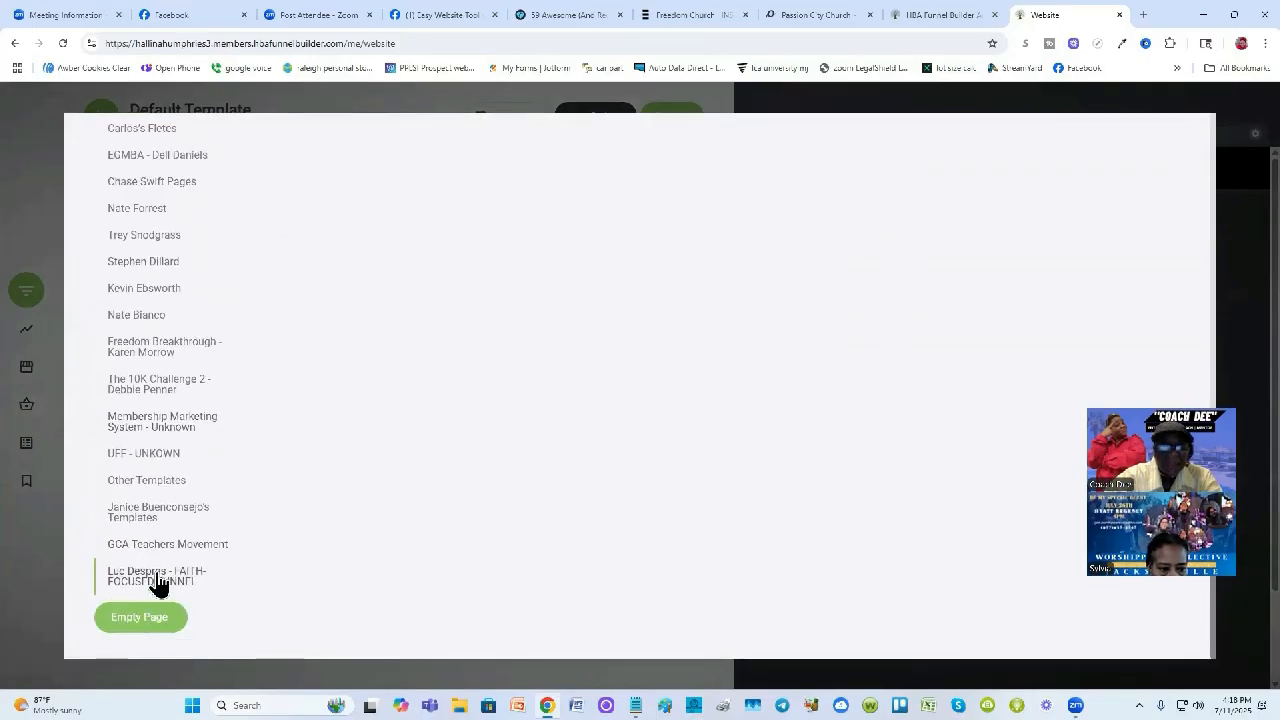
scroll(155, 560, "up", 3)
scroll(160, 540, "up", 4)
scroll(165, 520, "down", 1)
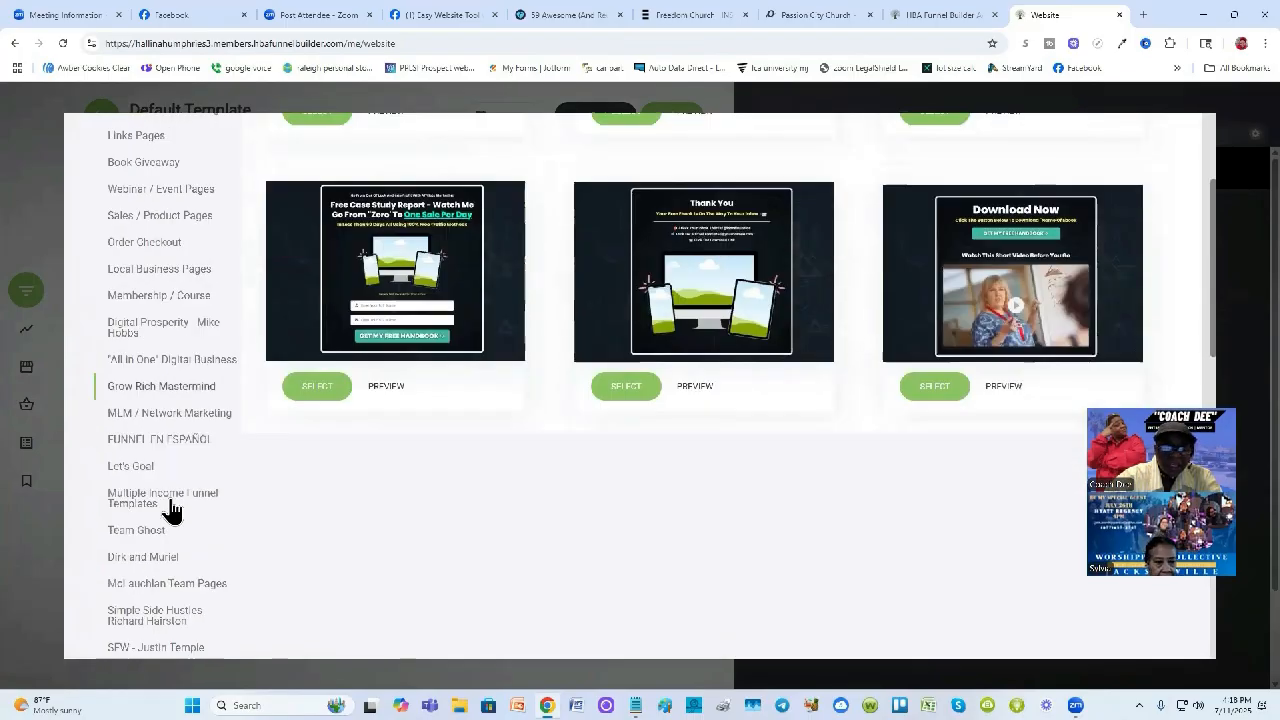
scroll(170, 510, "down", 7)
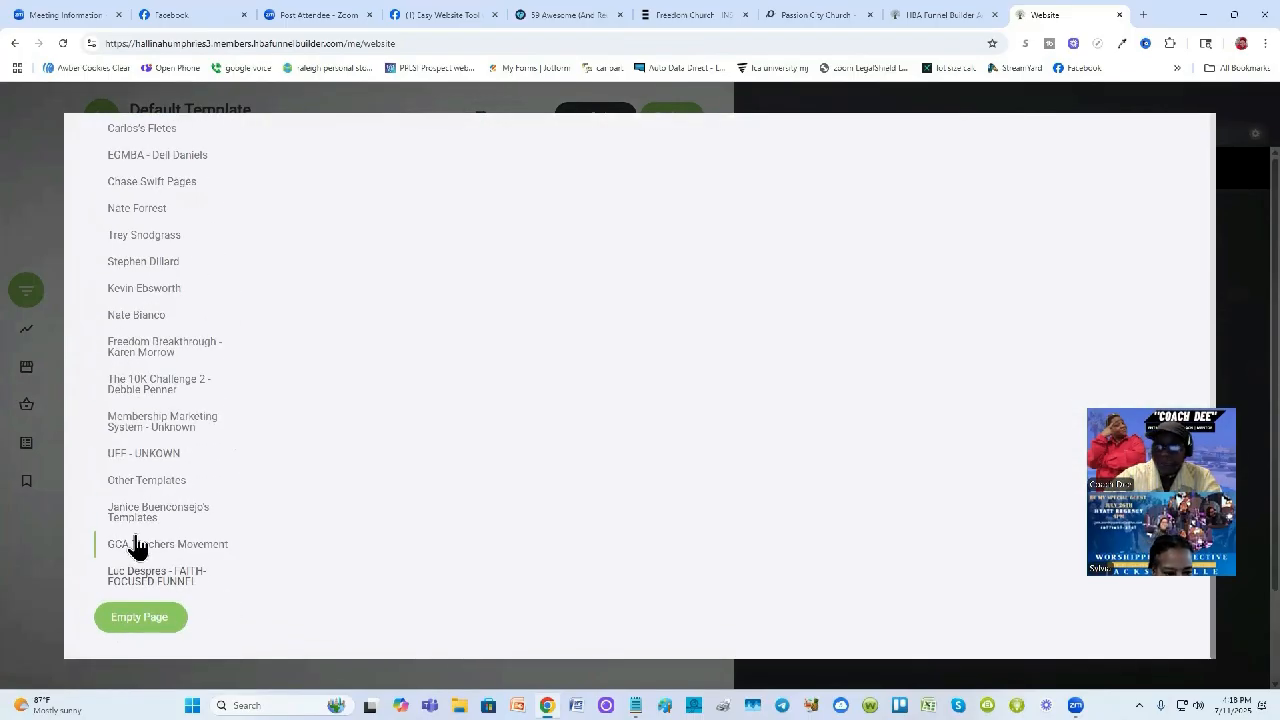
scroll(135, 537, "up", 3)
scroll(135, 537, "up", 10)
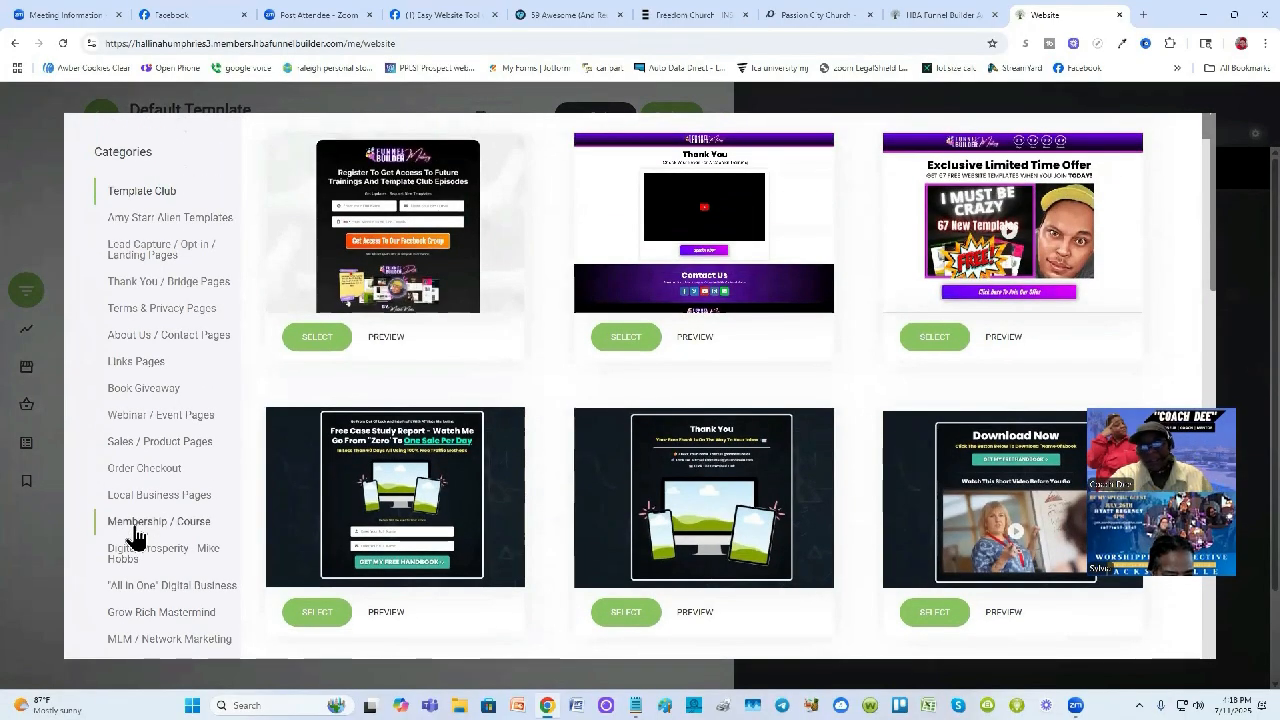
View the Amy Starr Allen Templates and Thank You / Bridge Pages categories, ending on the Template Club category
left_click(125, 219)
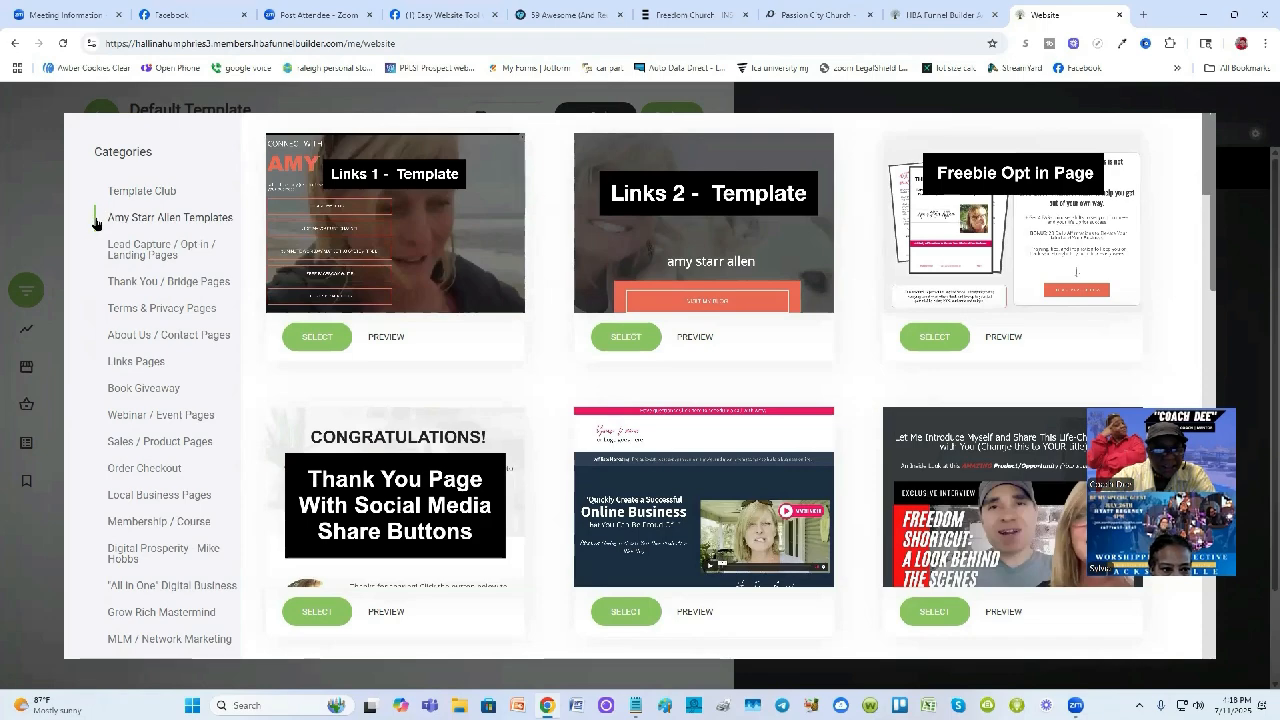
left_click(148, 282)
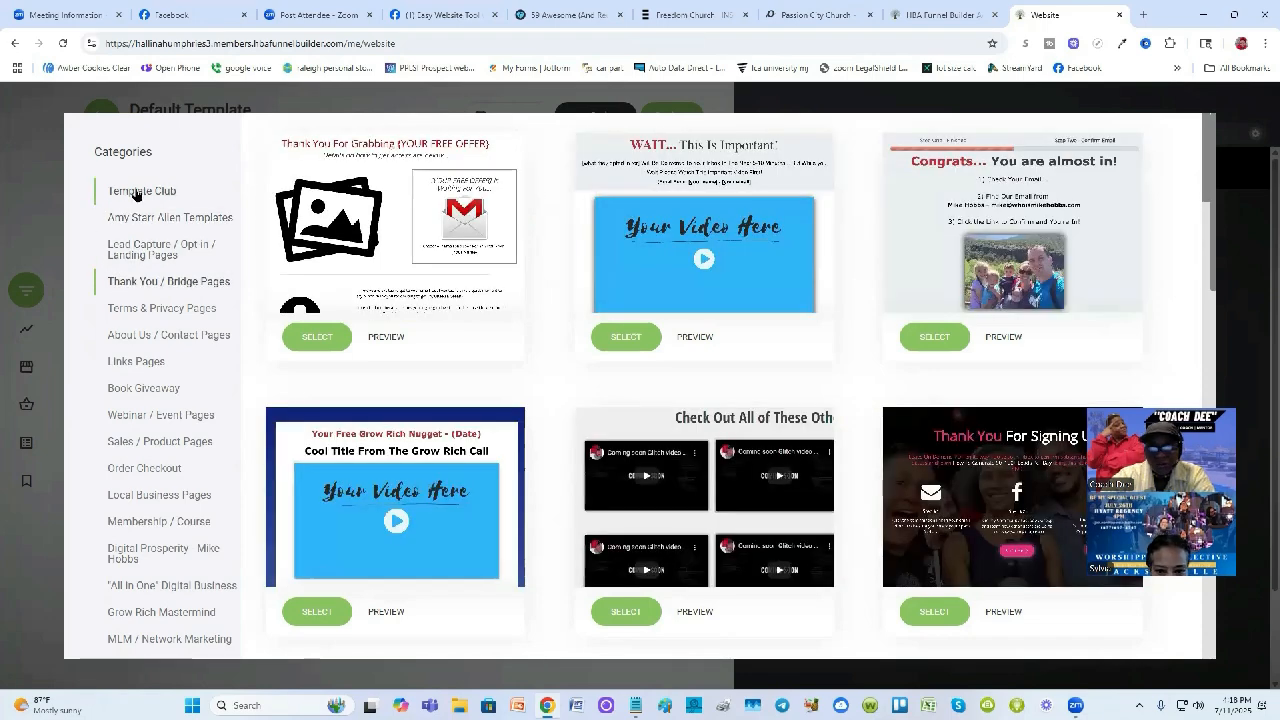
left_click(132, 191)
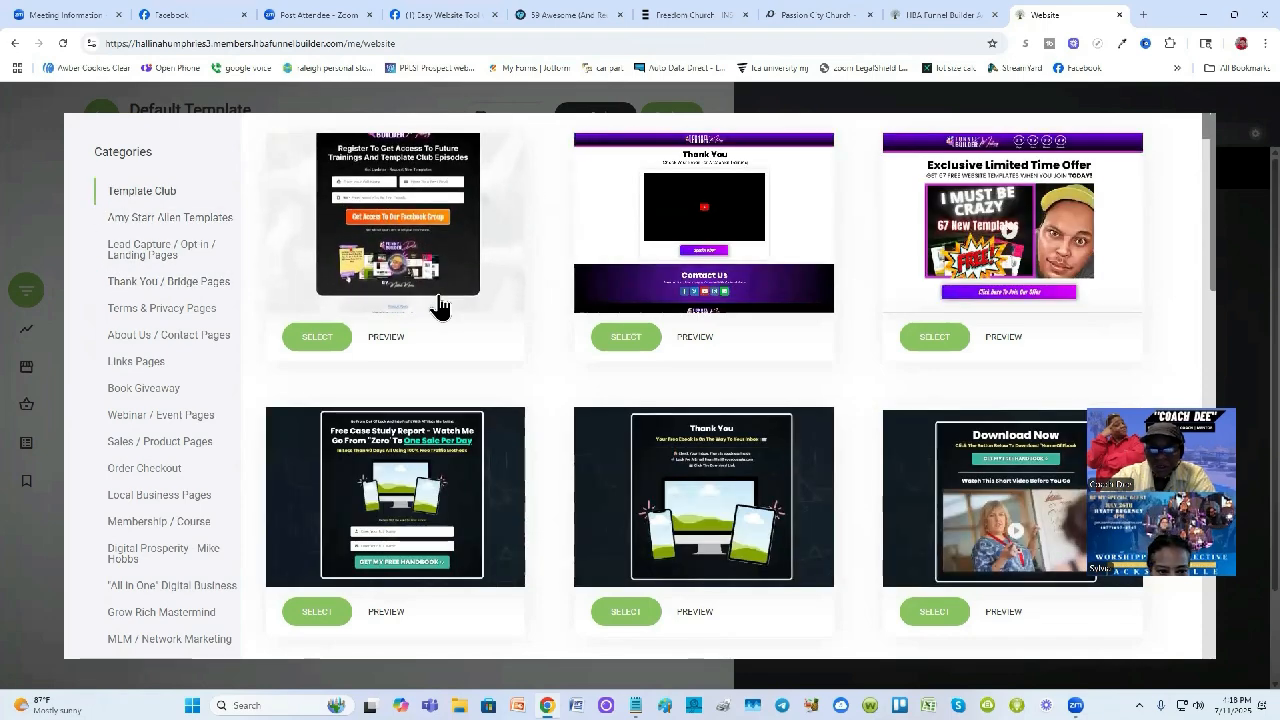
Browse the first Template Club designs, from the opt-in and webinar replay pages down past the Magical Morning Formula and mindset app templates
scroll(810, 305, "down", 3)
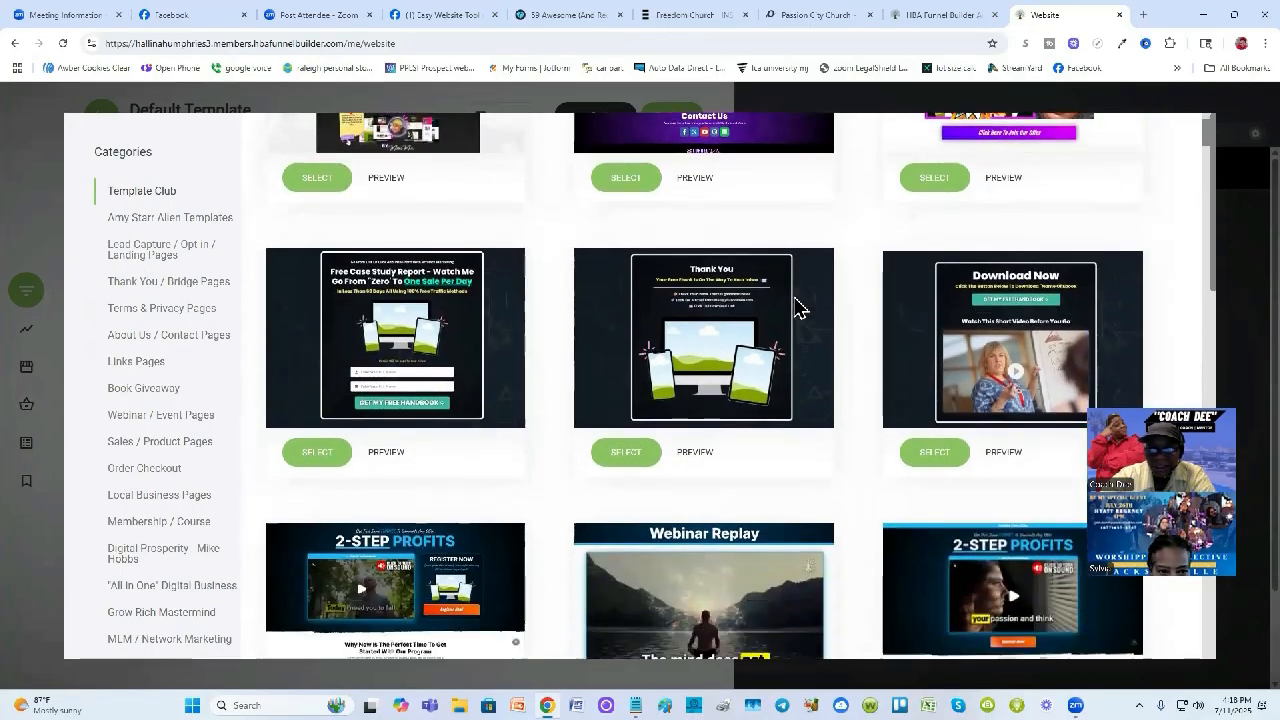
scroll(796, 305, "up", 1)
scroll(795, 303, "down", 2)
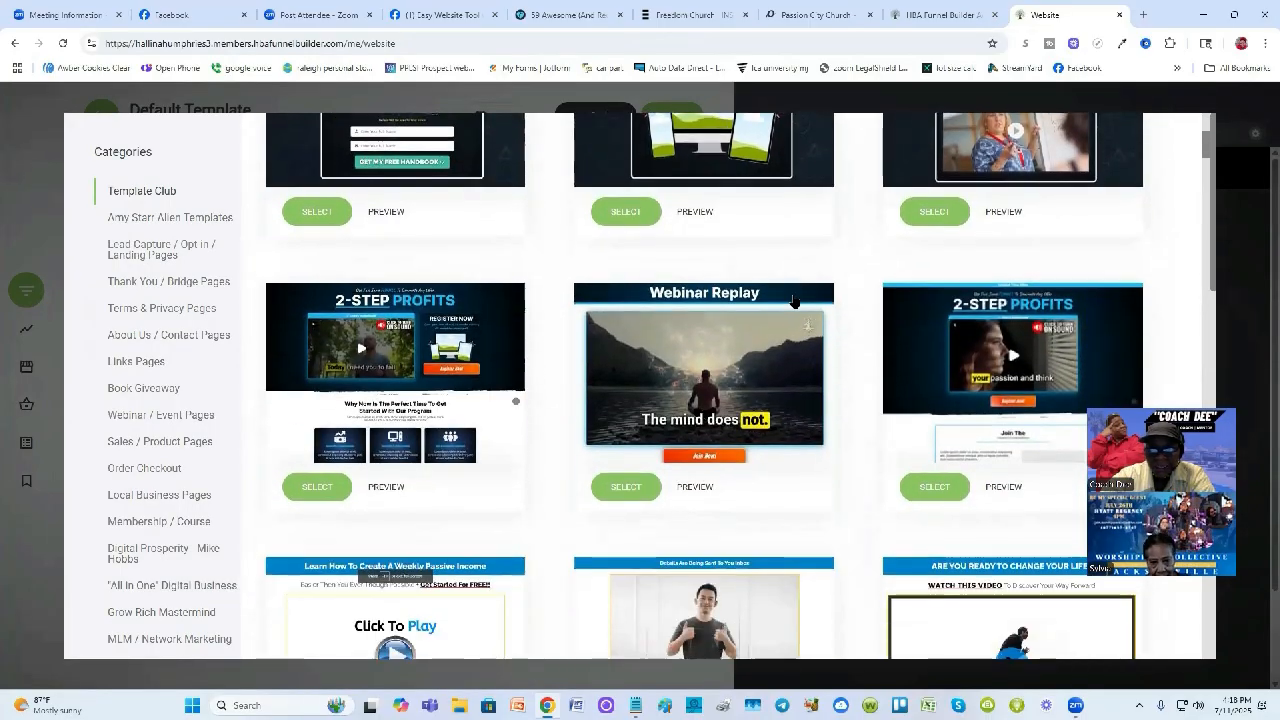
scroll(793, 300, "down", 4)
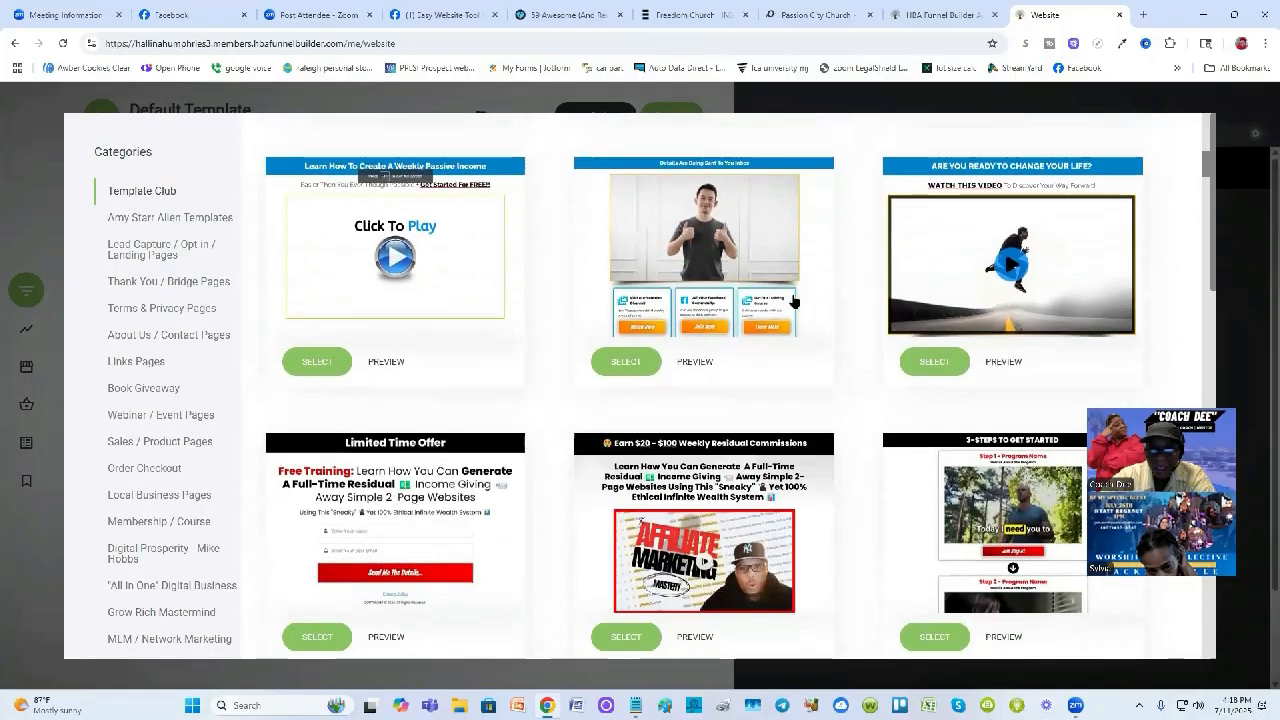
scroll(793, 300, "down", 5)
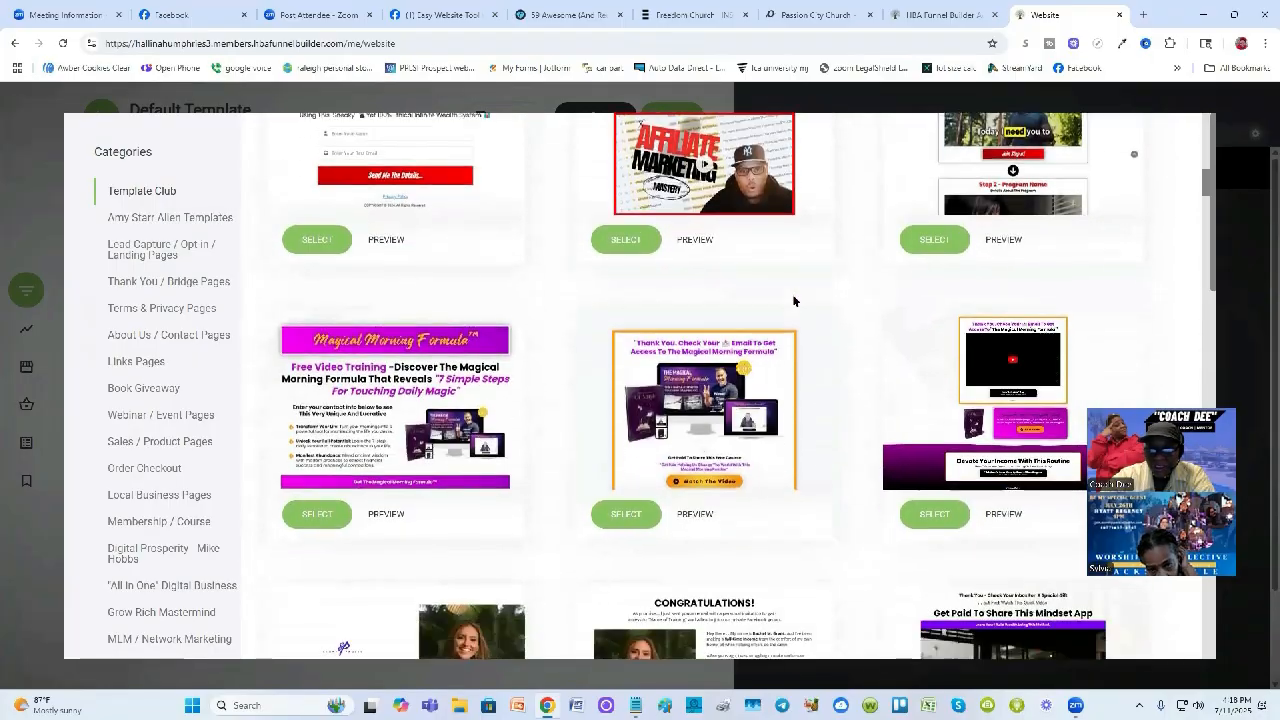
scroll(793, 300, "down", 4)
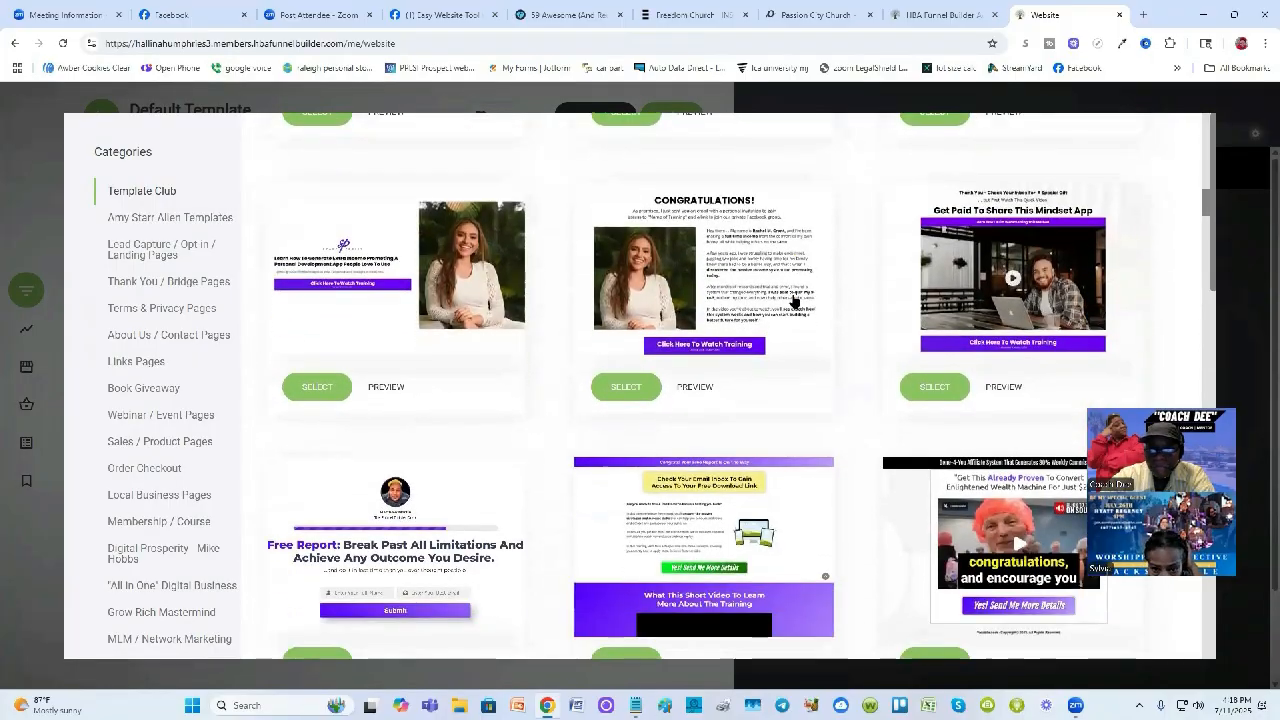
scroll(580, 376, "down", 7)
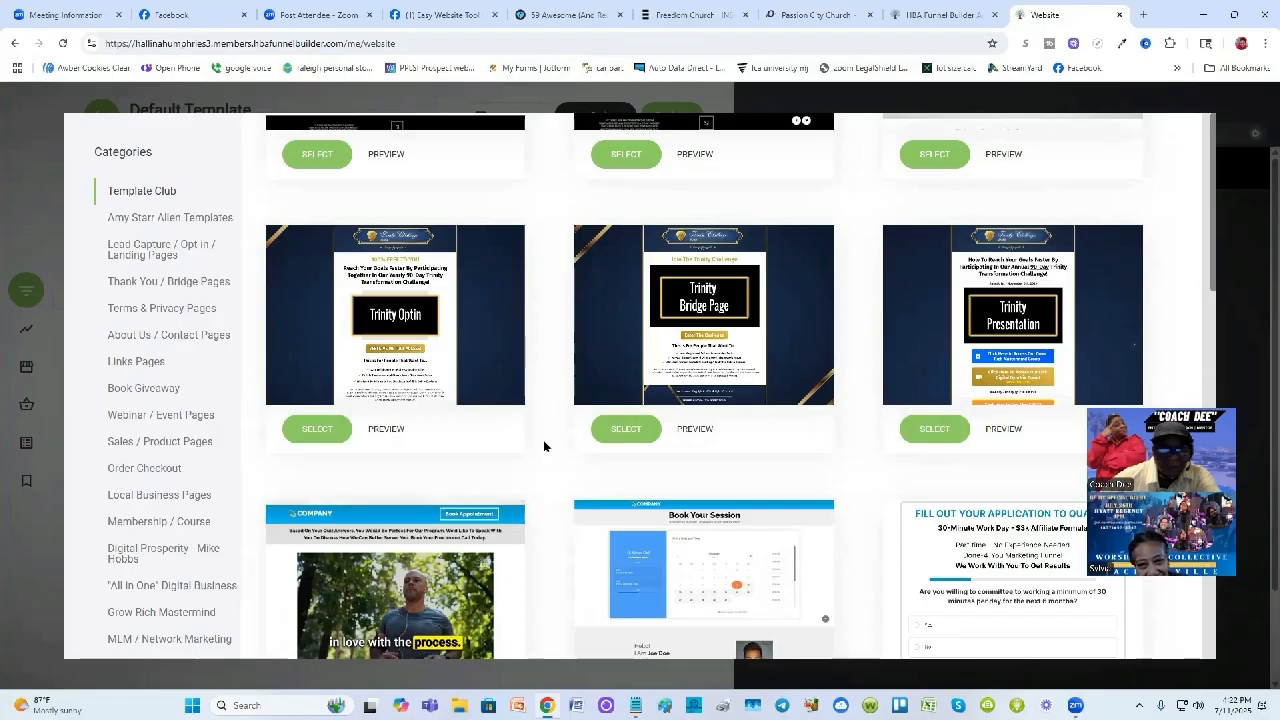
Continue through the Template Club designs from the Trinity pages down to the Smart Template widths at the end of the list
scroll(548, 444, "down", 2)
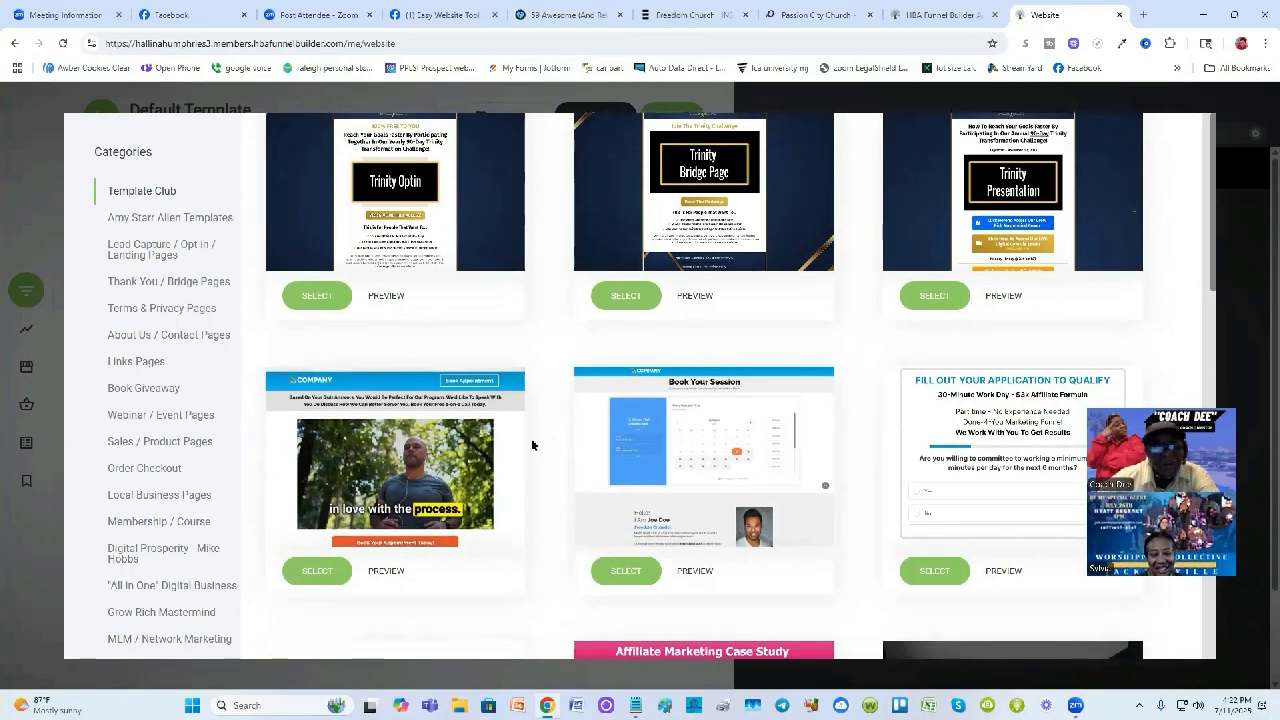
scroll(531, 444, "down", 2)
scroll(483, 444, "down", 2)
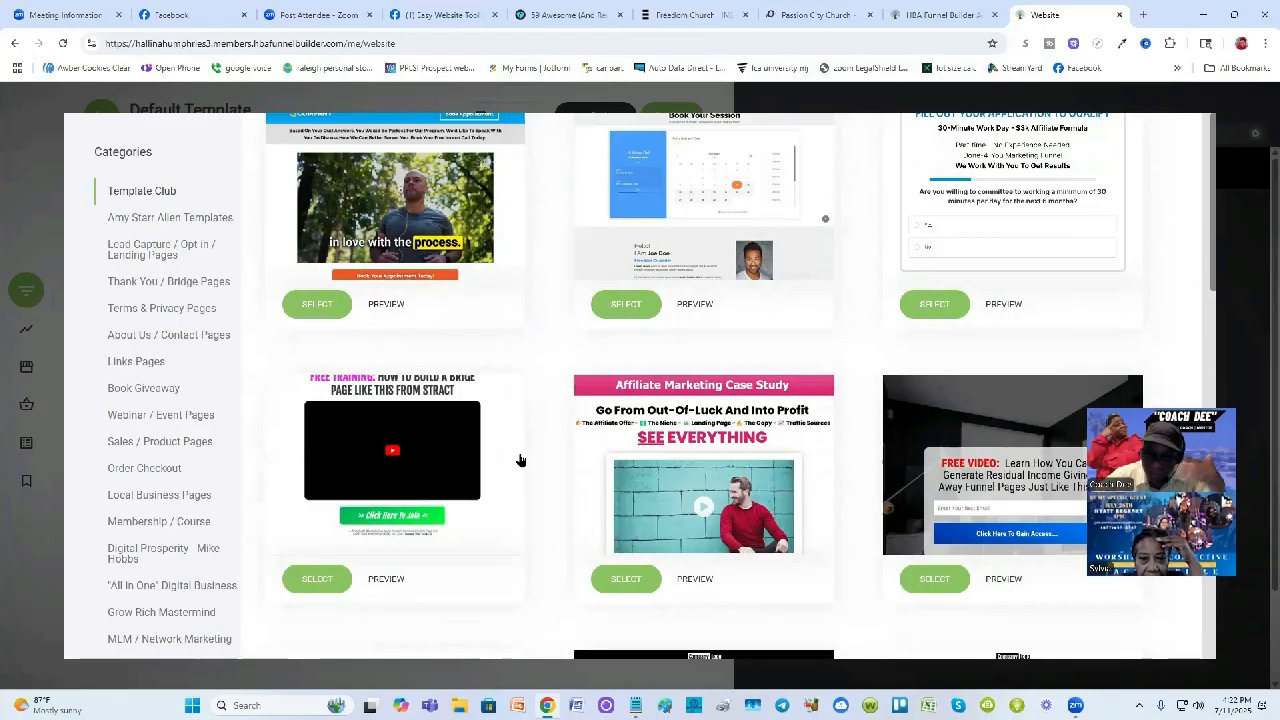
scroll(514, 469, "down", 1)
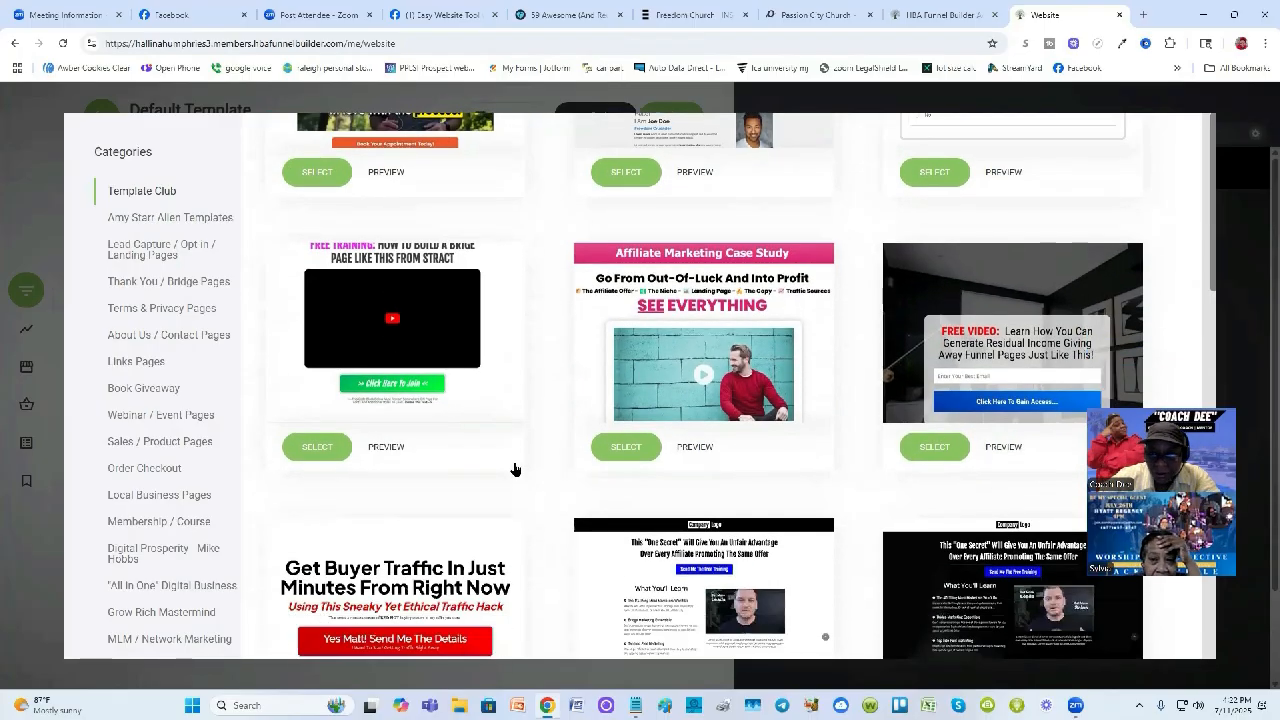
scroll(514, 471, "down", 1)
scroll(512, 477, "down", 3)
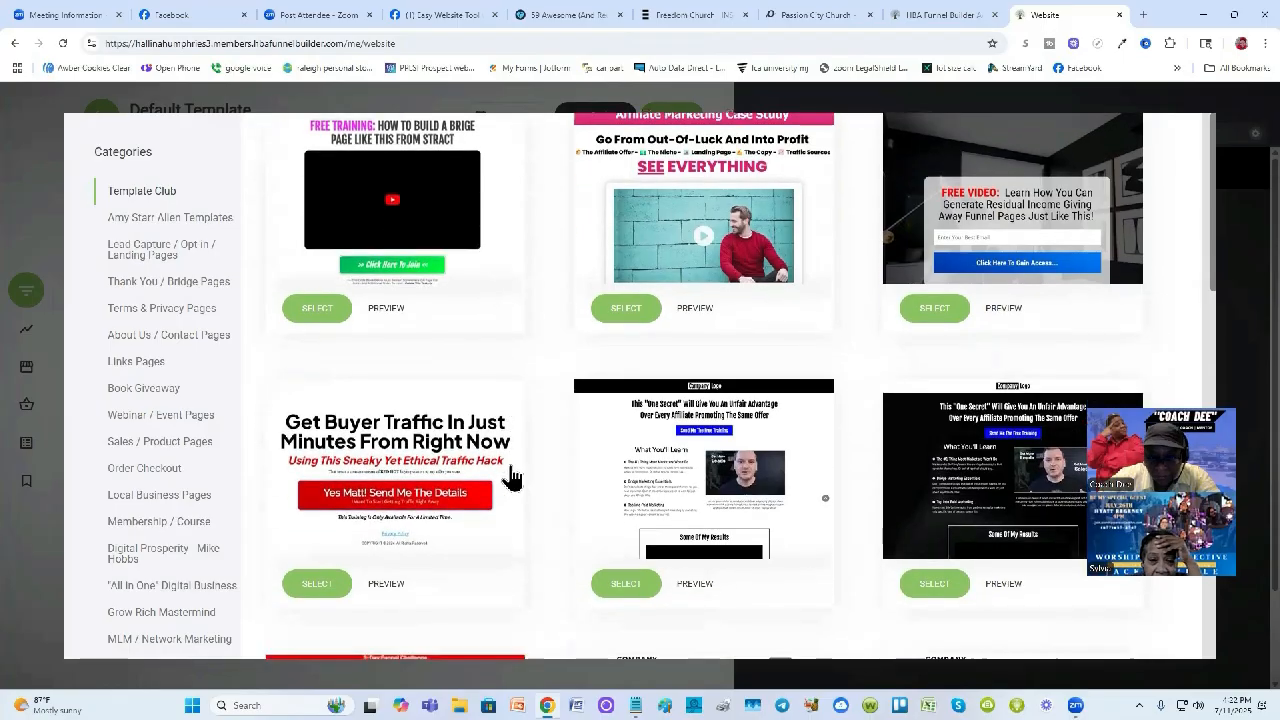
scroll(513, 477, "down", 1)
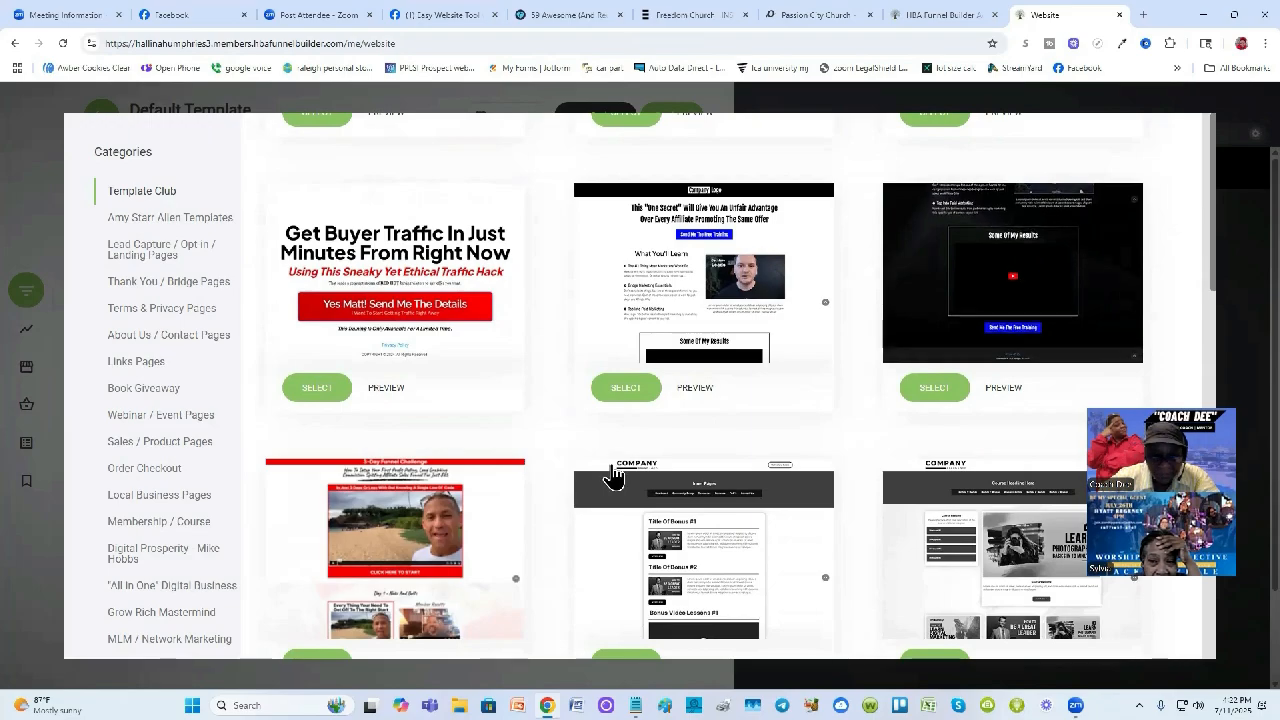
scroll(480, 420, "down", 3)
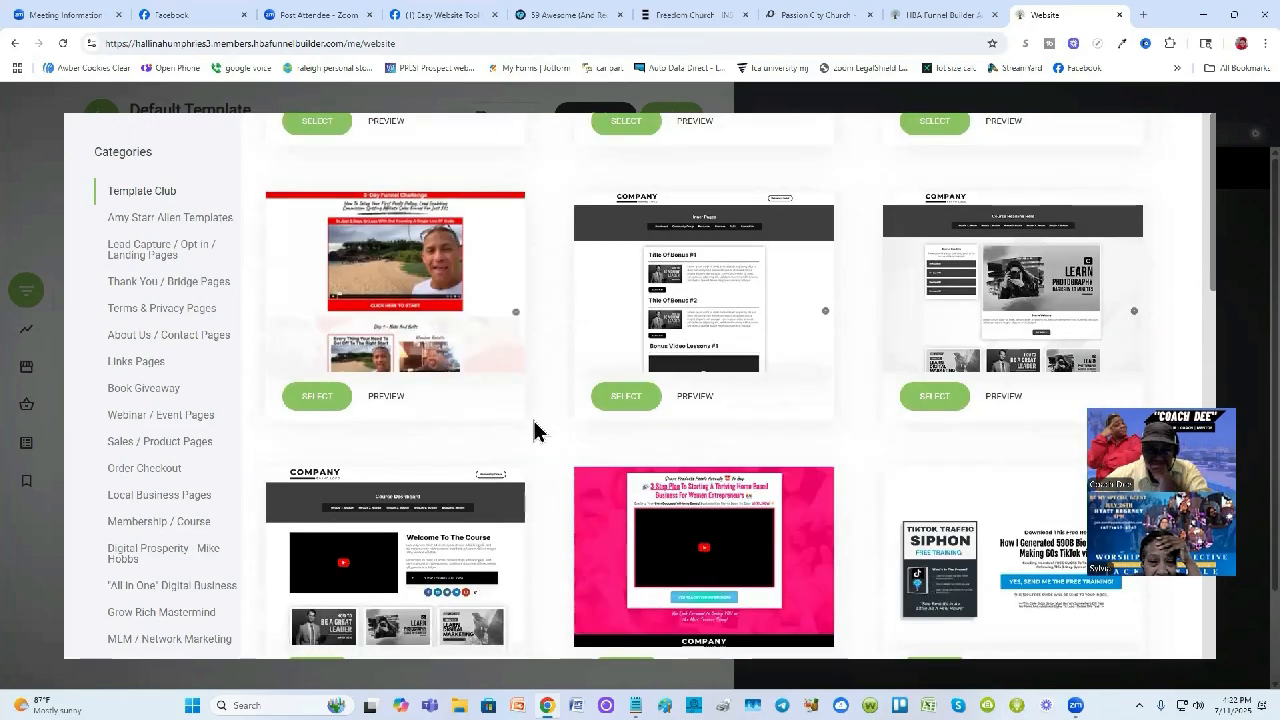
scroll(531, 428, "down", 5)
scroll(533, 430, "down", 7)
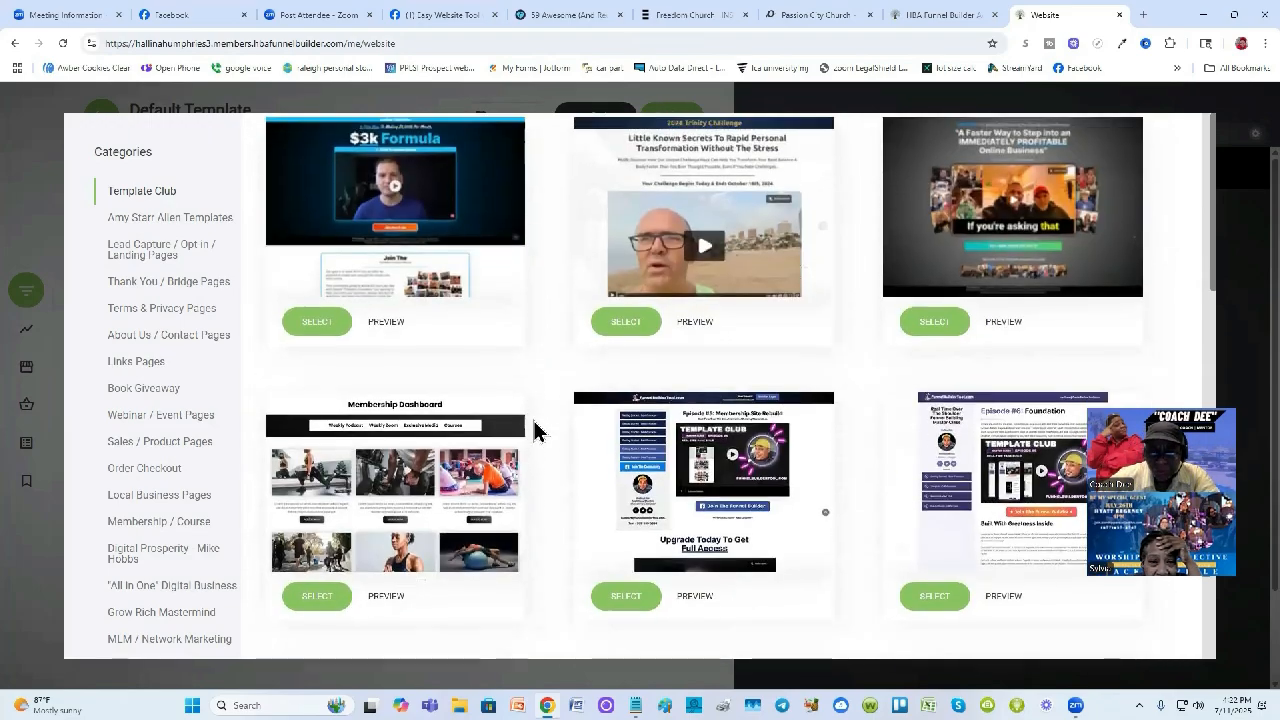
scroll(533, 430, "down", 5)
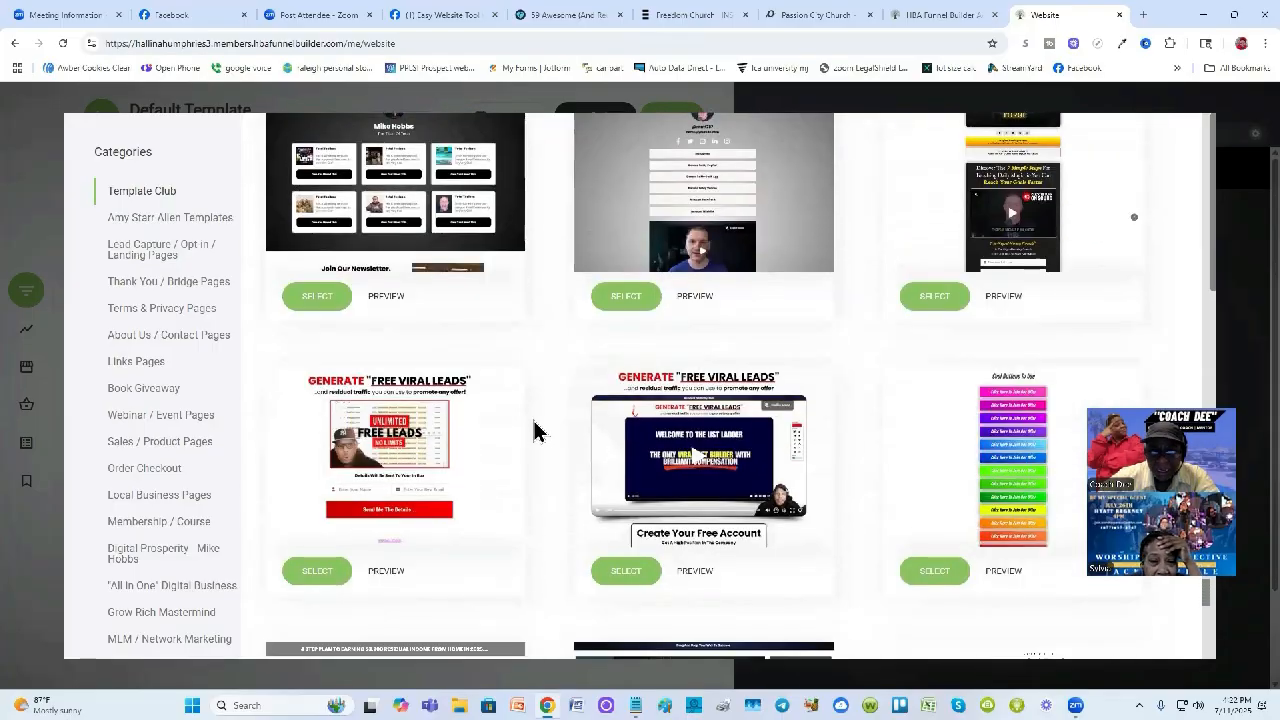
scroll(533, 430, "down", 6)
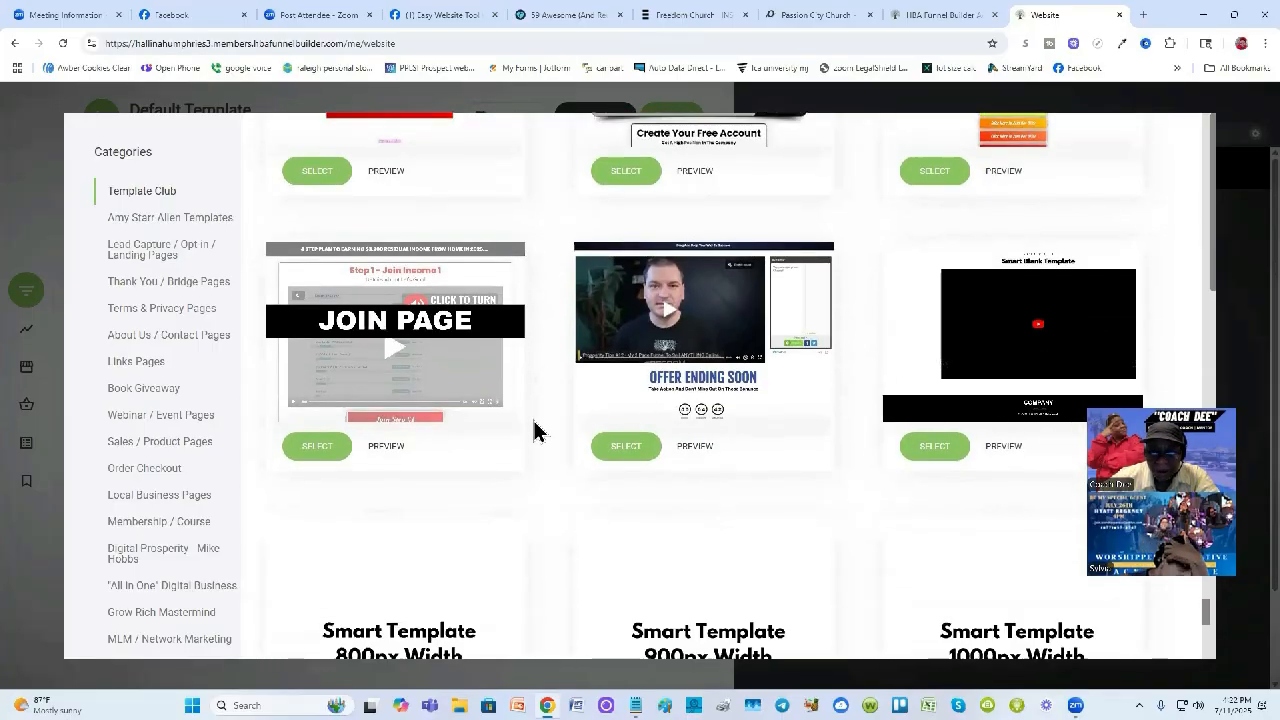
scroll(533, 430, "down", 4)
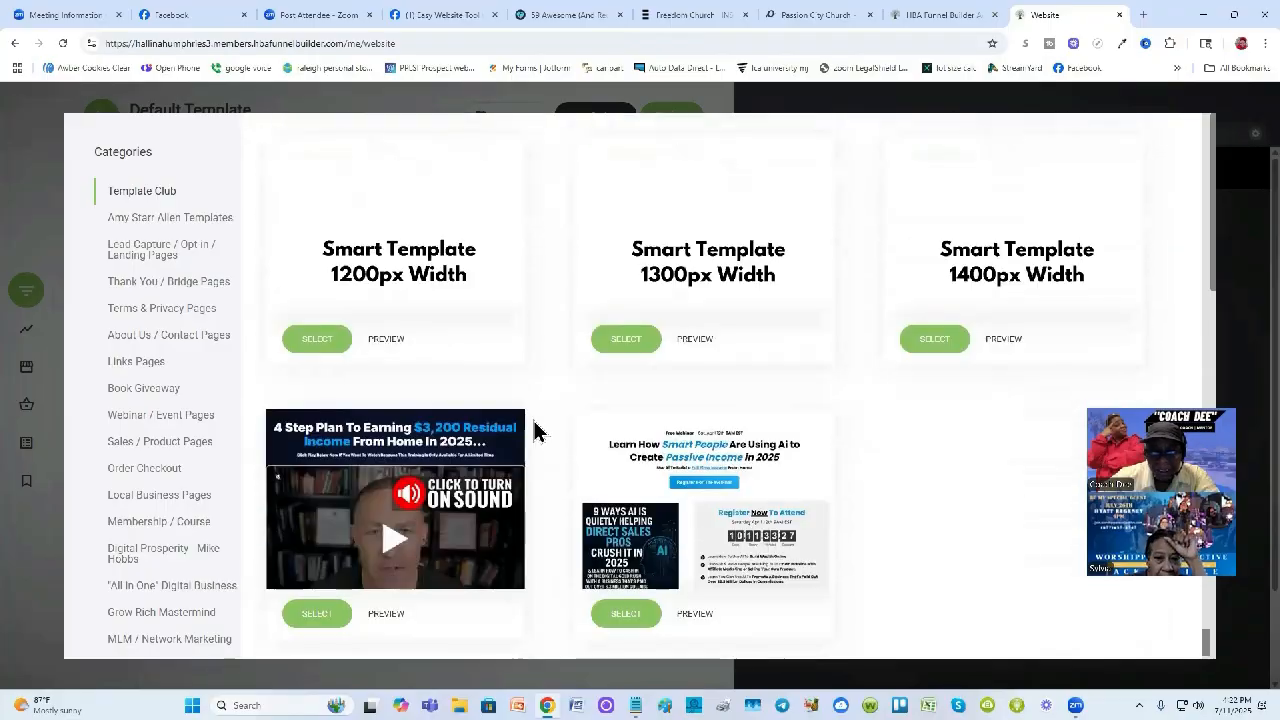
Switch to the Freedom Conference web page and review it from the title down to the resource link columns
left_click(693, 14)
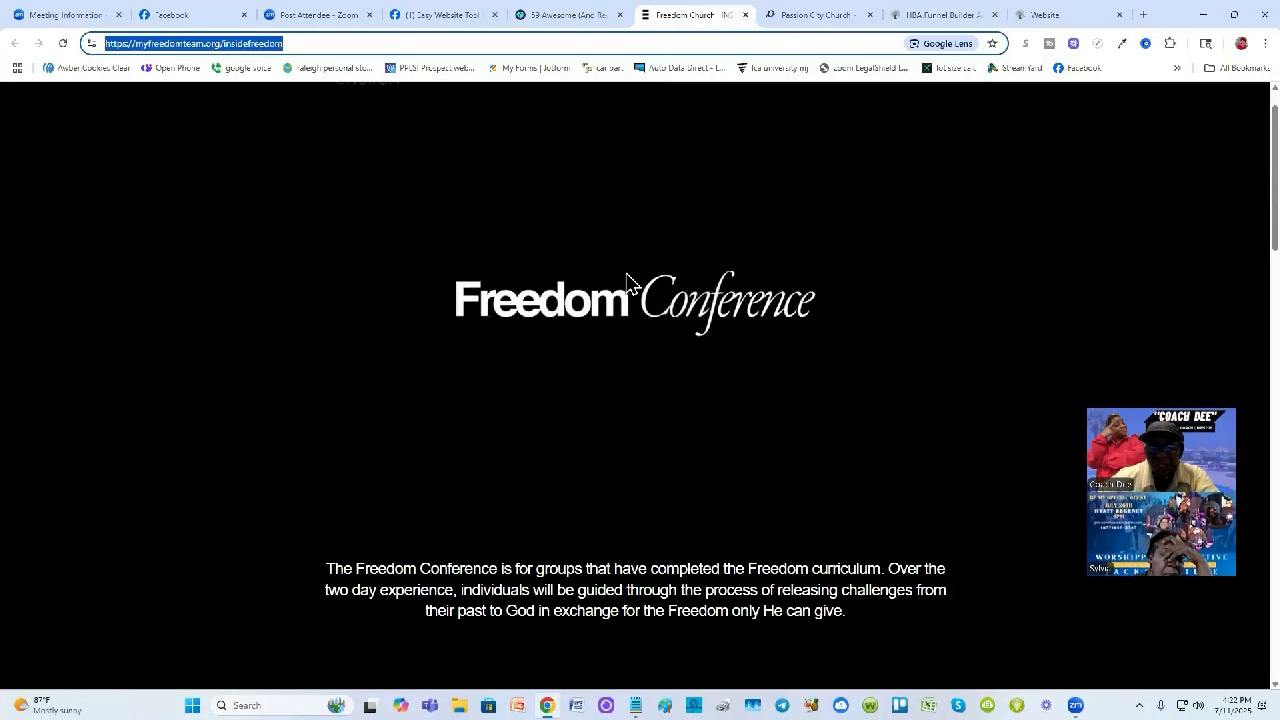
scroll(629, 282, "down", 12)
scroll(629, 284, "down", 5)
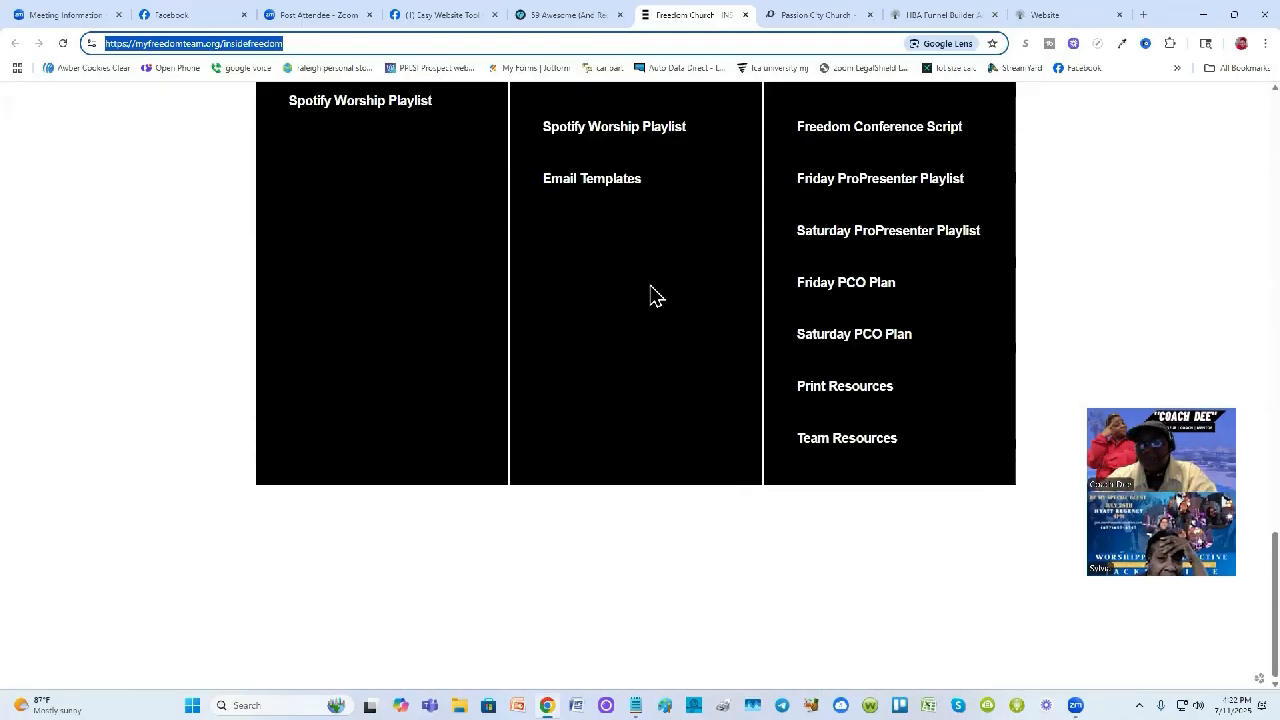
Return to the website builder's template gallery and look through the Local Business Pages category, up to its first rows
left_click(940, 14)
left_click(1045, 14)
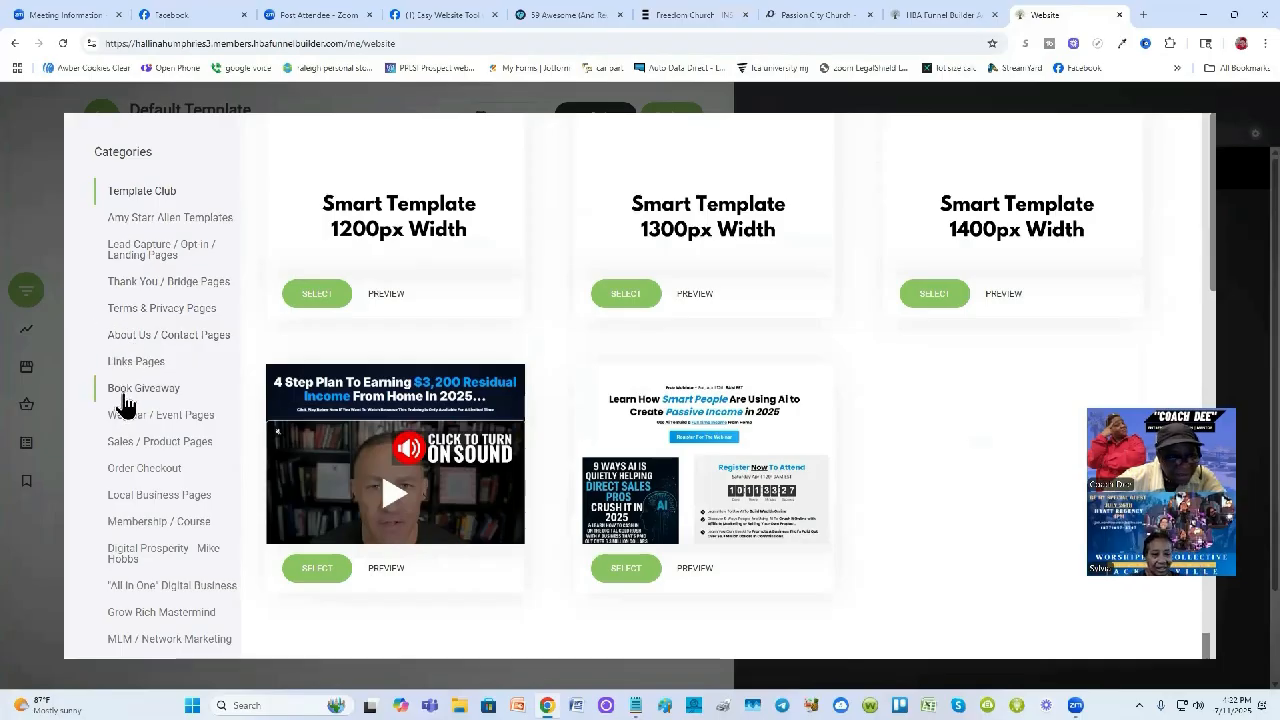
left_click(167, 500)
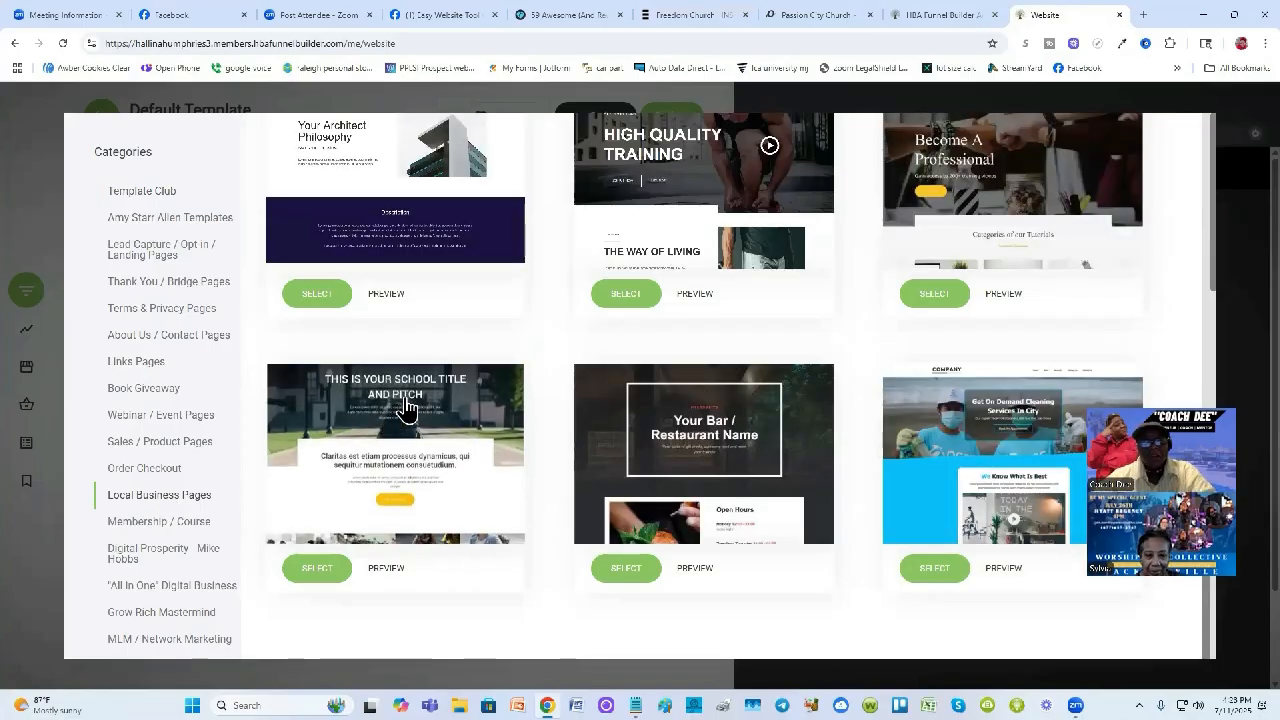
scroll(405, 405, "up", 10)
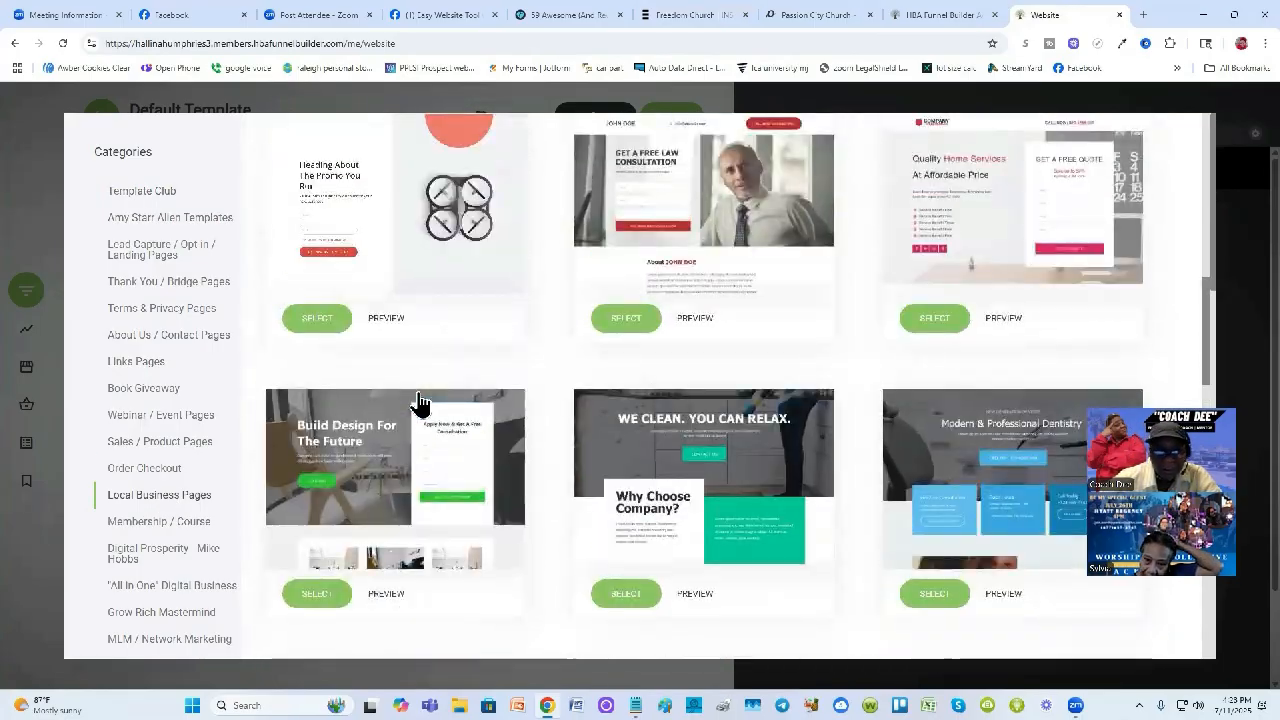
scroll(418, 400, "up", 10)
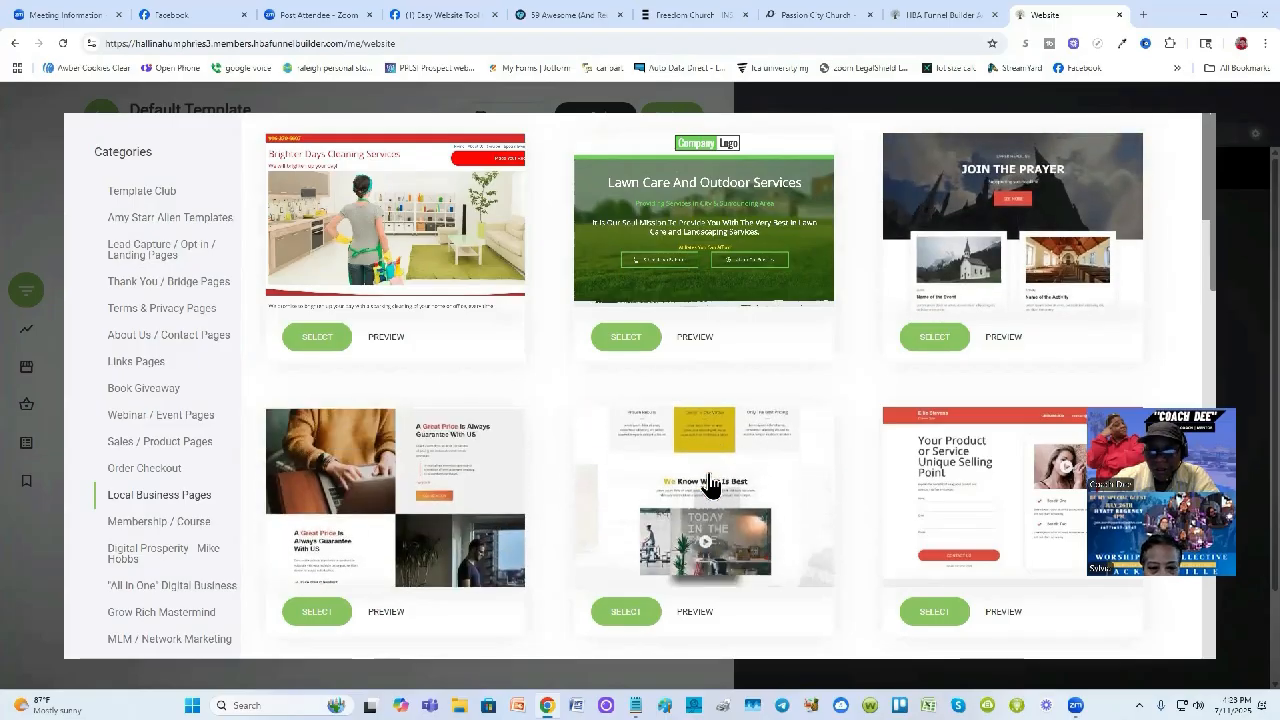
scroll(757, 491, "down", 2)
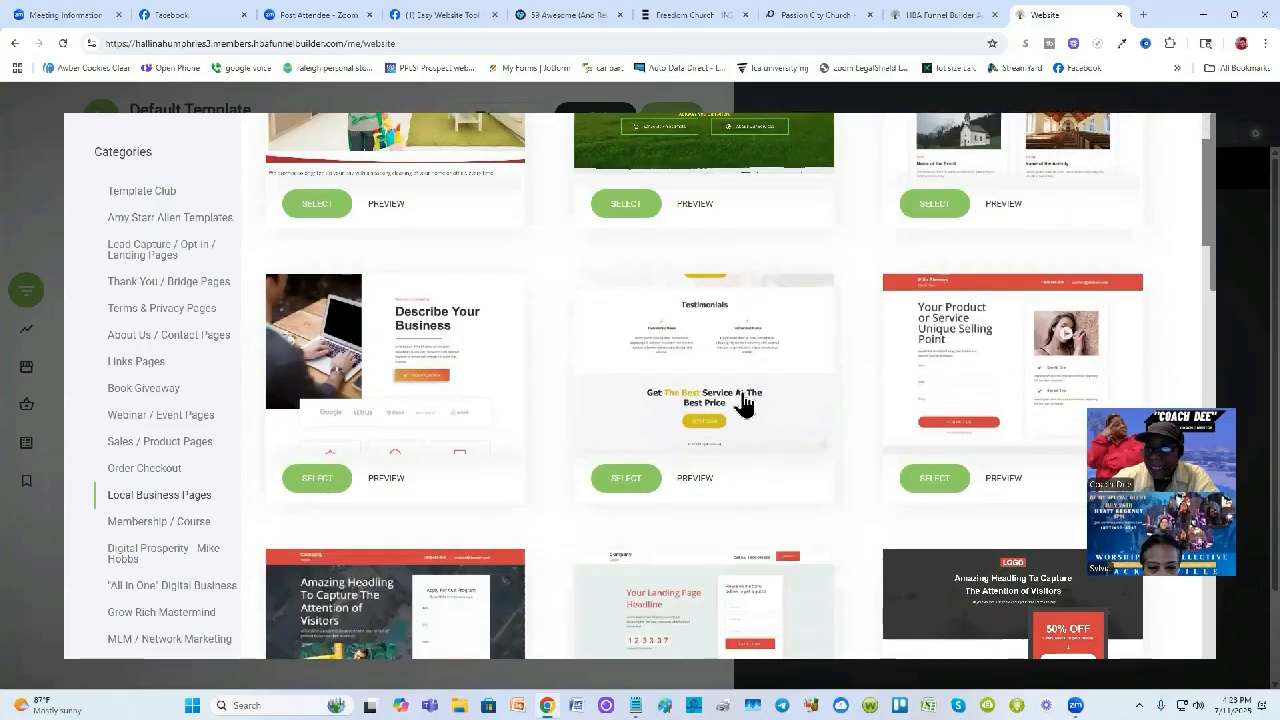
Preview the business advising template among the Local Business Pages and examine its layout from the header down to the testimonials
left_click(695, 477)
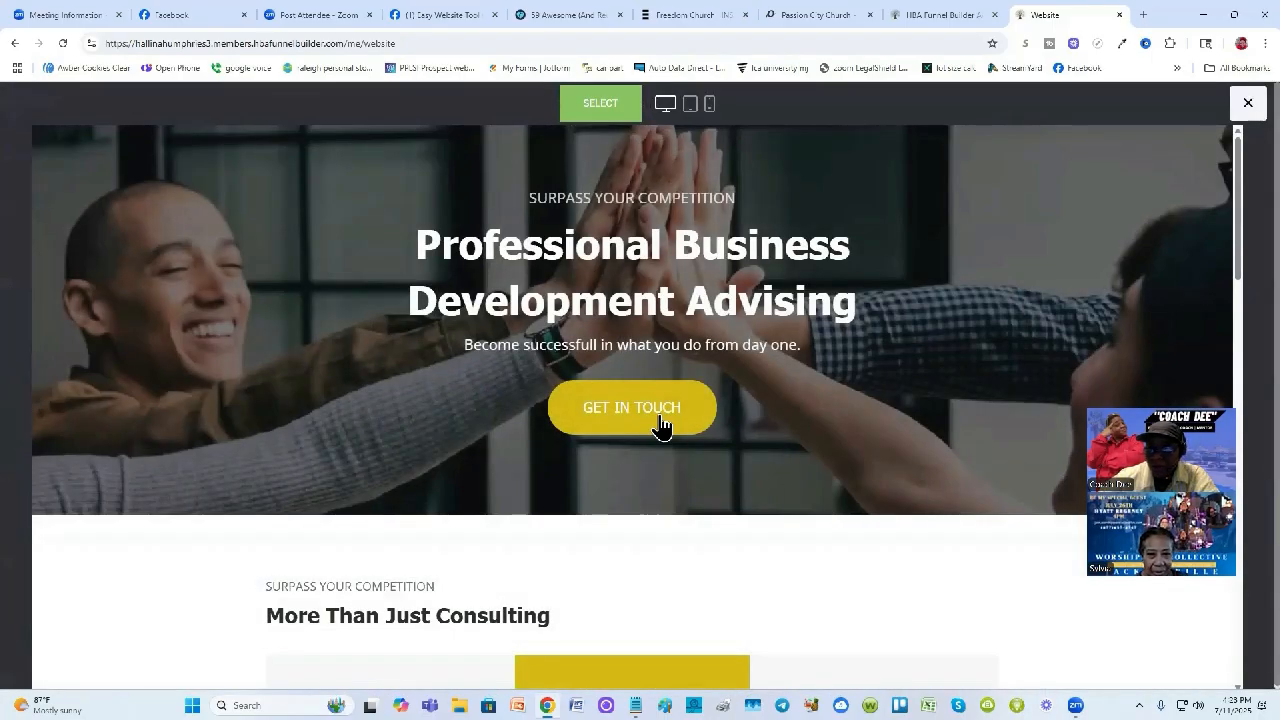
scroll(410, 435, "down", 1)
scroll(396, 422, "down", 3)
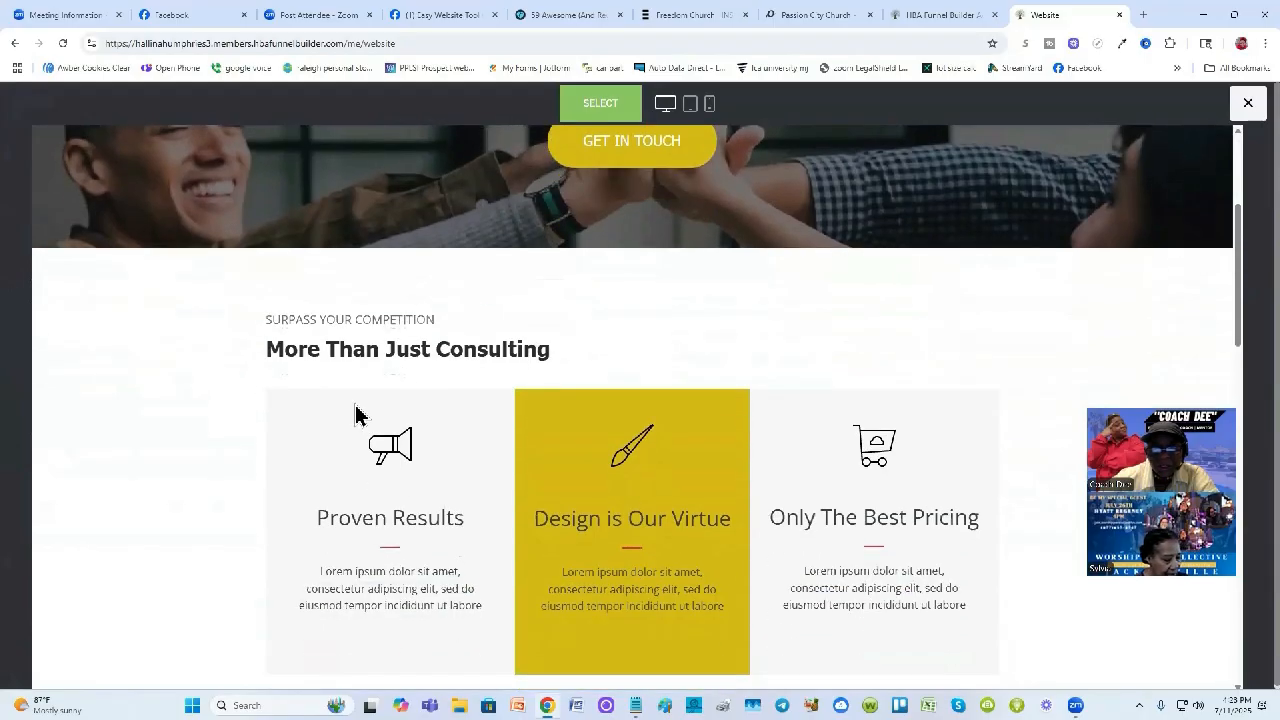
scroll(355, 415, "down", 4)
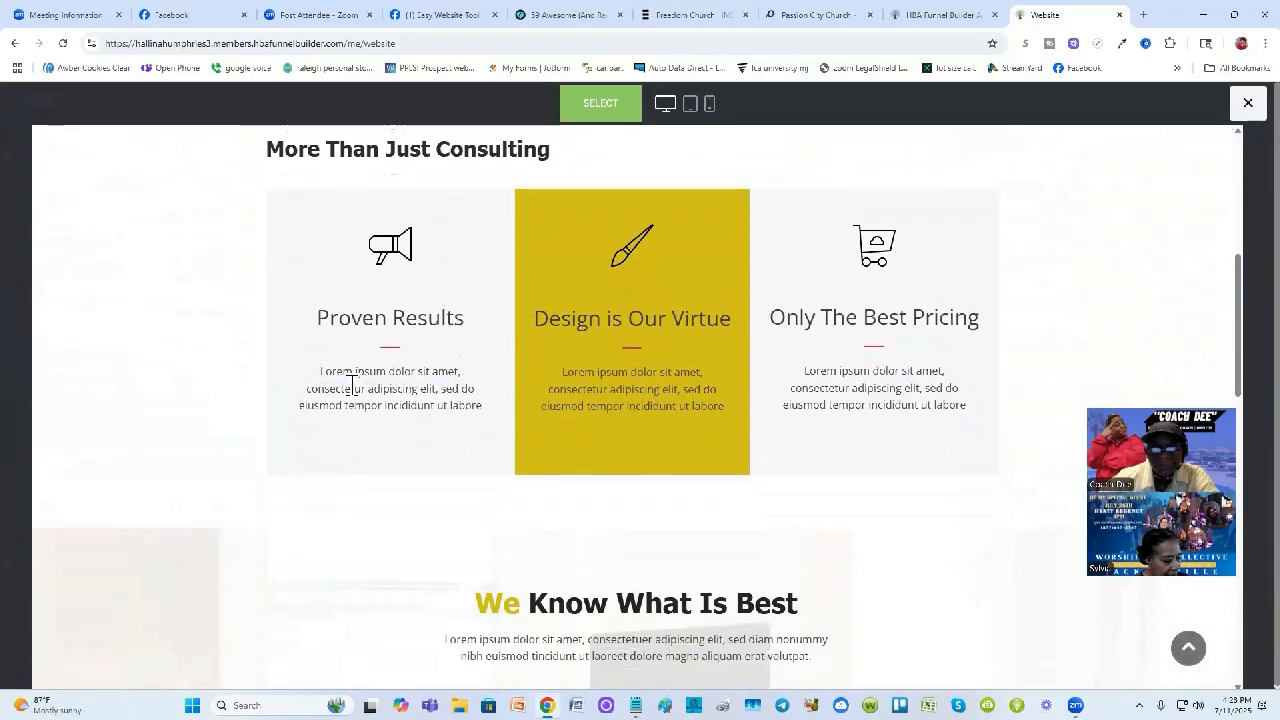
scroll(418, 388, "down", 2)
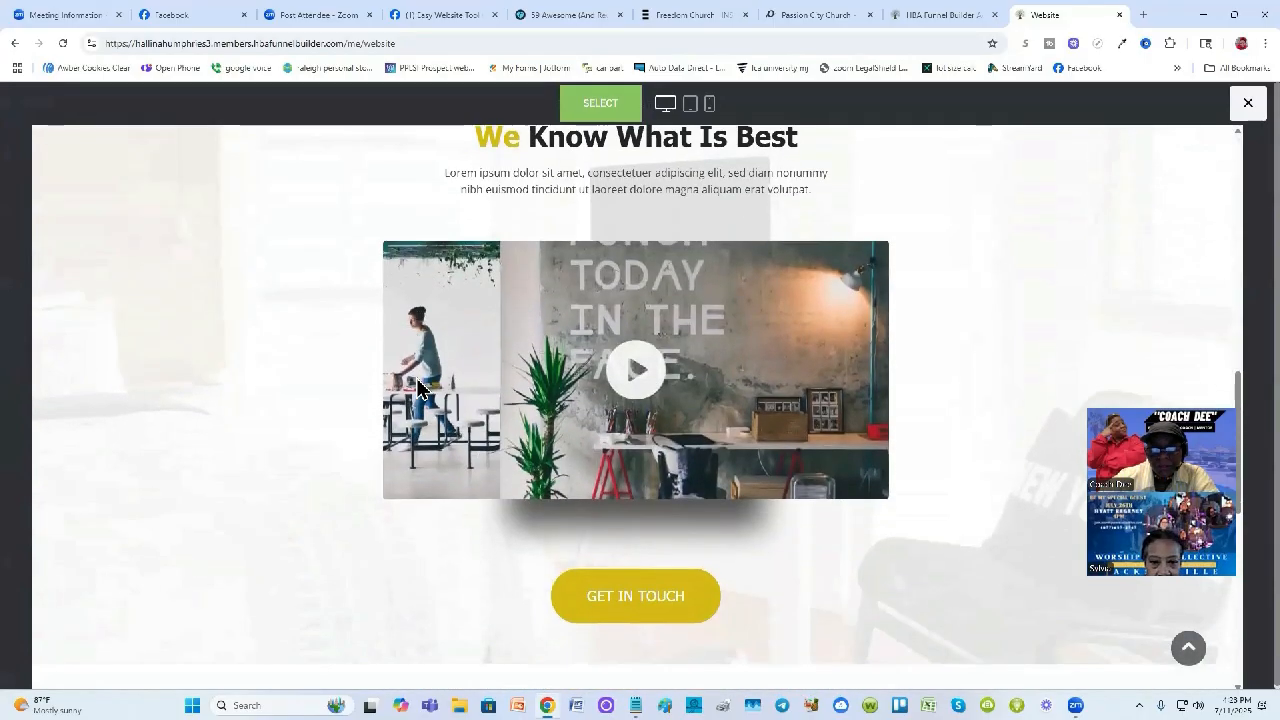
scroll(418, 388, "up", 5)
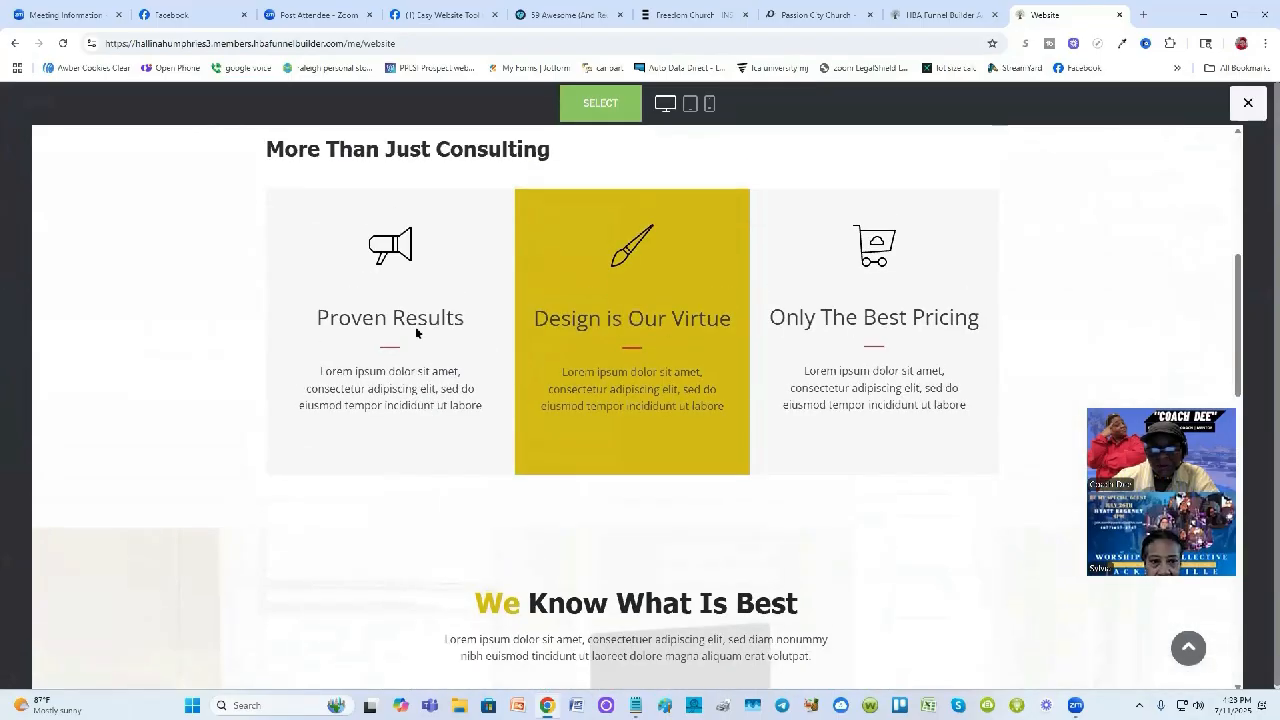
scroll(469, 406, "down", 2)
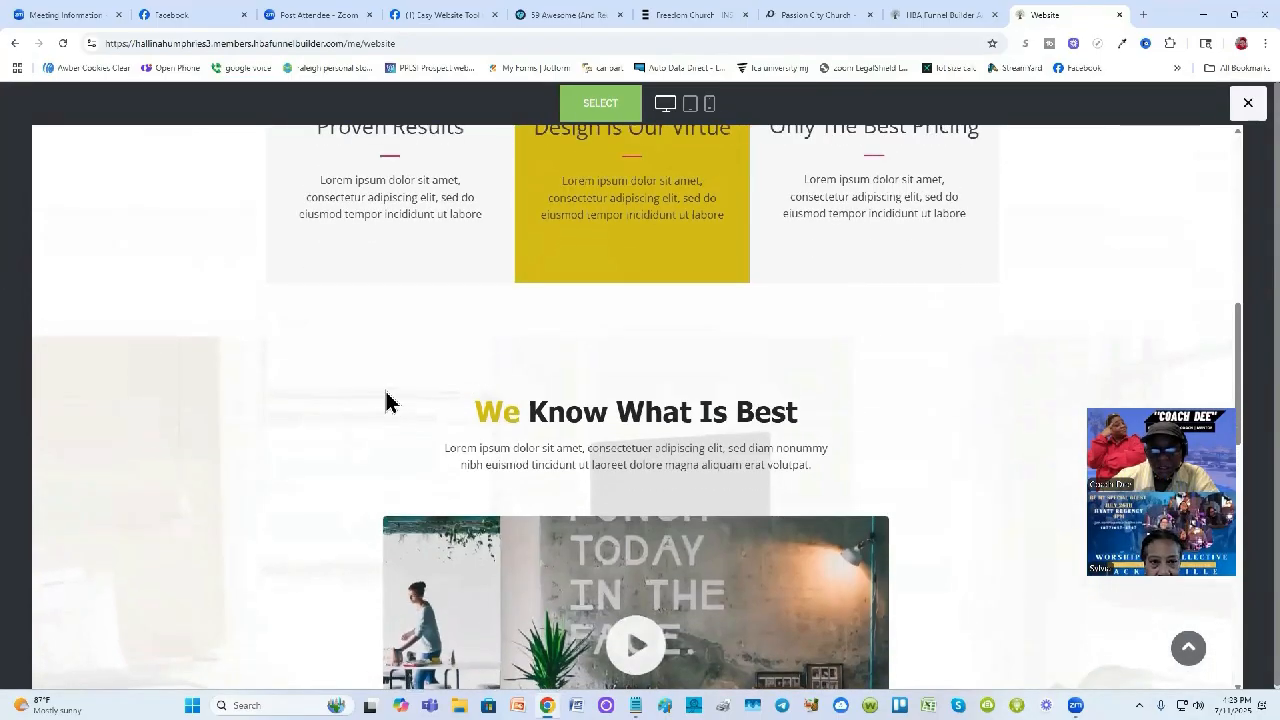
scroll(388, 402, "up", 3)
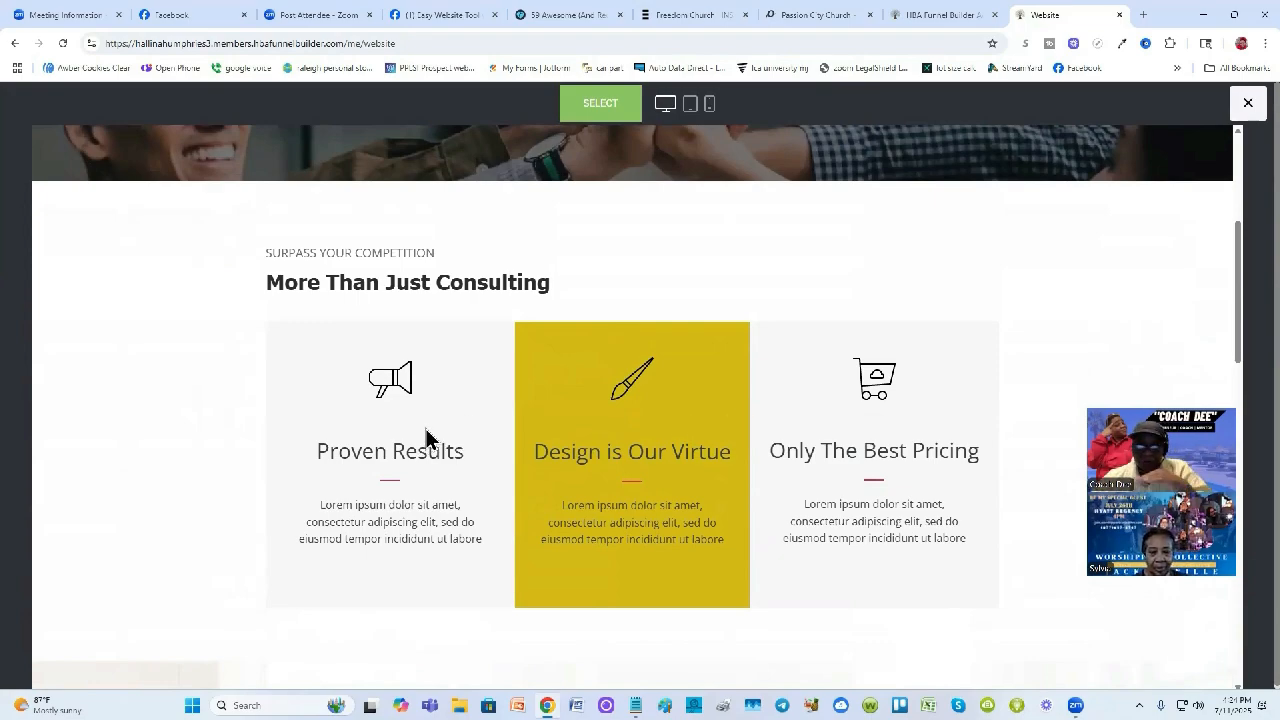
scroll(634, 380, "down", 6)
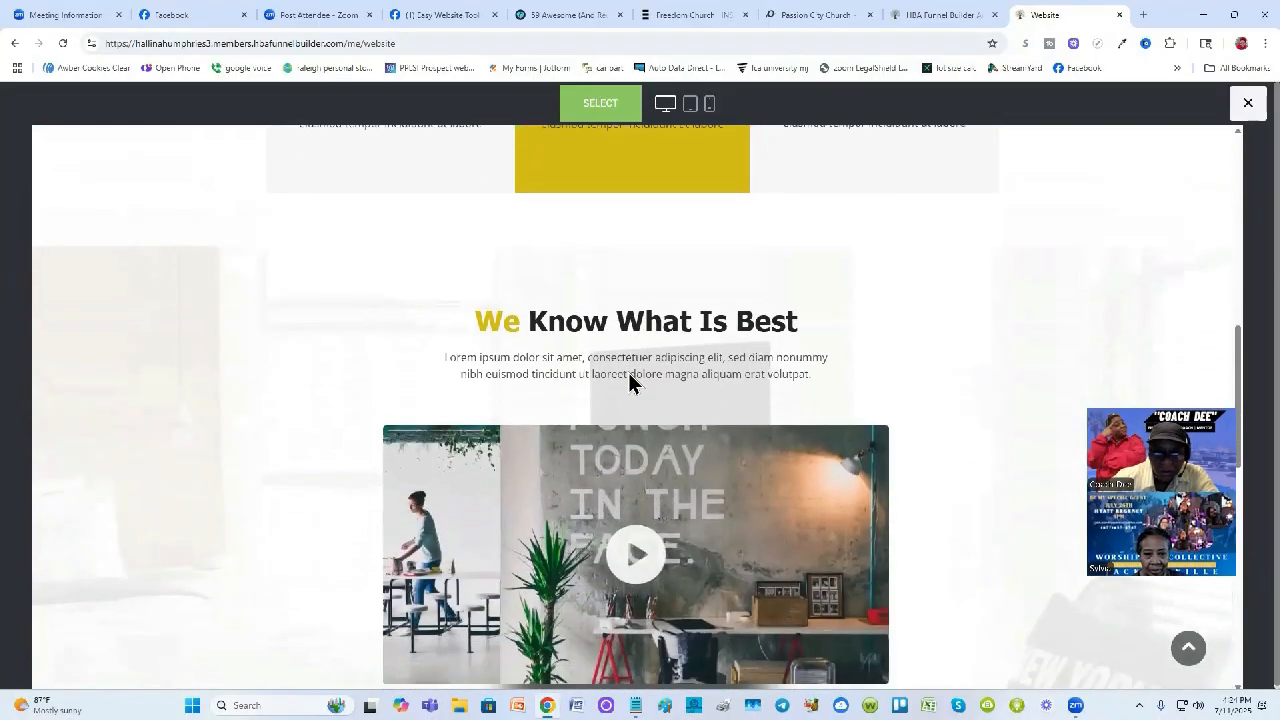
scroll(543, 349, "down", 7)
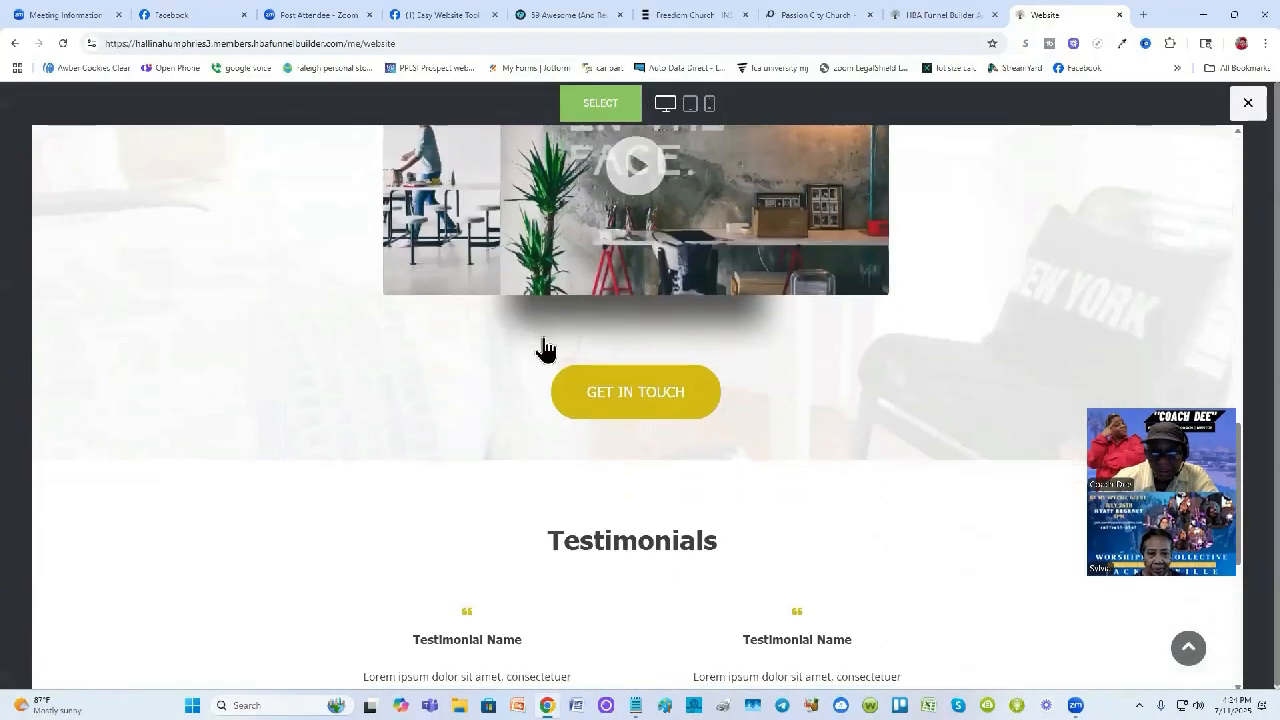
Examine the rest of the business advising template down to its footer, return to its header and close the preview
scroll(543, 349, "up", 13)
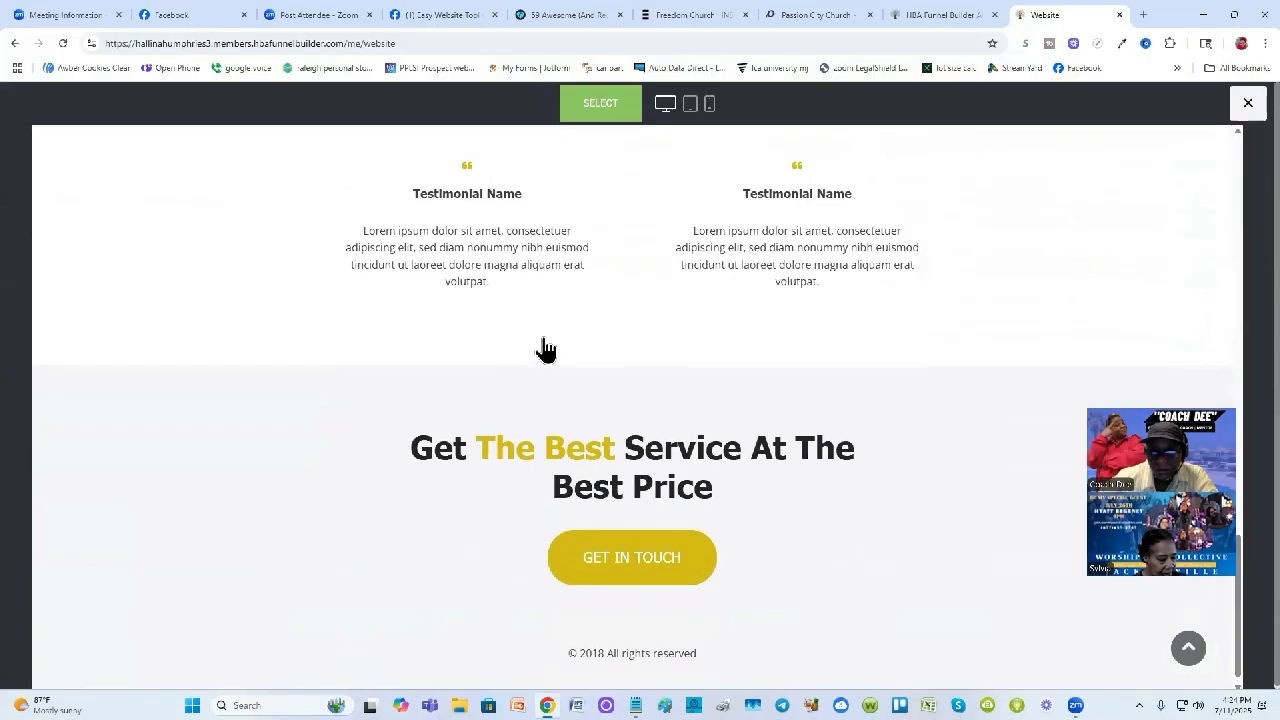
scroll(710, 256, "up", 4)
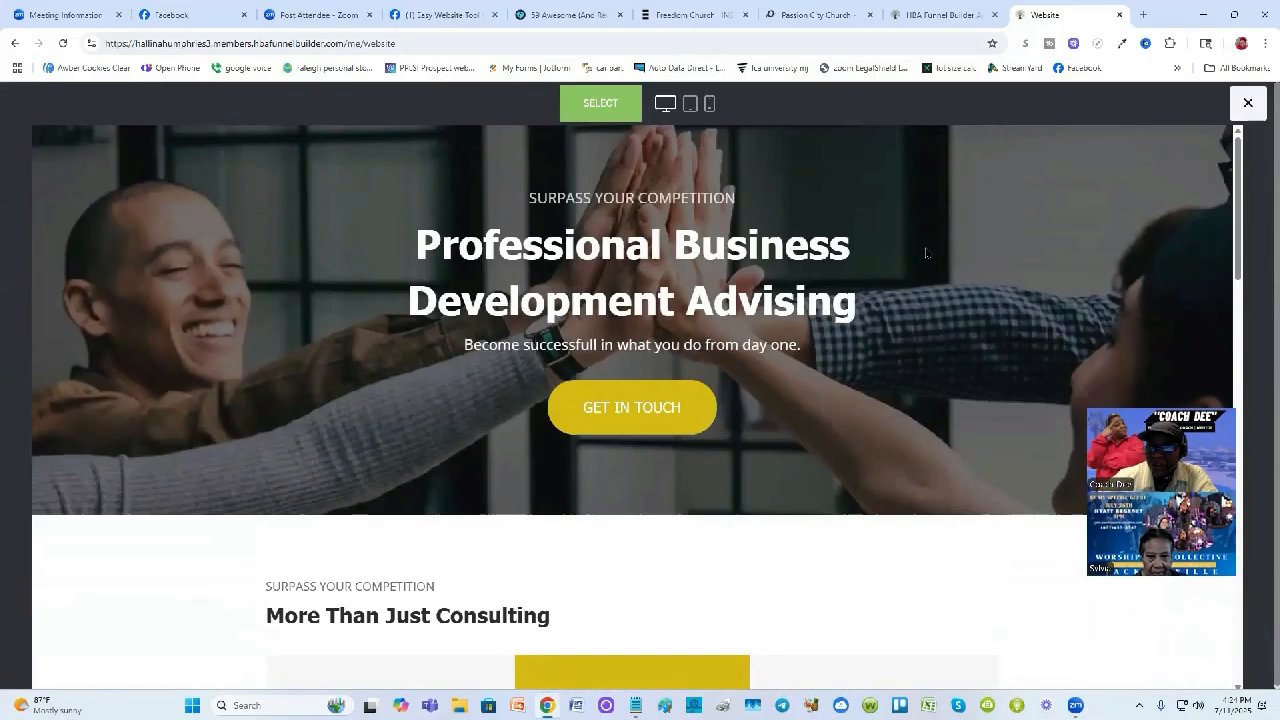
left_click(1247, 104)
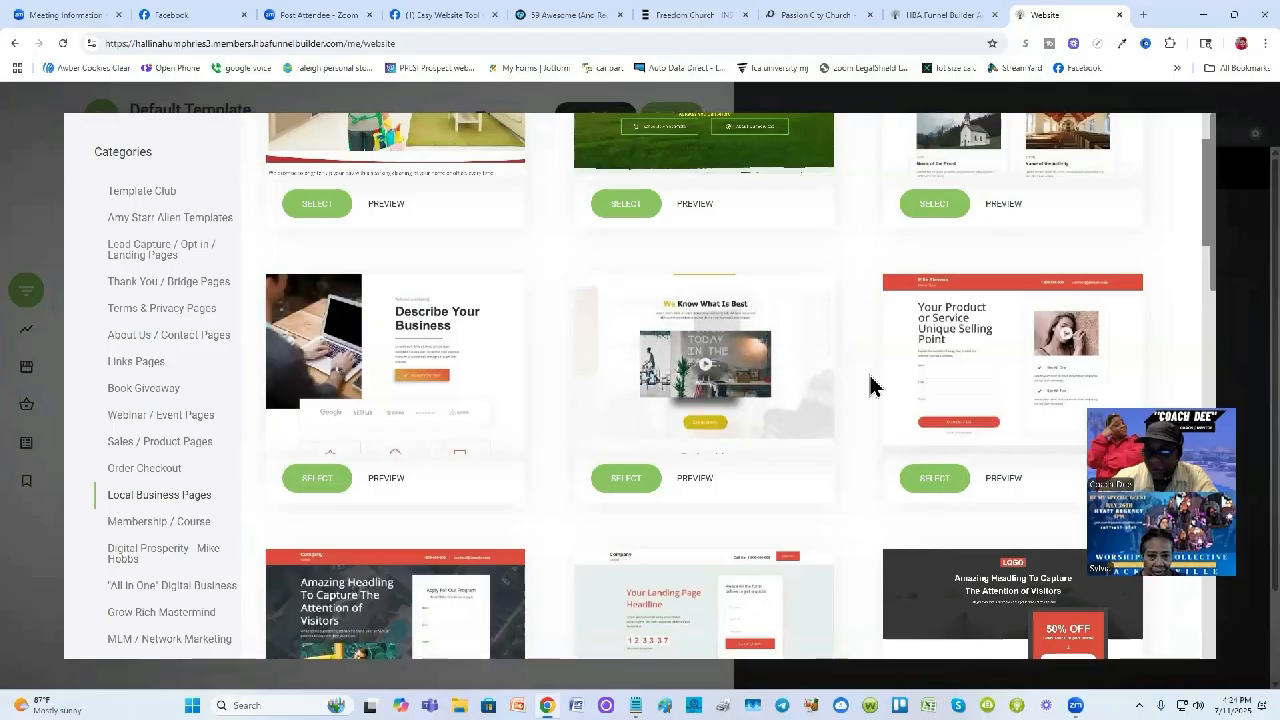
Look through the next rows of Local Business Pages and briefly preview the free law consultation template
scroll(766, 366, "down", 3)
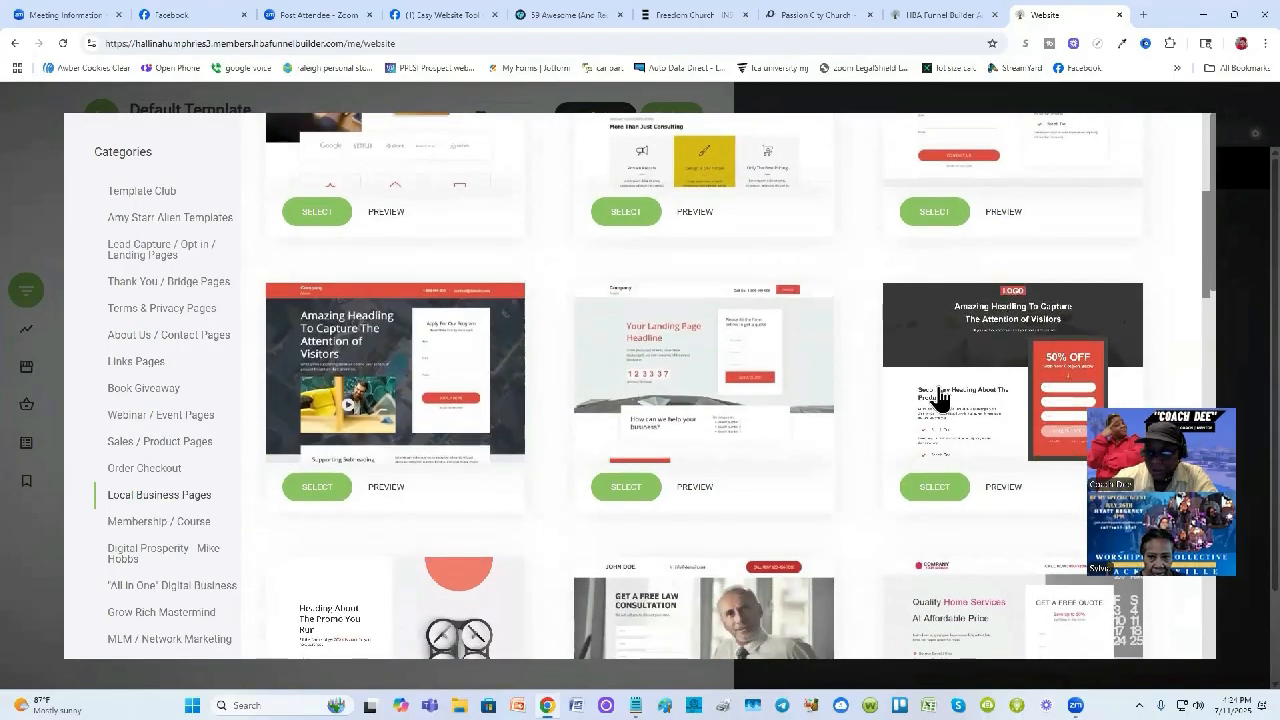
scroll(940, 398, "down", 4)
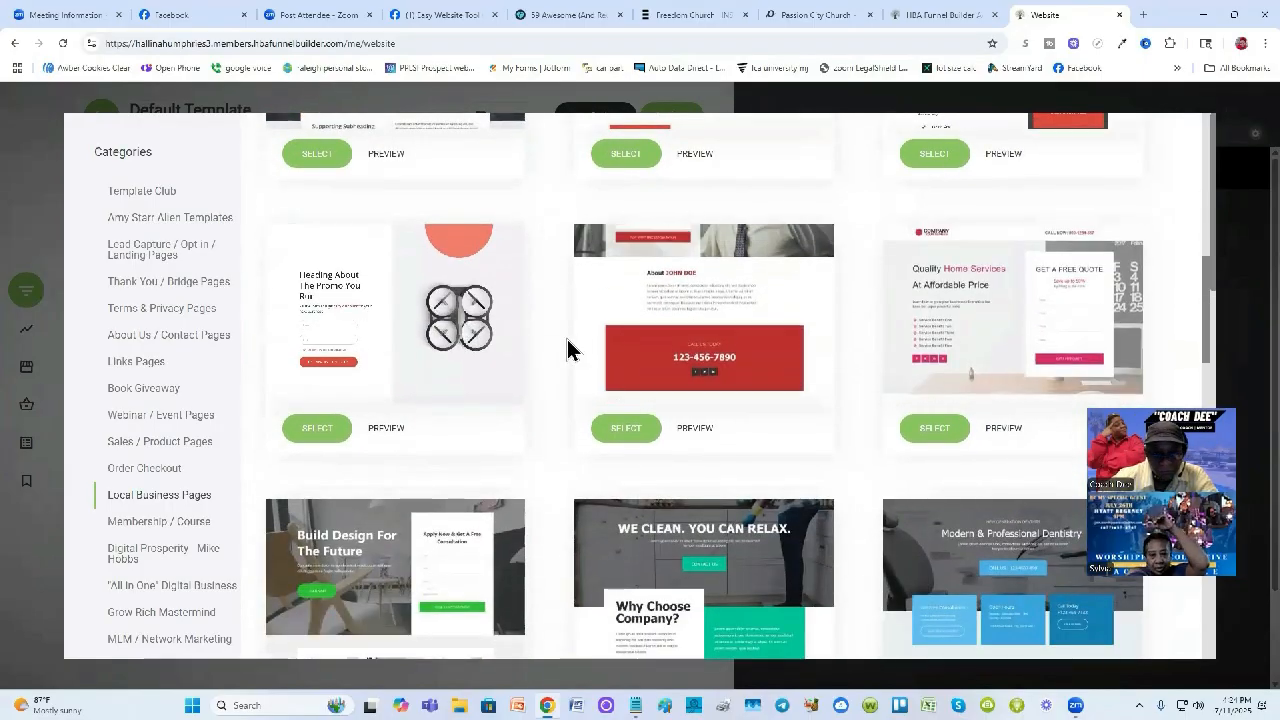
scroll(777, 368, "up", 1)
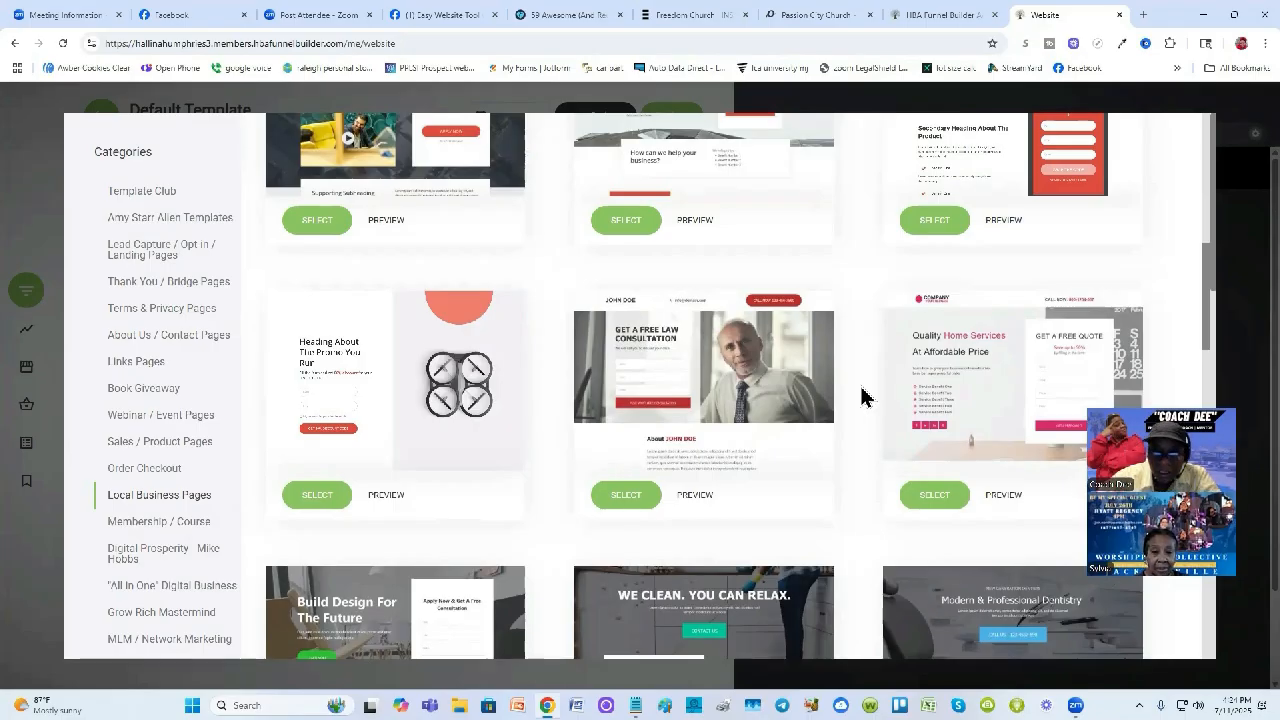
left_click(690, 495)
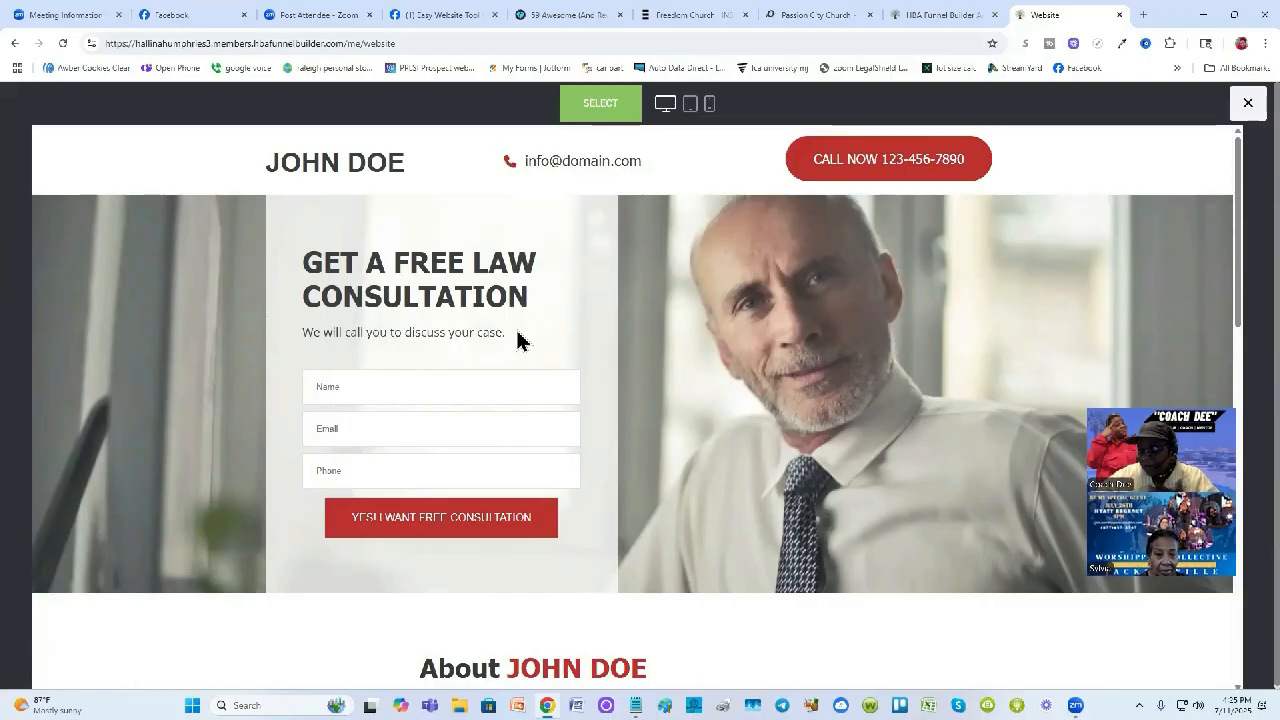
left_click(1247, 103)
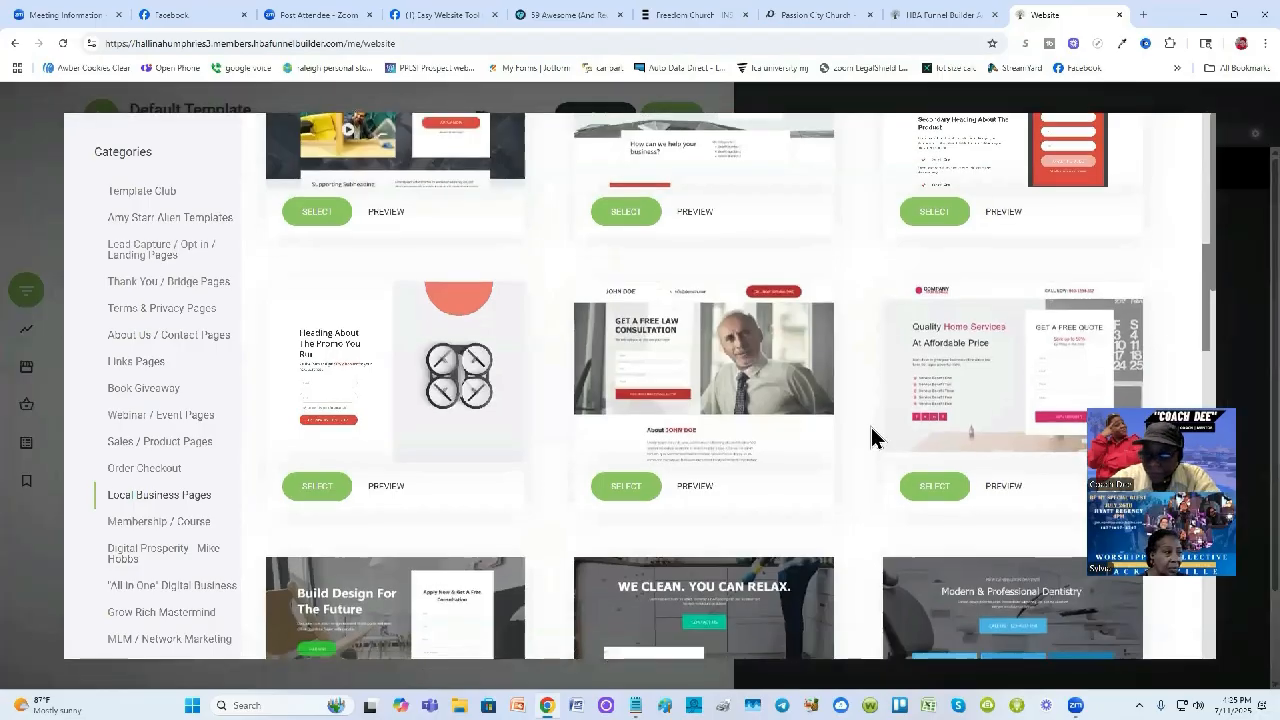
Look through the remaining Local Business Pages templates, from the cleaning and dentistry designs to the end of the category
scroll(871, 437, "down", 3)
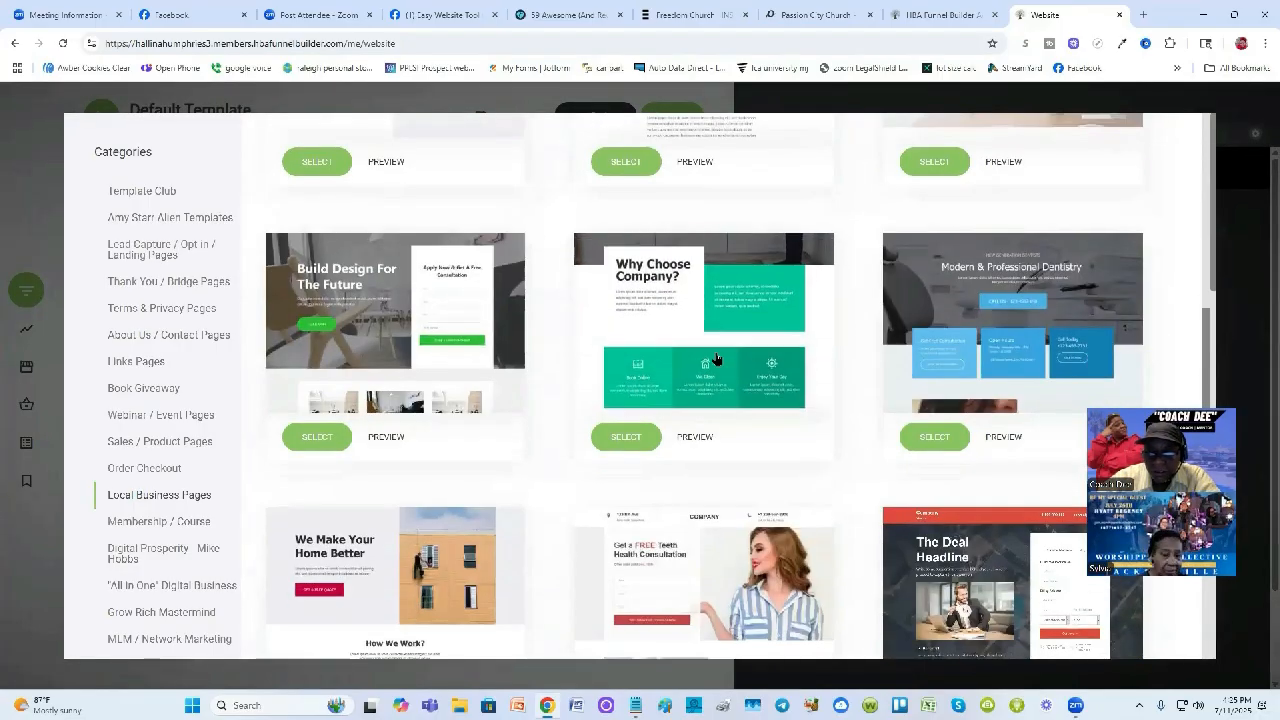
scroll(793, 455, "up", 1)
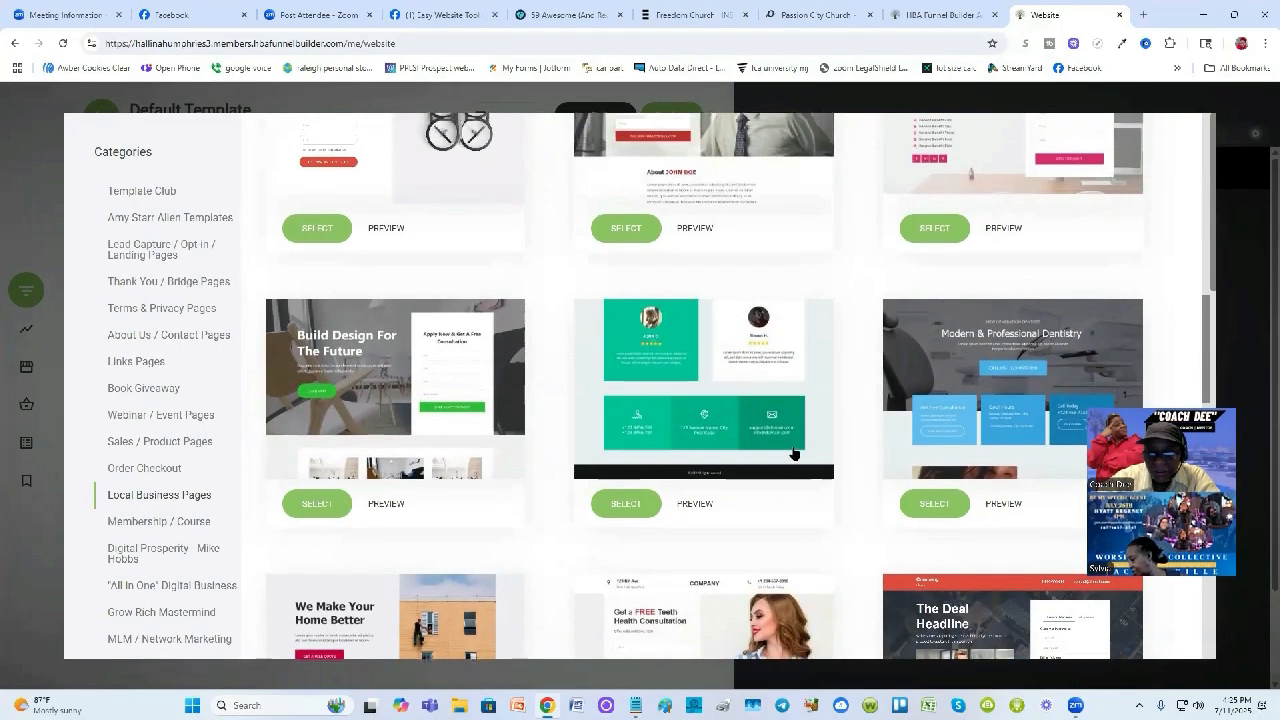
scroll(785, 460, "down", 1)
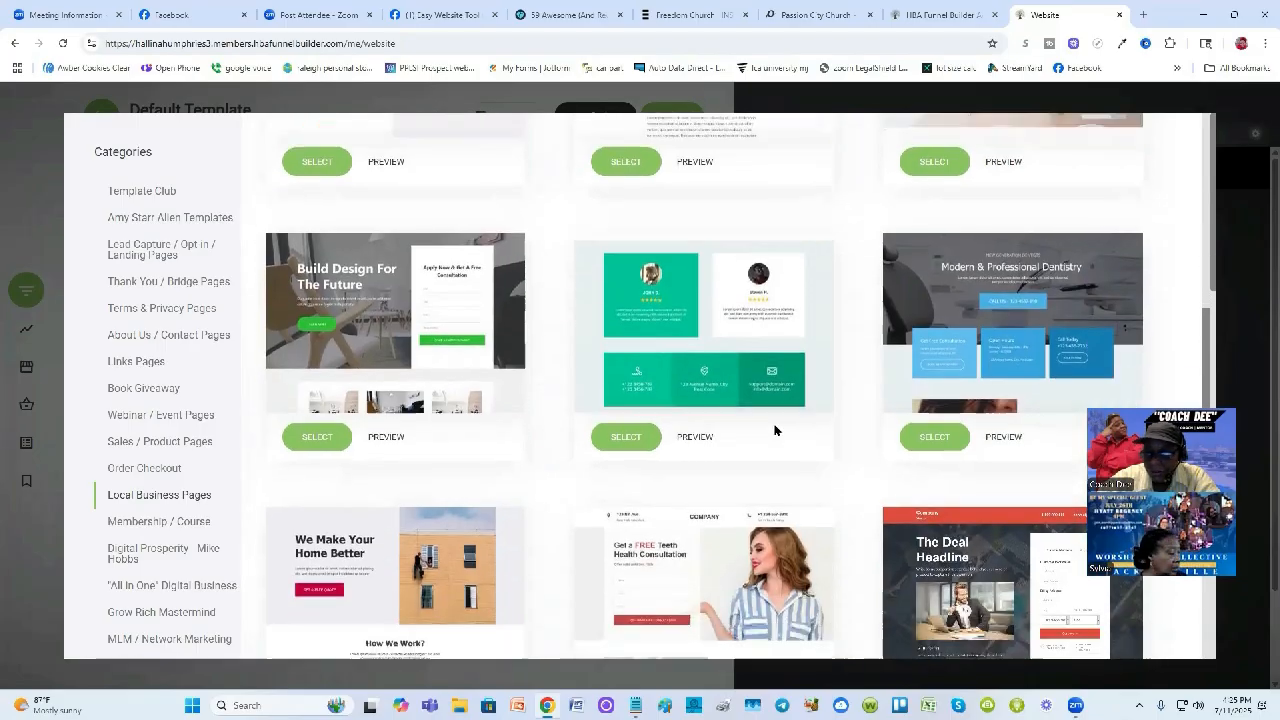
scroll(775, 435, "down", 4)
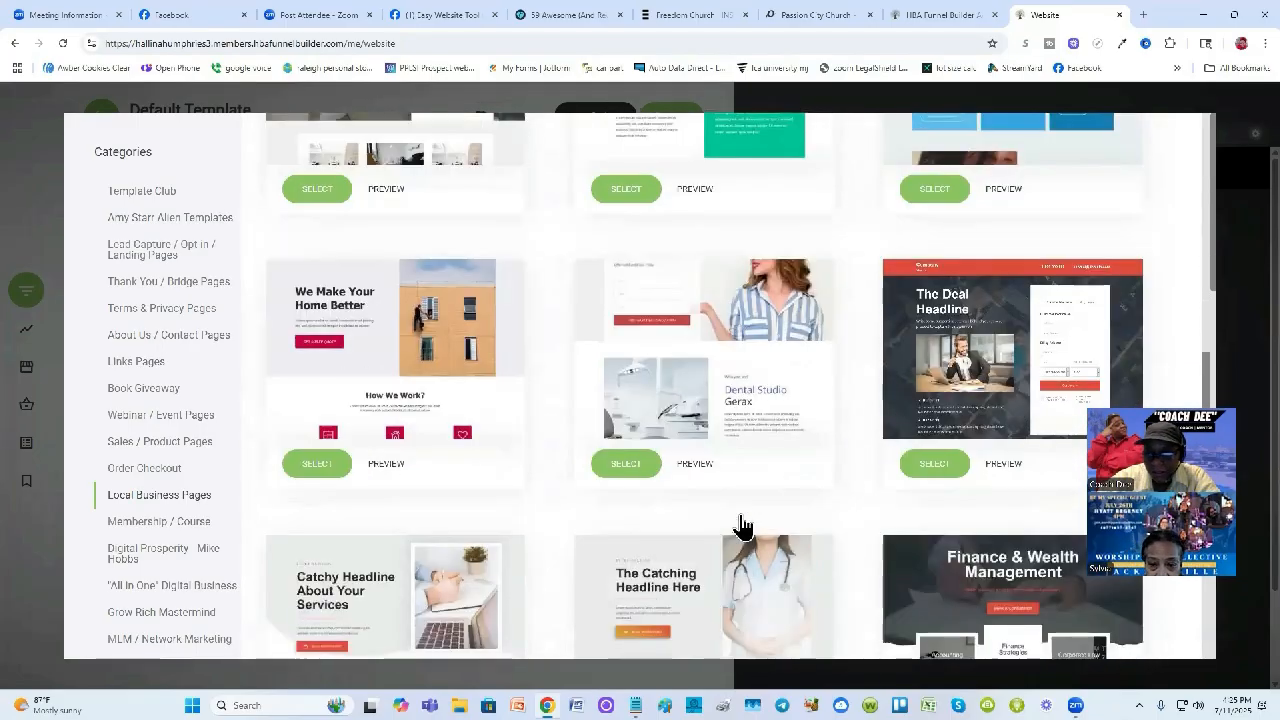
scroll(741, 527, "down", 8)
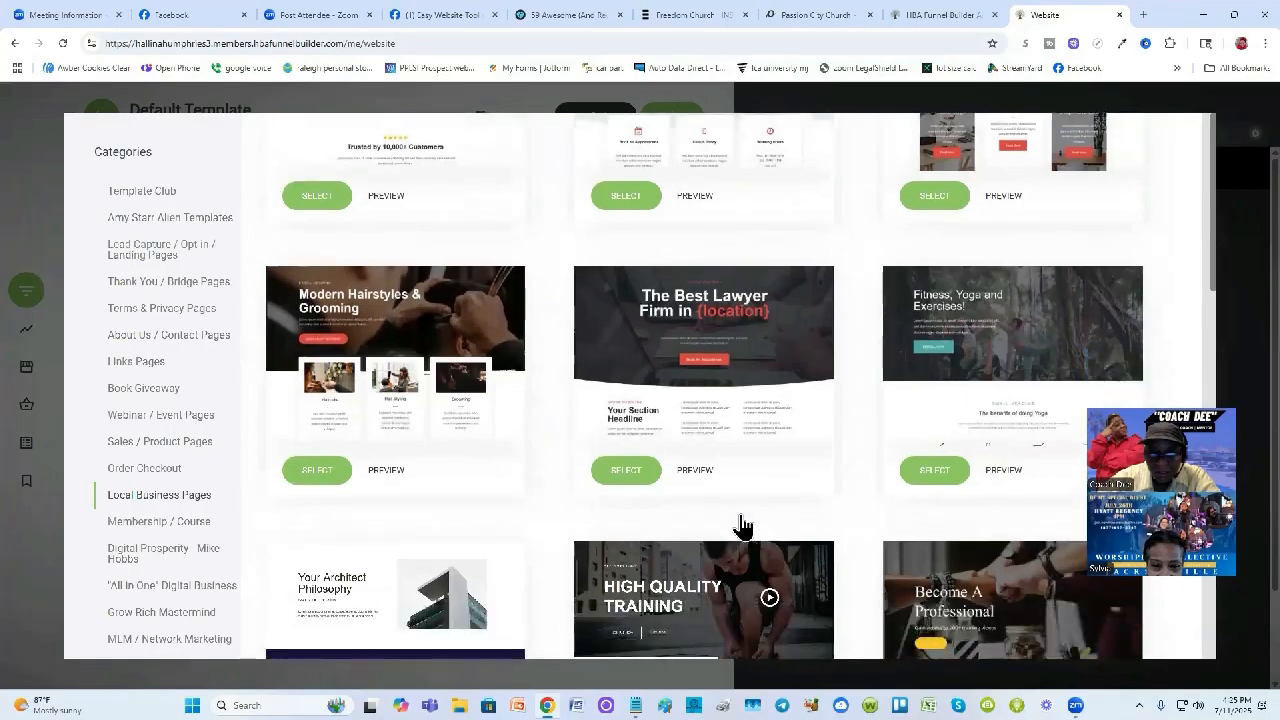
scroll(741, 527, "down", 3)
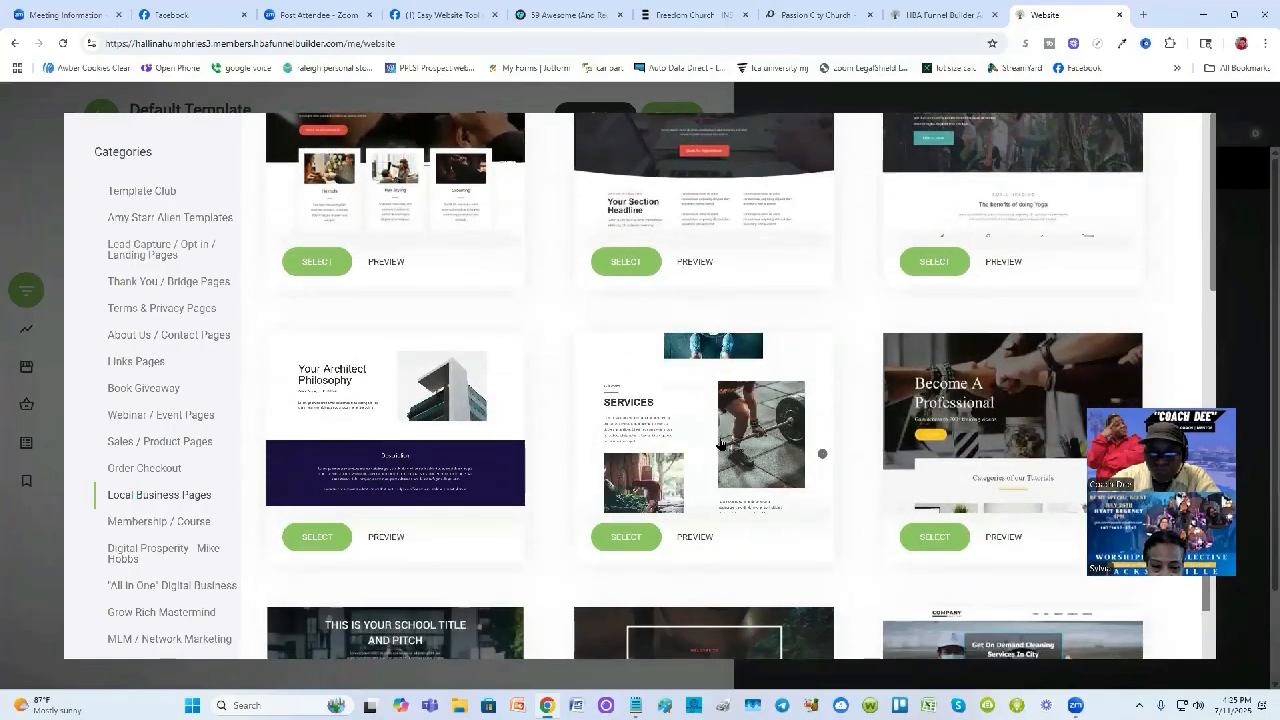
scroll(722, 444, "down", 6)
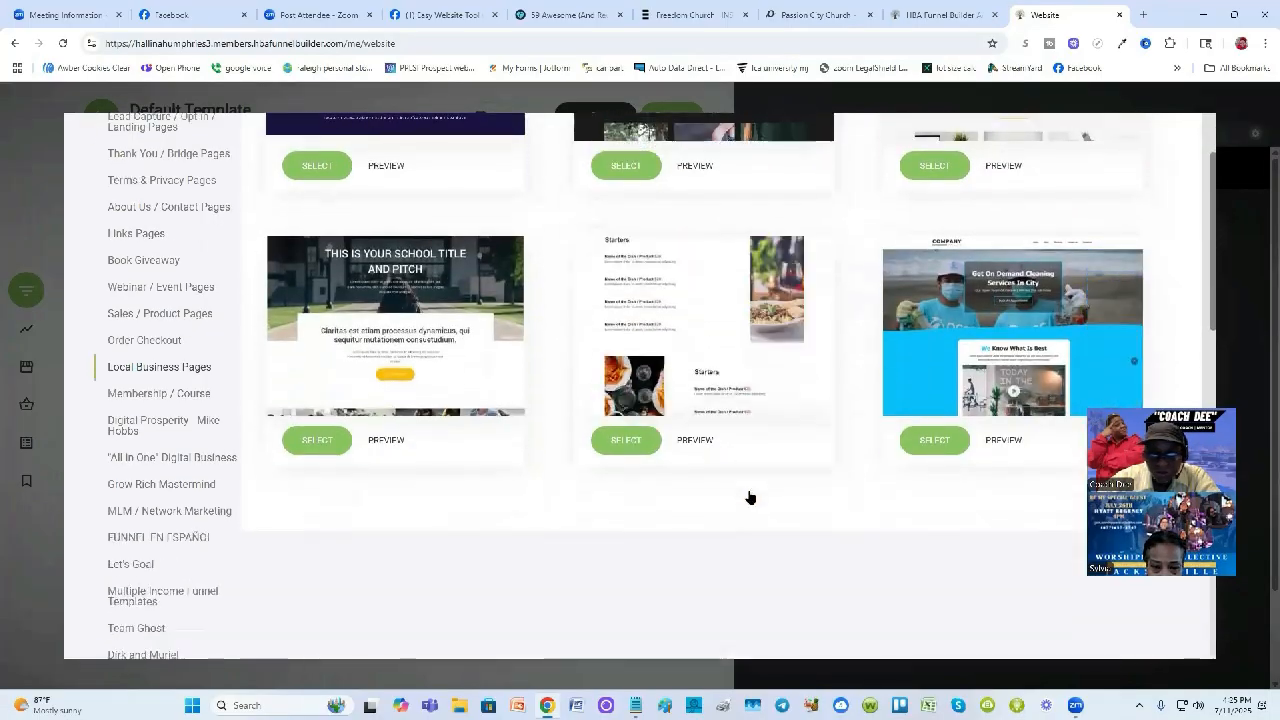
scroll(749, 498, "down", 2)
scroll(748, 500, "up", 4)
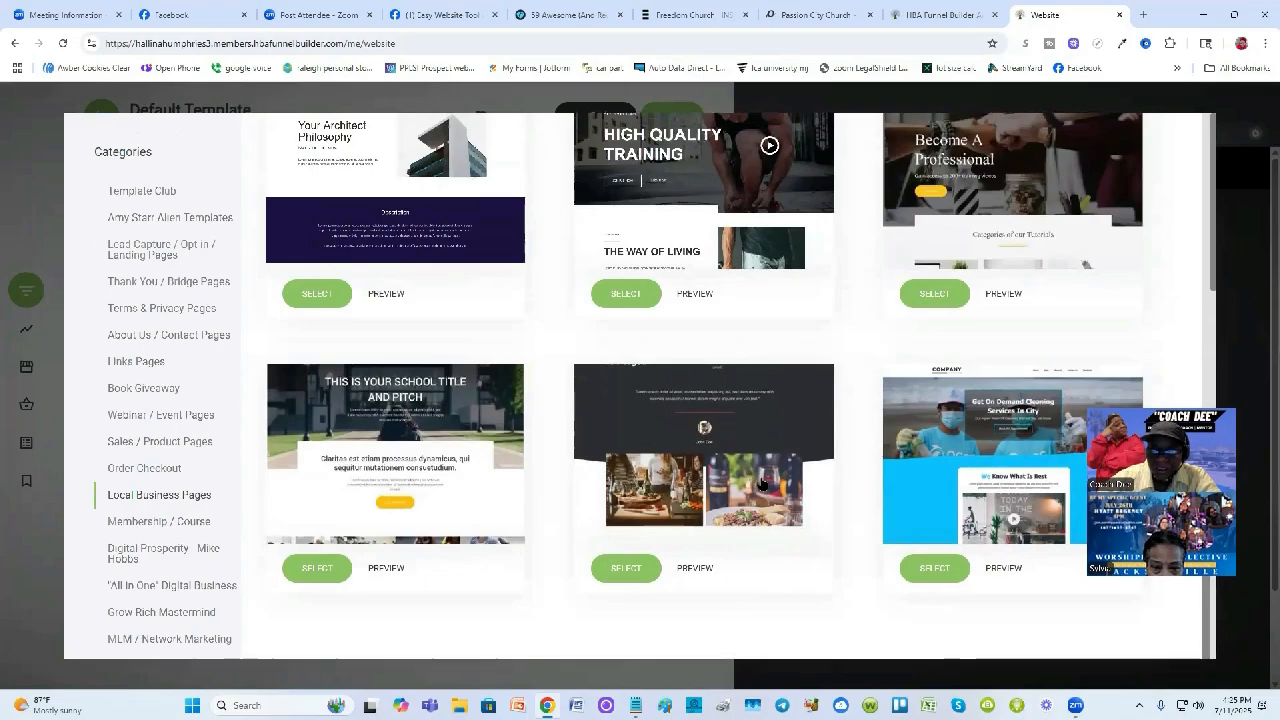
Review the earlier Local Business Pages rows again, comparing the business advising template with the landing page, law and cleaning designs
scroll(758, 490, "up", 15)
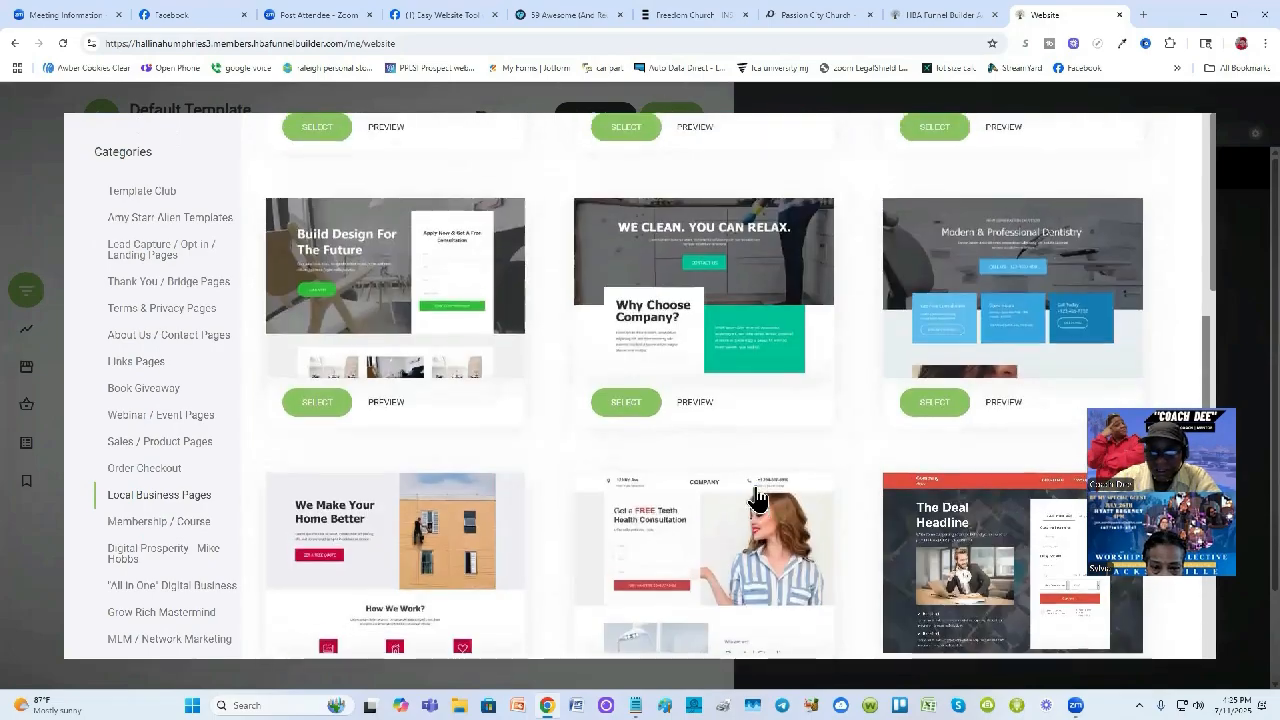
scroll(758, 497, "up", 15)
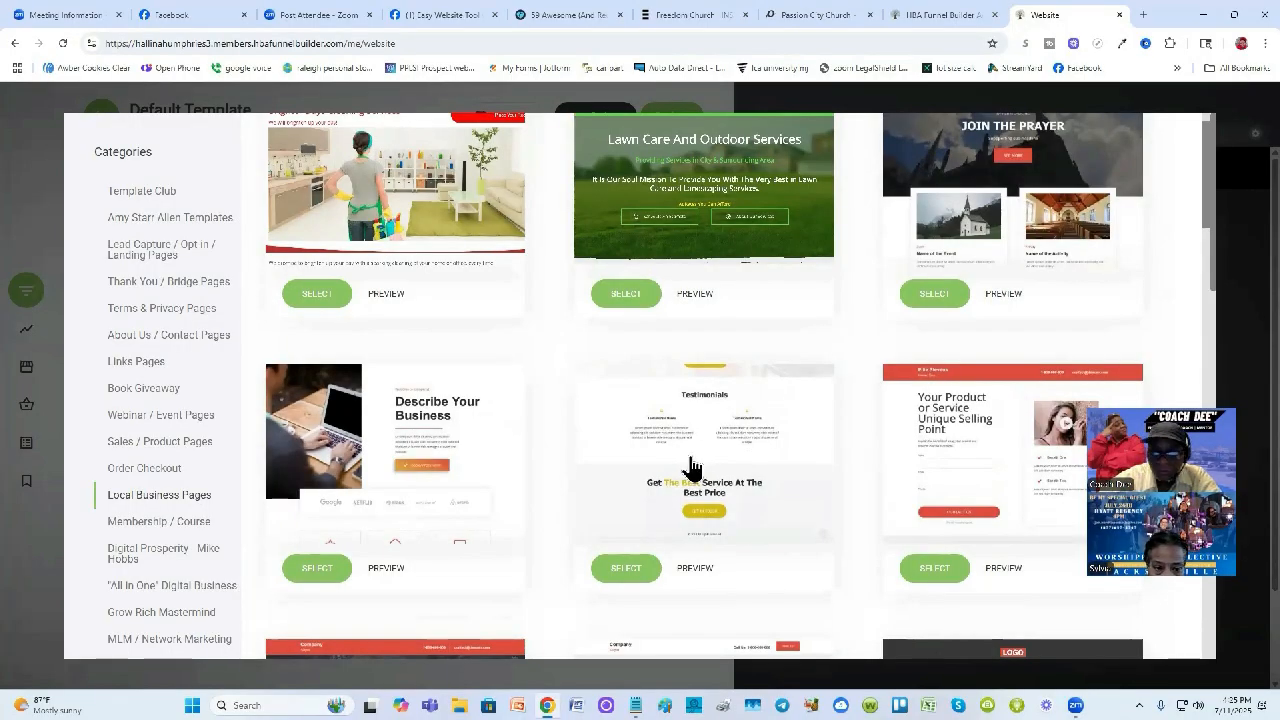
scroll(851, 580, "down", 1)
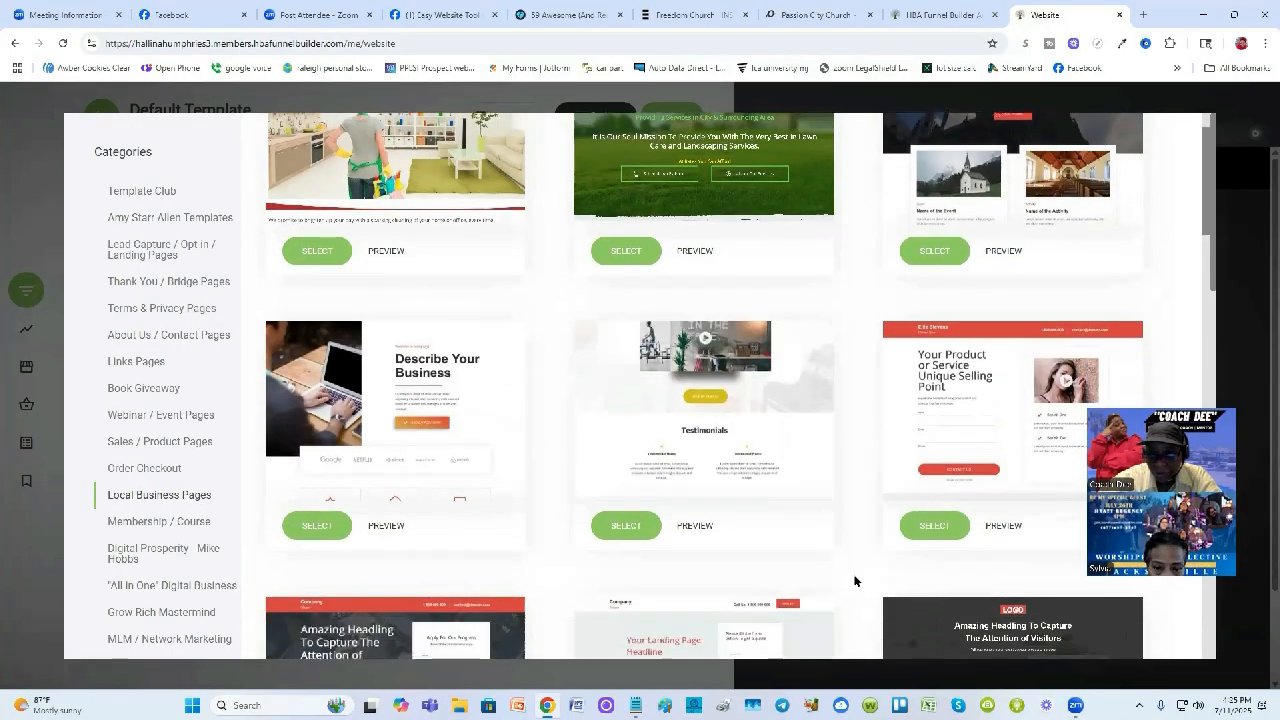
scroll(854, 580, "down", 1)
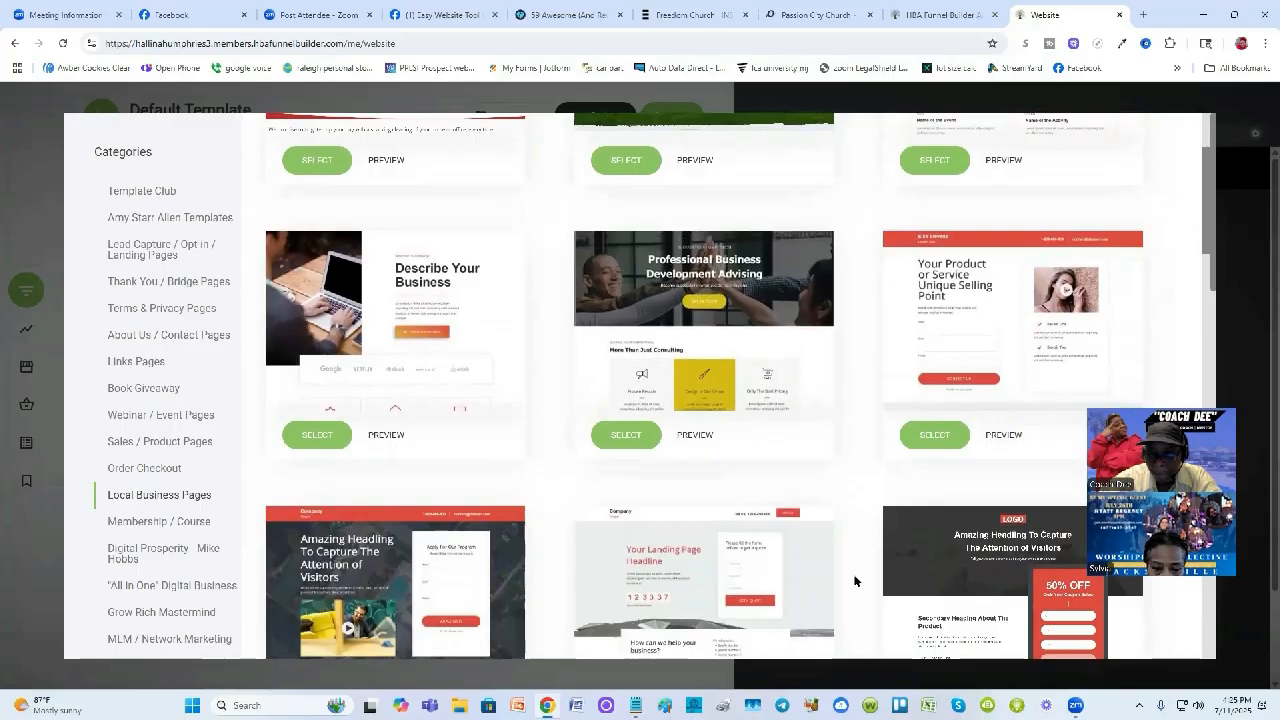
scroll(854, 580, "down", 1)
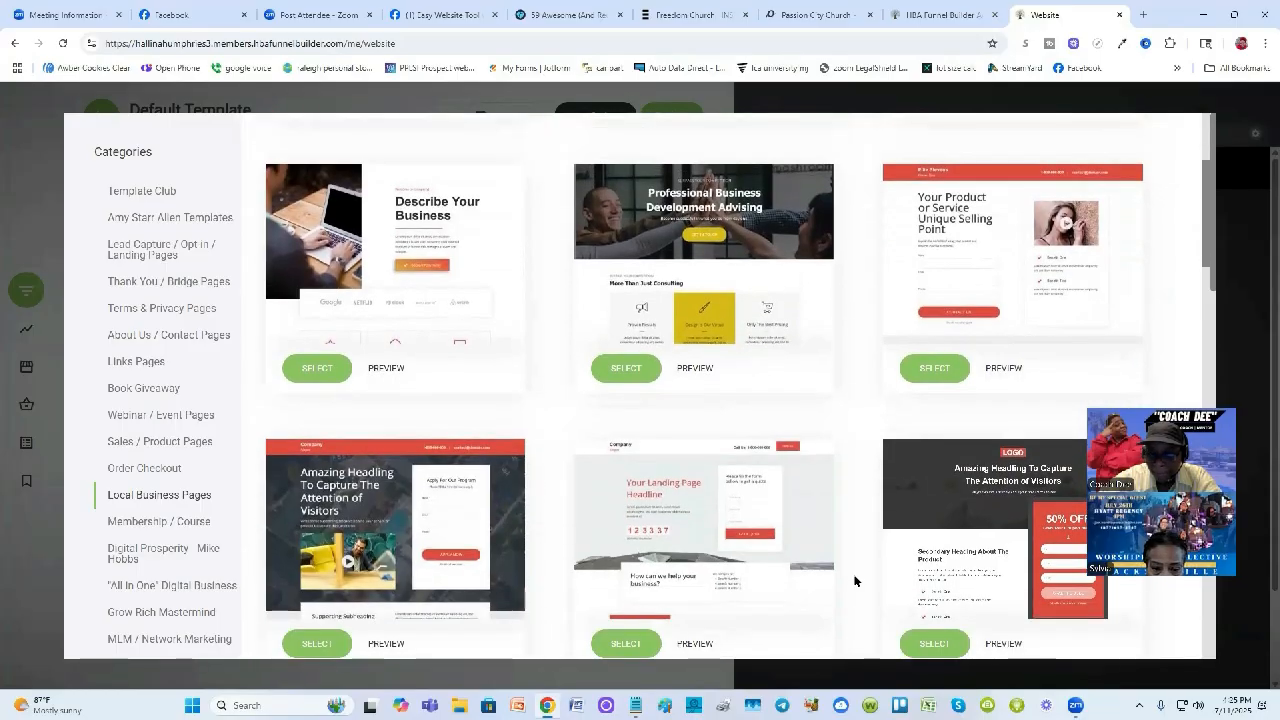
scroll(854, 580, "down", 4)
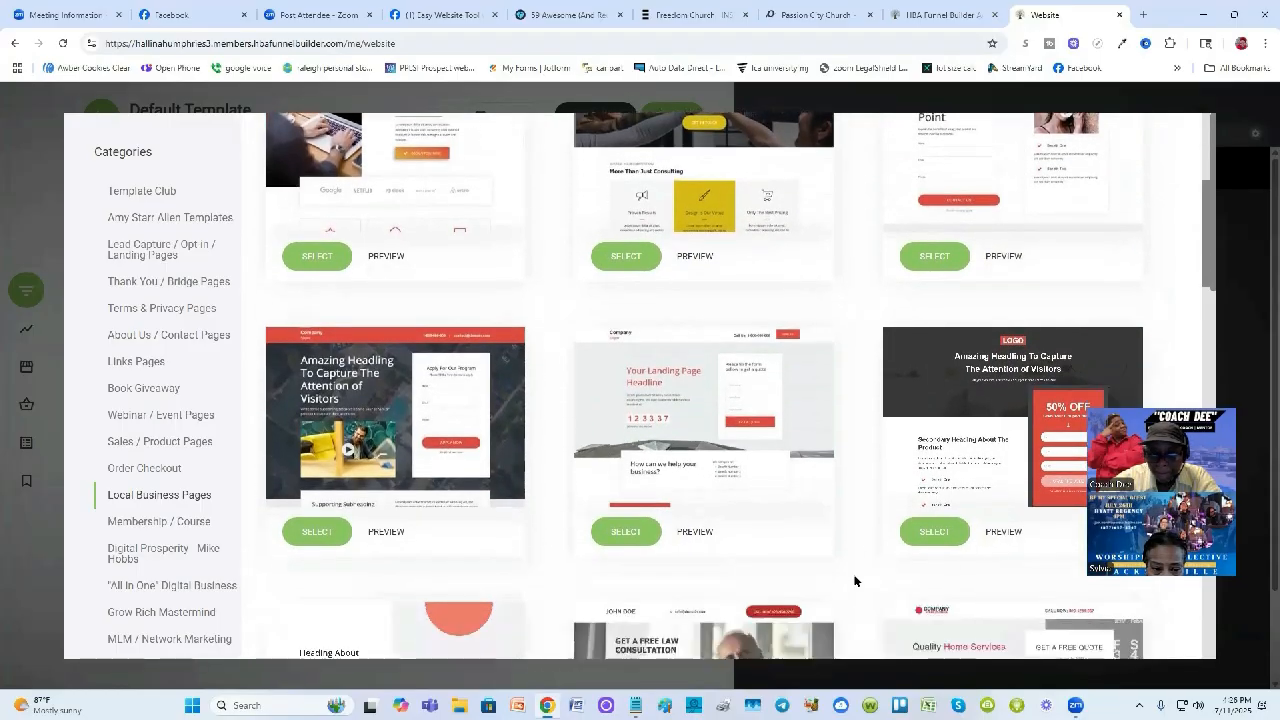
scroll(854, 580, "down", 2)
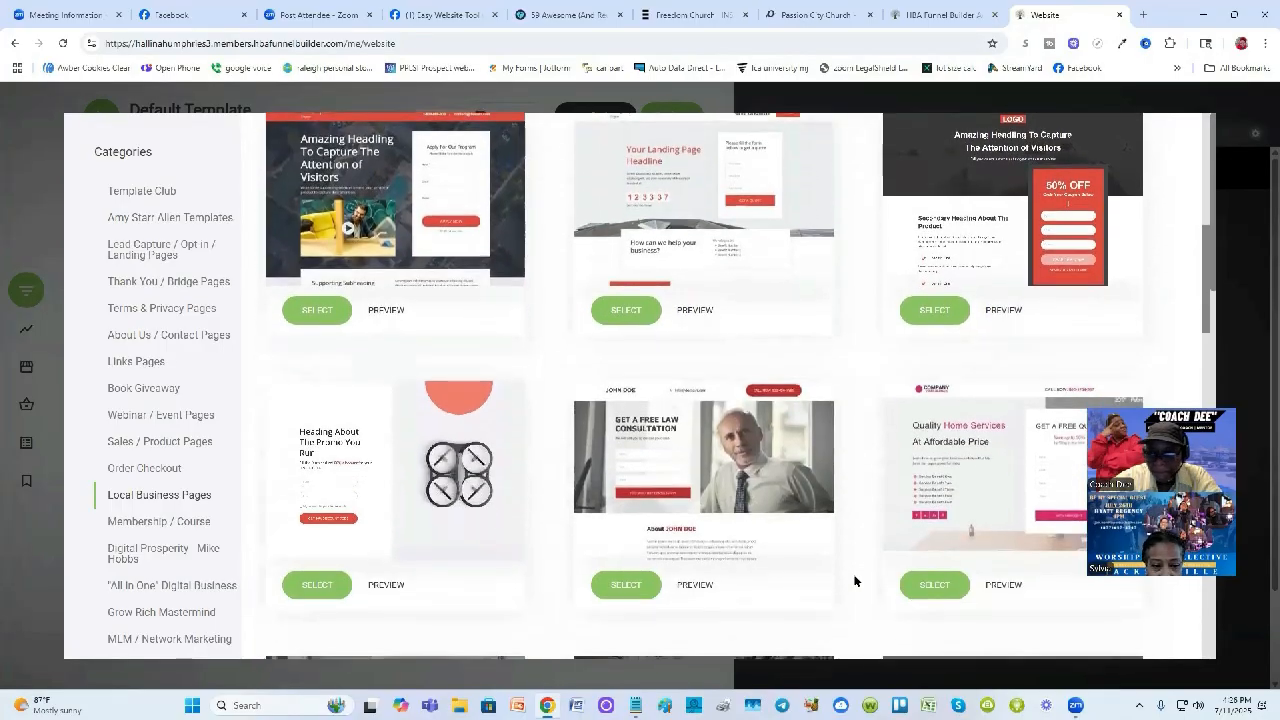
scroll(854, 580, "down", 2)
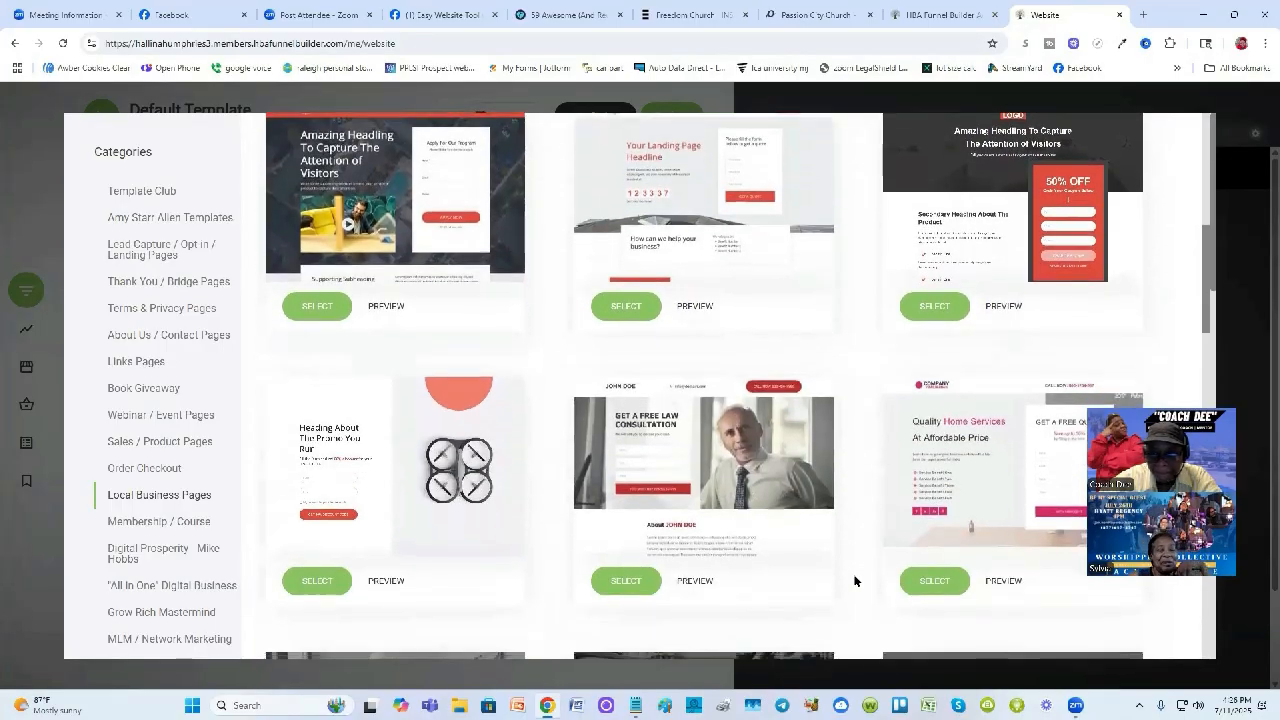
scroll(854, 580, "down", 1)
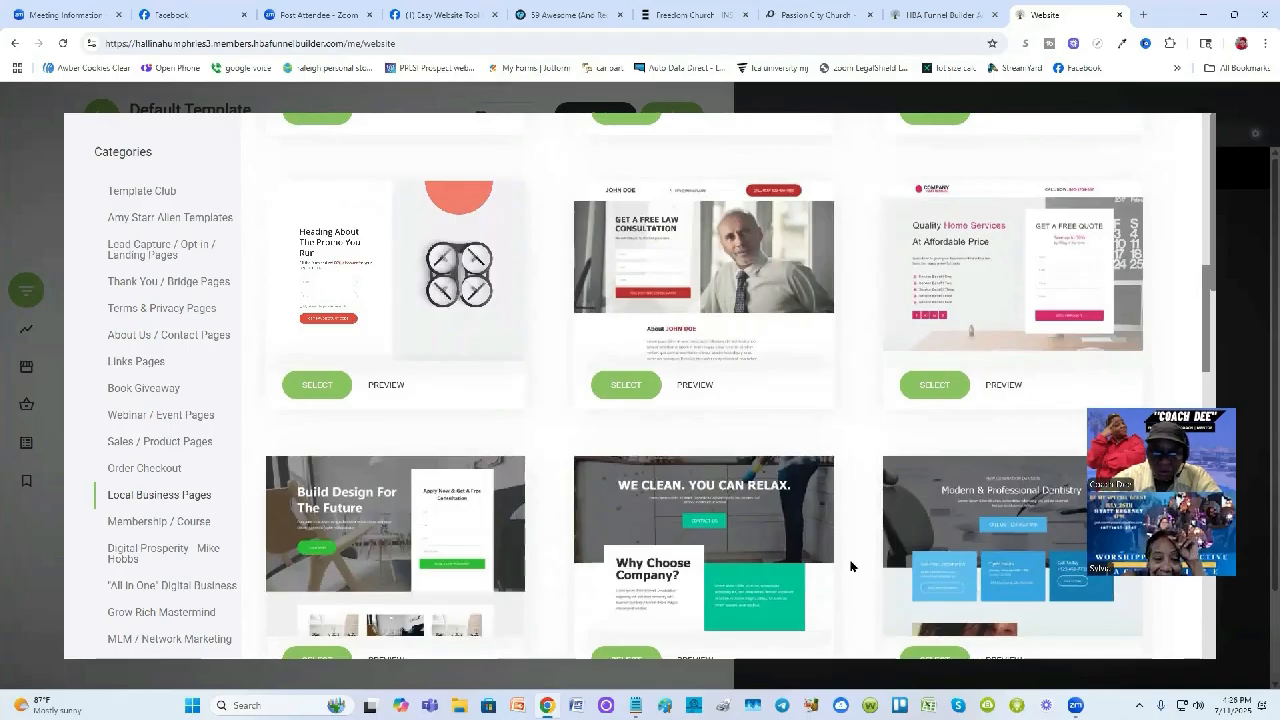
scroll(851, 566, "up", 8)
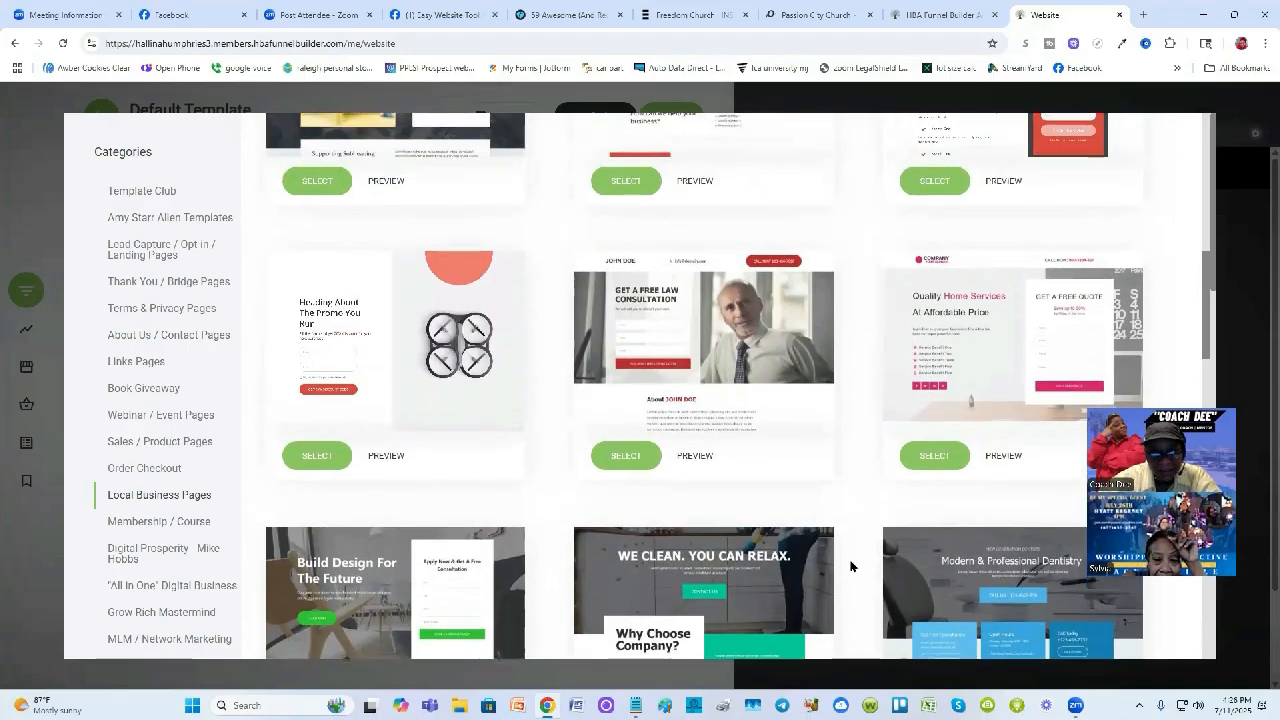
scroll(800, 562, "up", 2)
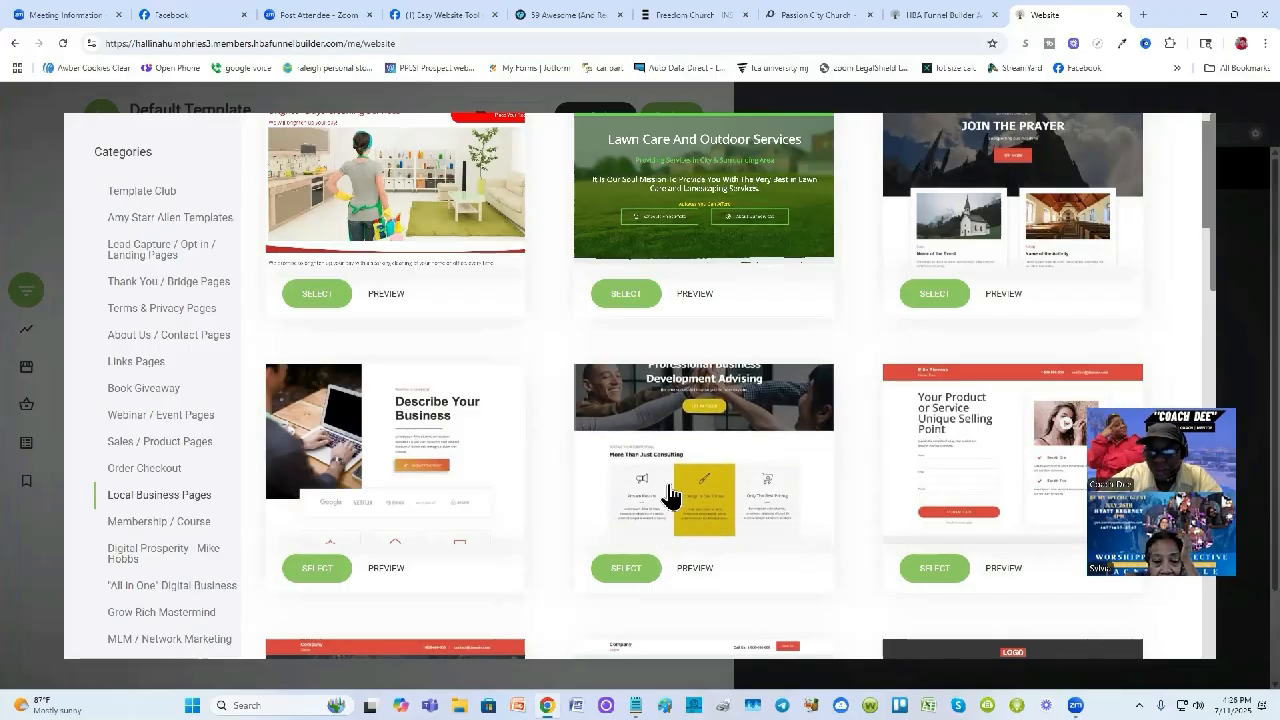
Add a new page named "test church" based on the Professional Business Development Advising template
left_click(625, 570)
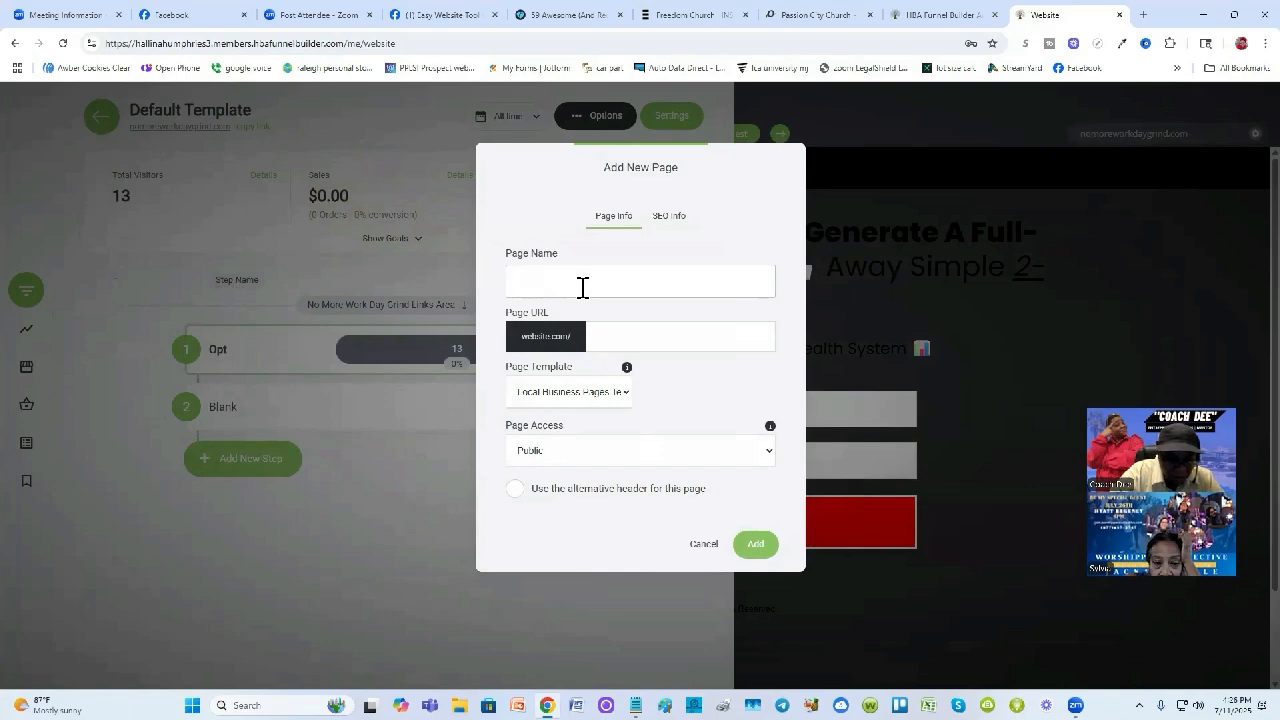
type("test chur")
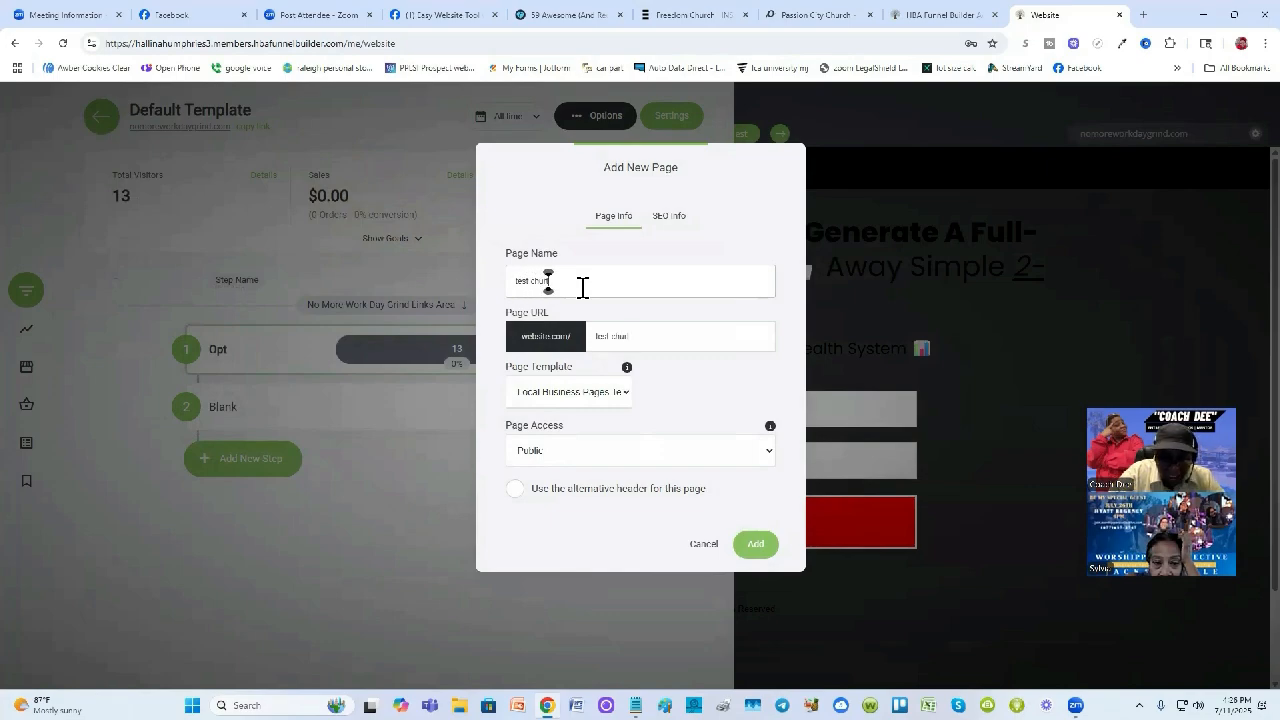
type("ch")
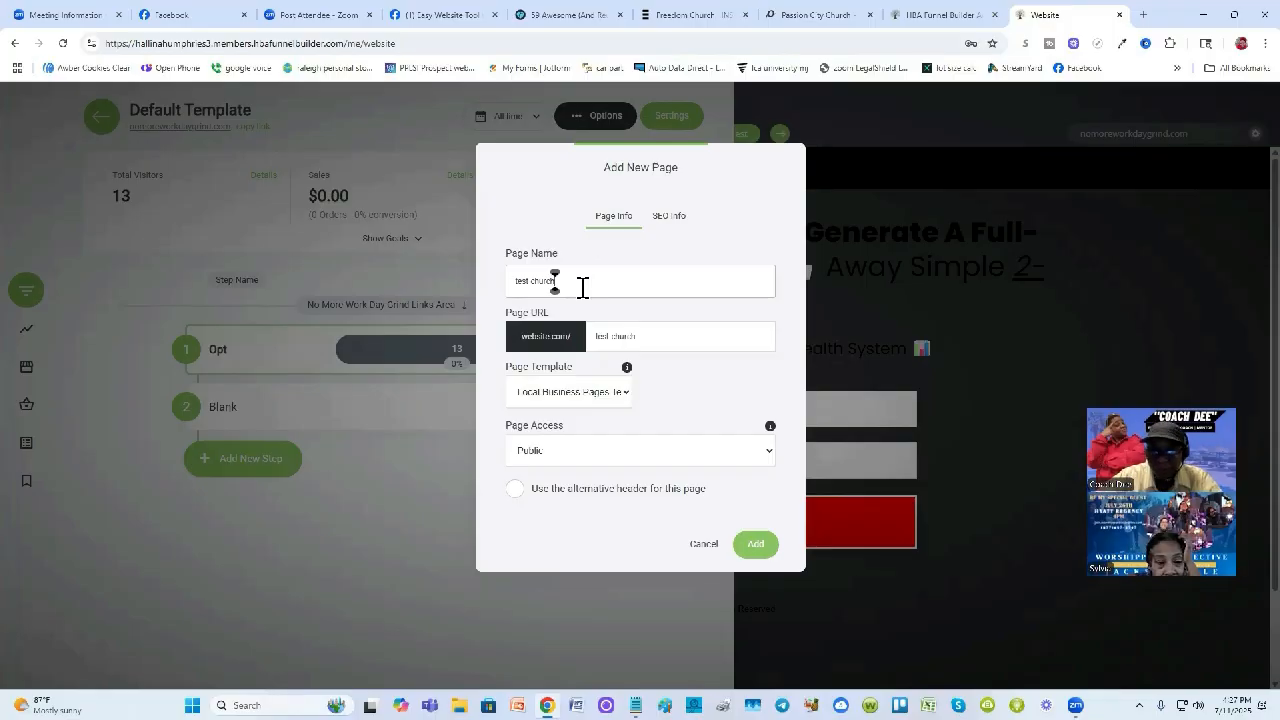
left_click(757, 548)
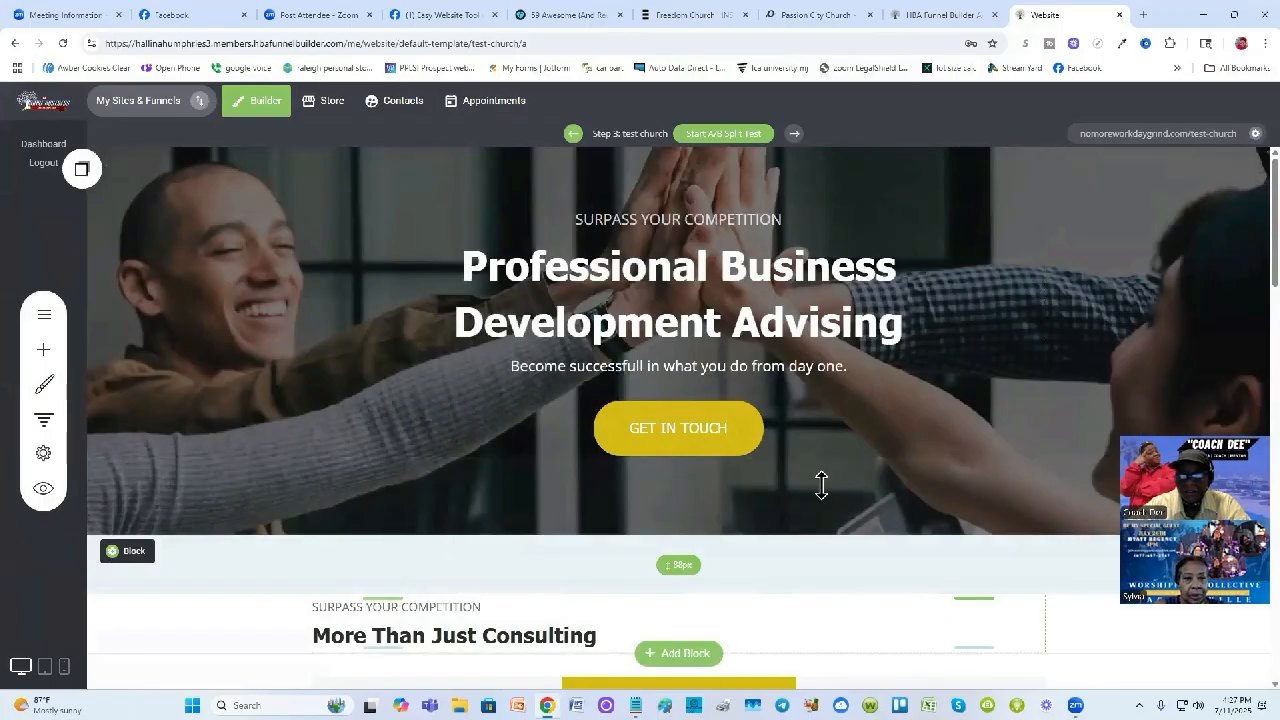
Review the new test church page in the builder, from the header down past the testimonials and back
scroll(821, 485, "down", 10)
scroll(821, 485, "down", 3)
scroll(821, 485, "up", 8)
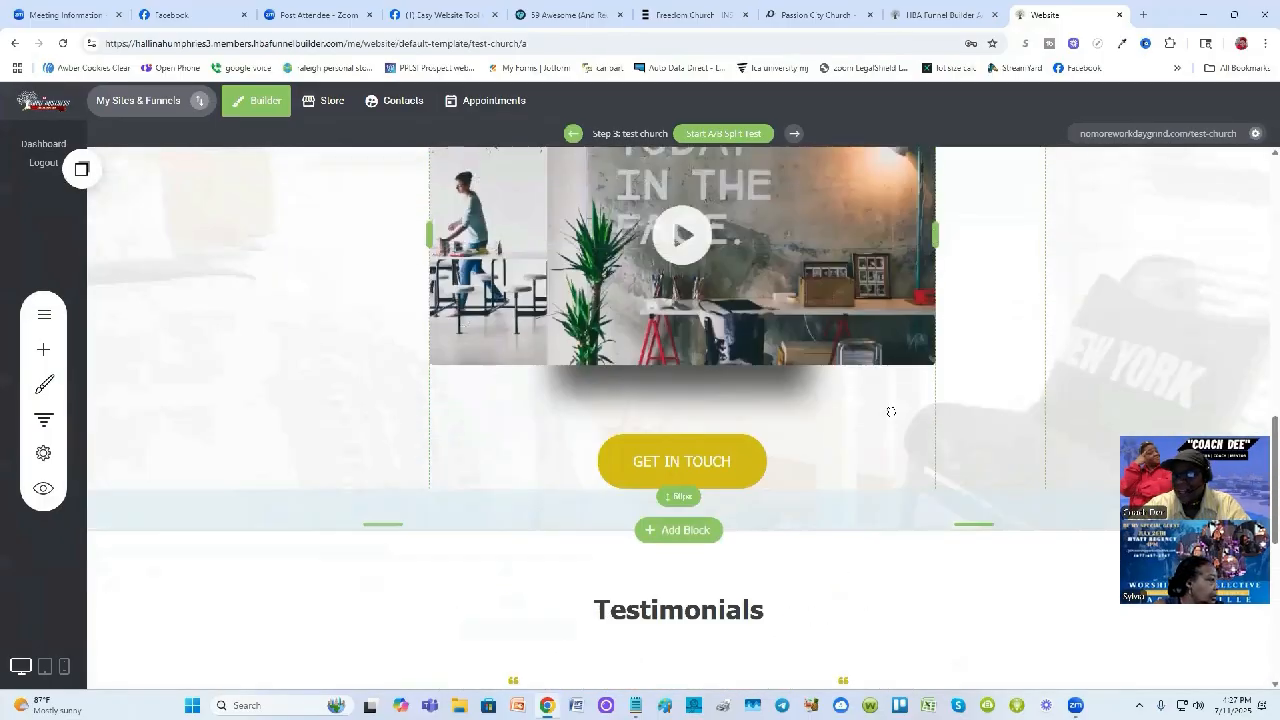
scroll(889, 414, "up", 6)
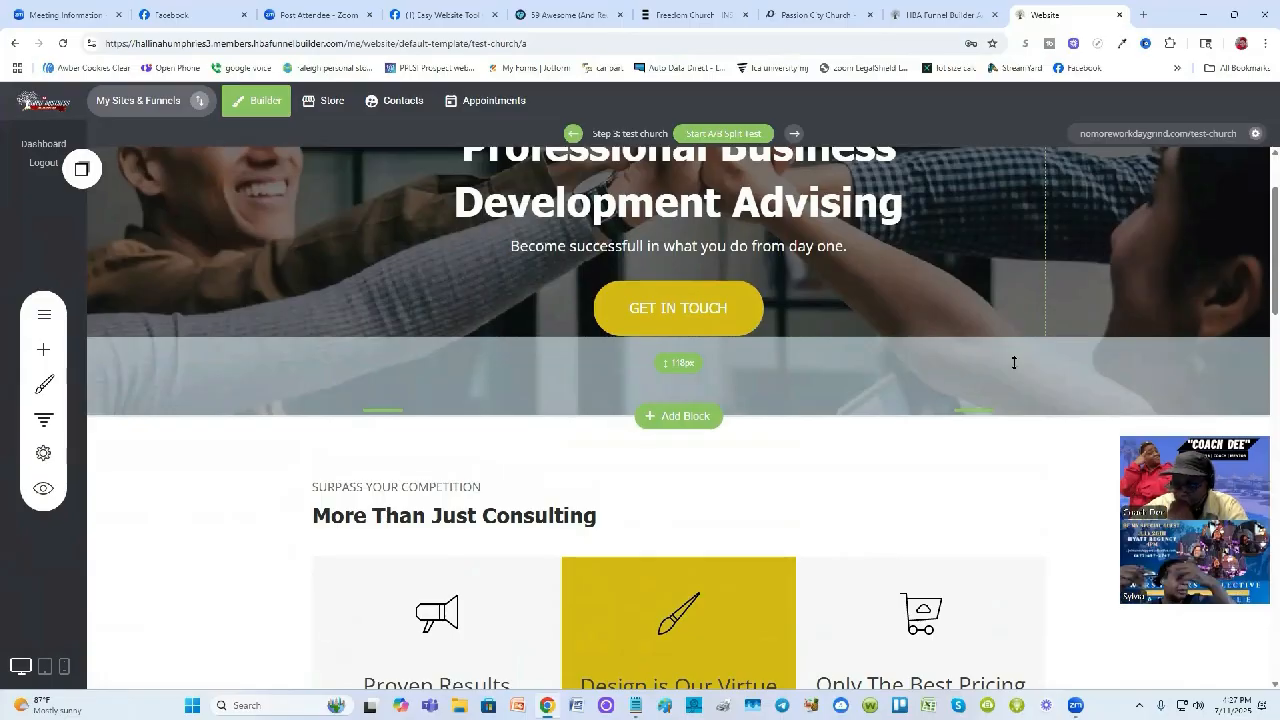
scroll(887, 316, "up", 1)
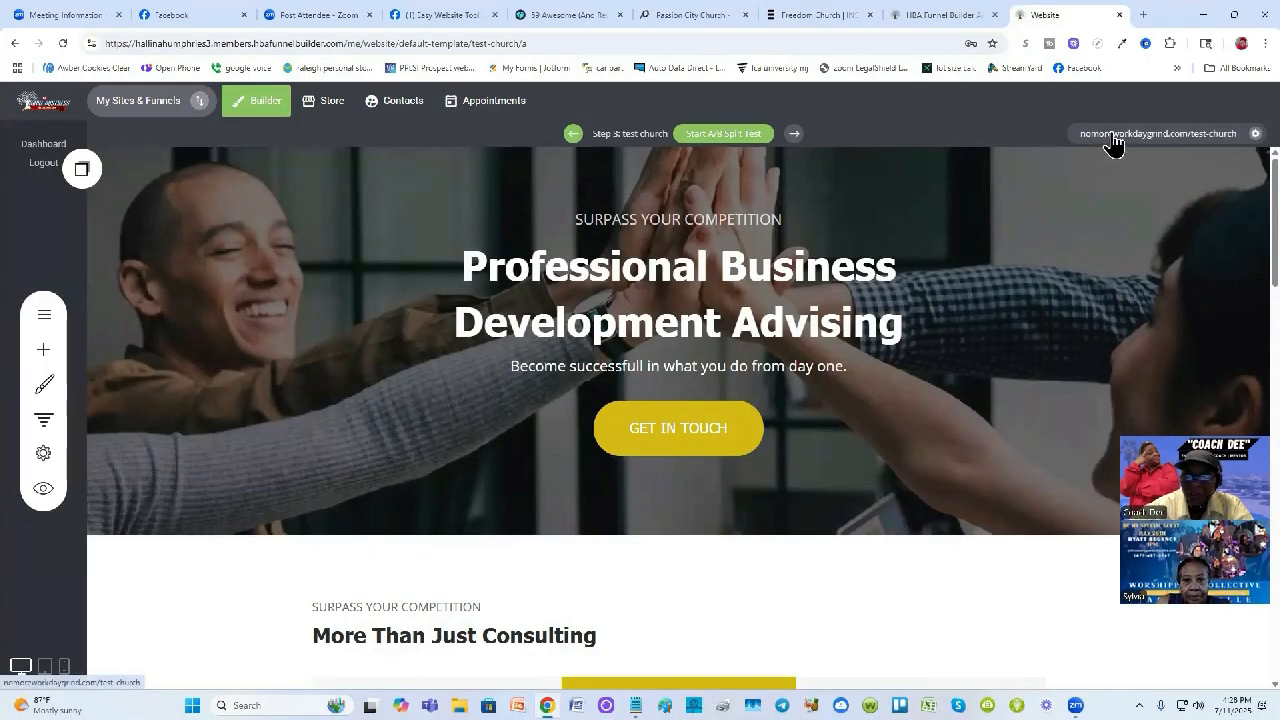
Open the test church page's public address, nomoreworkdaygrind.com/test-church, in a new browser tab
right_click(1111, 146)
left_click(1130, 150)
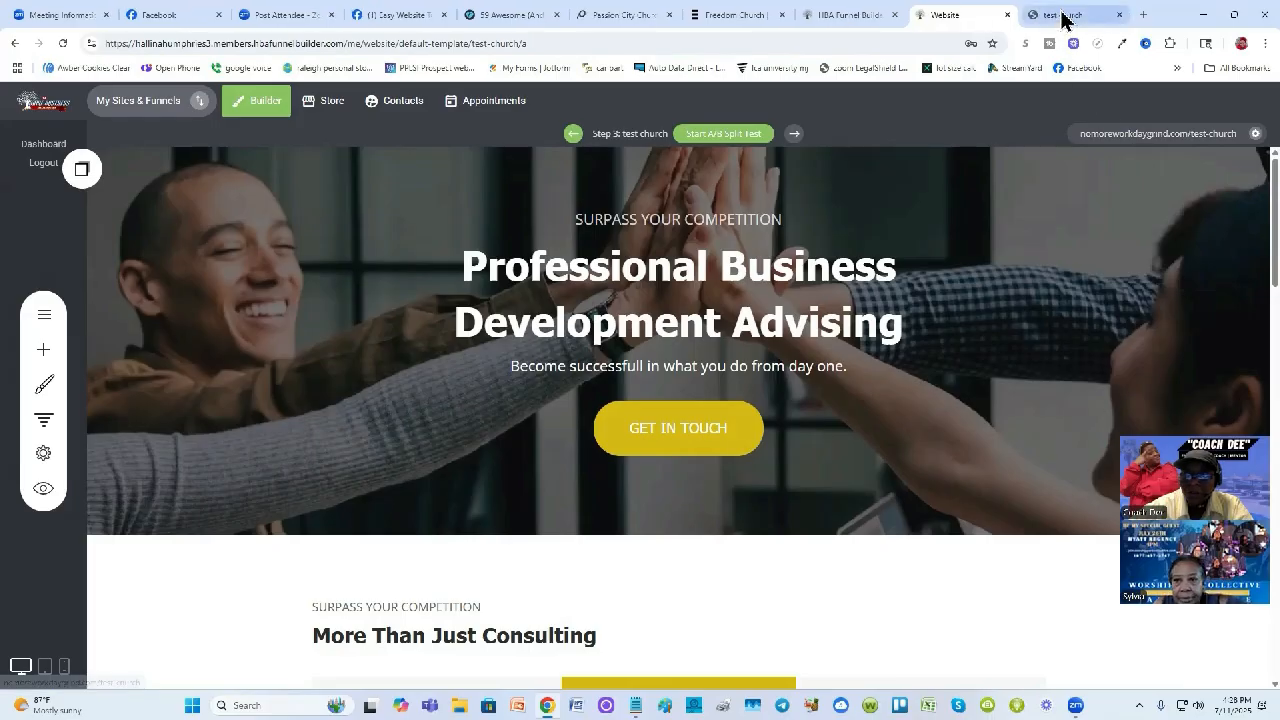
Check the live test church page and its hero section in the builder
left_click(1063, 15)
left_click(957, 14)
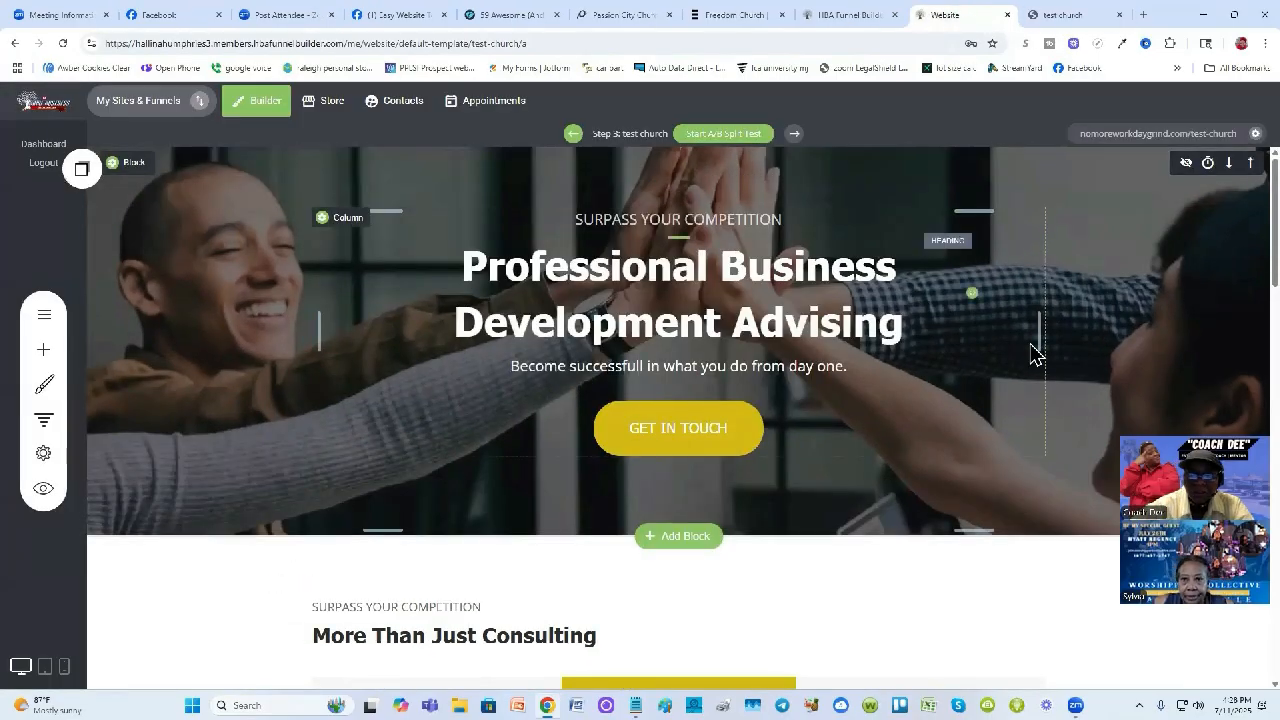
scroll(1036, 354, "down", 1)
scroll(1000, 311, "up", 1)
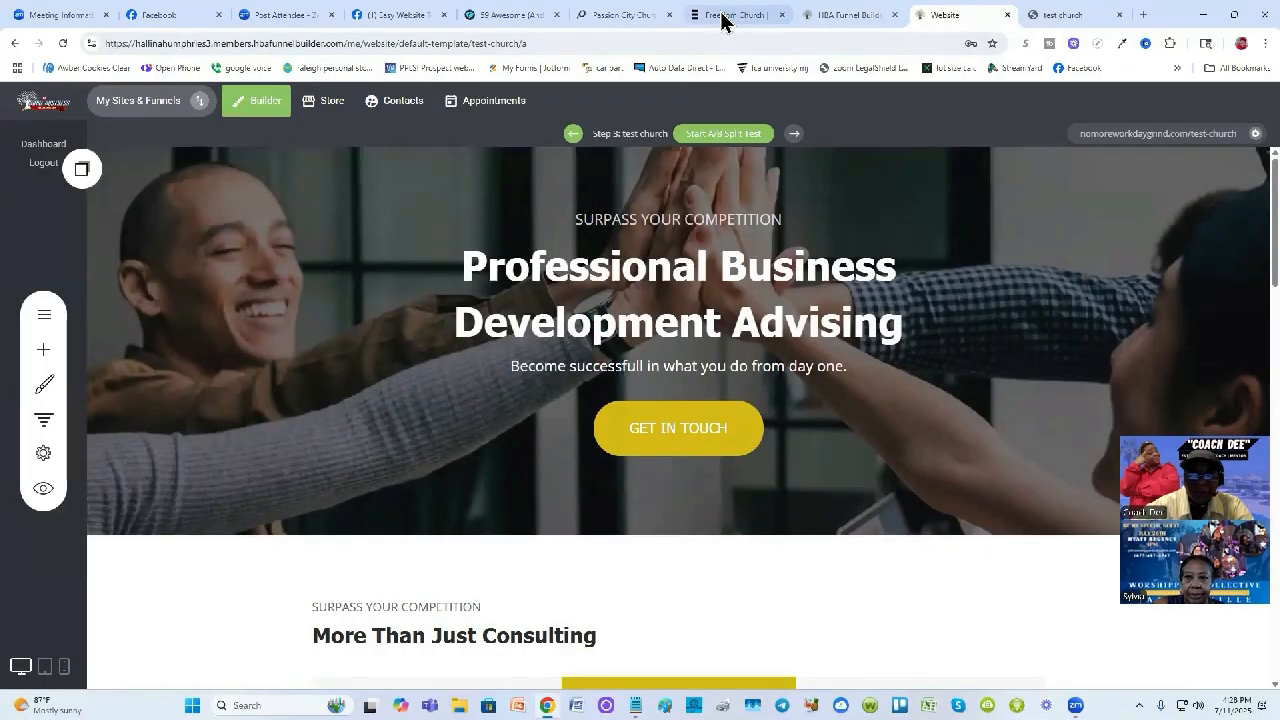
Compare the Freedom Church conference page's header with the test church page's hero section in the builder
mouse_move(725, 17)
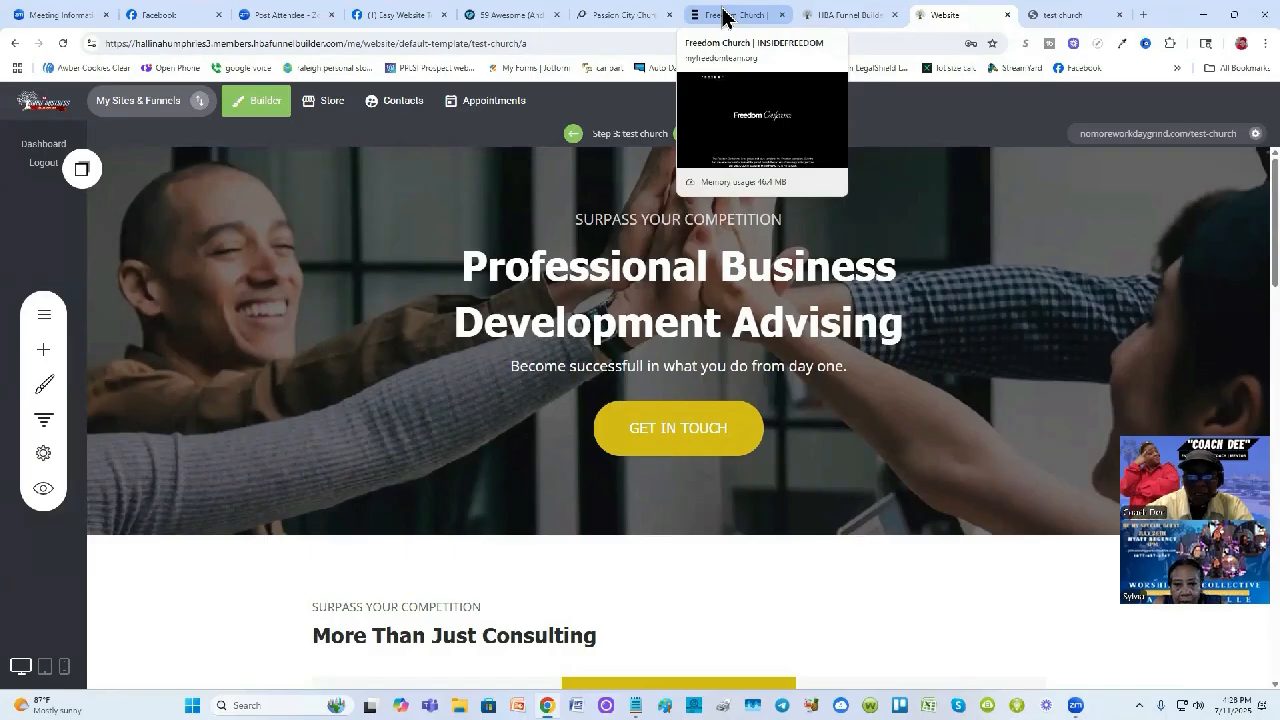
left_click(725, 17)
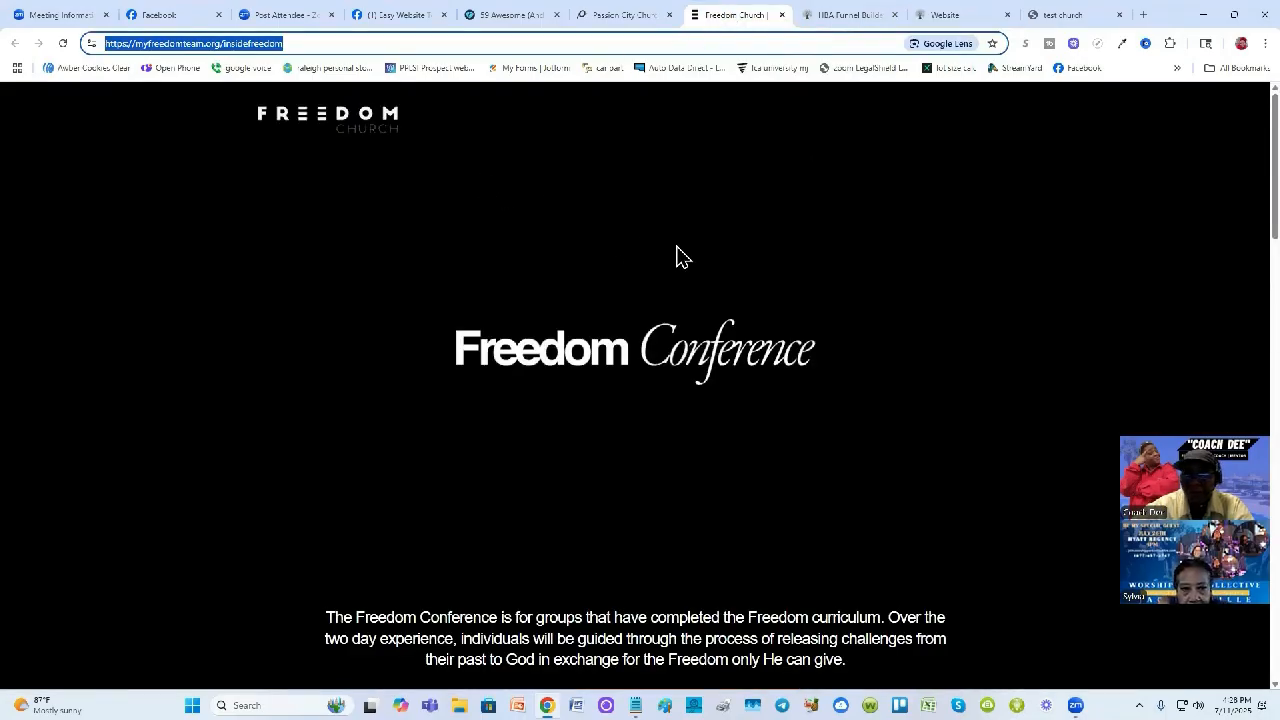
scroll(545, 154, "down", 2)
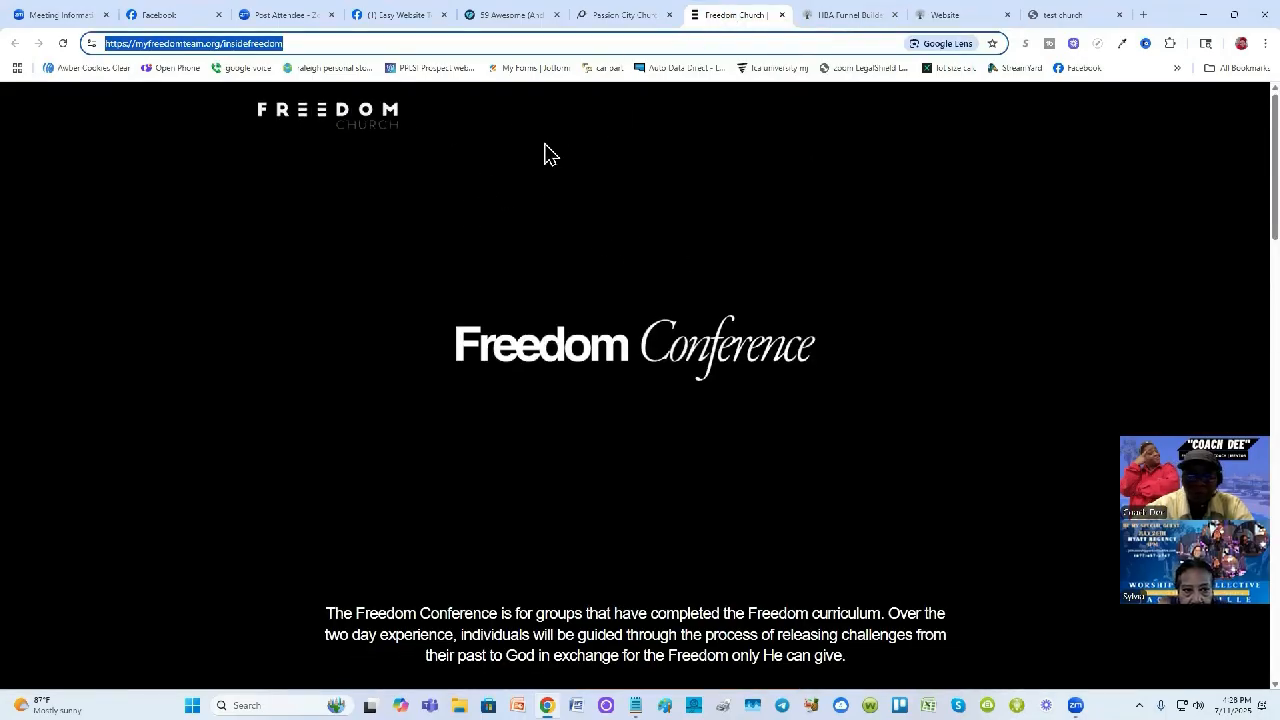
scroll(552, 152, "down", 2)
scroll(555, 154, "up", 4)
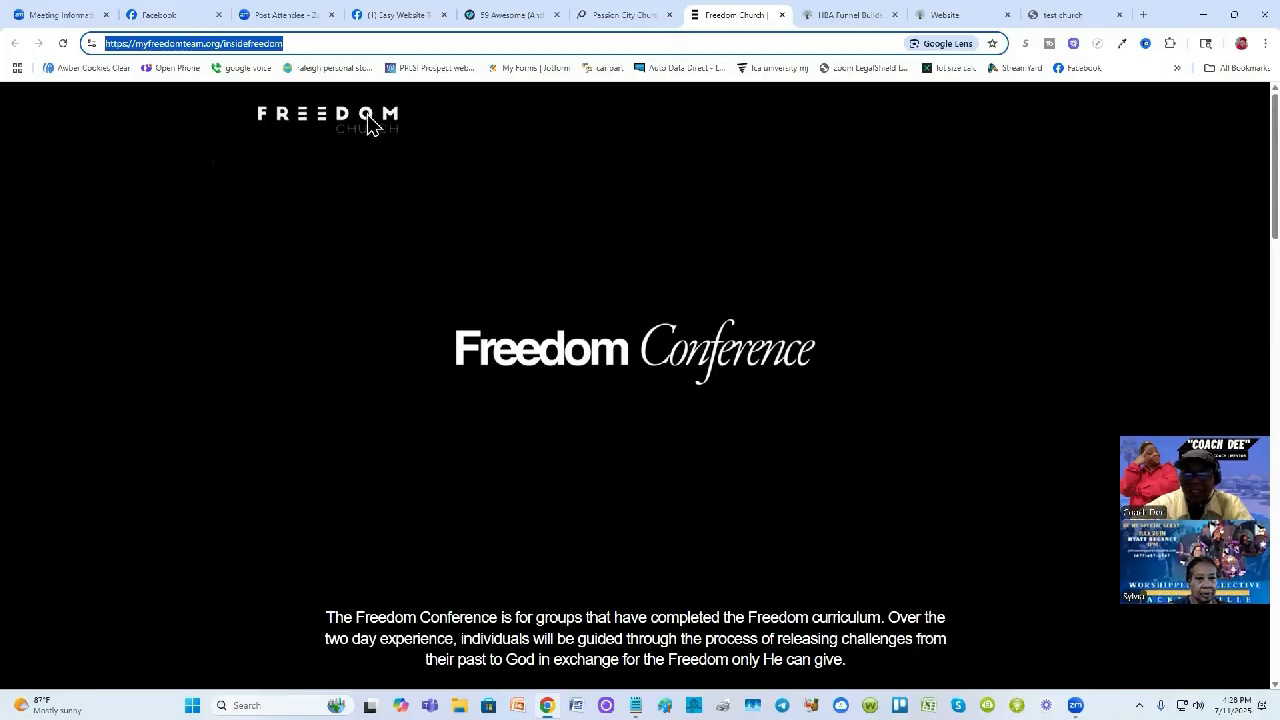
left_click(942, 14)
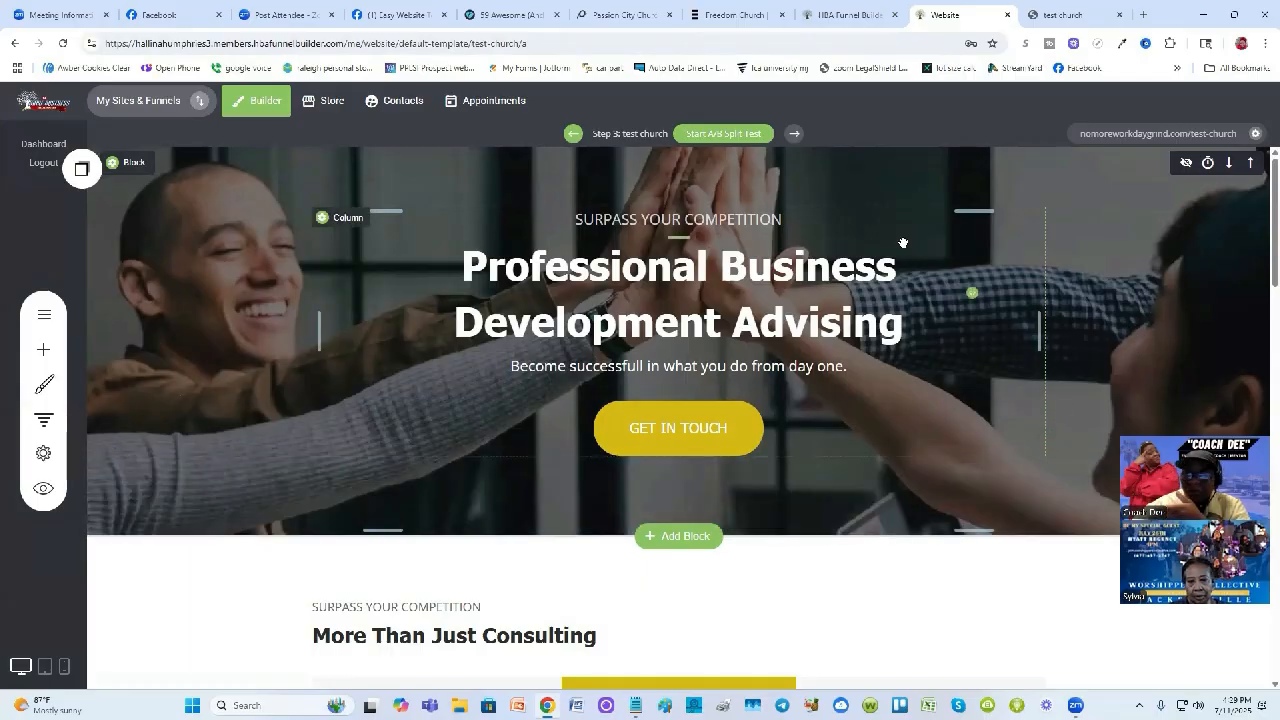
left_click(730, 15)
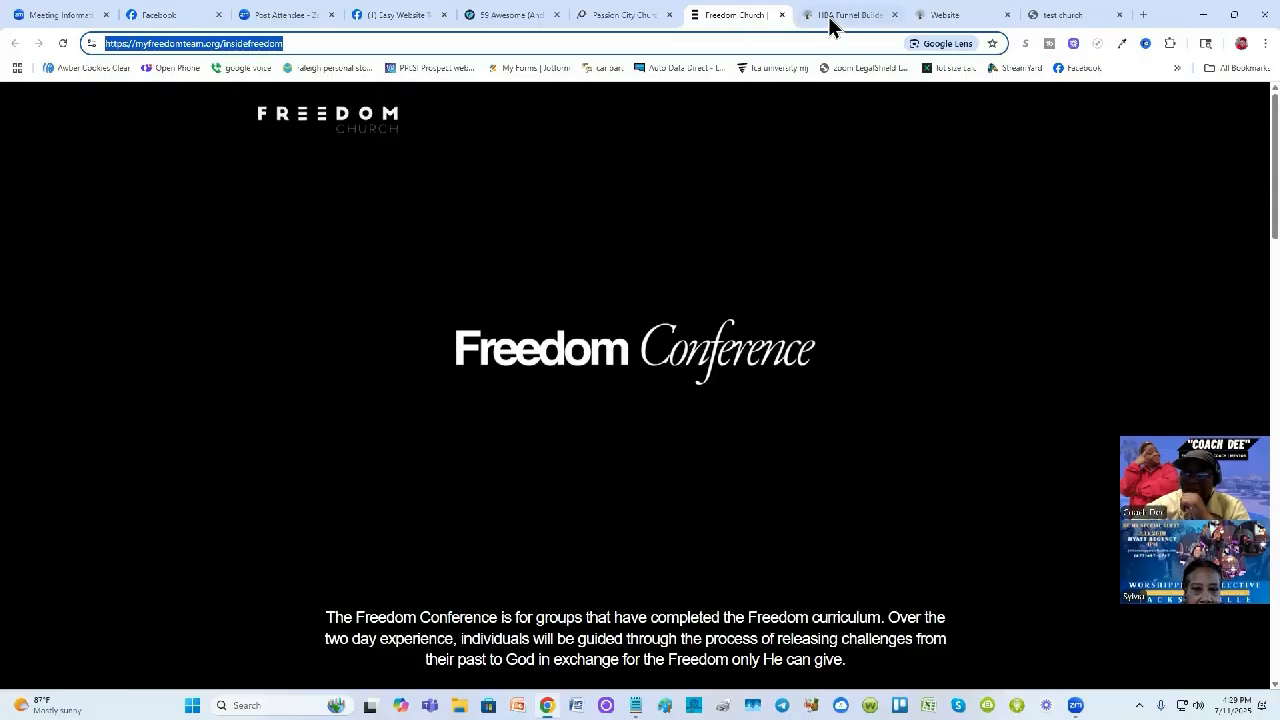
left_click(940, 14)
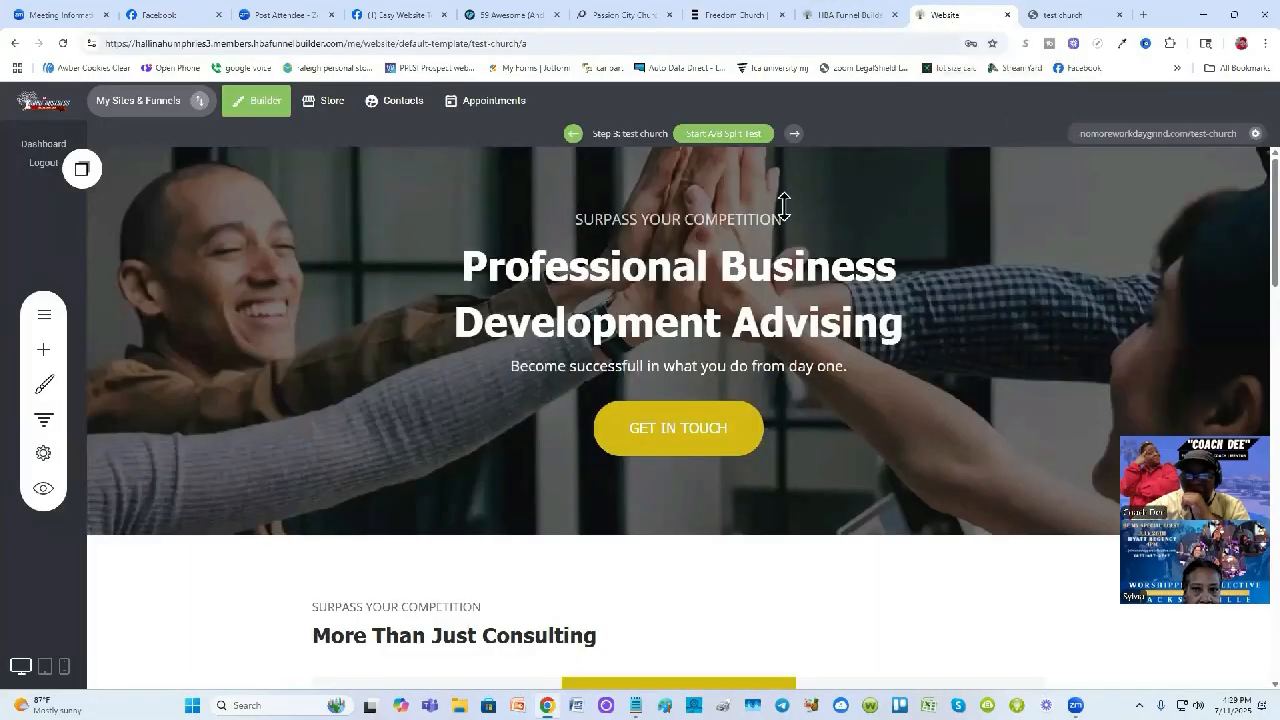
left_click(709, 14)
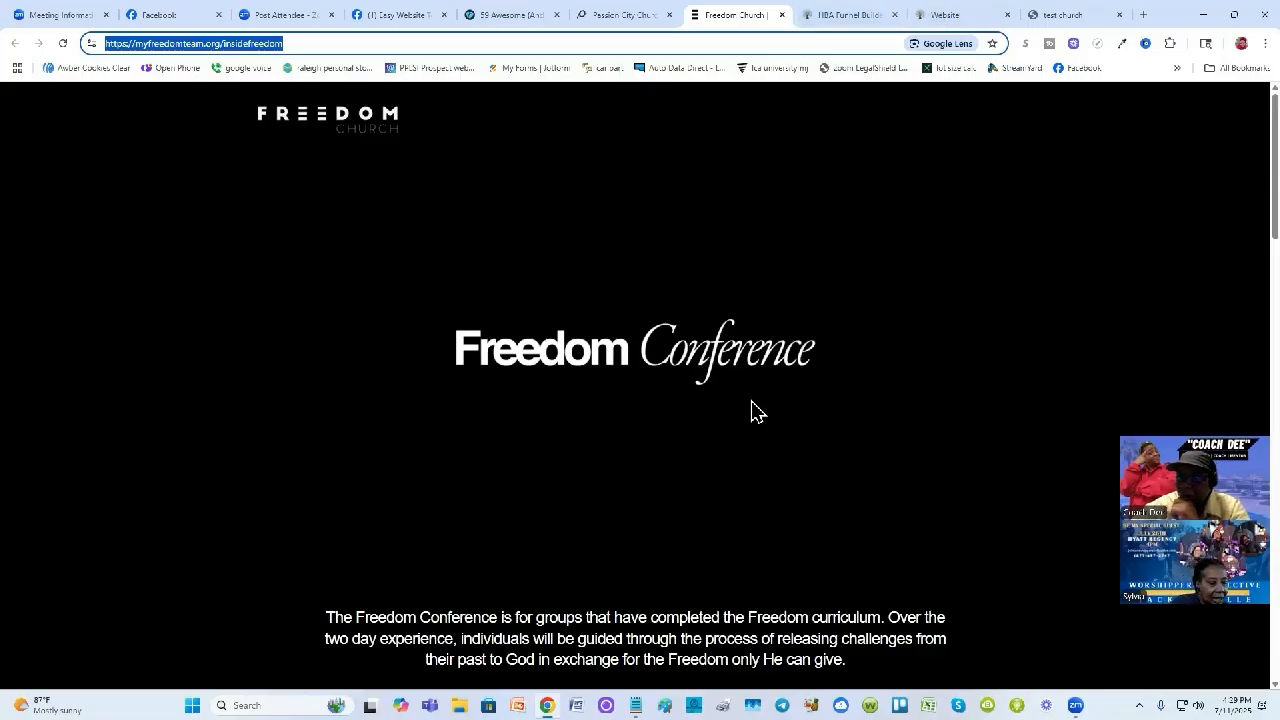
left_click(952, 16)
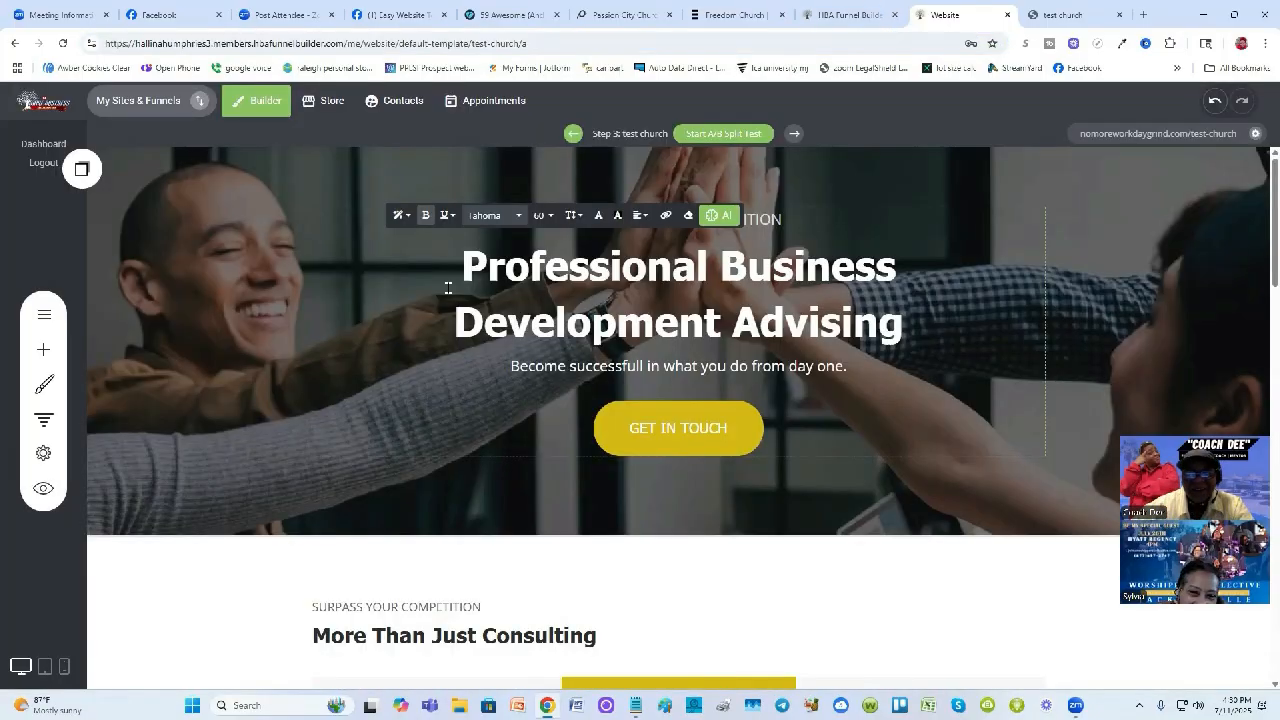
left_click(1056, 220)
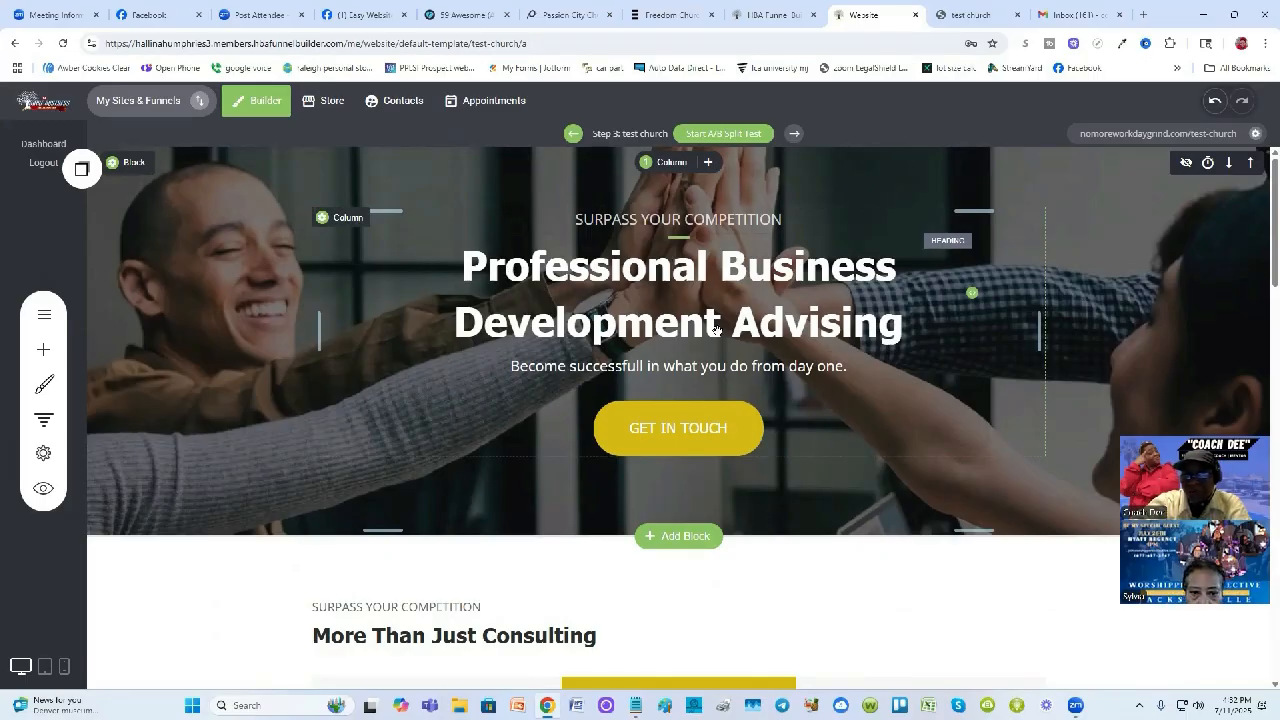
Replace the hero section's main heading on the test church page with "Worshippers Collective"
left_click(582, 280)
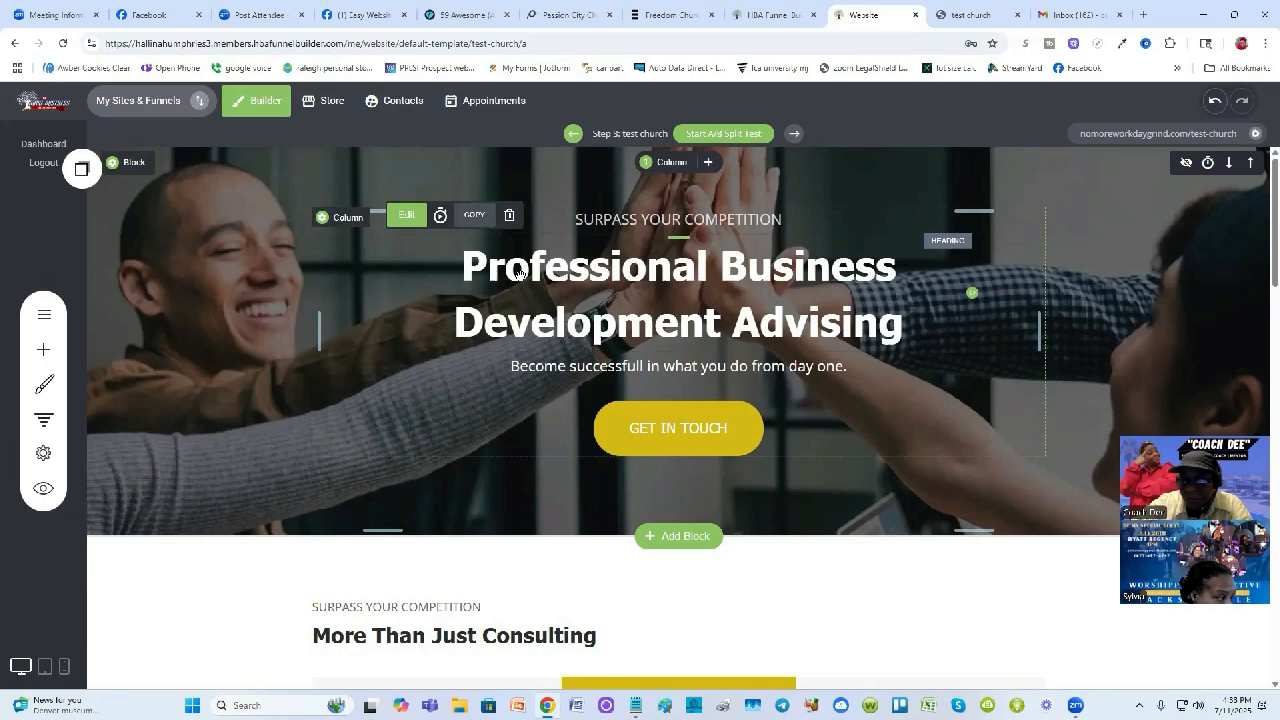
left_click(406, 217)
triple_click(487, 272)
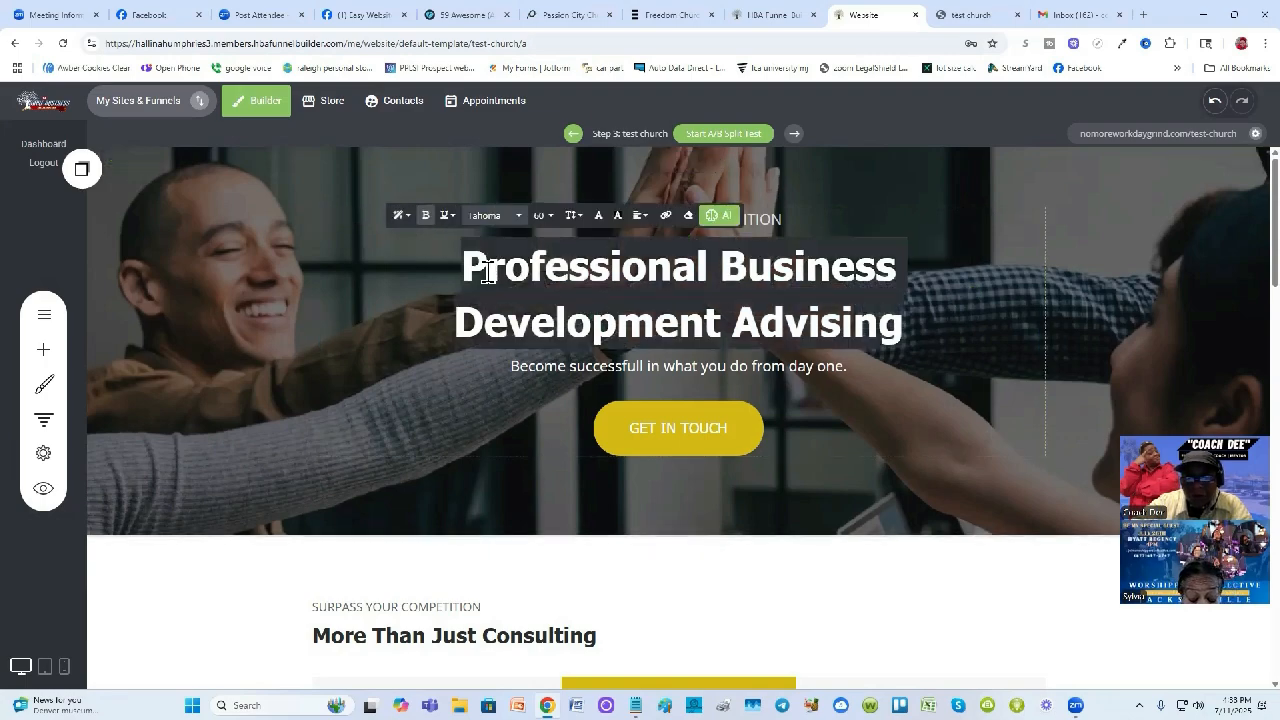
type("W")
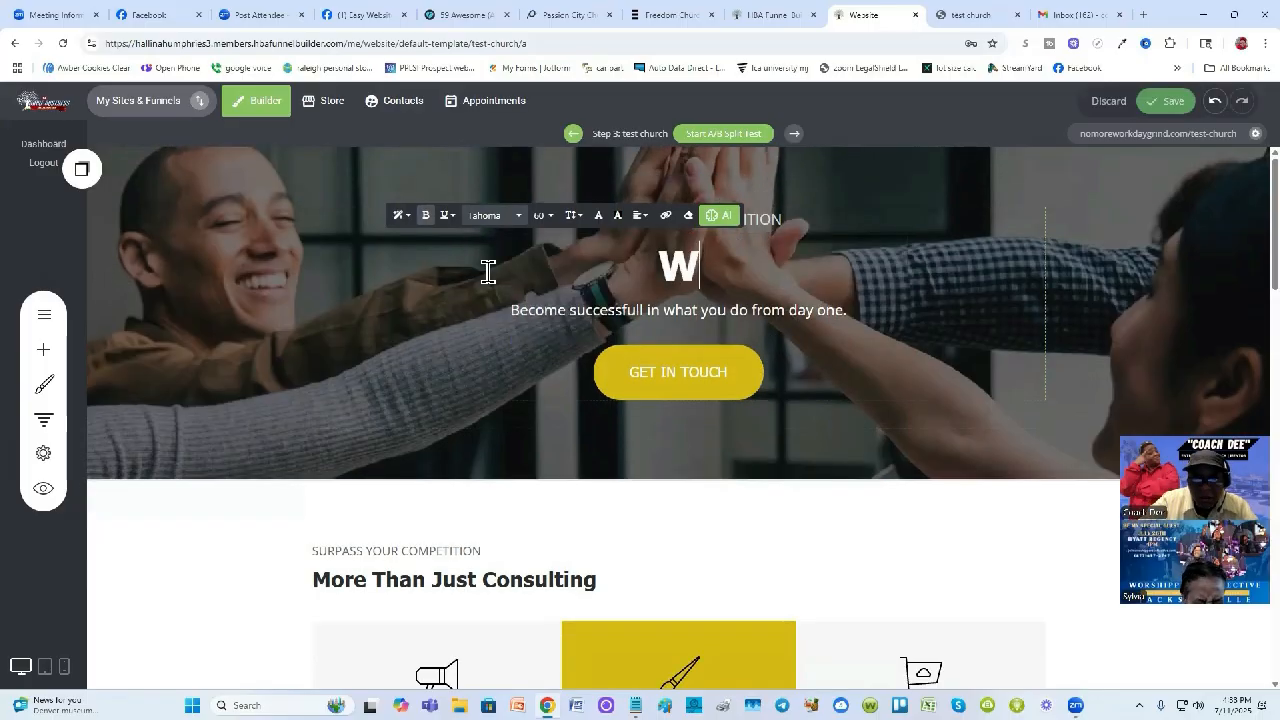
type("orshippers")
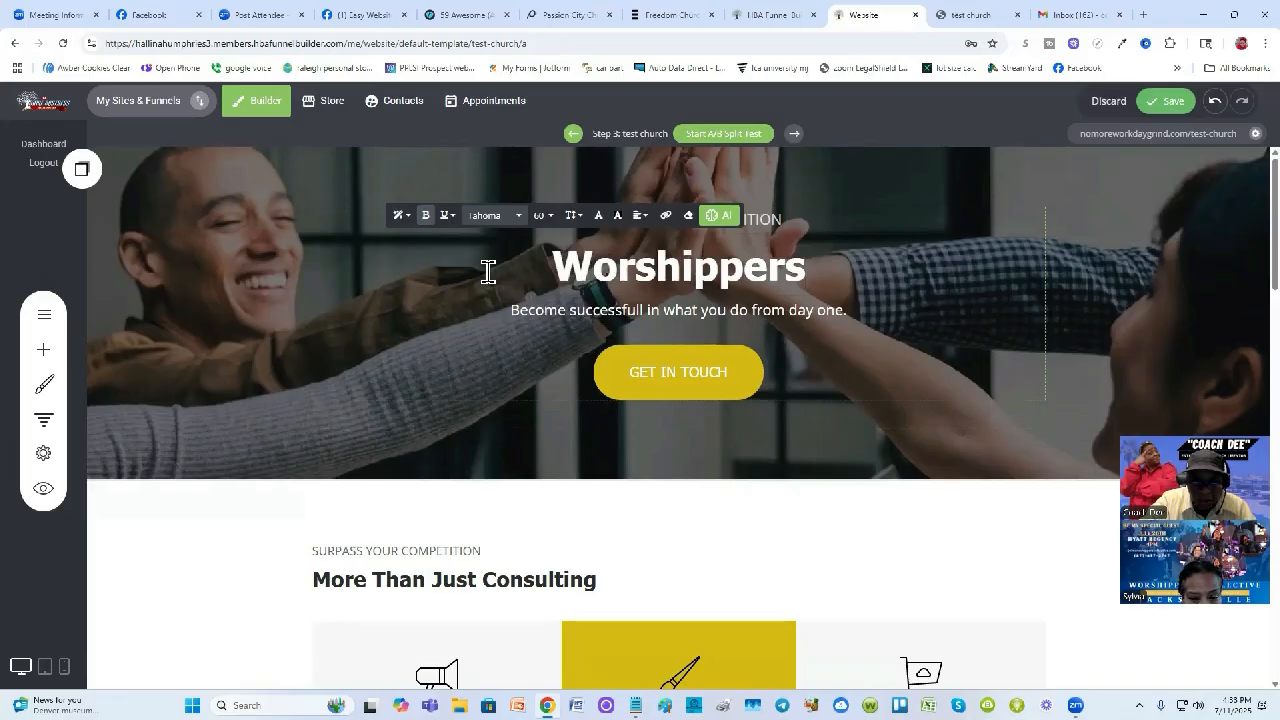
type(" Co")
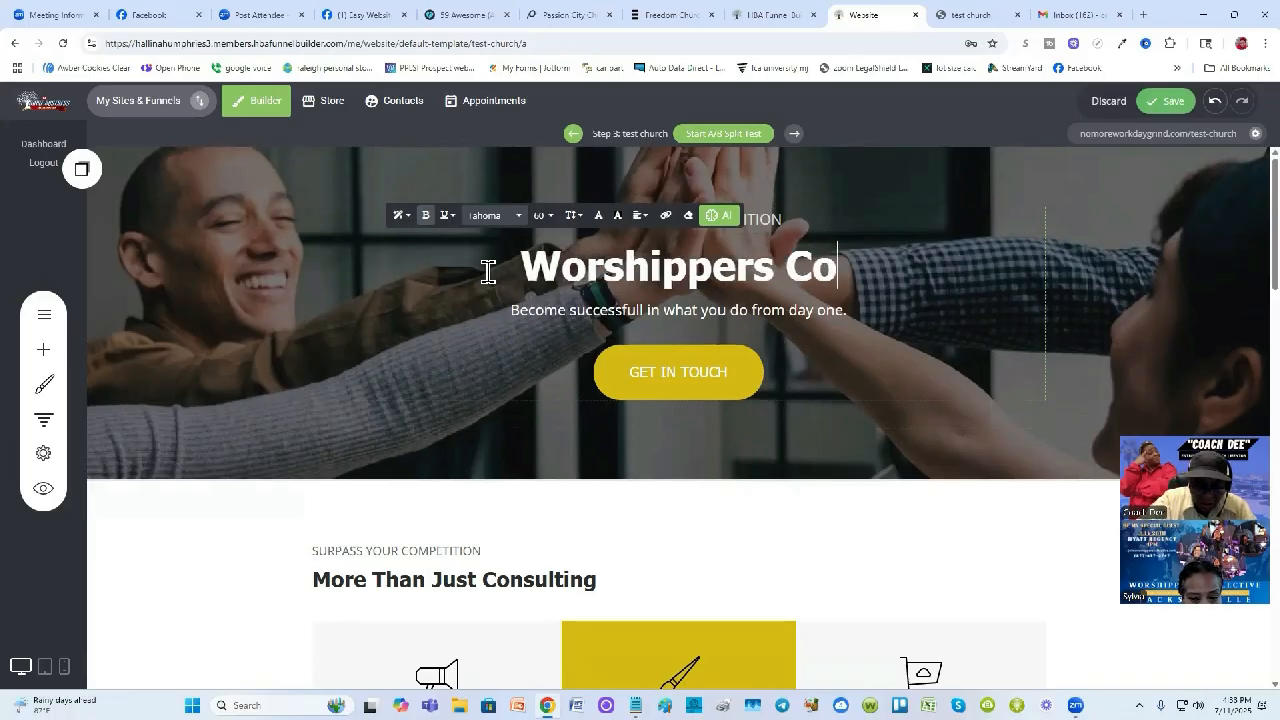
type("llective")
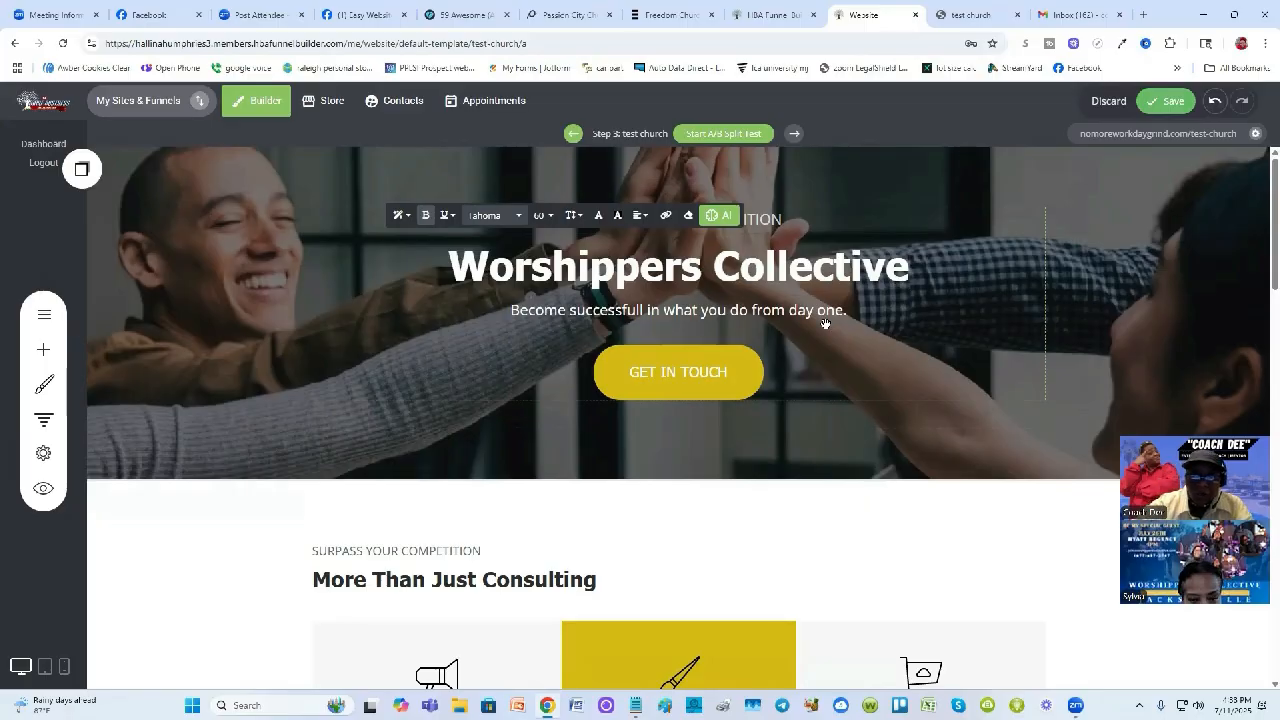
Replace the hero tagline below the heading with "Igniting authentic worship, unity and revival across communities"
left_click(576, 313)
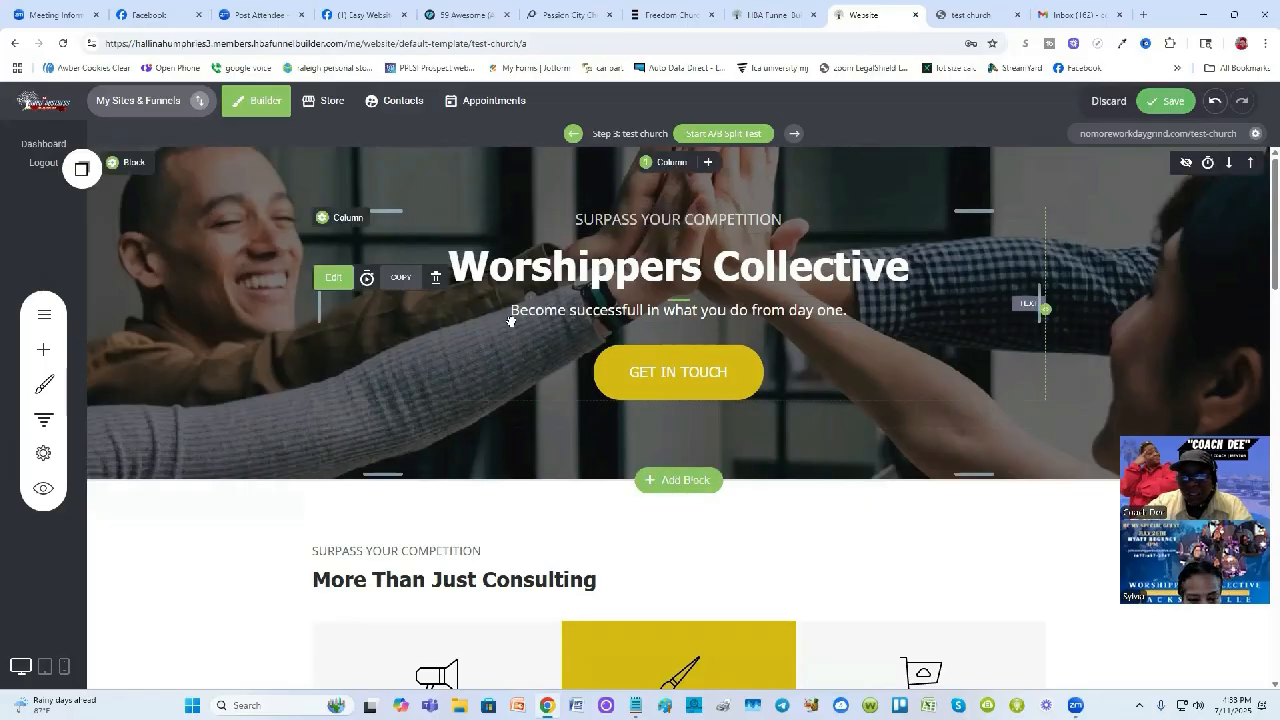
left_click(727, 313)
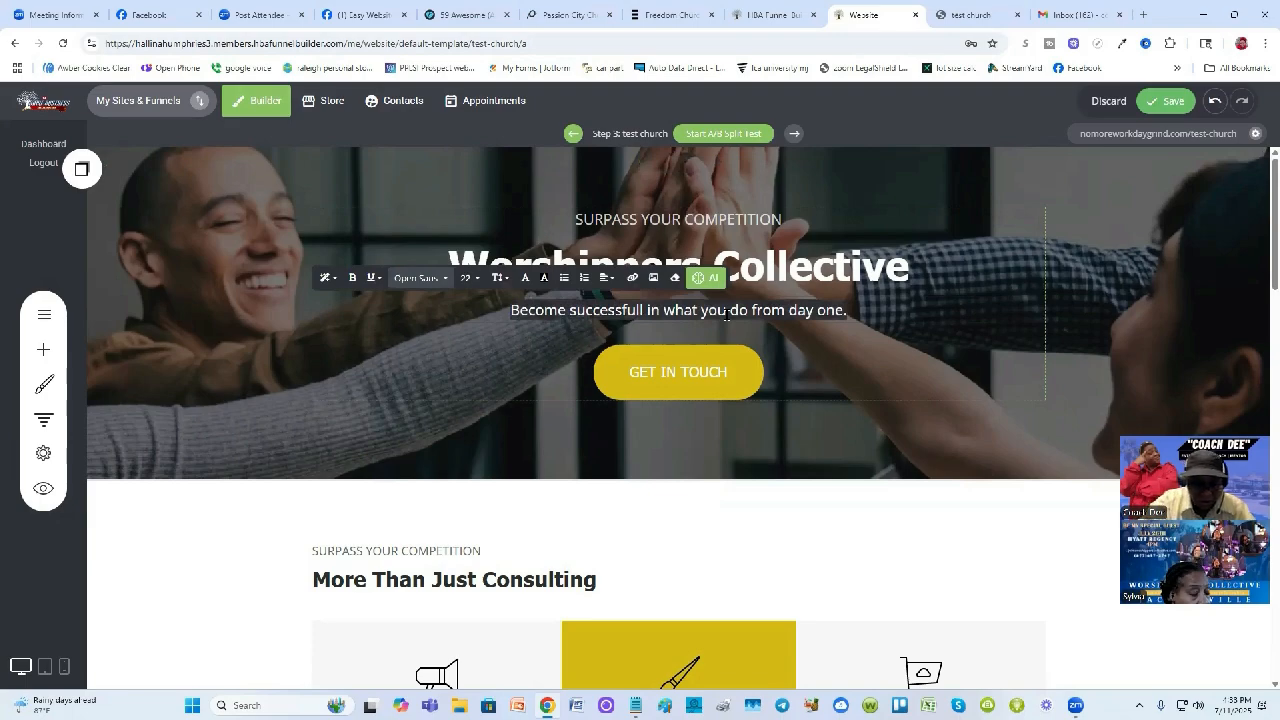
key("BackSpace")
type("Igniting authen")
type("tic worhip")
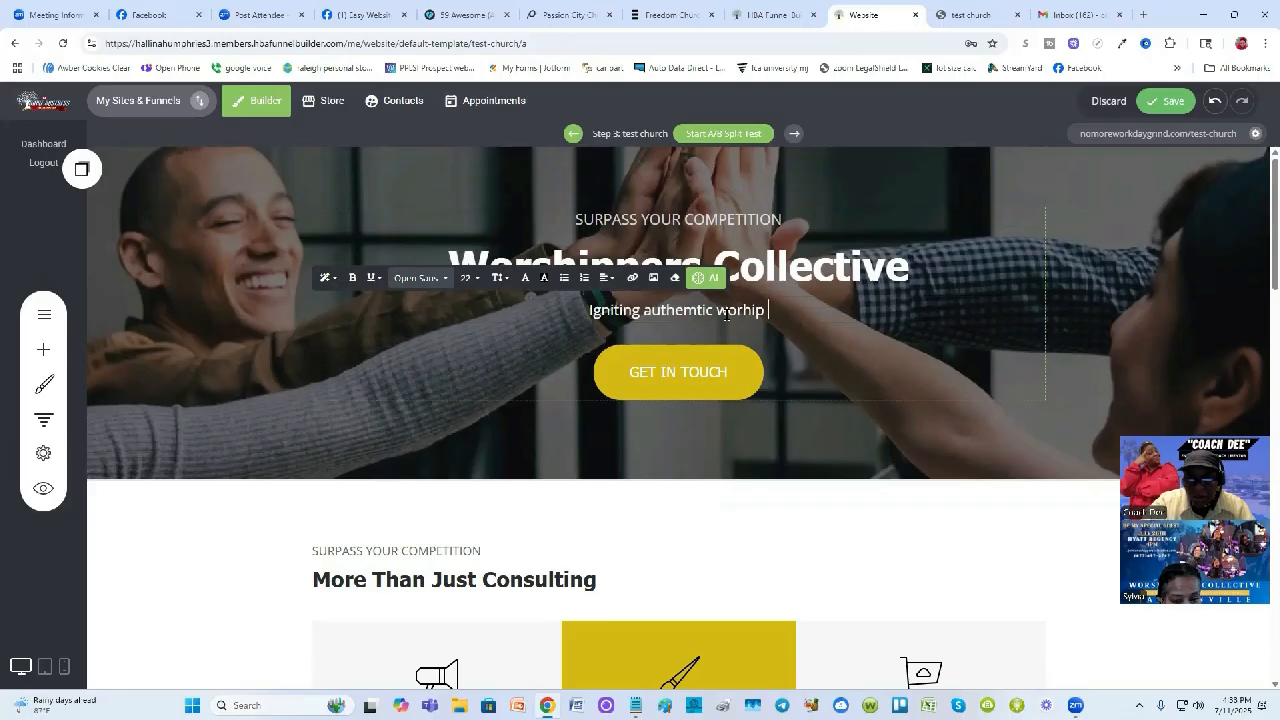
key("BackSpace")
key("BackSpace")
key("BackSpace")
key("BackSpace")
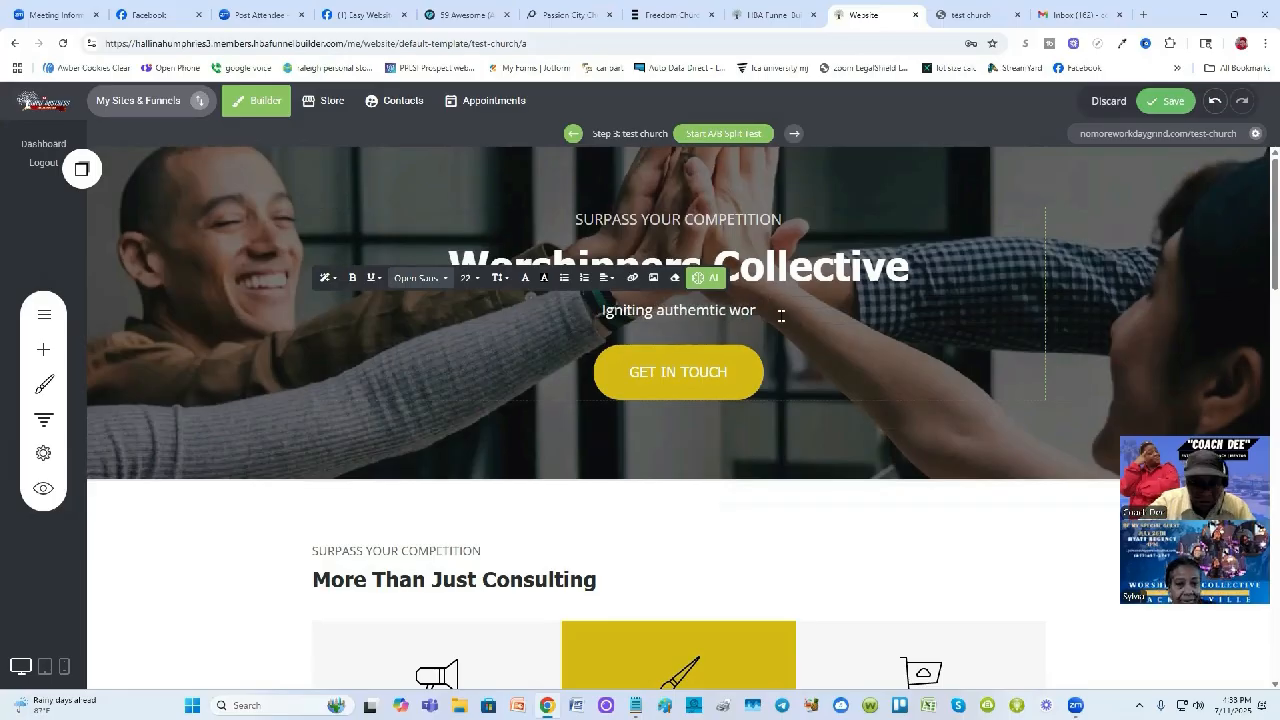
type("shipo")
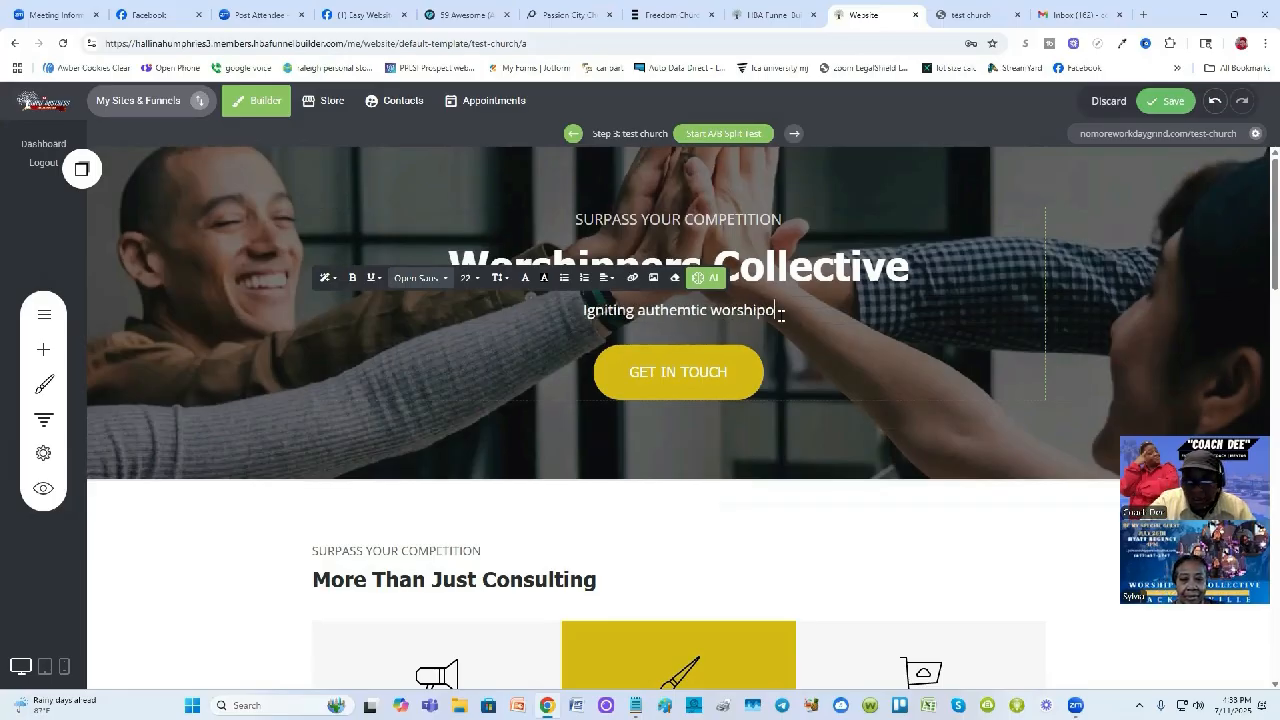
key("BackSpace")
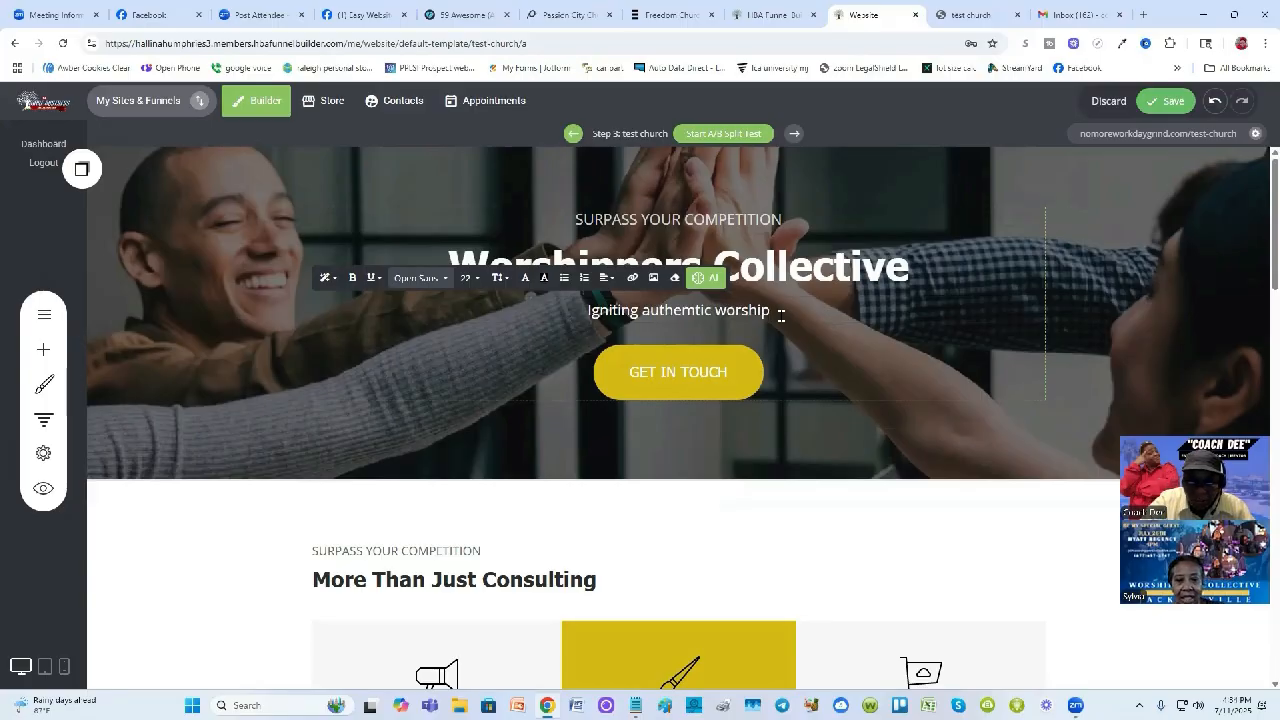
type(", un")
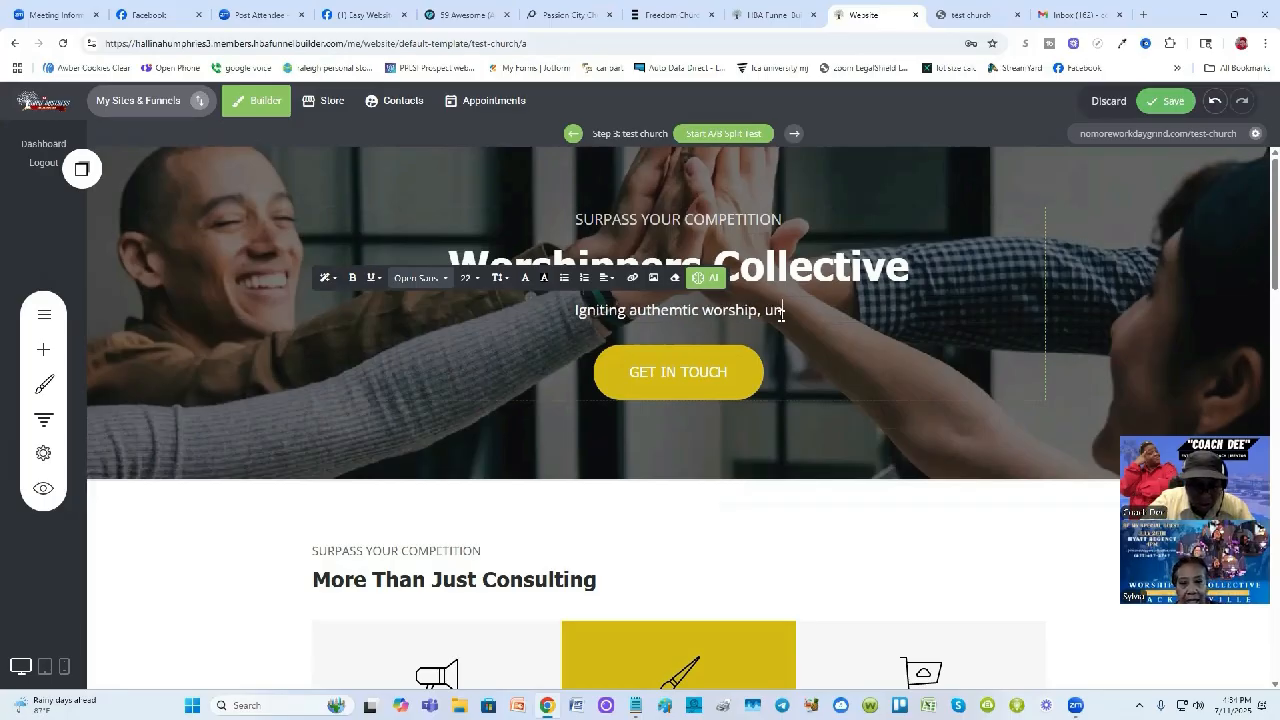
type("ity a")
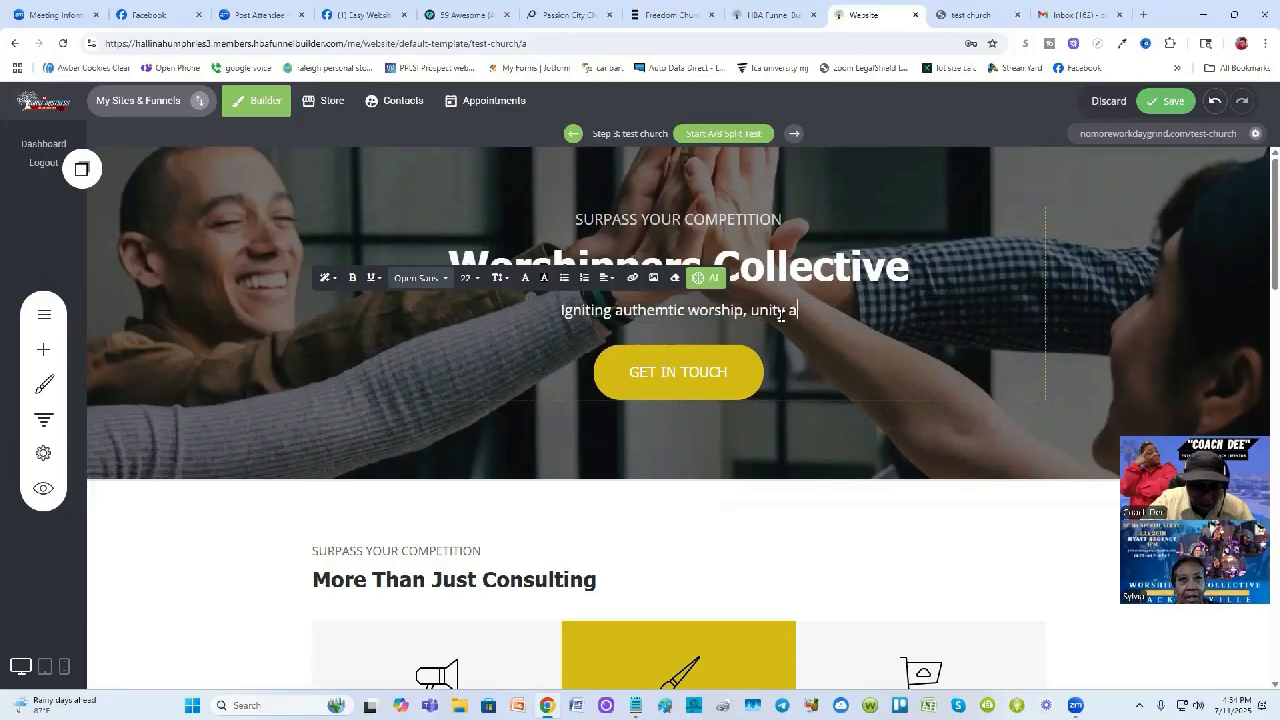
type("nd revi")
type("val a")
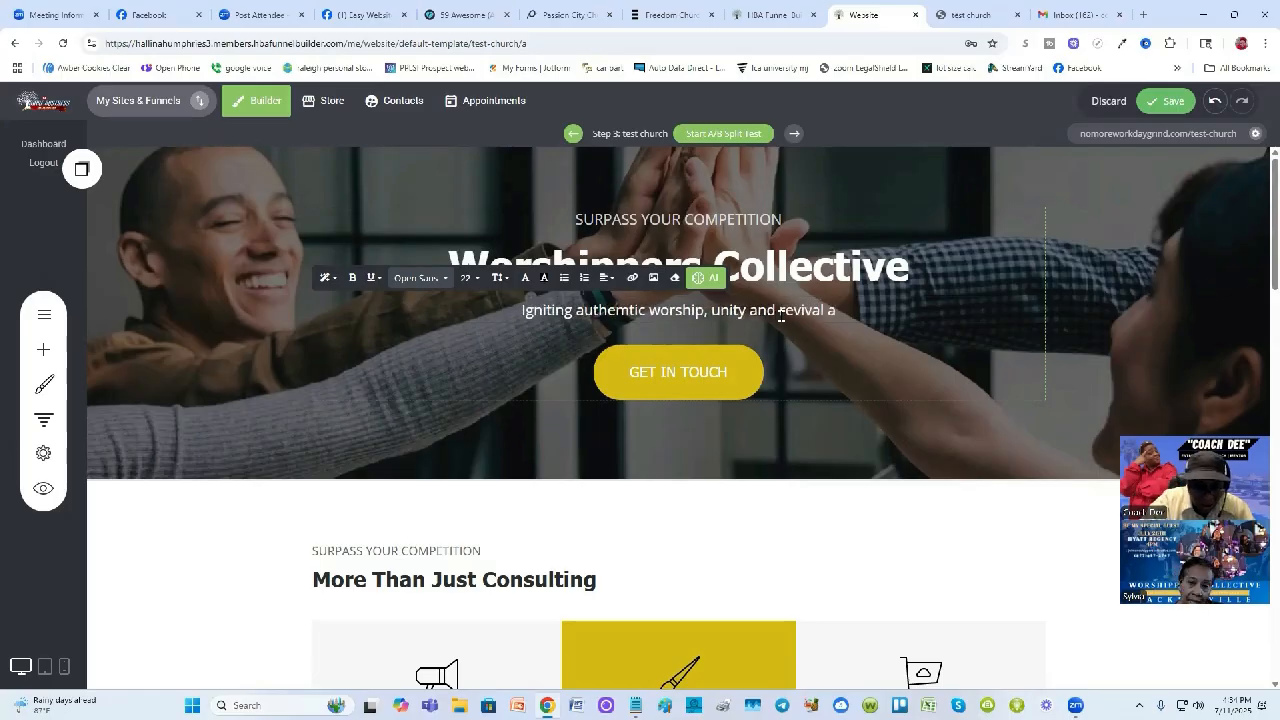
type("cross communities")
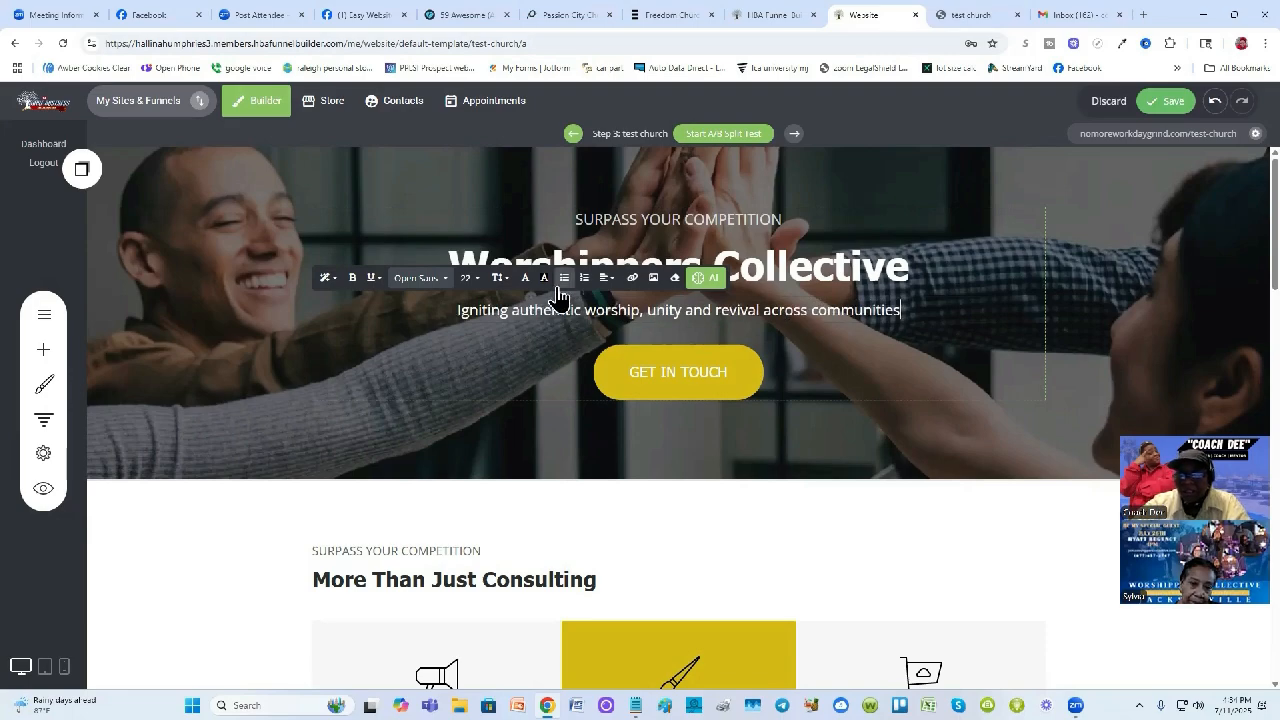
left_click(996, 343)
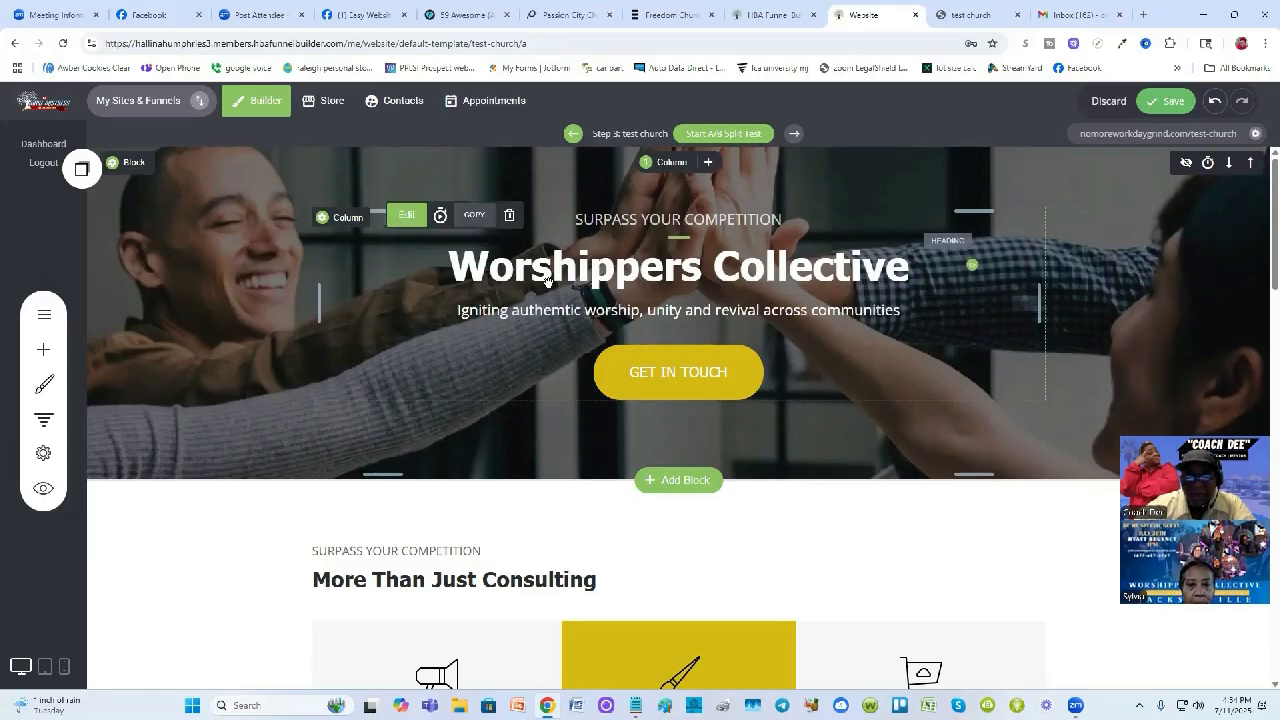
Examine the font family and font size options for the hero section's "Worshippers Collective" heading
left_click(585, 264)
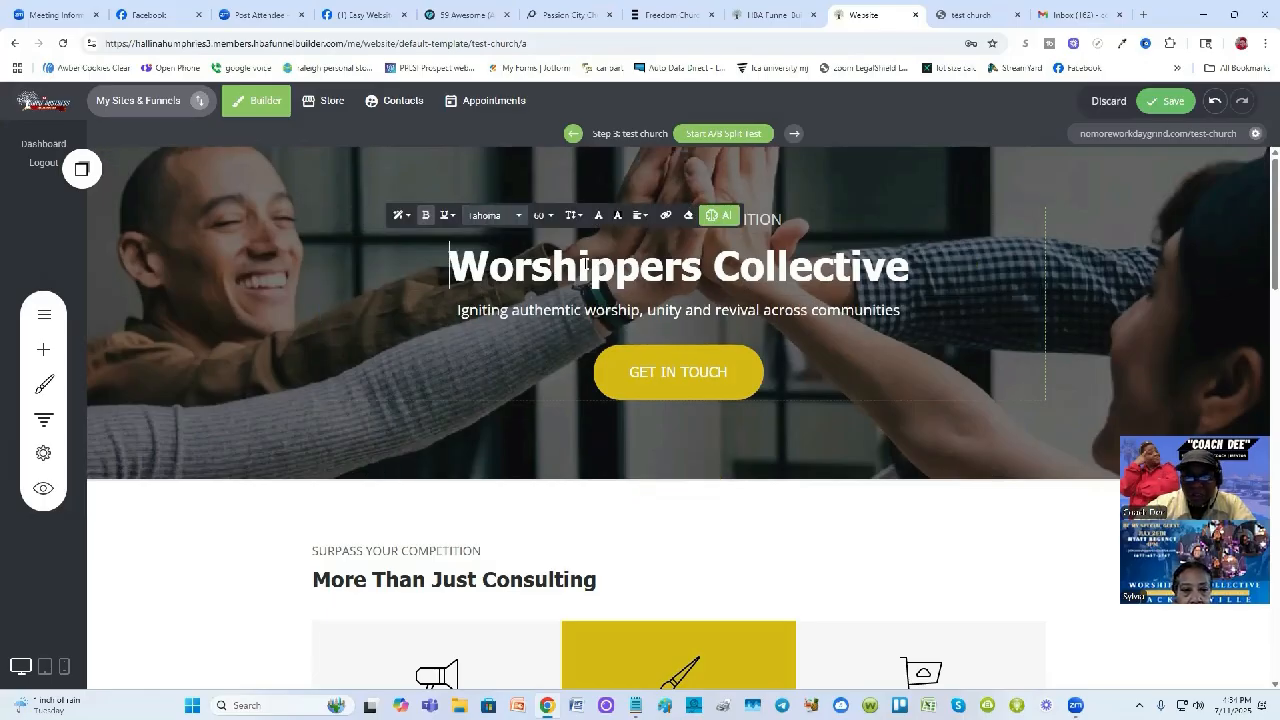
left_click(264, 516)
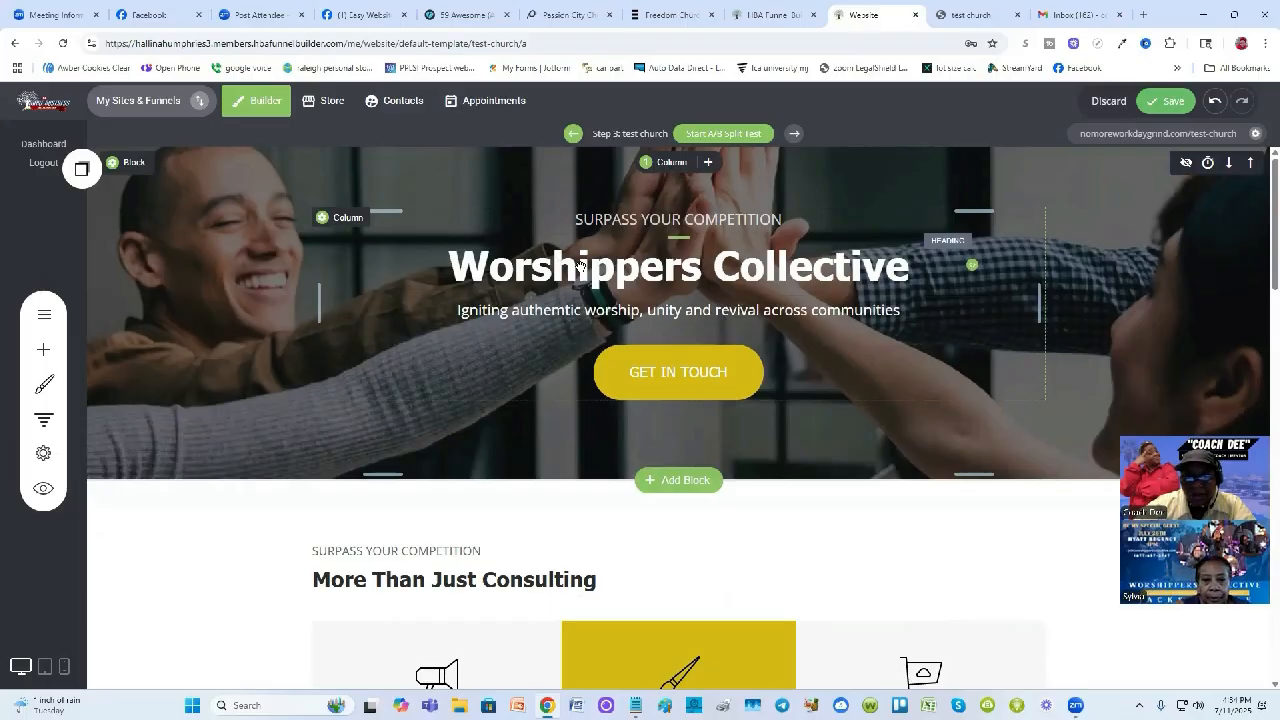
mouse_move(405, 225)
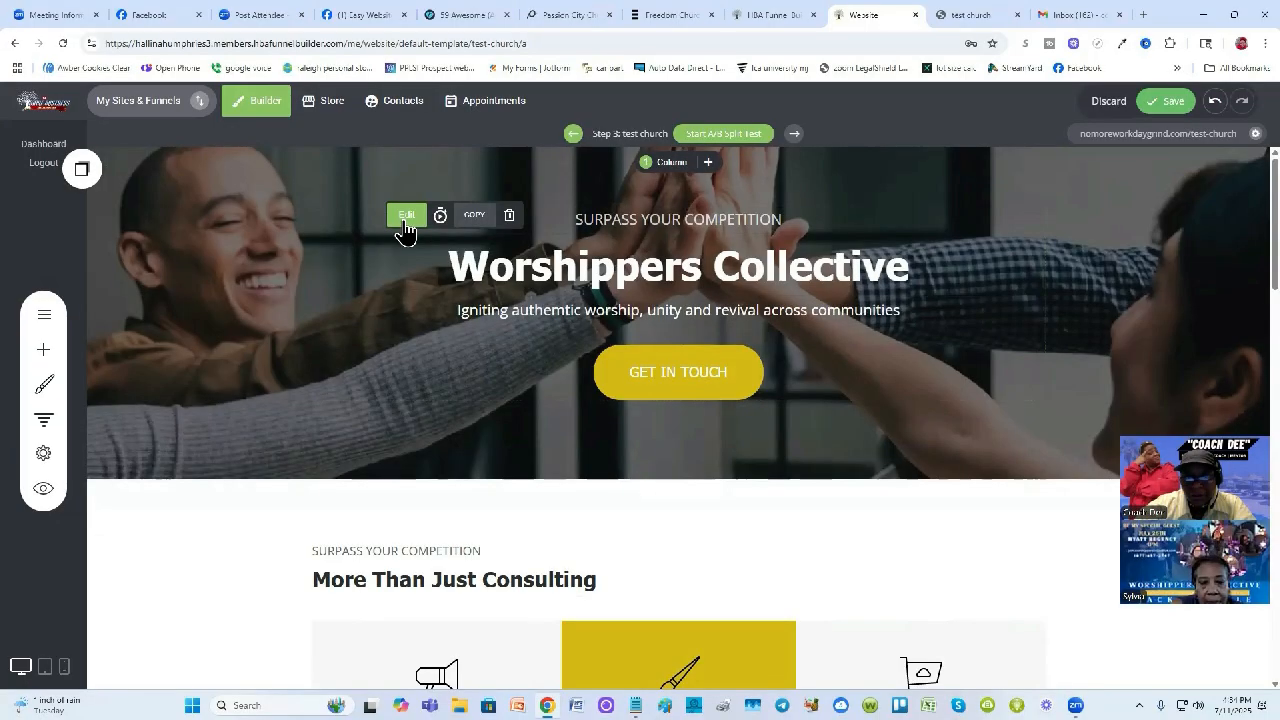
left_click(405, 222)
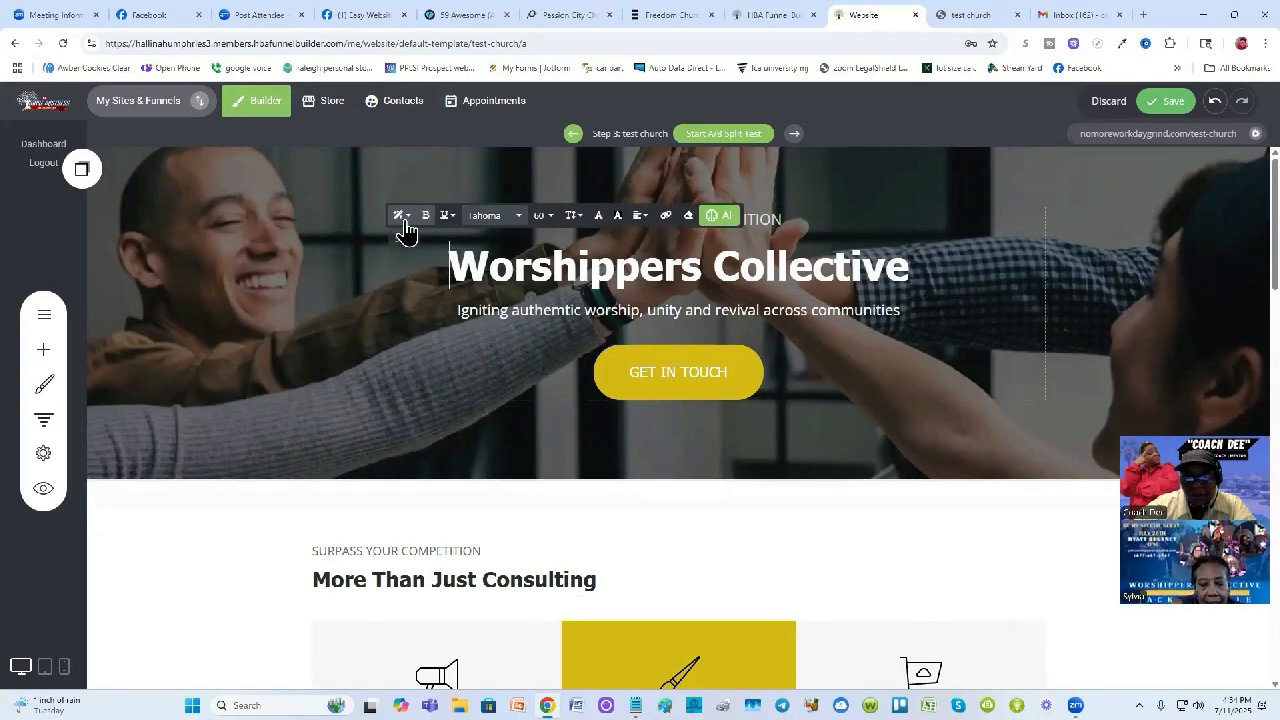
left_click(475, 266)
left_click(926, 279)
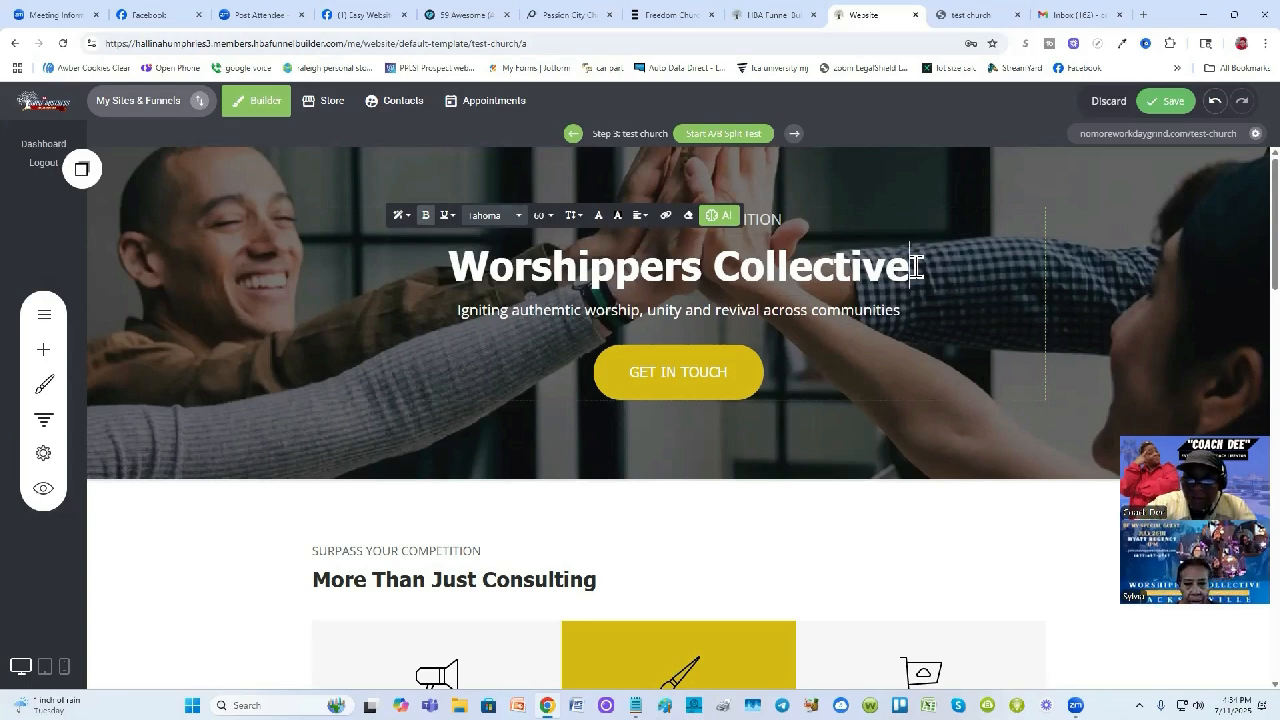
left_click_drag(914, 266, 450, 276)
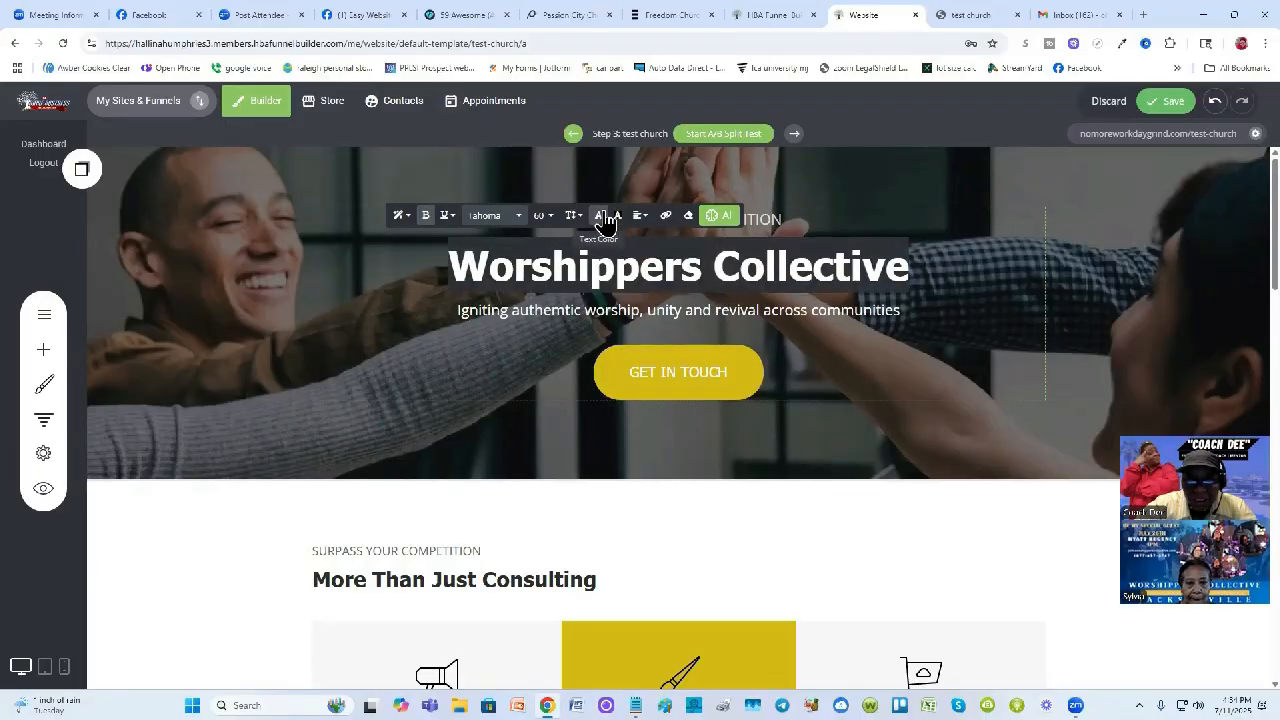
left_click(518, 216)
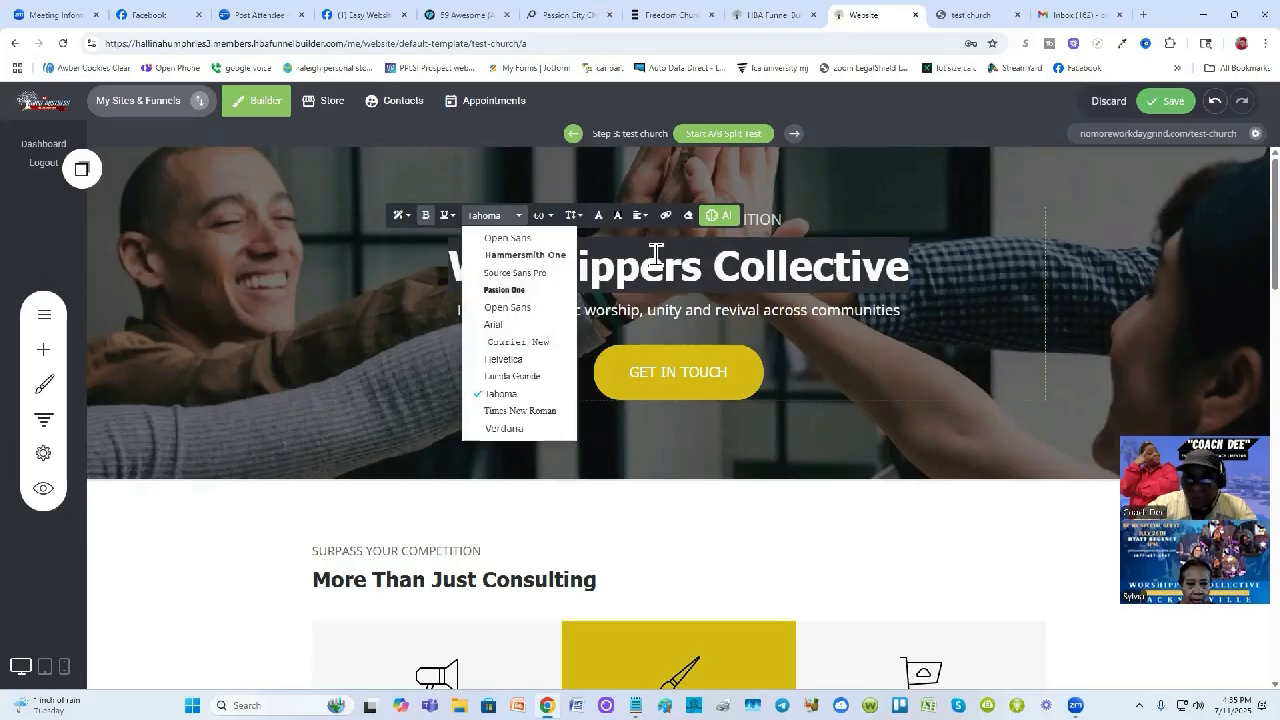
left_click(714, 264)
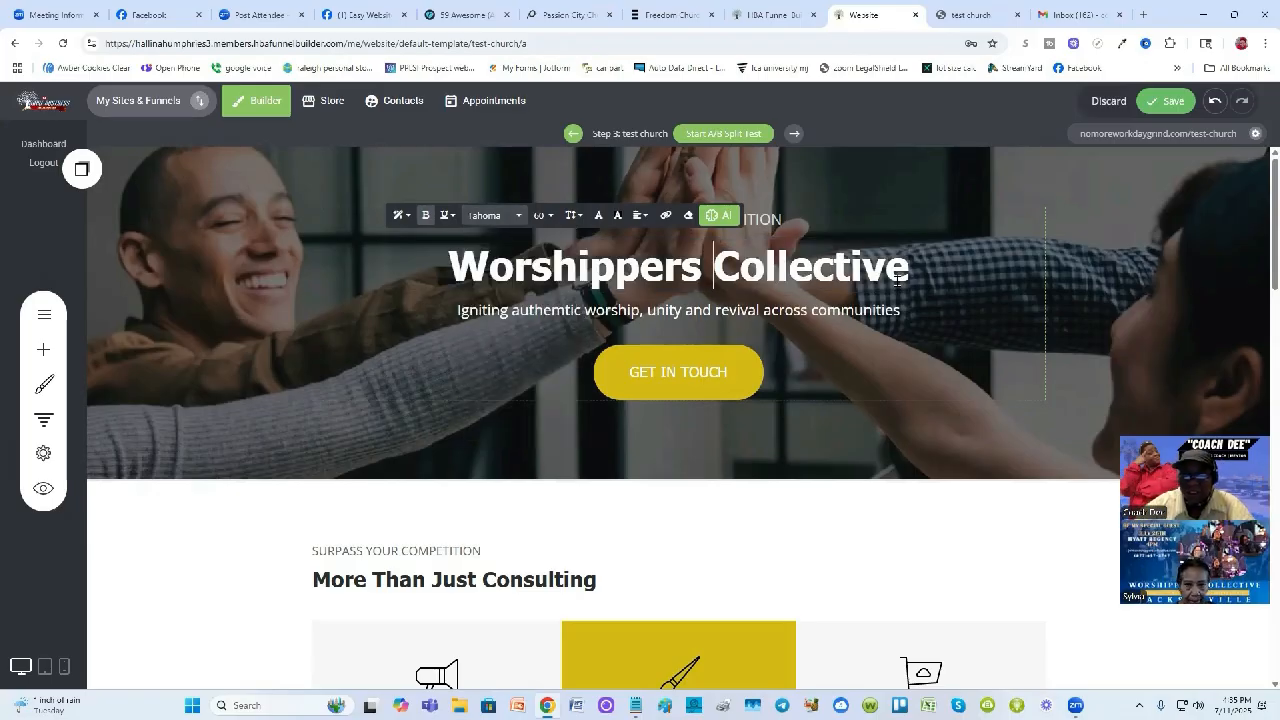
triple_click(563, 270)
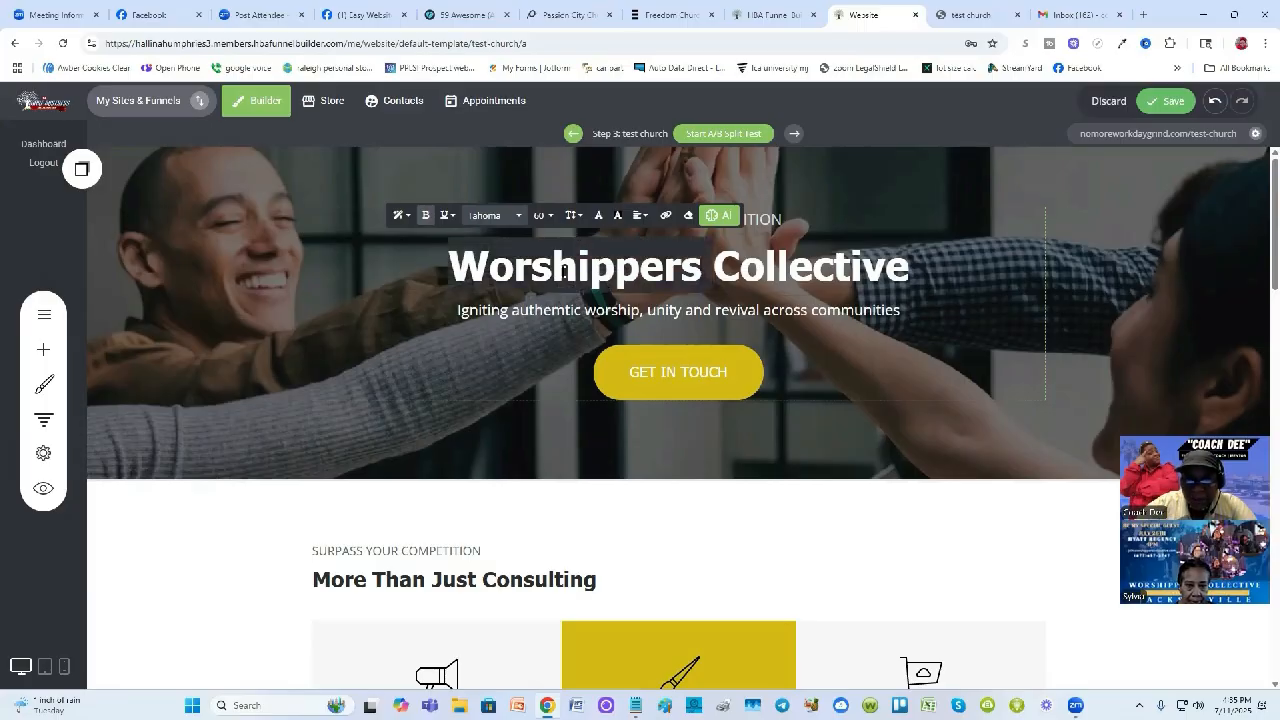
left_click(552, 217)
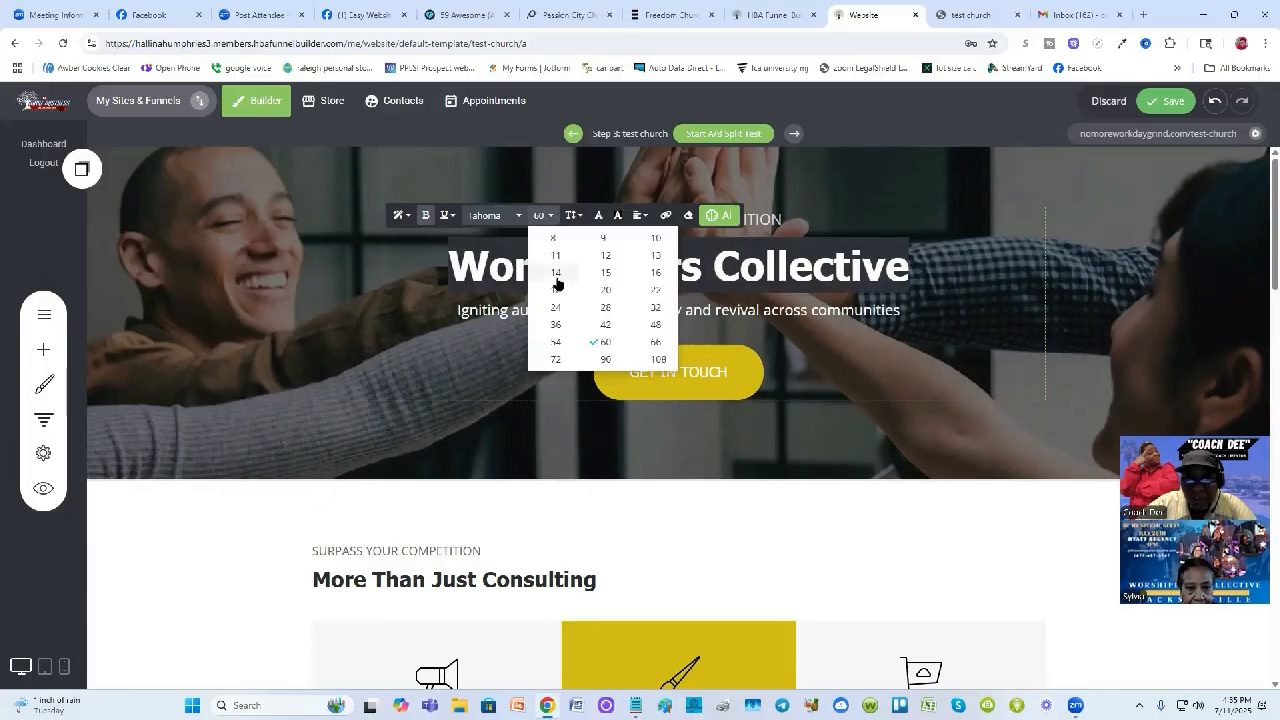
left_click(815, 277)
left_click(1002, 307)
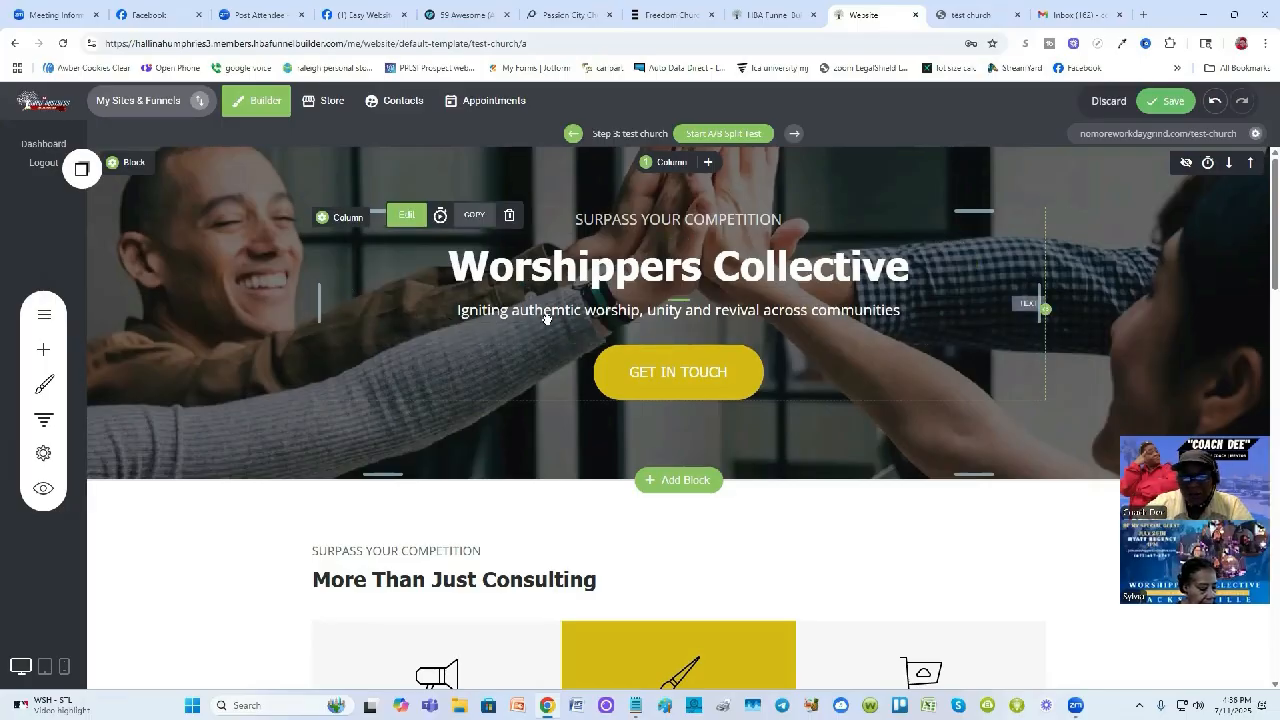
Delete the "SURPASS YOUR COMPETITION" text widget above the hero heading and save the page
left_click(712, 226)
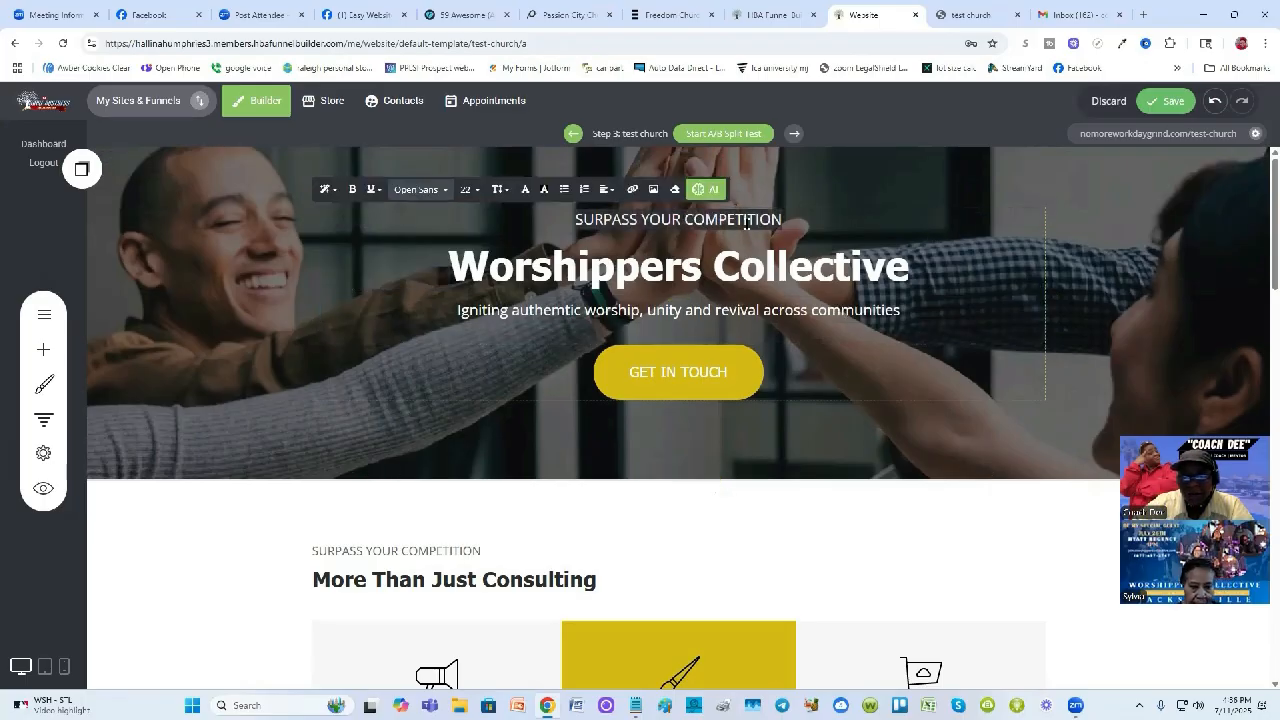
left_click(1101, 306)
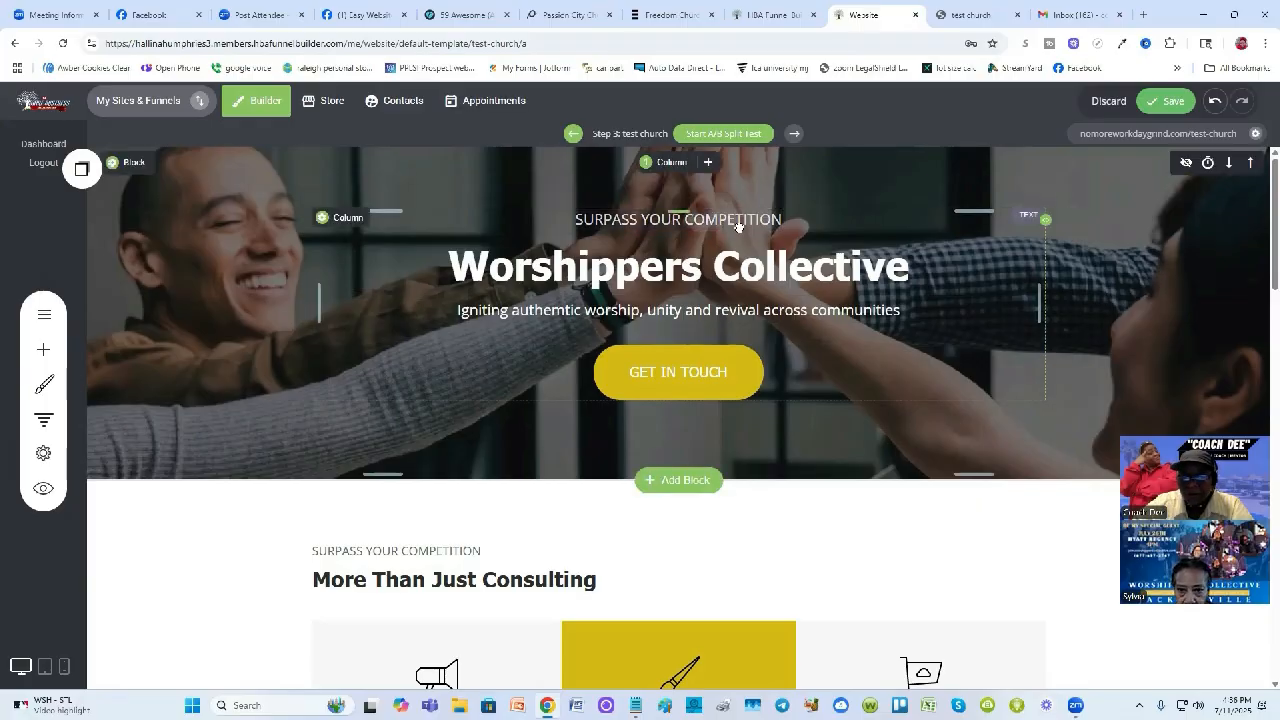
left_click(390, 211)
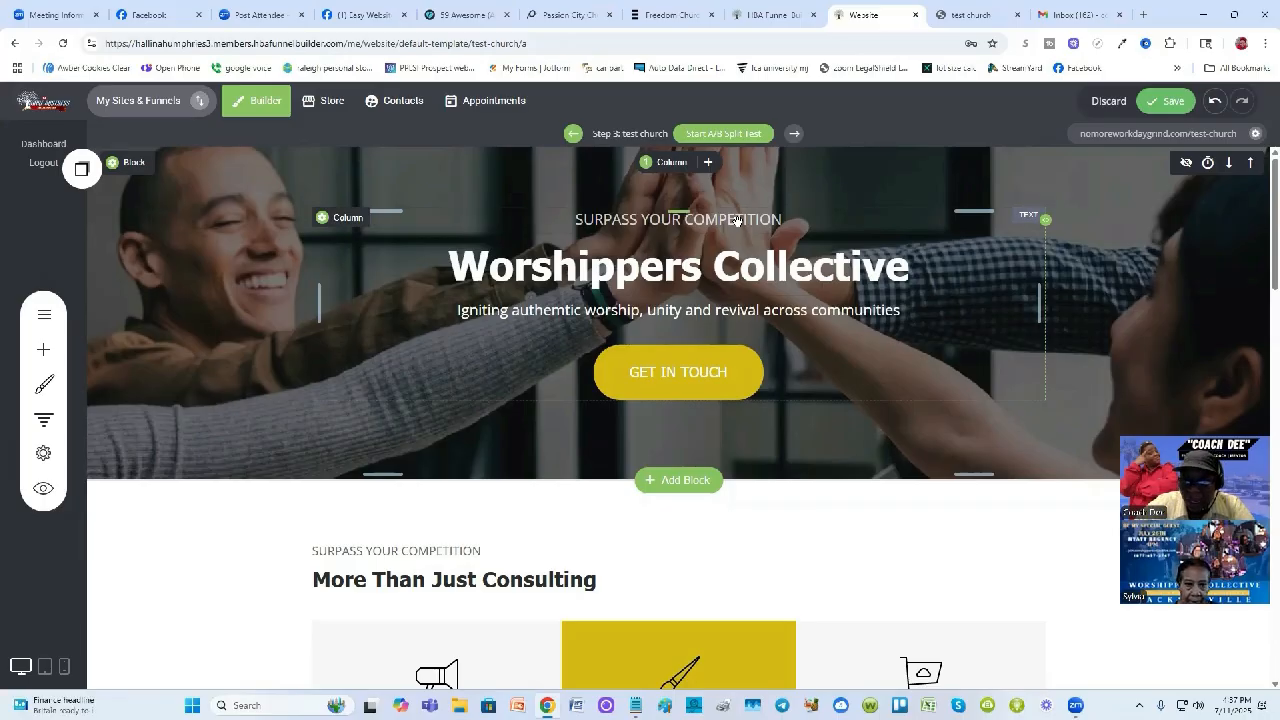
left_click(655, 219)
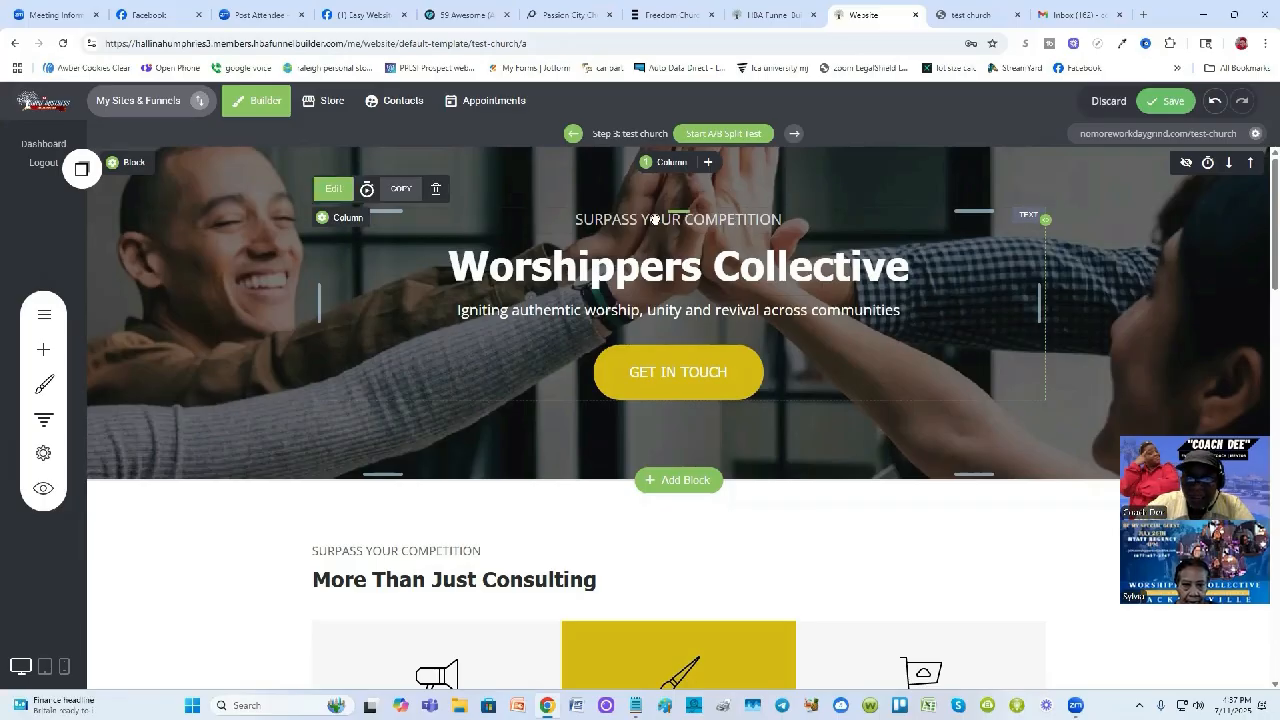
left_click(437, 195)
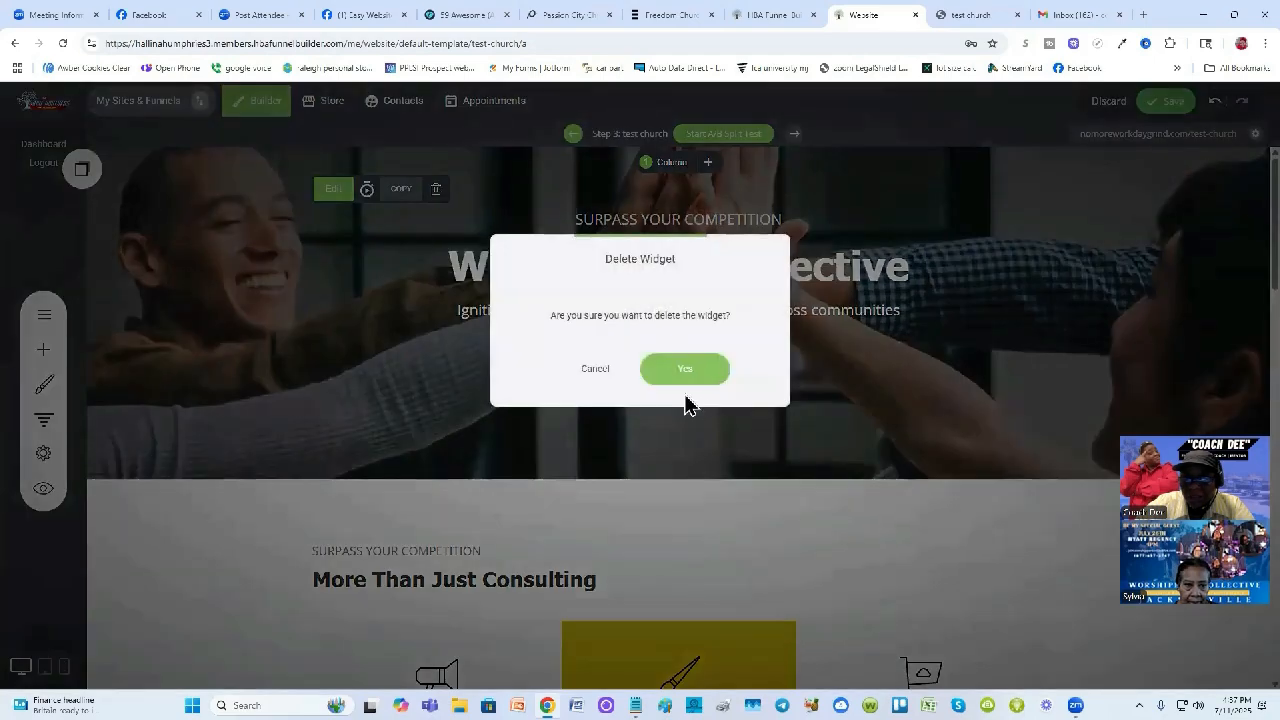
left_click(686, 369)
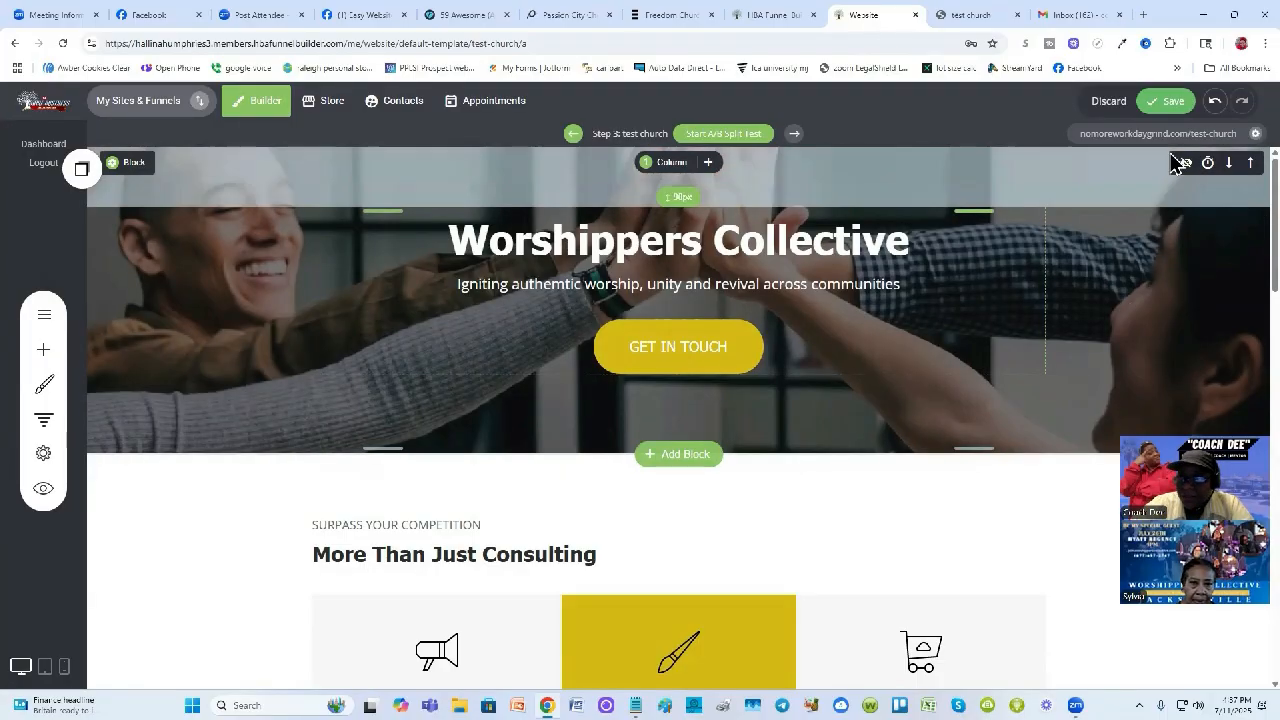
left_click(1167, 104)
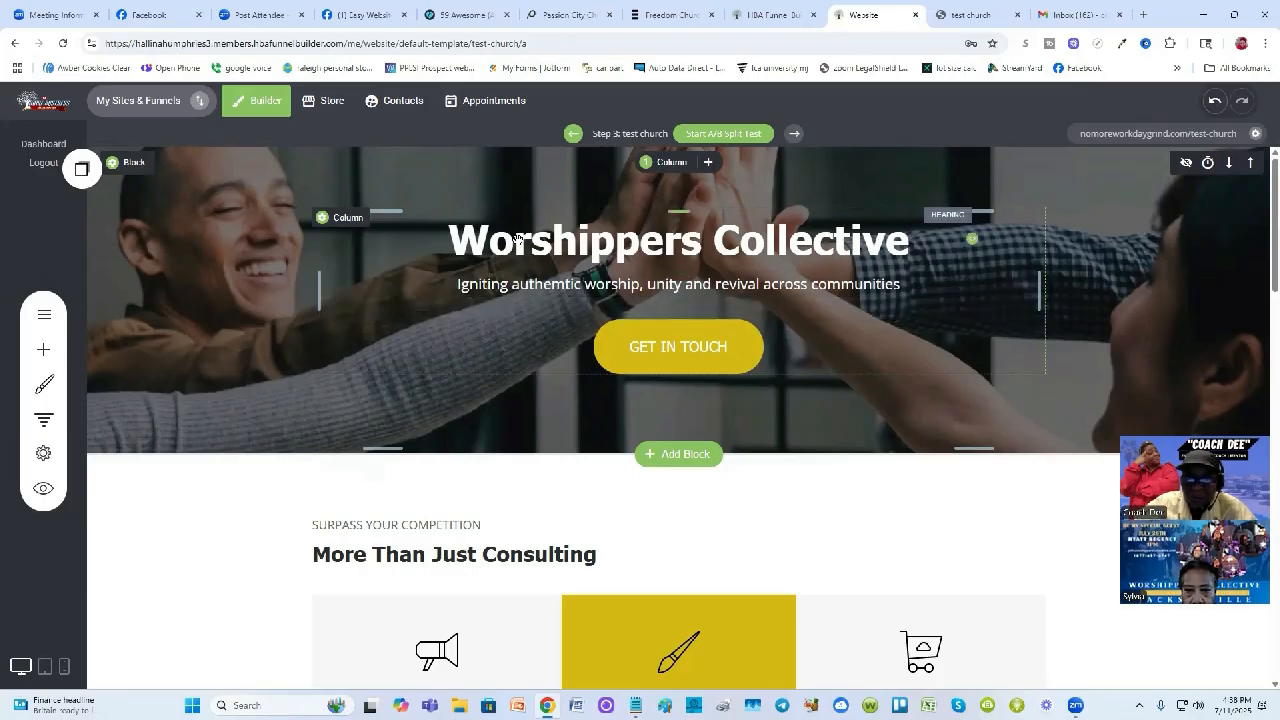
Try an exclamation mark after "Worshippers" in the hero heading, remove it again and save the page
left_click(812, 249)
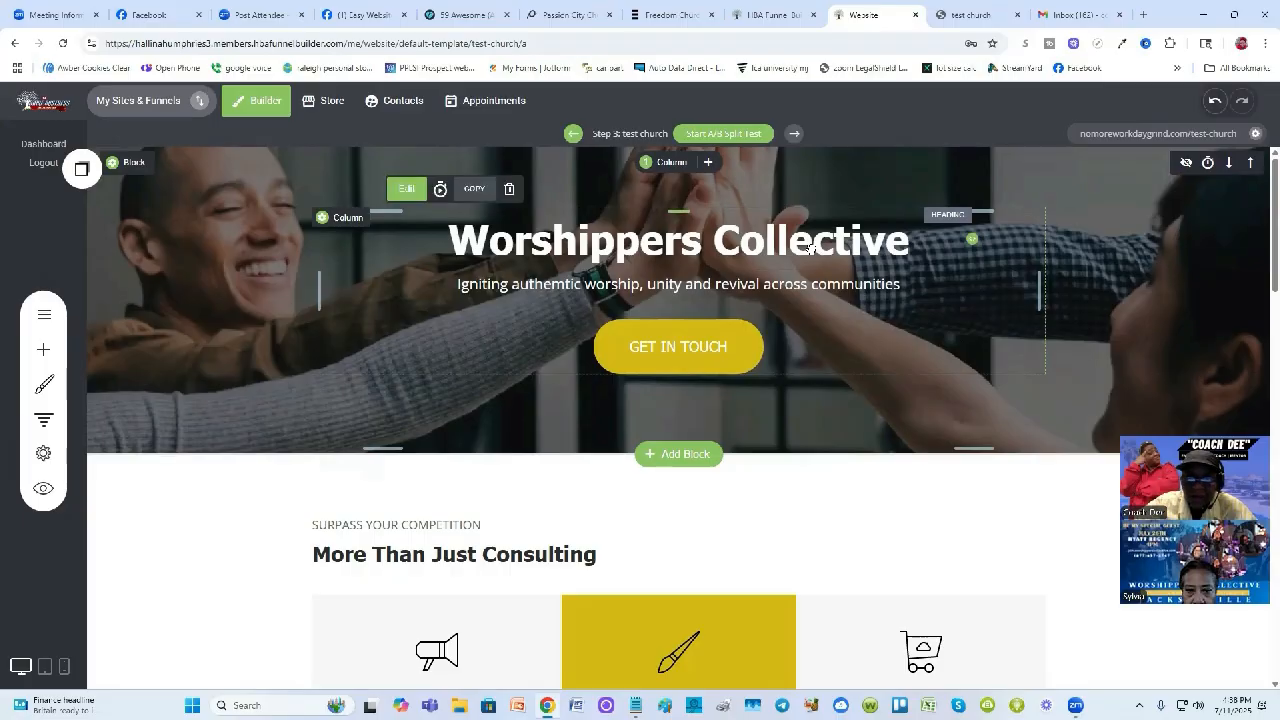
left_click(414, 196)
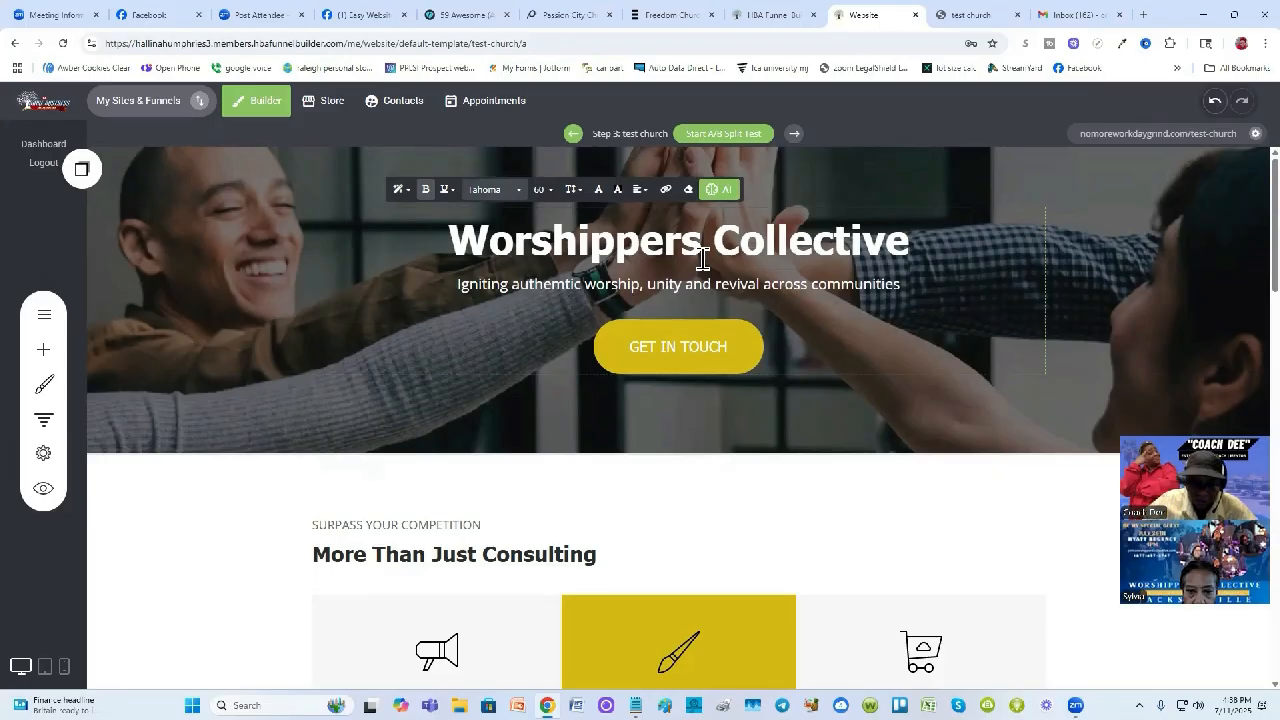
type("!")
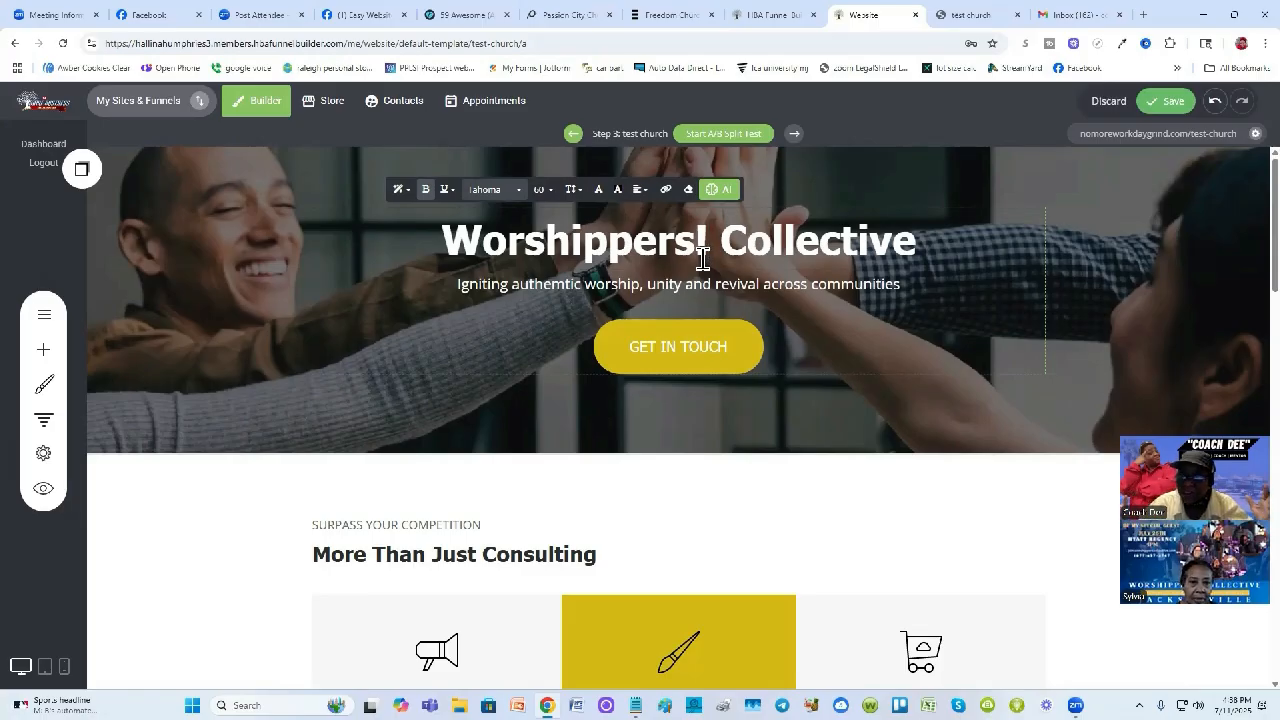
key("BackSpace")
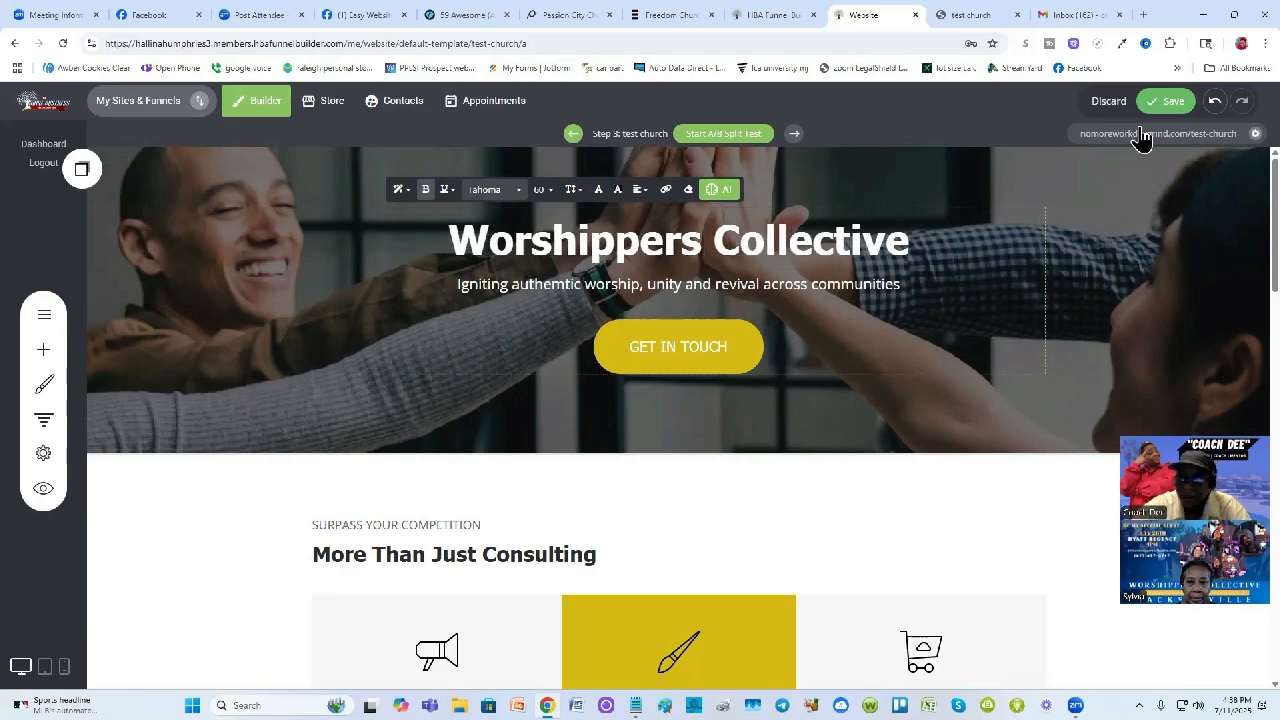
left_click(1170, 106)
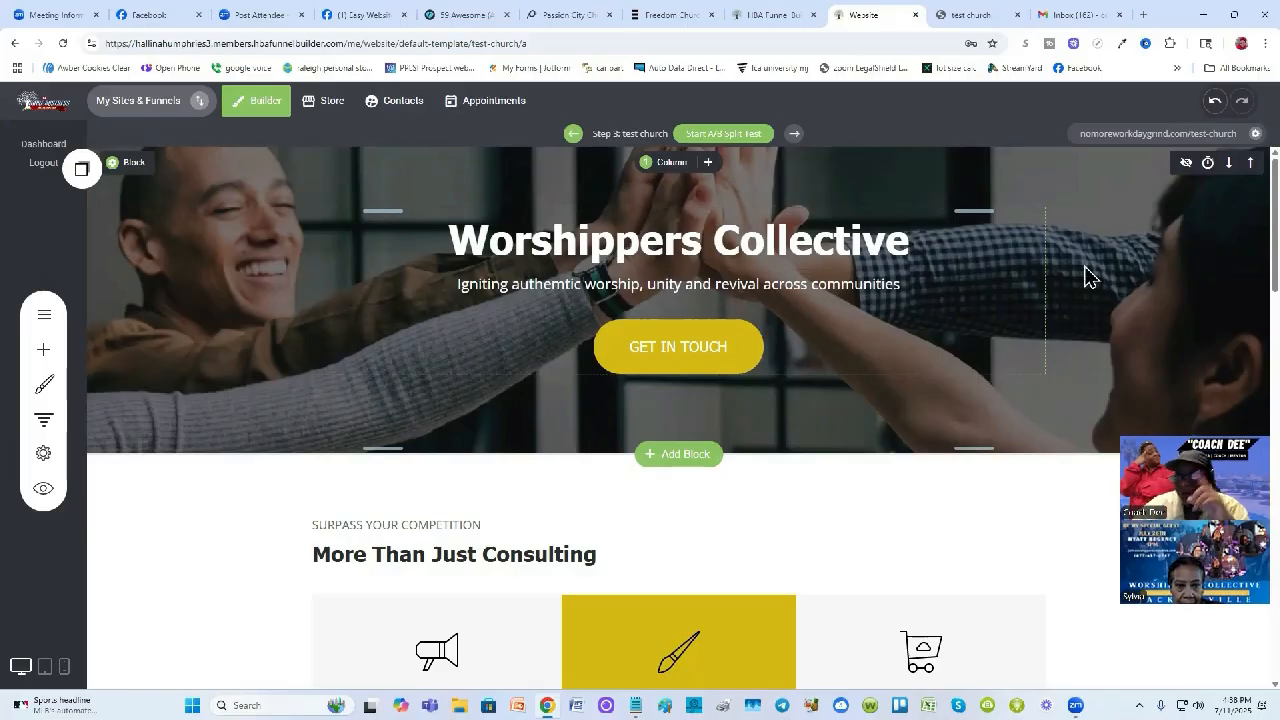
Undo the text widget deletion and the tagline edit, redo only the tagline edit and save the page
left_click(1215, 104)
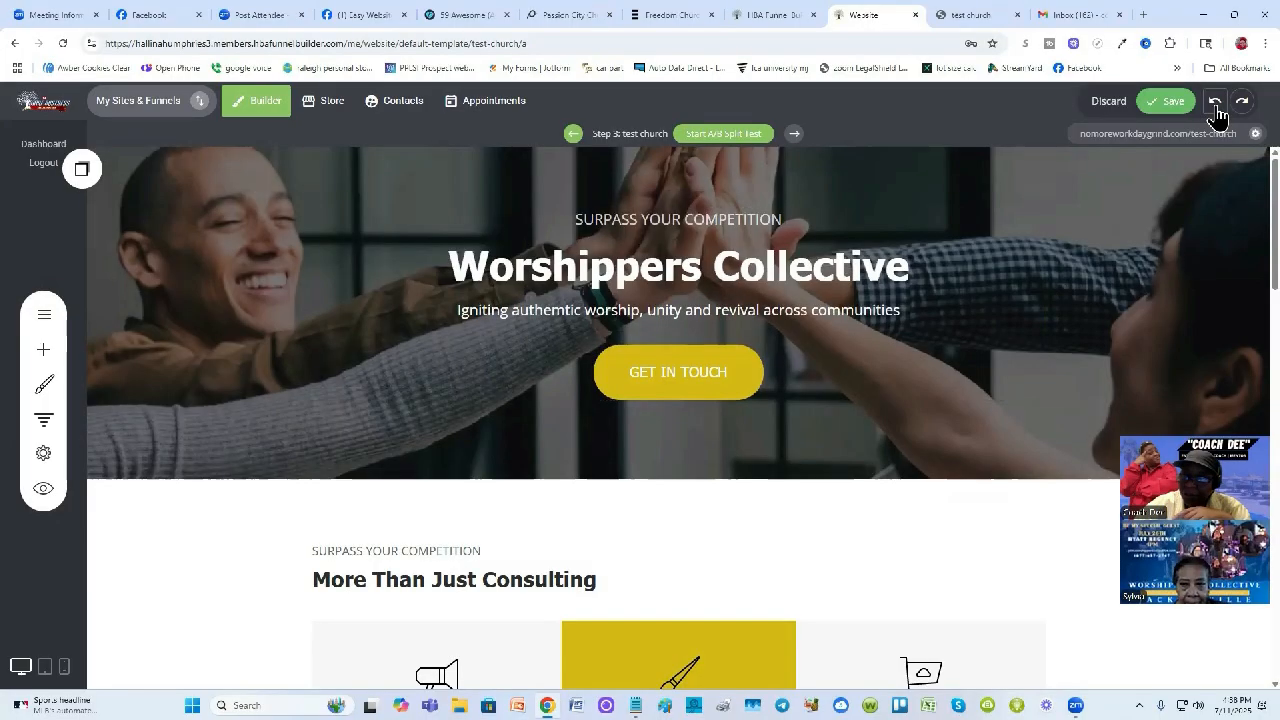
left_click(1216, 106)
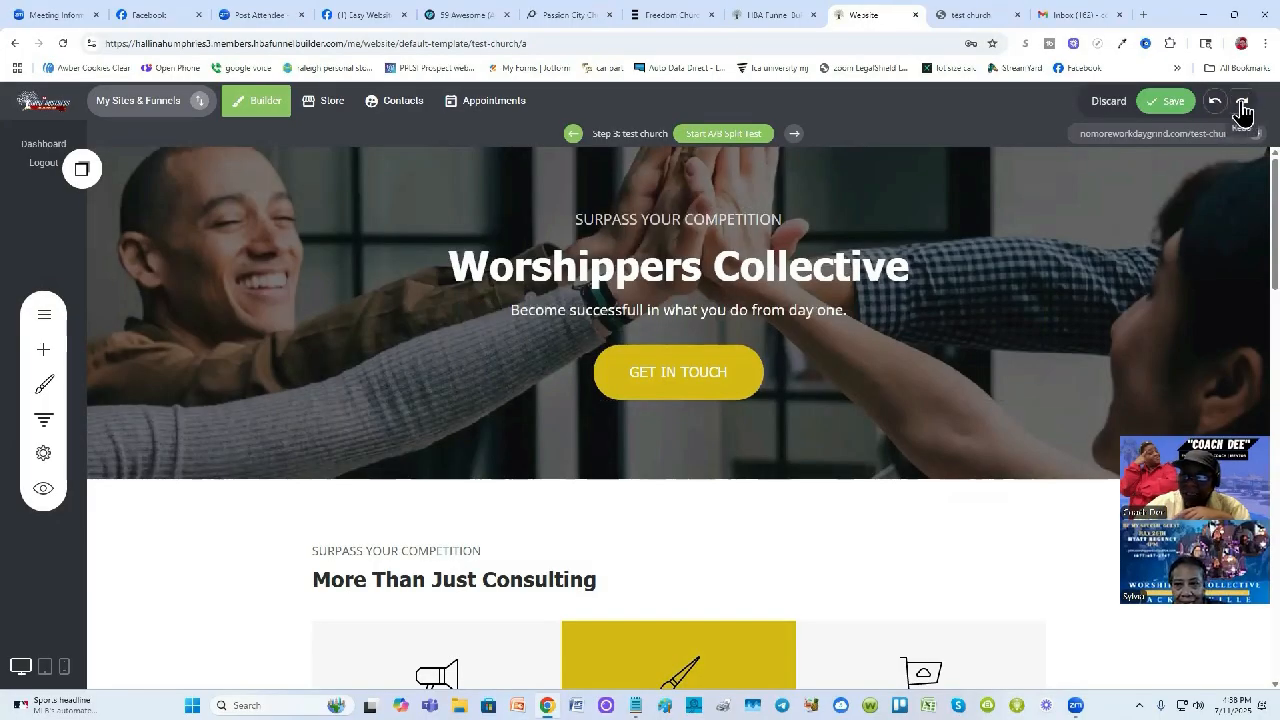
left_click(1239, 106)
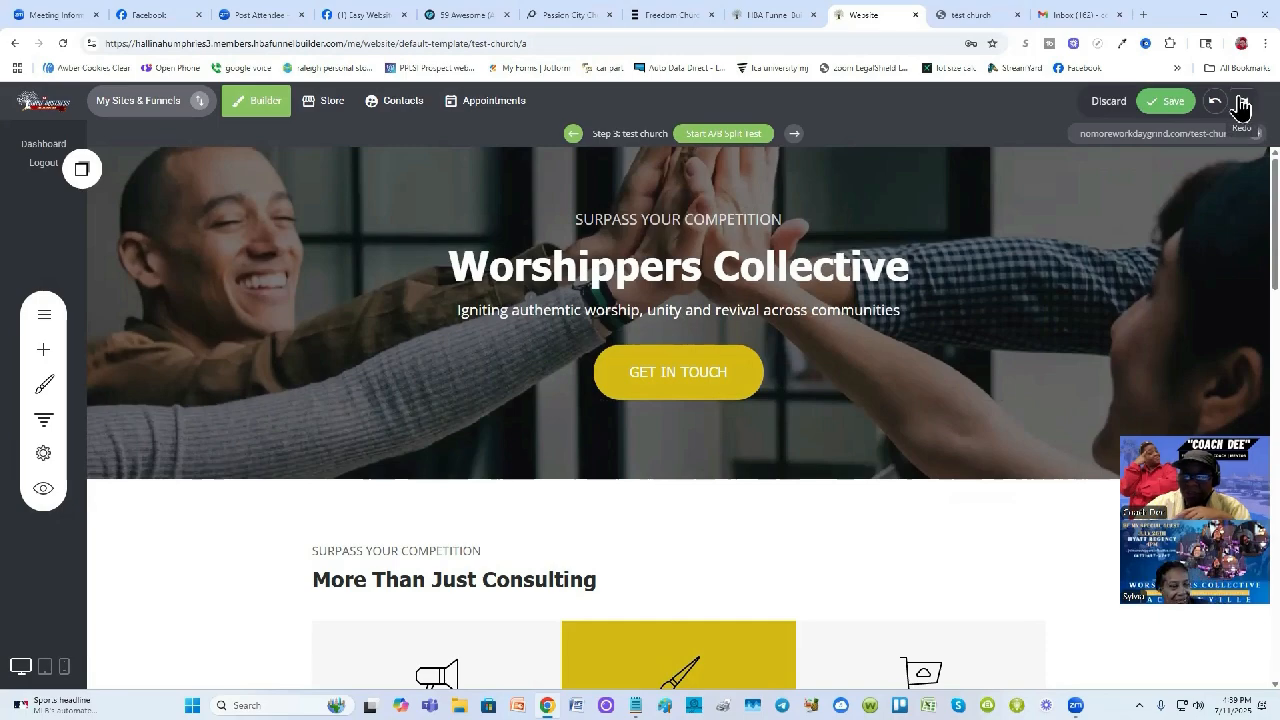
left_click(1162, 104)
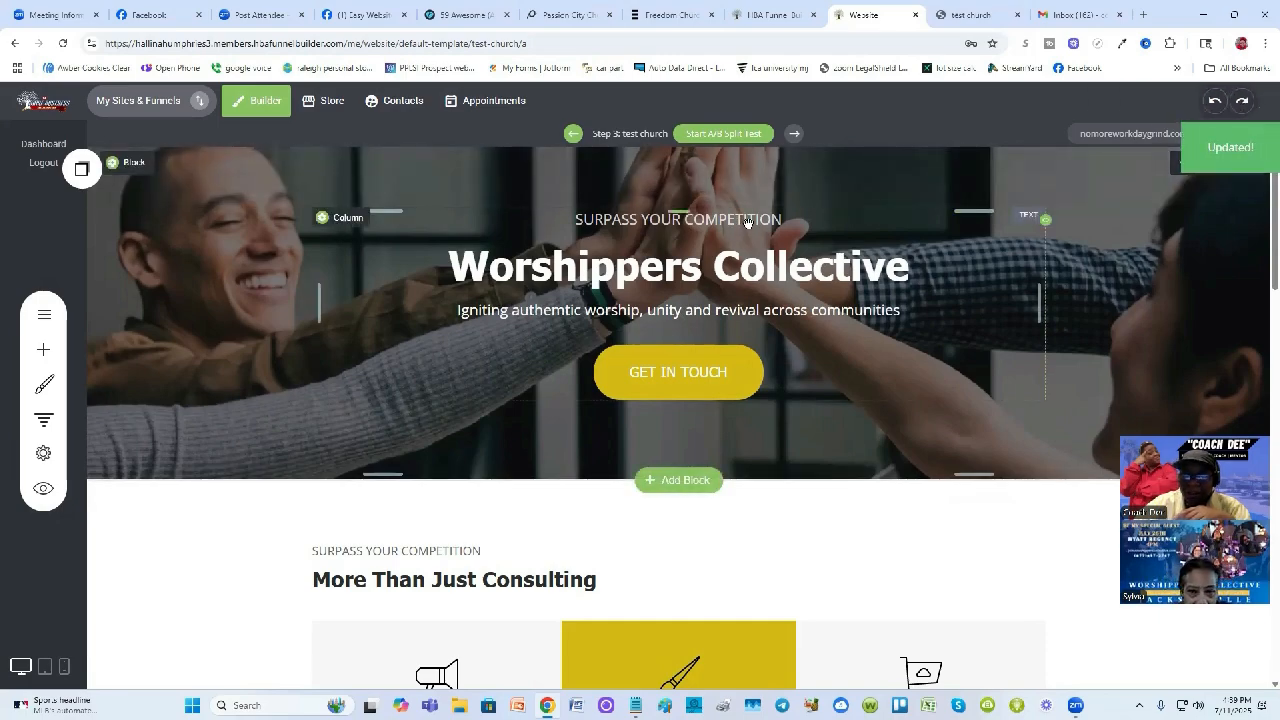
Remove the "SURPASS YOUR COMPETITION" text widget from the hero section again and save the page
left_click(436, 188)
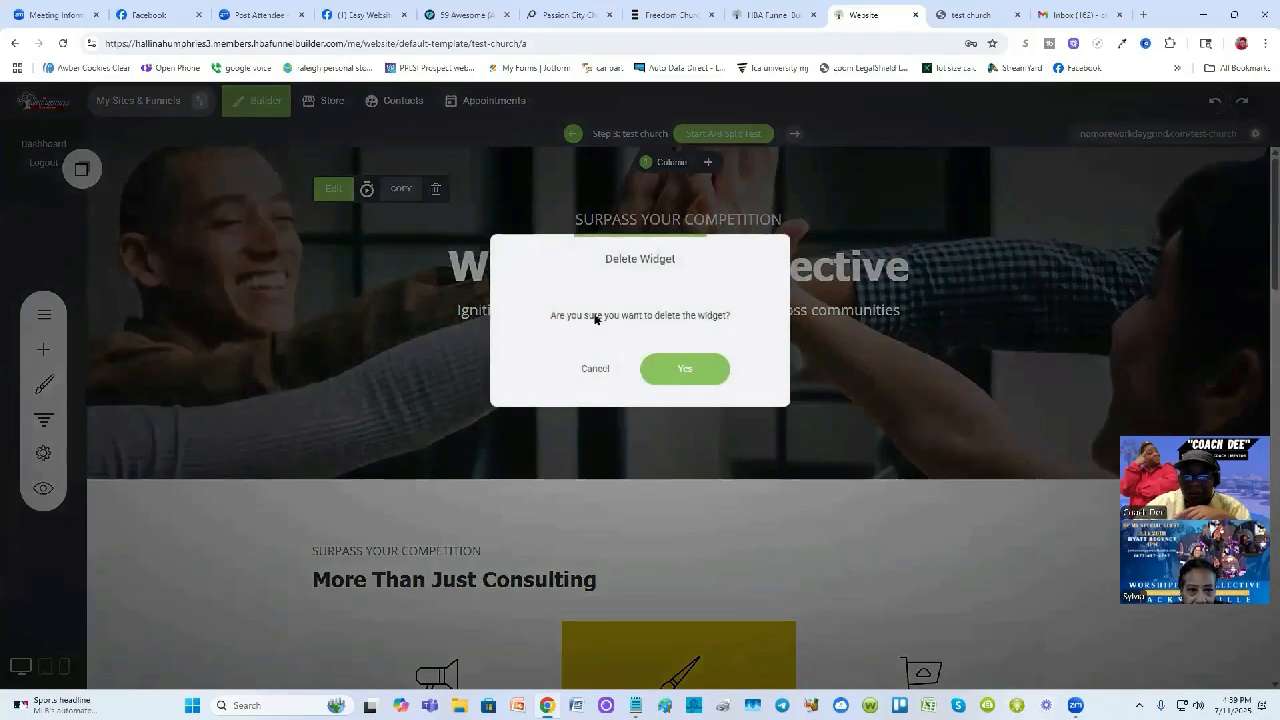
left_click(684, 368)
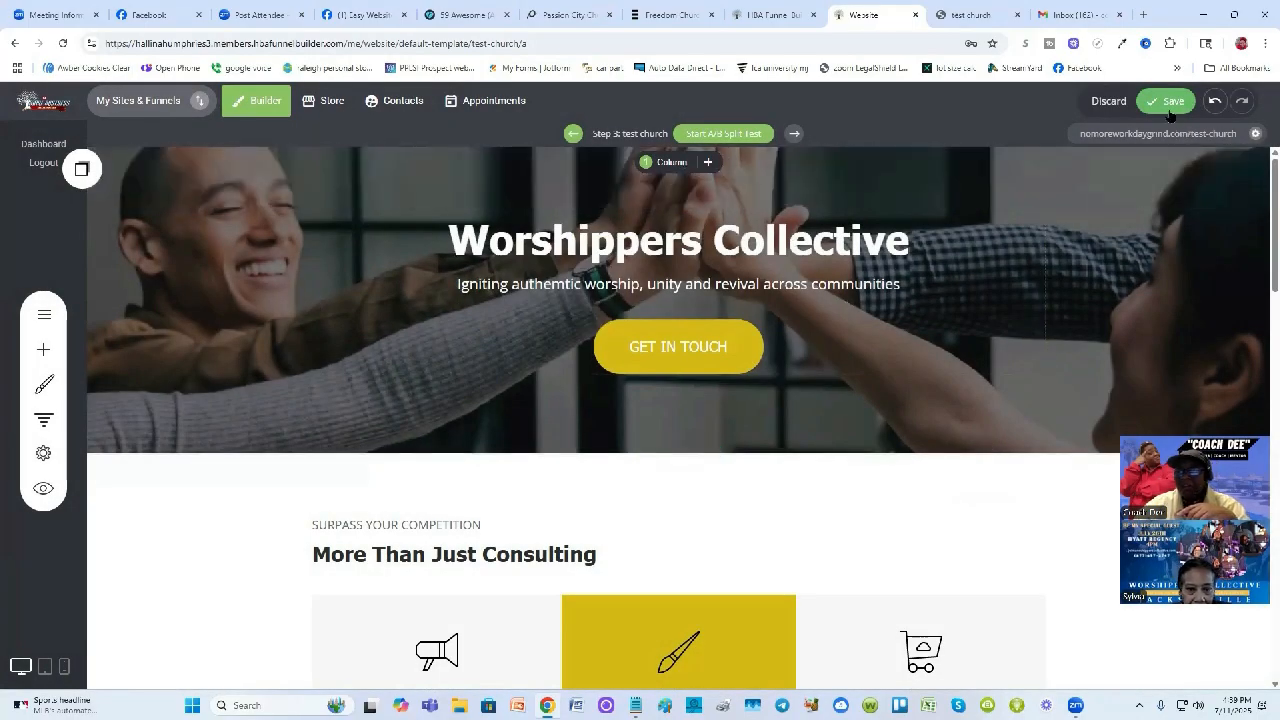
left_click(1172, 101)
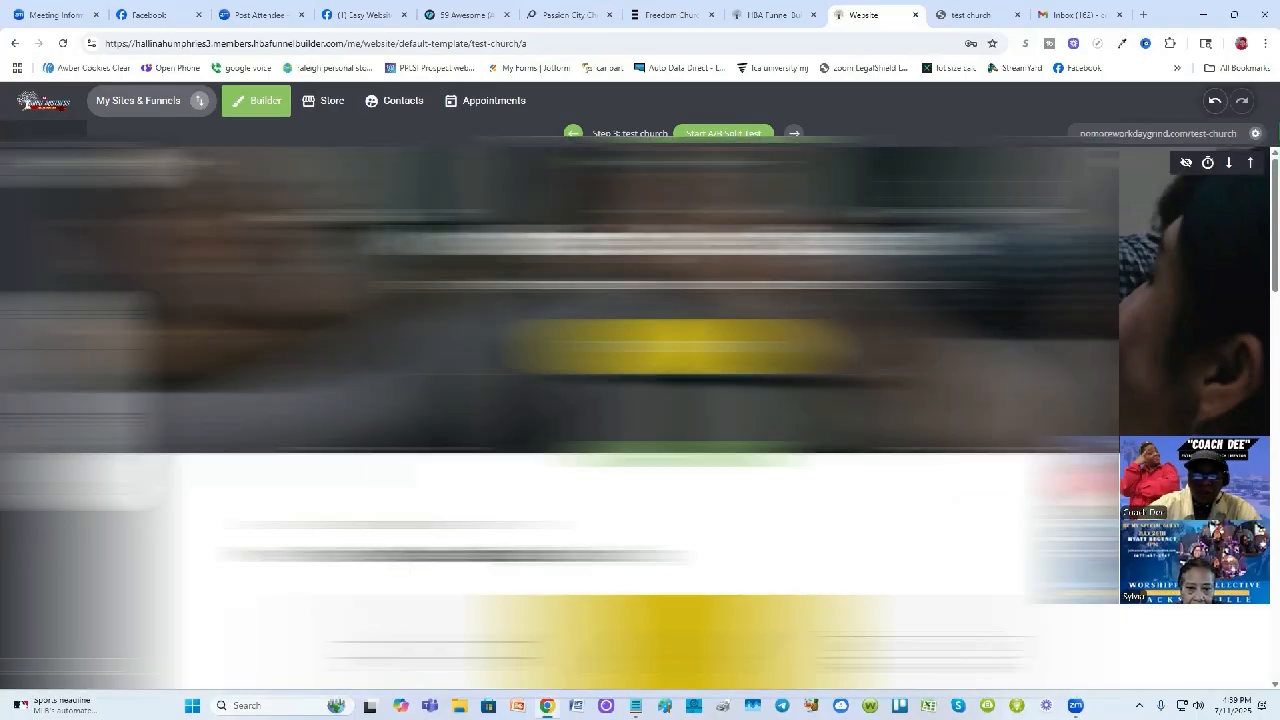
Switch to the Gmail inbox, open the Zoom email and download its WCJAX PostAD.PNG attachment
left_click(1092, 14)
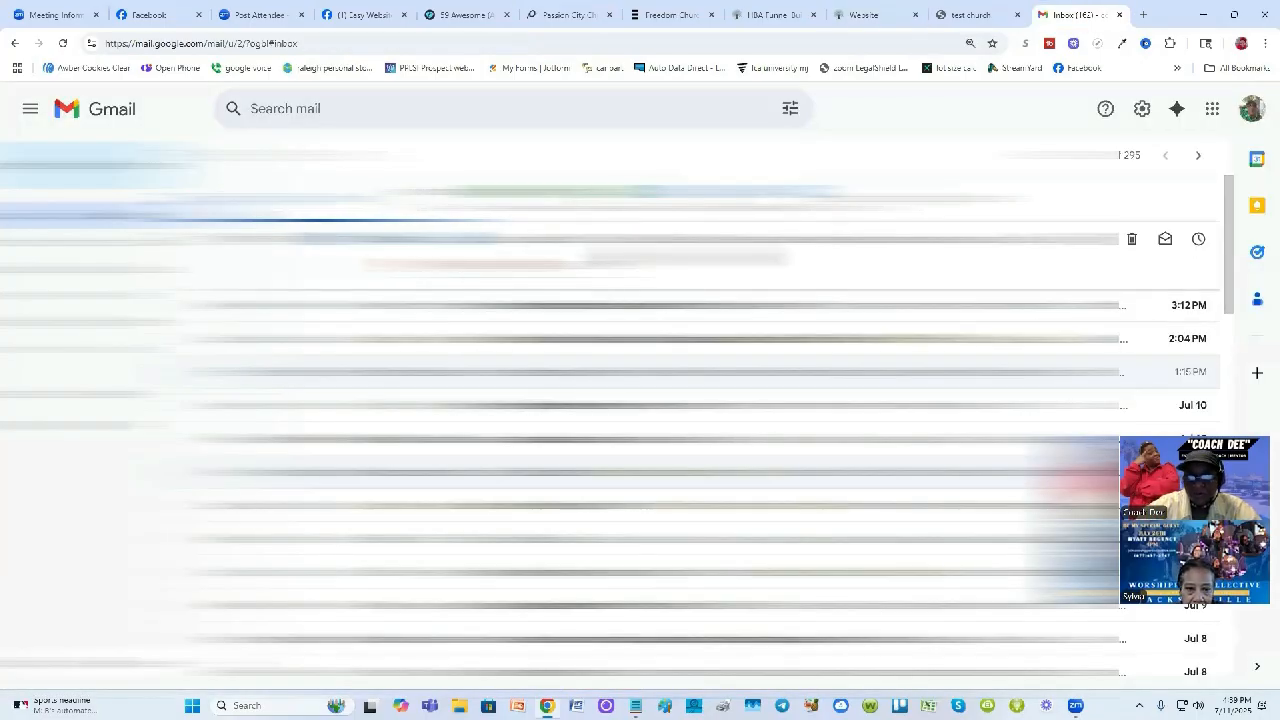
left_click(685, 254)
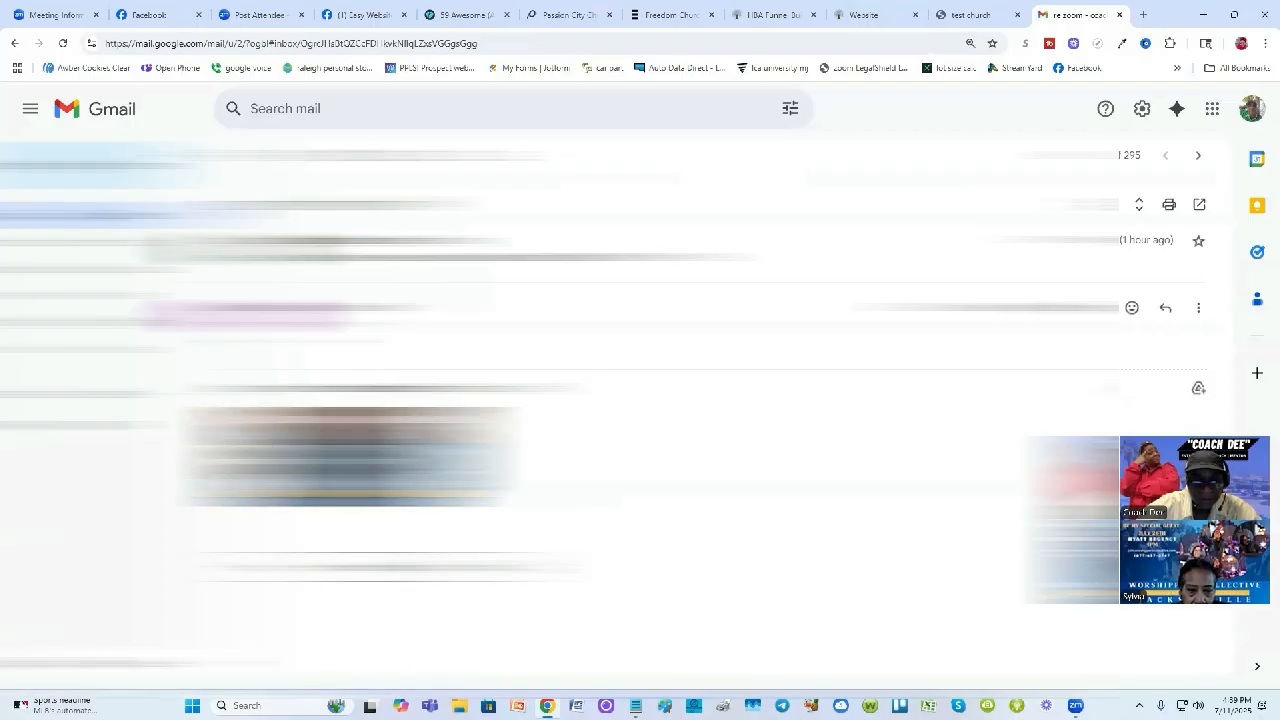
left_click(310, 488)
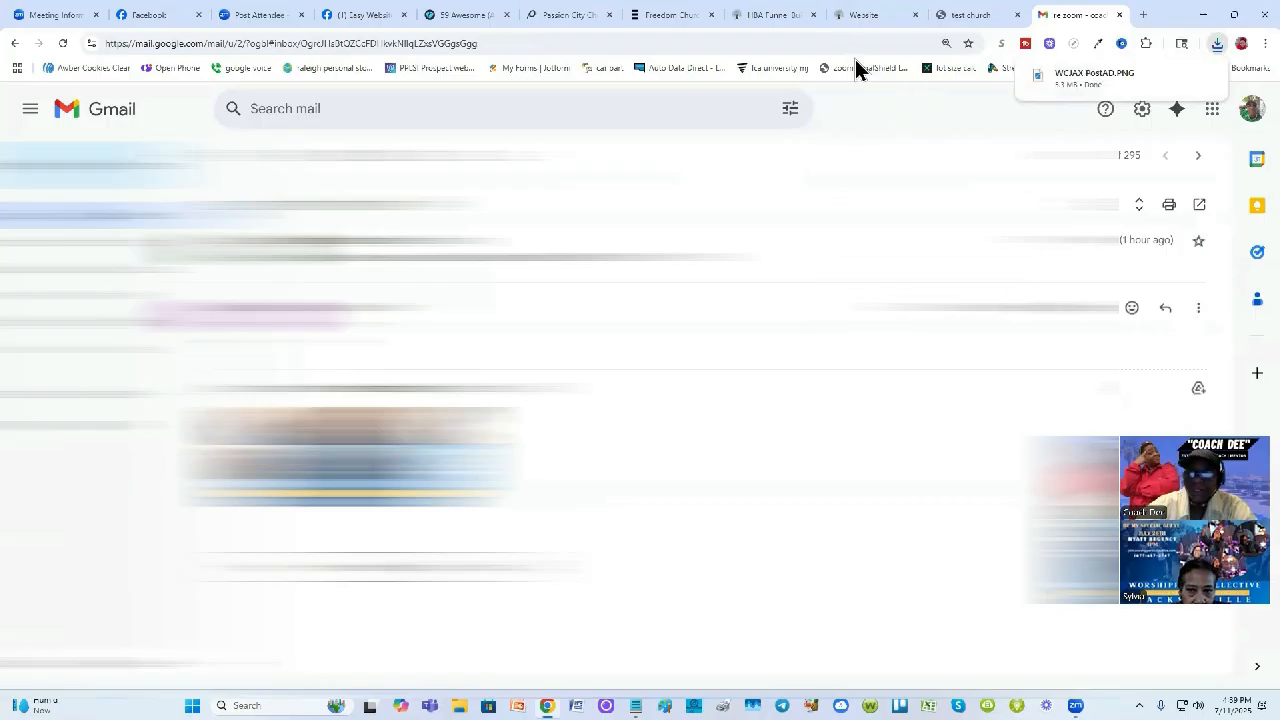
Switch back to the website builder and look through the test church page's sections, including the video block and testimonials
left_click(855, 20)
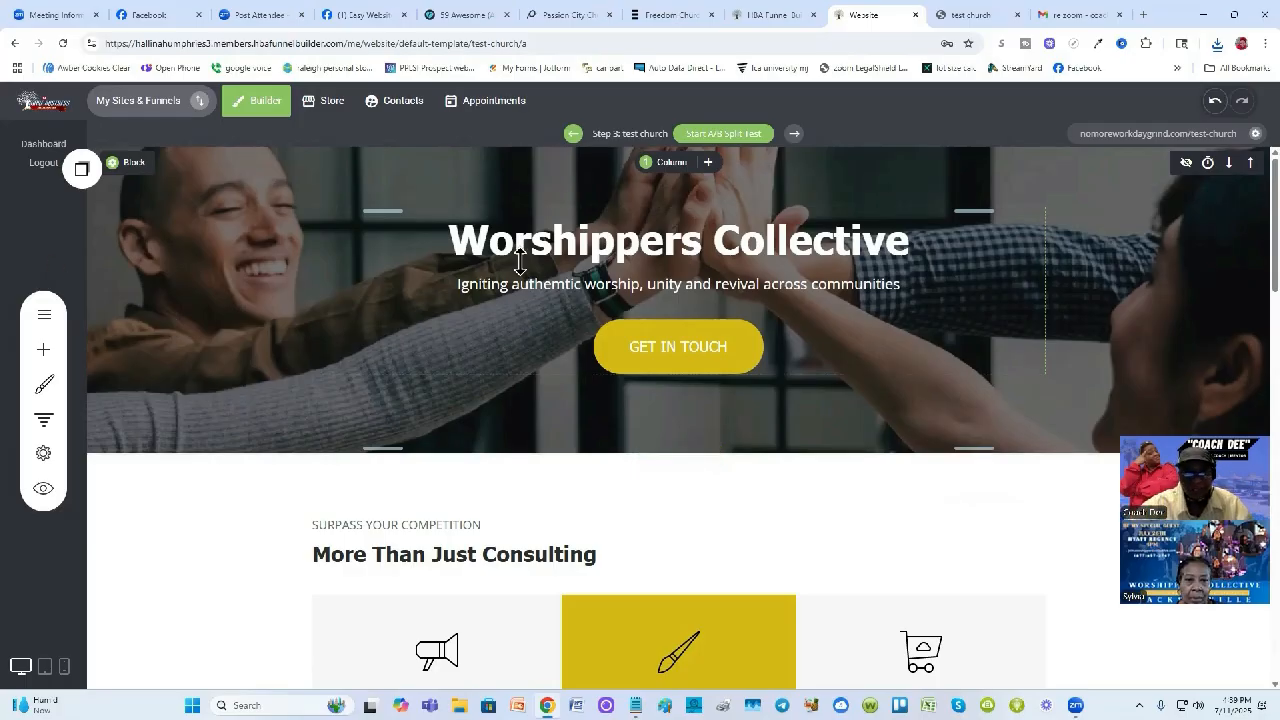
scroll(340, 366, "down", 7)
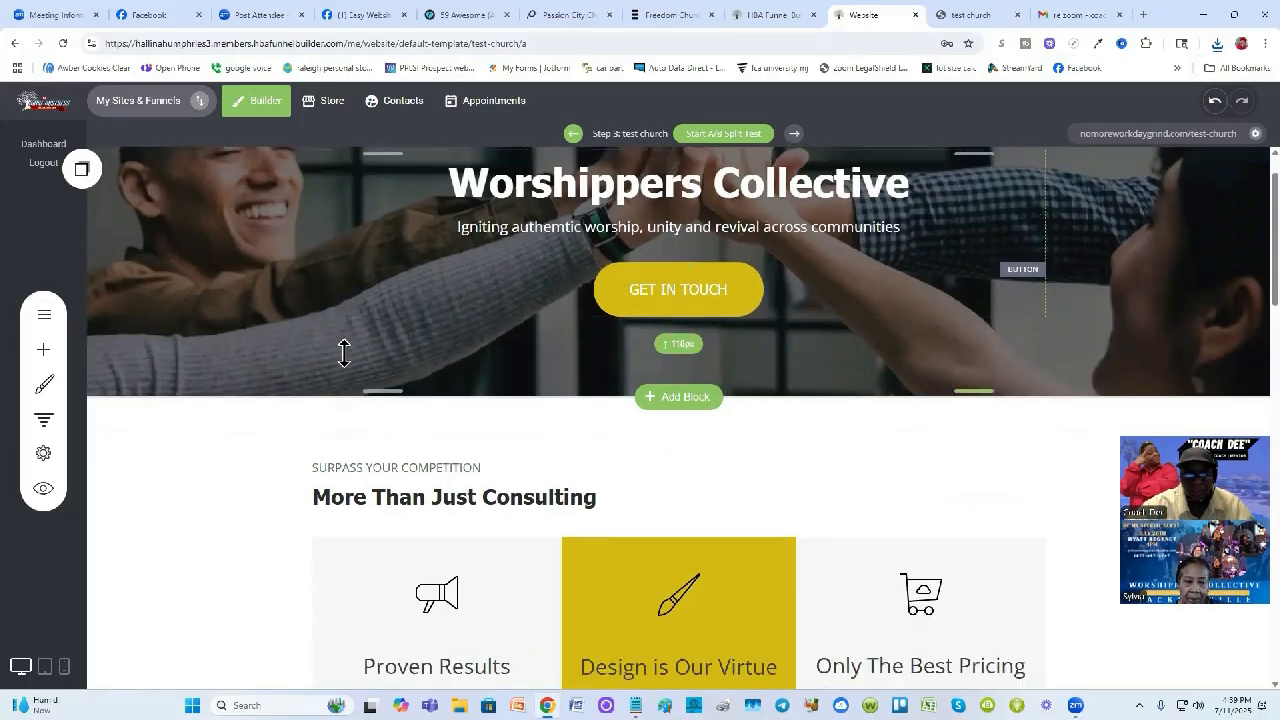
scroll(344, 353, "down", 8)
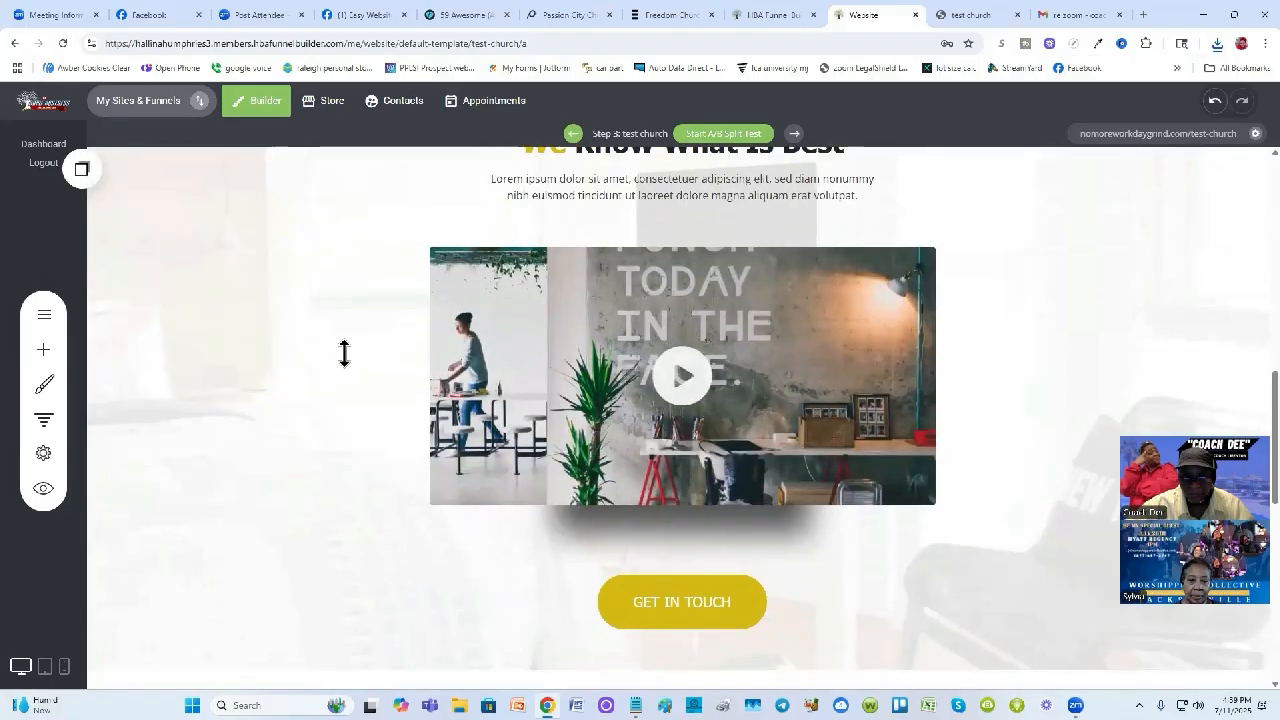
scroll(344, 353, "up", 8)
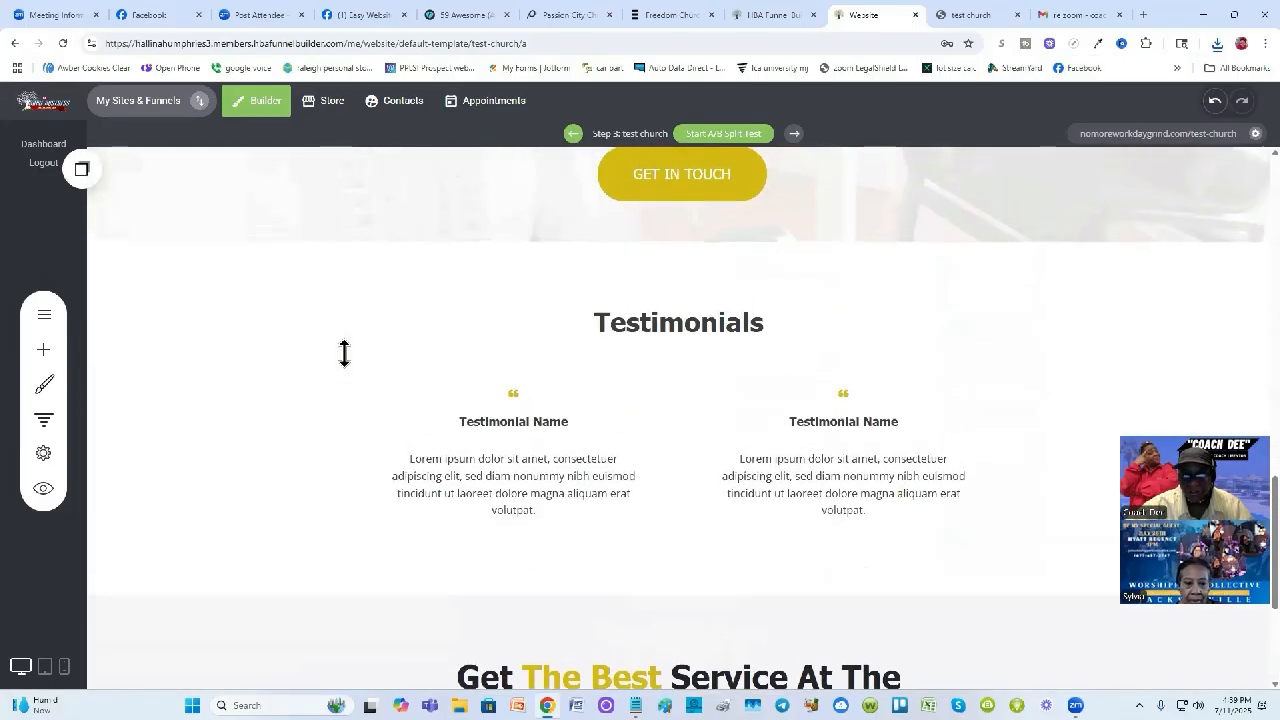
scroll(344, 353, "down", 3)
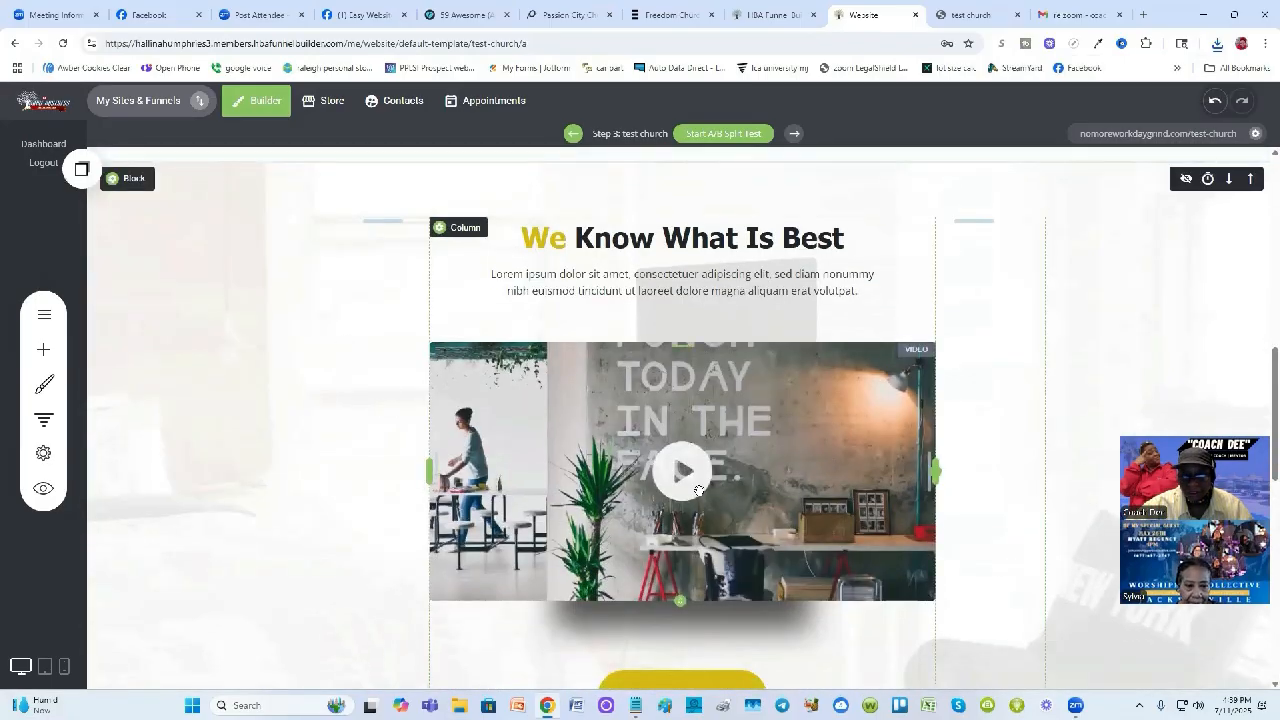
mouse_move(692, 410)
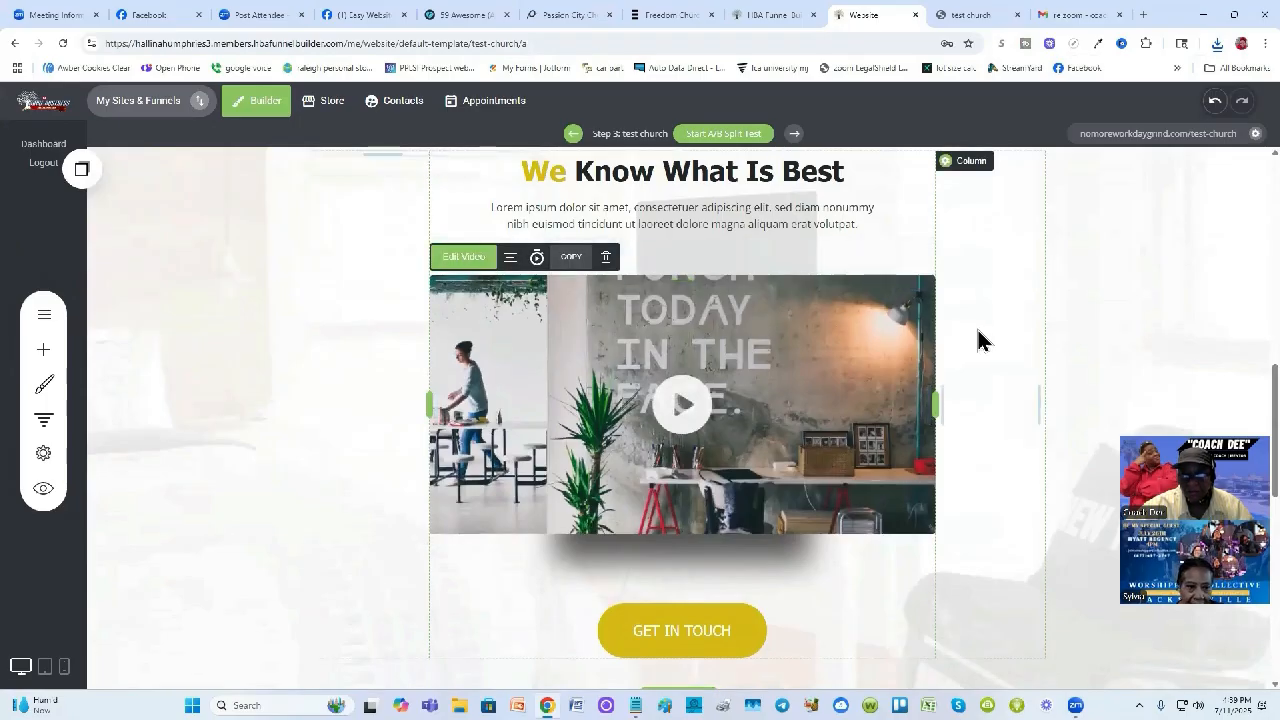
scroll(846, 400, "up", 2)
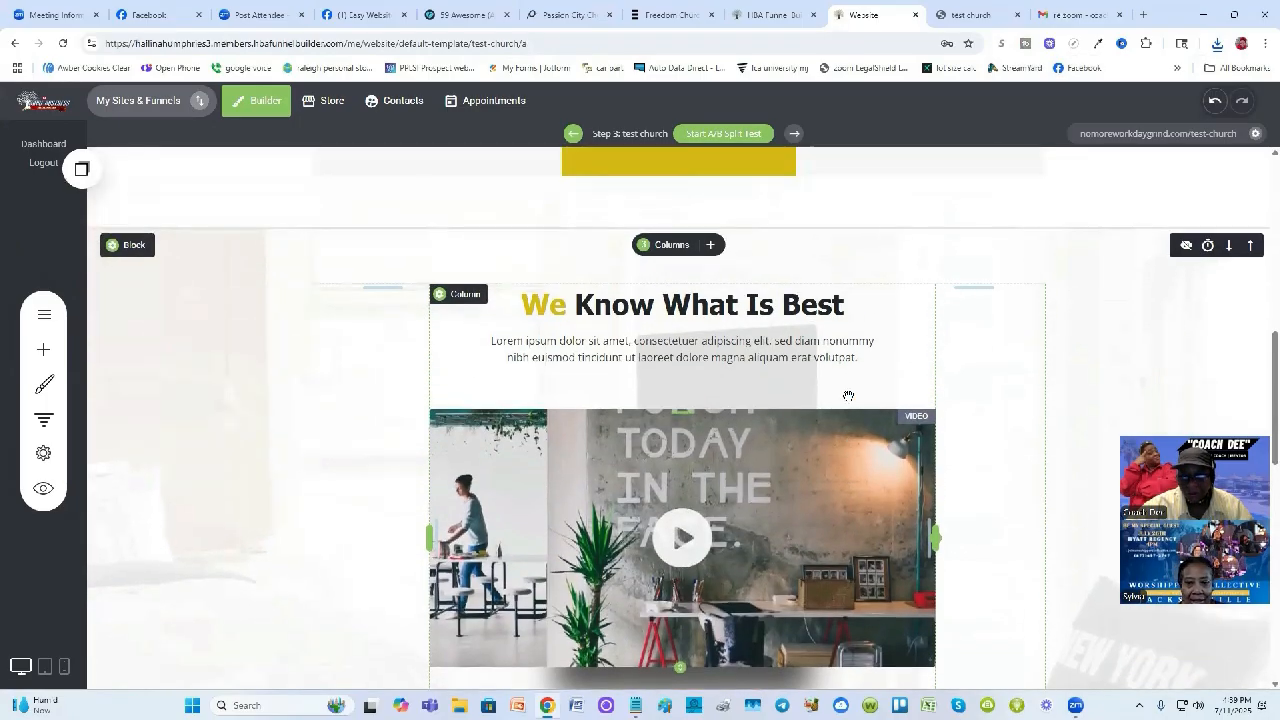
scroll(990, 381, "down", 1)
scroll(988, 380, "down", 1)
scroll(988, 380, "up", 1)
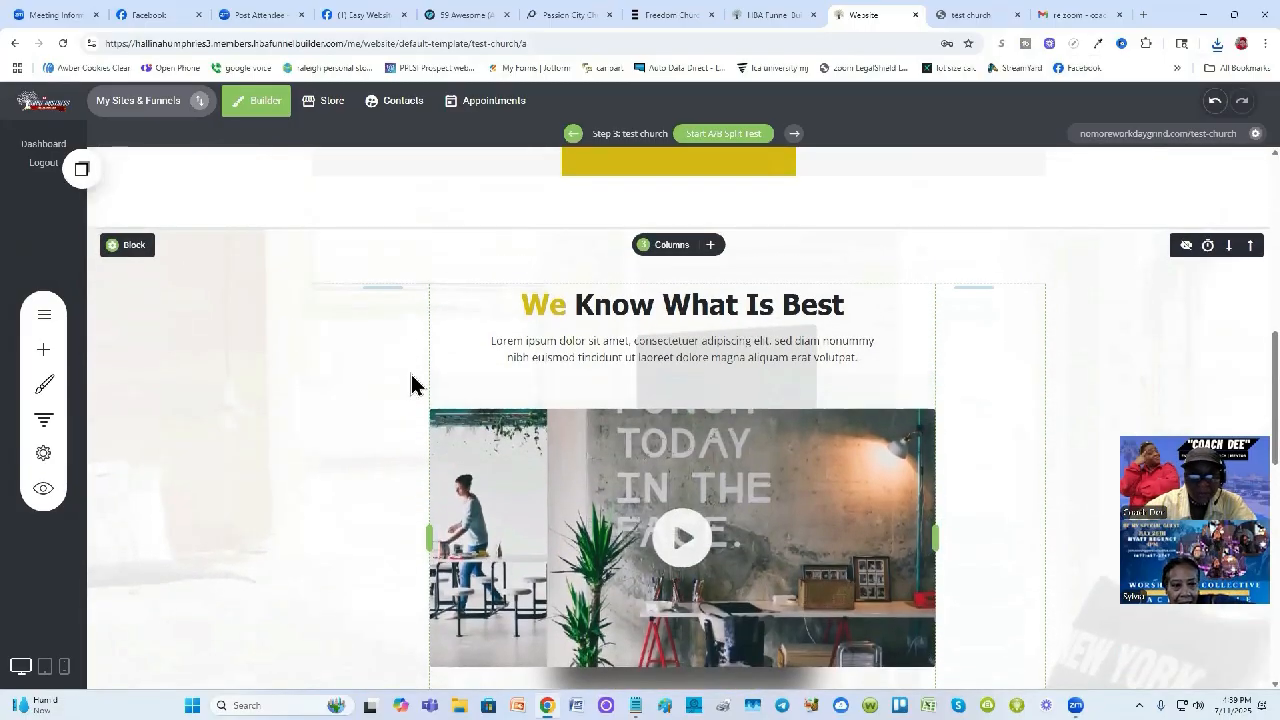
scroll(945, 390, "up", 4)
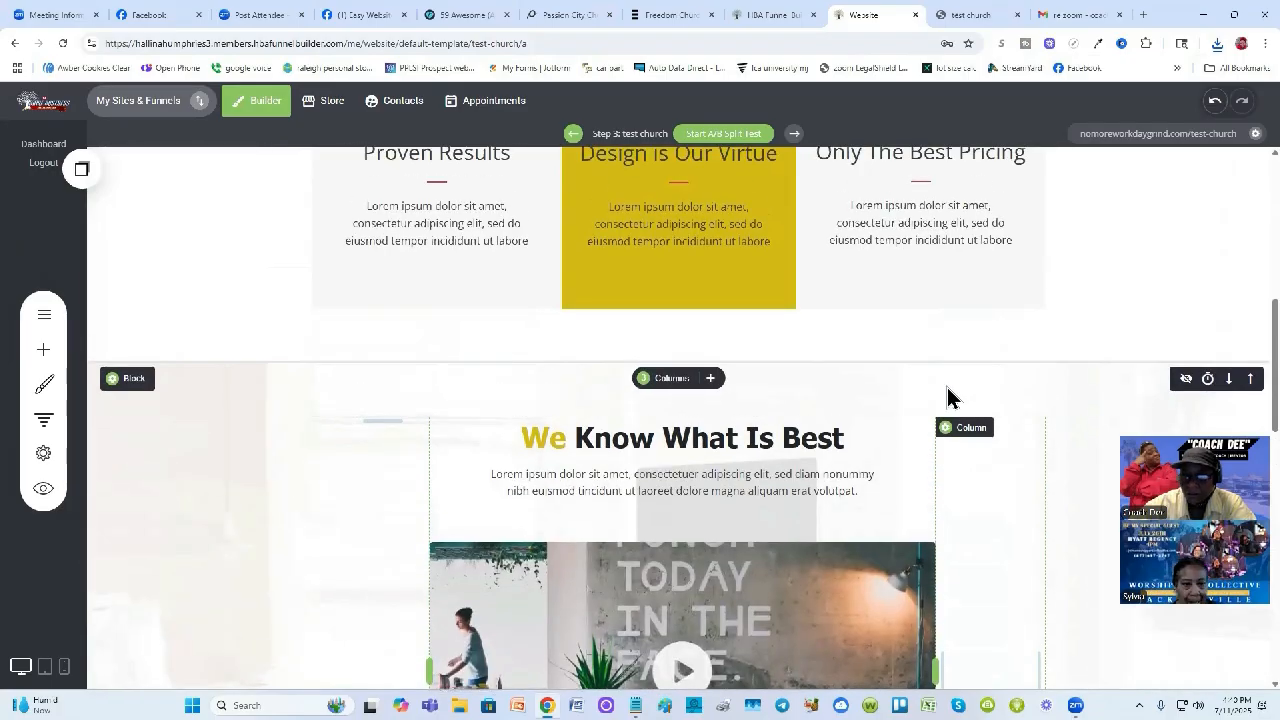
scroll(948, 392, "up", 1)
scroll(946, 386, "down", 2)
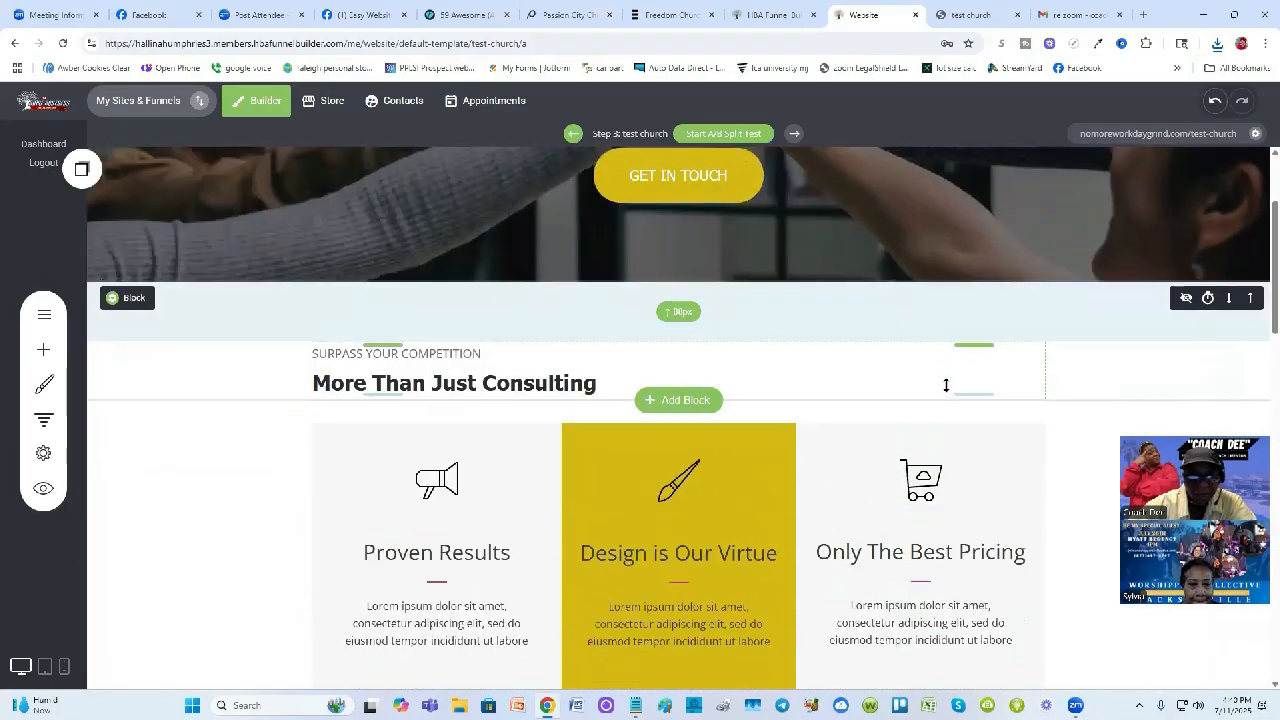
Try an image widget with the "COMING SOON" picture above the brush icon in the yellow column, then discard the change
left_click(43, 349)
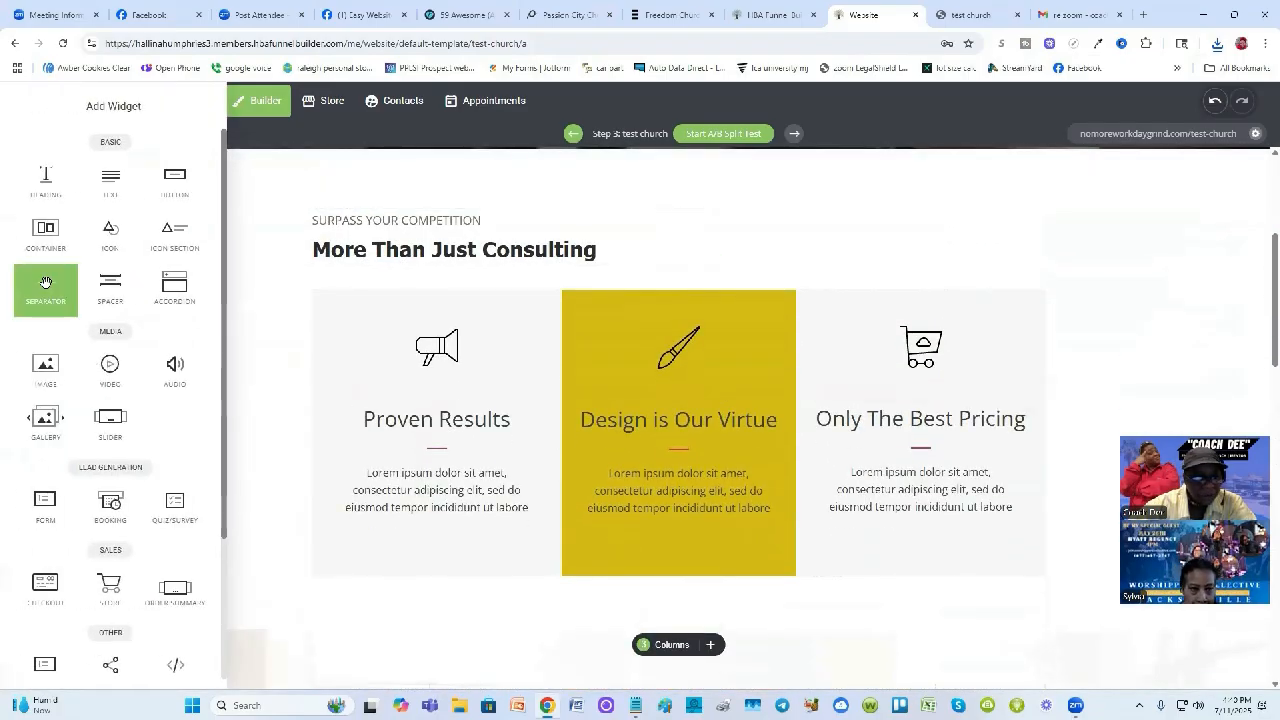
left_click_drag(43, 368, 700, 309)
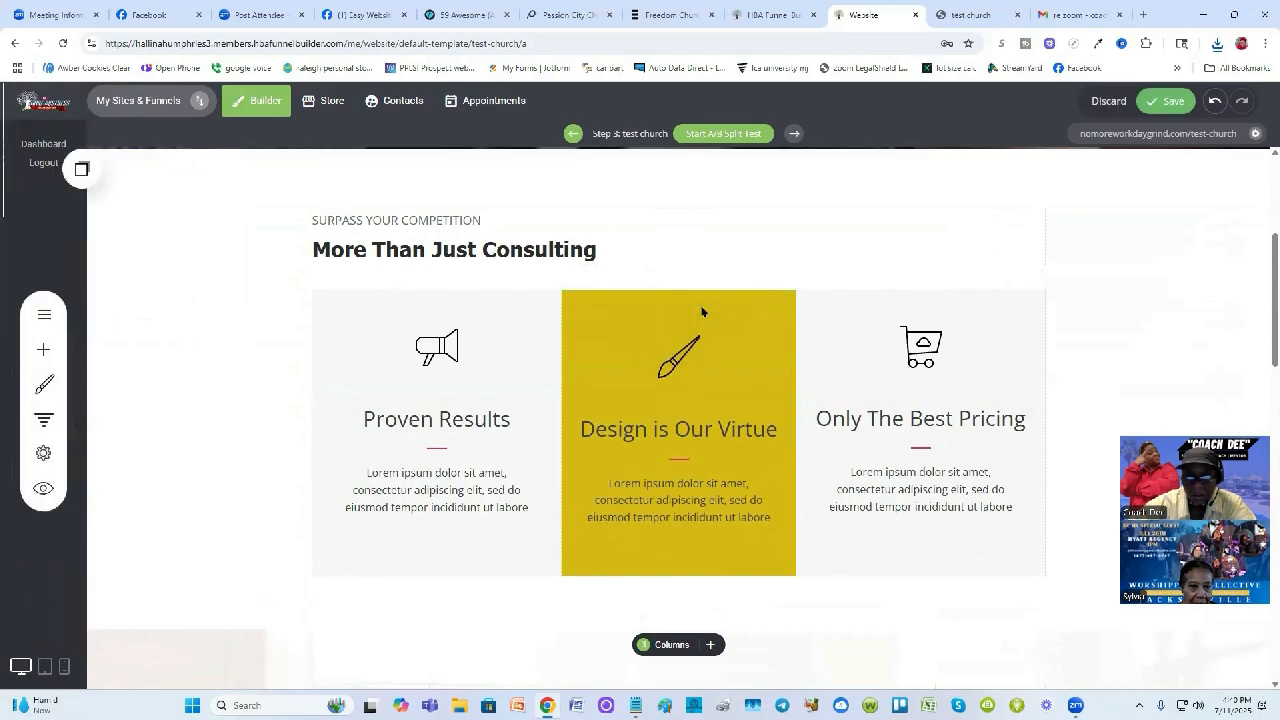
left_click(930, 338)
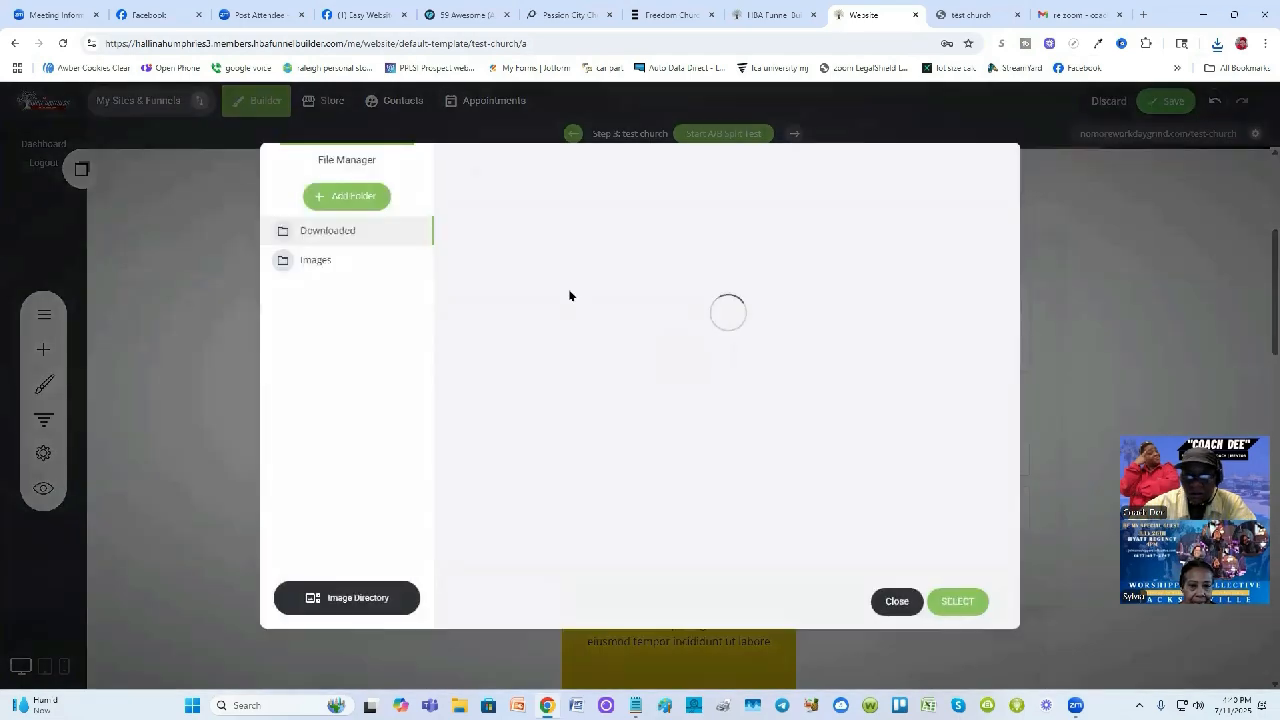
left_click(514, 229)
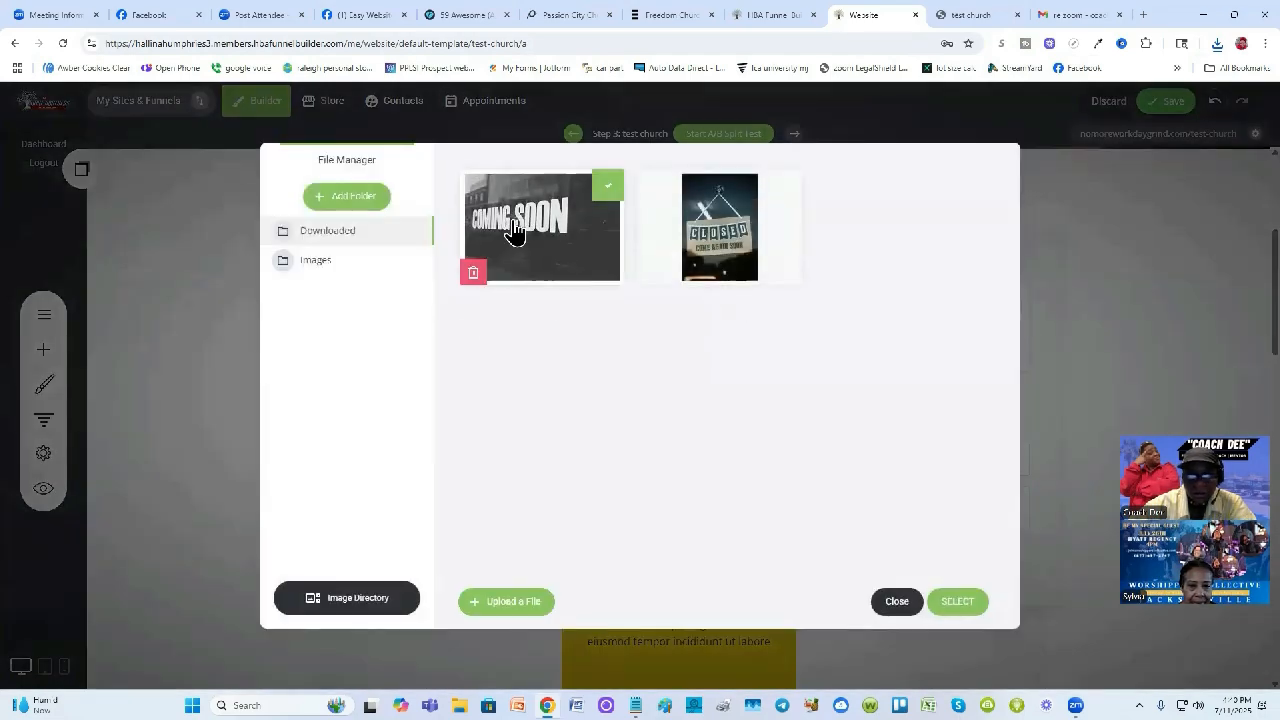
left_click(957, 602)
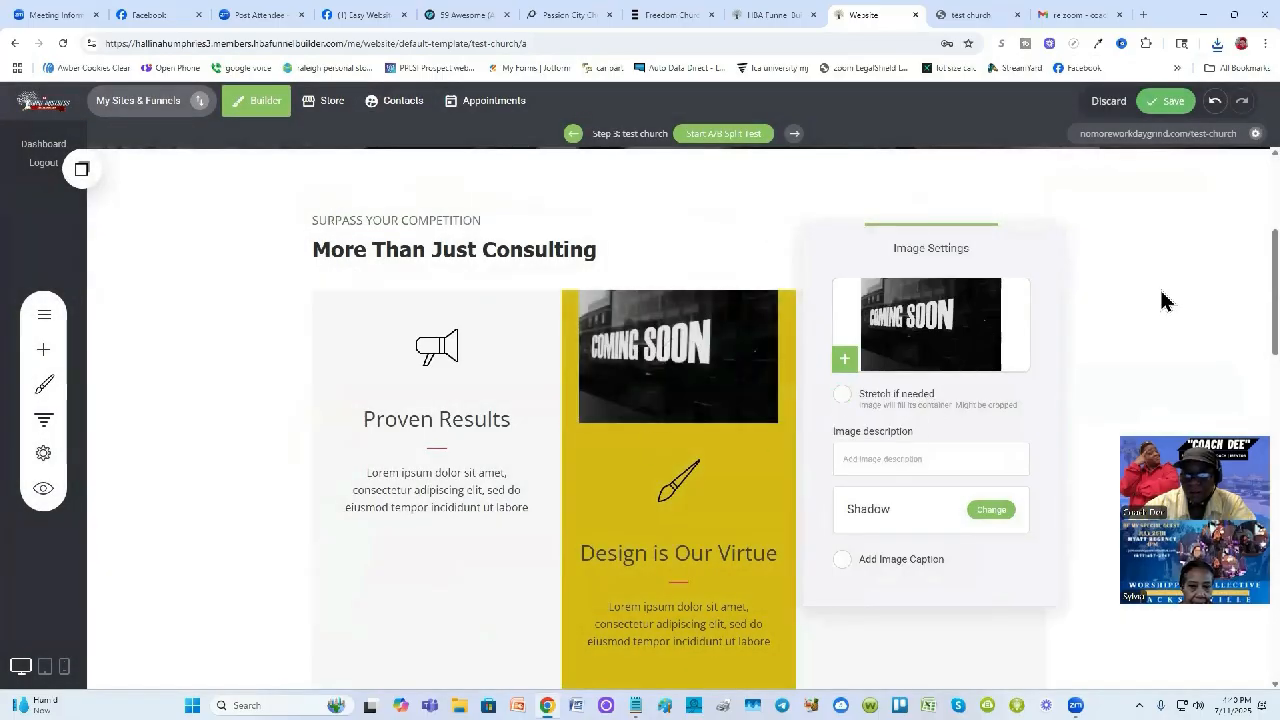
left_click(1160, 297)
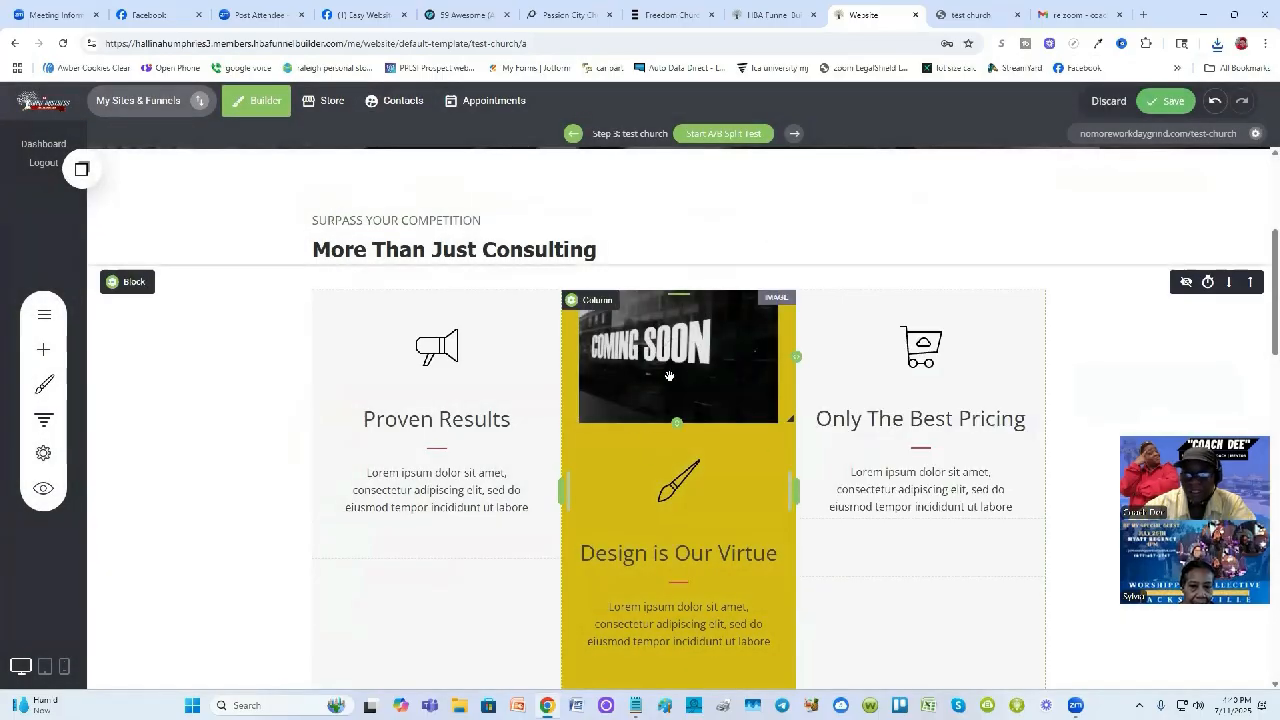
left_click(1106, 101)
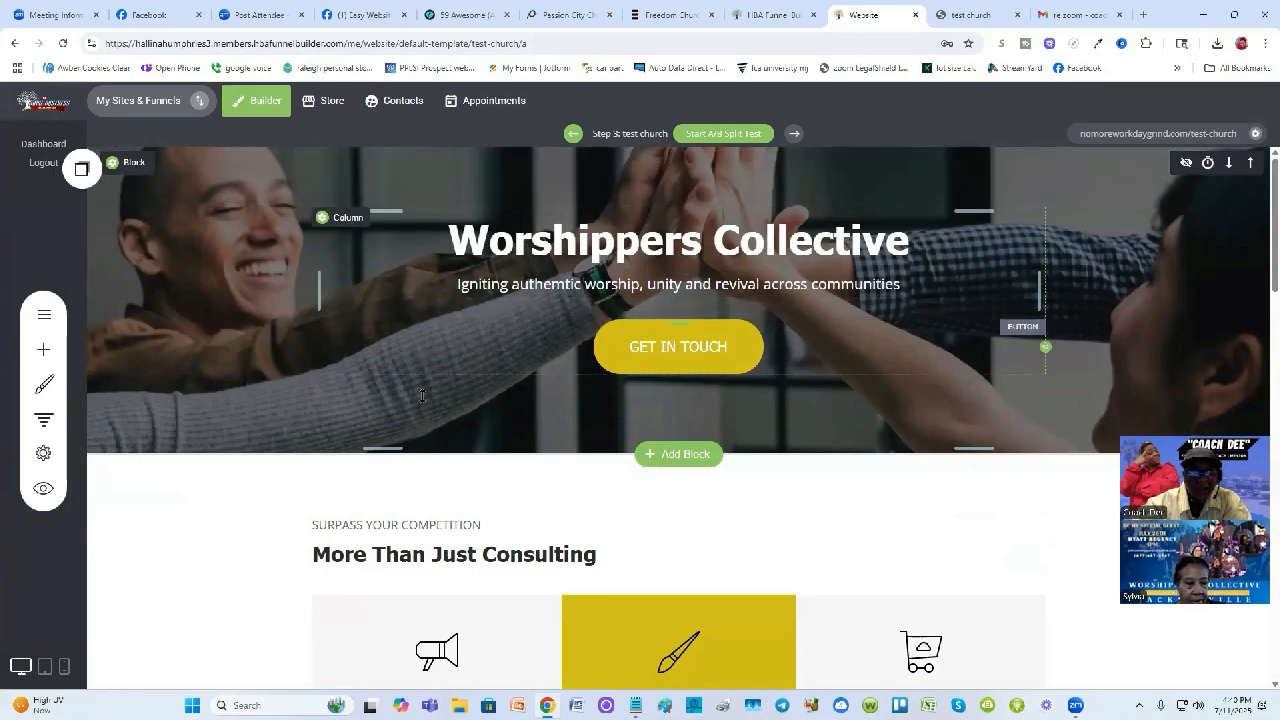
scroll(420, 420, "down", 10)
scroll(400, 450, "up", 10)
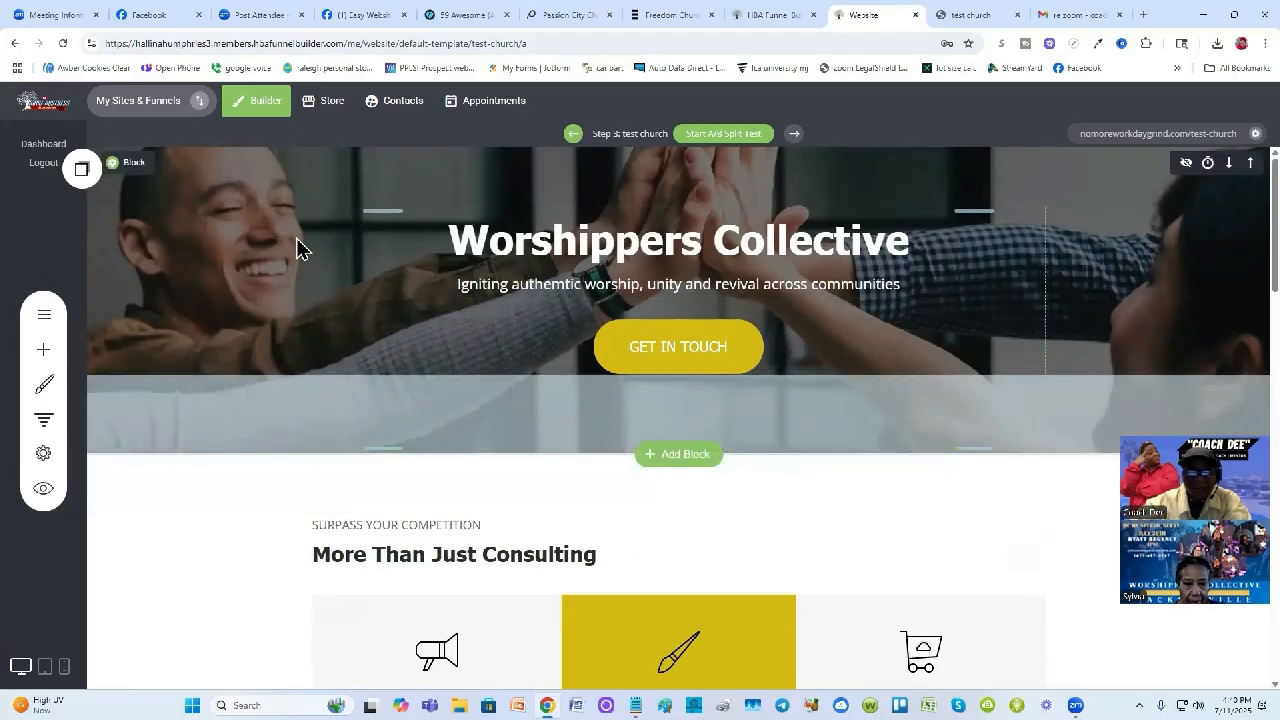
scroll(275, 575, "down", 3)
scroll(275, 574, "up", 3)
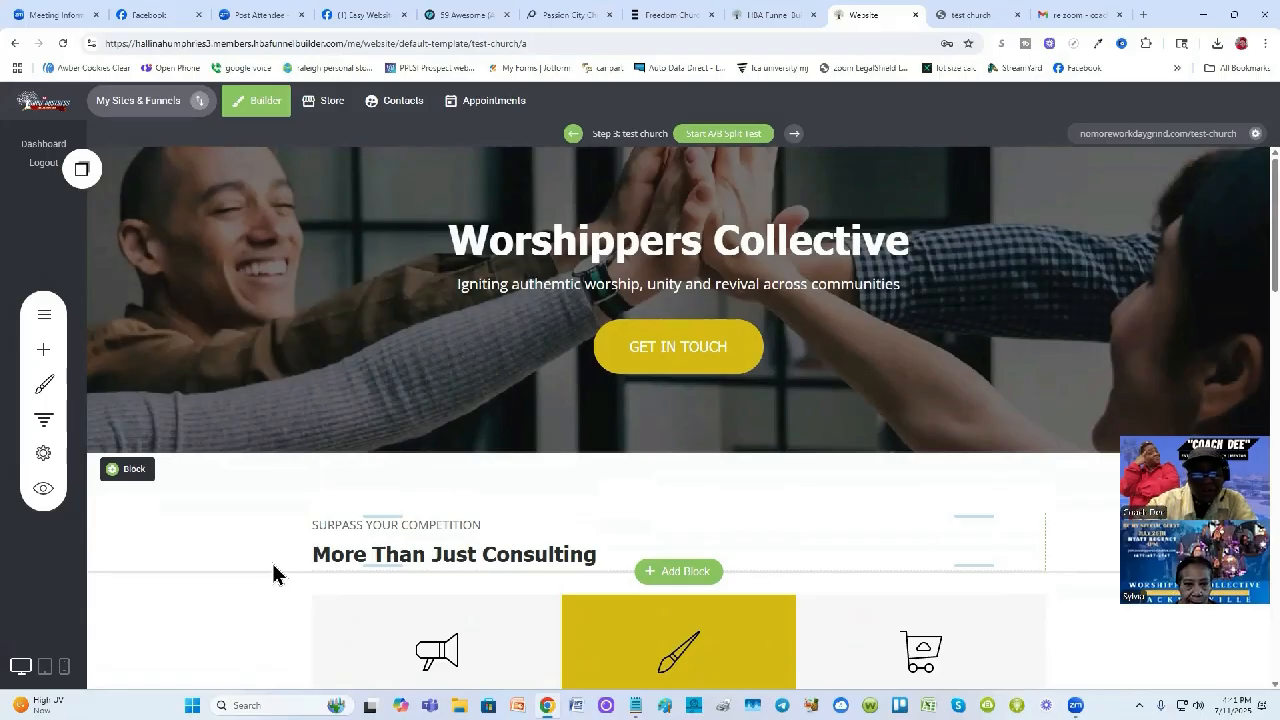
Open the hero block's container settings and bring up the file manager for its background image
mouse_move(131, 175)
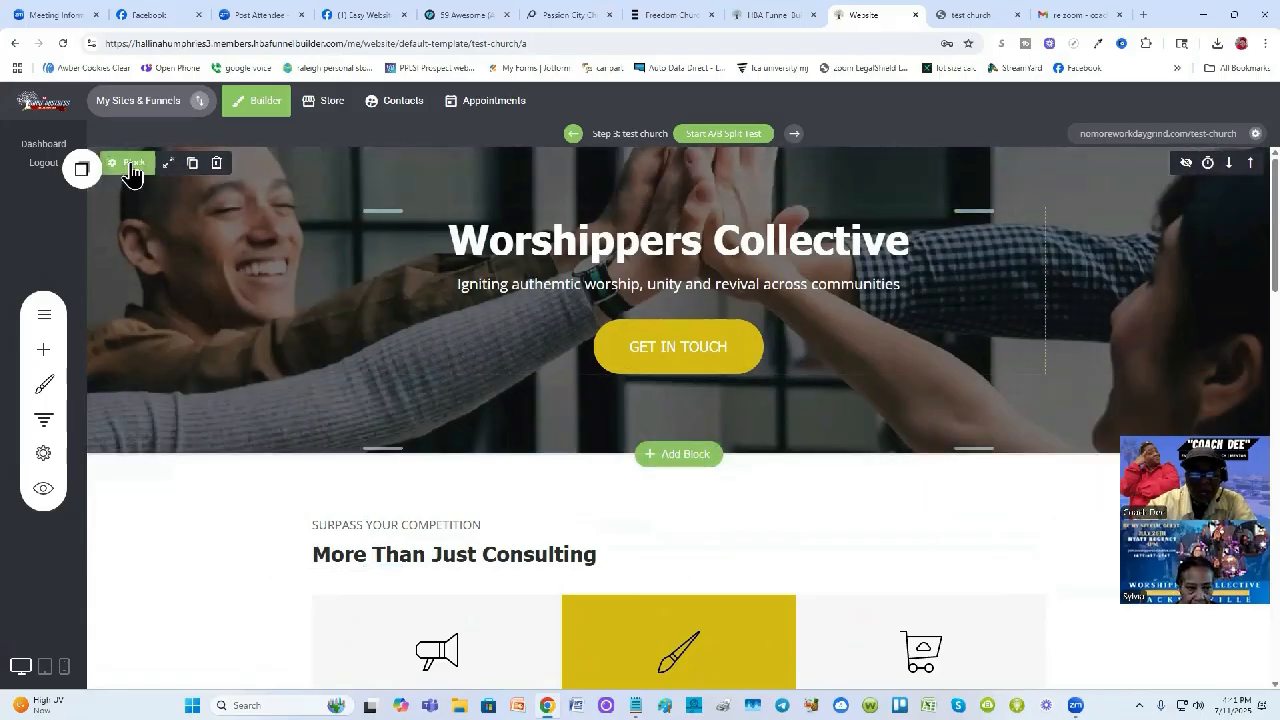
left_click(131, 172)
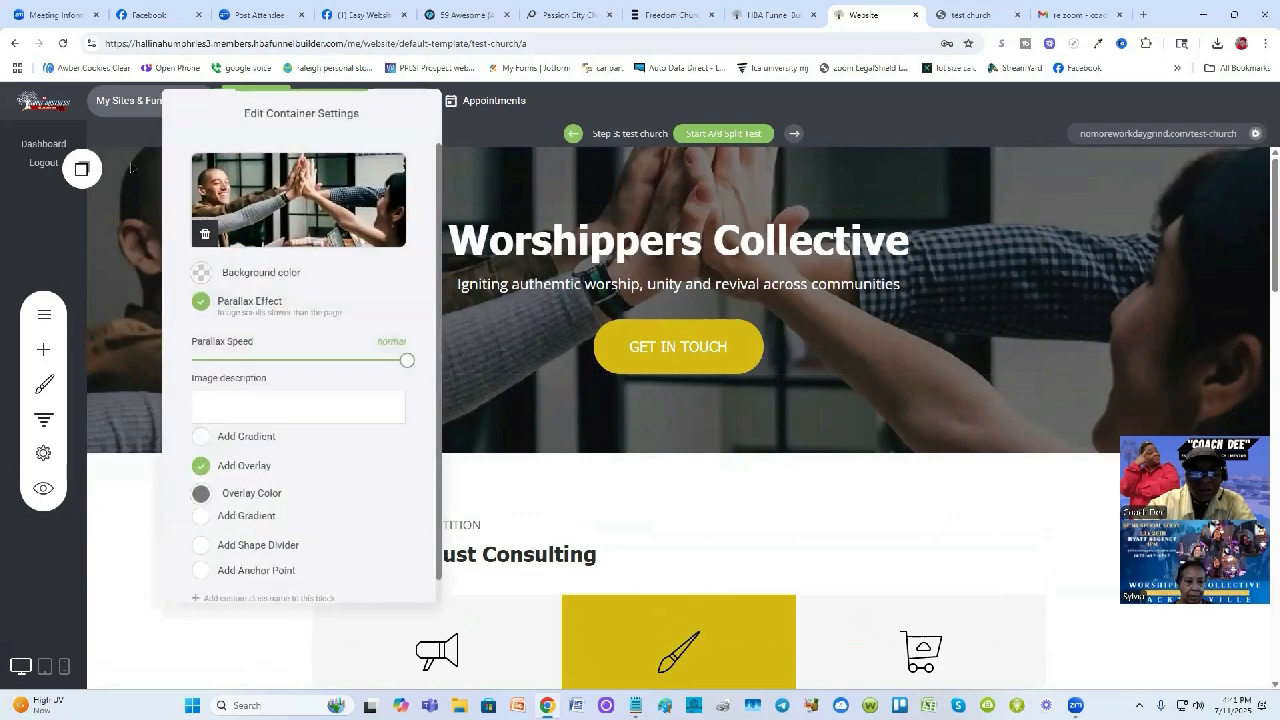
left_click(305, 207)
left_click(280, 232)
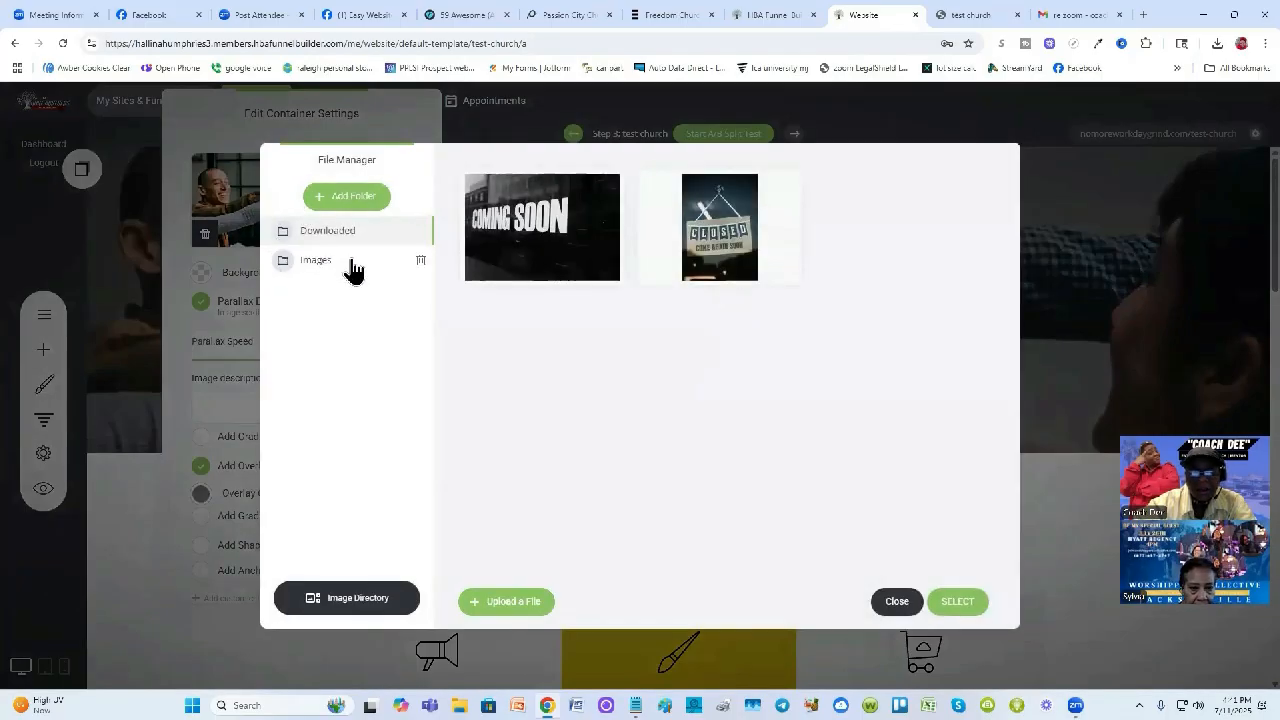
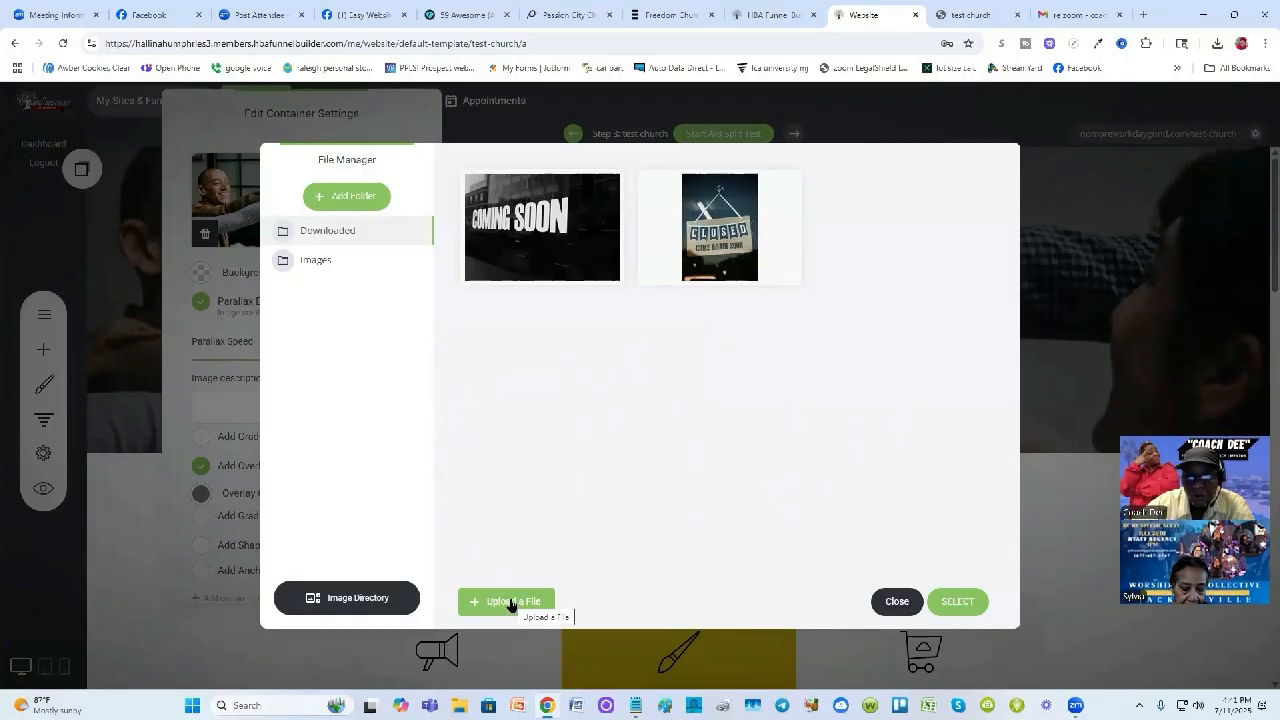
Search the Unsplash image directory for "church", browse the pictures, then clear the search and close the file manager
left_click(342, 604)
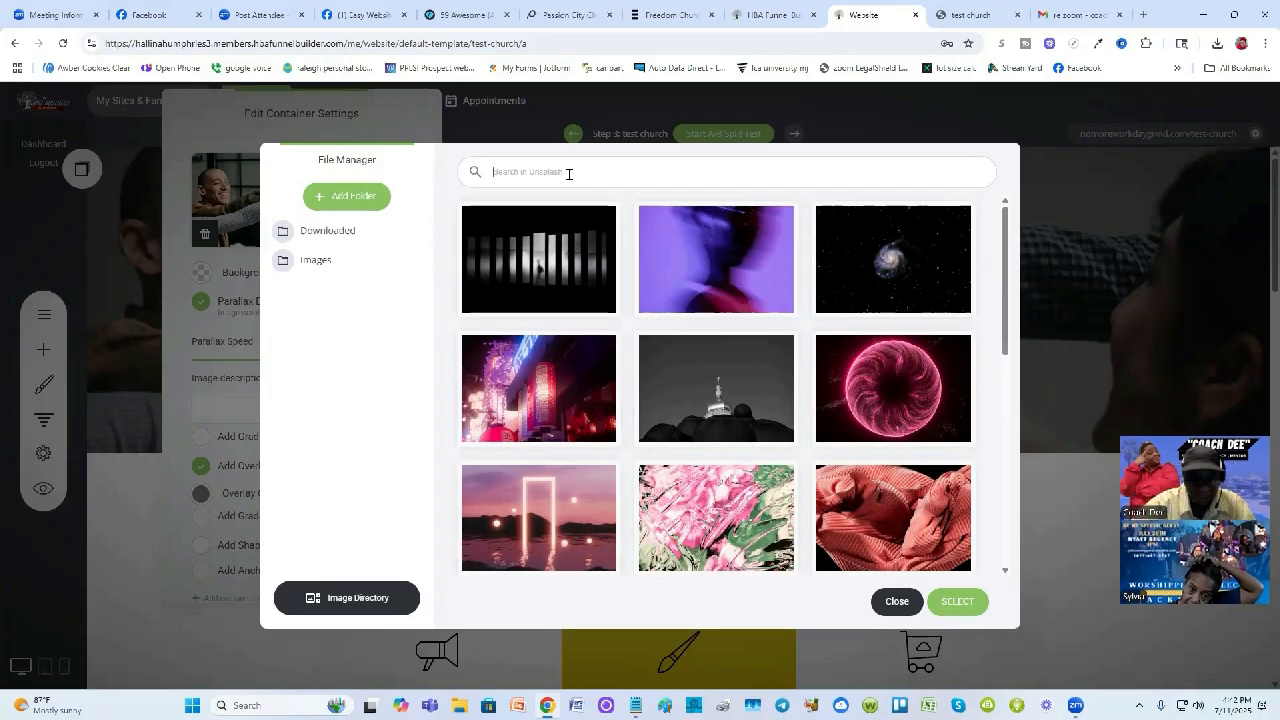
type("church")
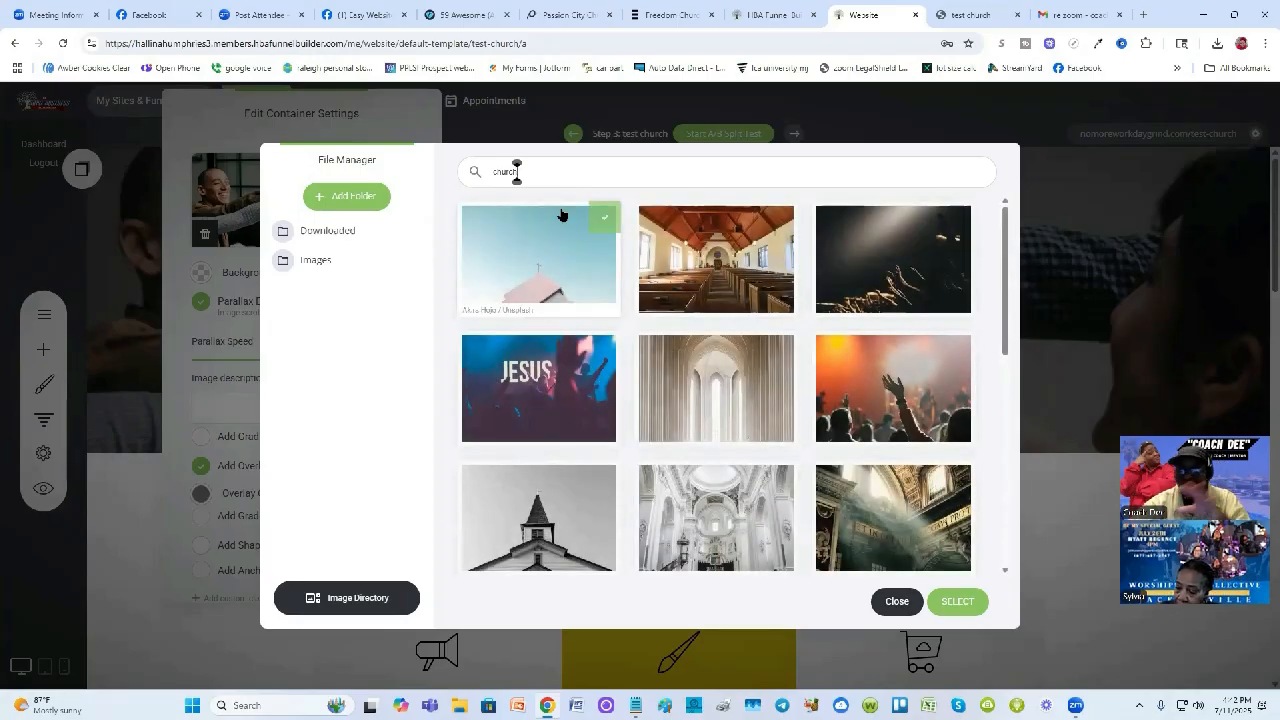
scroll(586, 330, "down", 5)
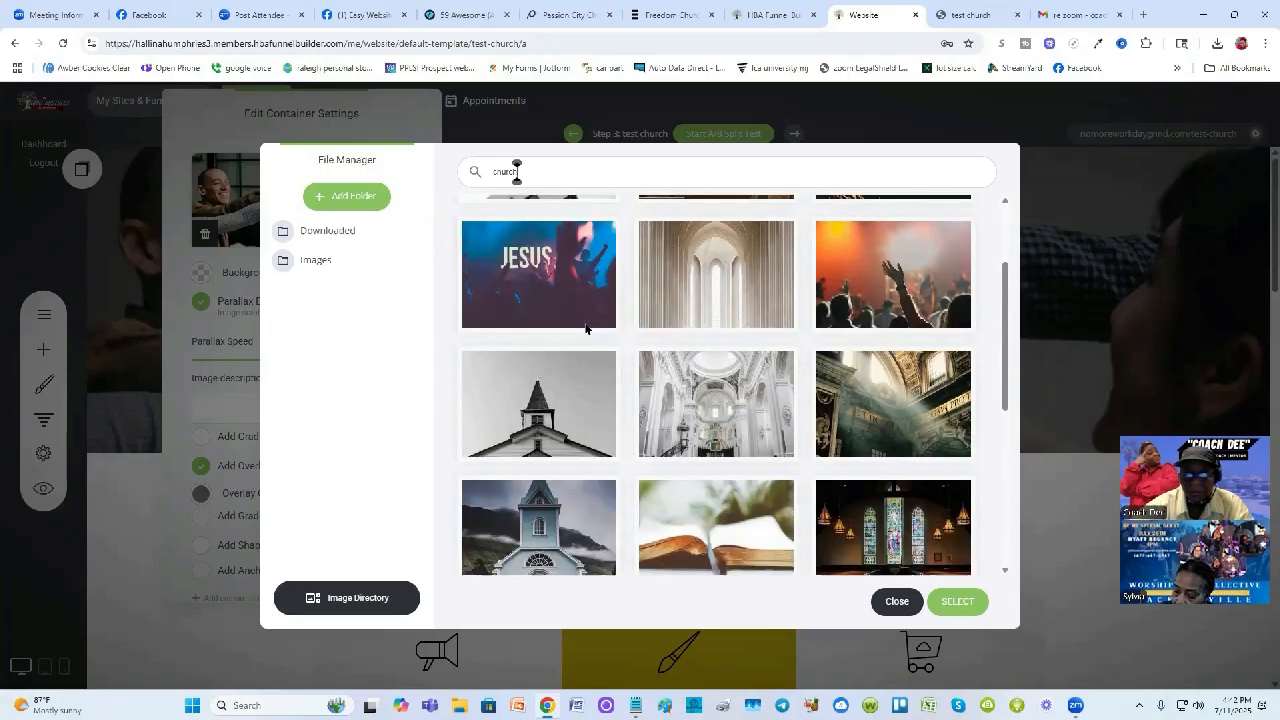
scroll(643, 365, "up", 5)
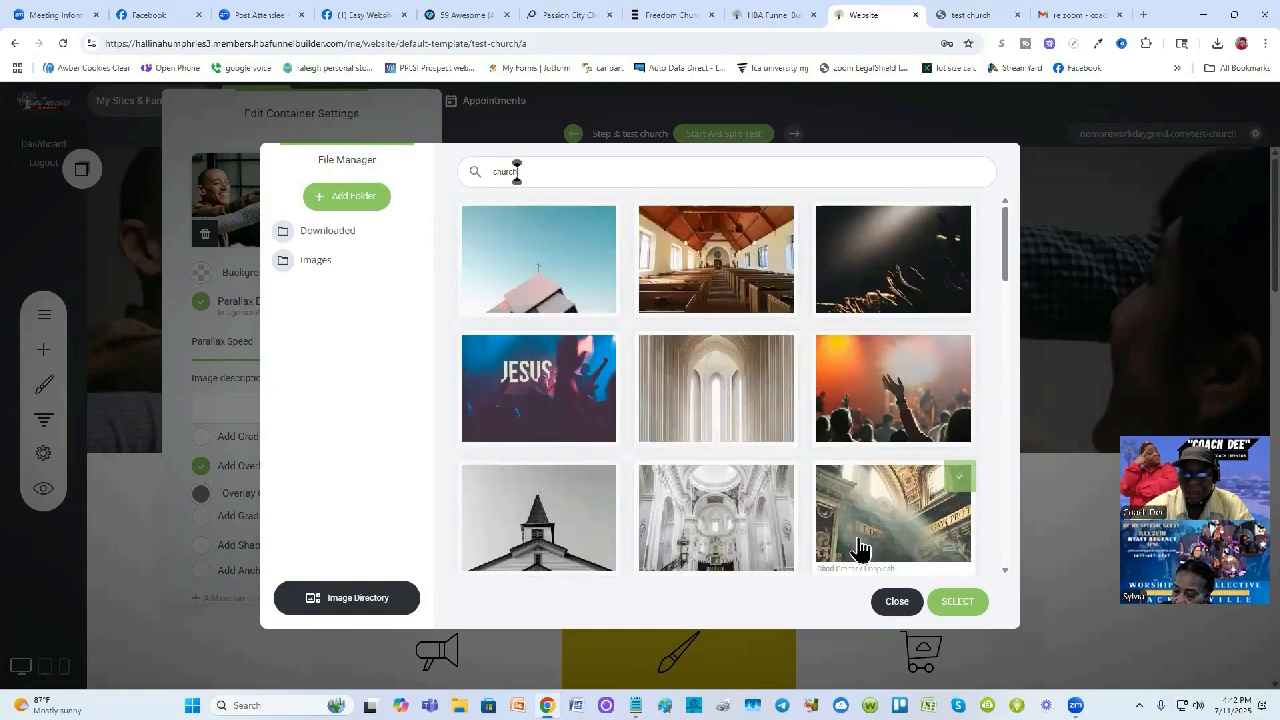
key("BackSpace")
key("BackSpace")
key("BackSpace")
key("BackSpace")
key("BackSpace")
key("BackSpace")
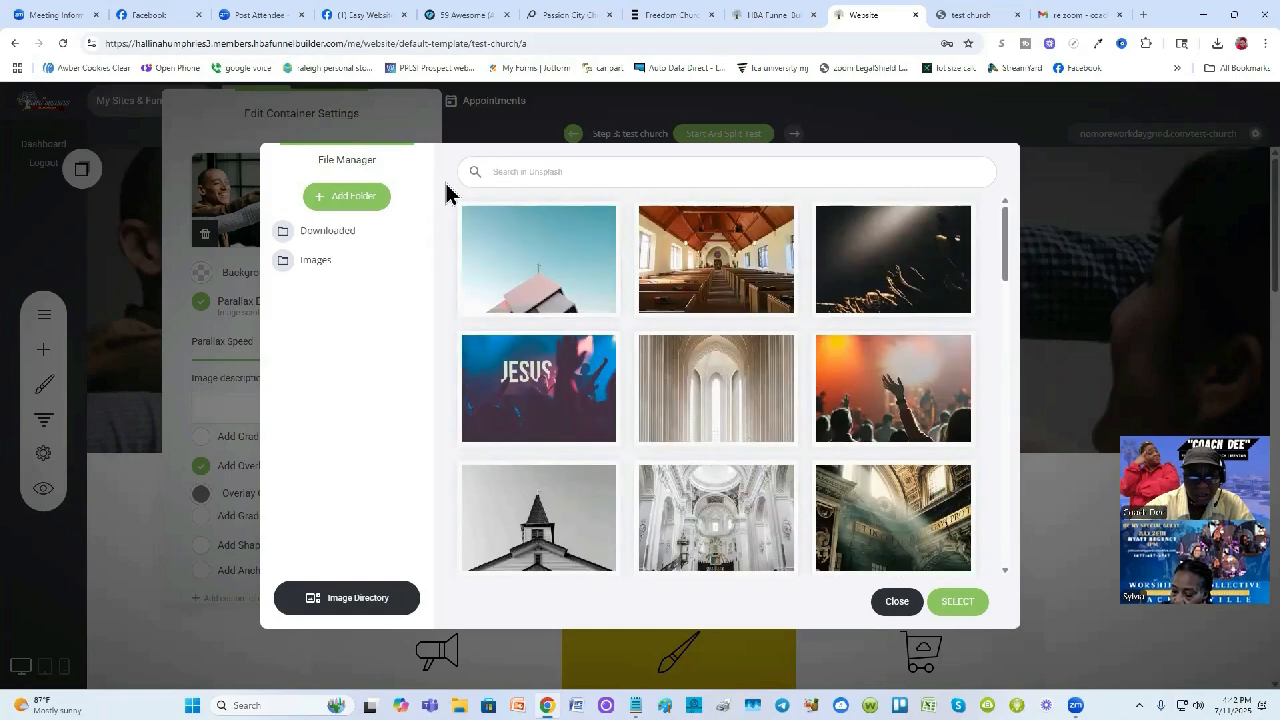
left_click(897, 601)
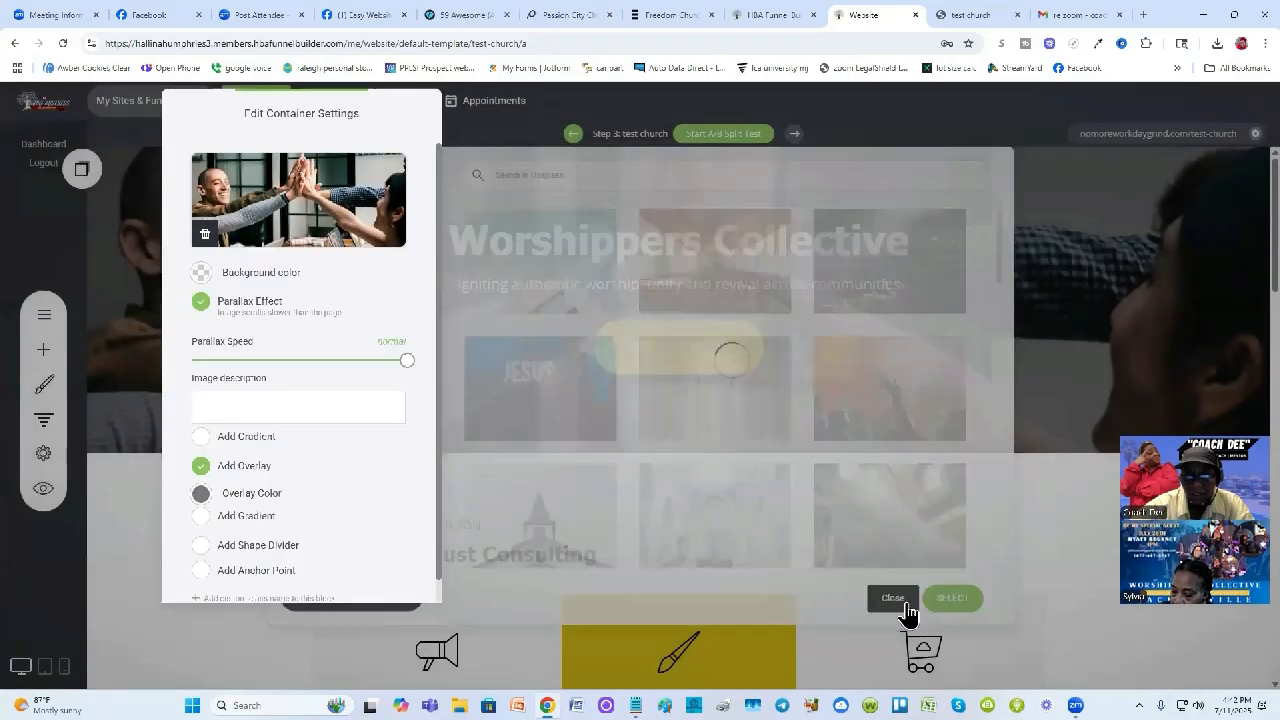
Reopen the file manager for the hero background image and upload WCJAX PostAD.PNG from Downloads to the Downloaded folder
left_click(380, 238)
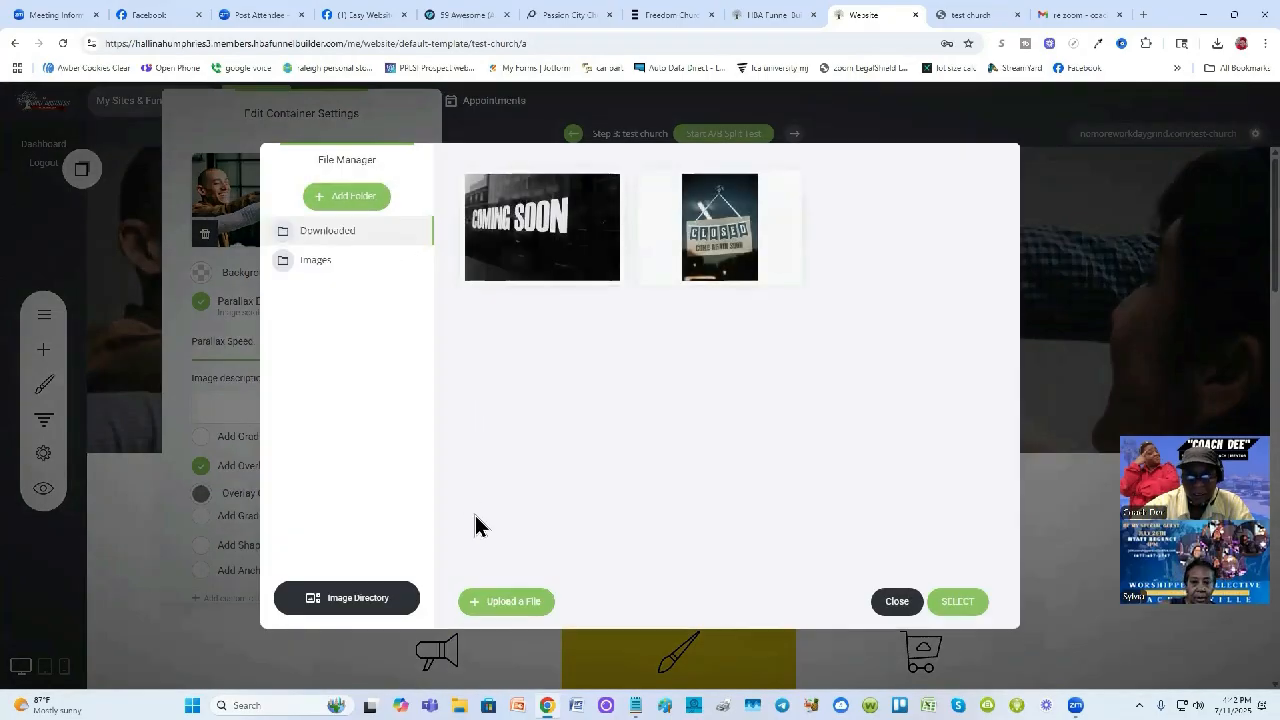
left_click(508, 601)
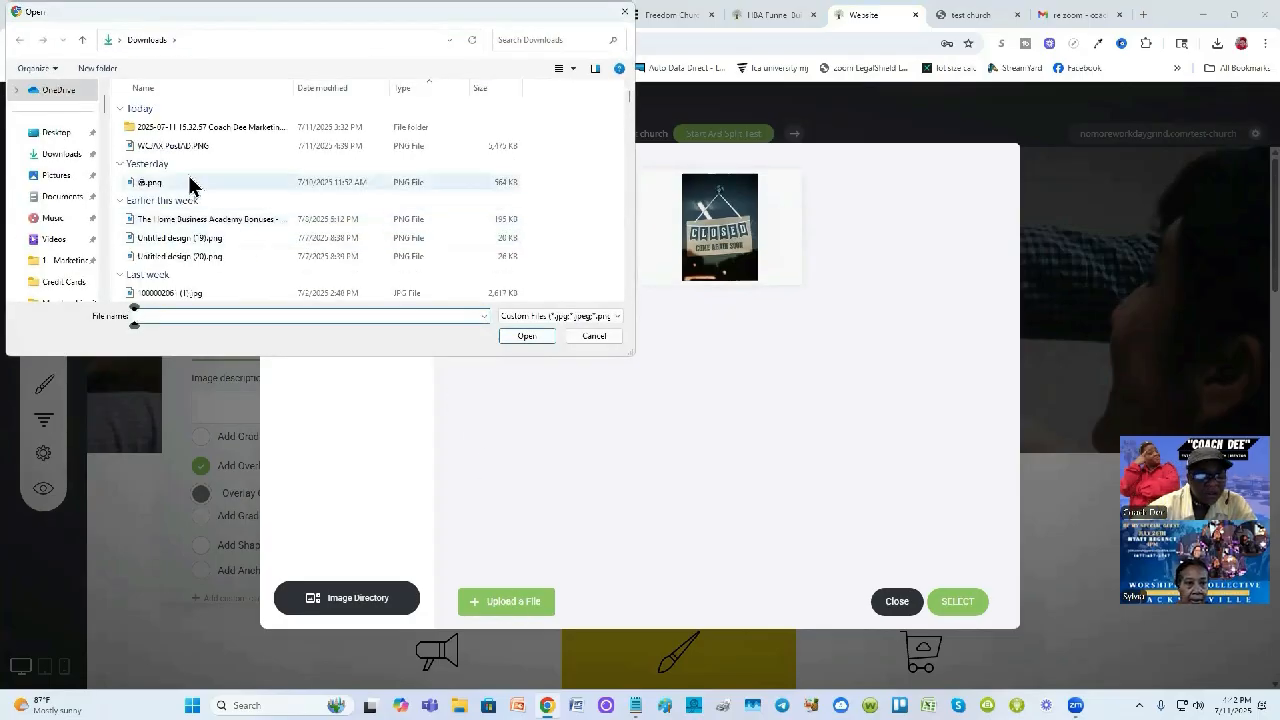
double_click(192, 150)
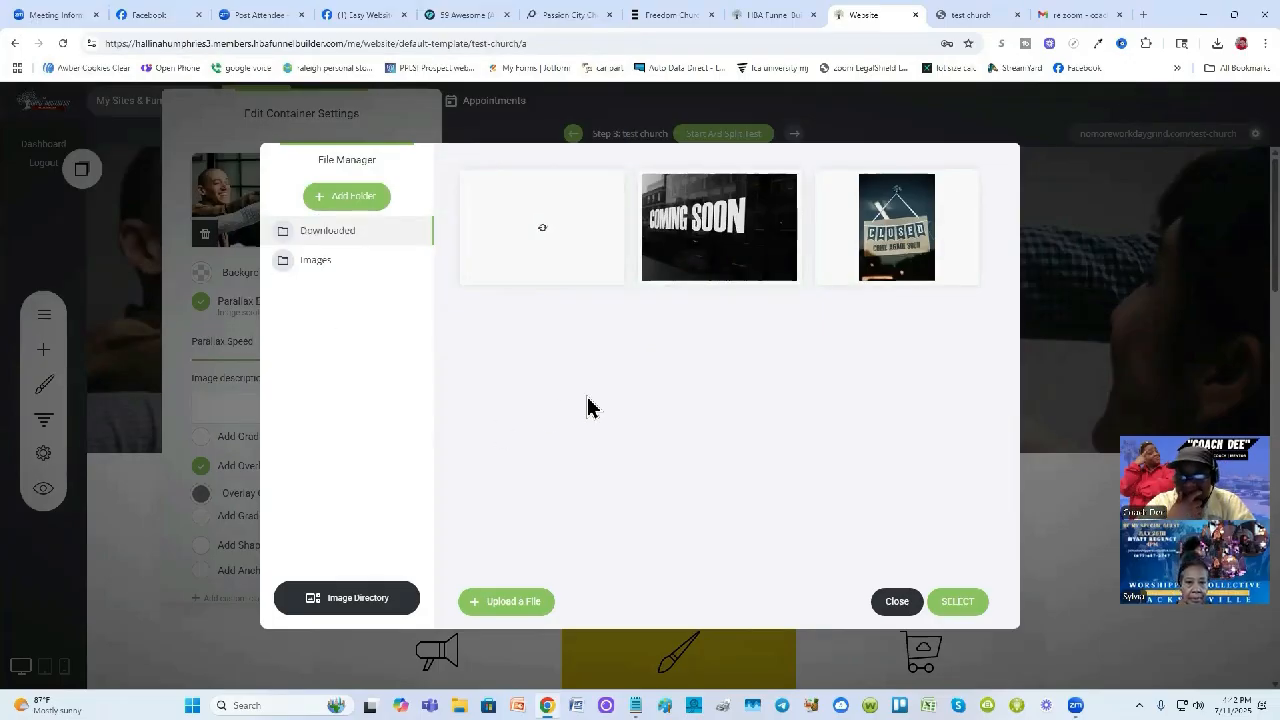
mouse_move(553, 258)
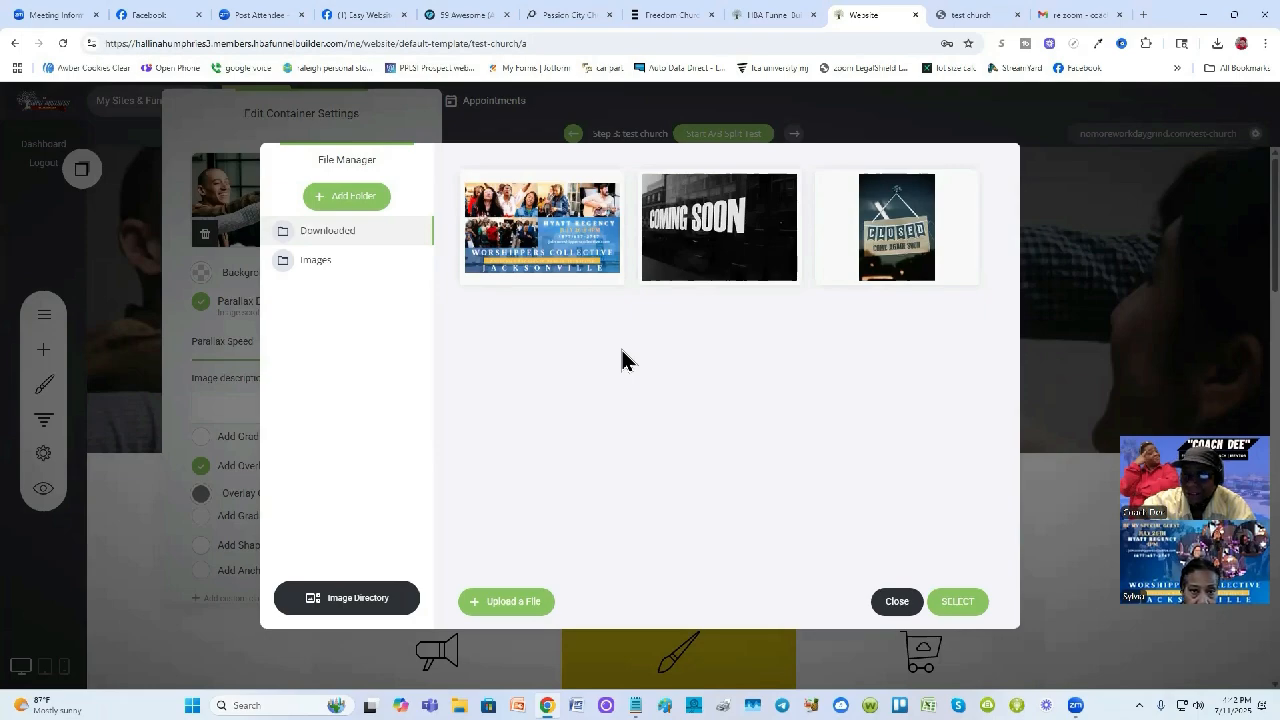
mouse_move(600, 205)
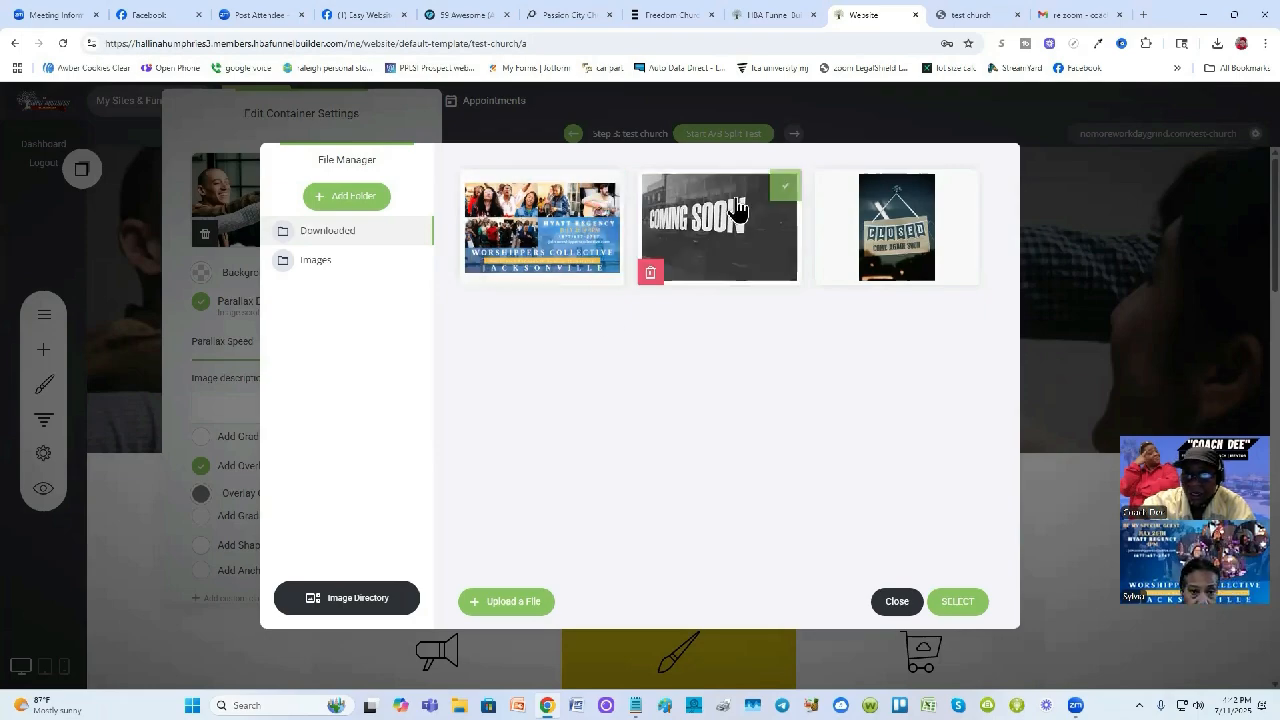
mouse_move(895, 235)
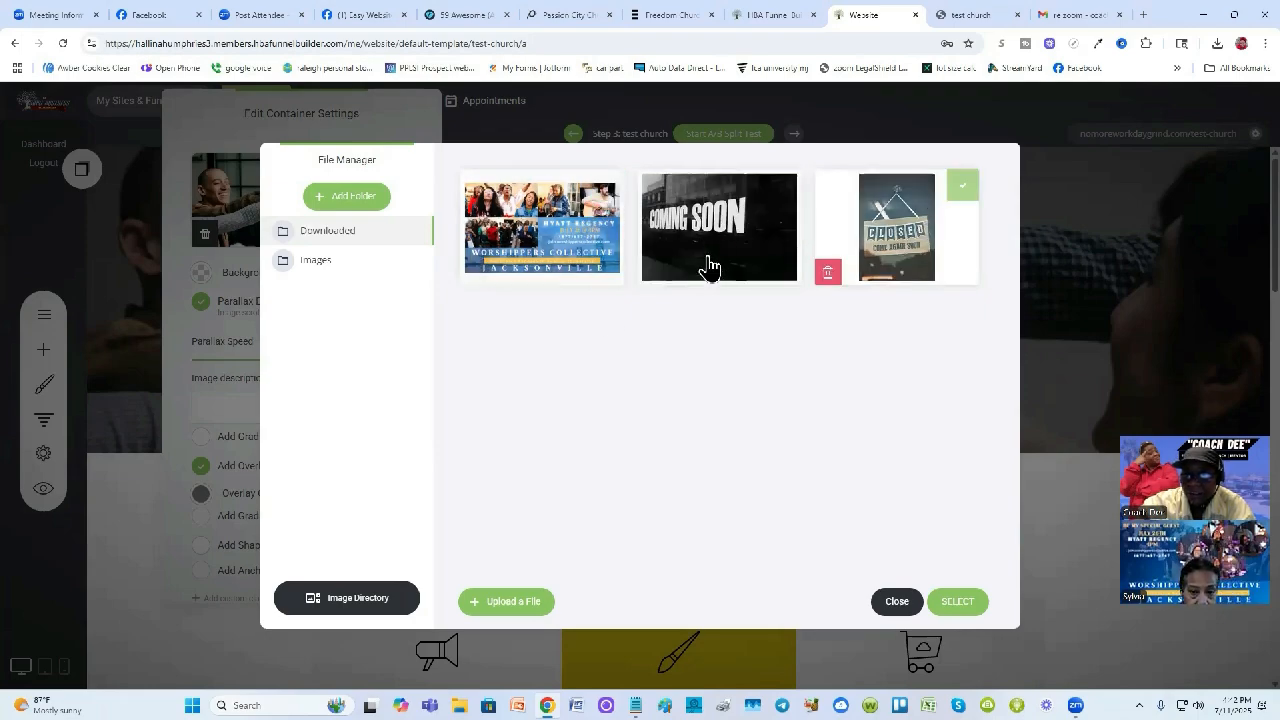
Use the uploaded Worshippers Collective artwork from the Downloaded folder as the hero block's background image
left_click(607, 185)
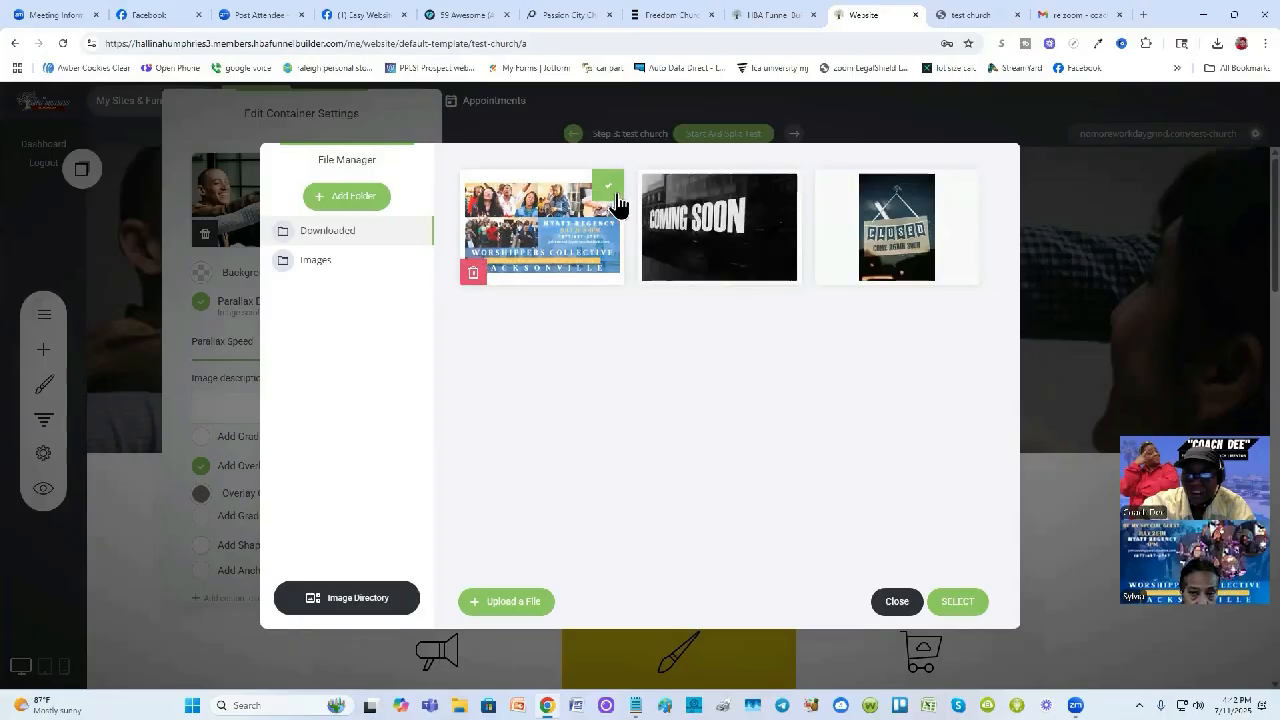
left_click(962, 602)
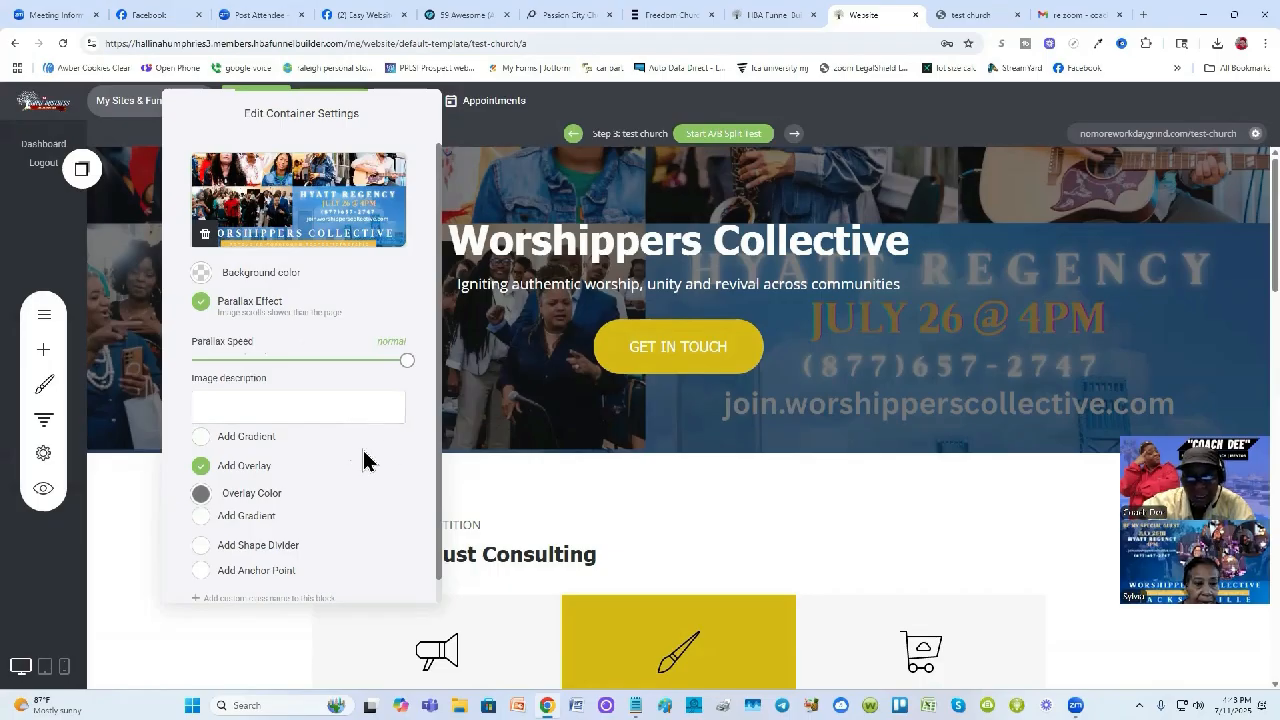
Turn off the overlay on the hero background image and save the page
left_click(201, 494)
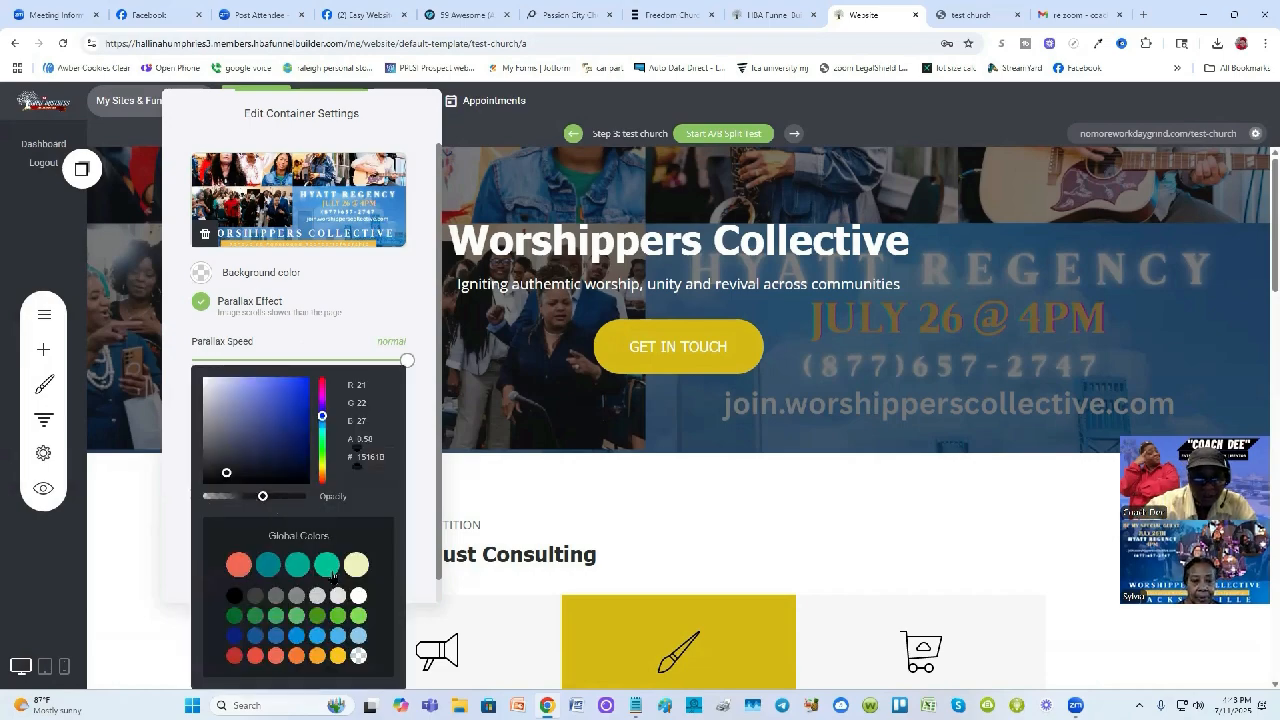
left_click(418, 318)
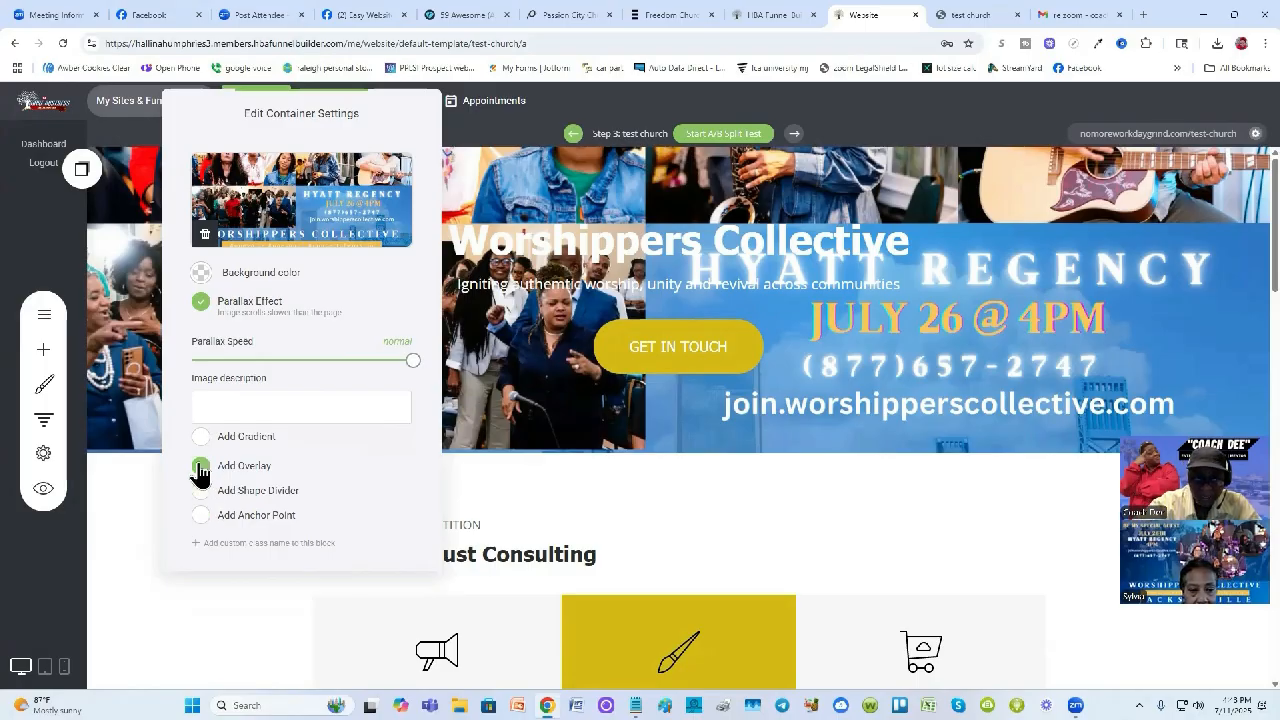
left_click(863, 510)
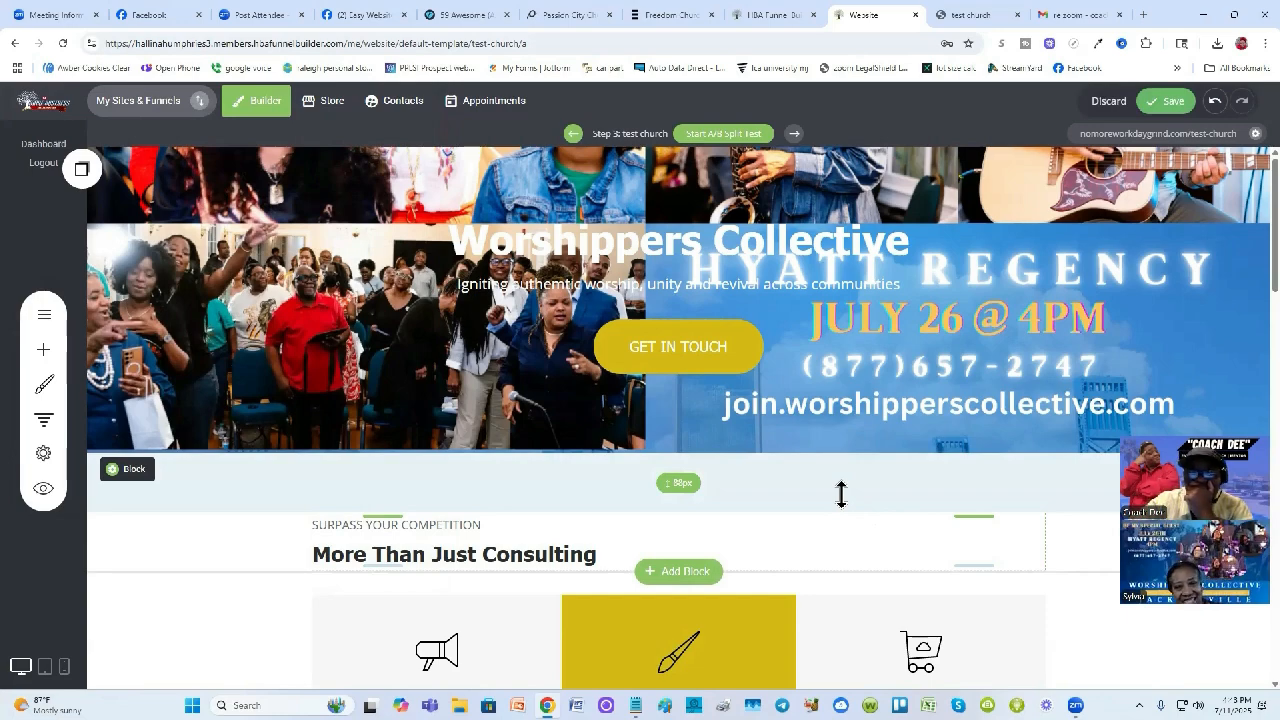
left_click(1170, 104)
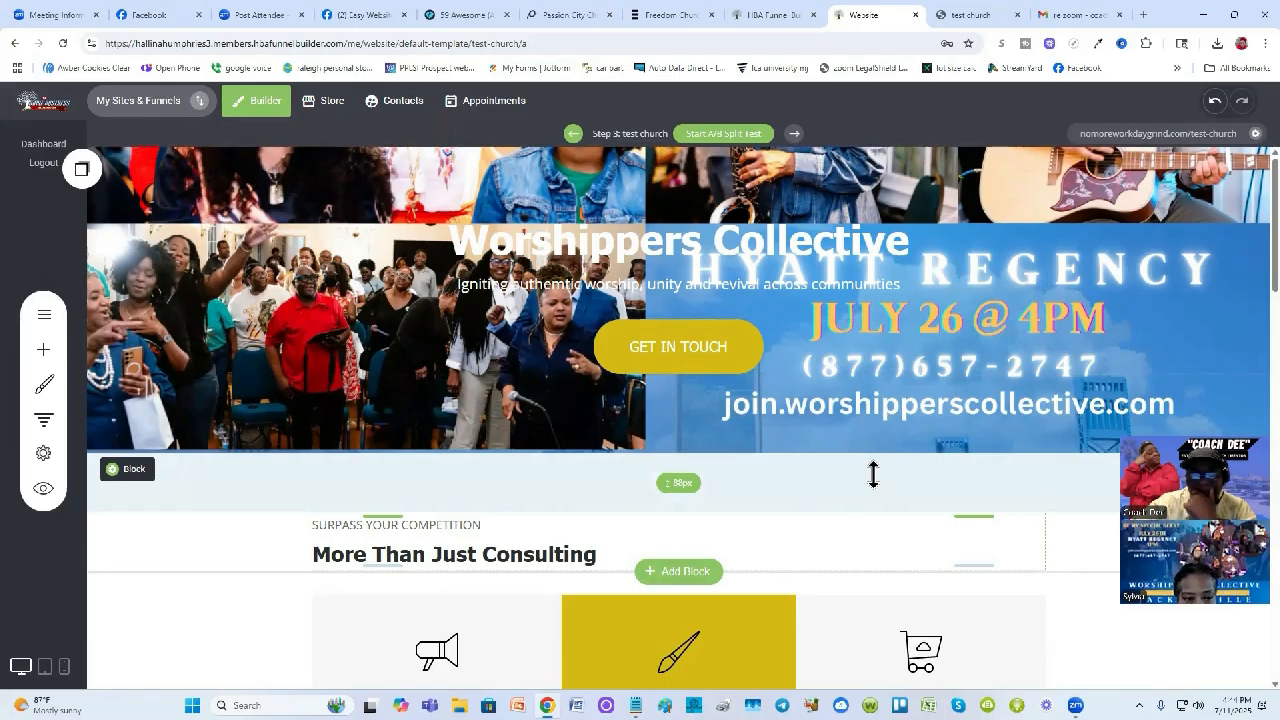
left_click_drag(873, 475, 873, 388)
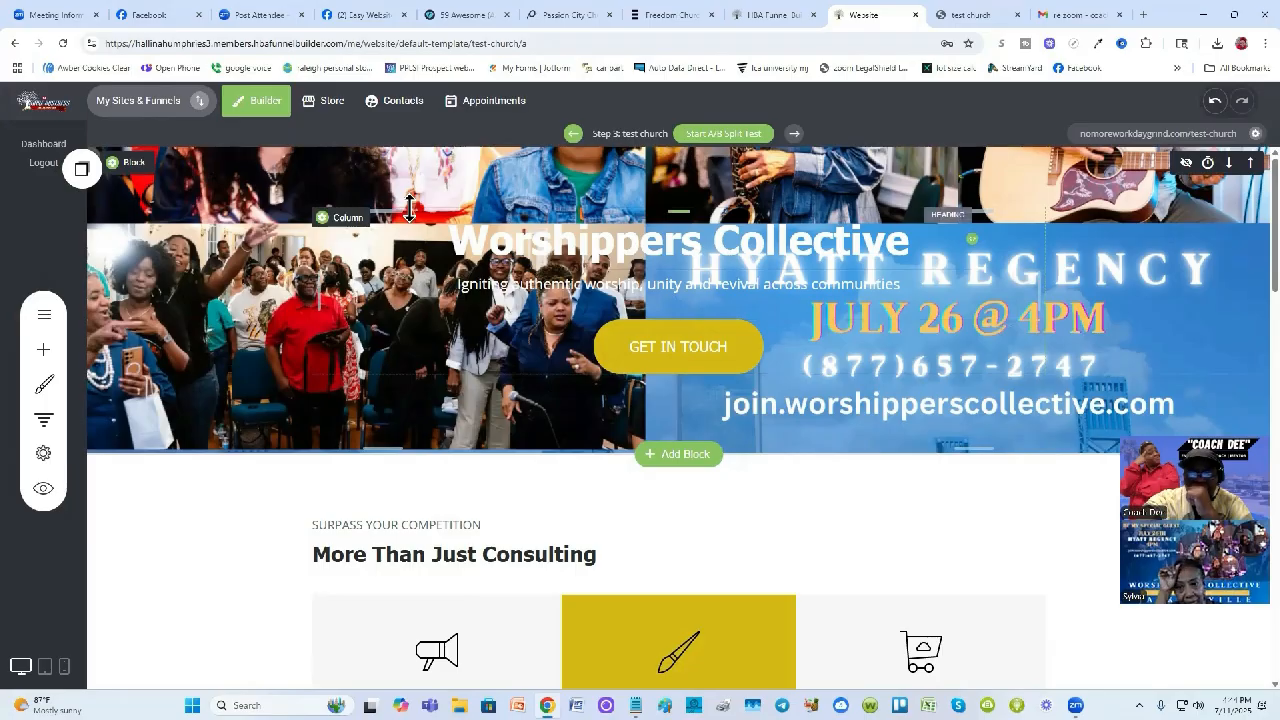
left_click(136, 167)
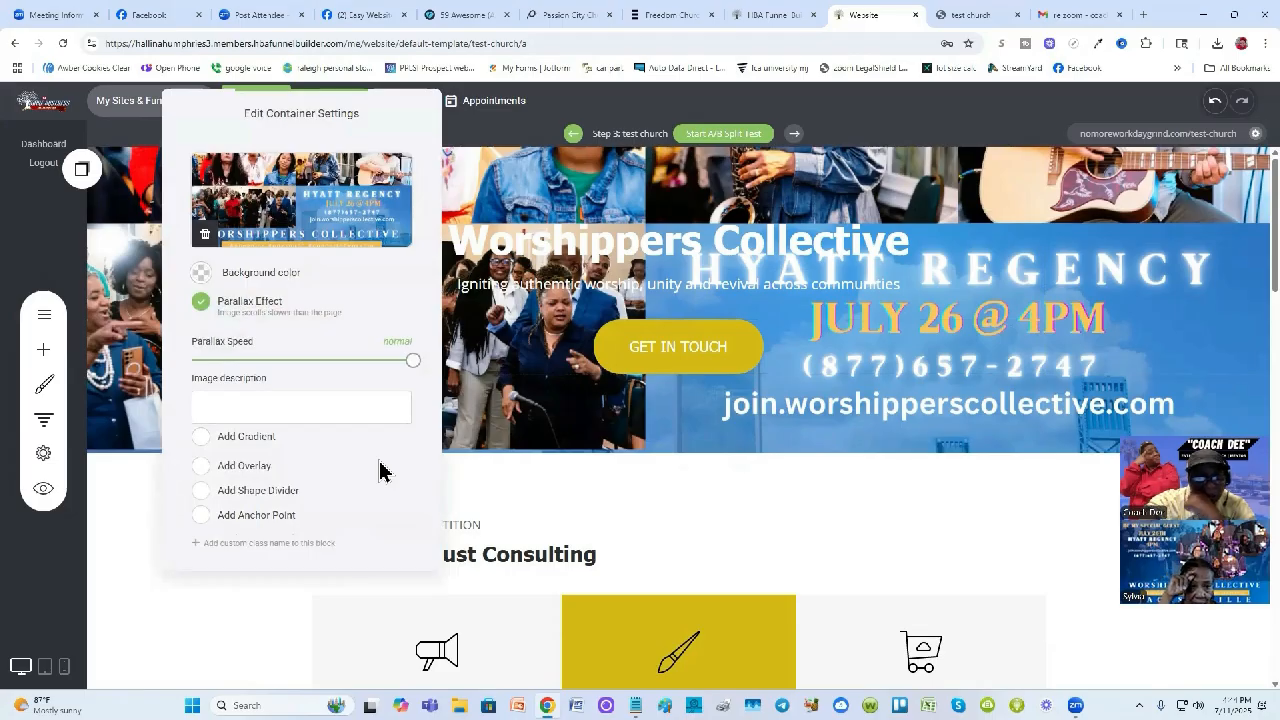
left_click(523, 261)
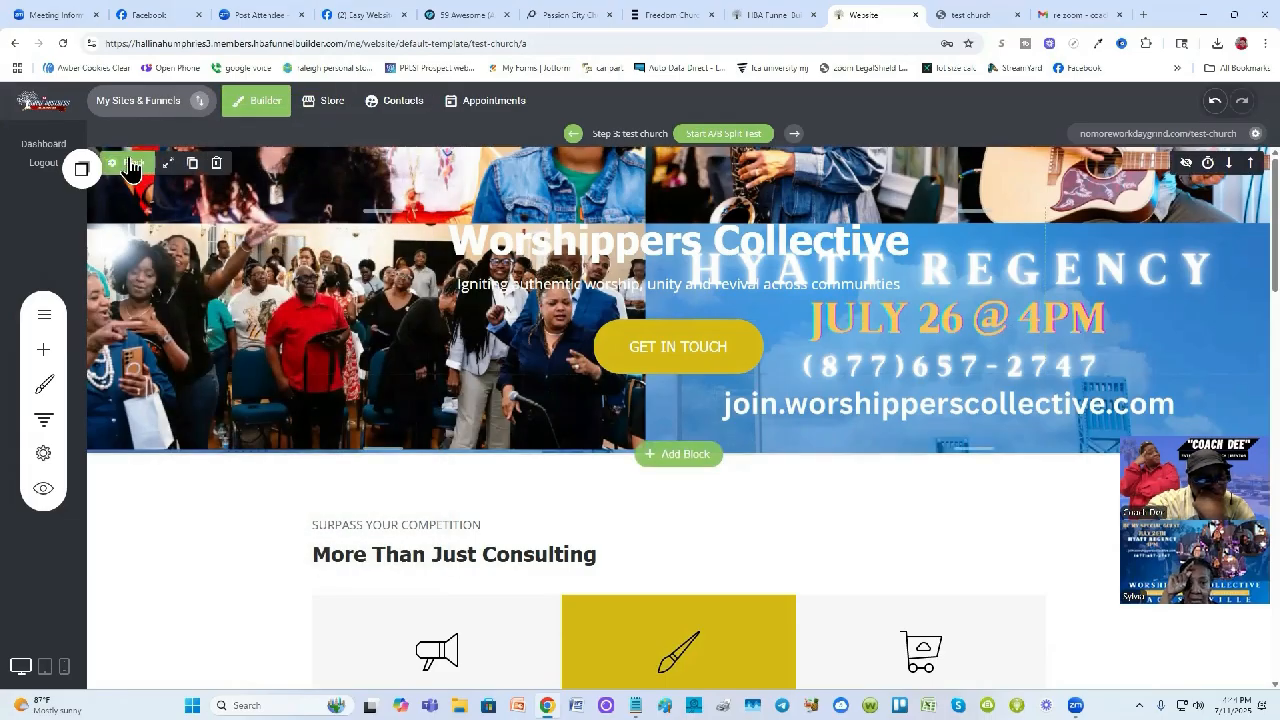
Remove the hero block's background image, set the Worshippers Collective artwork as its background again, and save the page
left_click(132, 164)
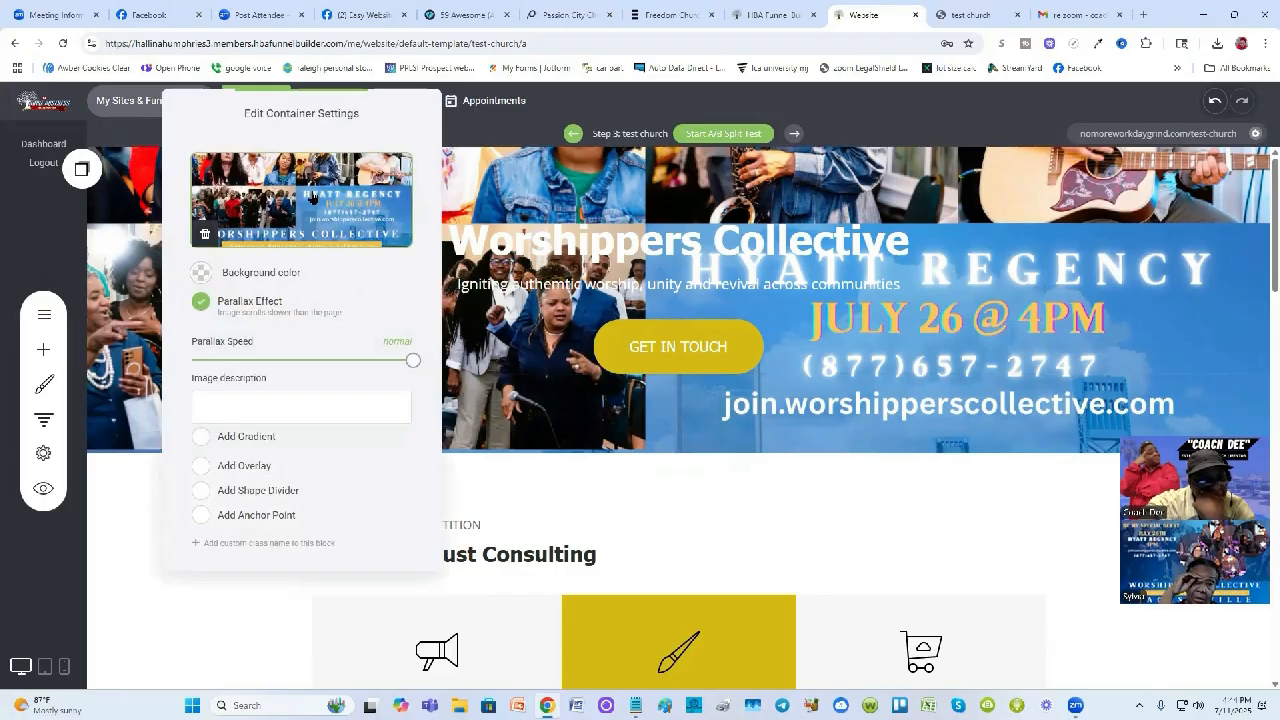
left_click(205, 234)
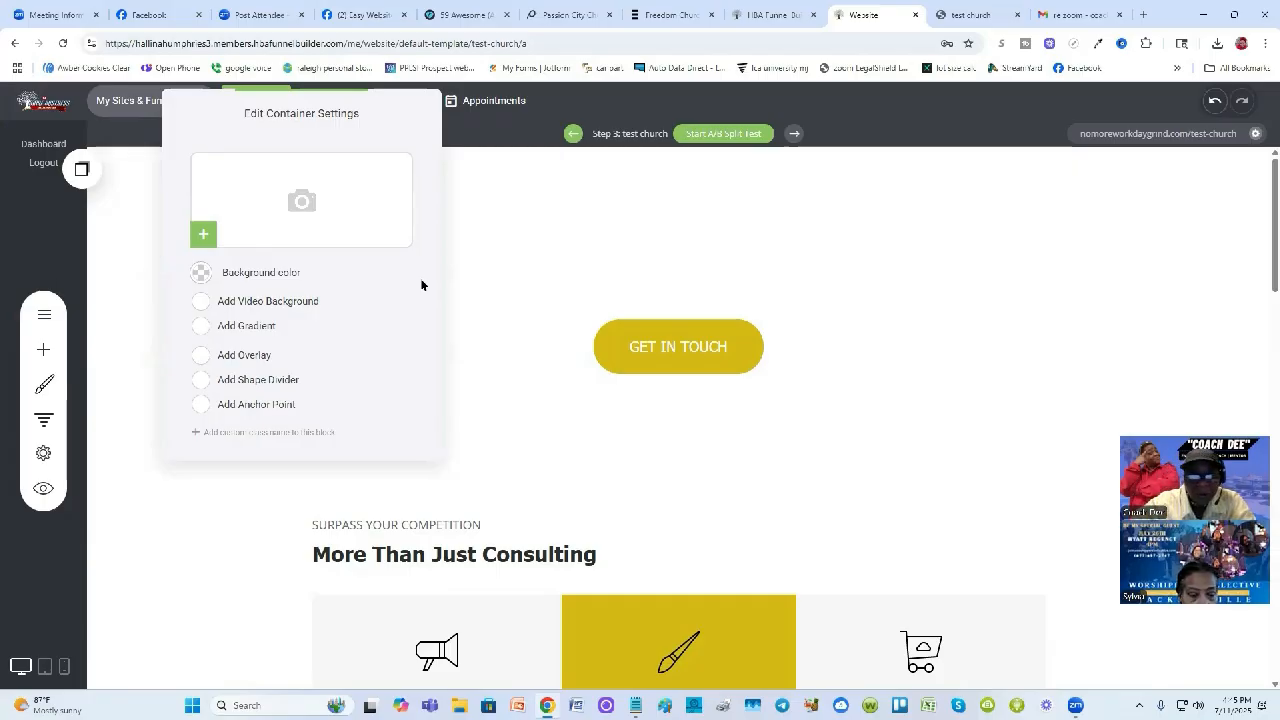
left_click(199, 302)
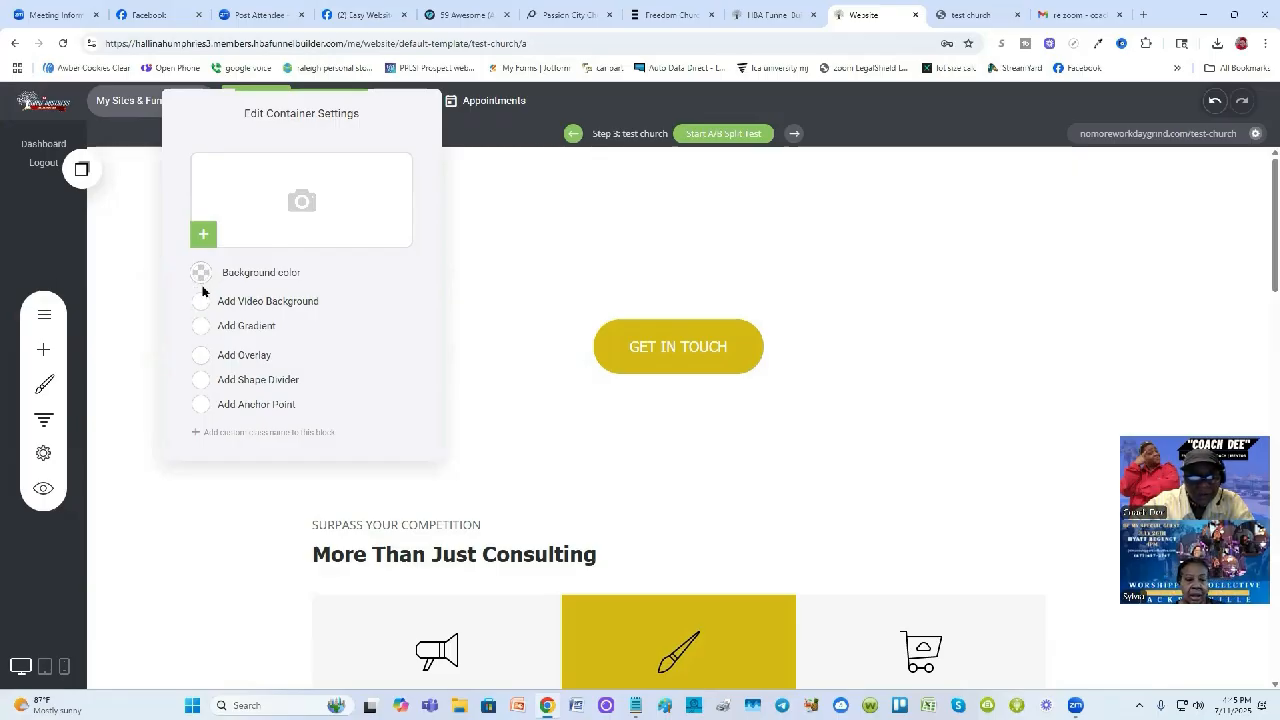
left_click(302, 206)
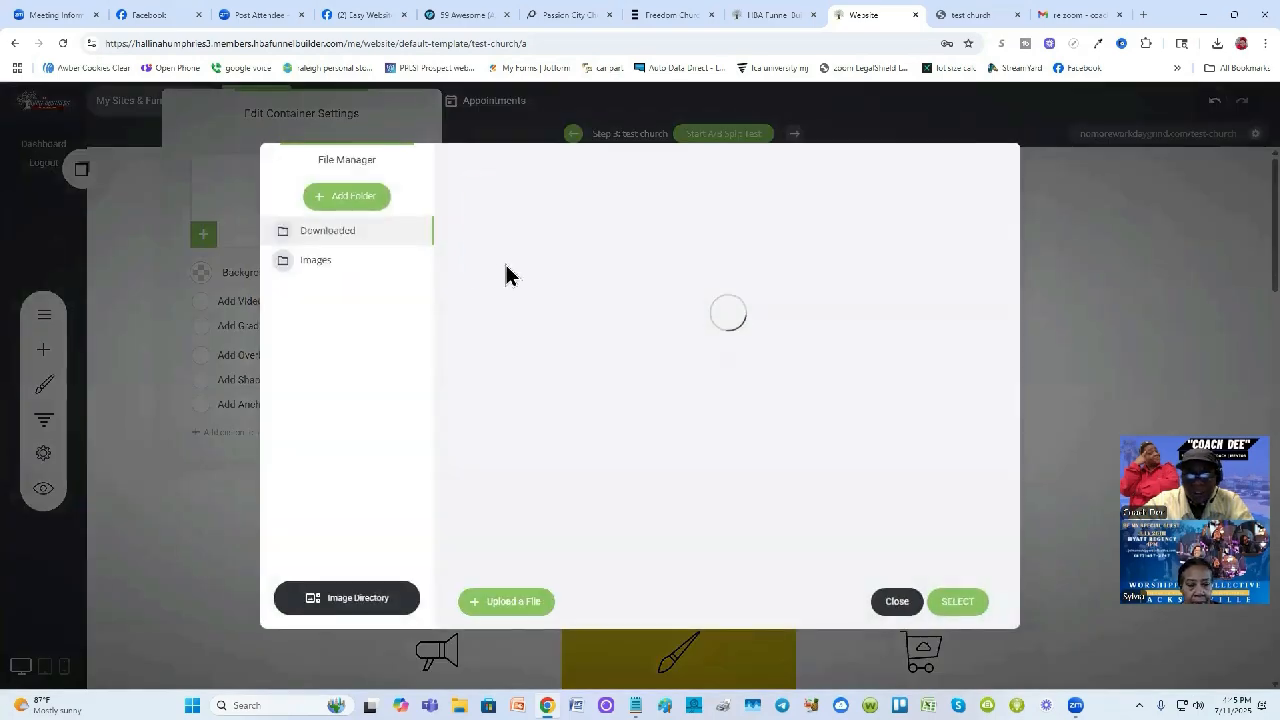
left_click(532, 228)
left_click(958, 602)
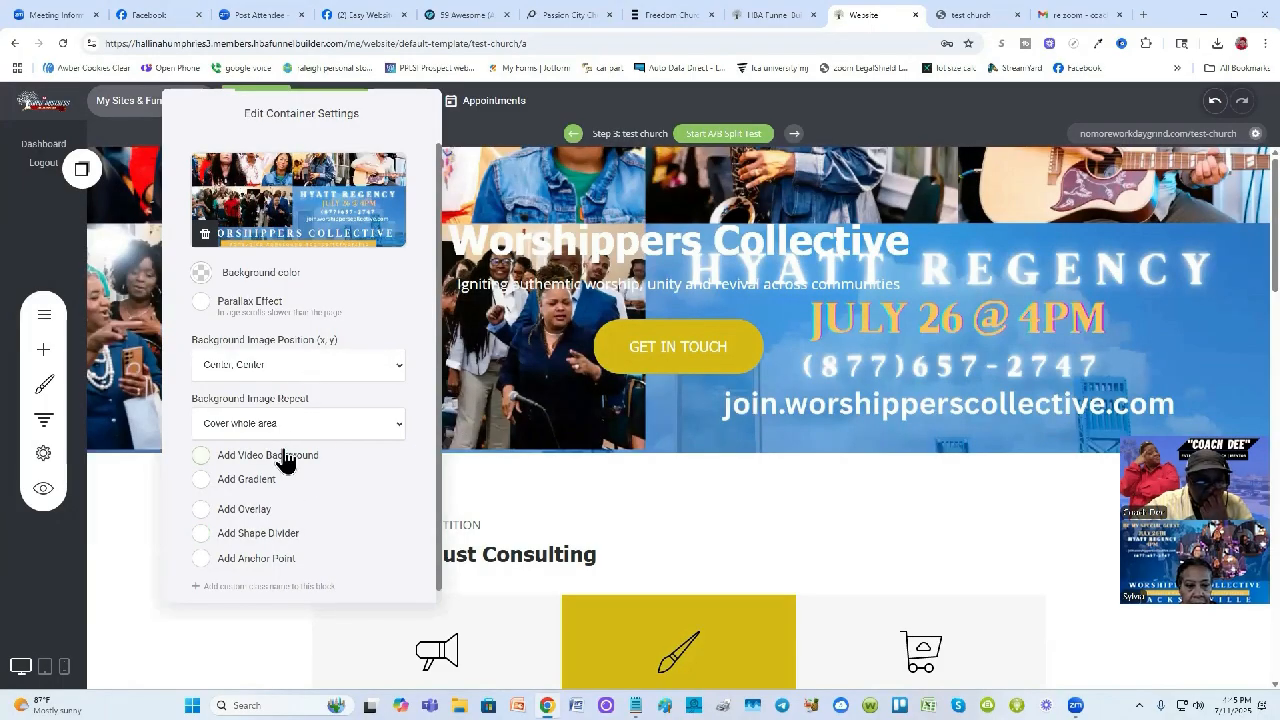
left_click(992, 337)
left_click(1166, 101)
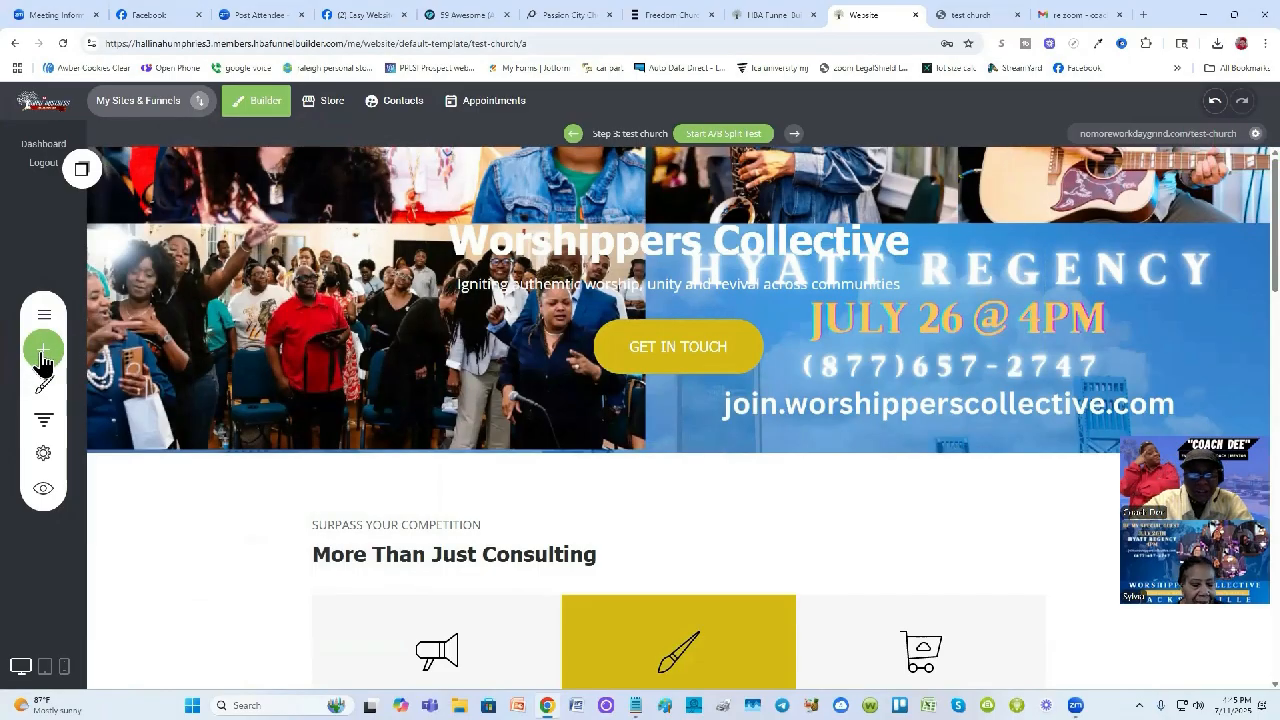
Try a slider widget above the "More Than Just Consulting" heading, then delete it
left_click(43, 355)
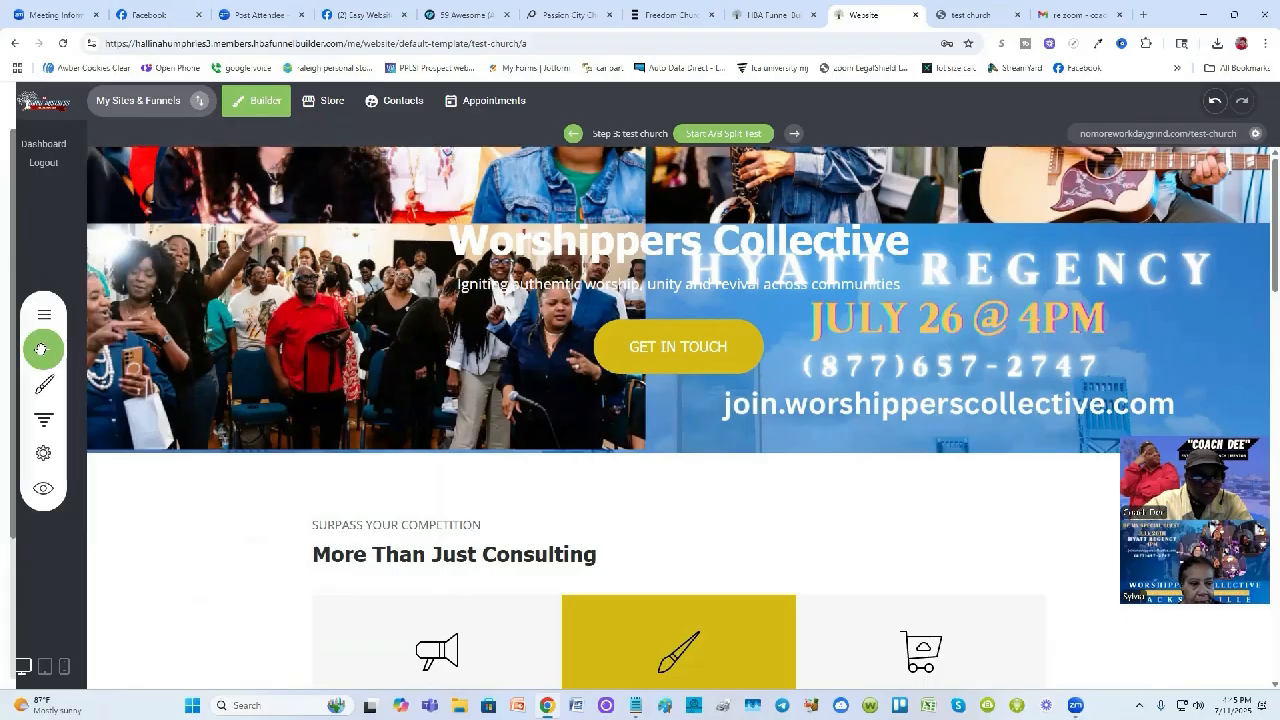
scroll(105, 560, "down", 3)
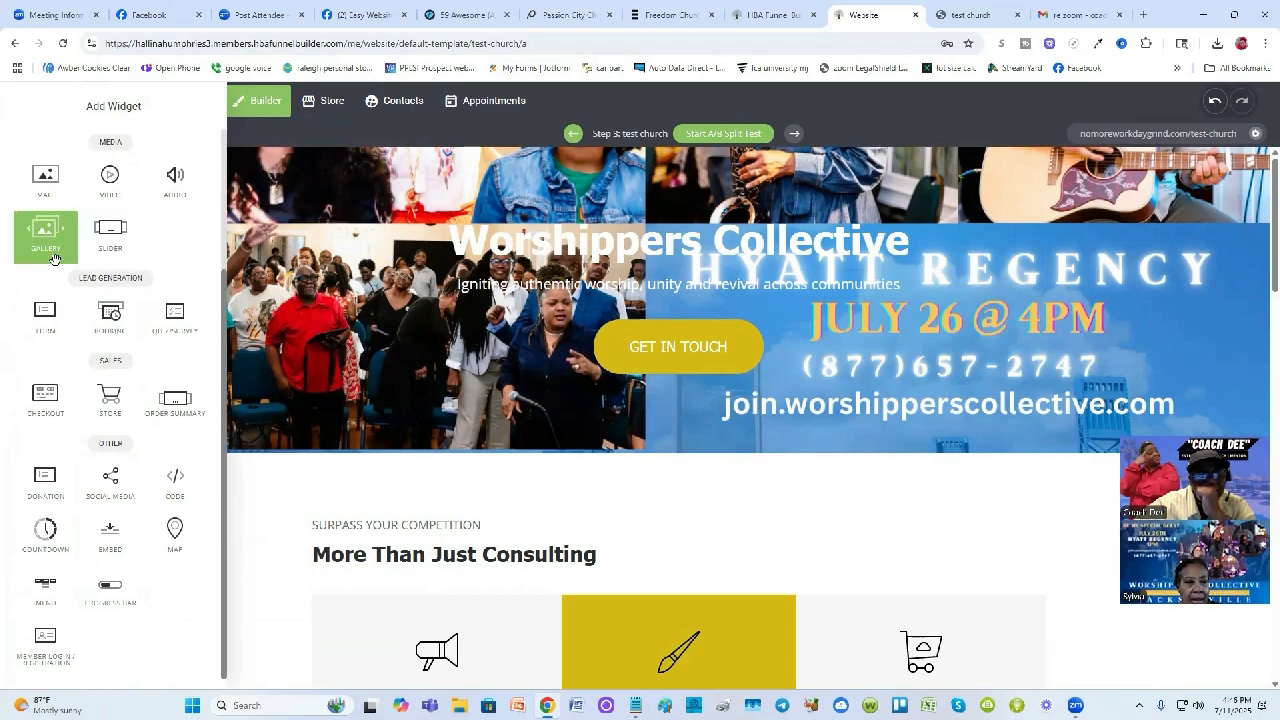
left_click_drag(110, 245, 742, 474)
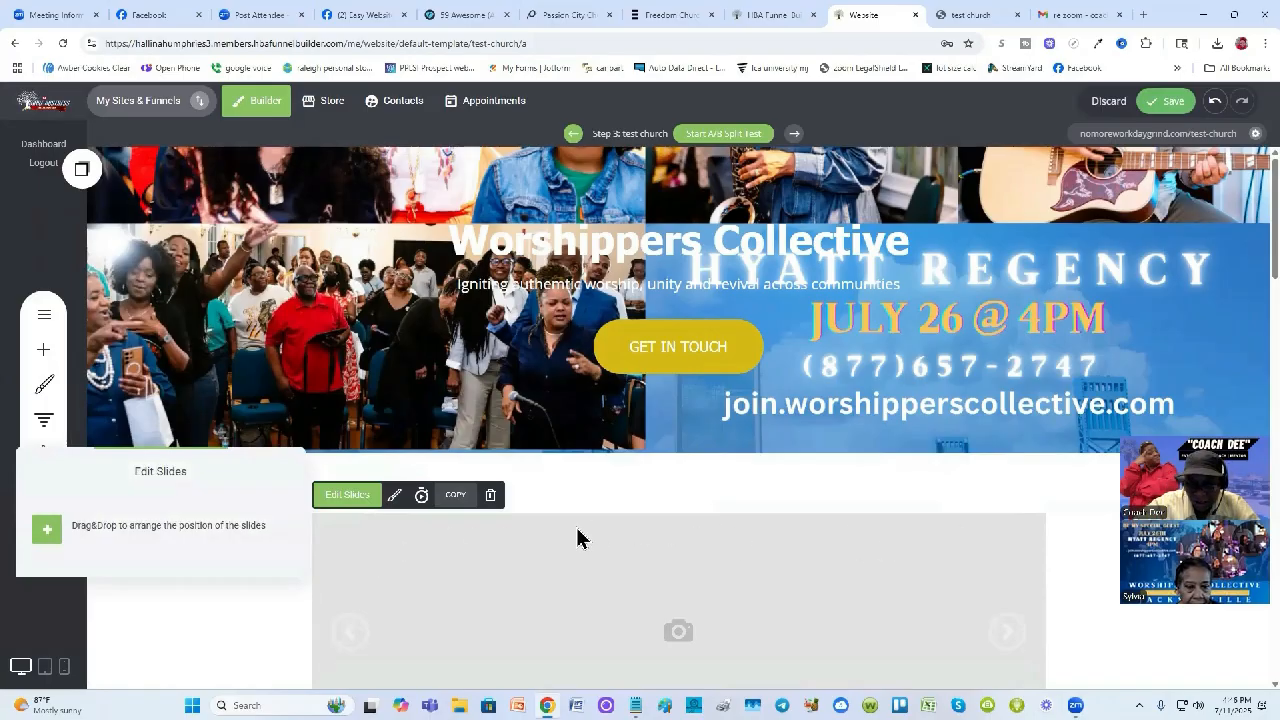
key("Delete")
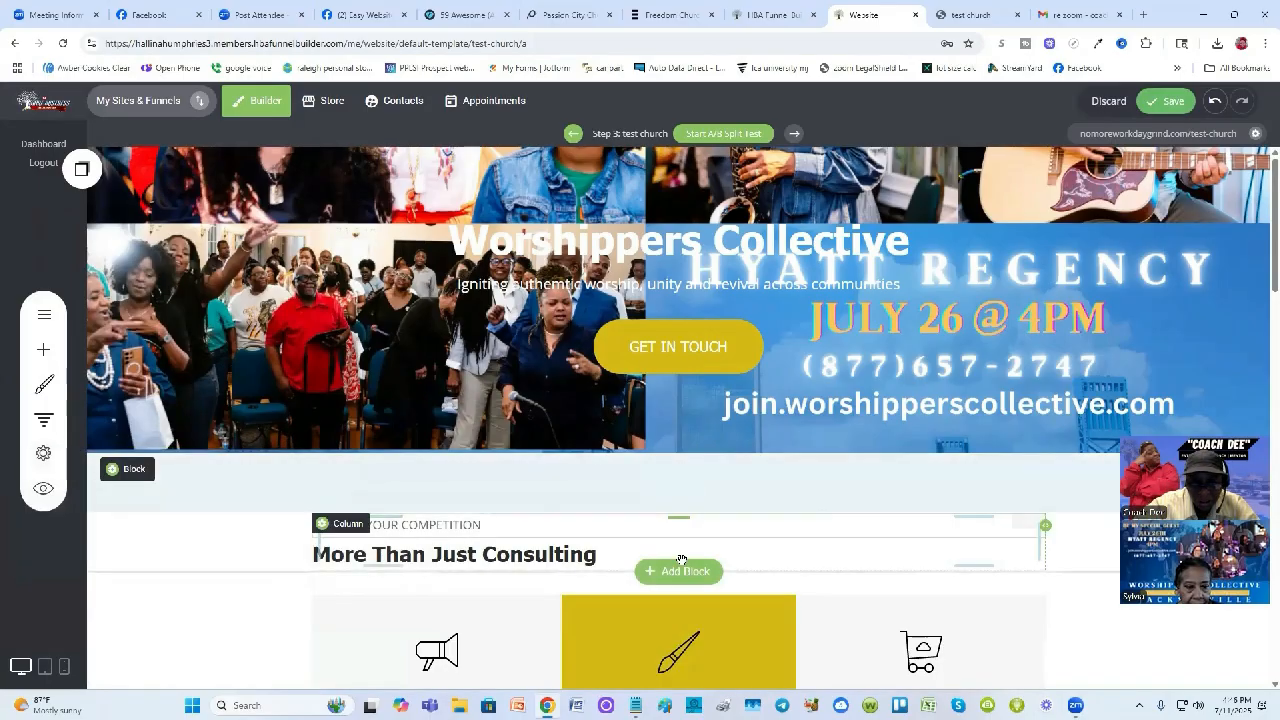
Try a slider widget above the "We Know What Is Best" heading, then remove it
scroll(808, 536, "down", 3)
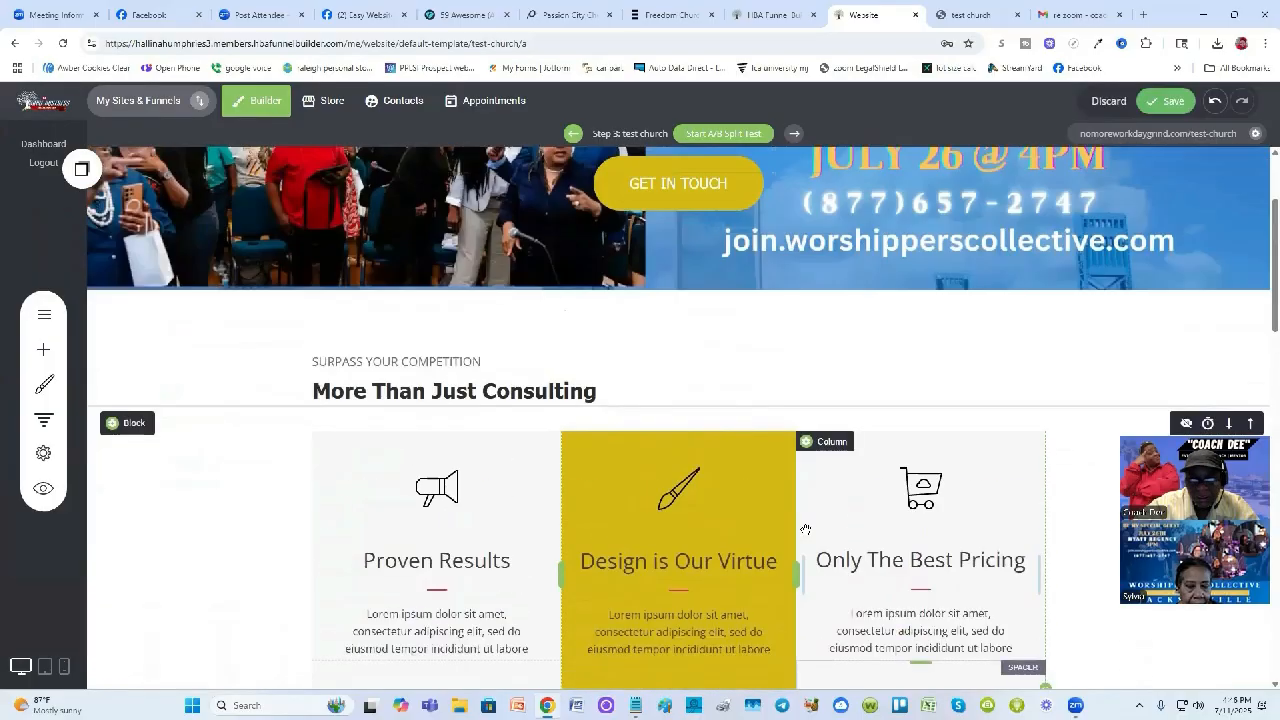
scroll(807, 532, "down", 2)
scroll(807, 530, "up", 3)
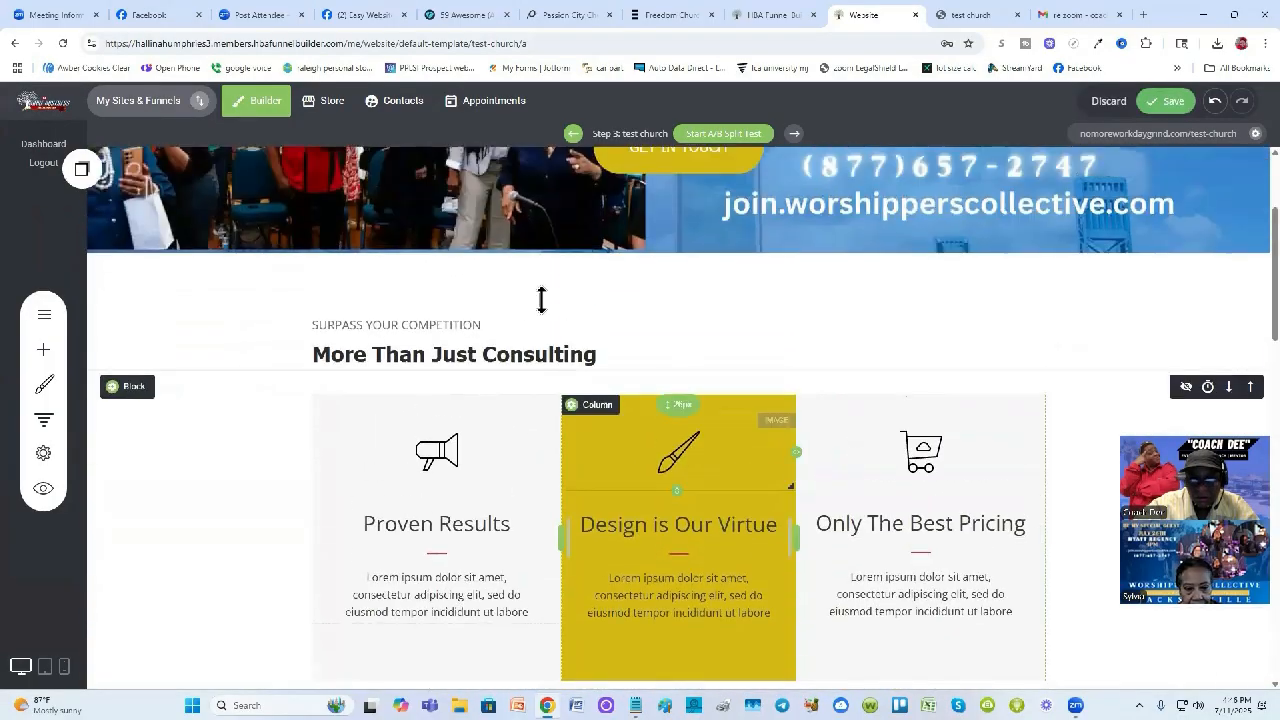
scroll(583, 331, "down", 3)
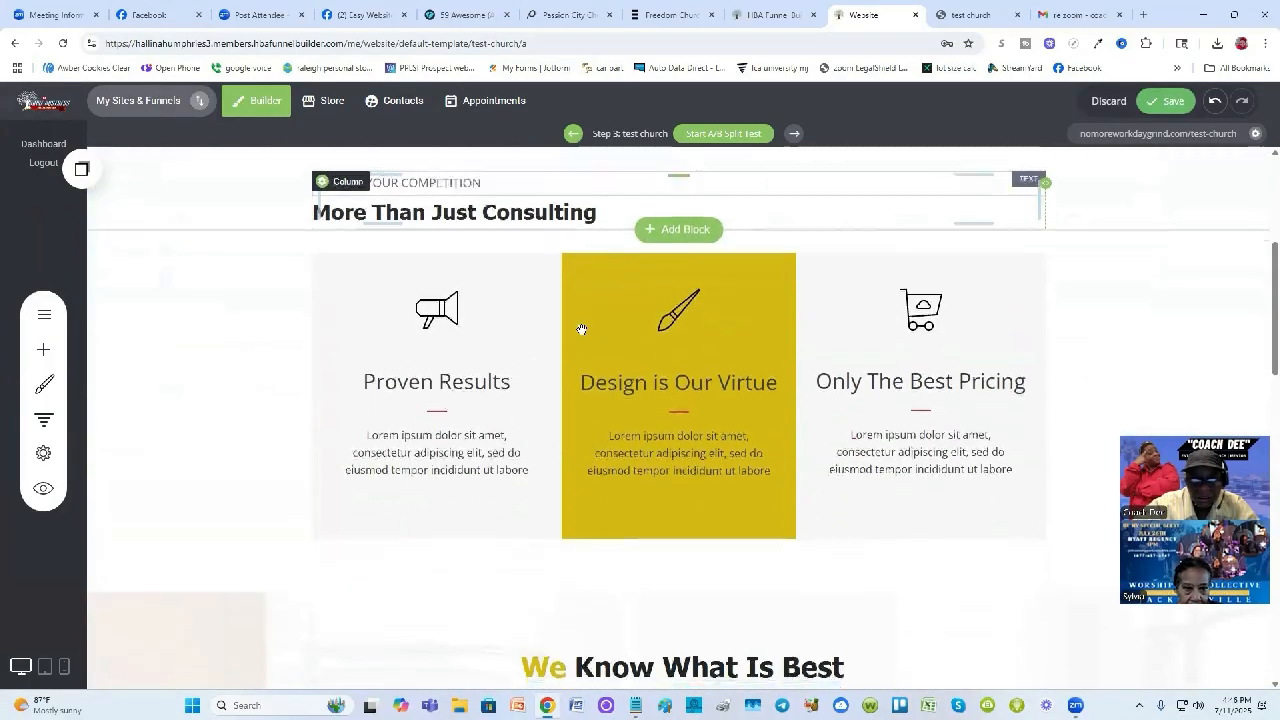
left_click(43, 355)
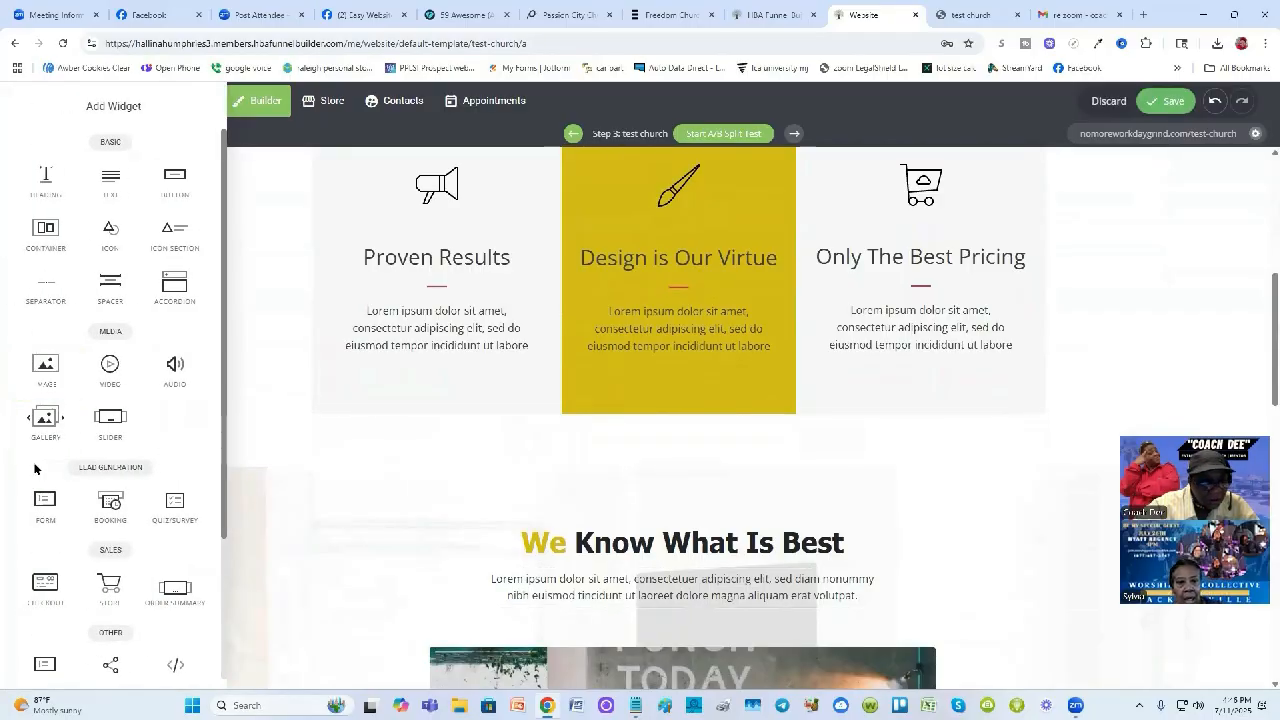
left_click_drag(114, 423, 437, 350)
left_click_drag(608, 386, 762, 521)
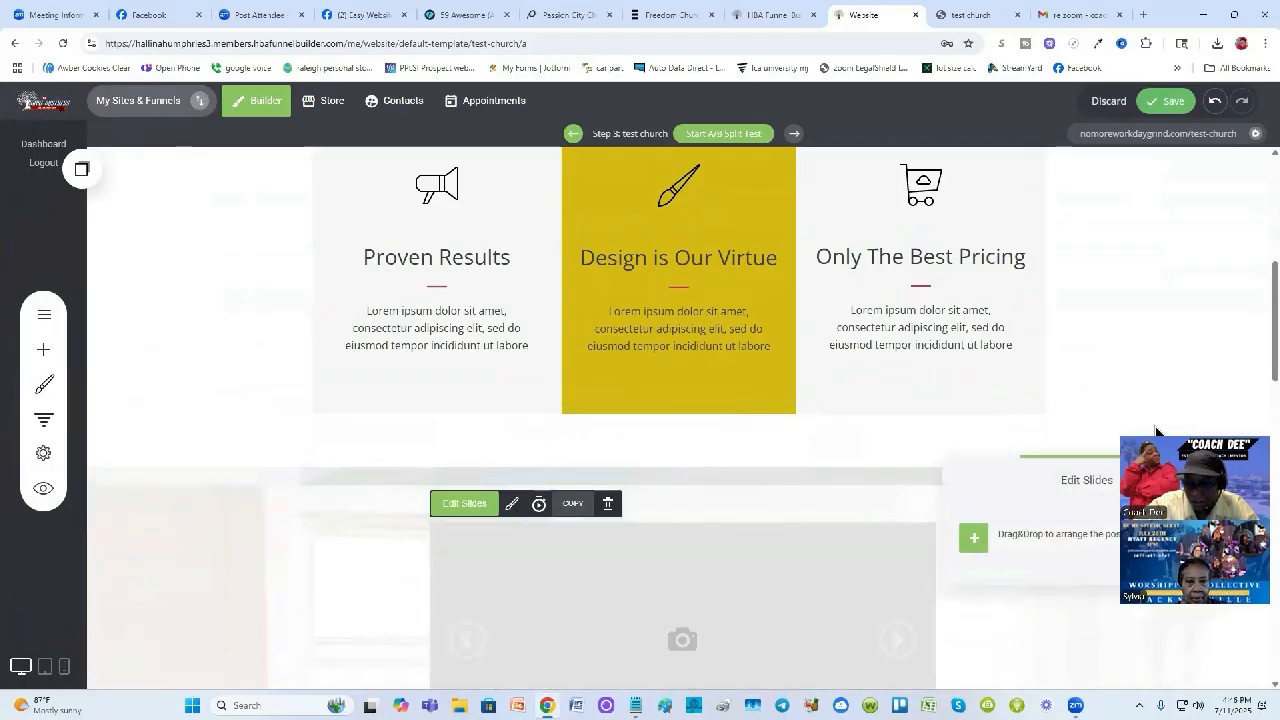
double_click(1239, 388)
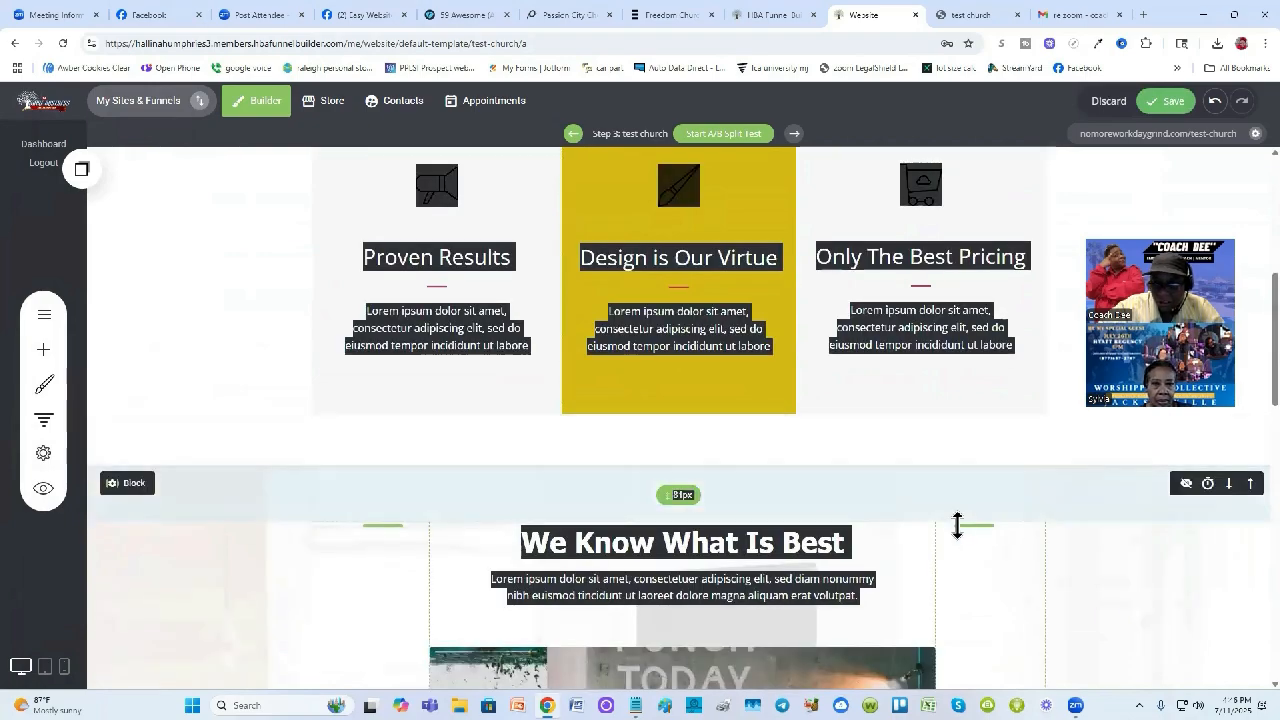
left_click(213, 398)
Try a slider widget at the foot of the yellow column, then remove it
scroll(423, 462, "down", 3)
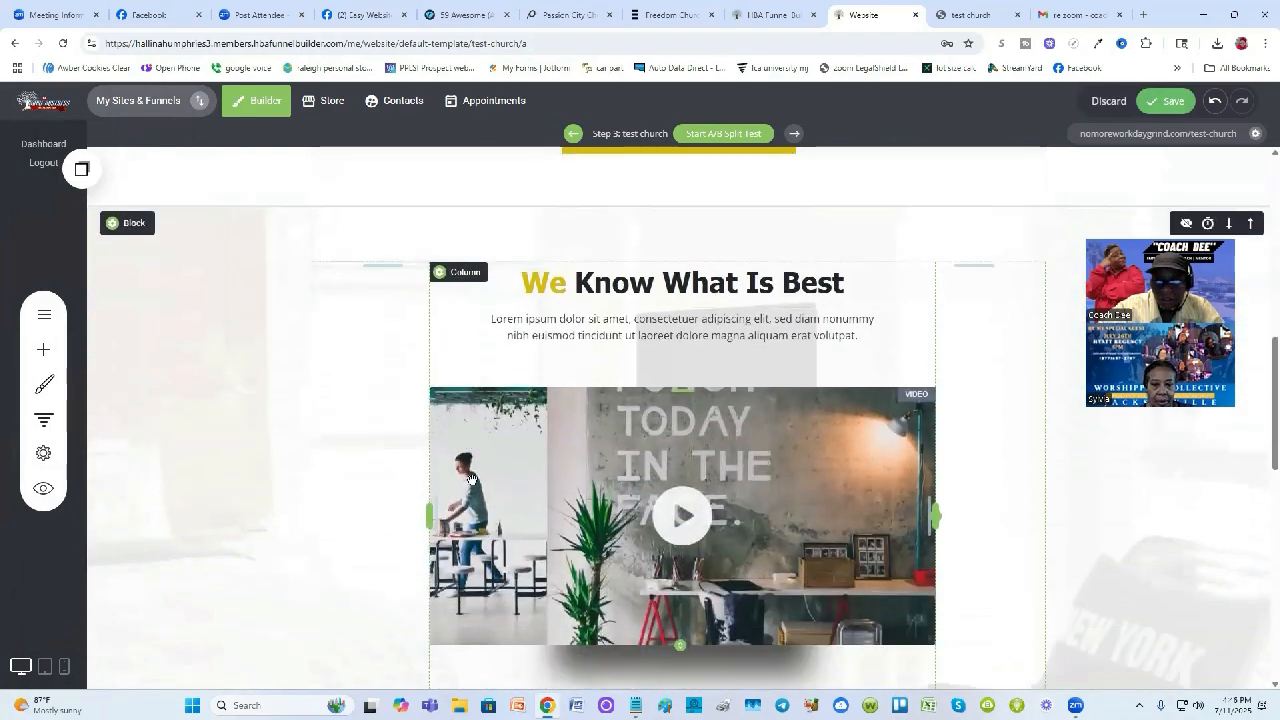
scroll(586, 277, "up", 1)
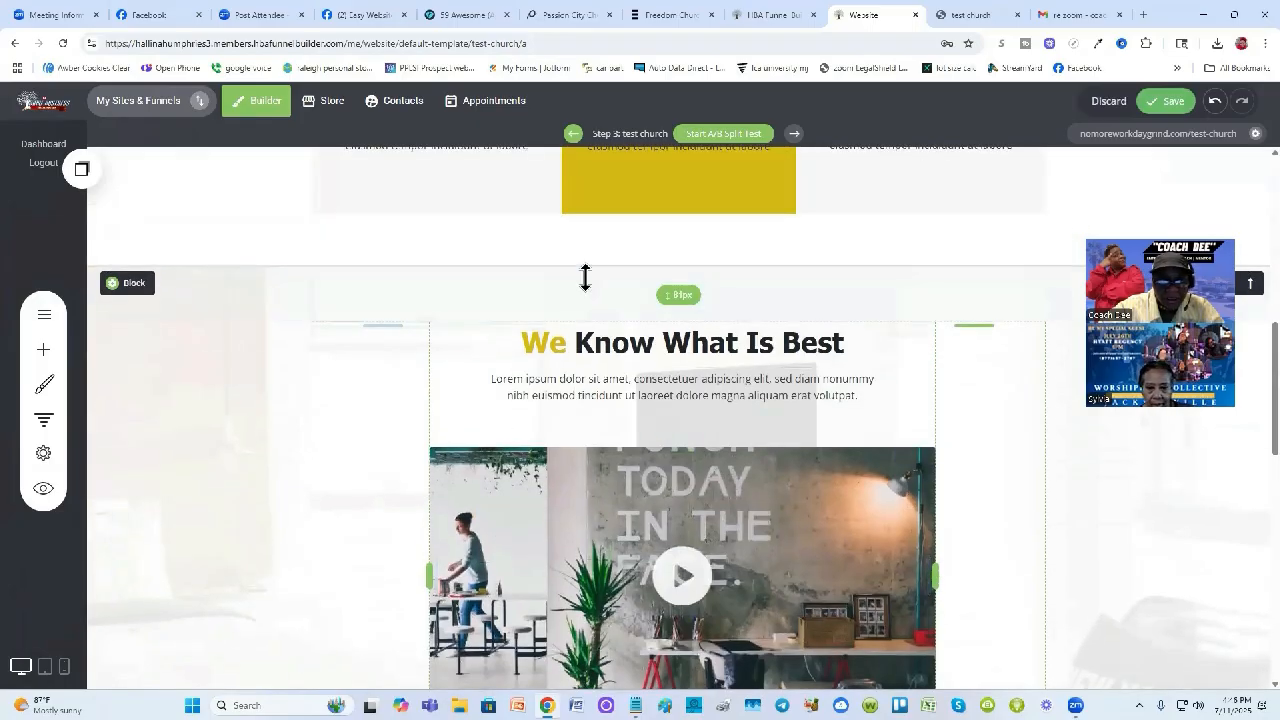
left_click(44, 352)
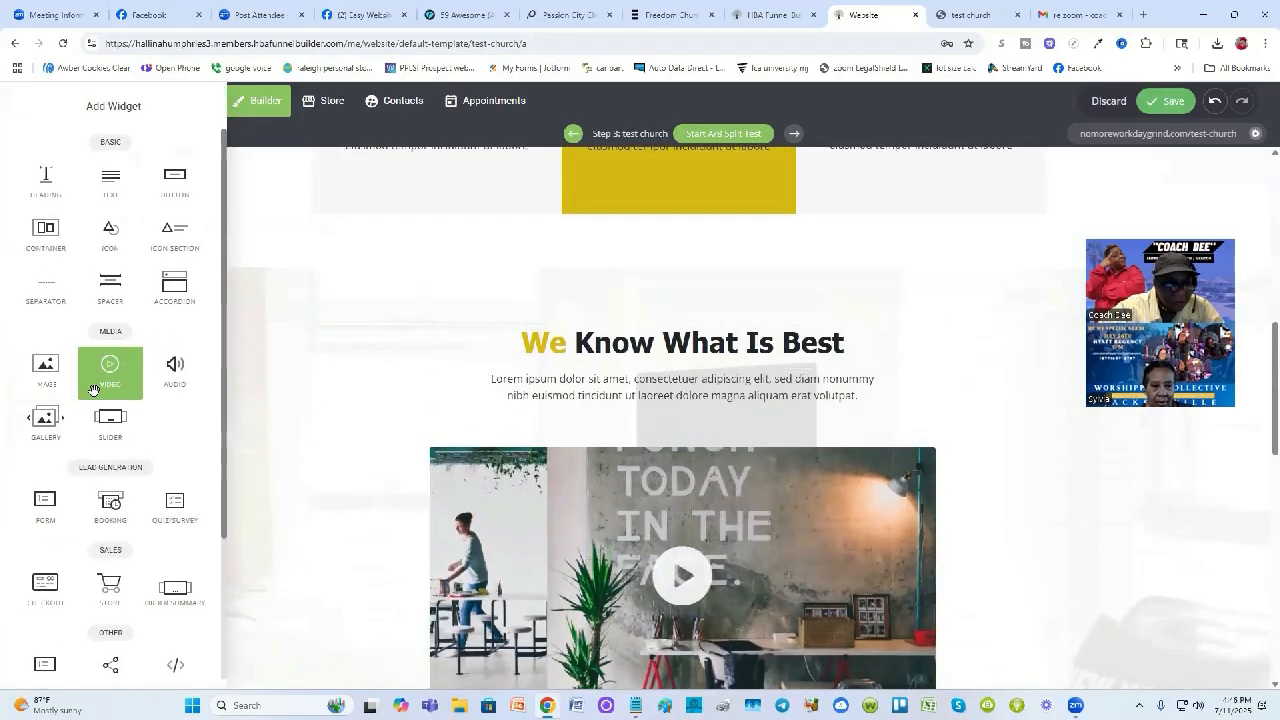
left_click_drag(110, 420, 746, 231)
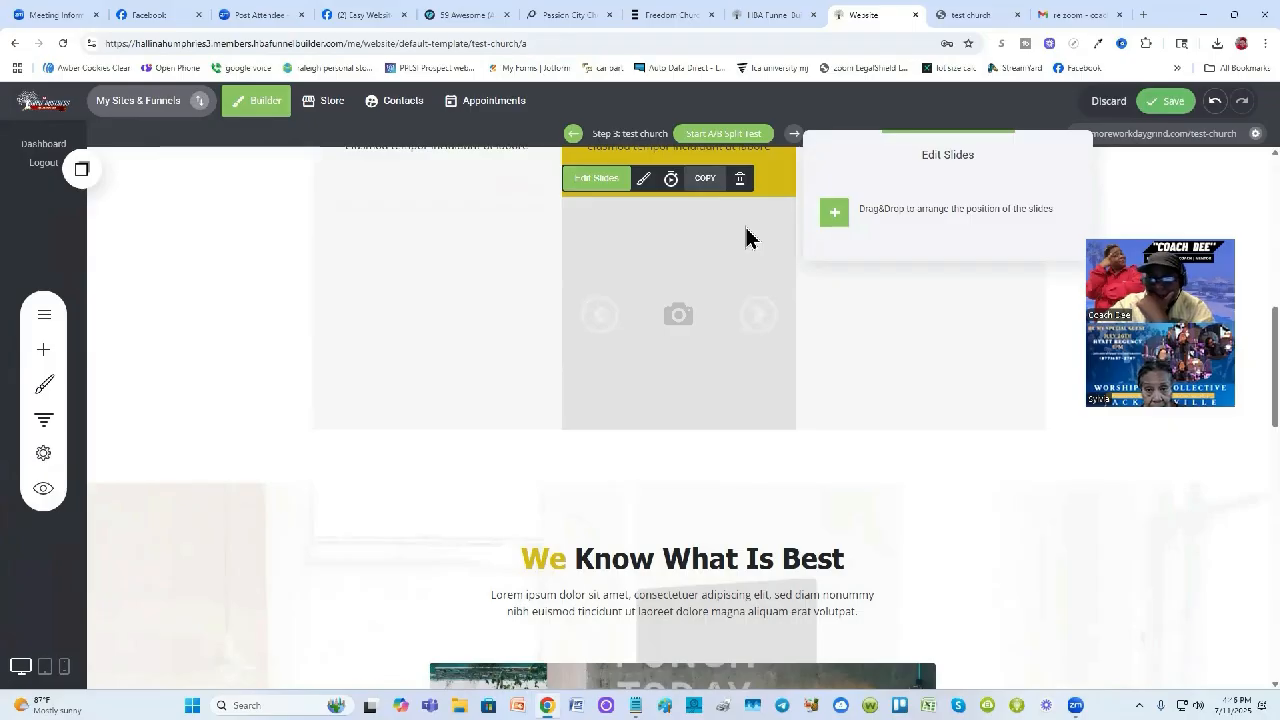
left_click(590, 178)
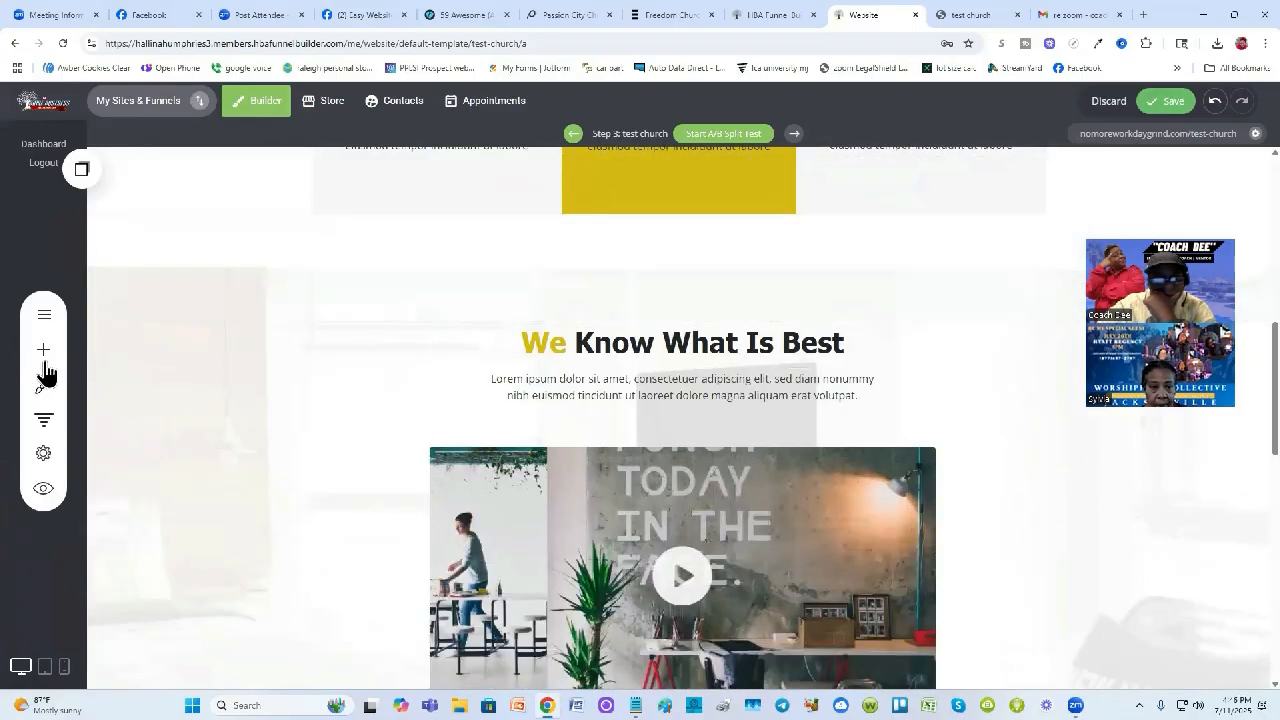
Place a slider widget at the foot of the yellow column and add a first slide with the Coming Soon image
left_click(43, 349)
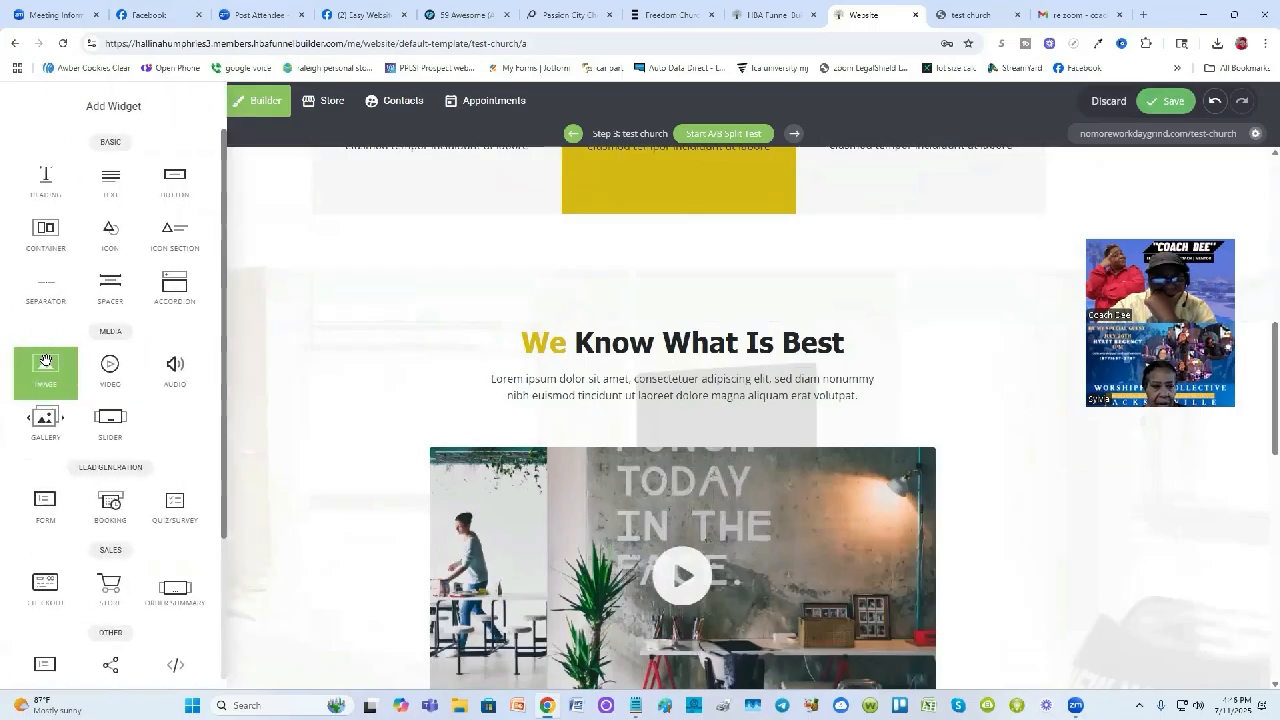
left_click_drag(110, 417, 737, 214)
left_click(833, 216)
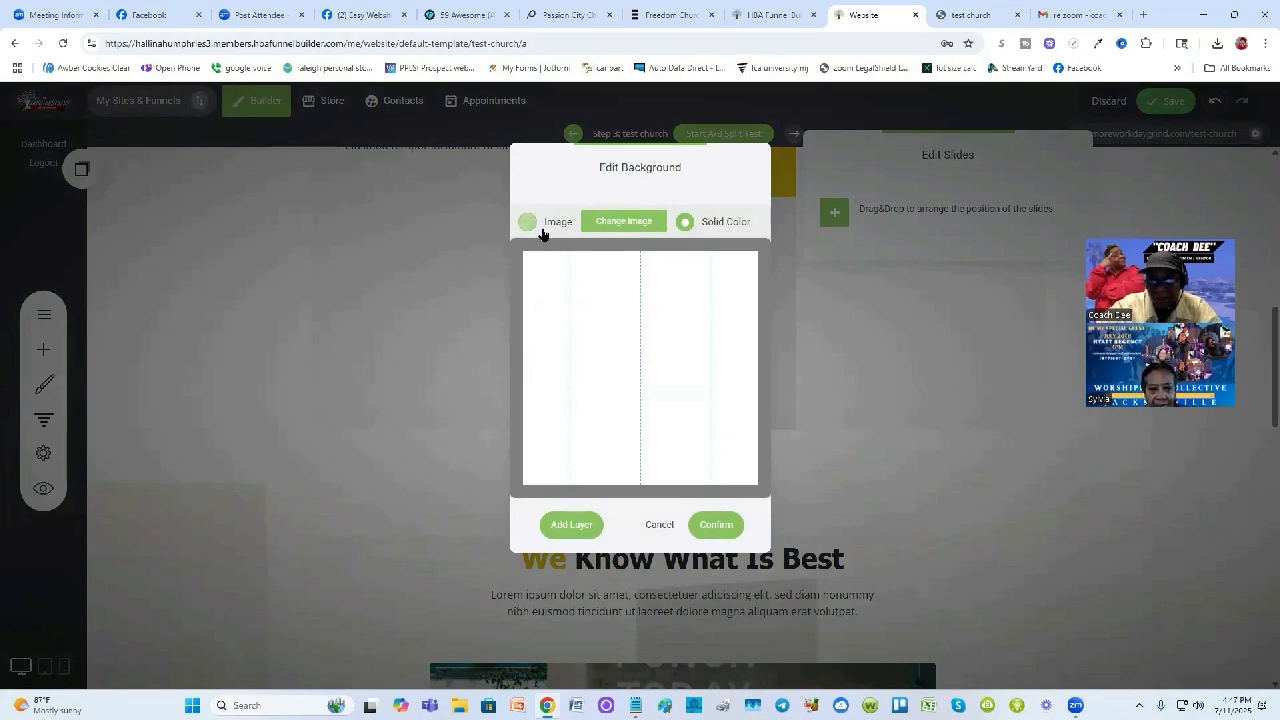
left_click(620, 222)
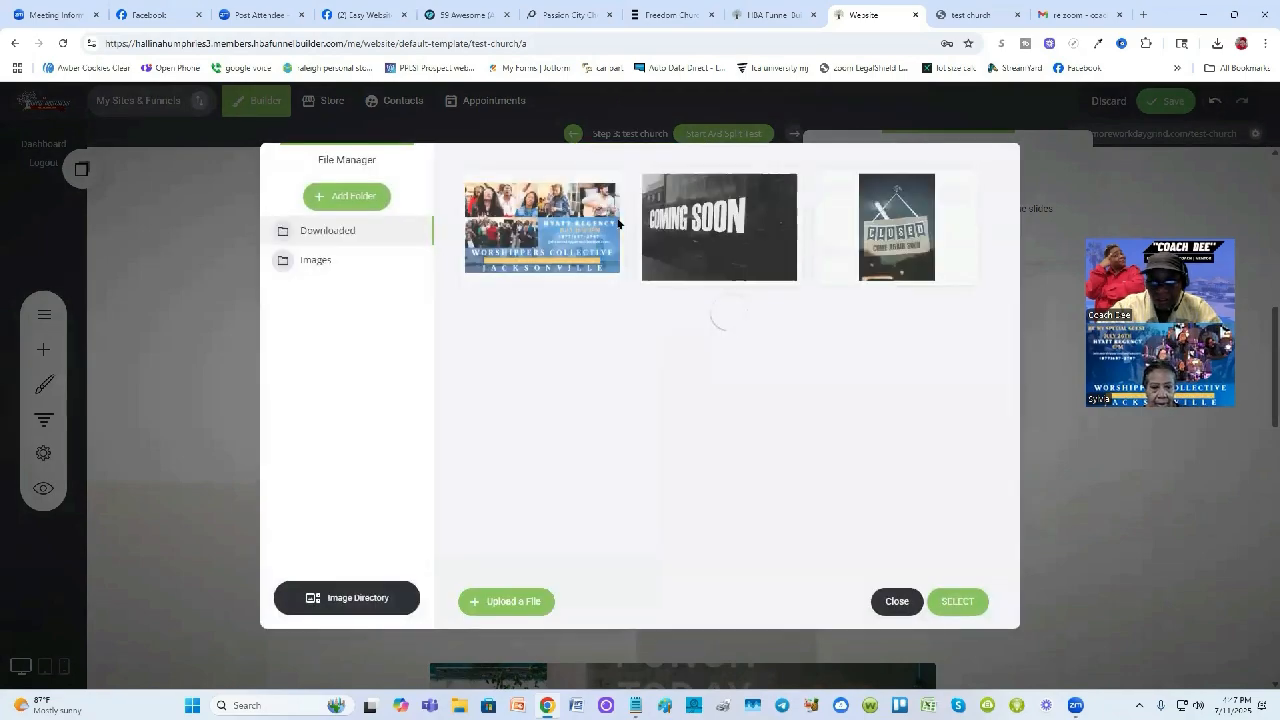
left_click(886, 243)
left_click(737, 246)
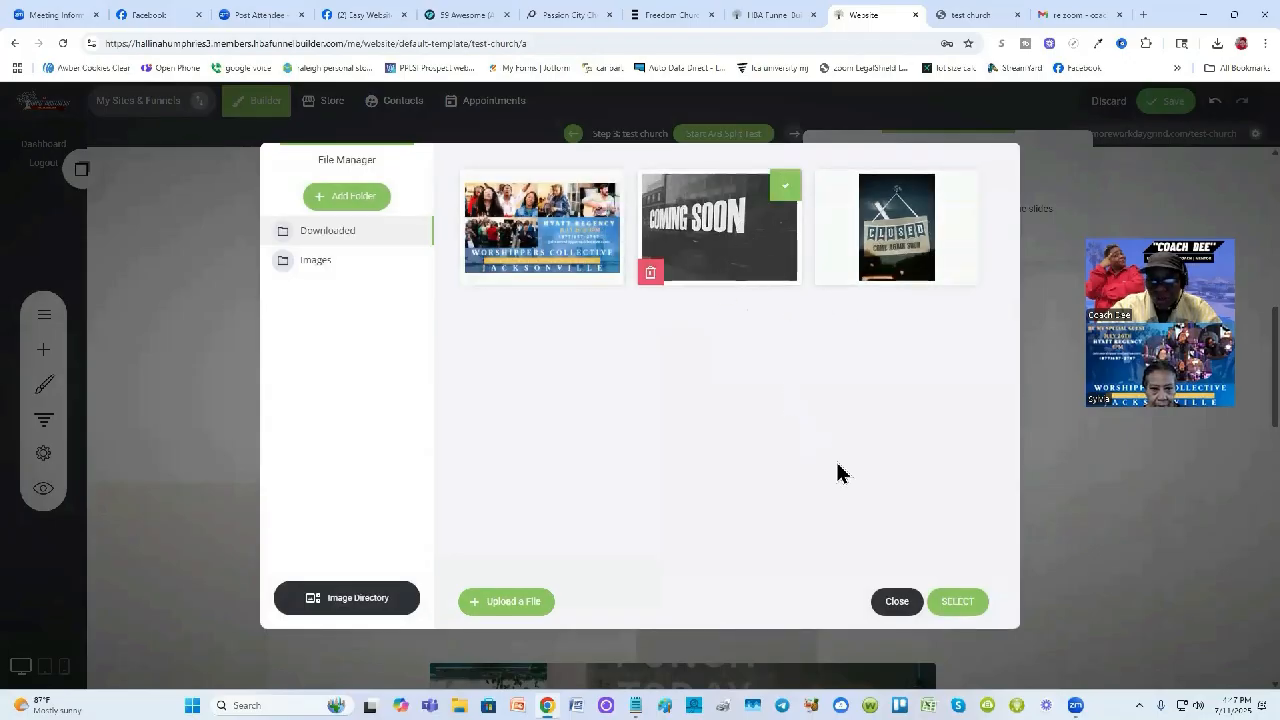
left_click(959, 603)
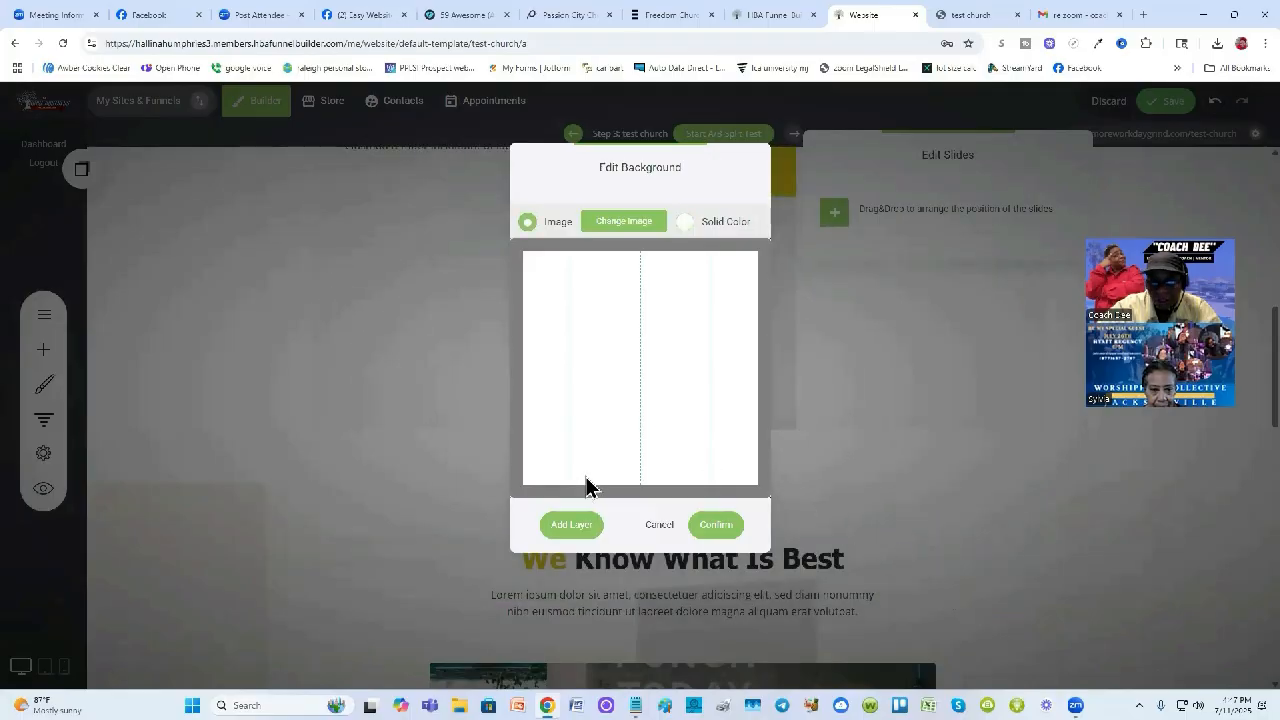
left_click(715, 525)
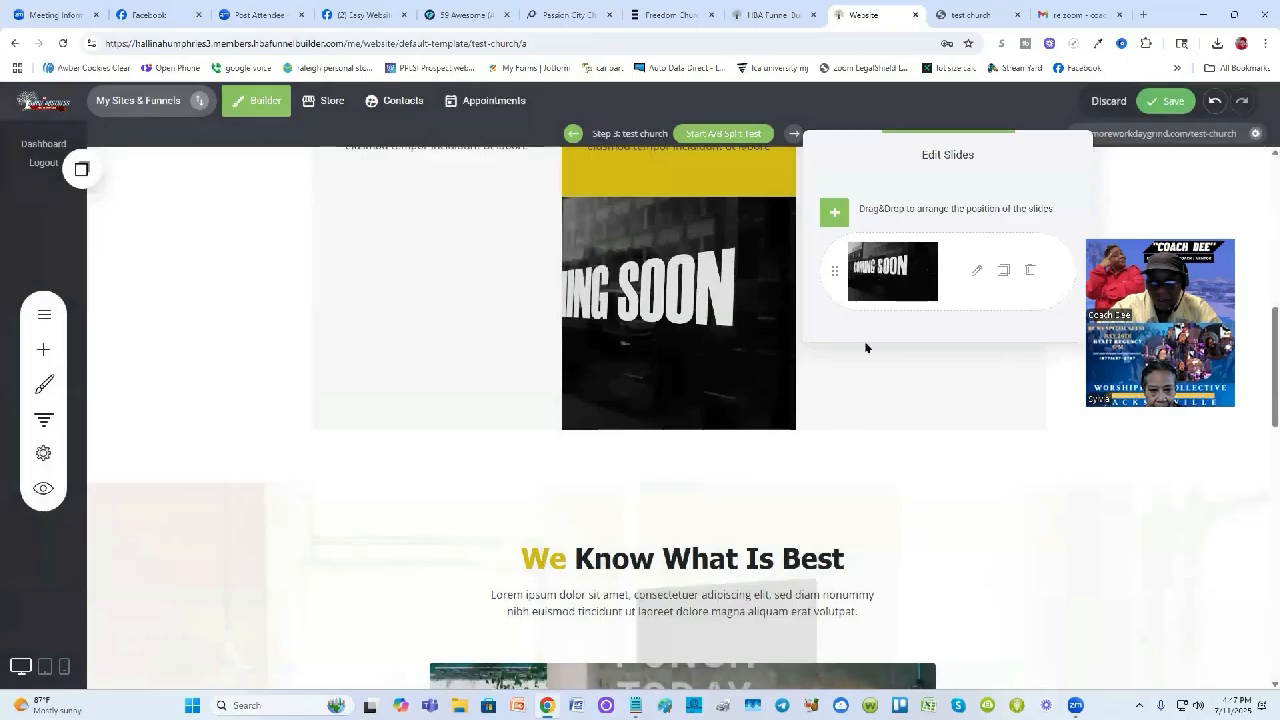
Add a second slide to the yellow column's slider using the Closed sign image
left_click(838, 214)
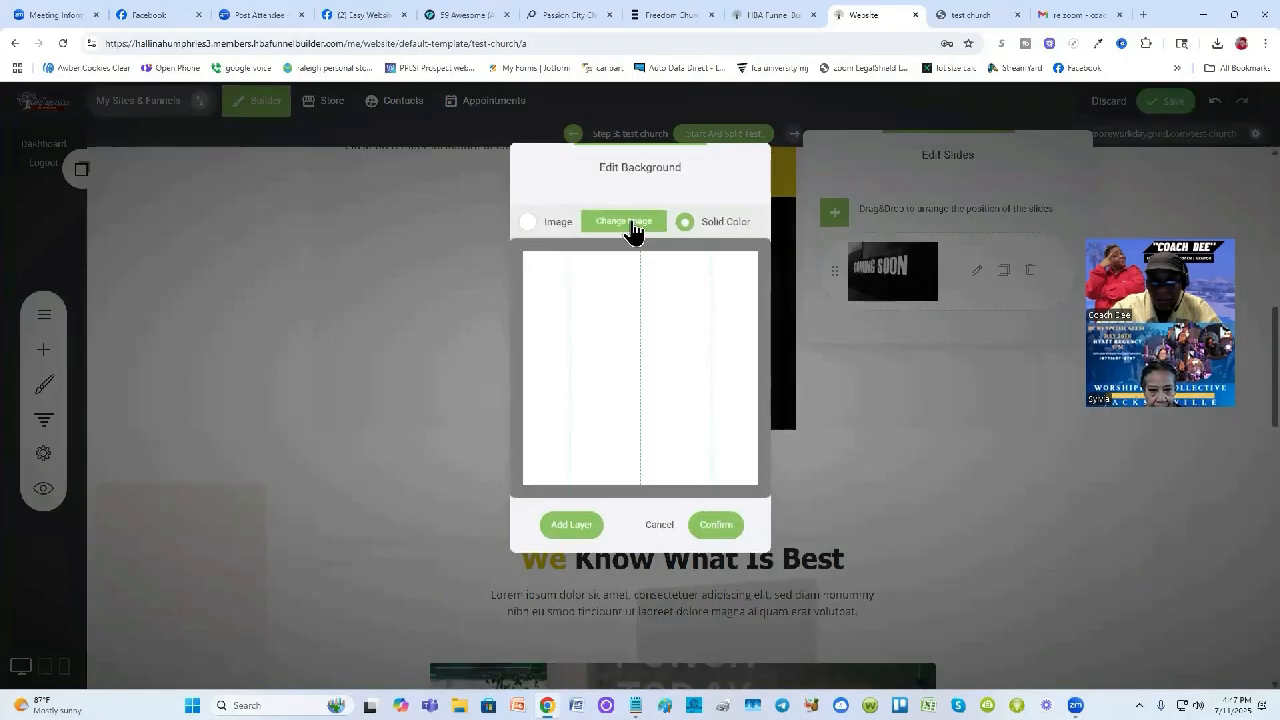
left_click(635, 233)
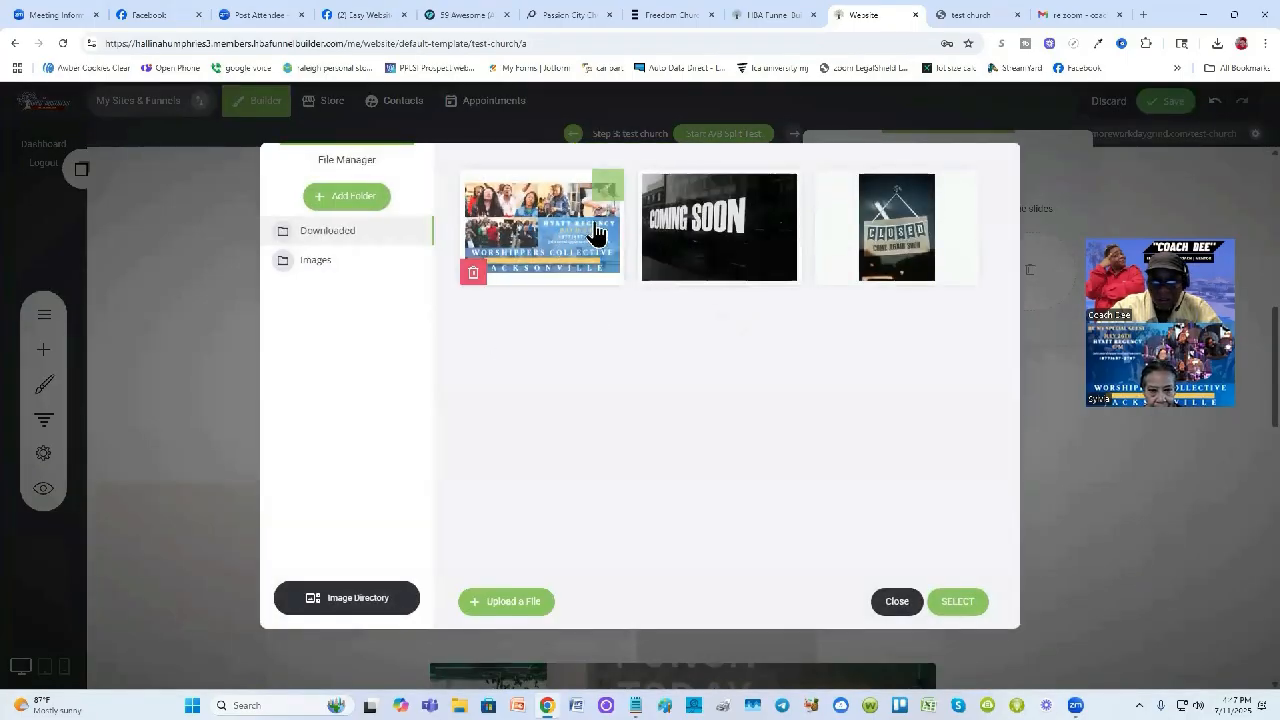
left_click(888, 240)
left_click(960, 603)
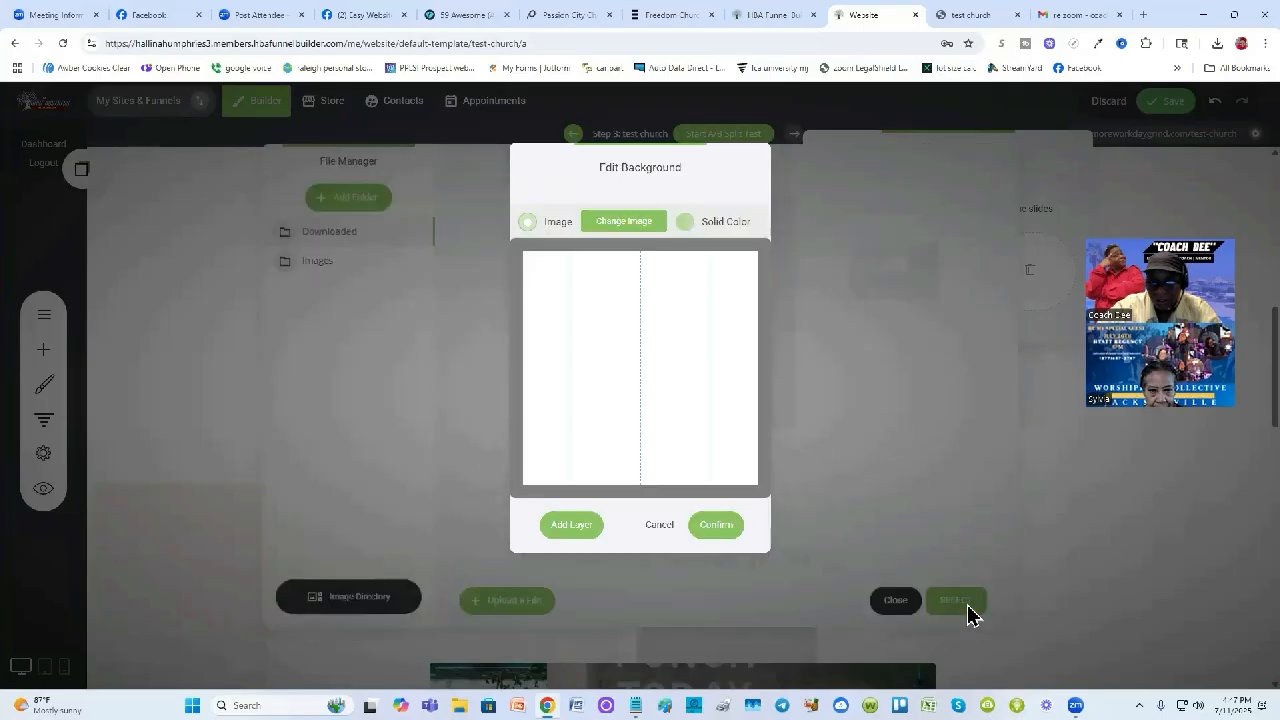
left_click(716, 525)
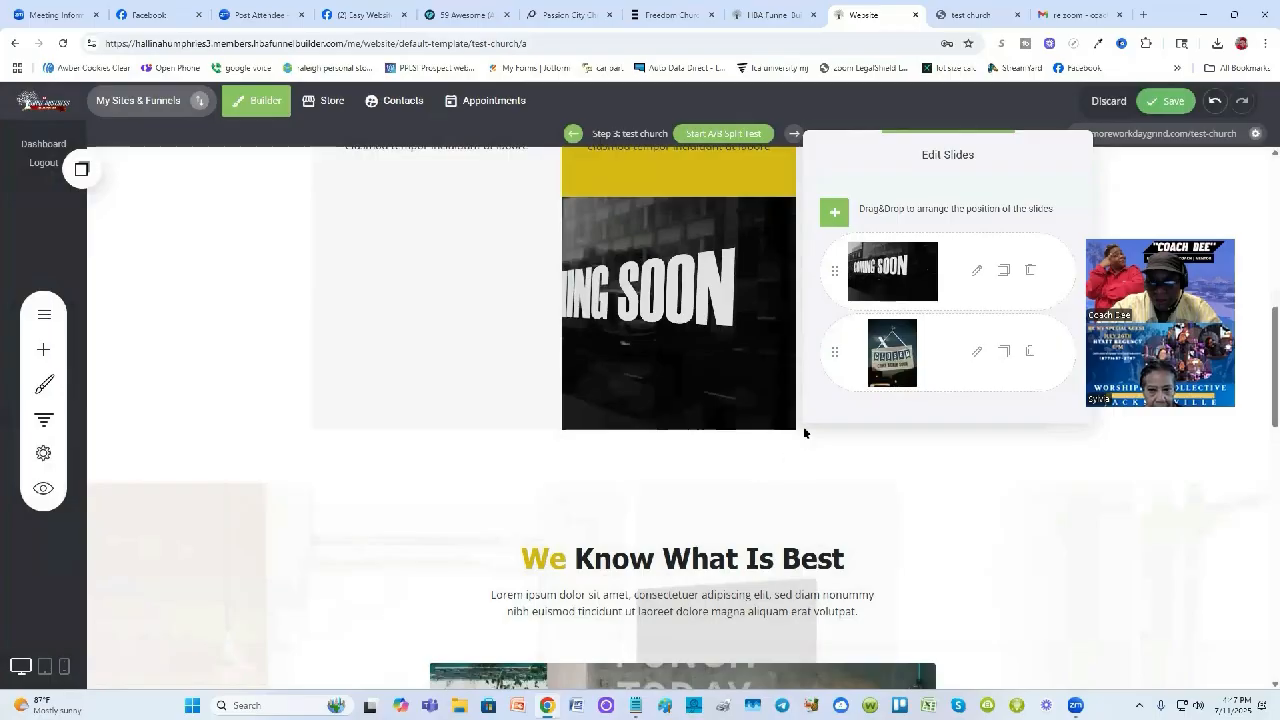
Add a third slide to the yellow column's slider using the Worshippers Collective artwork
left_click(834, 212)
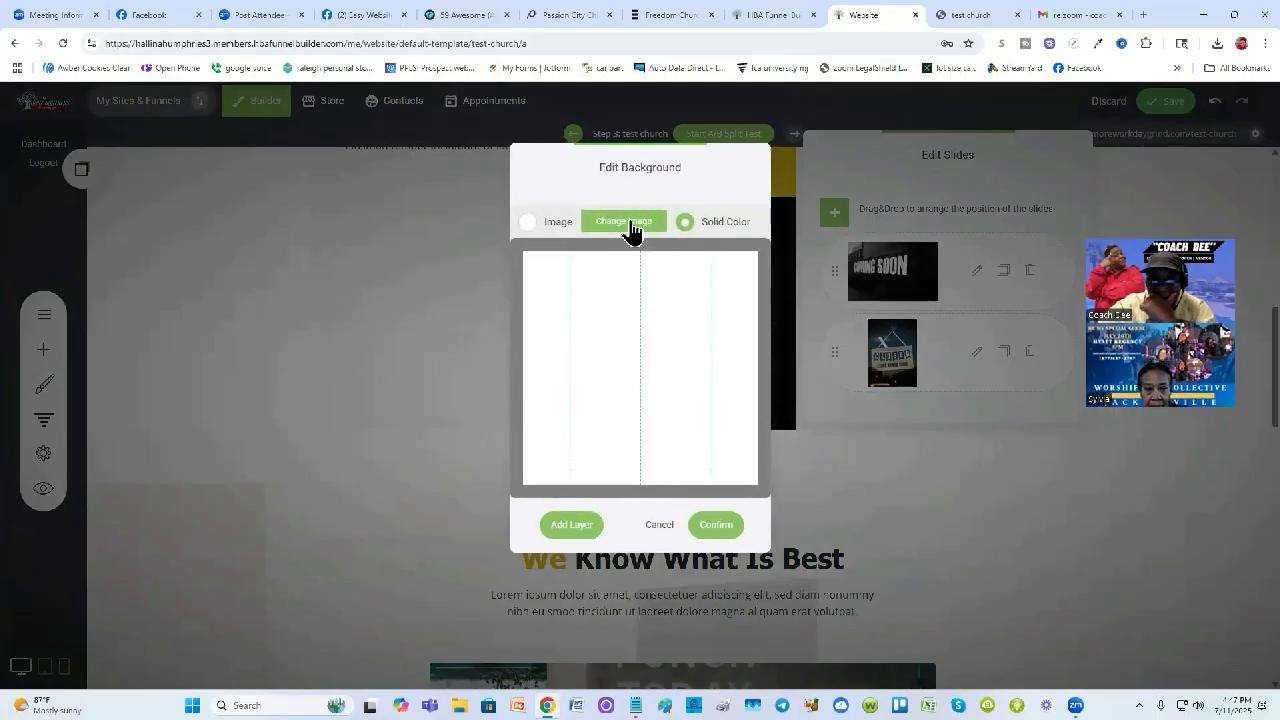
left_click(628, 224)
left_click(545, 236)
left_click(960, 603)
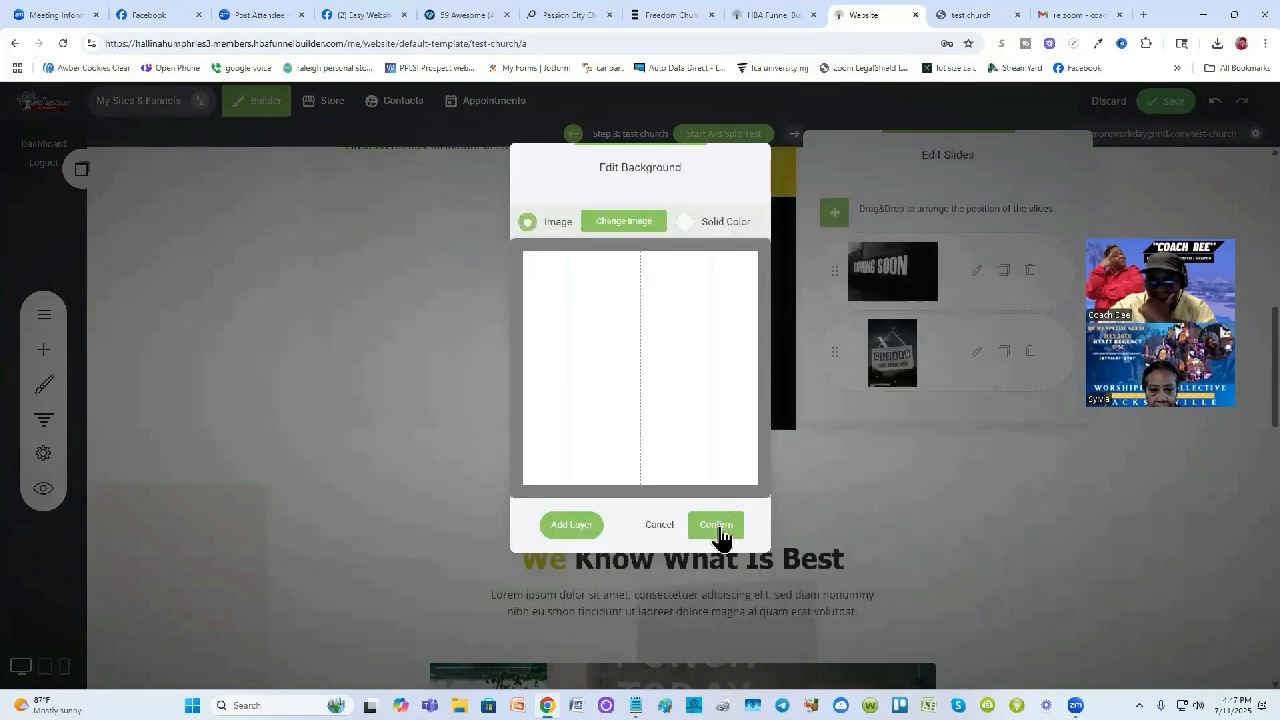
left_click(716, 526)
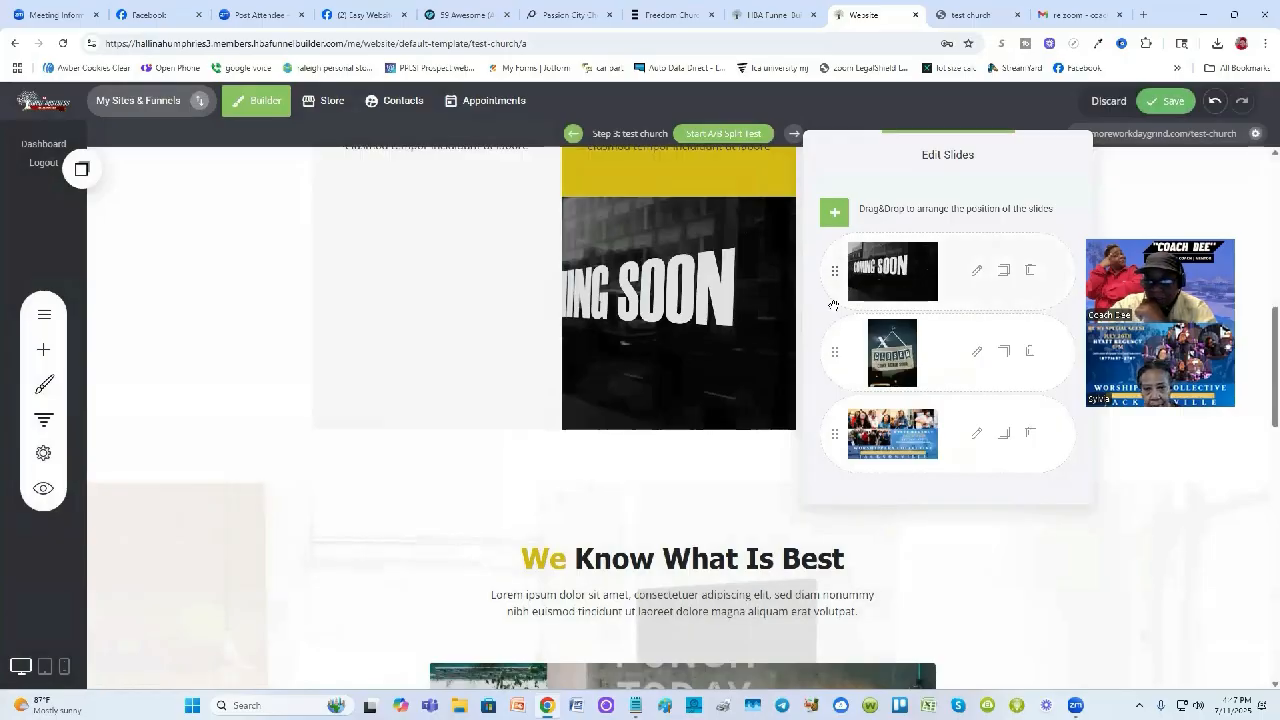
Move the Coming Soon slide to the end of the slide order and save the page
left_click_drag(835, 290, 840, 430)
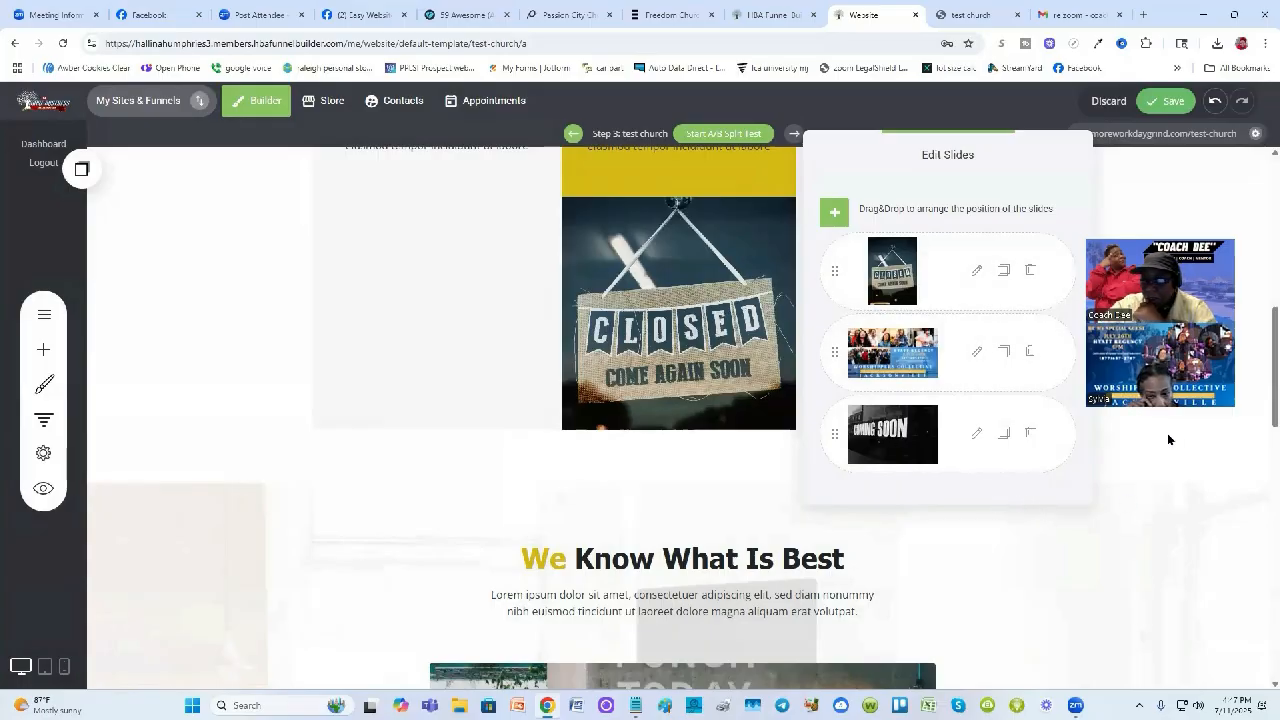
left_click(1183, 200)
left_click(1163, 108)
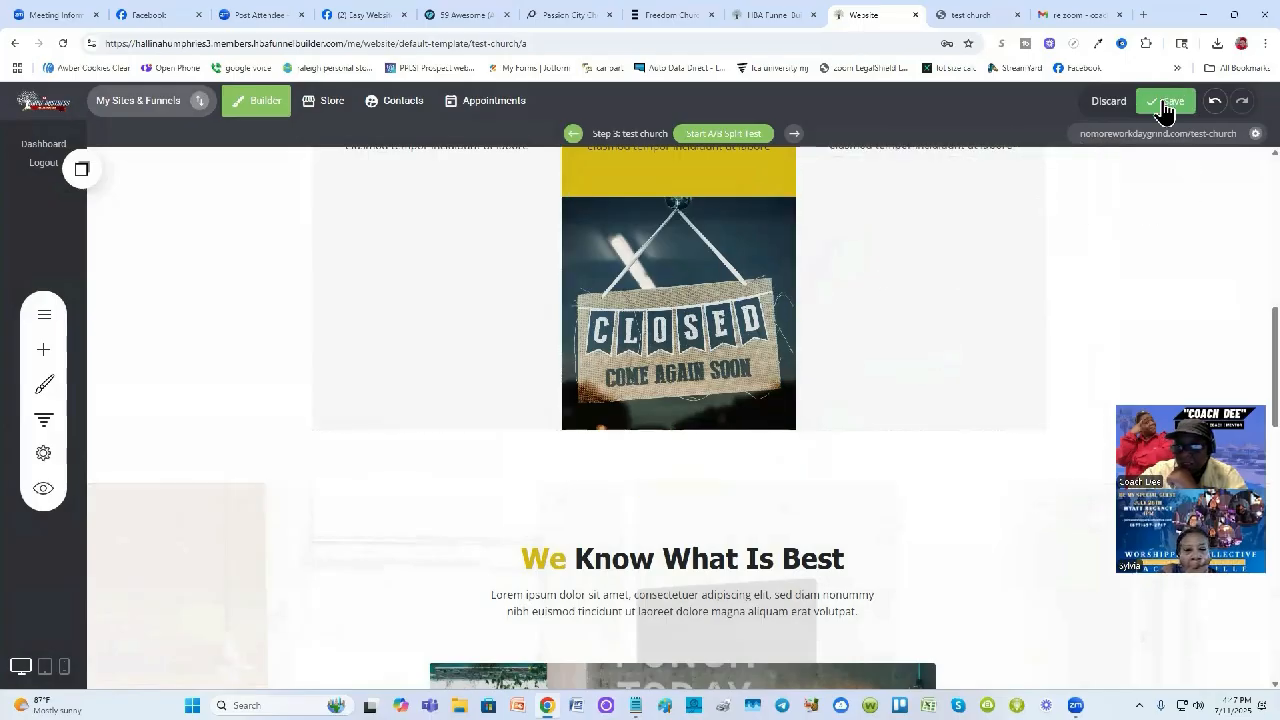
Reload the live test church page and examine how the slider in the yellow column rotates its images
left_click(962, 14)
left_click(62, 43)
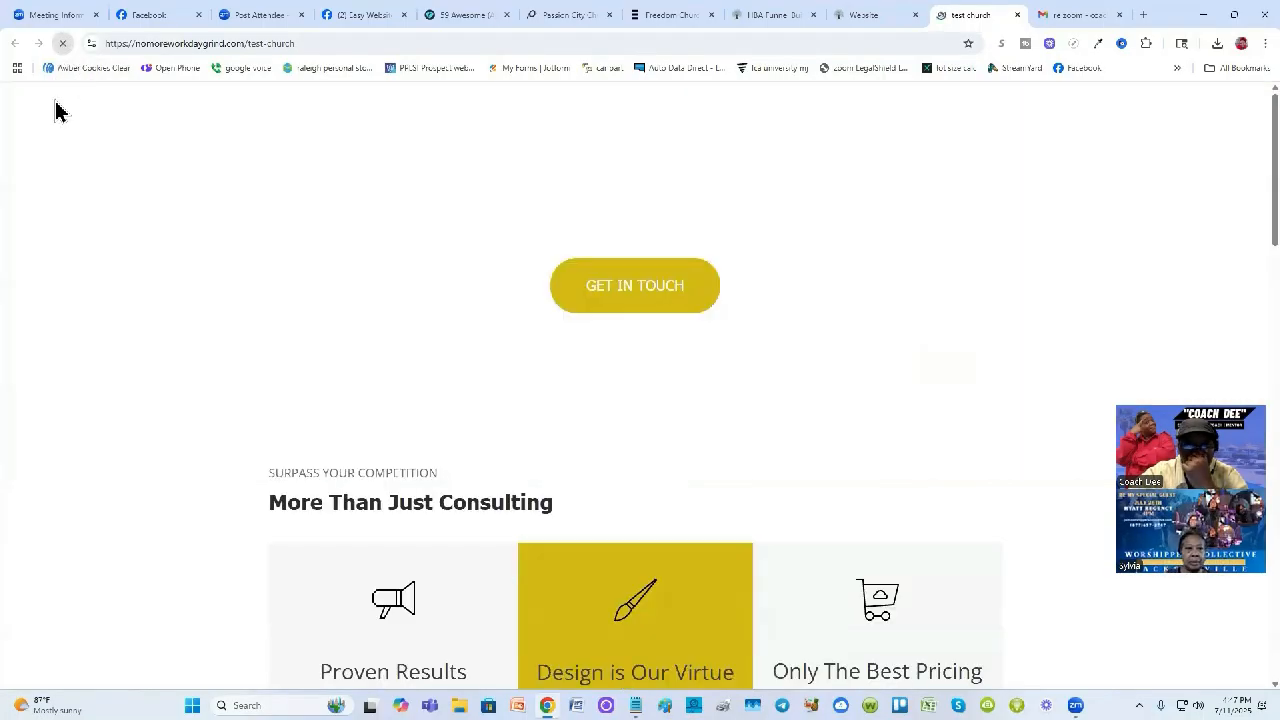
scroll(307, 348, "down", 5)
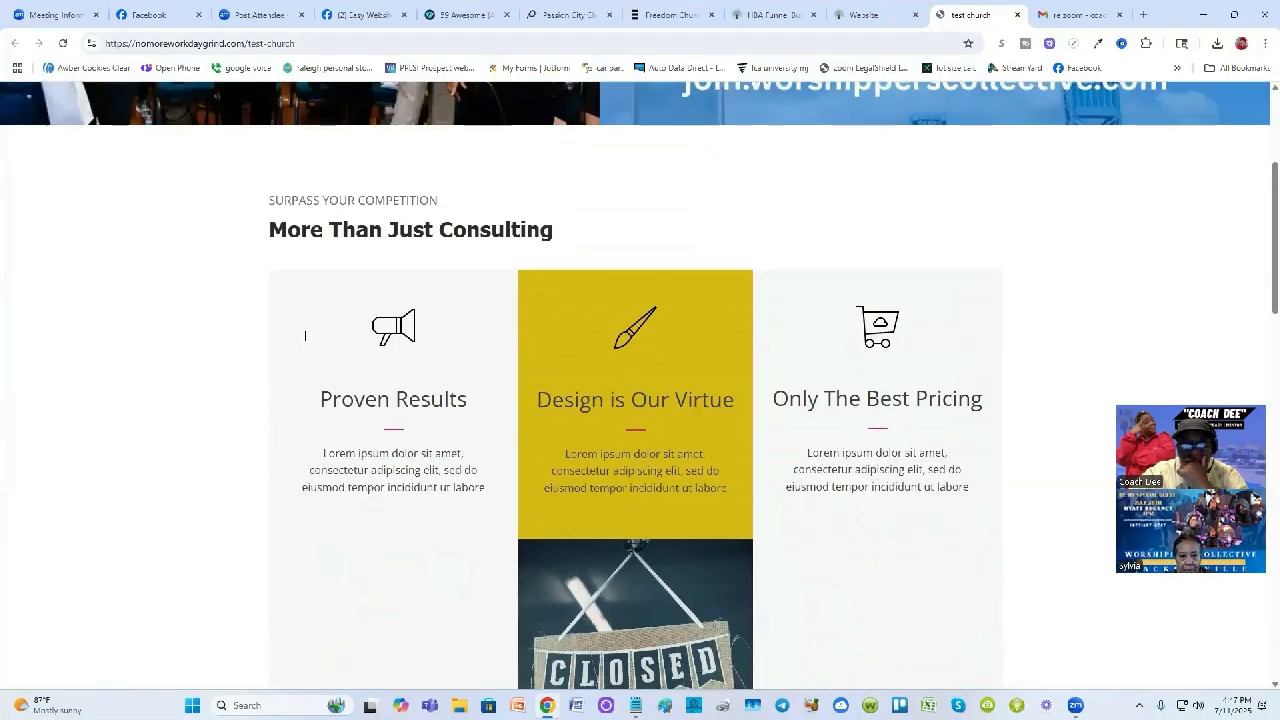
scroll(400, 300, "down", 2)
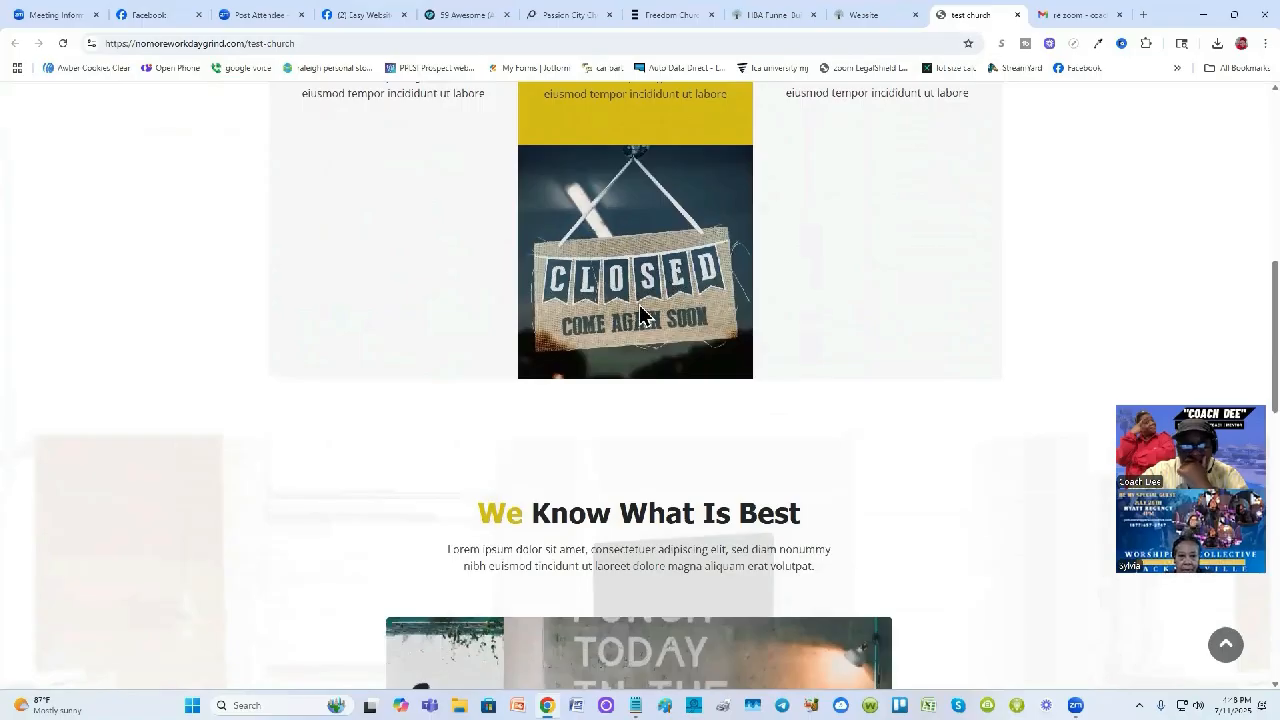
scroll(640, 313, "up", 2)
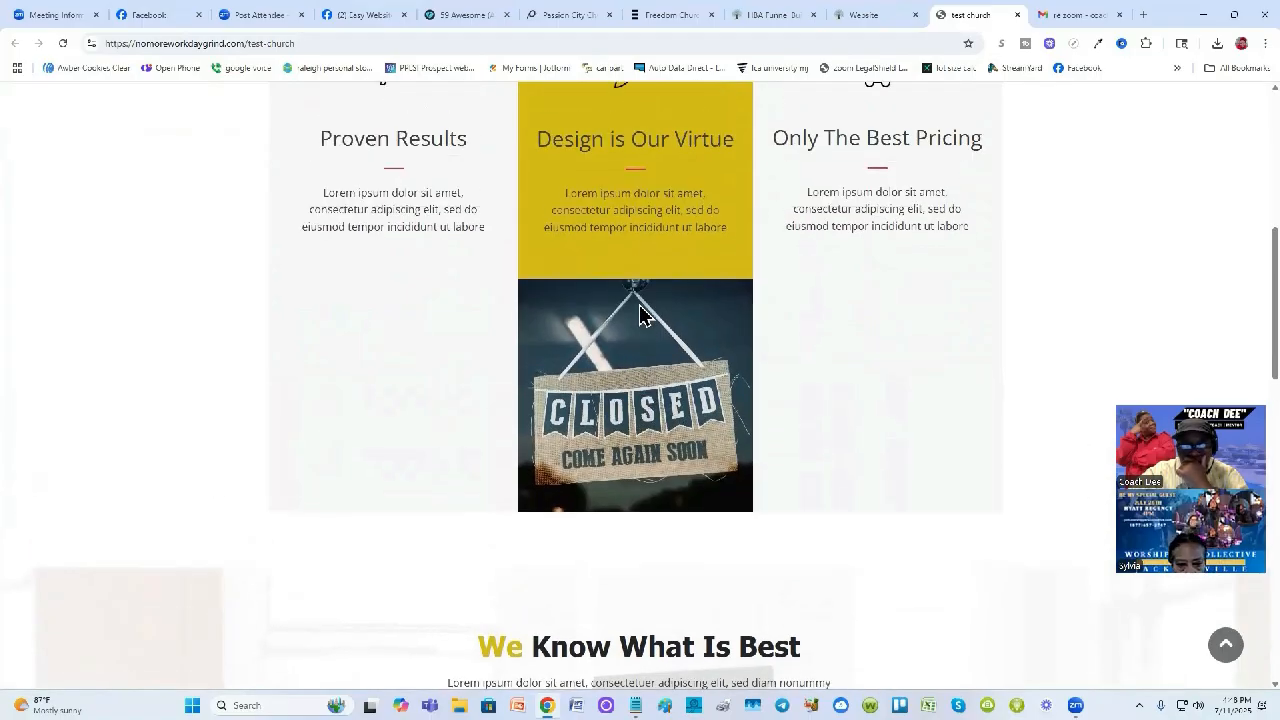
scroll(640, 315, "down", 2)
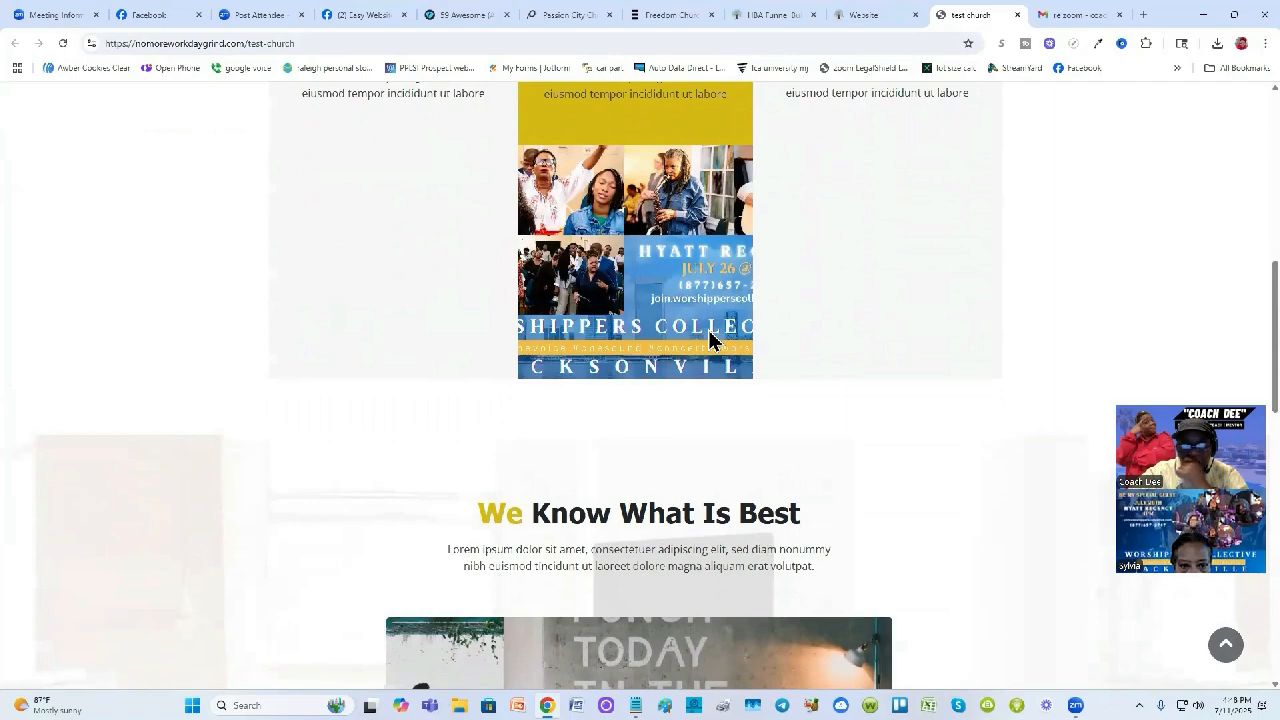
scroll(710, 340, "up", 2)
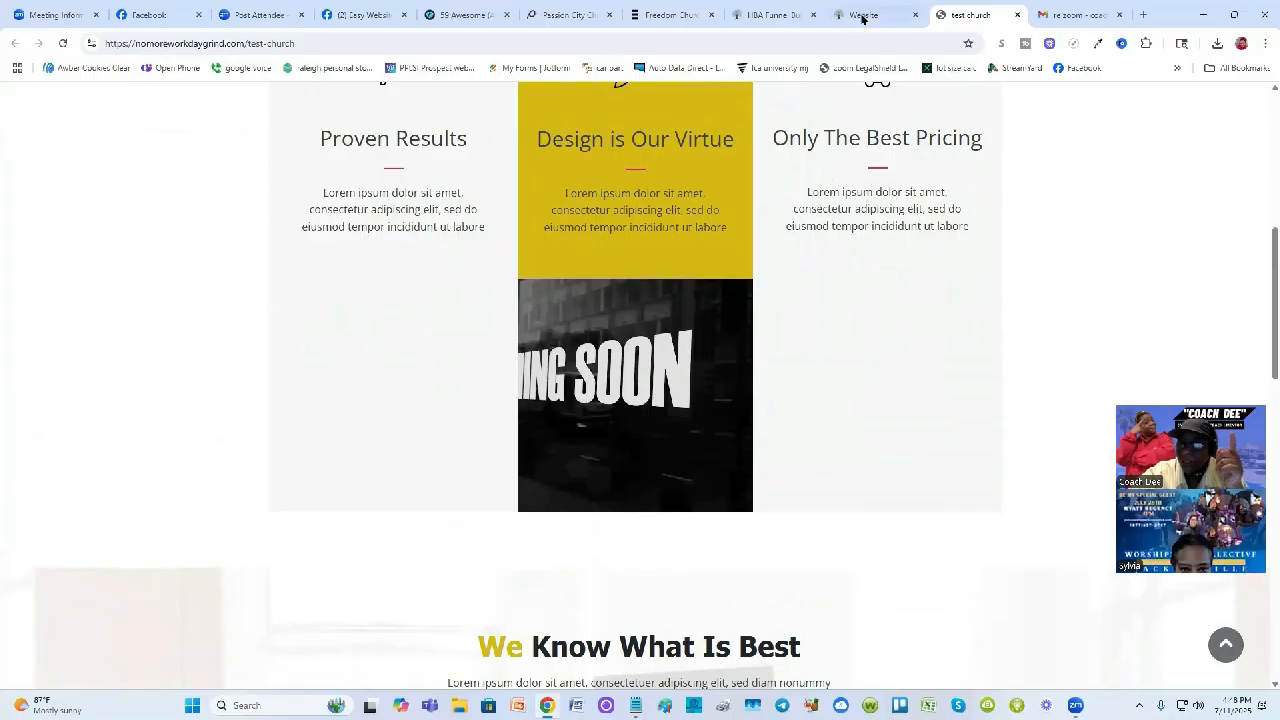
Return to the page builder and insert an empty block between the hero and the "More Than Just Consulting" section
mouse_move(863, 14)
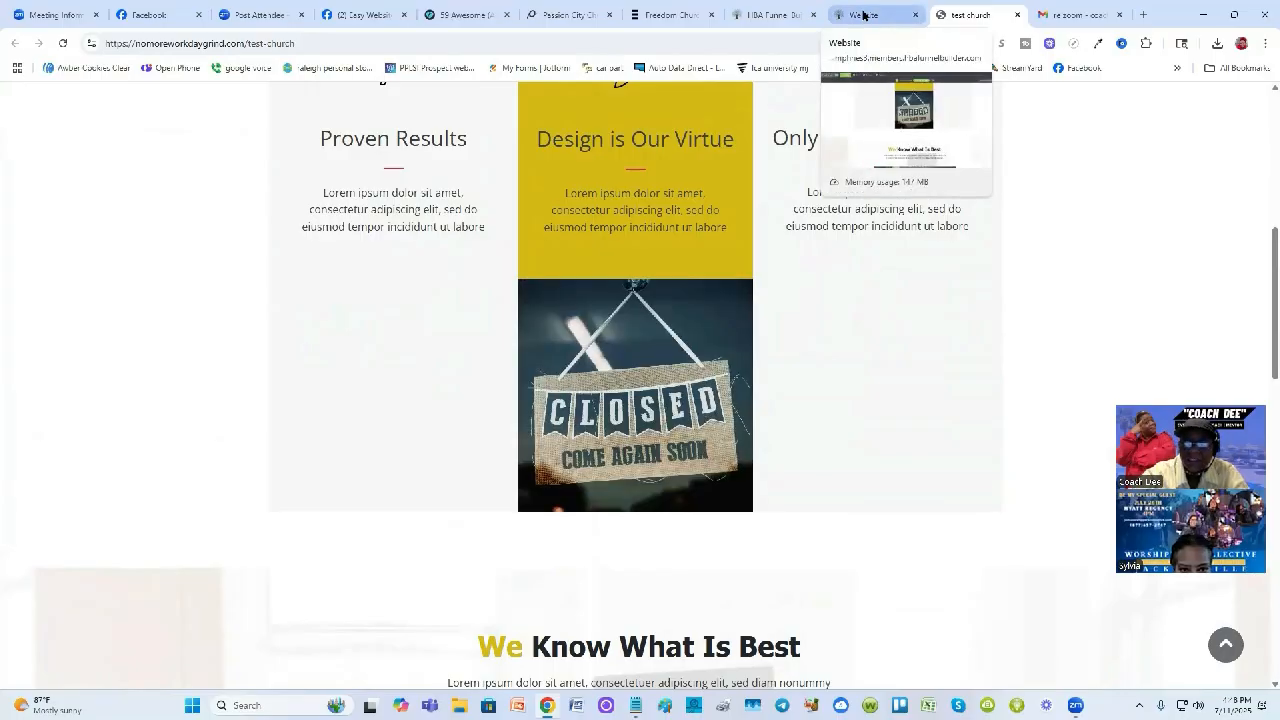
left_click(863, 14)
scroll(802, 398, "up", 4)
scroll(773, 444, "down", 5)
scroll(726, 363, "up", 4)
scroll(726, 363, "up", 1)
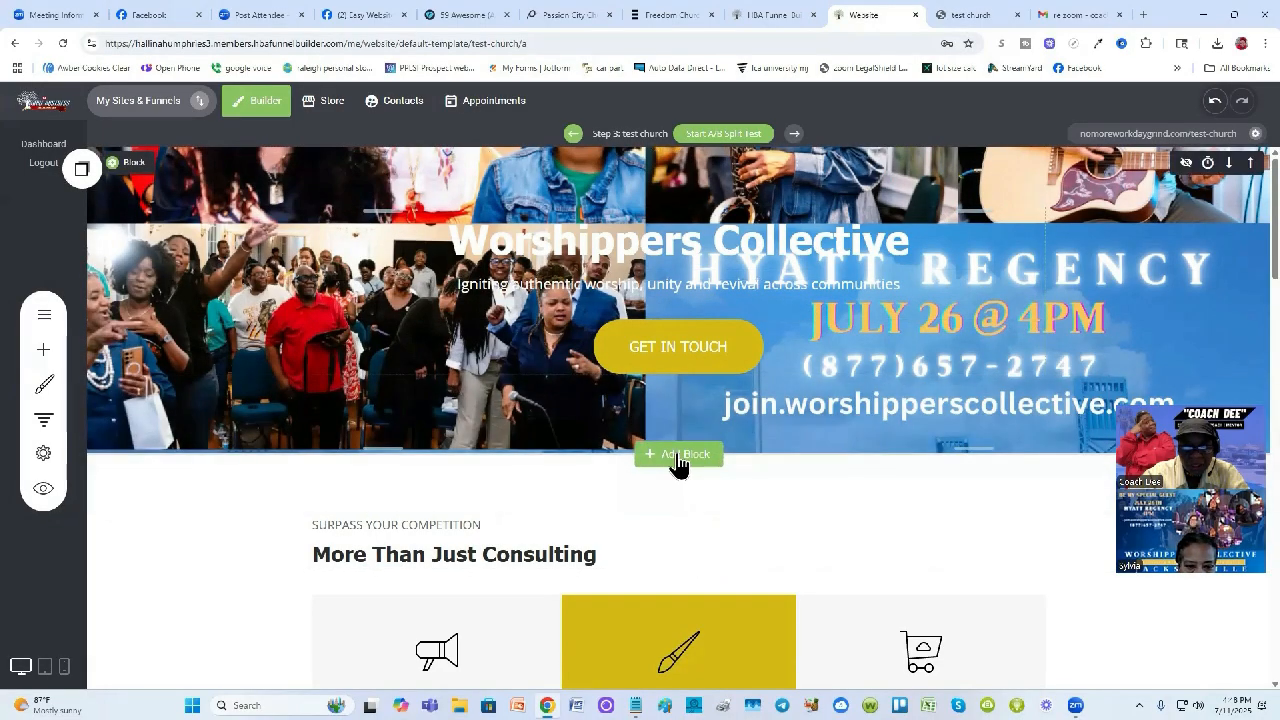
left_click(678, 456)
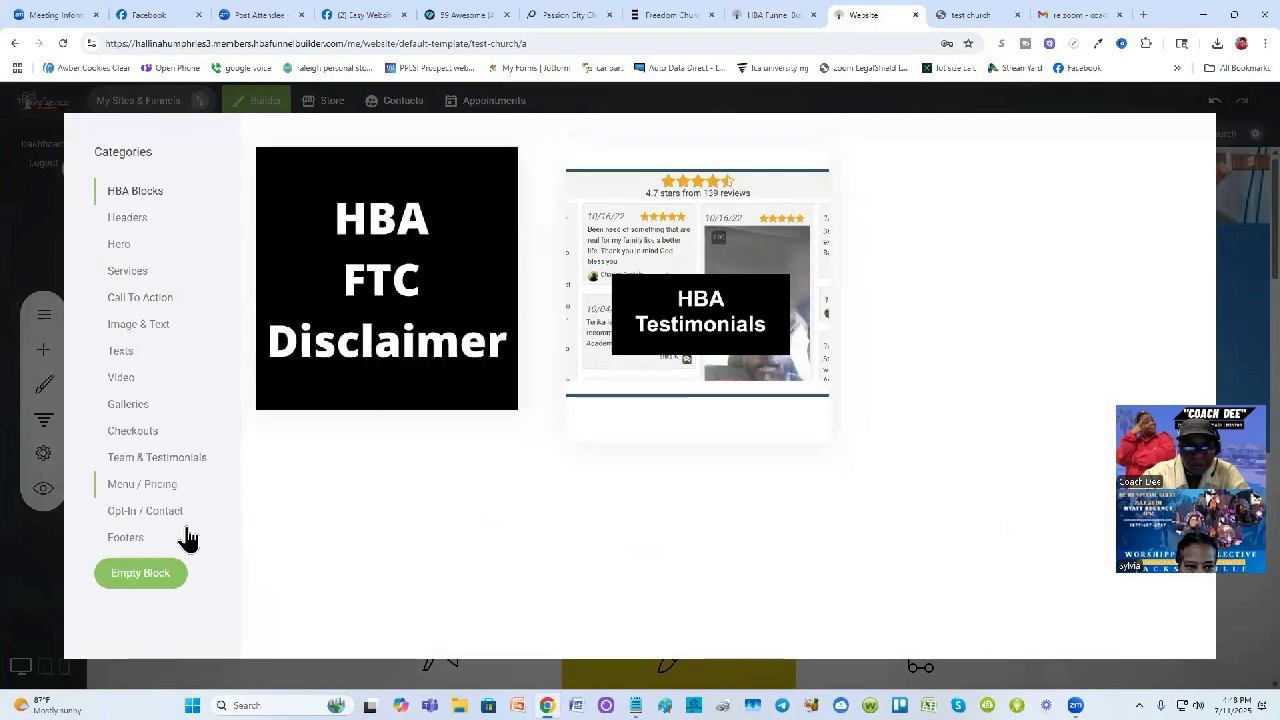
left_click(148, 578)
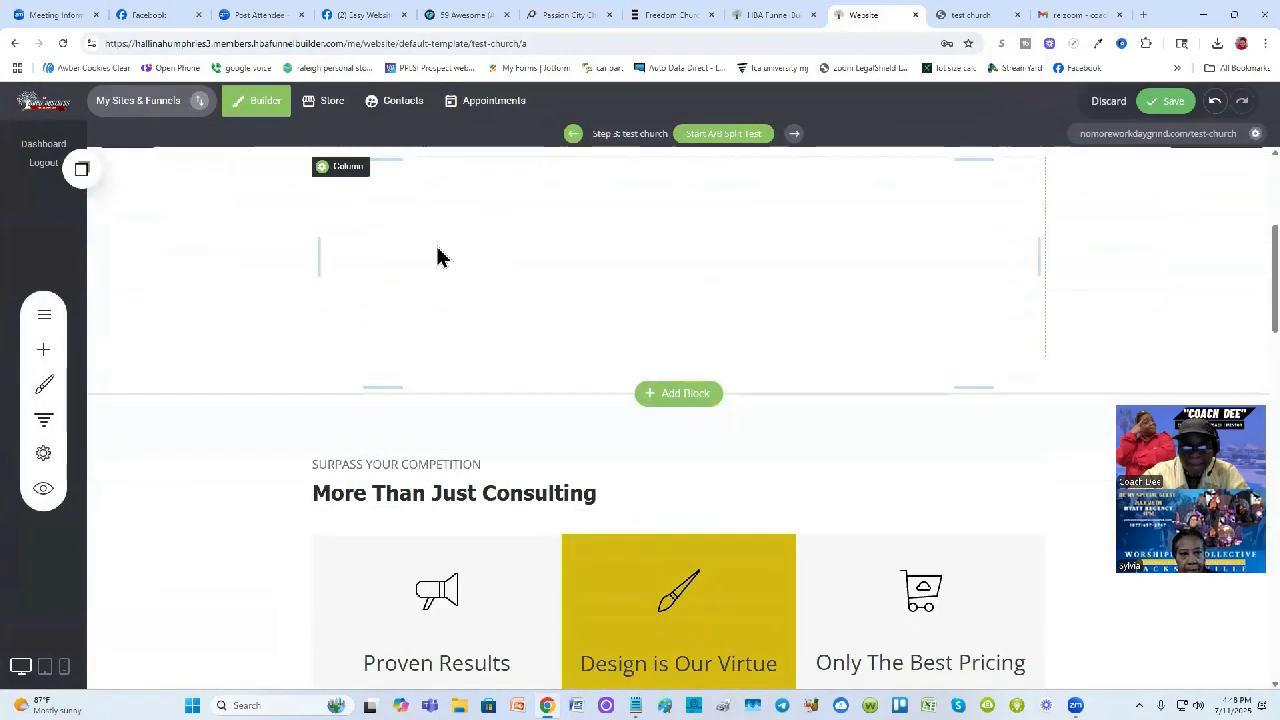
Set the new empty block's container width to Full-Width
scroll(571, 291, "up", 1)
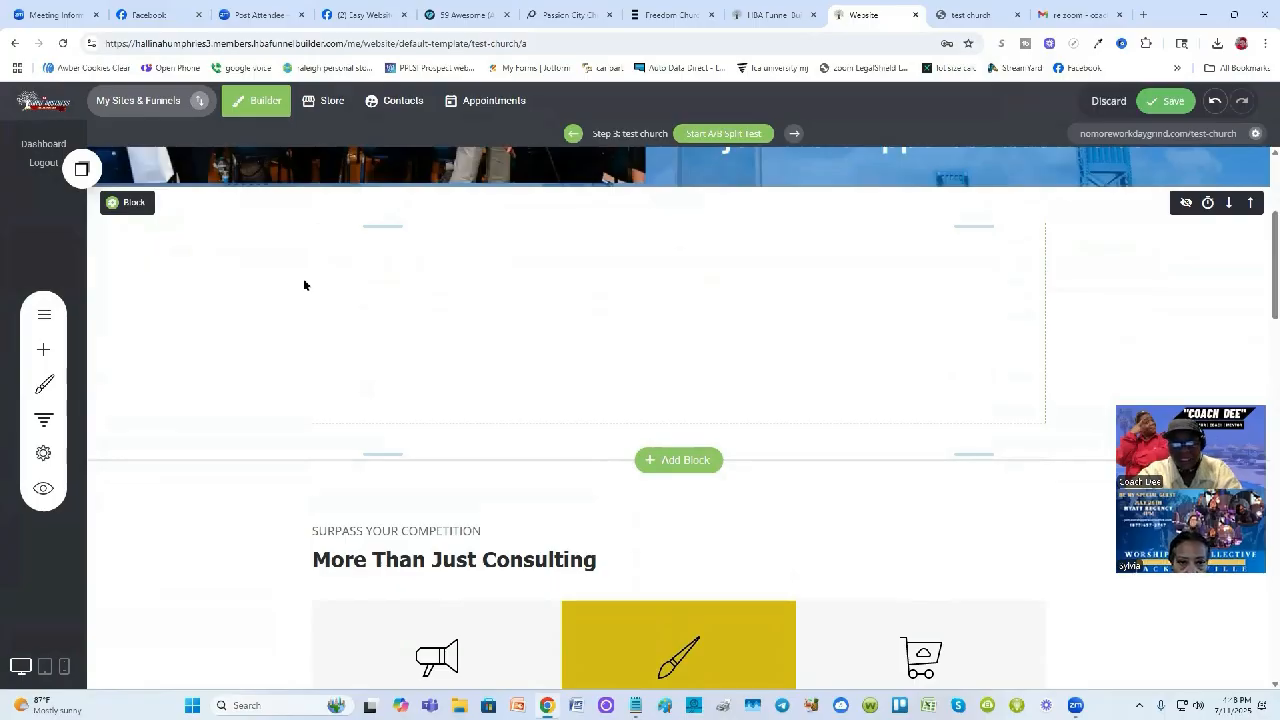
scroll(374, 420, "up", 1)
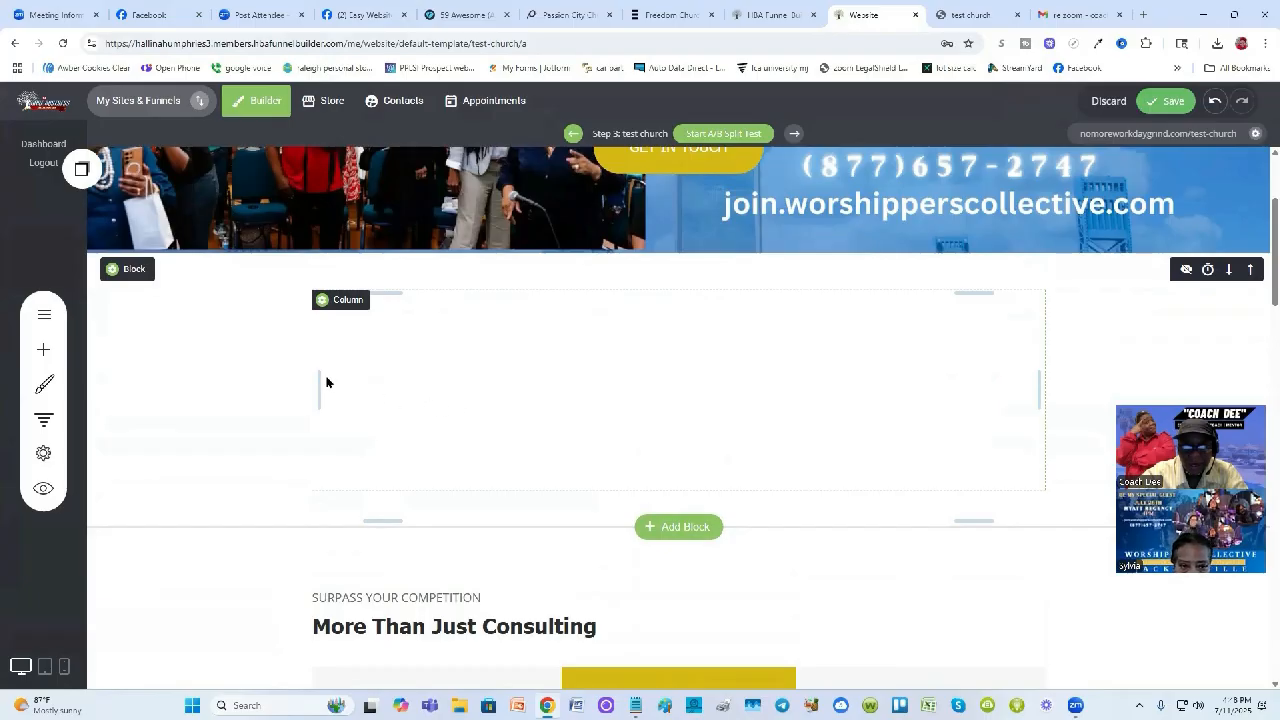
mouse_move(136, 287)
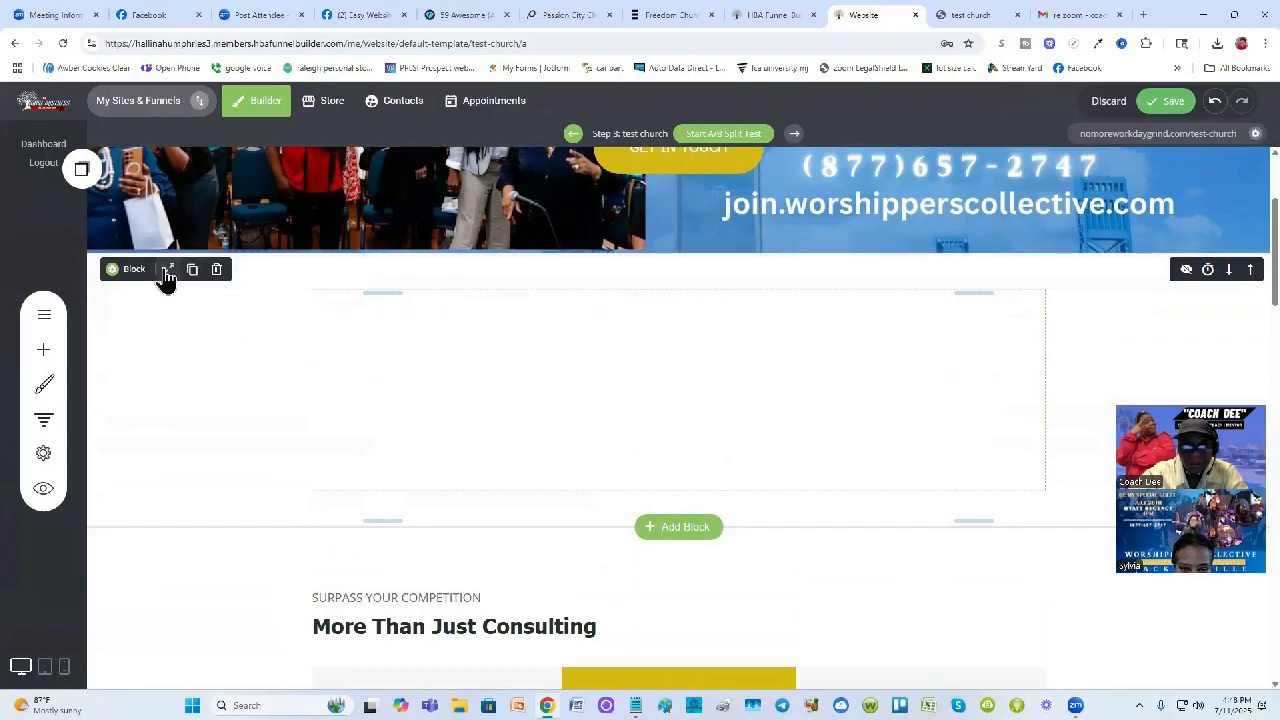
left_click(168, 272)
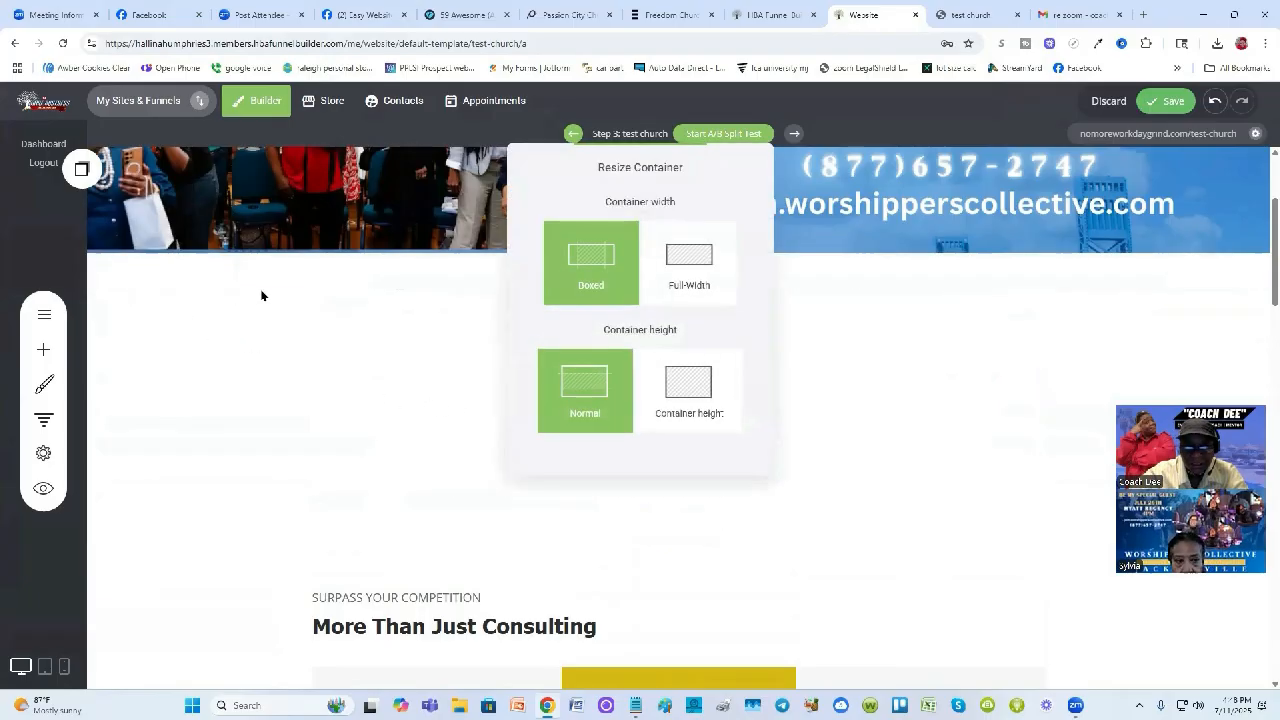
left_click(702, 268)
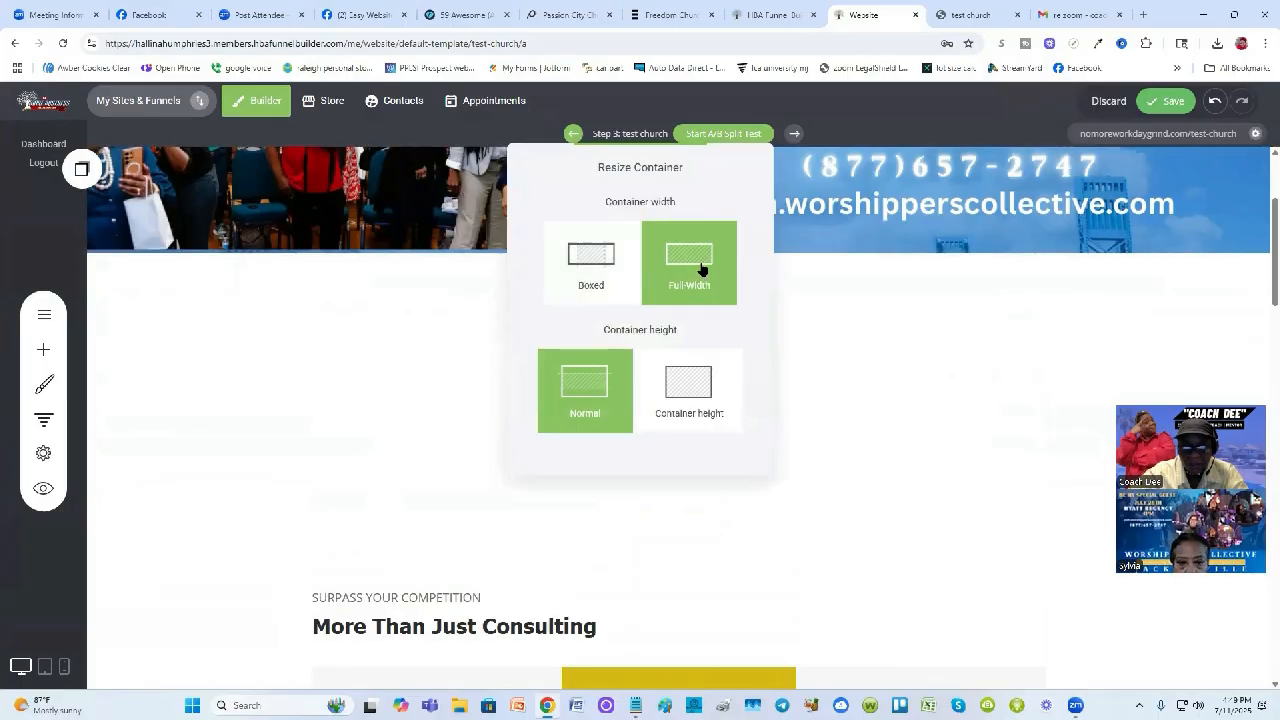
left_click(935, 371)
Place a Slider widget in the empty full-width block between the hero and the "More Than Just Consulting" section
scroll(403, 401, "down", 1)
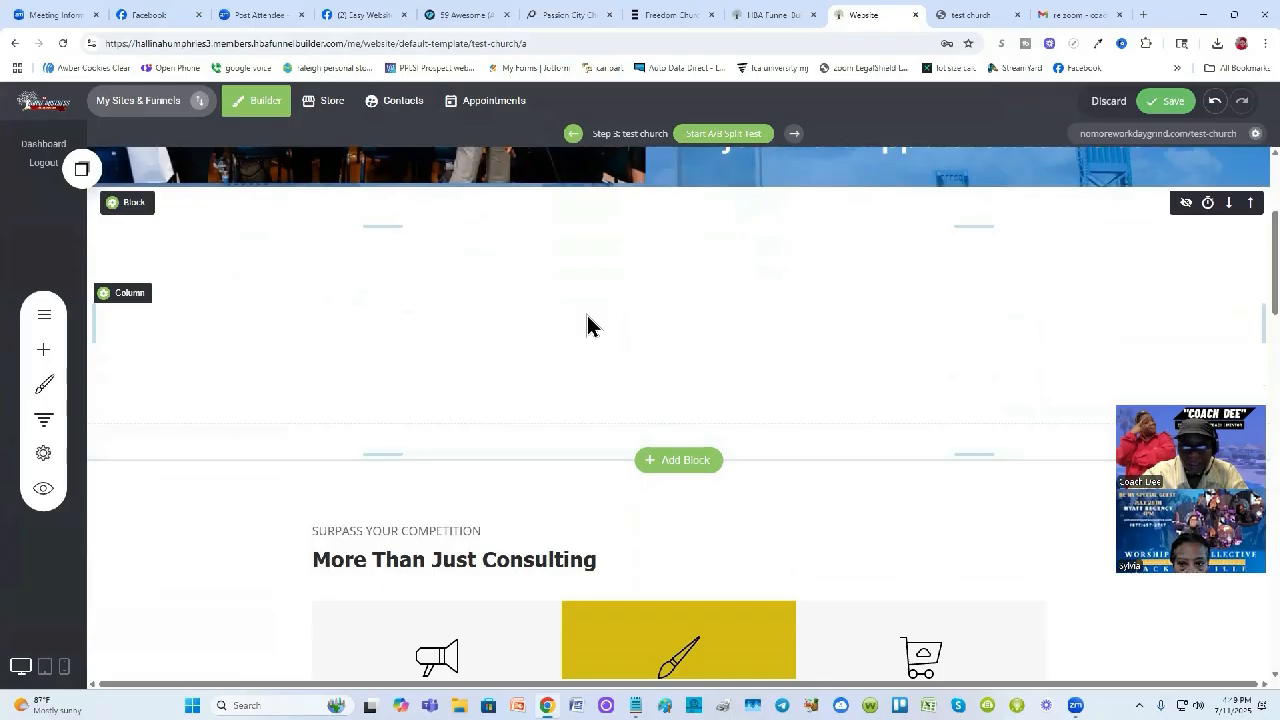
scroll(893, 325, "up", 1)
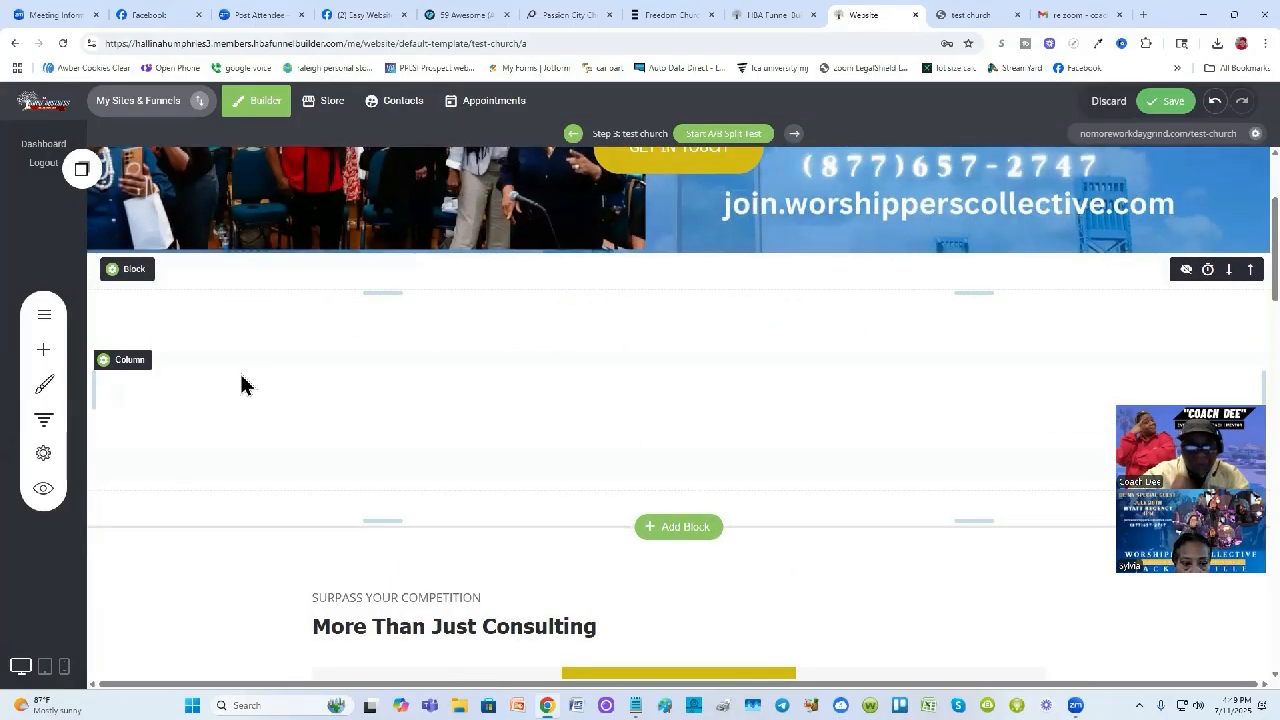
left_click(44, 355)
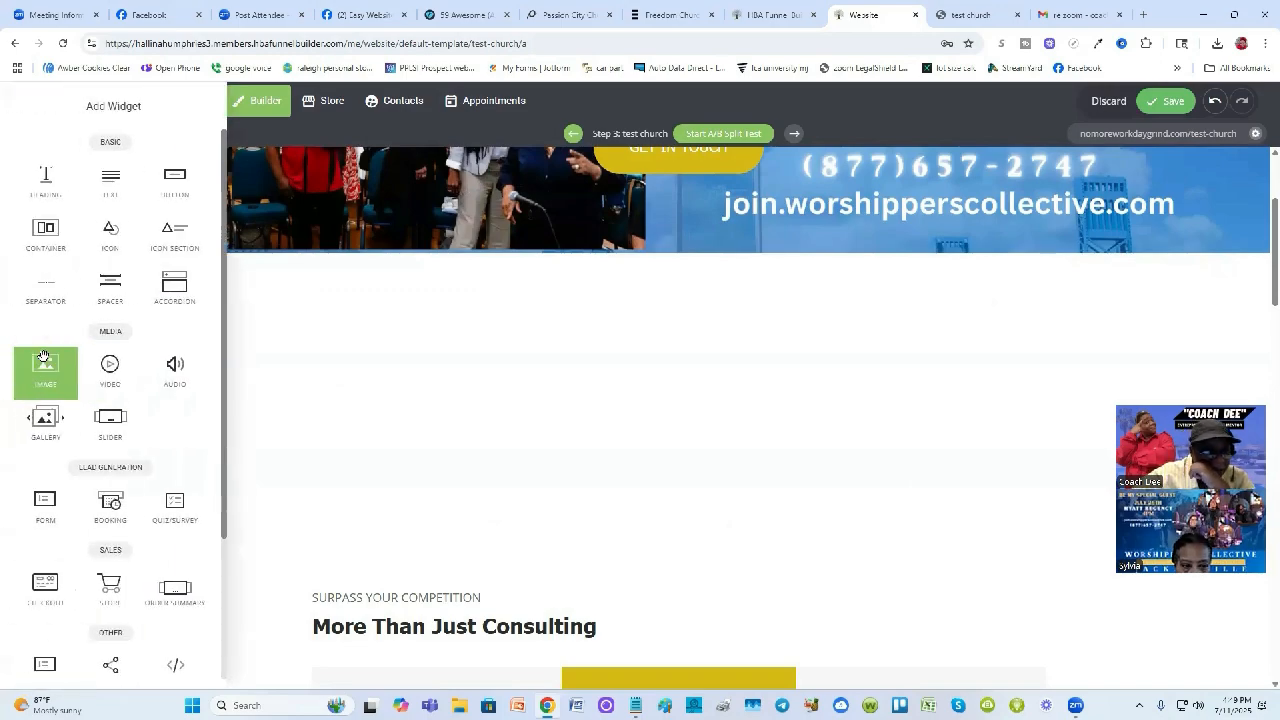
left_click_drag(110, 423, 652, 323)
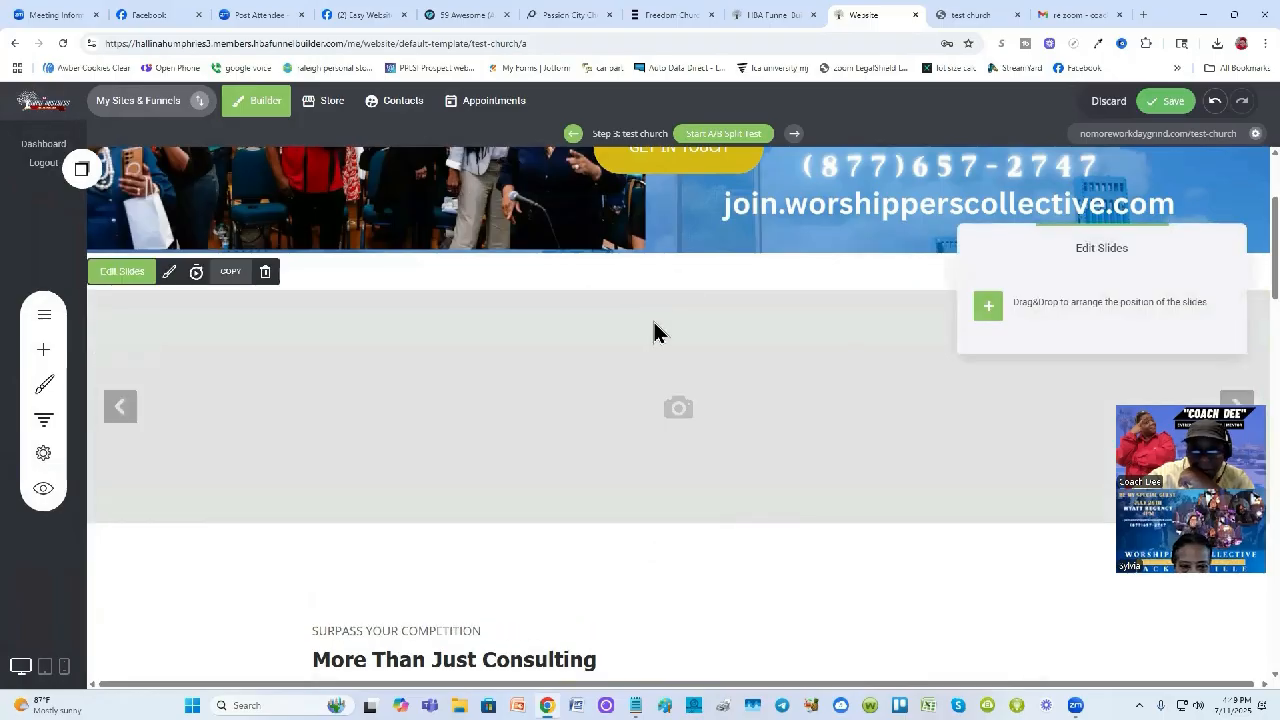
Start a first slide in the new slider and choose the Worshippers Collective flyer as its background image
left_click(999, 312)
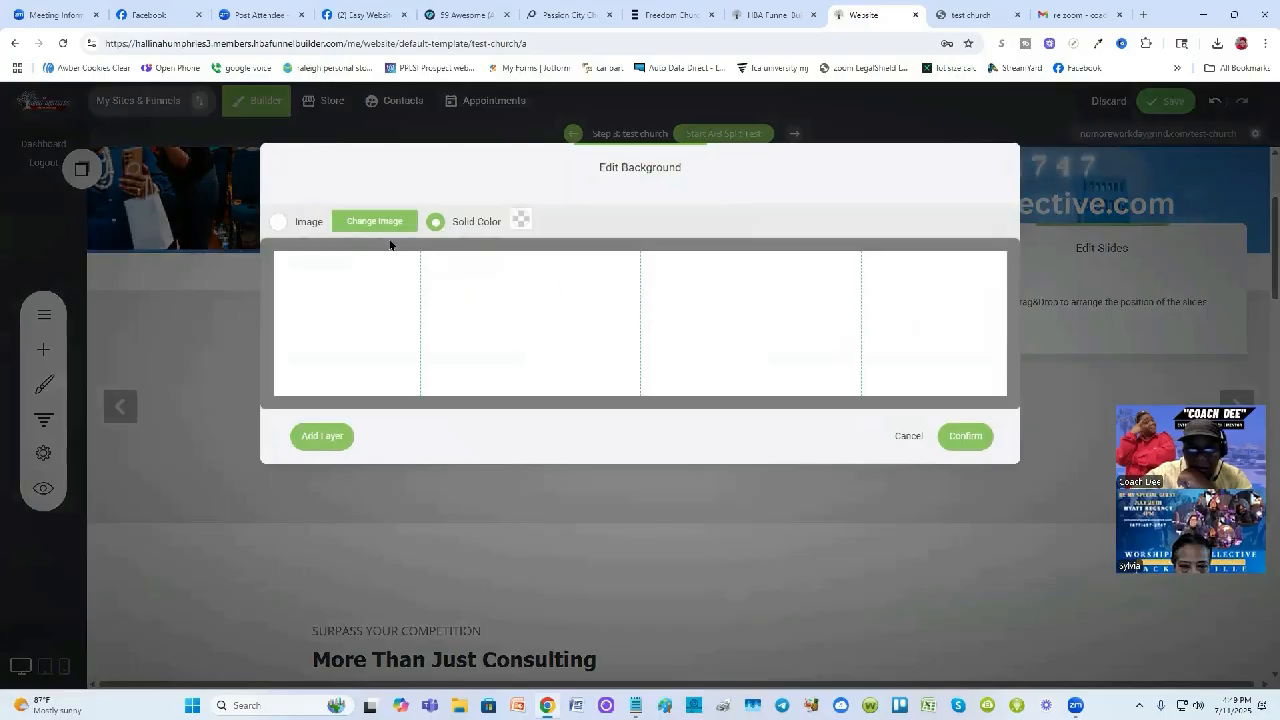
left_click(376, 222)
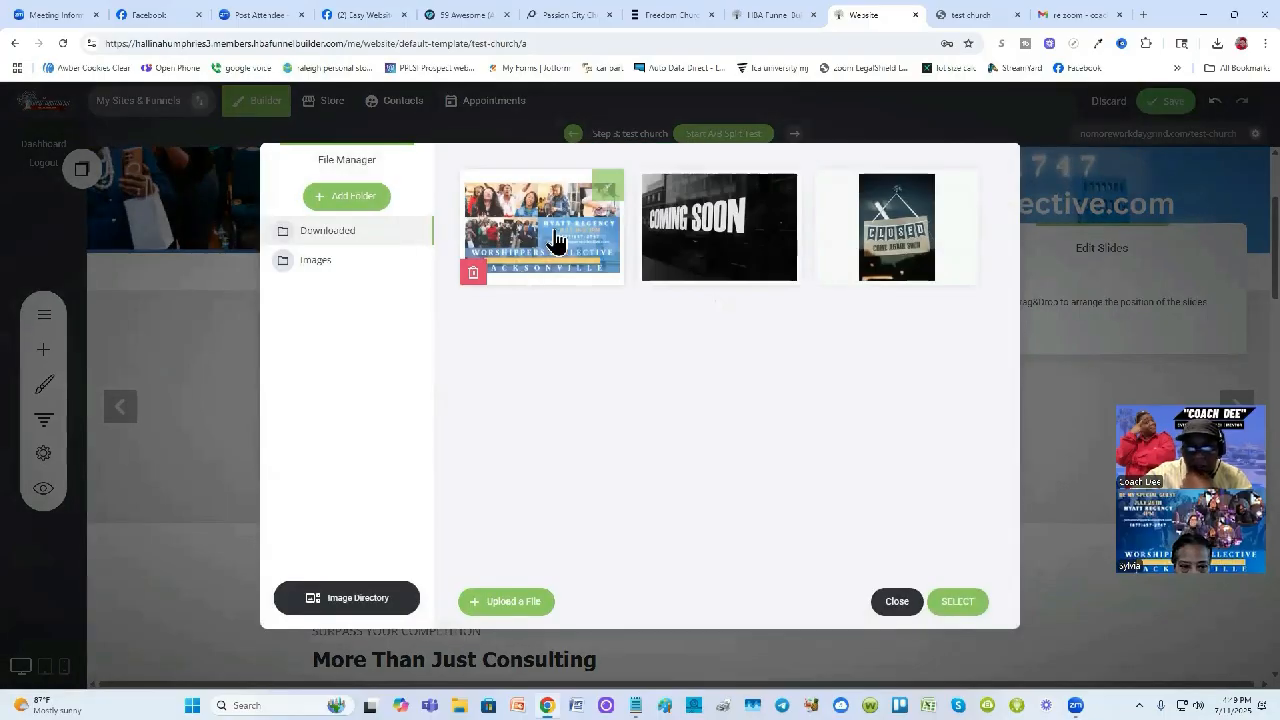
left_click(557, 240)
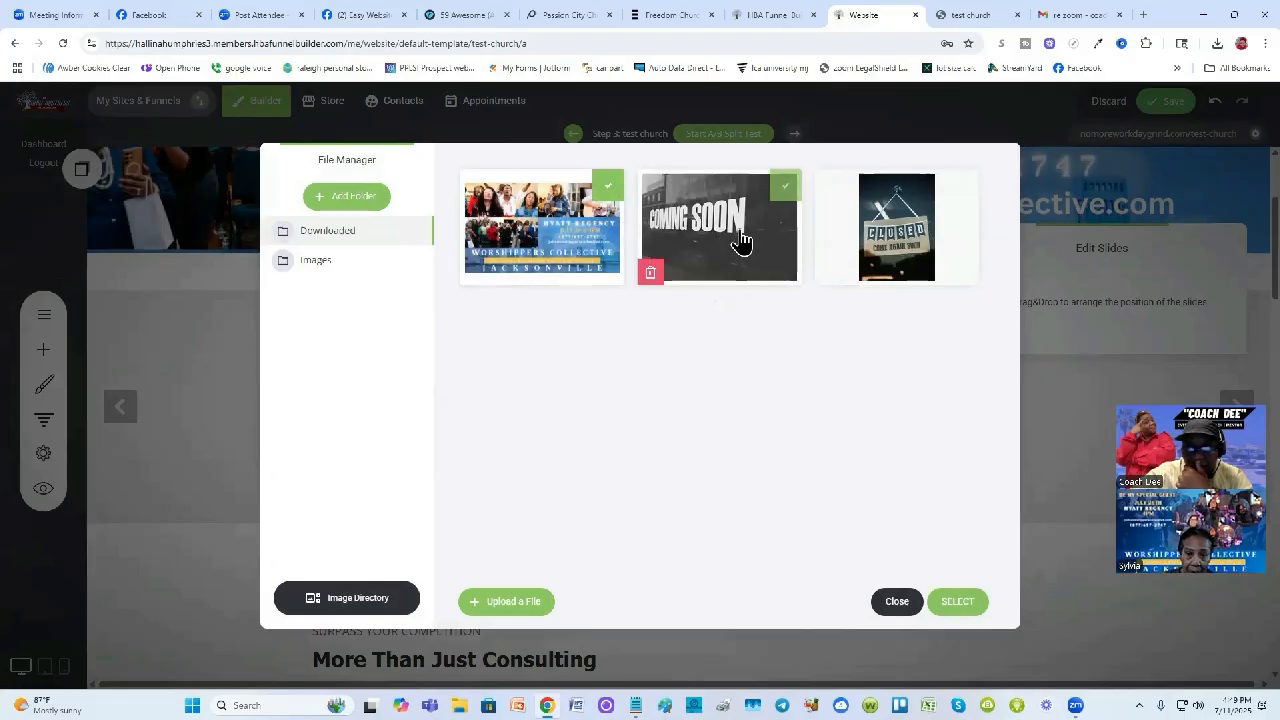
left_click(960, 601)
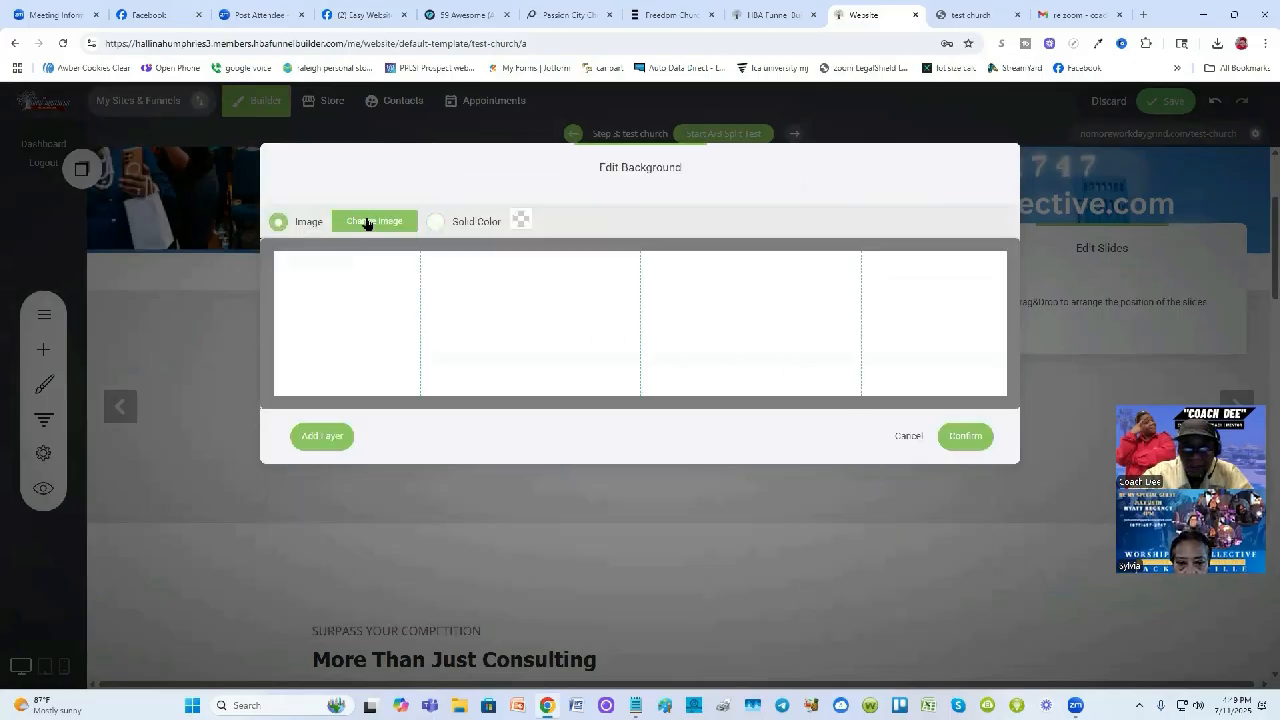
Switch the first slide's background image to the Coming Soon picture from the Downloaded folder
left_click(370, 221)
left_click(691, 243)
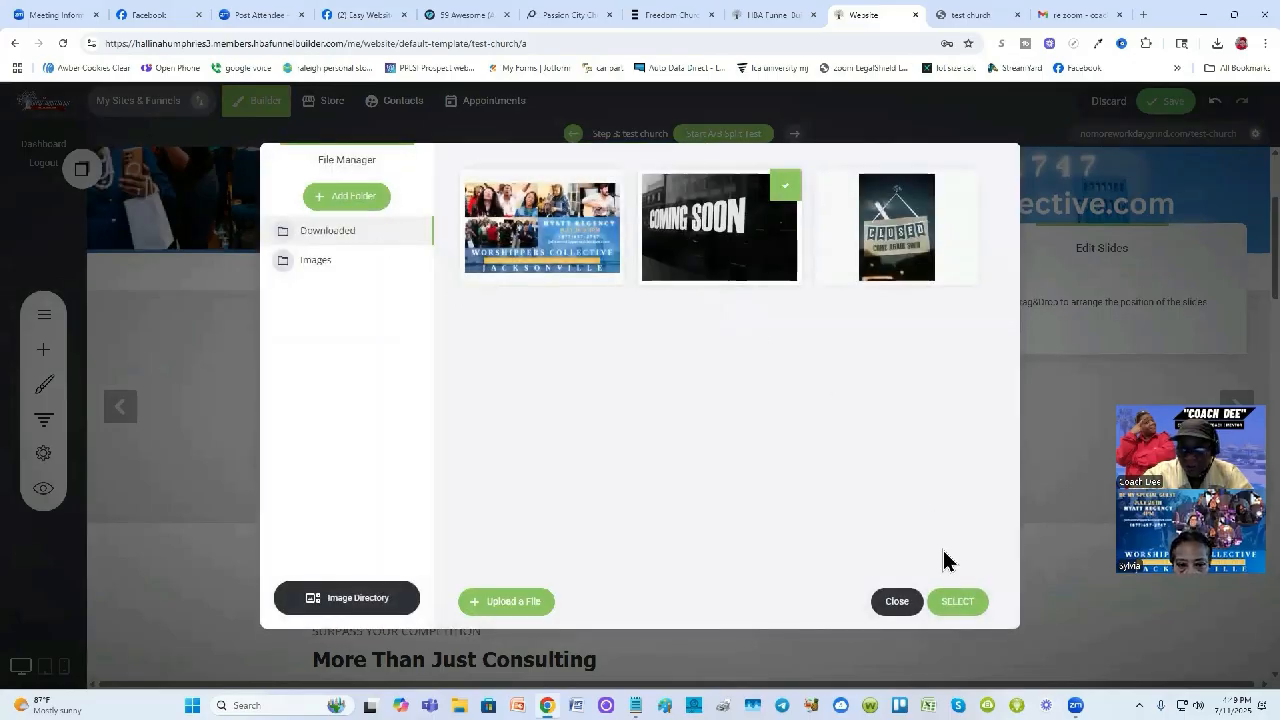
left_click(958, 603)
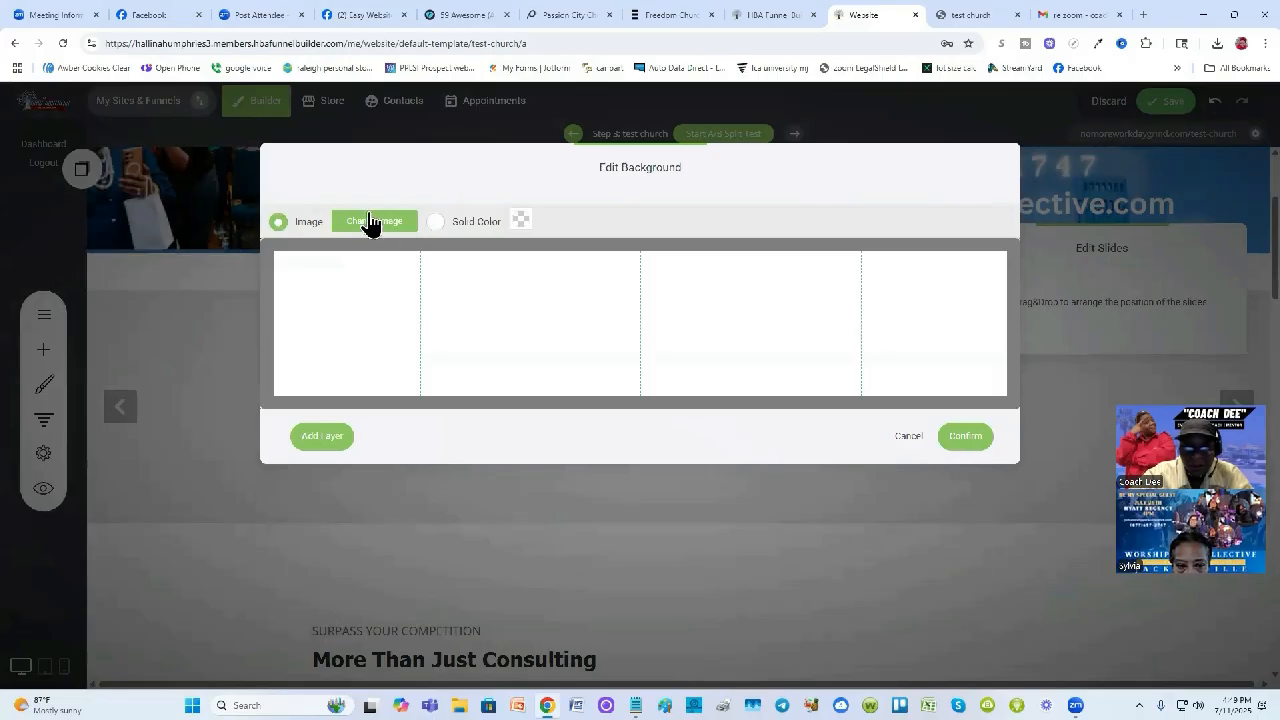
Set the first slide's background to the Closed sign image and confirm the slide
left_click(368, 218)
left_click(897, 230)
left_click(958, 603)
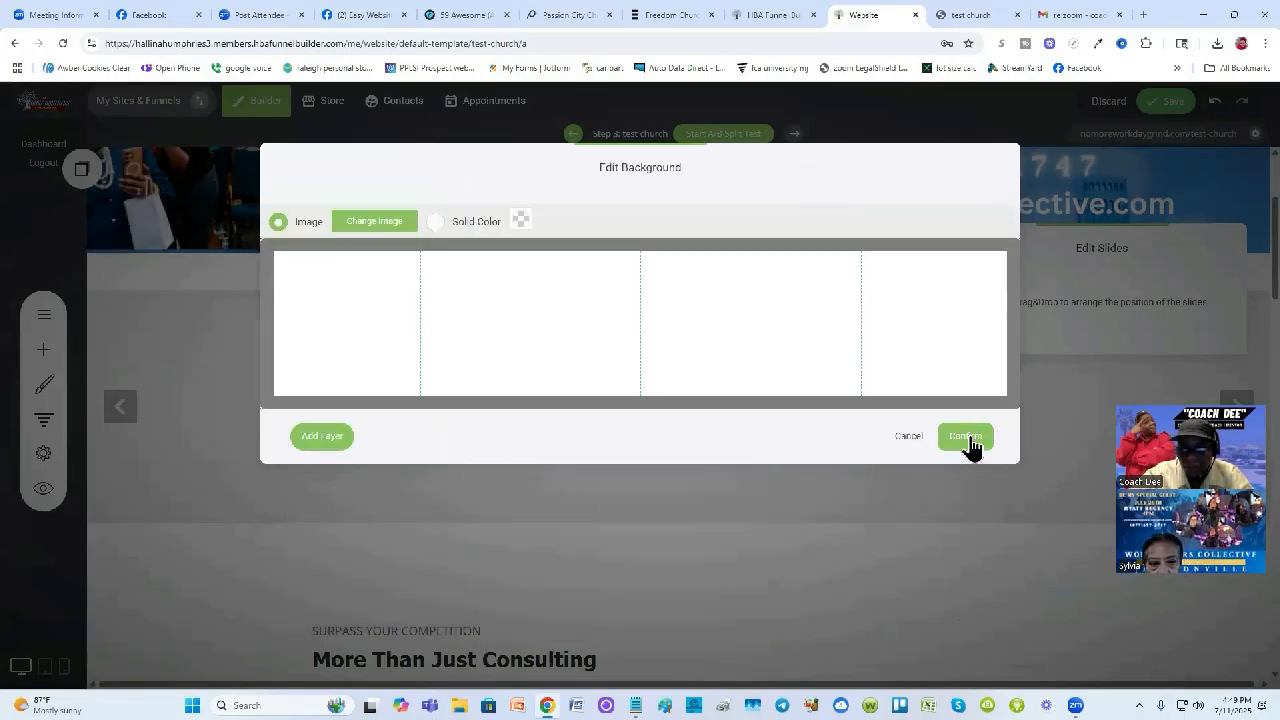
left_click(966, 437)
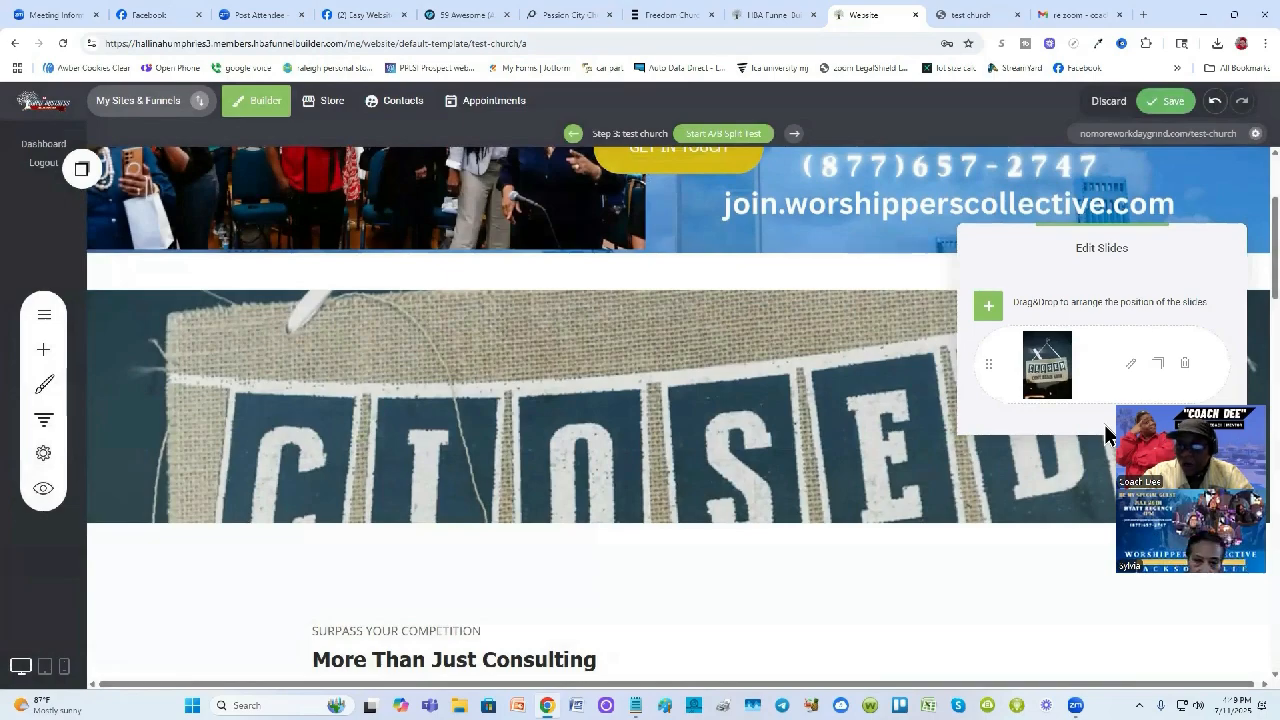
Add a second slide to the full-width slider with the Worshippers Collective flyer as its background image
left_click(989, 308)
left_click(390, 230)
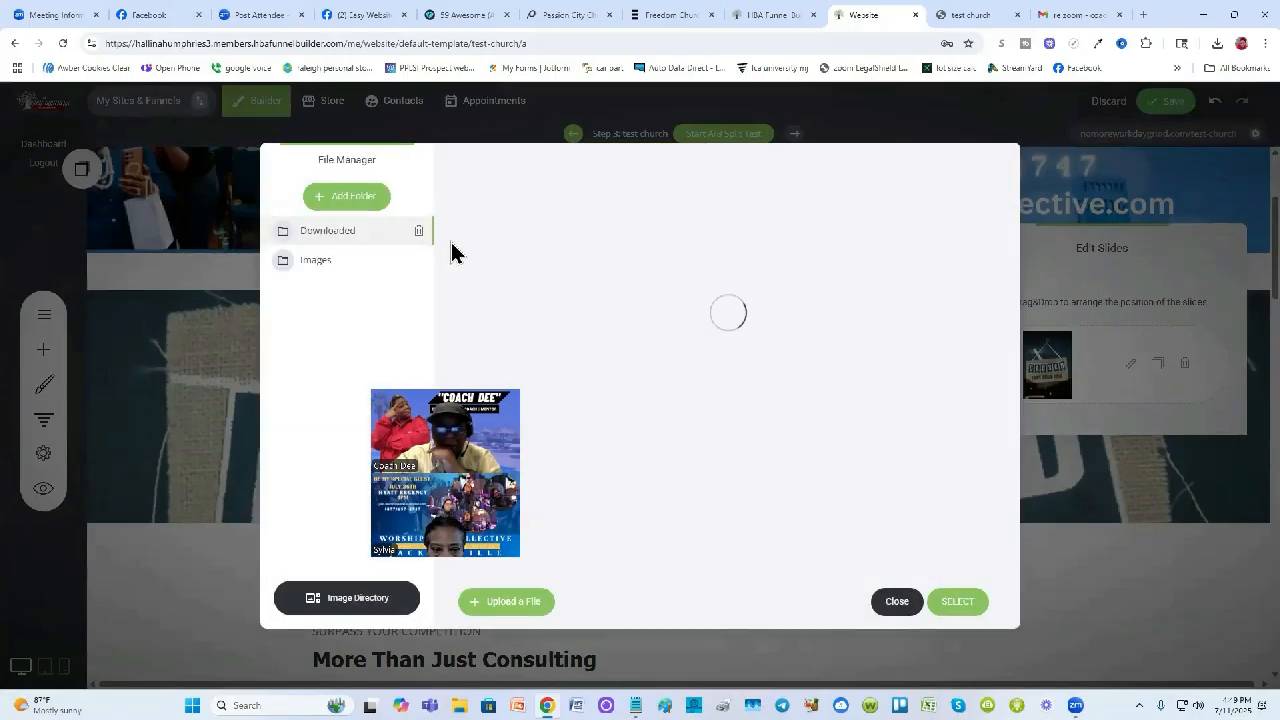
left_click(551, 266)
left_click(959, 599)
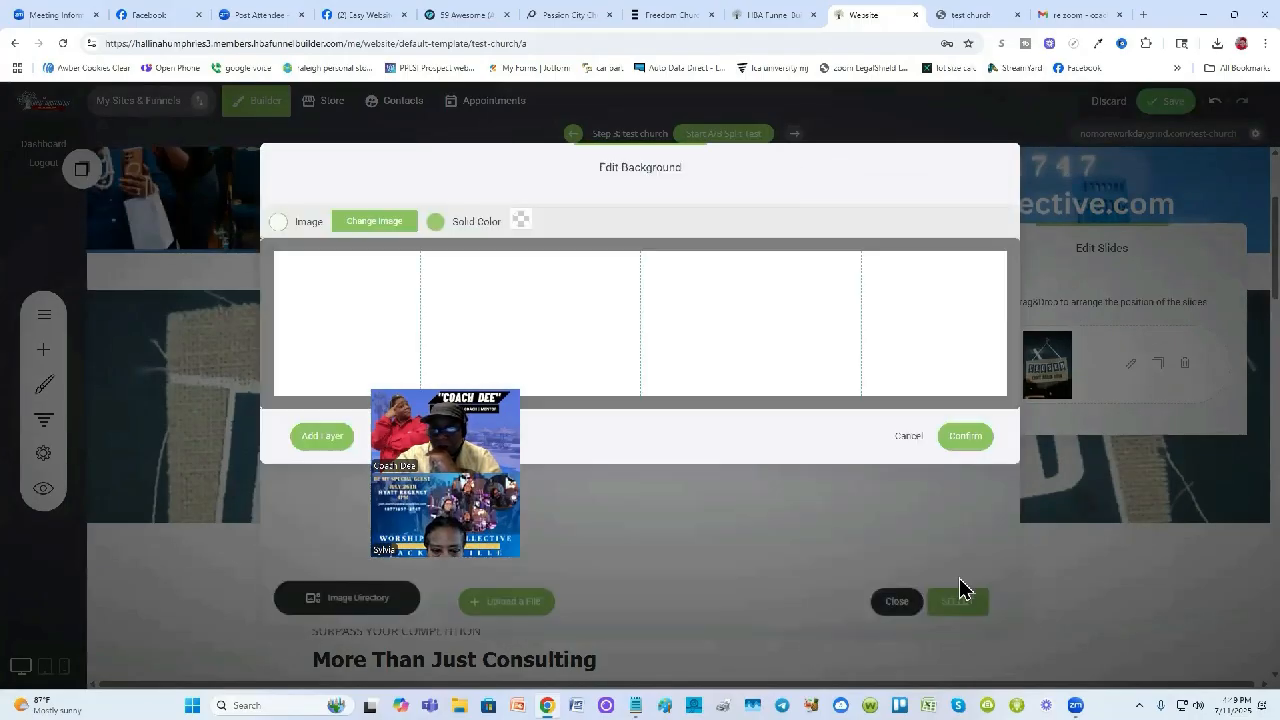
left_click(964, 440)
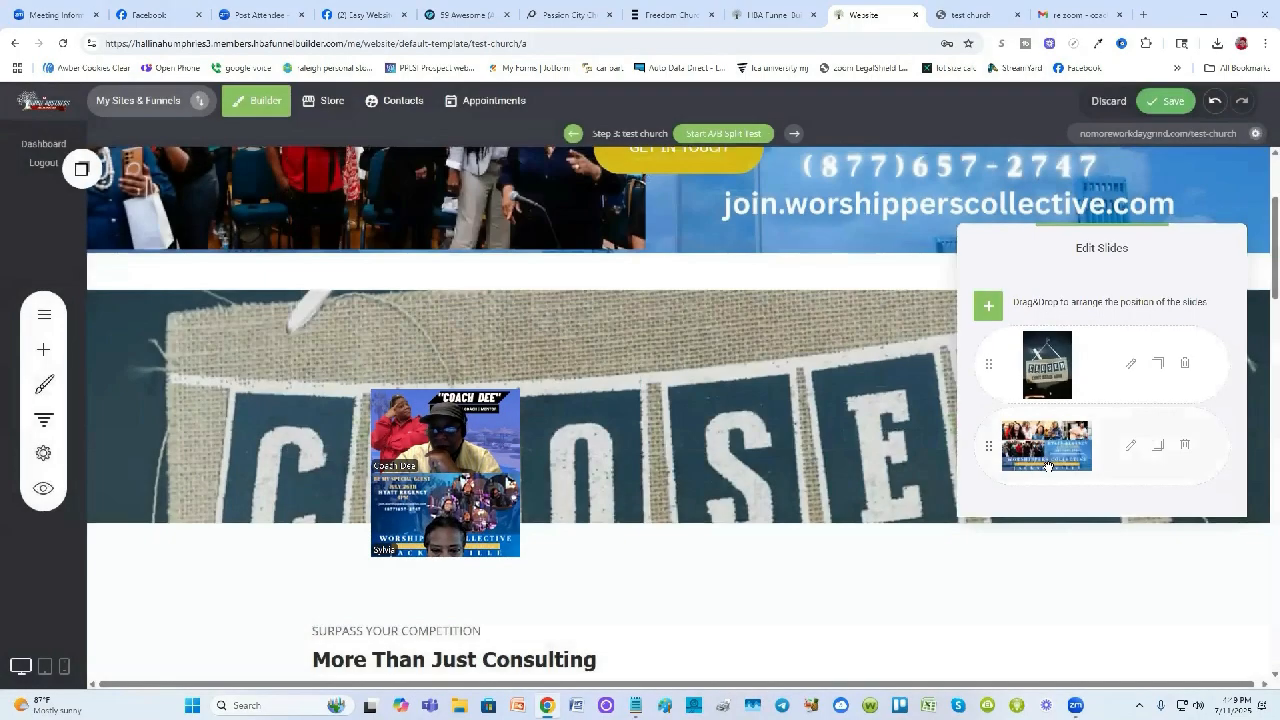
Add a third slide to the full-width slider with the Coming Soon picture as its background image
left_click(988, 307)
left_click(385, 228)
left_click(913, 258)
left_click(706, 249)
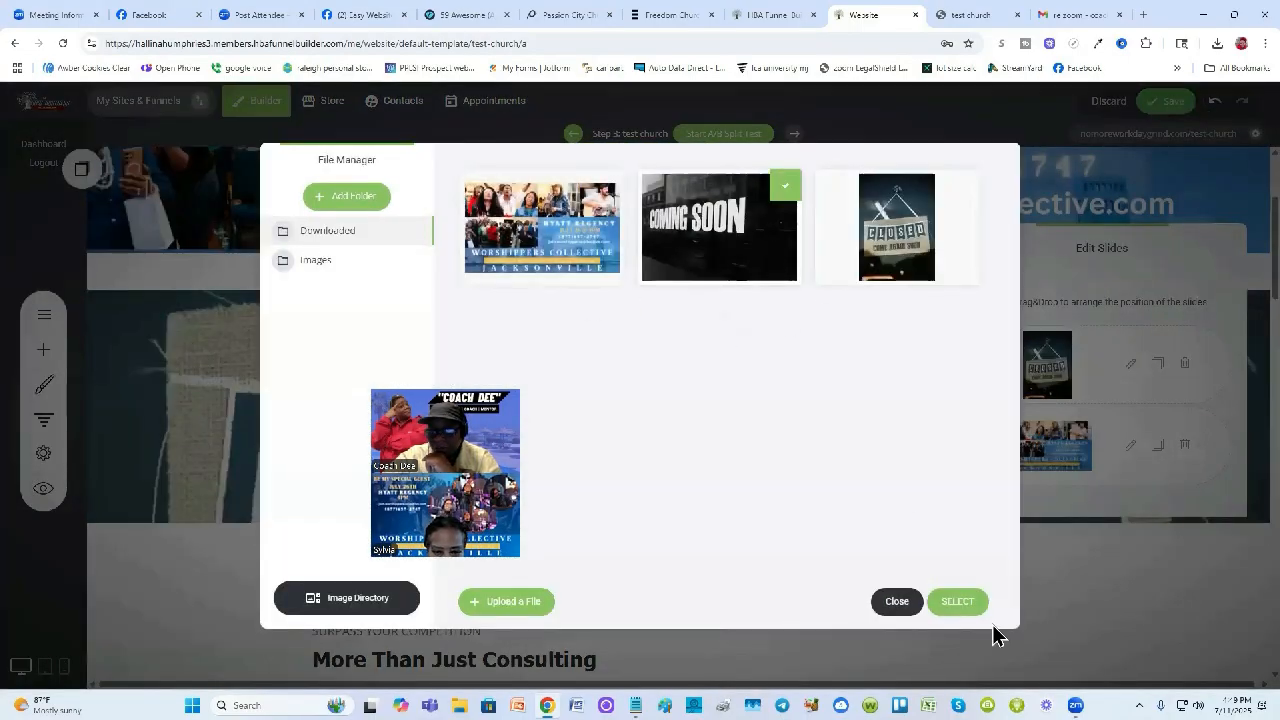
left_click(957, 604)
left_click(978, 435)
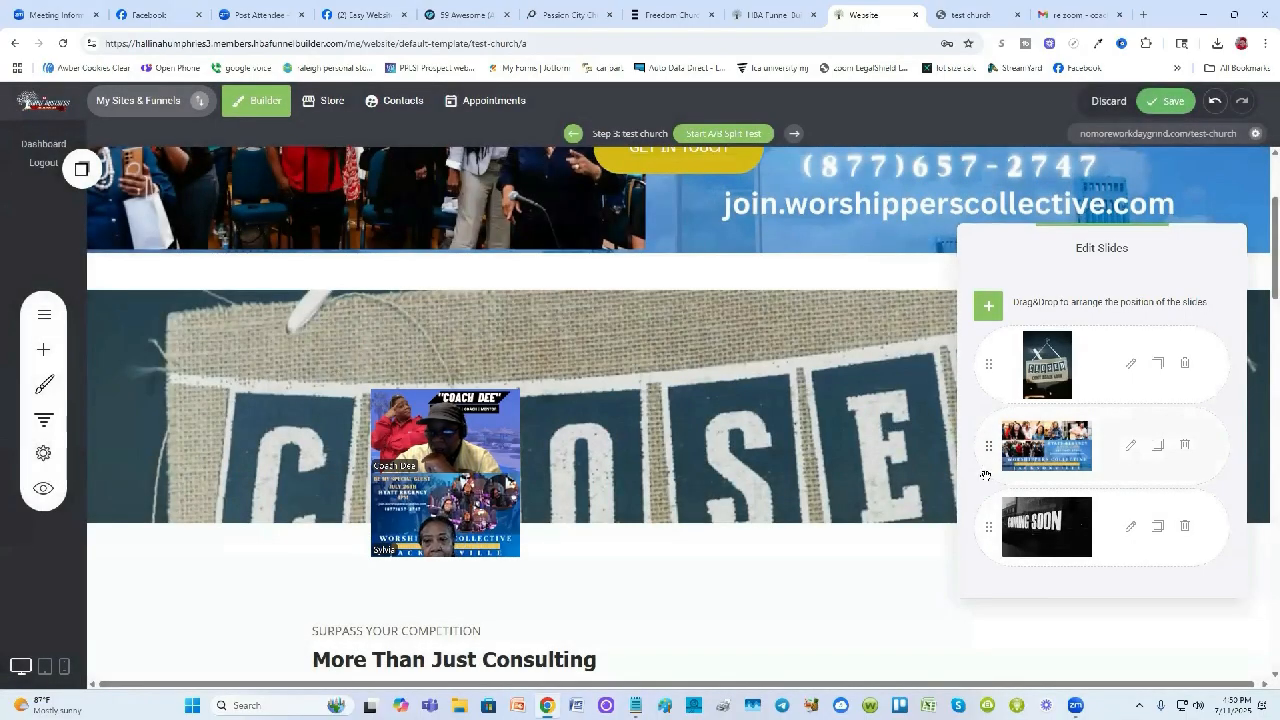
Close the slide settings and save the page with the new full-width slider
left_click(818, 346)
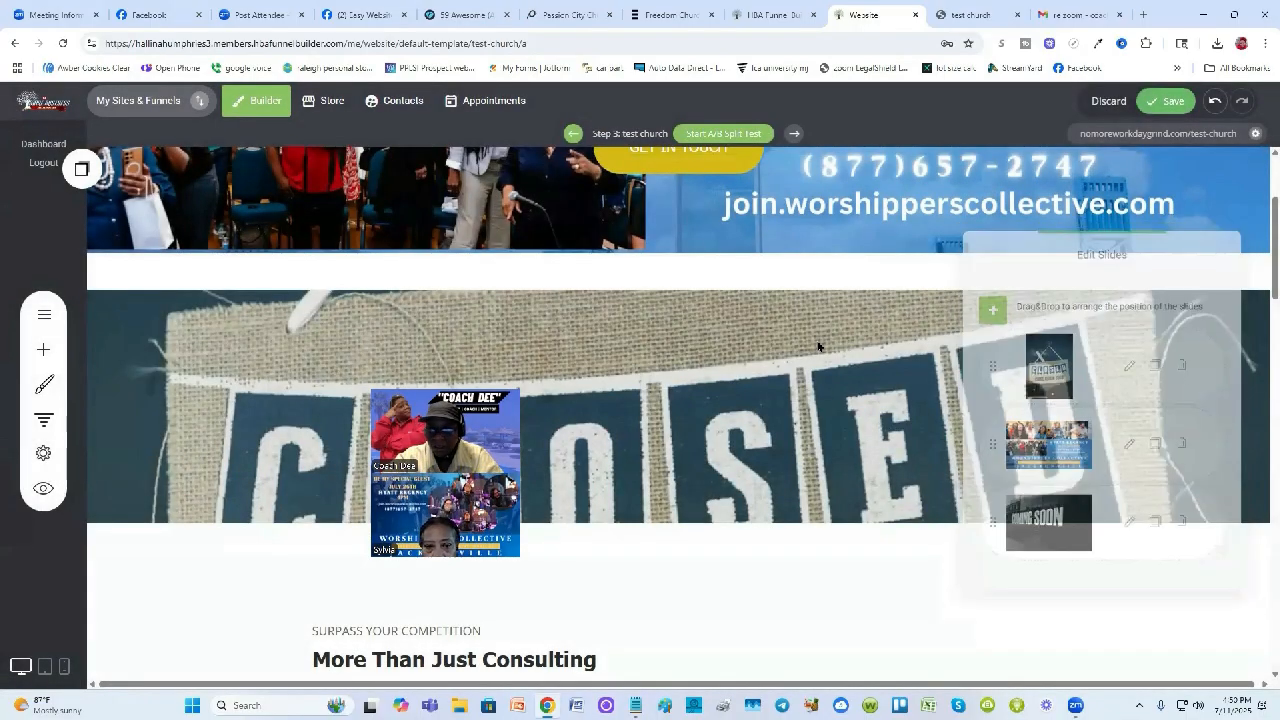
left_click(1168, 104)
scroll(987, 405, "down", 2)
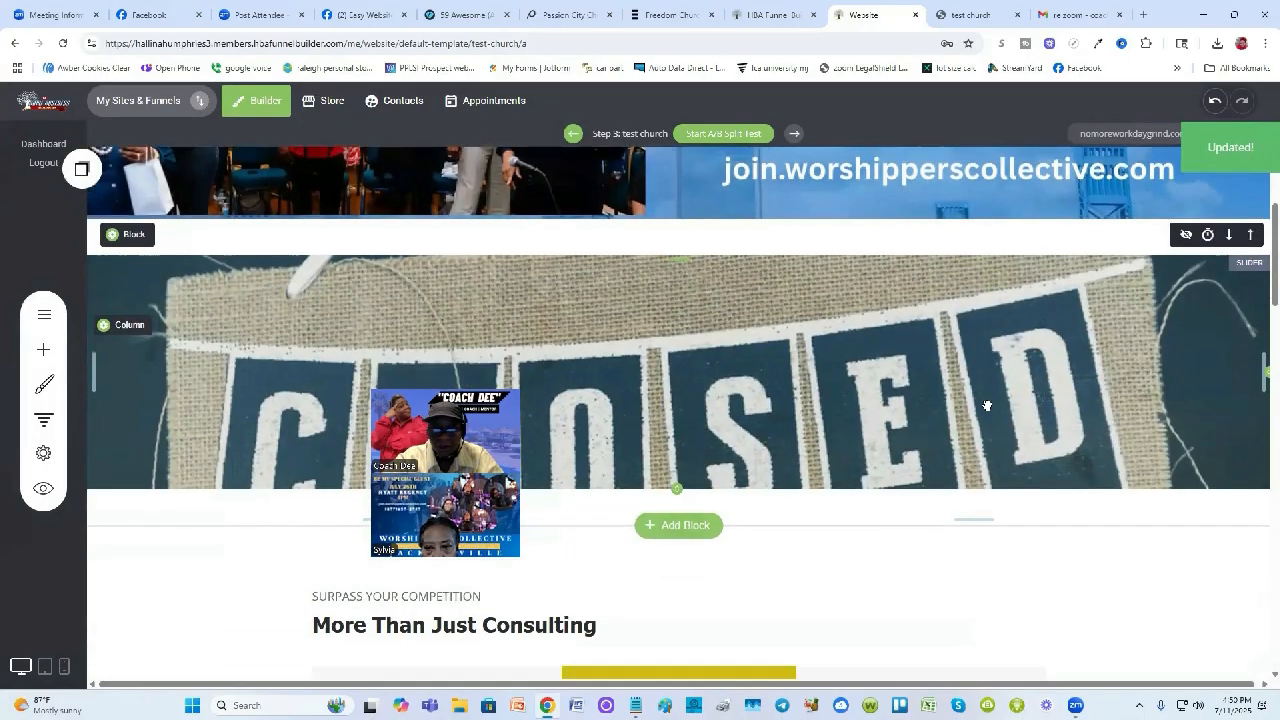
scroll(987, 405, "up", 2)
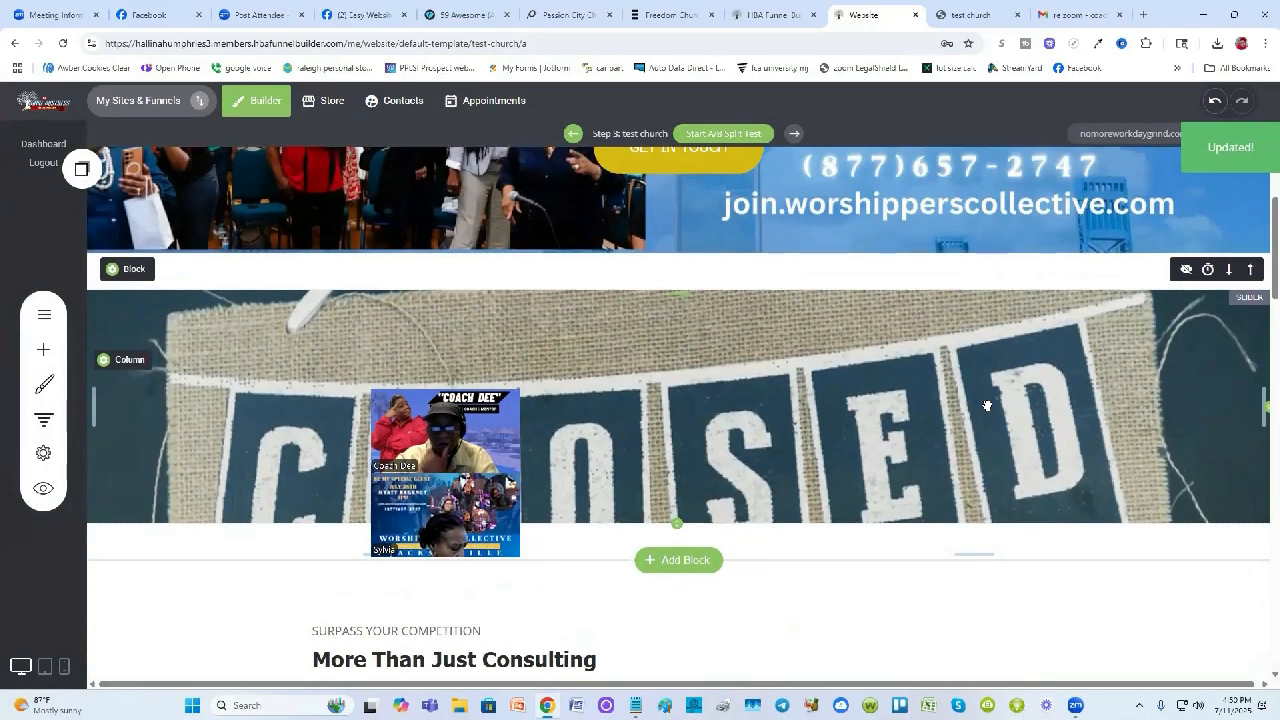
Reload the live test church page and examine how the full-width slider below the hero rotates its images
left_click(966, 20)
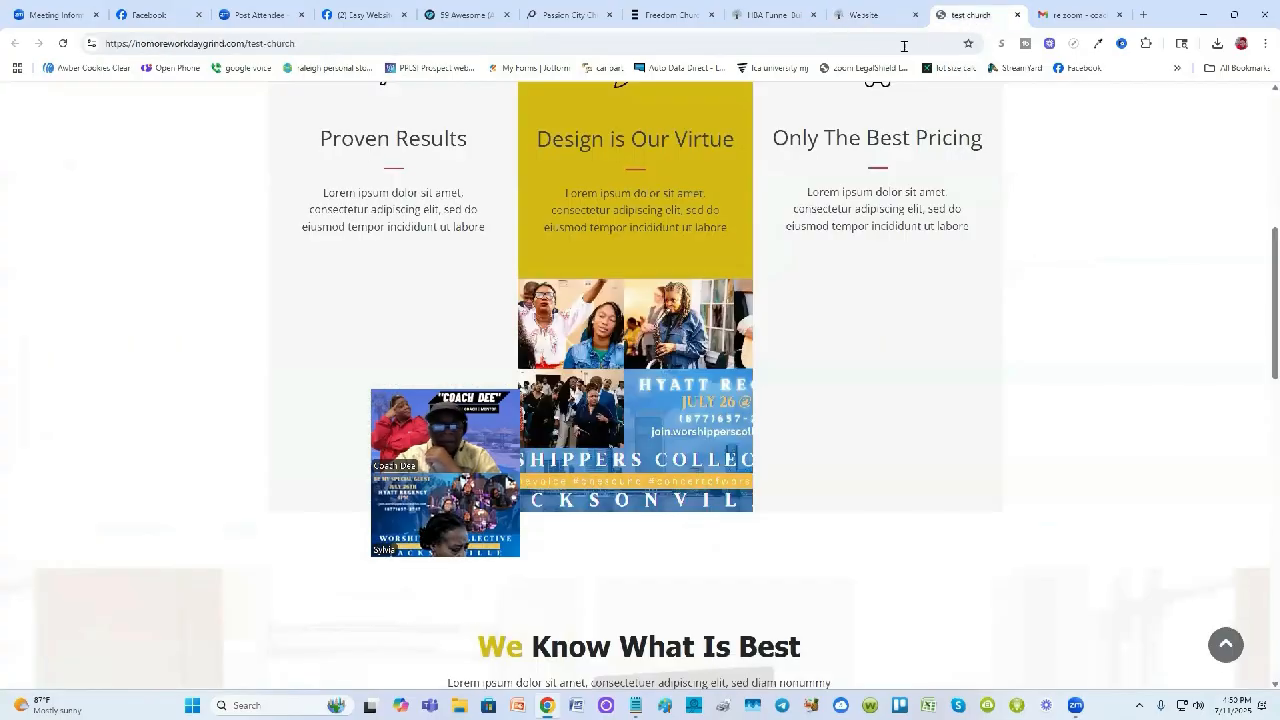
left_click(63, 43)
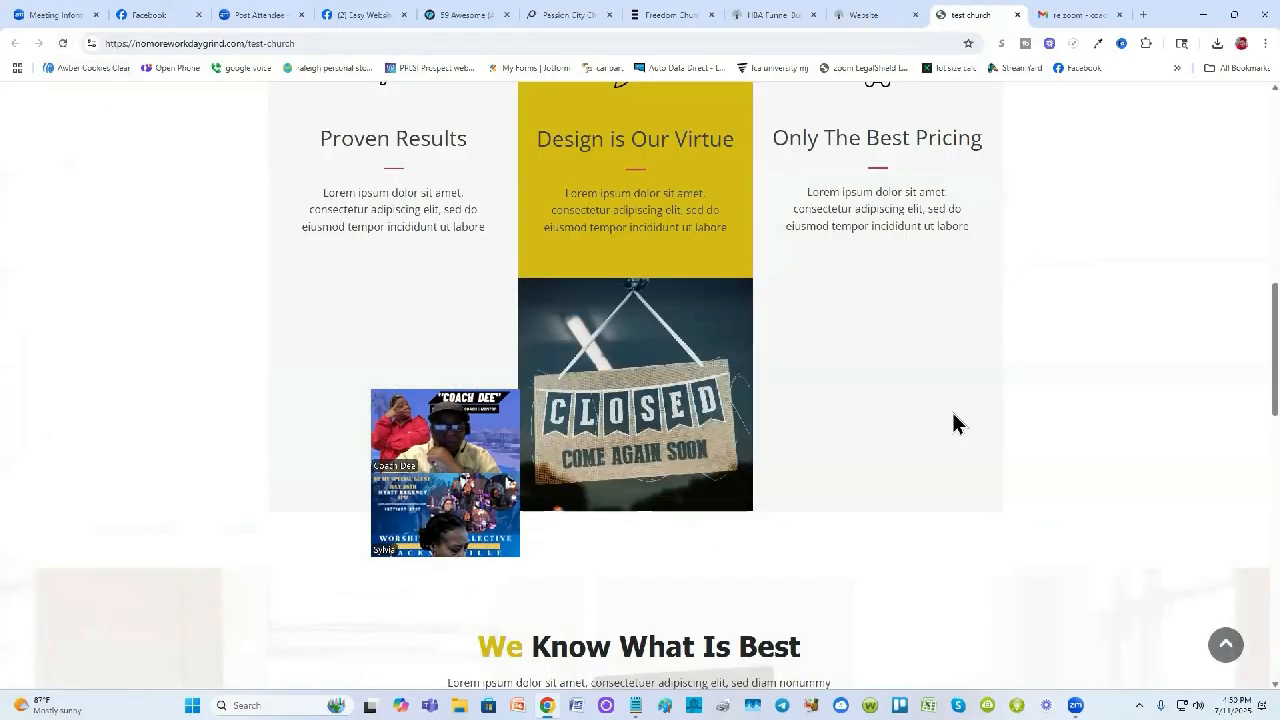
scroll(952, 412, "up", 5)
scroll(953, 414, "down", 3)
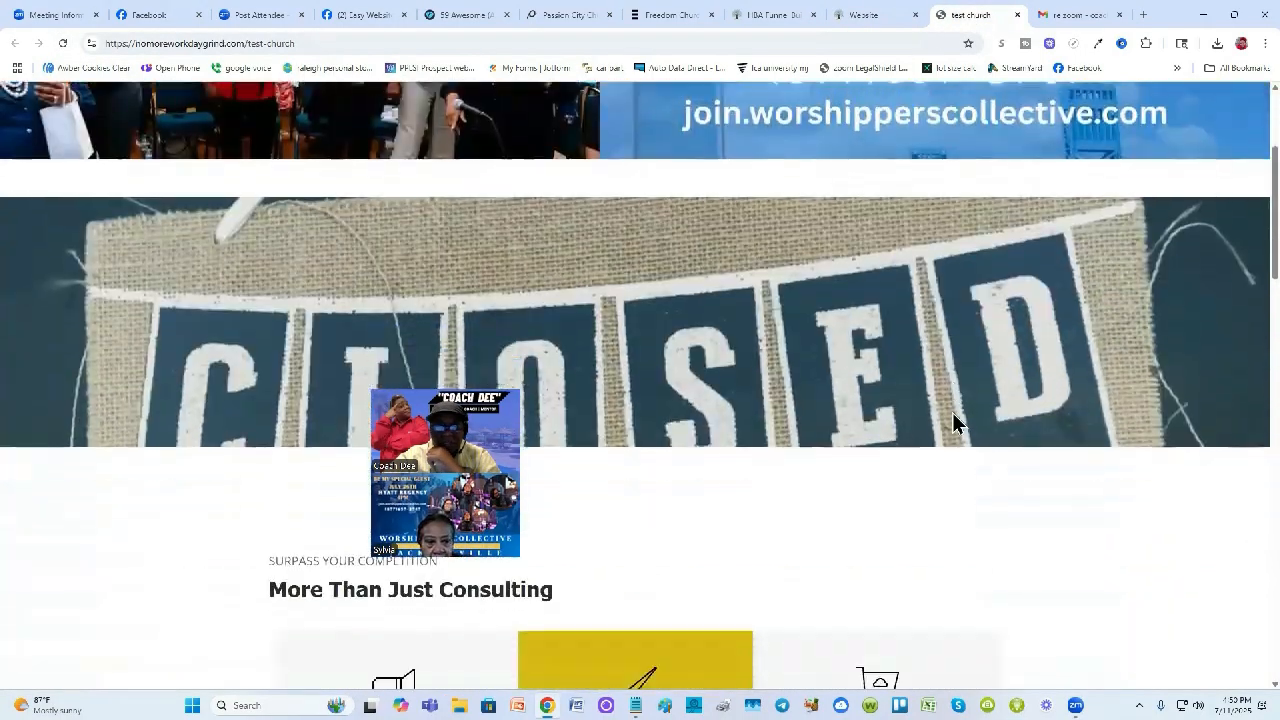
scroll(953, 414, "up", 1)
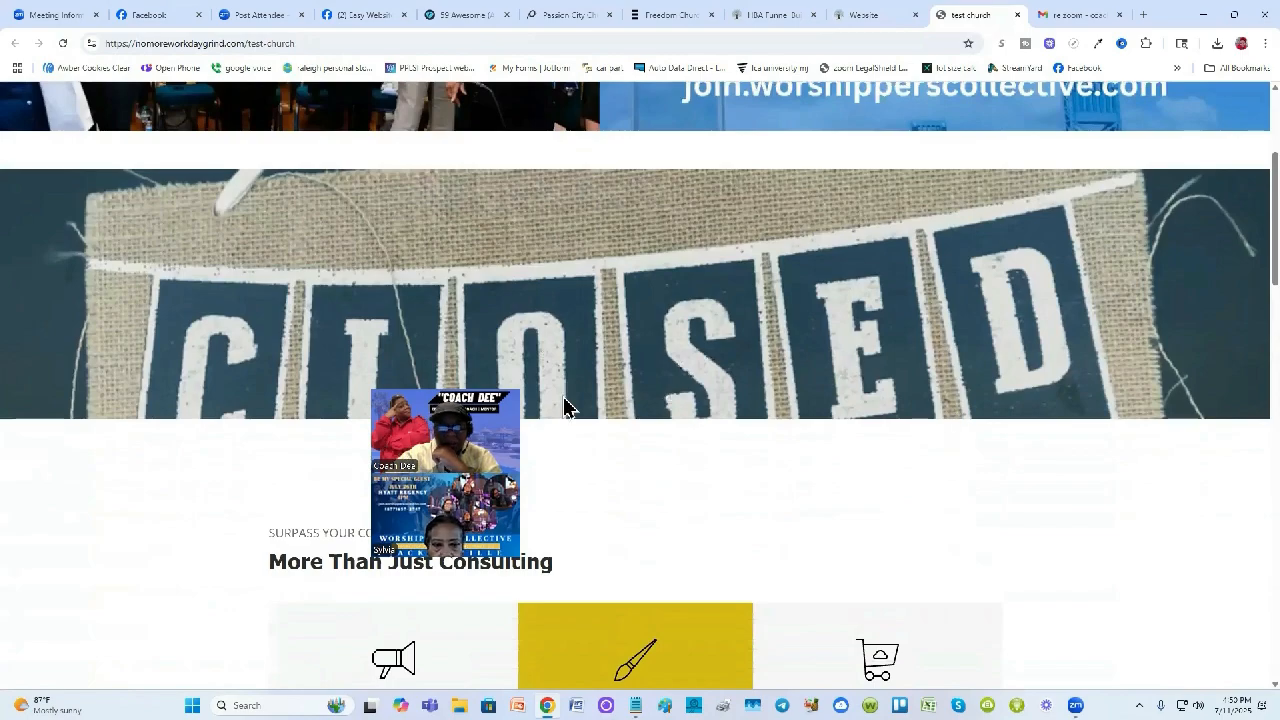
left_click_drag(480, 401, 228, 496)
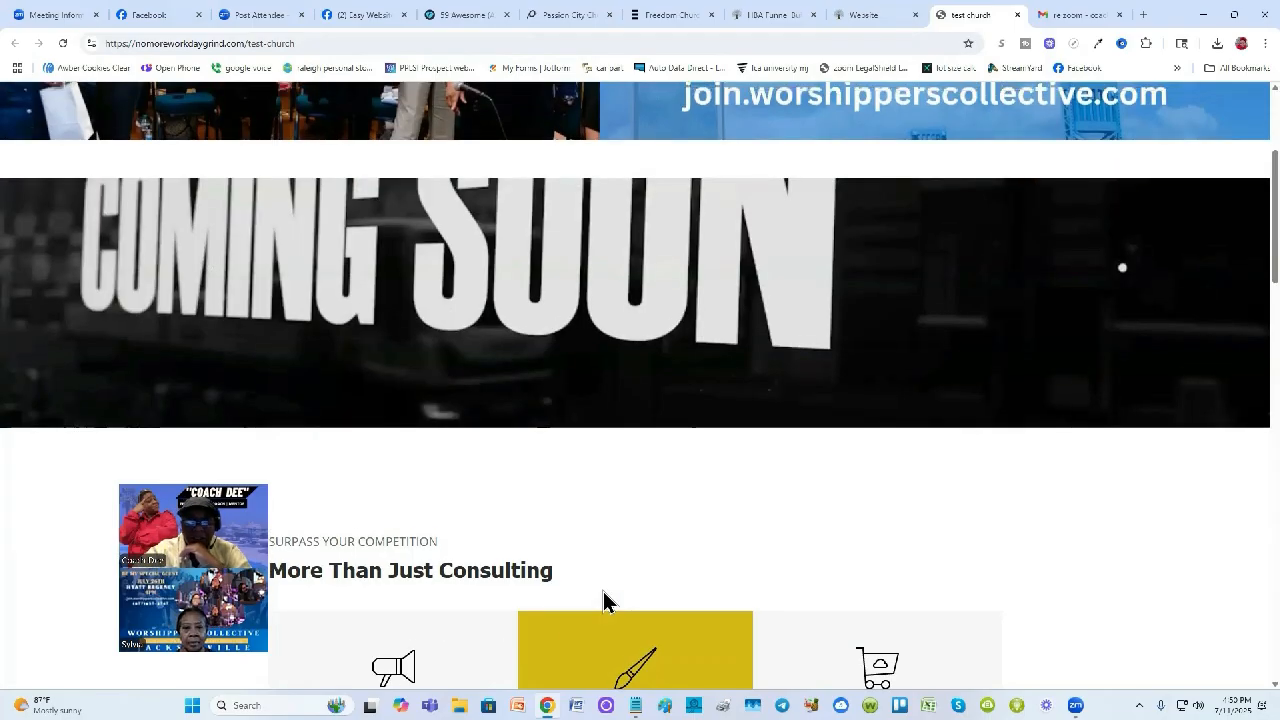
scroll(603, 597, "up", 1)
scroll(645, 415, "up", 3)
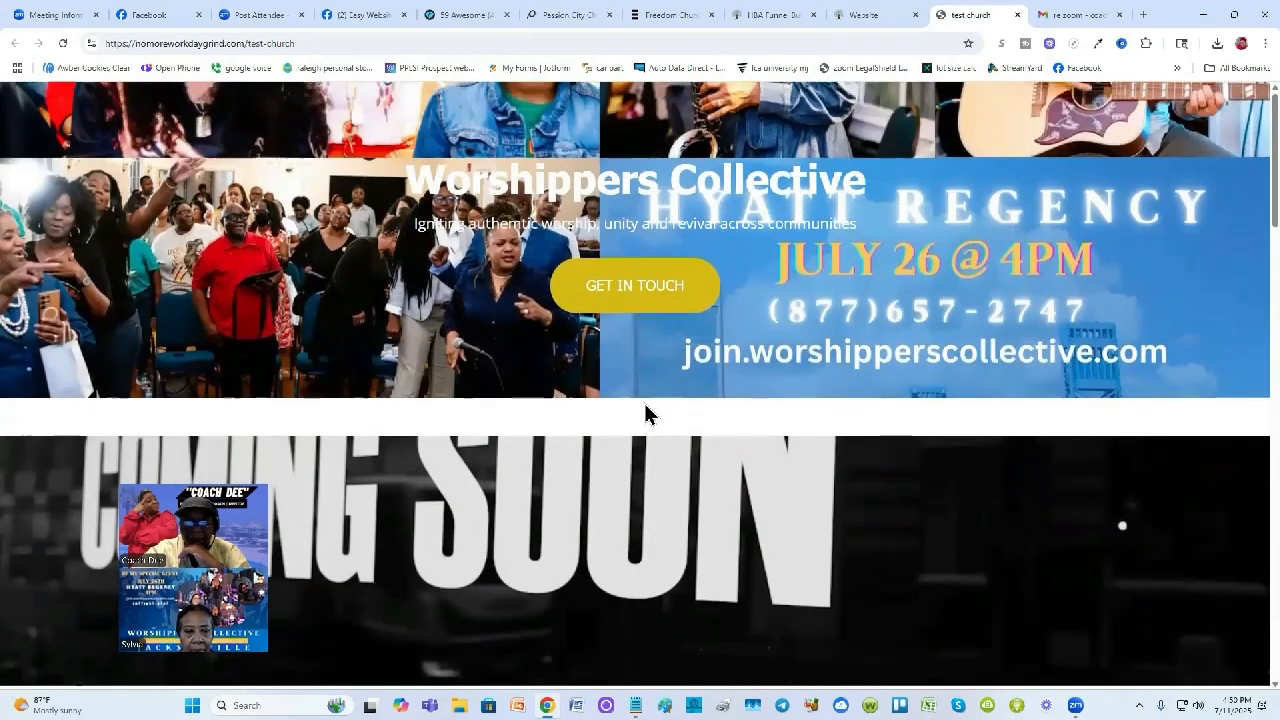
scroll(548, 345, "down", 3)
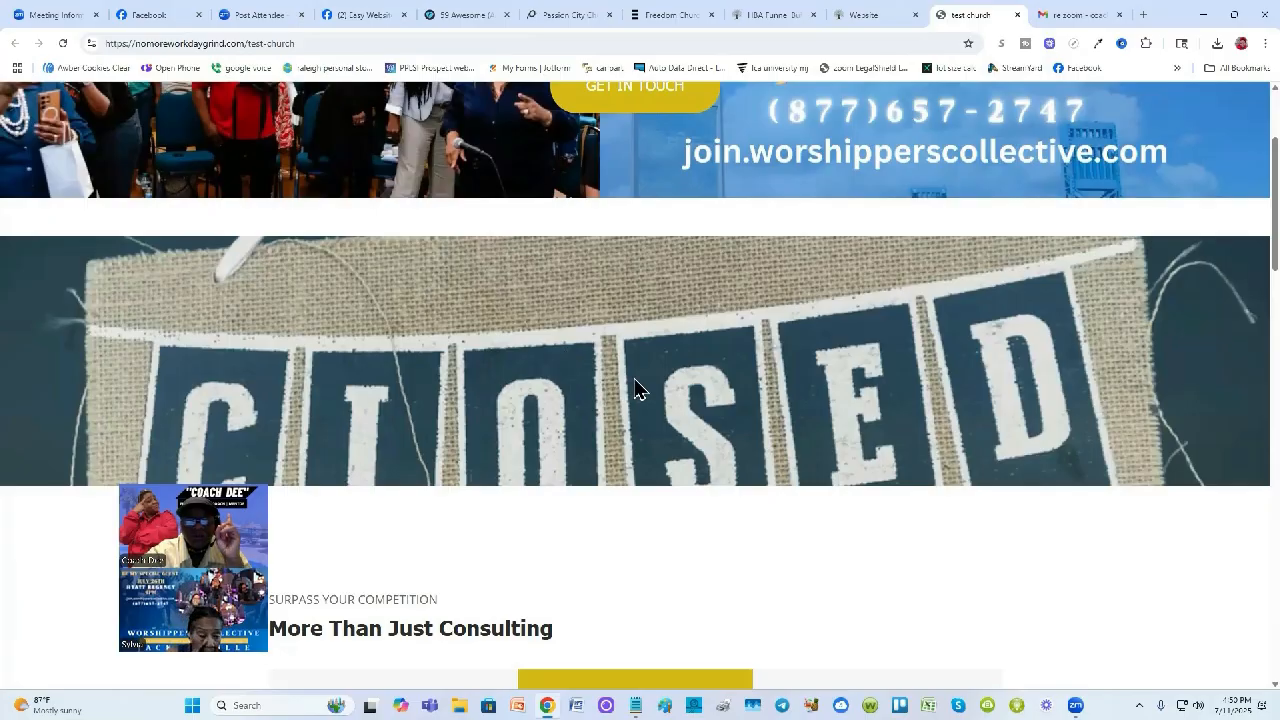
scroll(634, 380, "up", 2)
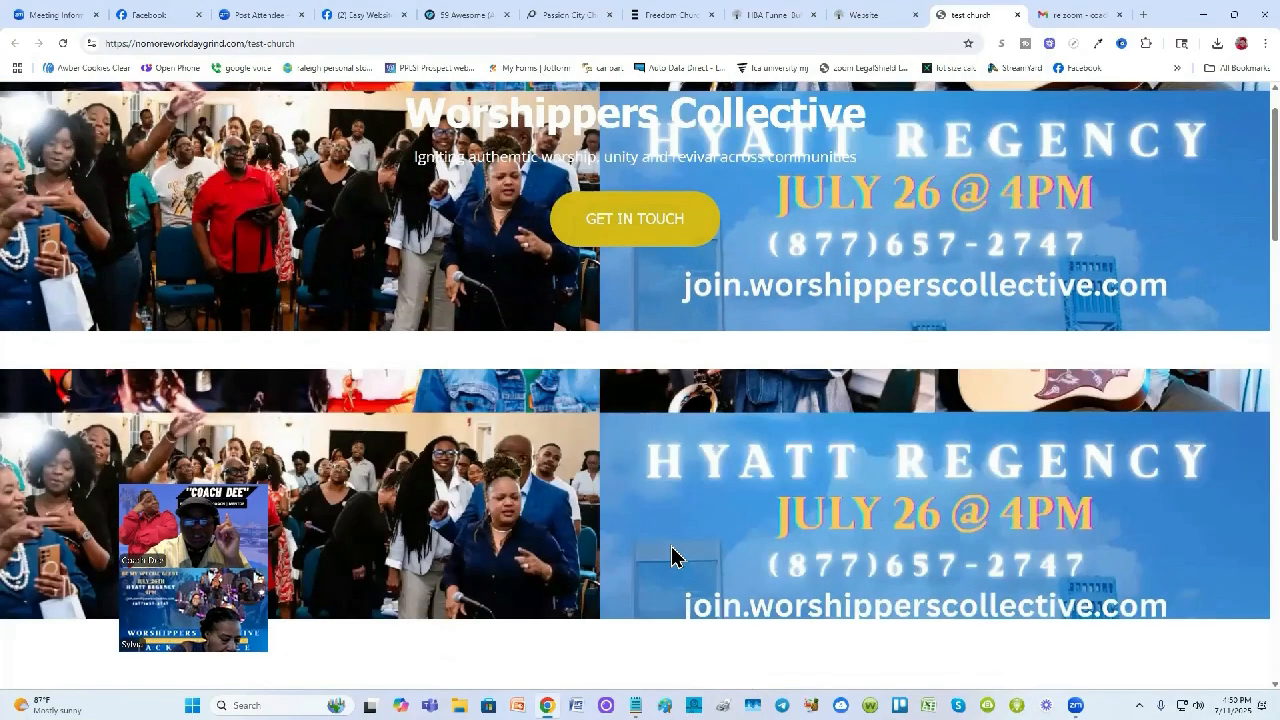
scroll(672, 556, "down", 1)
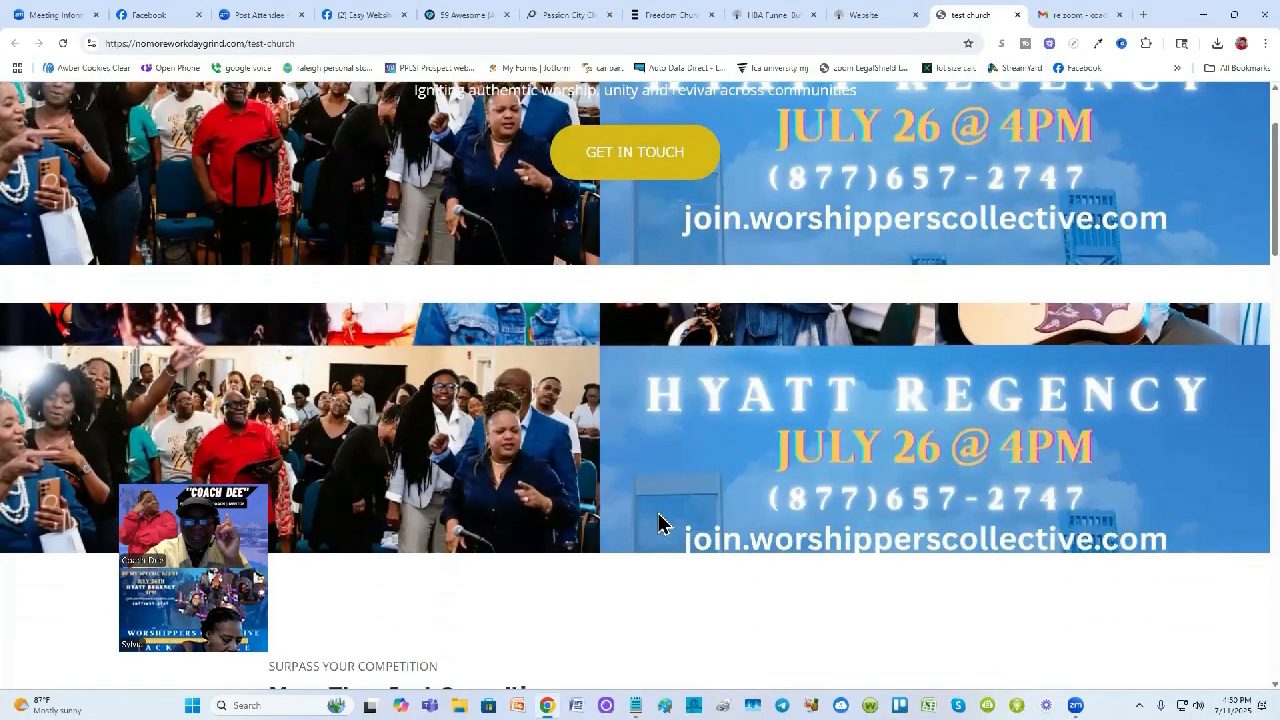
Return to the page builder and place a Button widget directly above the full-width slider
left_click(877, 14)
scroll(655, 390, "down", 1)
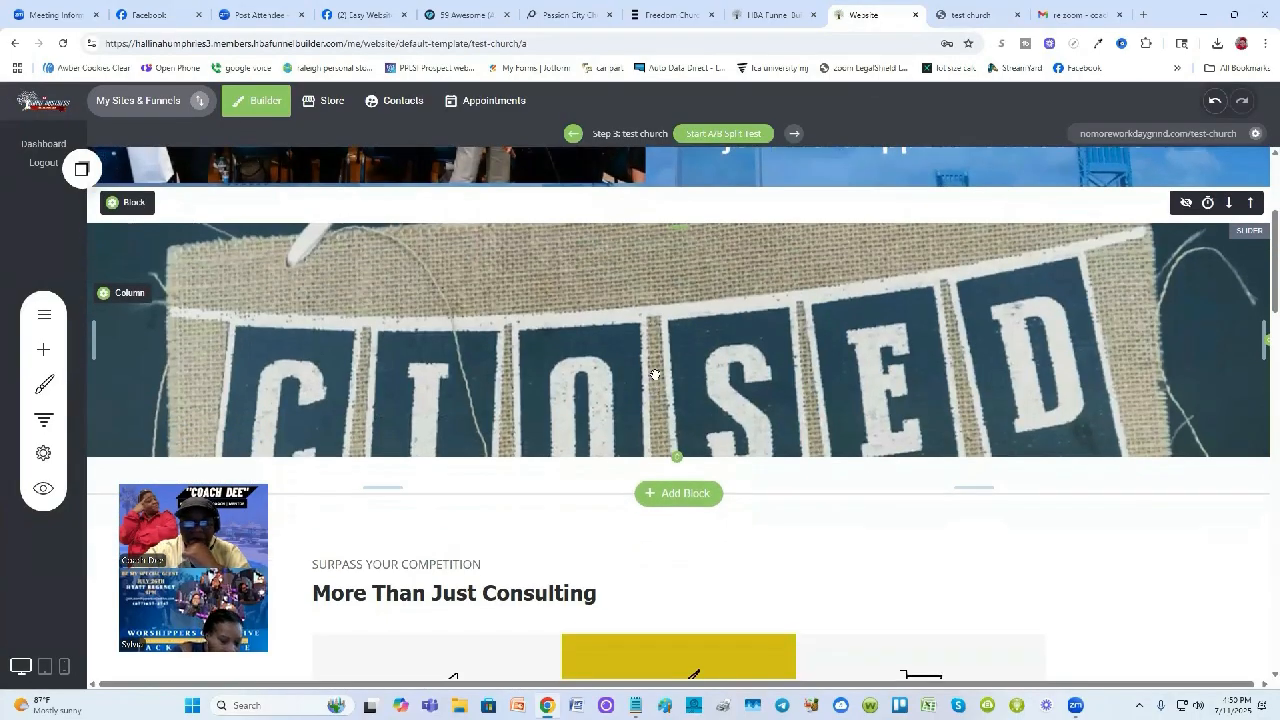
left_click(40, 352)
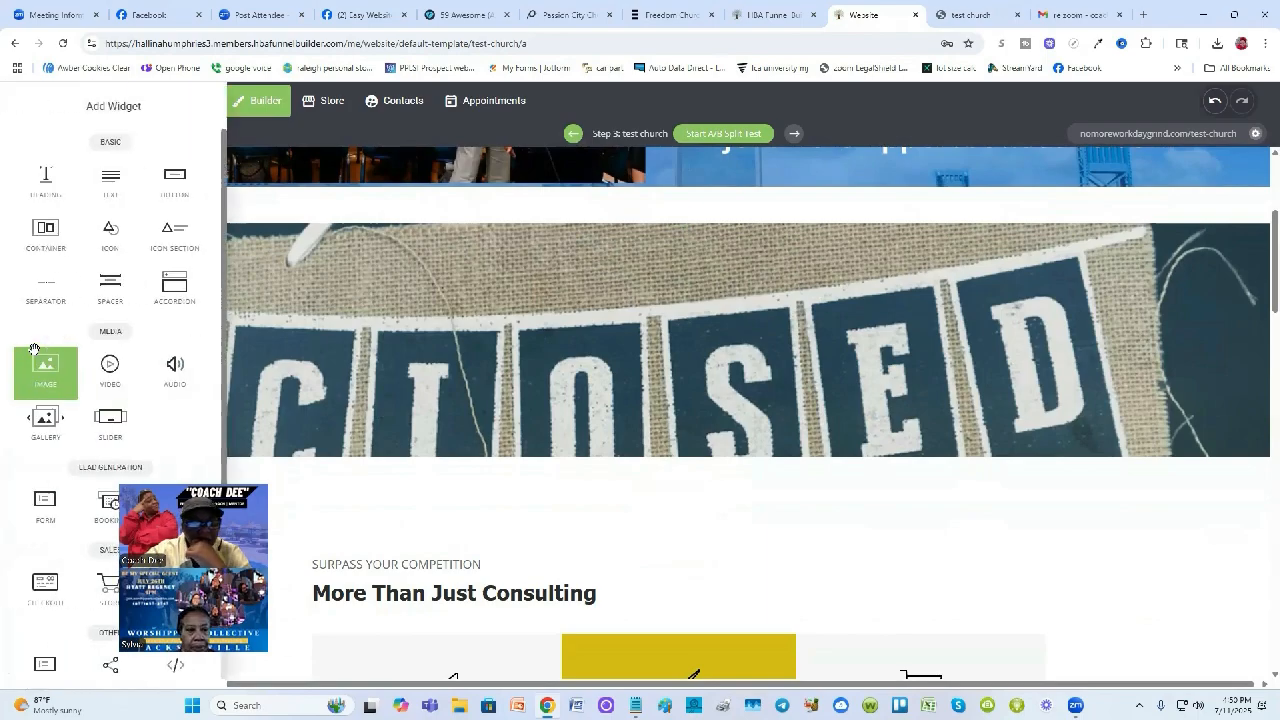
scroll(50, 360, "down", 4)
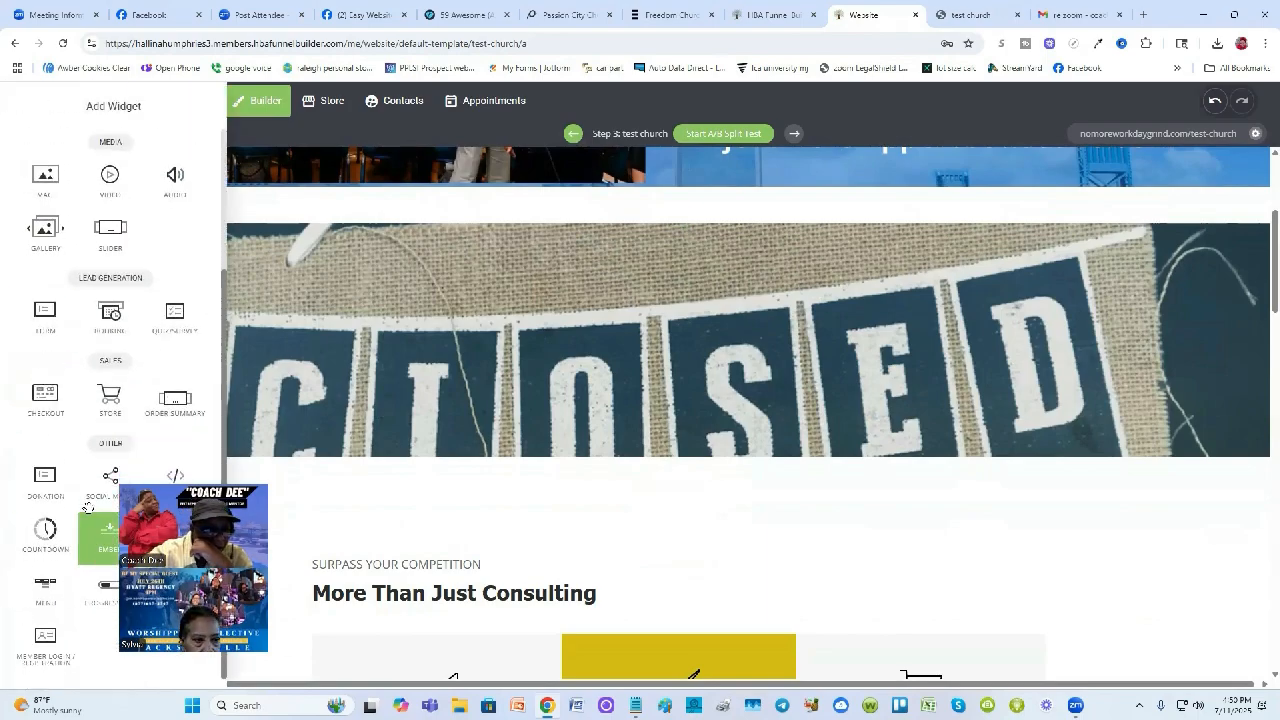
left_click_drag(165, 540, 422, 551)
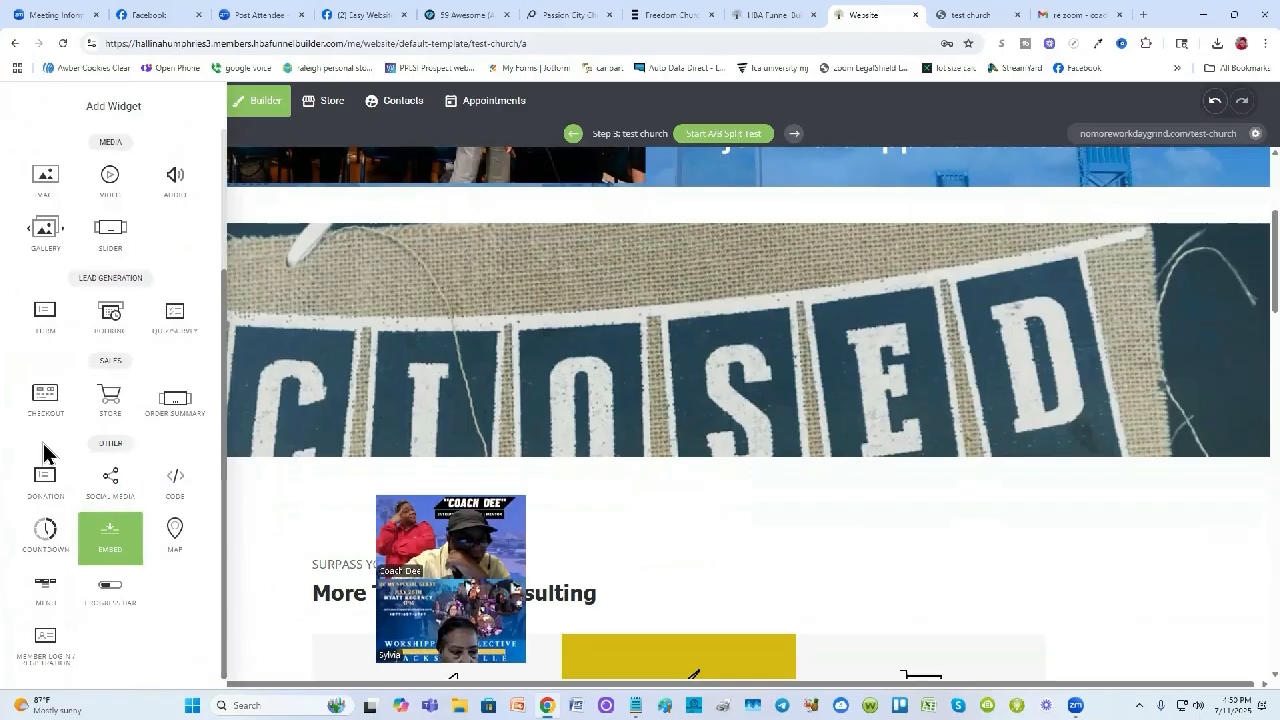
scroll(45, 453, "up", 4)
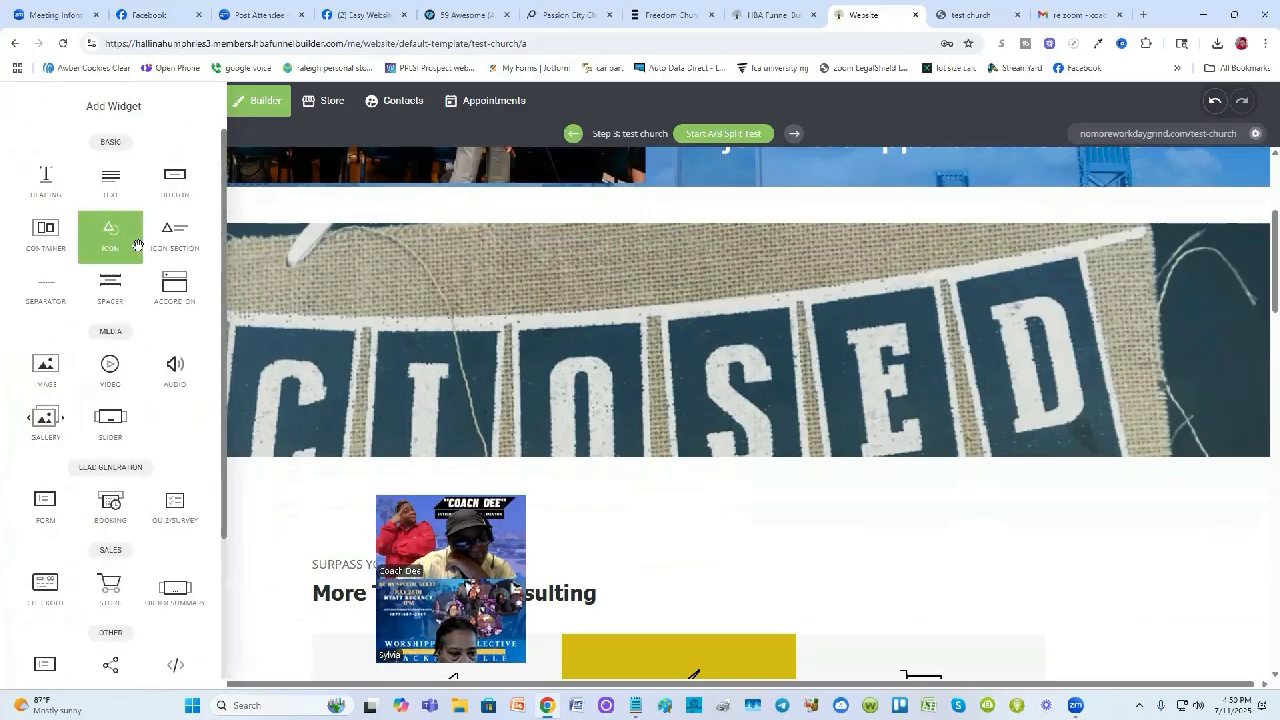
left_click_drag(172, 178, 672, 286)
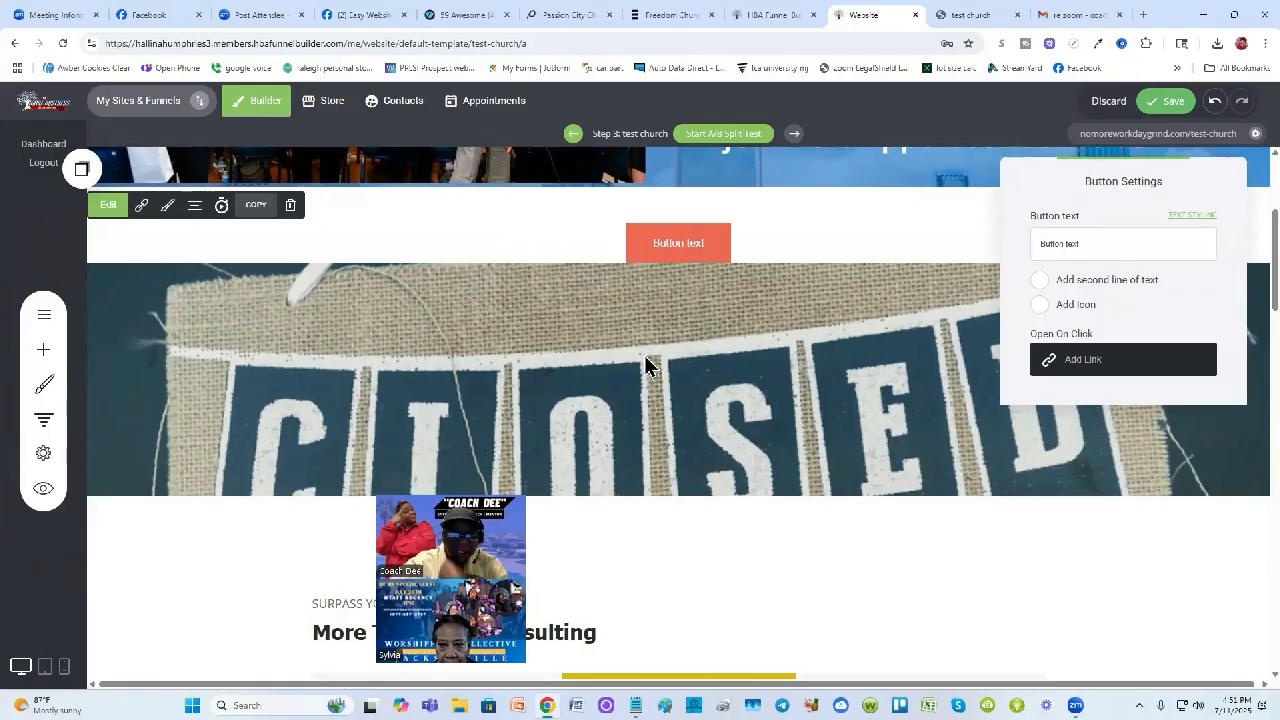
Close the button settings and examine how the hero, the new button and the full-width slider sit together on the page
left_click(705, 403)
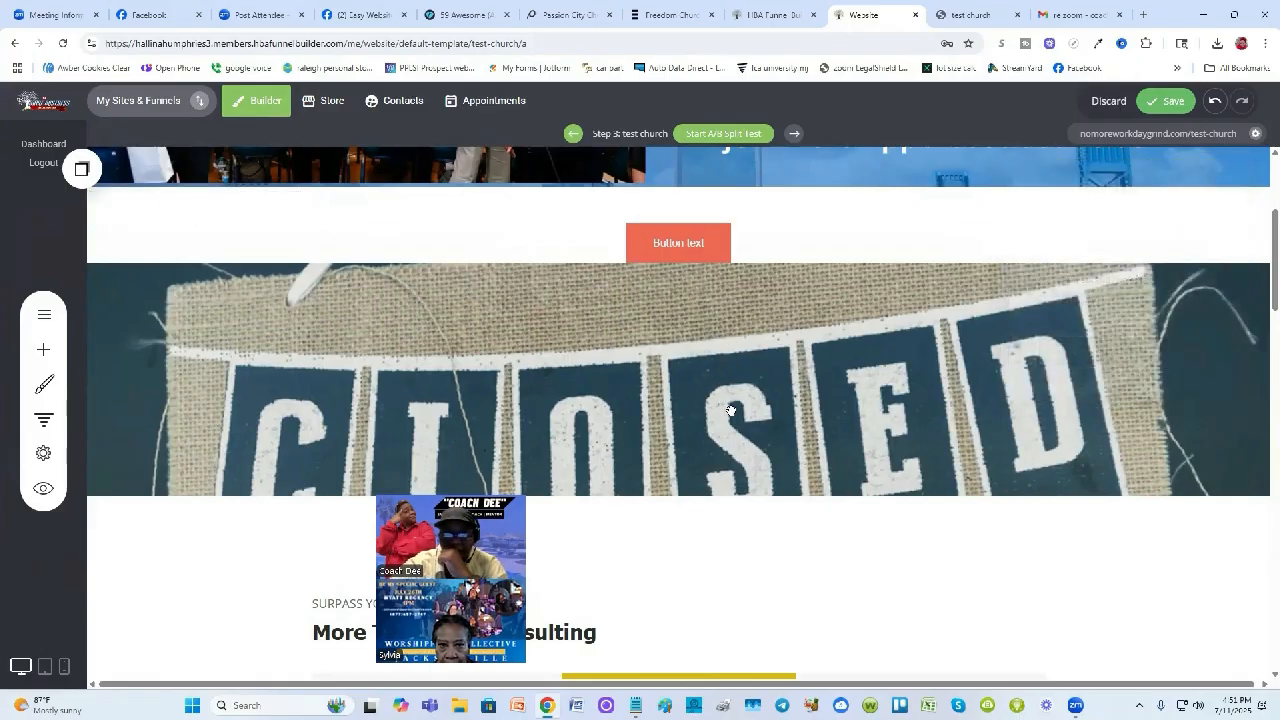
scroll(773, 414, "up", 2)
scroll(773, 414, "down", 1)
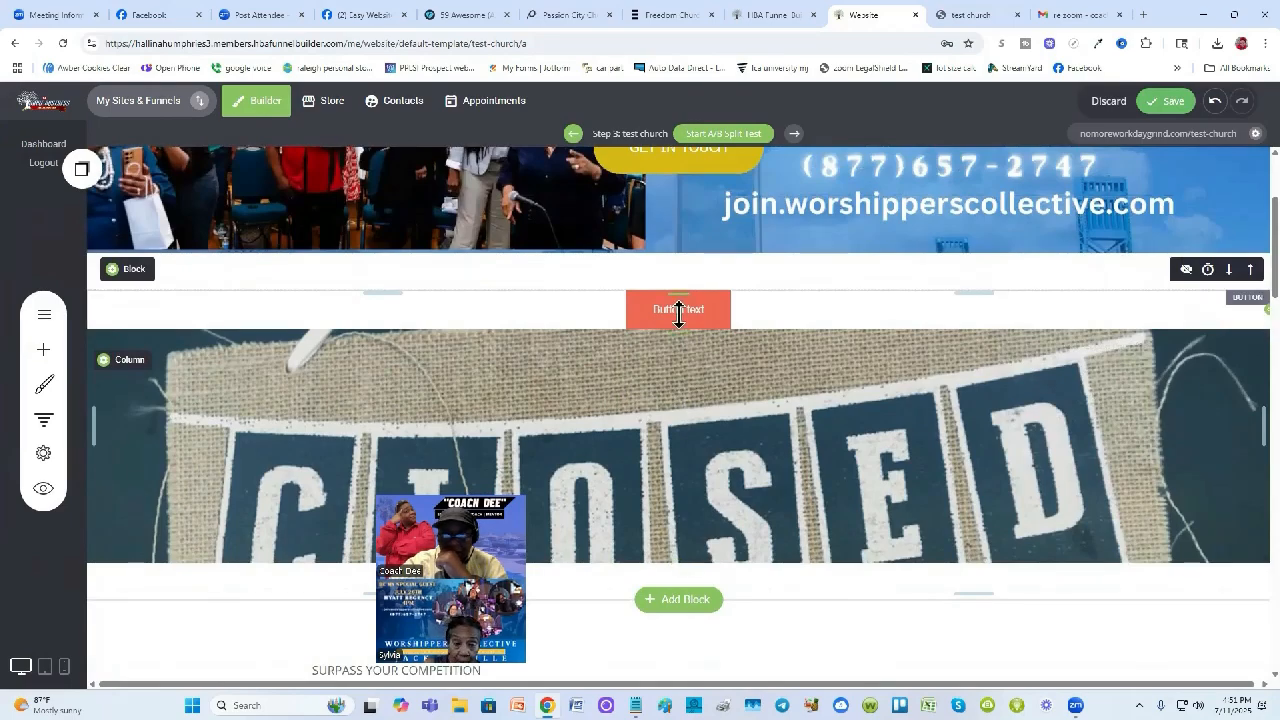
scroll(677, 400, "down", 1)
scroll(674, 386, "up", 1)
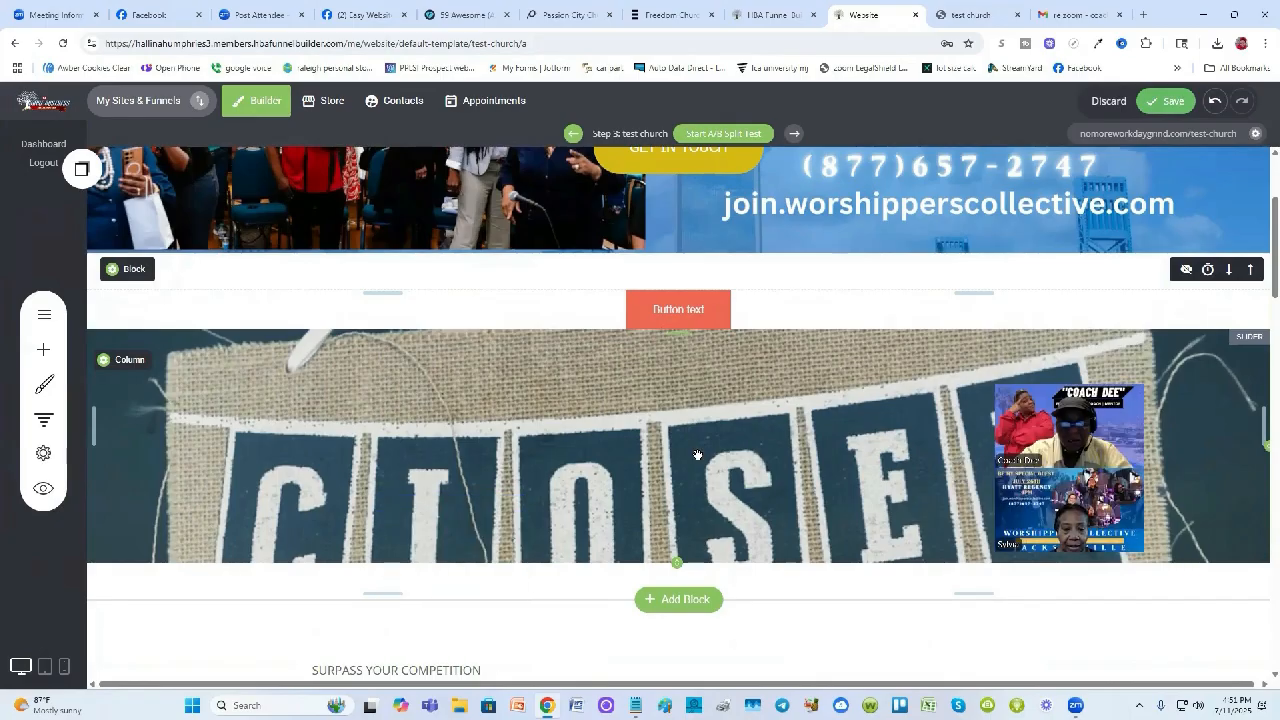
scroll(628, 449, "down", 1)
scroll(628, 445, "up", 3)
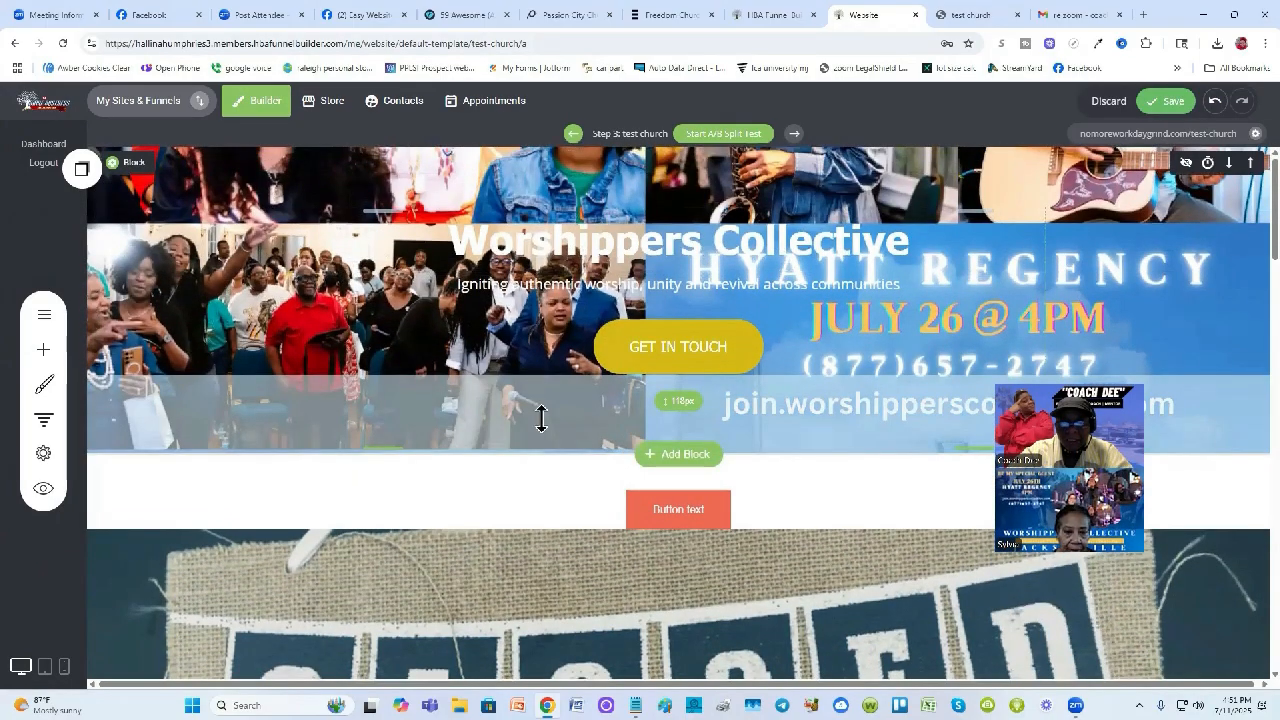
scroll(388, 506, "down", 3)
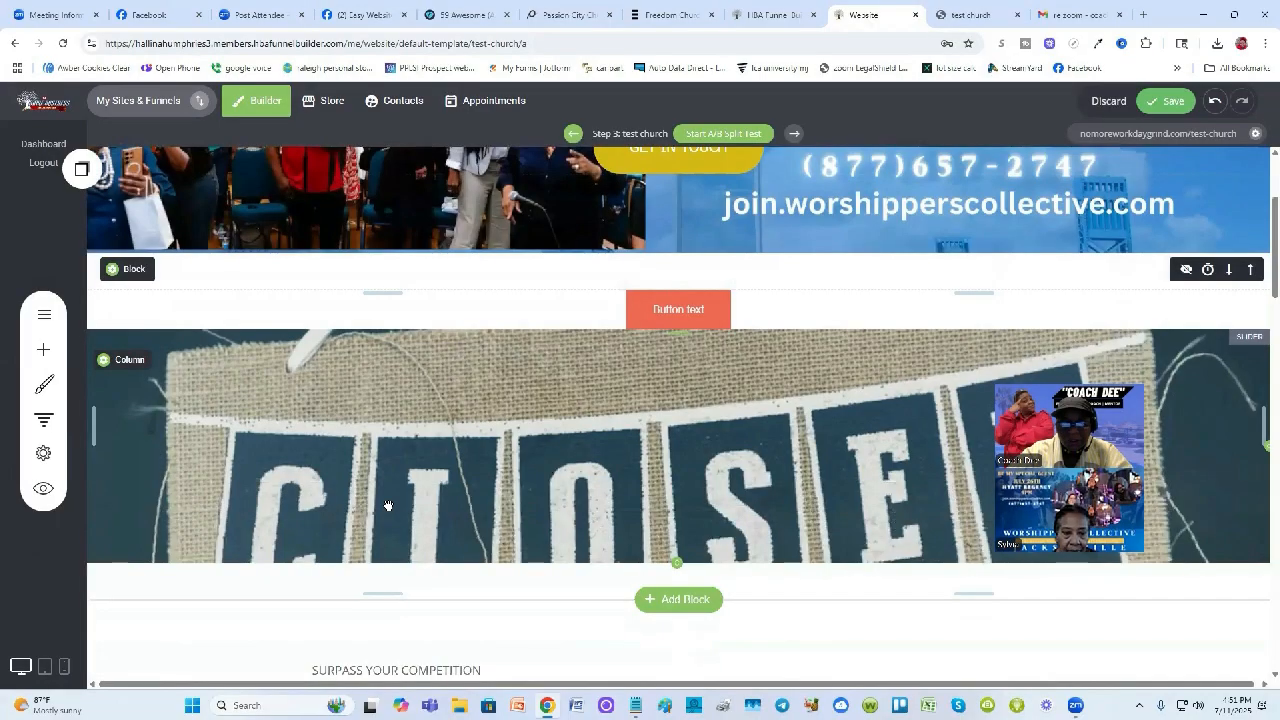
scroll(388, 506, "up", 3)
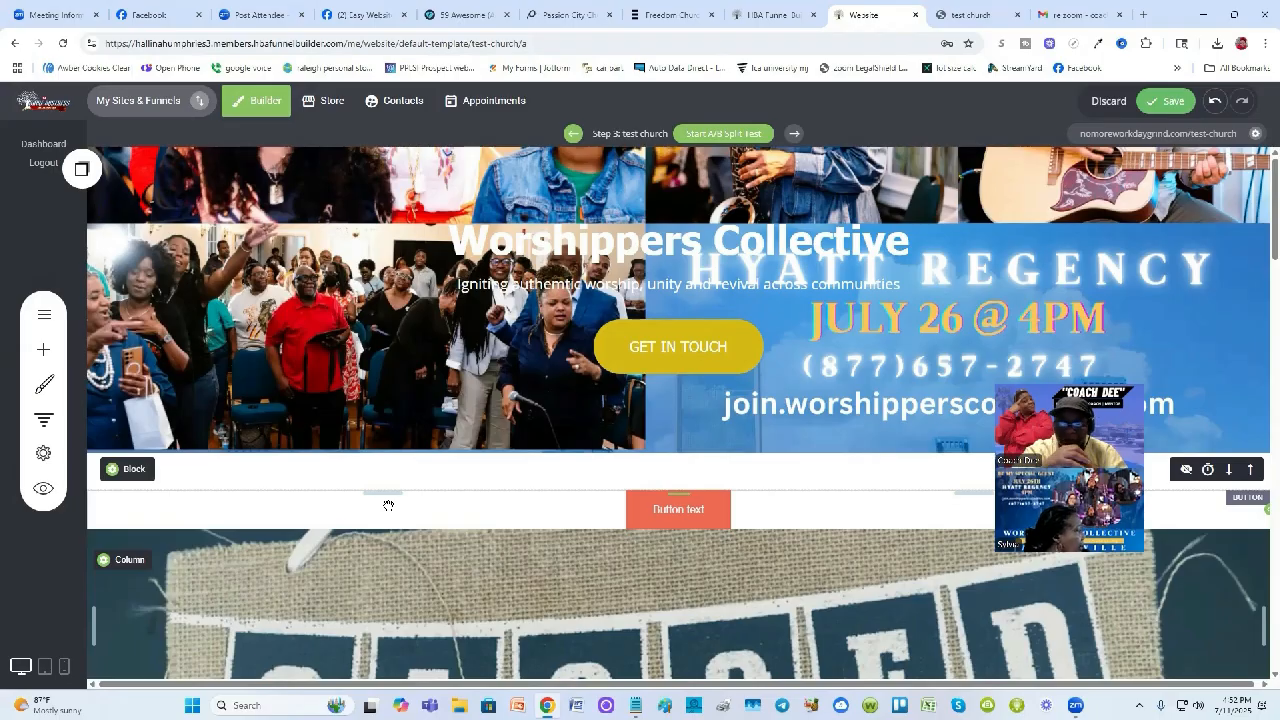
scroll(443, 397, "down", 3)
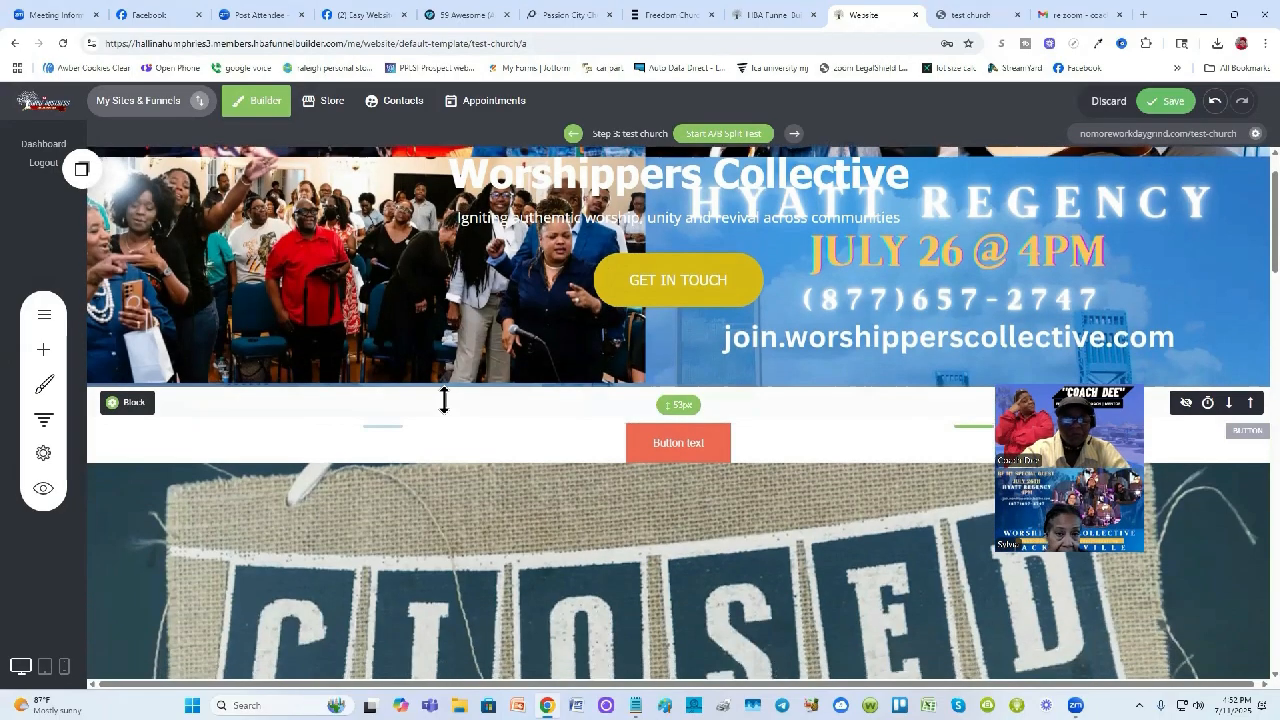
scroll(437, 413, "up", 3)
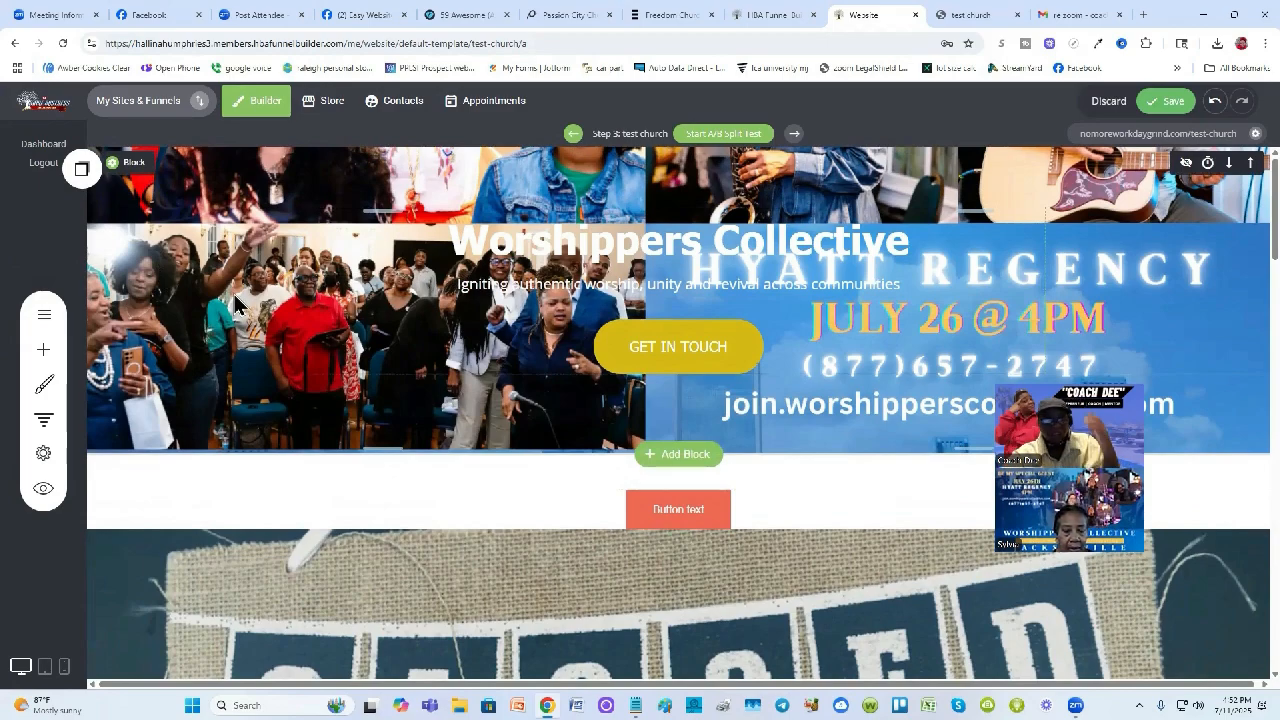
Enable a video background in the hero block's container settings, review its video source fields, and close the settings
right_click(135, 172)
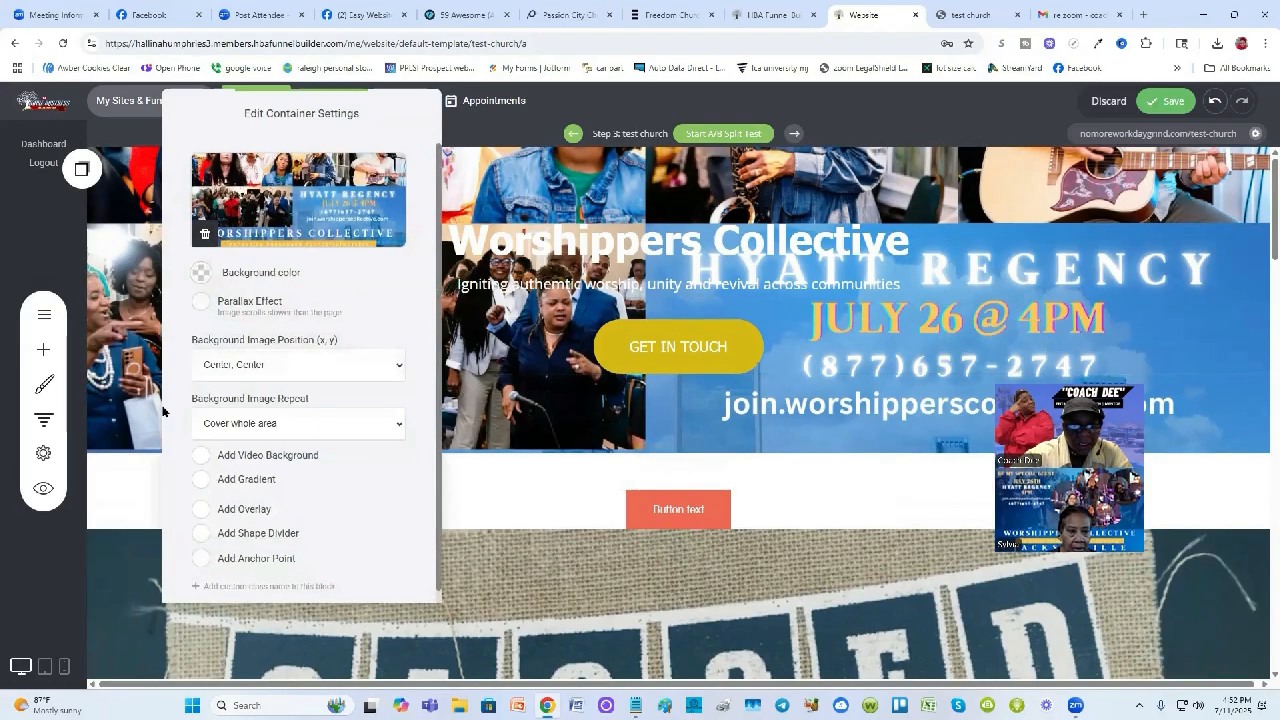
left_click(201, 457)
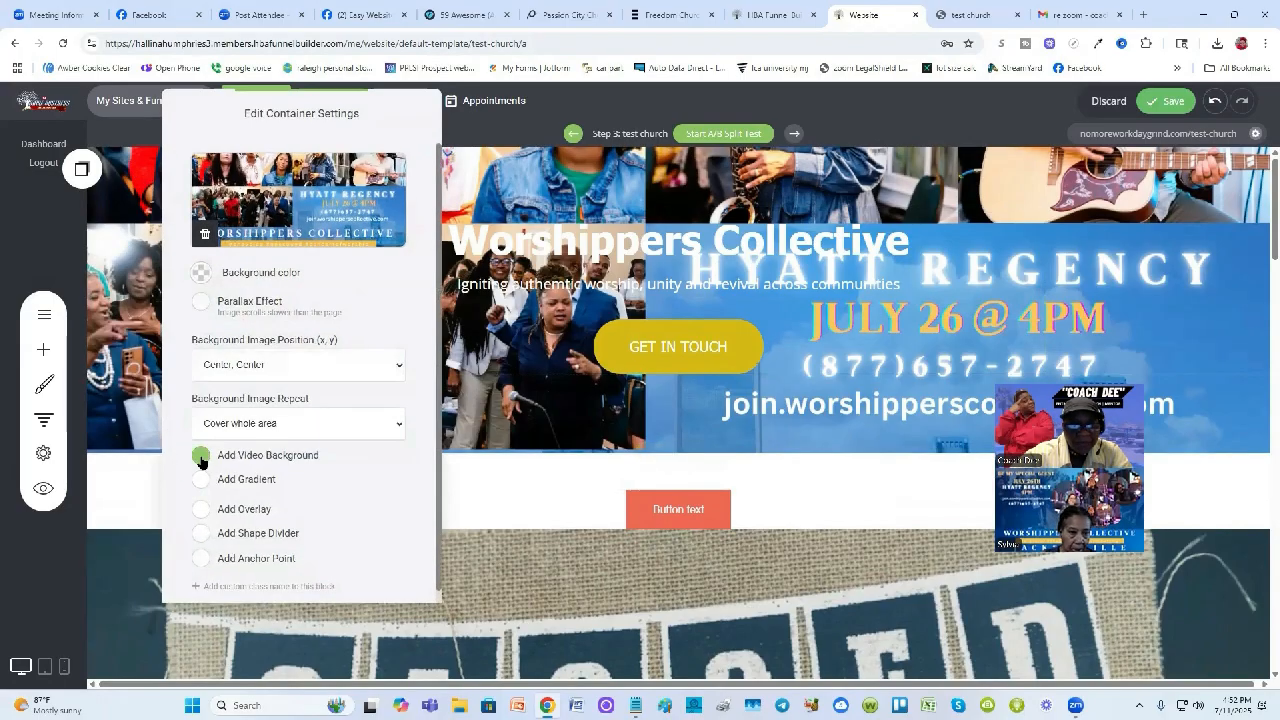
scroll(320, 440, "down", 2)
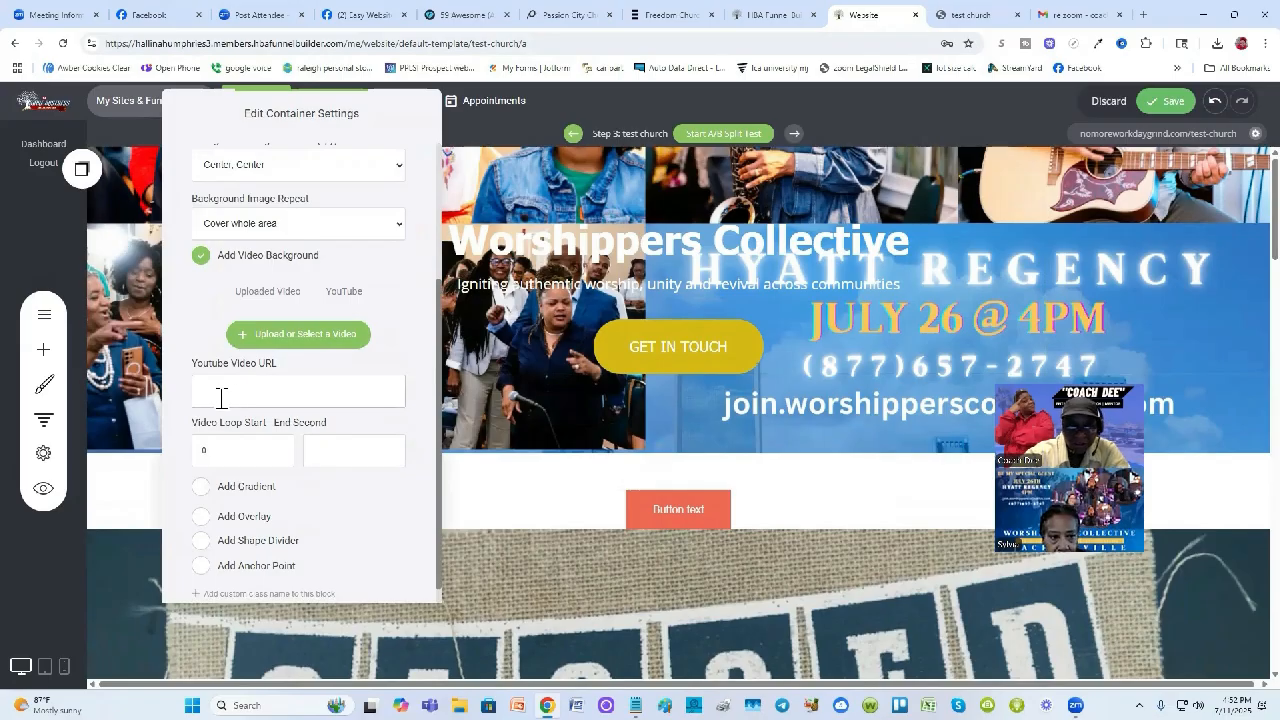
left_click(540, 265)
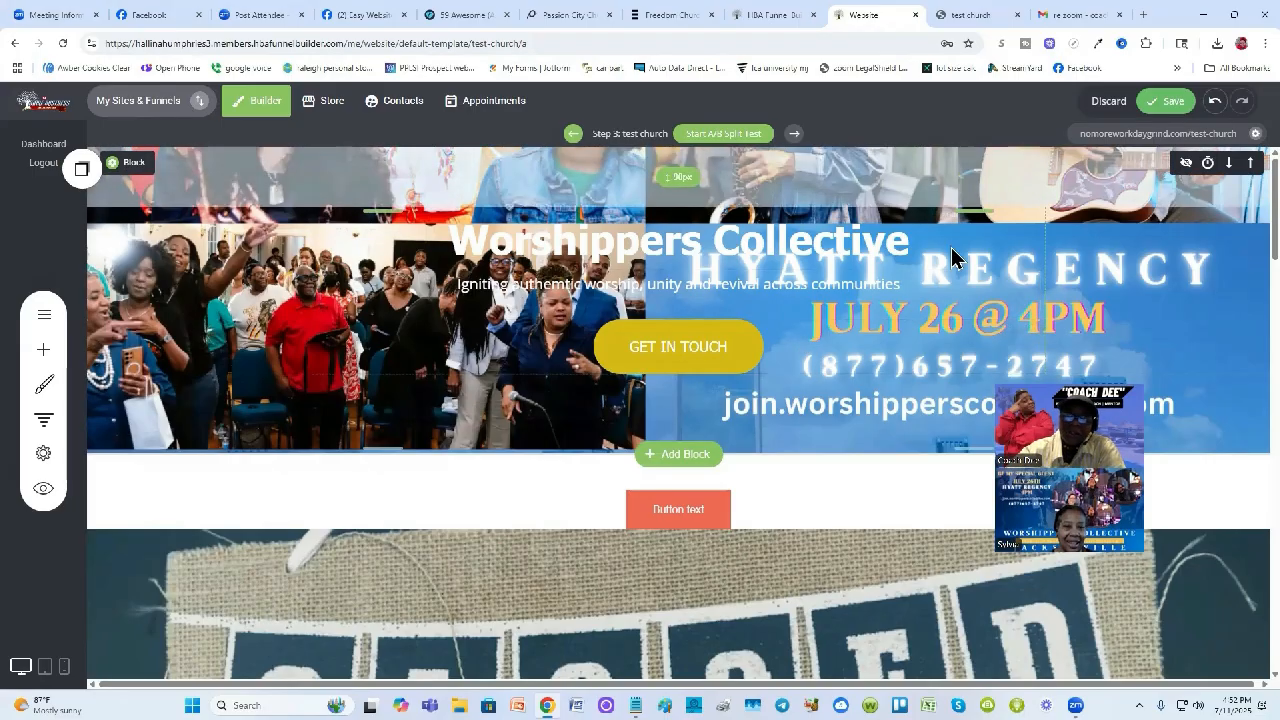
scroll(826, 434, "down", 1)
scroll(886, 420, "up", 1)
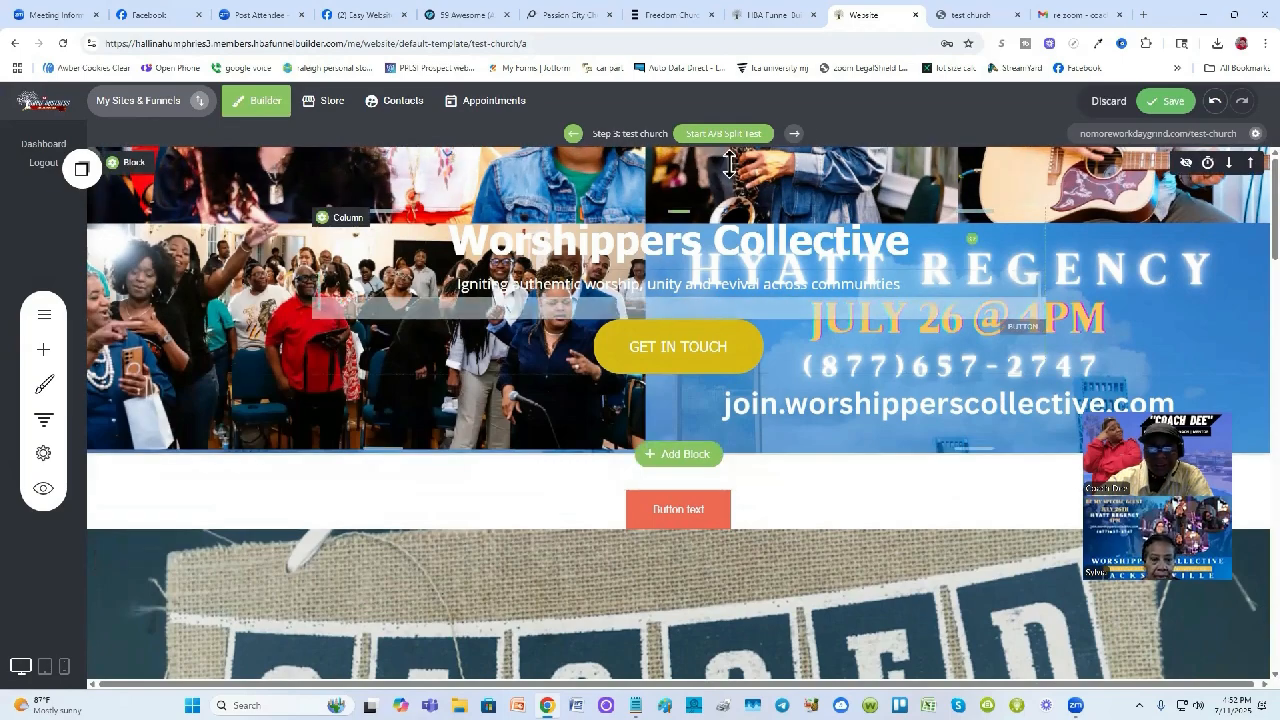
Open canva.com in a new browser tab and start a blank landscape Facebook Post design
left_click(1146, 22)
type("canva.com")
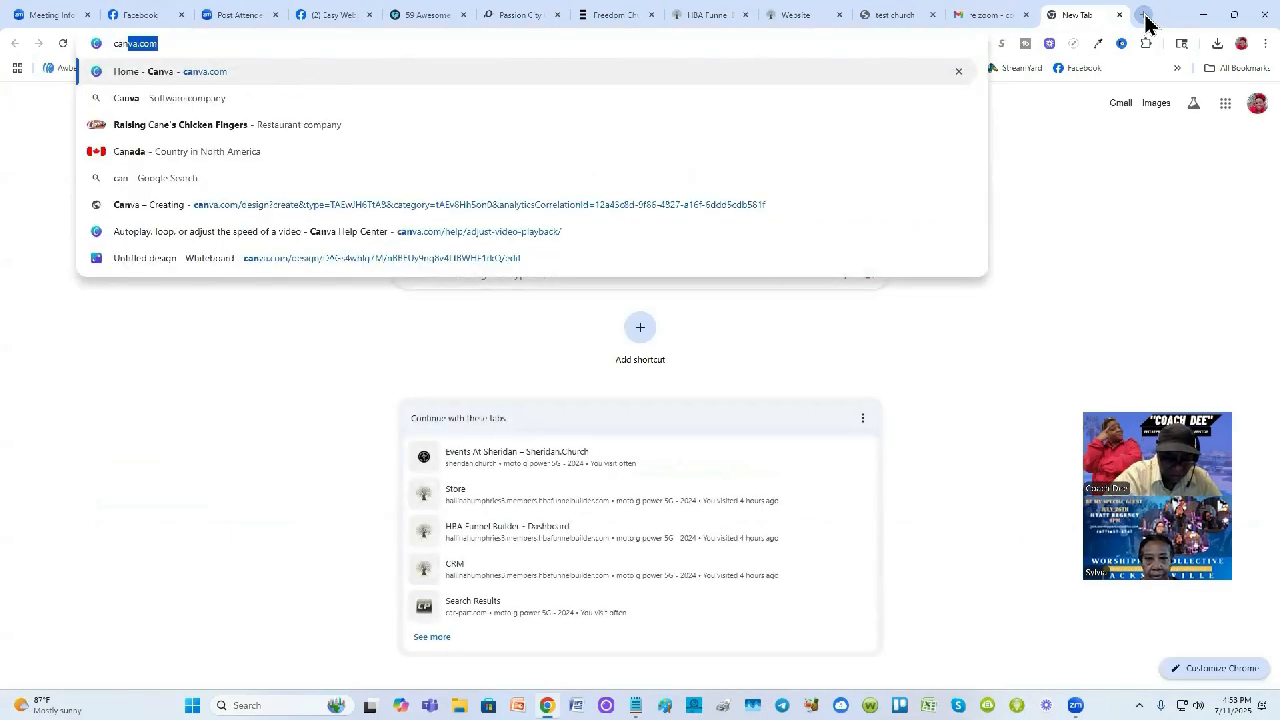
key("Return")
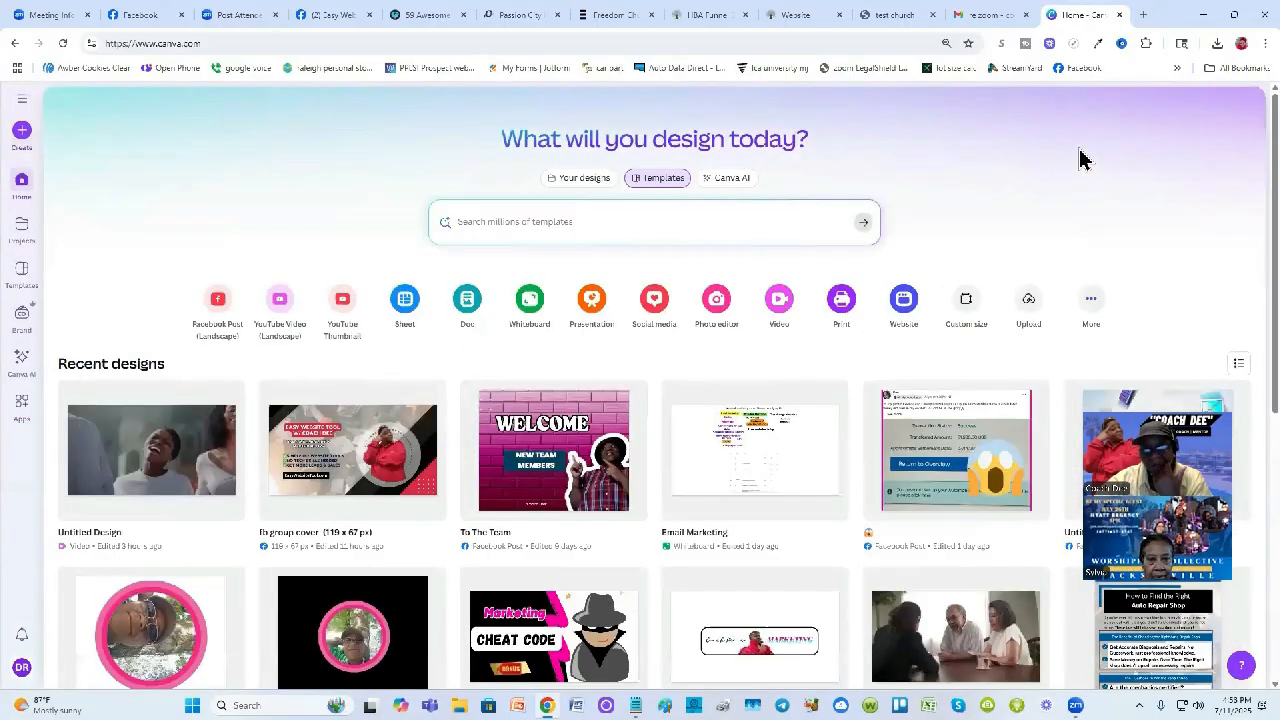
left_click(219, 305)
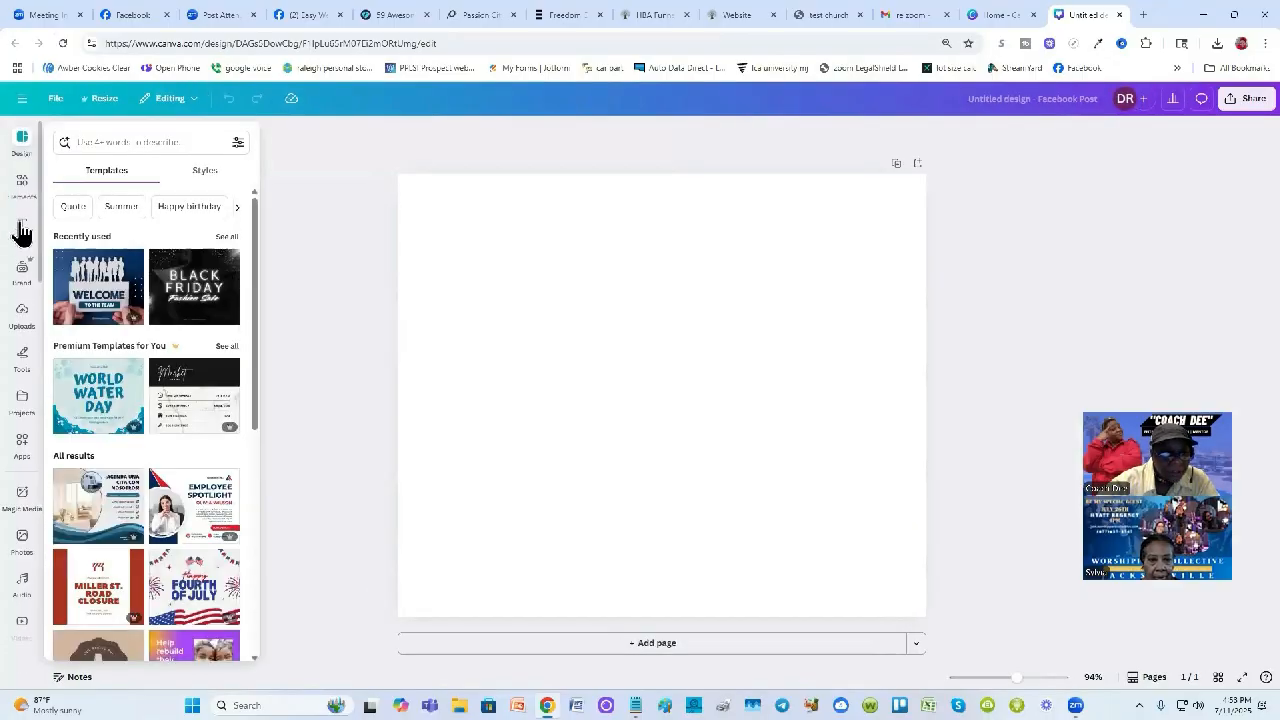
Upload the WCJAX Post PNG from the Downloads folder and place it on the blank page
left_click(14, 330)
left_click(152, 168)
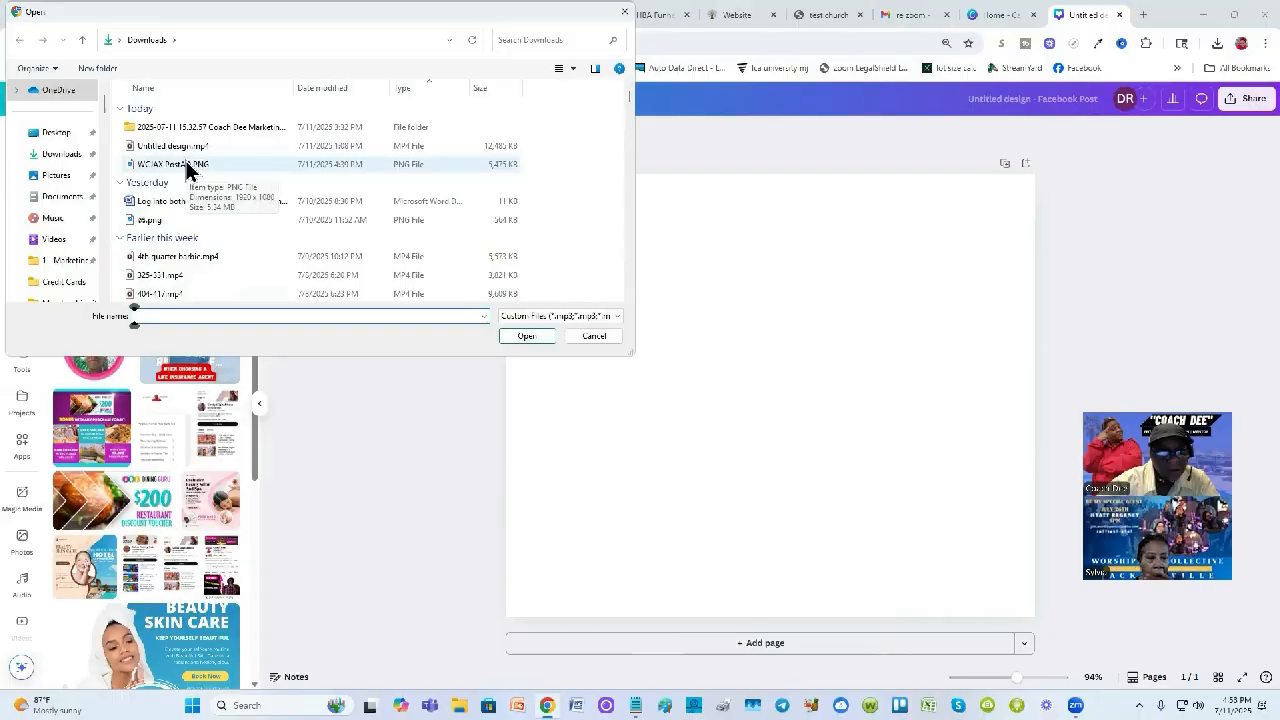
double_click(210, 166)
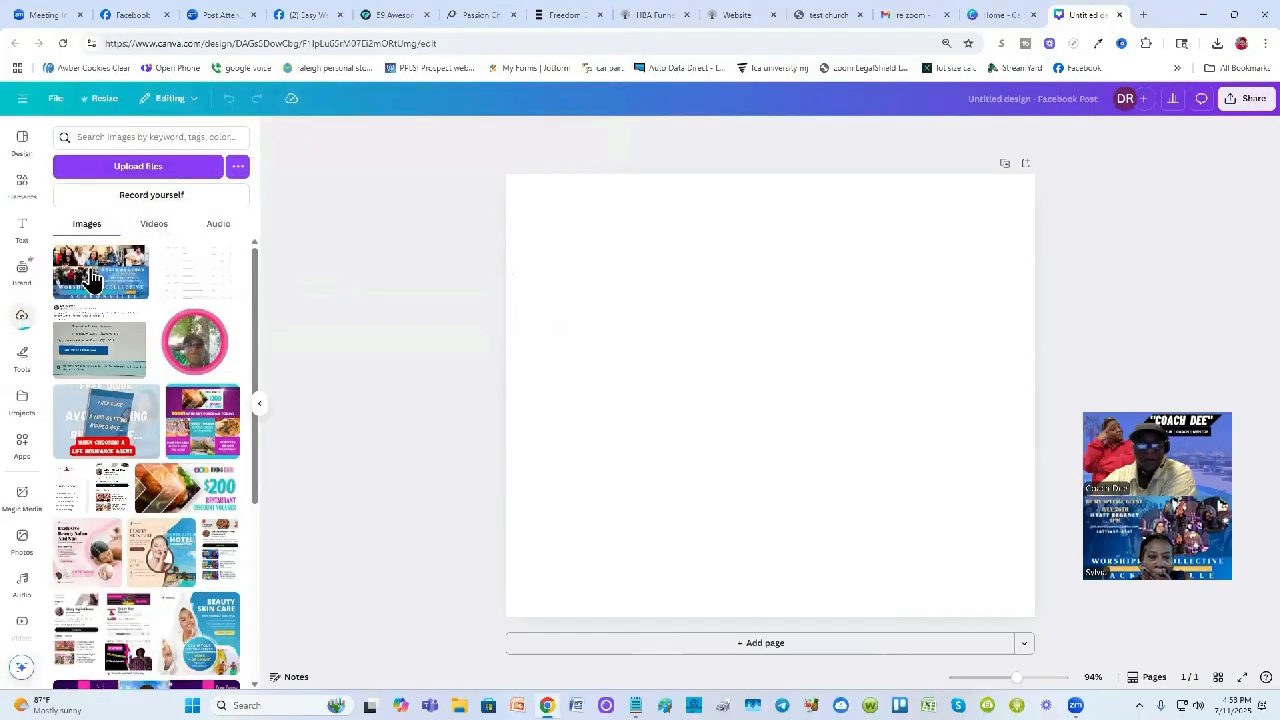
left_click(90, 278)
Enlarge and reposition the Worshippers Collective collage so its congregation photo spans the full width of the page
left_click_drag(933, 304, 1035, 246)
left_click_drag(605, 243, 473, 155)
left_click_drag(752, 487, 850, 585)
left_click_drag(710, 408, 735, 413)
left_click_drag(572, 398, 508, 404)
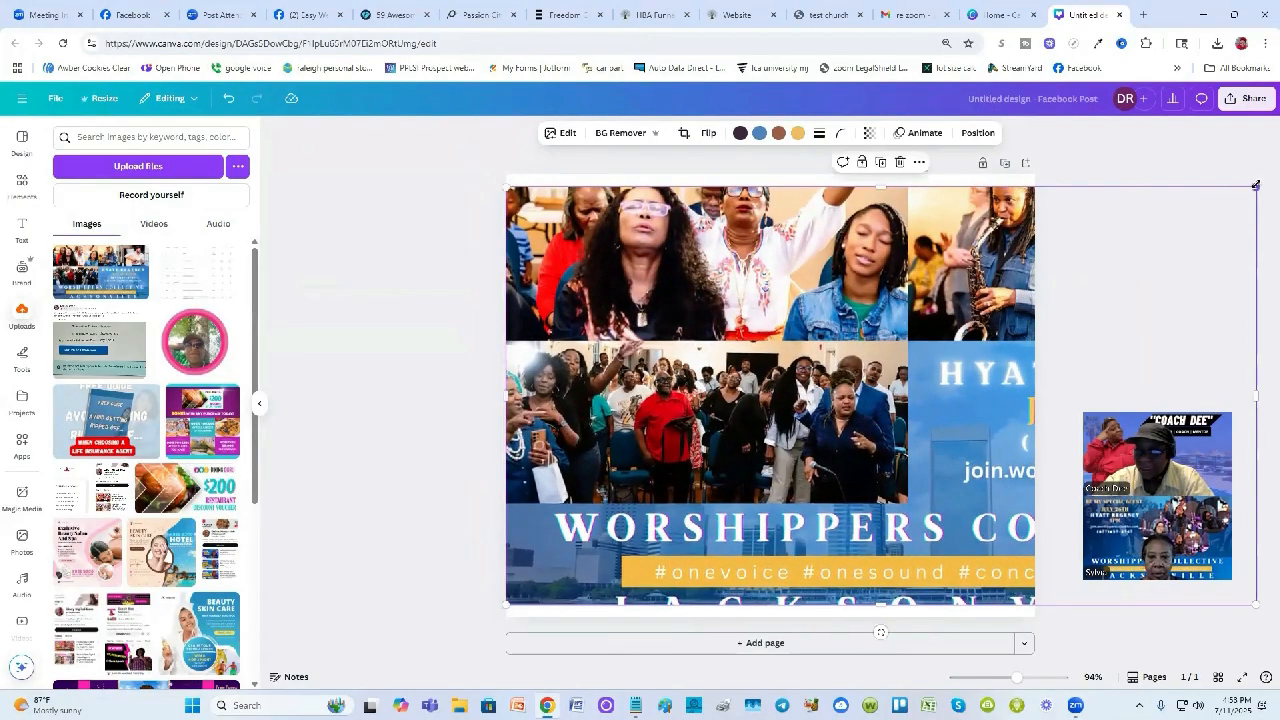
left_click_drag(830, 400, 770, 248)
left_click_drag(482, 457, 343, 576)
left_click_drag(630, 385, 648, 475)
left_click_drag(987, 347, 957, 469)
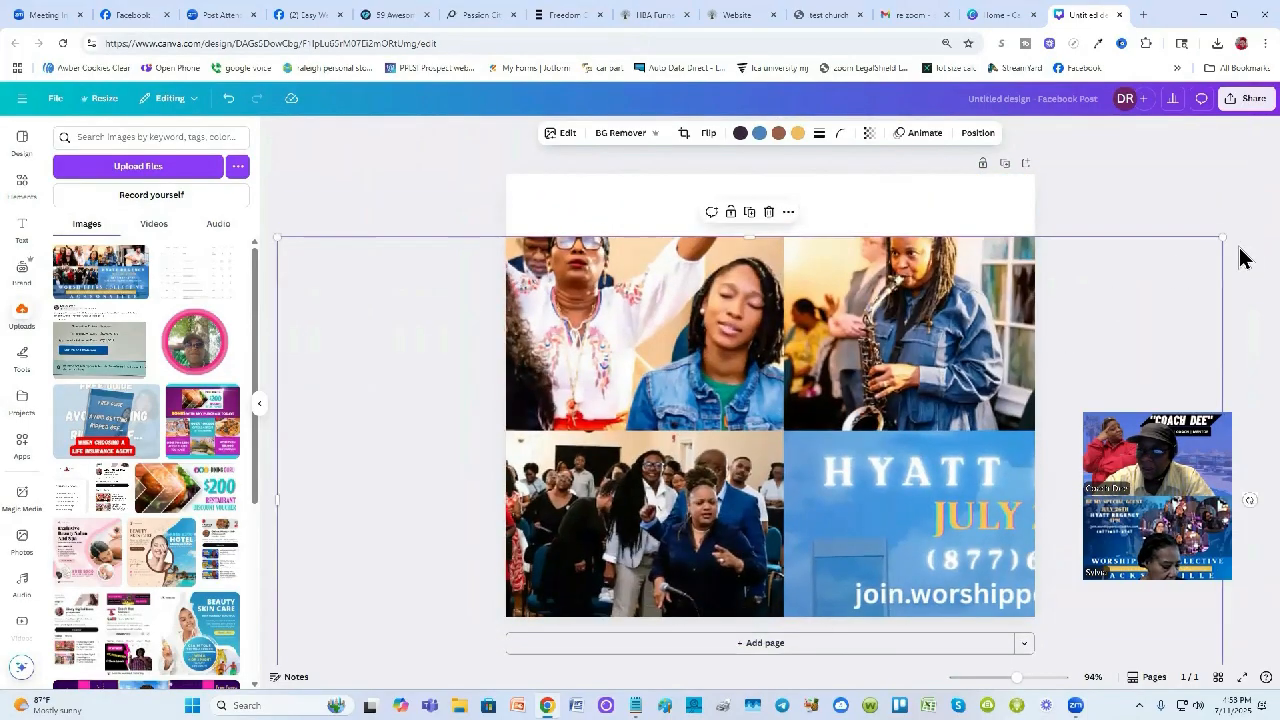
left_click_drag(1223, 238, 1274, 146)
left_click_drag(810, 380, 1025, 316)
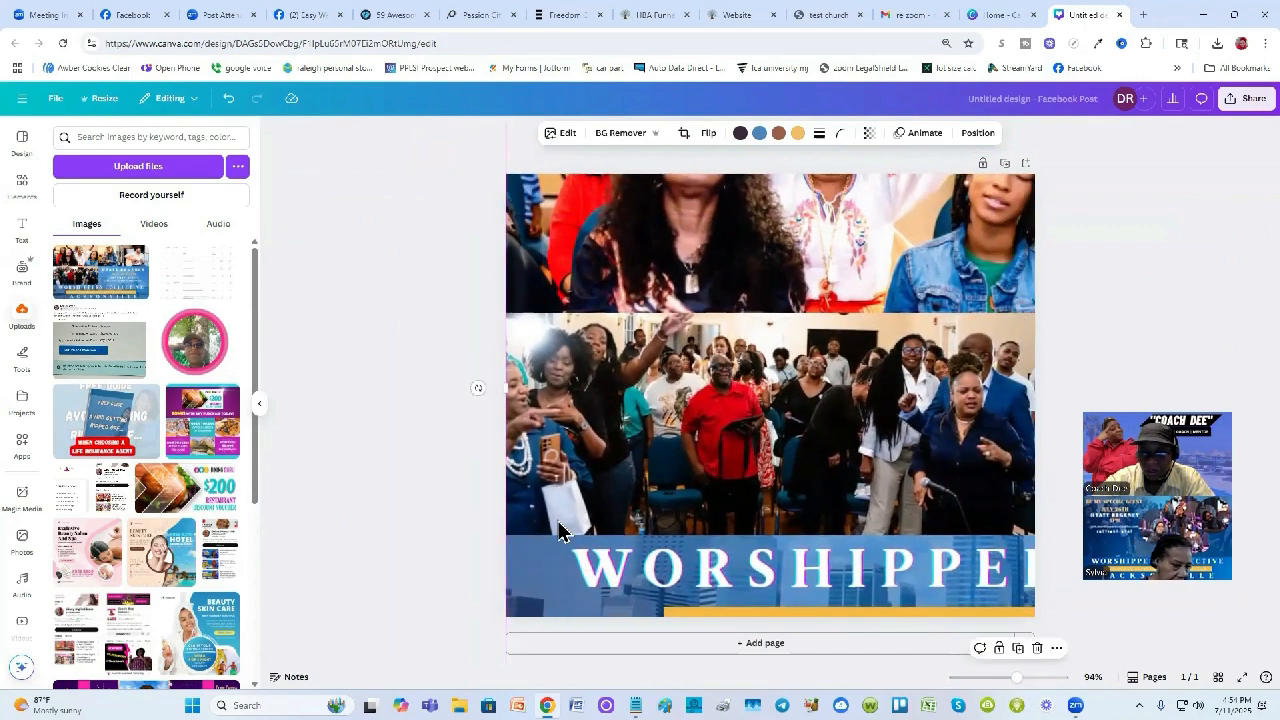
Deselect the collage and measure the width and height of the congregation photo with the page ruler extension
left_click(421, 420)
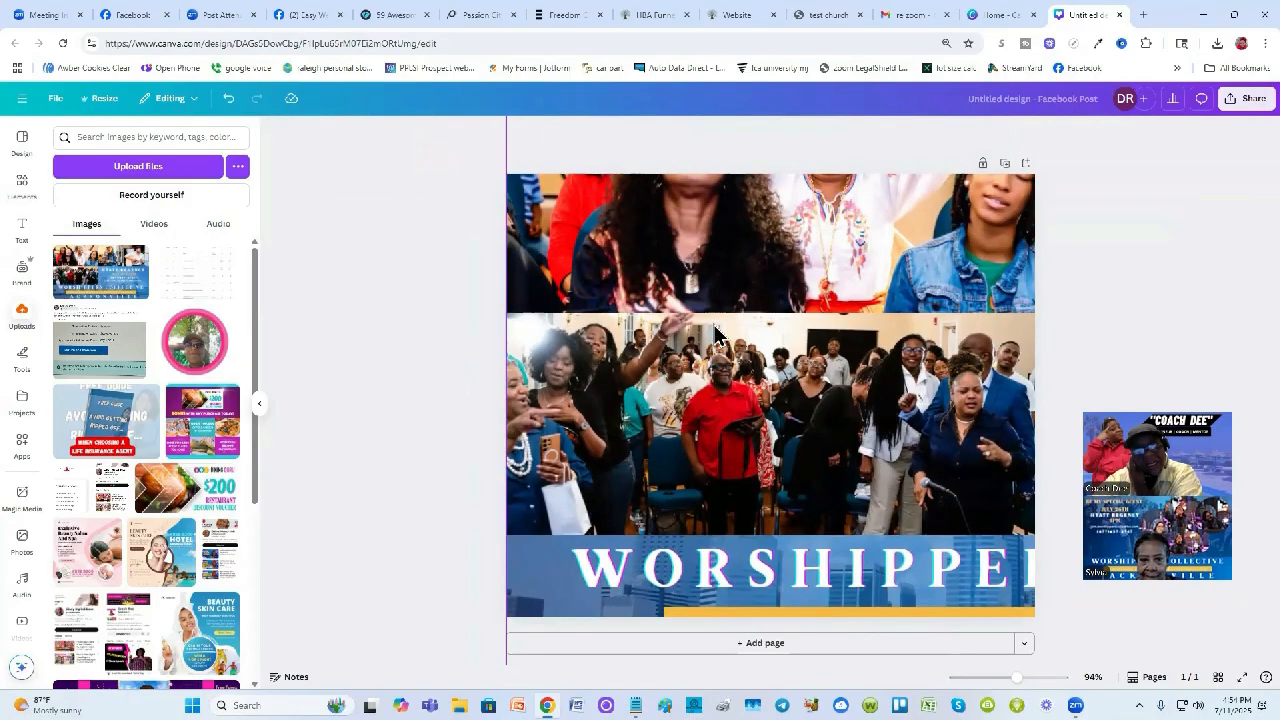
left_click(1072, 44)
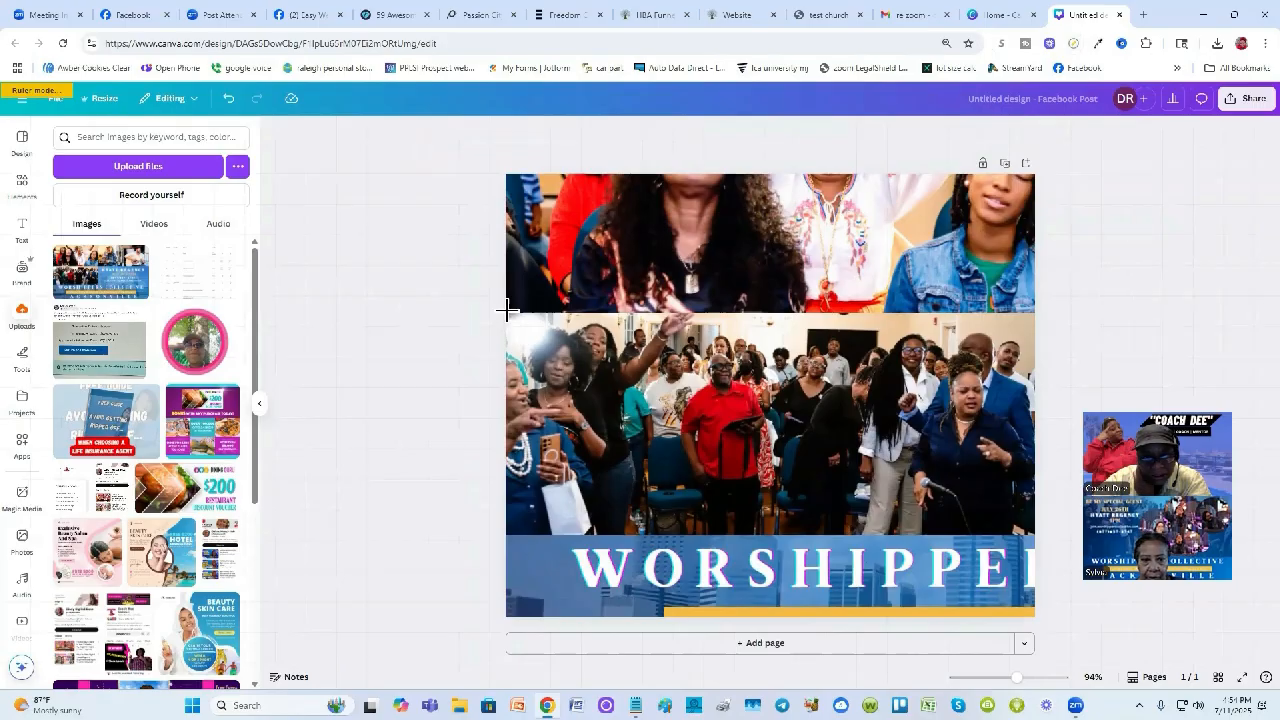
left_click_drag(505, 311, 1030, 540)
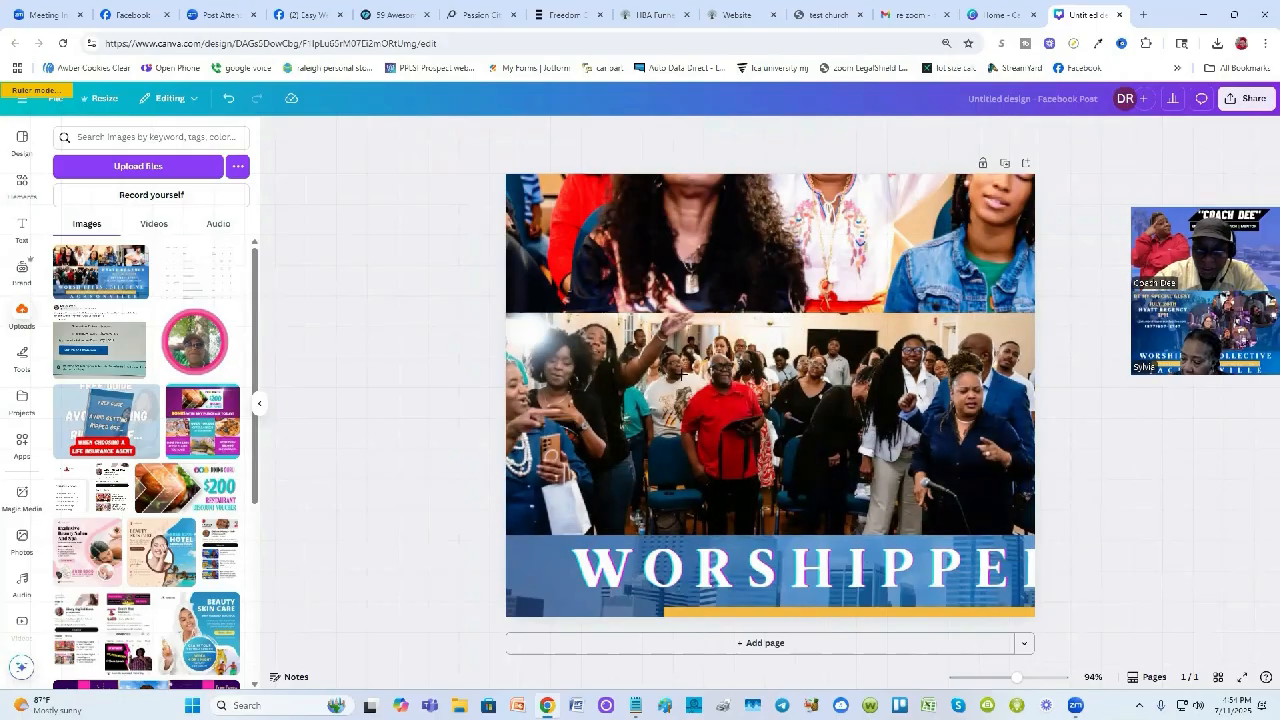
Capture a screen snip of only the congregation photo, from edge to edge, and turn off the page ruler
key("super+shift+s")
left_click_drag(501, 312, 1015, 540)
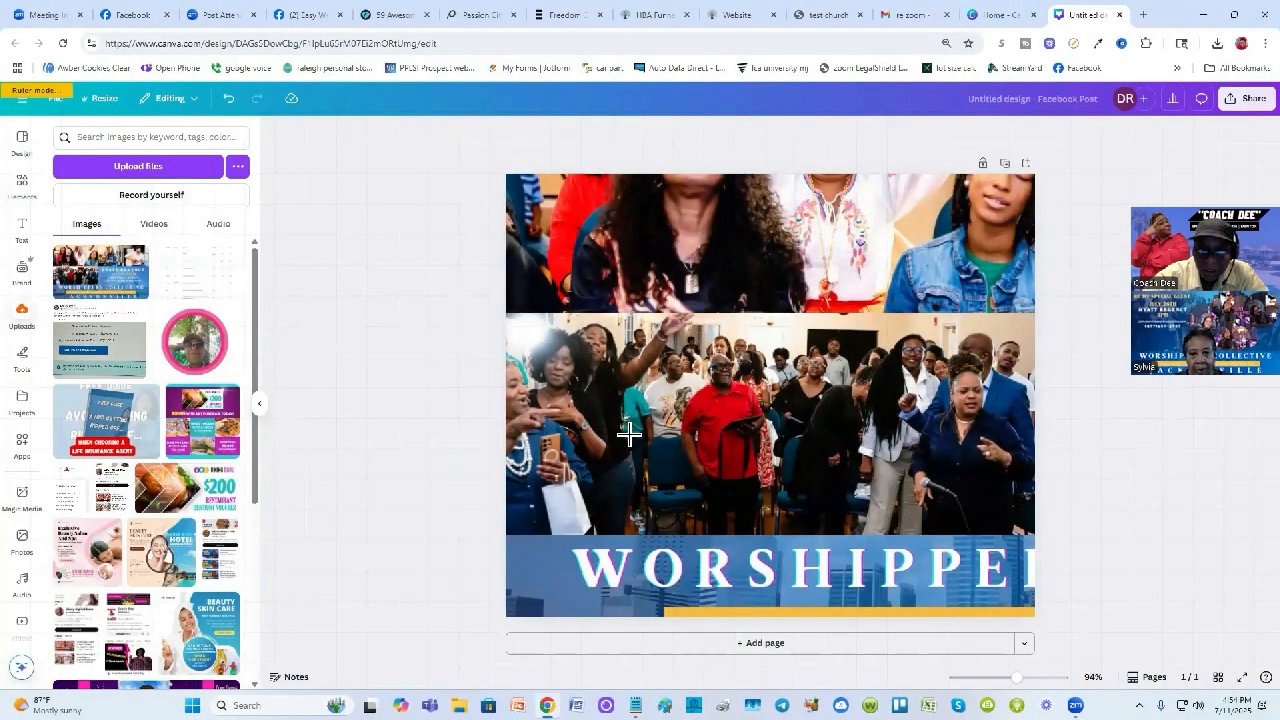
key("super+shift+s")
left_click_drag(508, 313, 1035, 548)
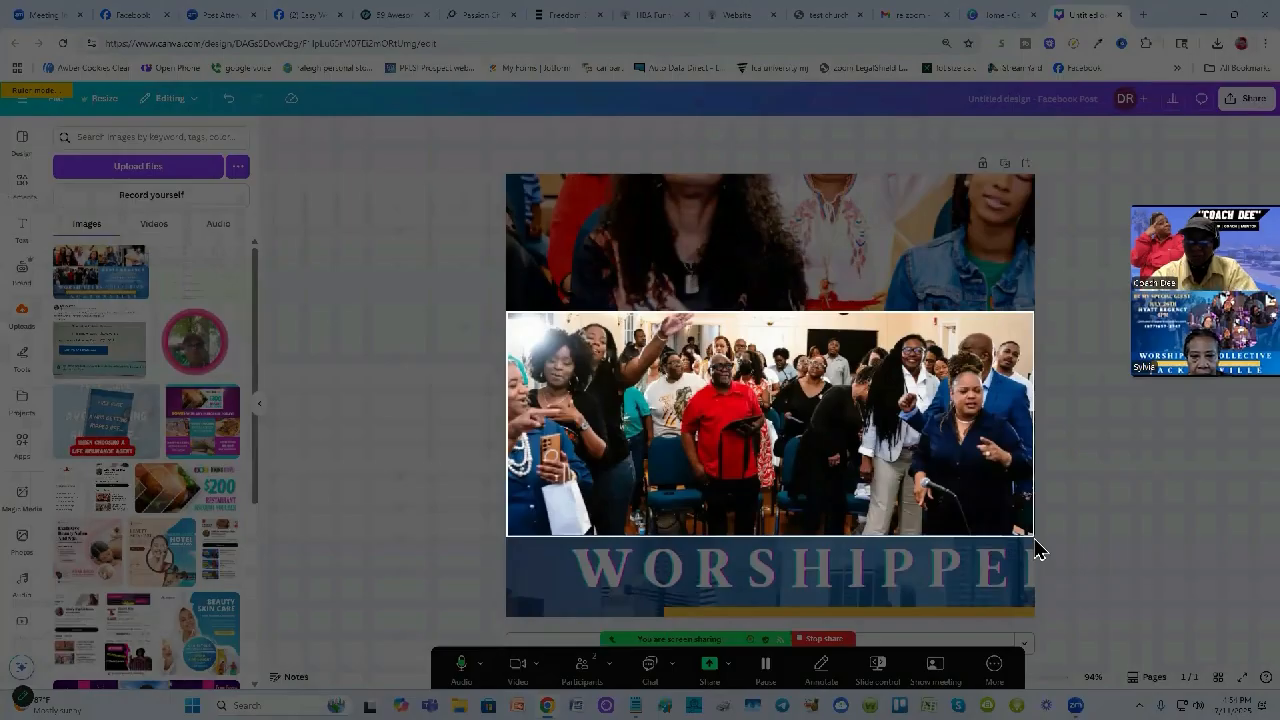
left_click_drag(1037, 548, 1036, 547)
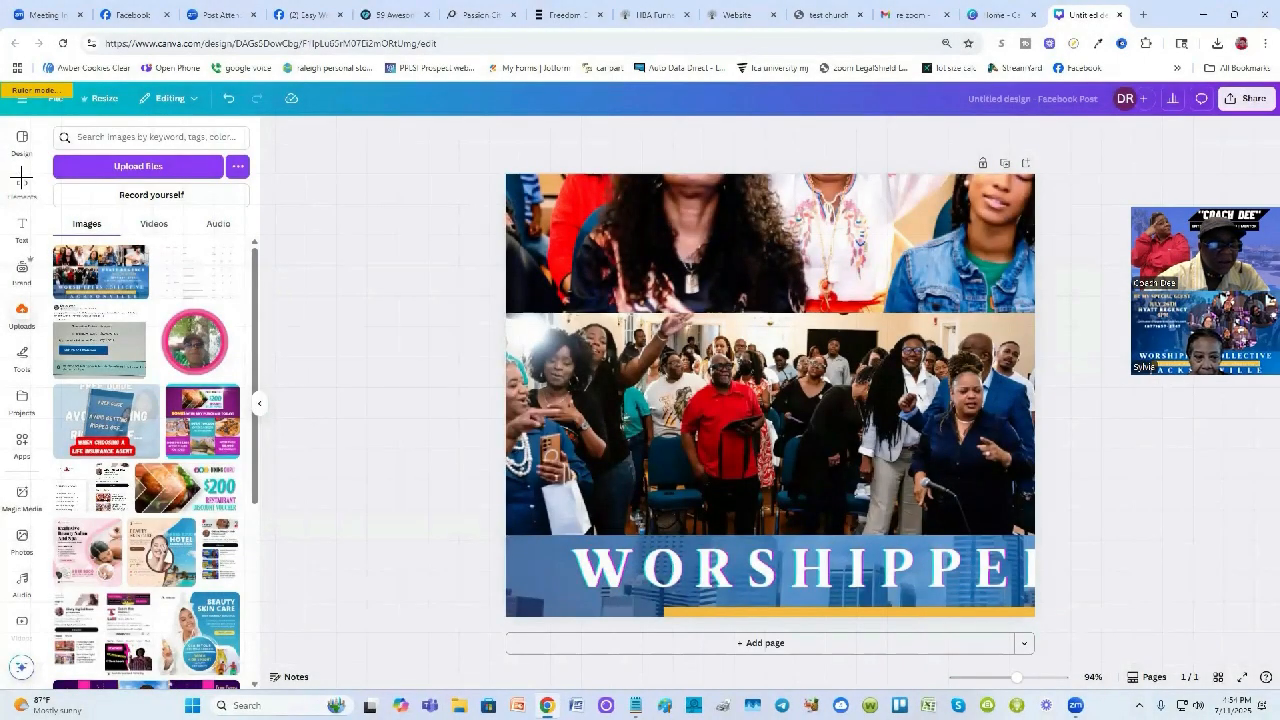
left_click(1074, 46)
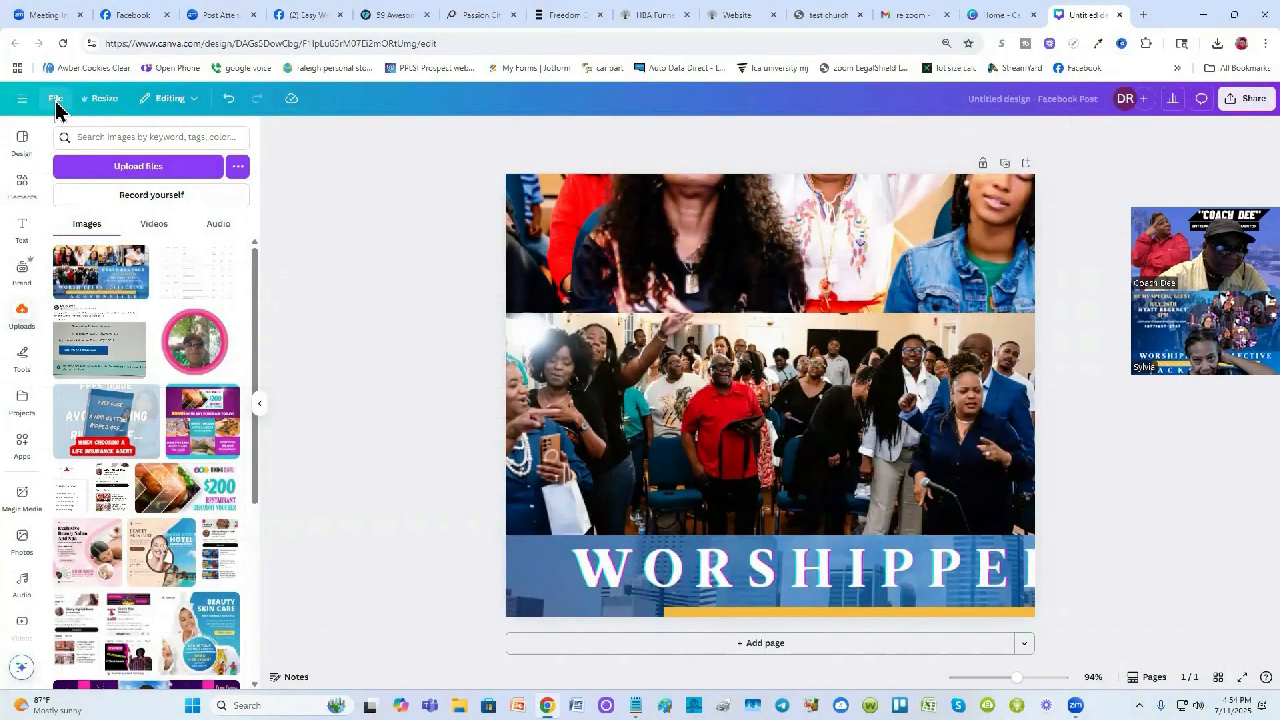
Create a new custom-size design 875 px wide and 380 px high
left_click(55, 100)
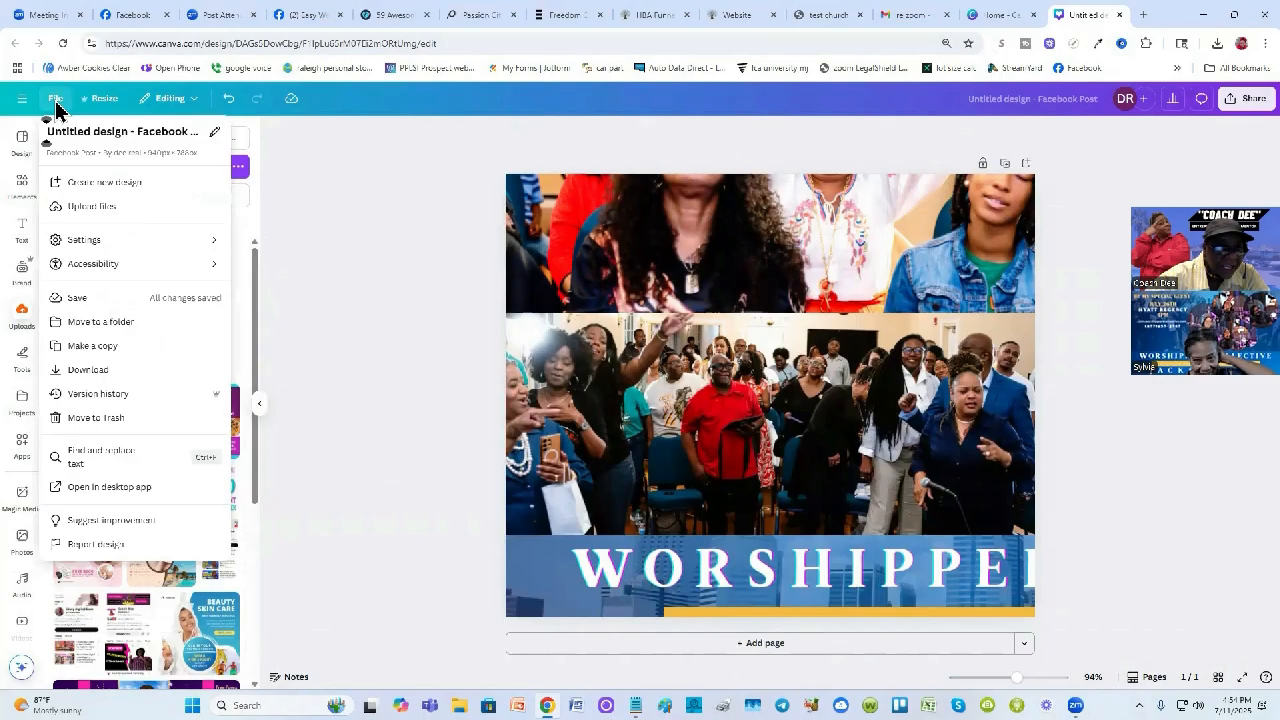
left_click(110, 184)
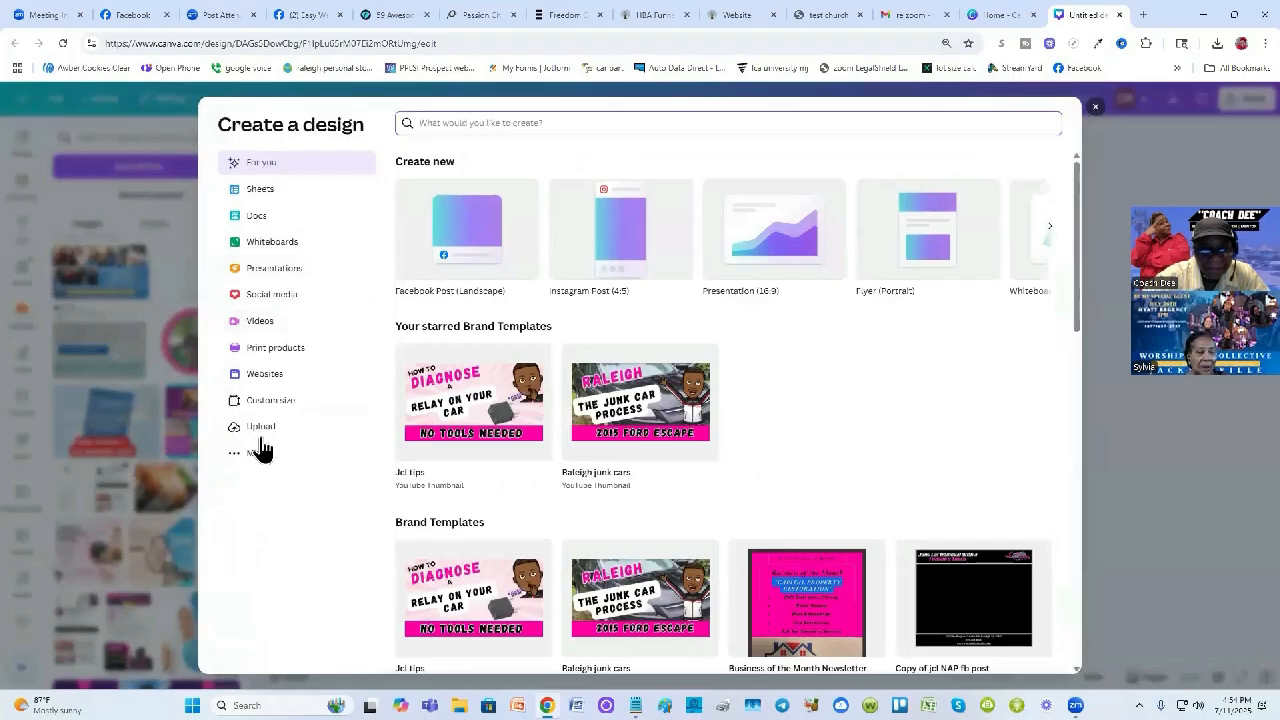
left_click(295, 403)
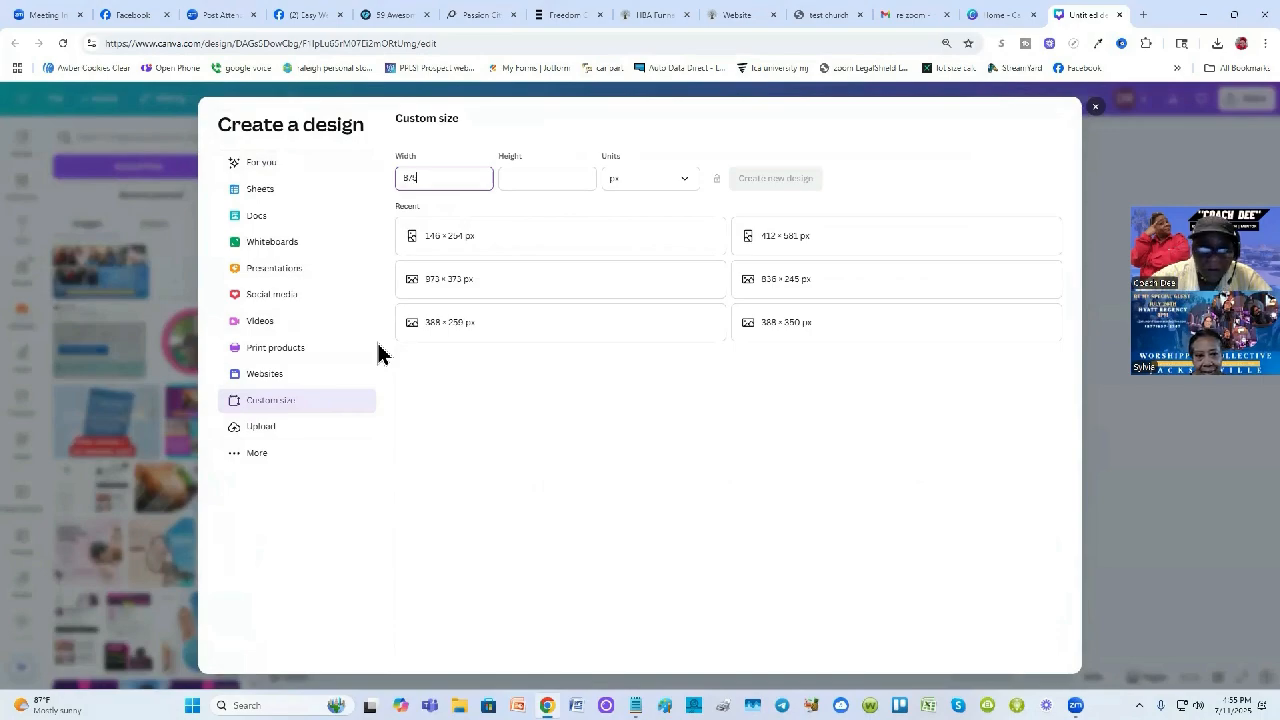
type("8.5")
left_click(516, 177)
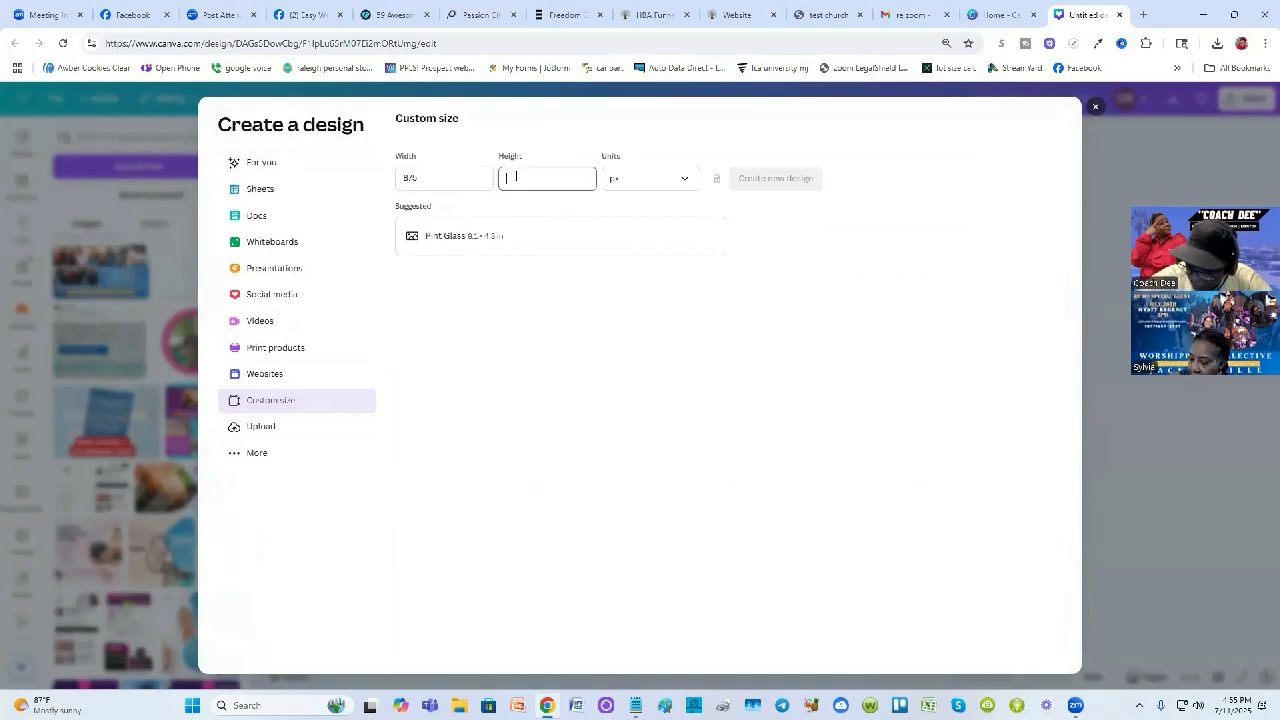
type("4.8")
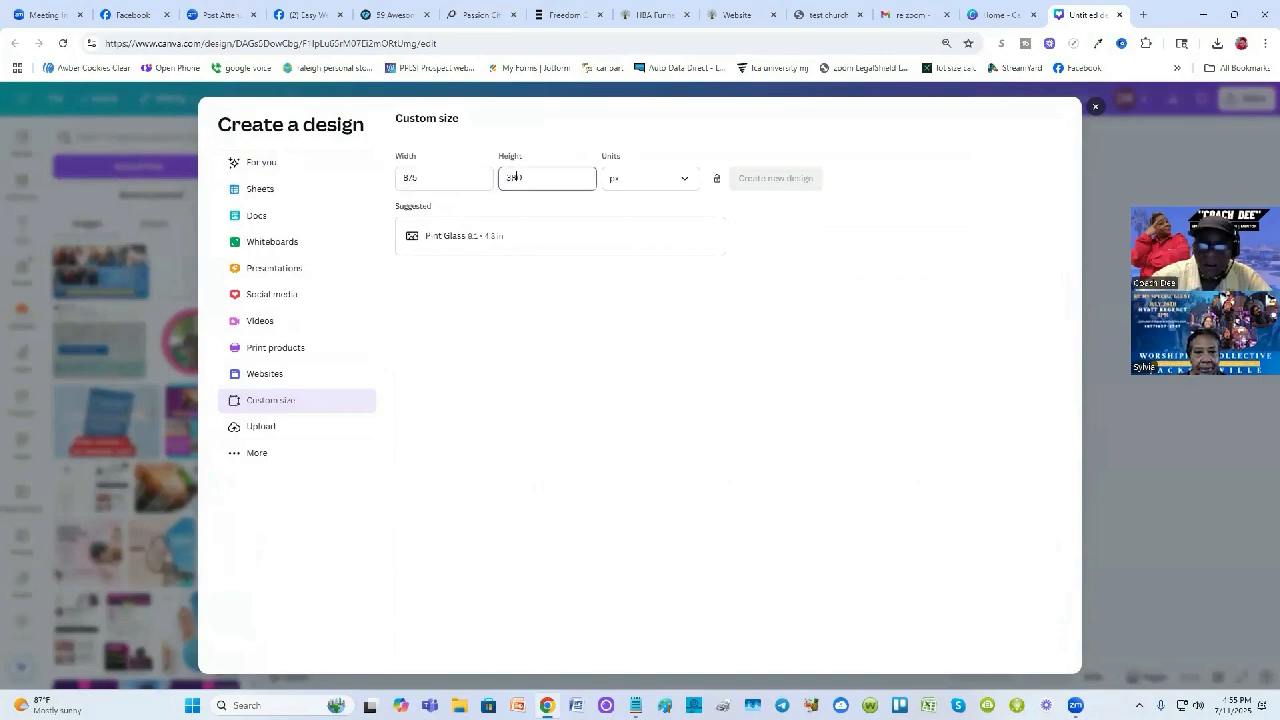
left_click(779, 179)
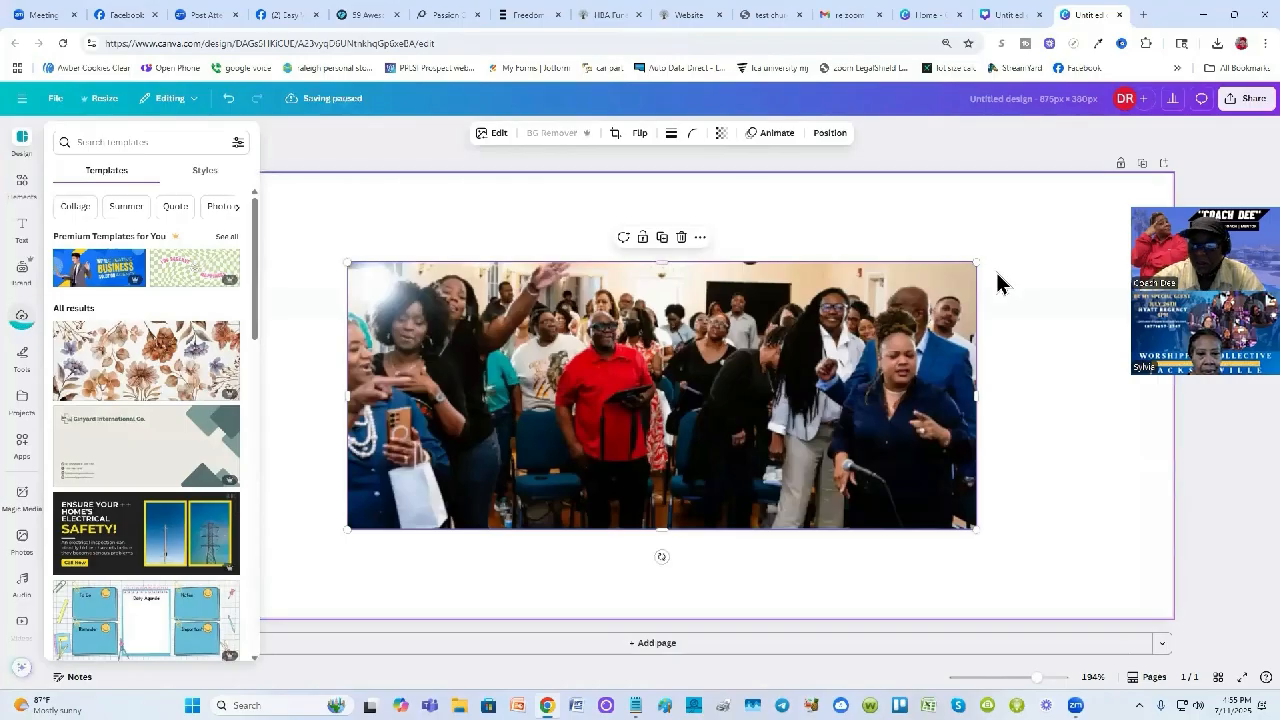
Set the congregation photo as the page background and download the design as an SVG file
left_click(702, 238)
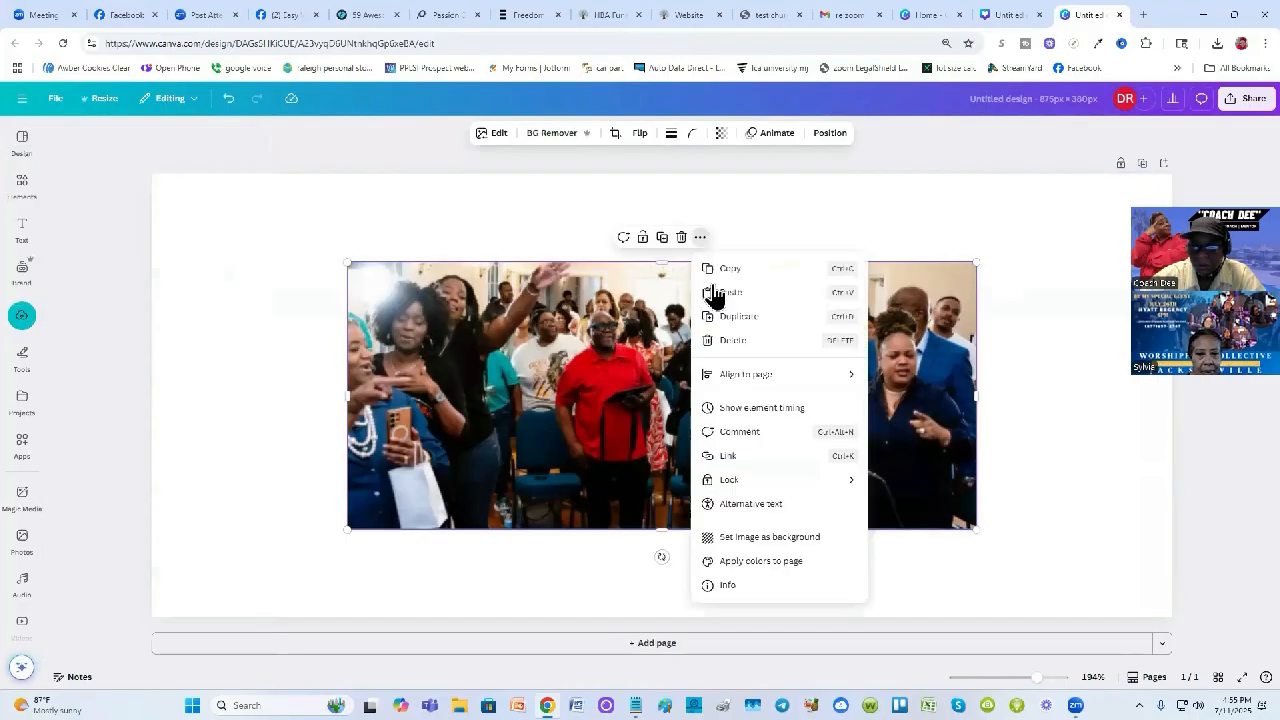
left_click(783, 534)
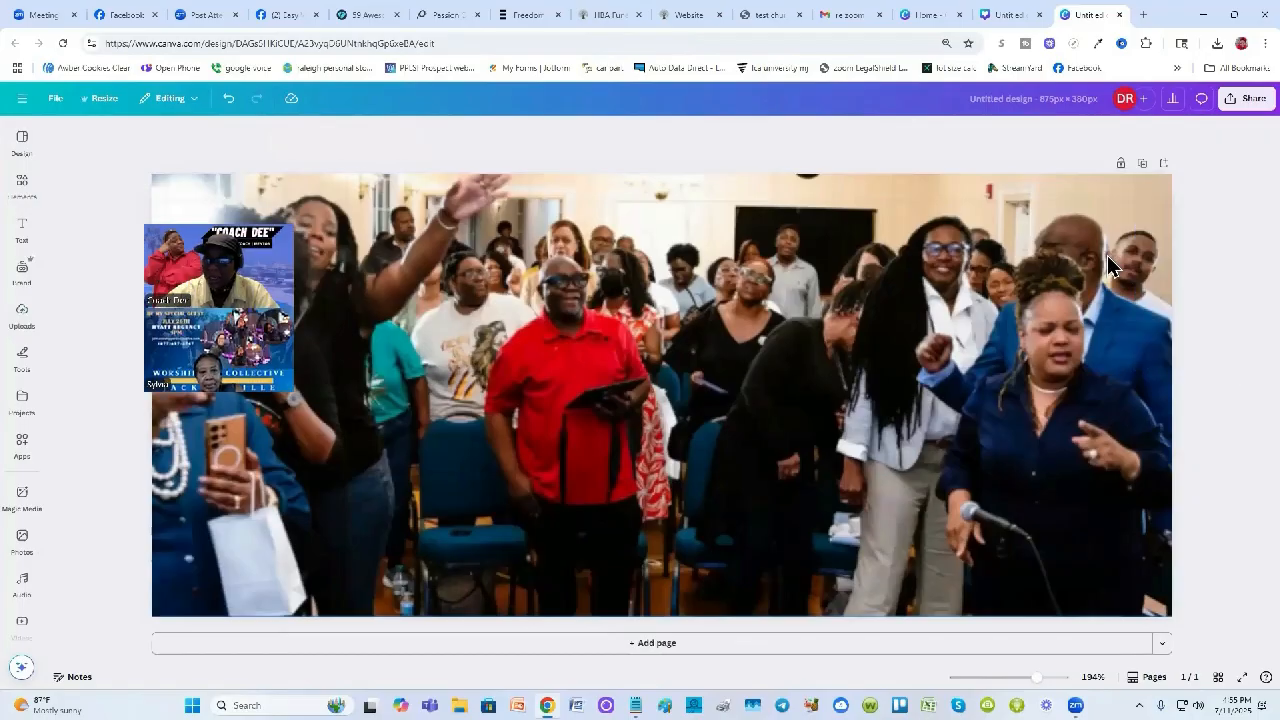
left_click(1248, 100)
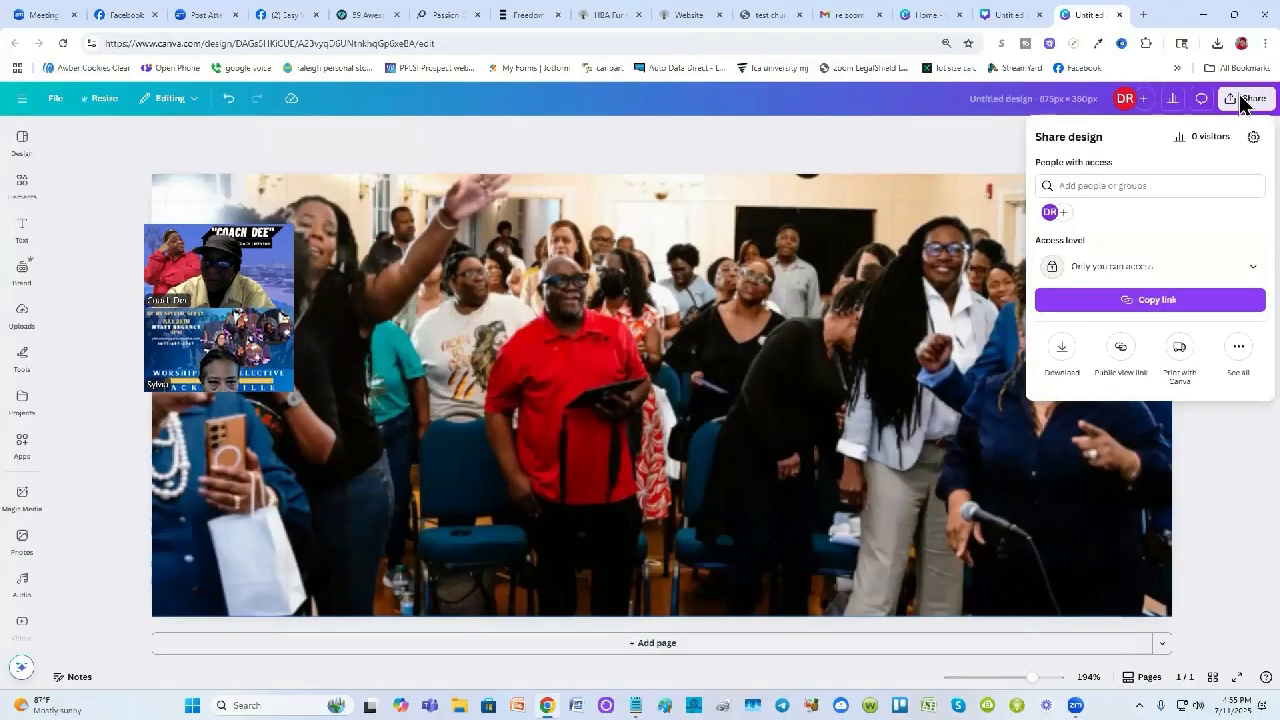
left_click(1060, 350)
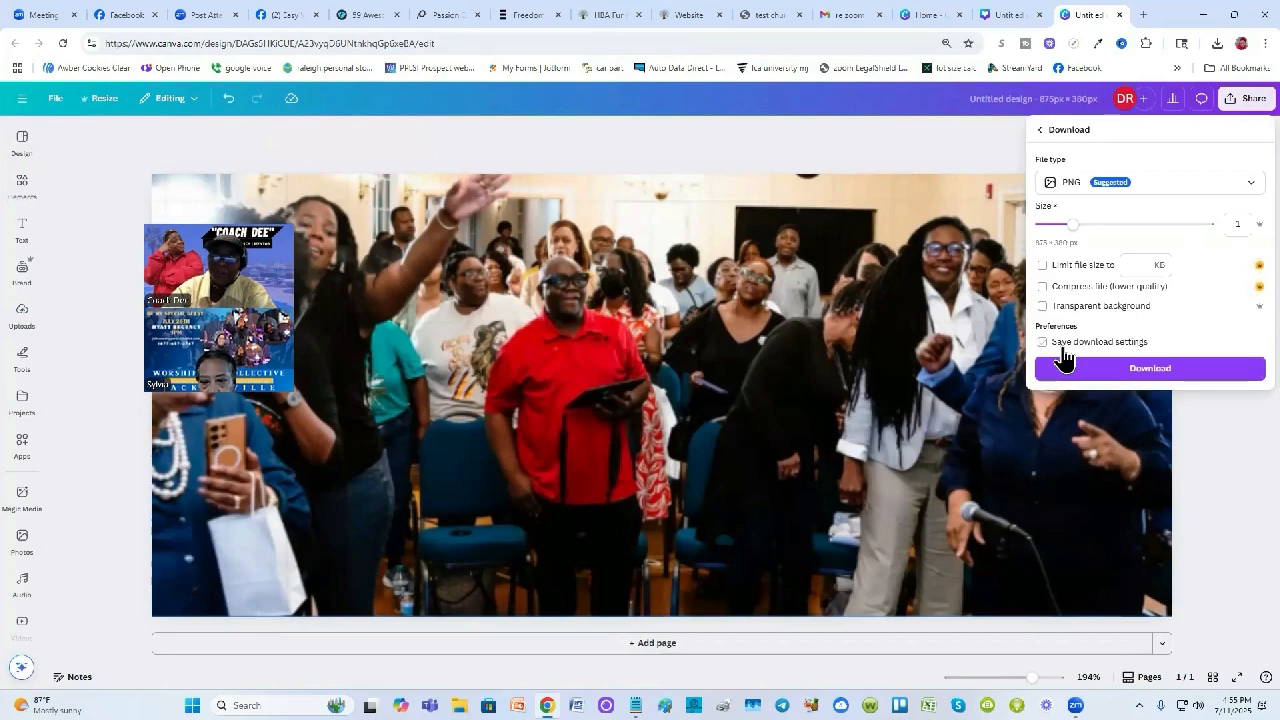
left_click(1246, 186)
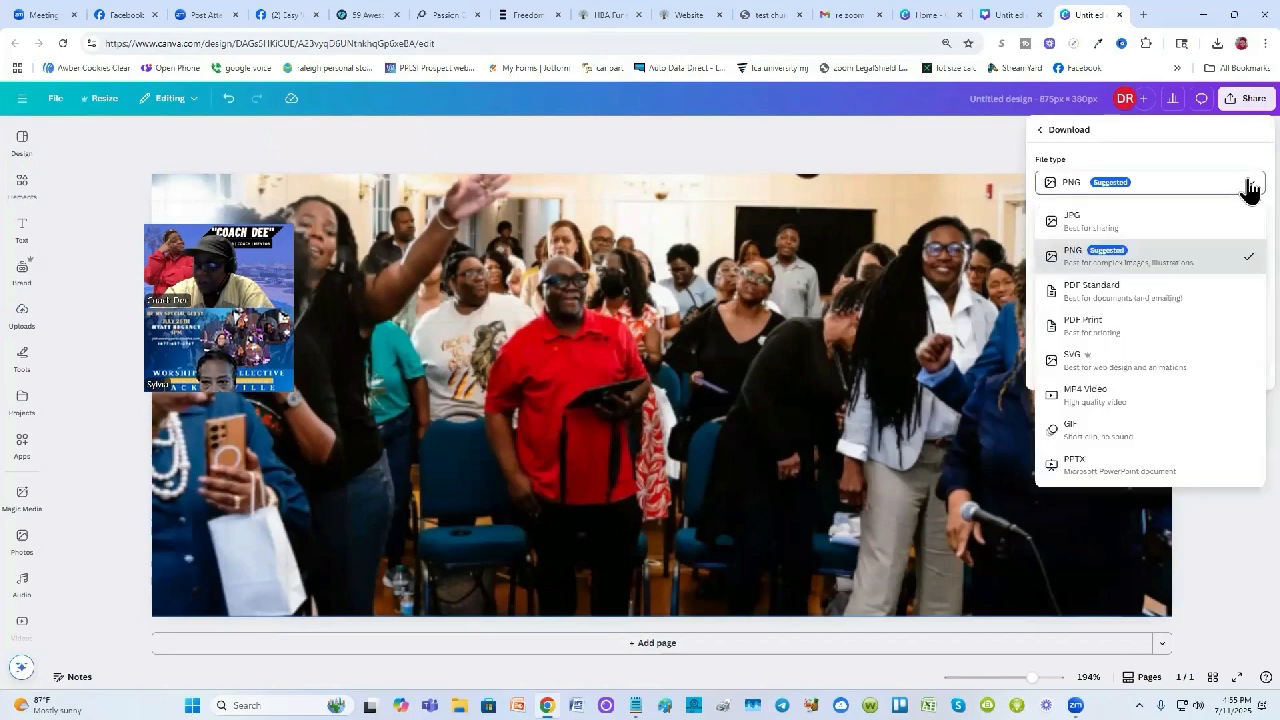
left_click(1132, 360)
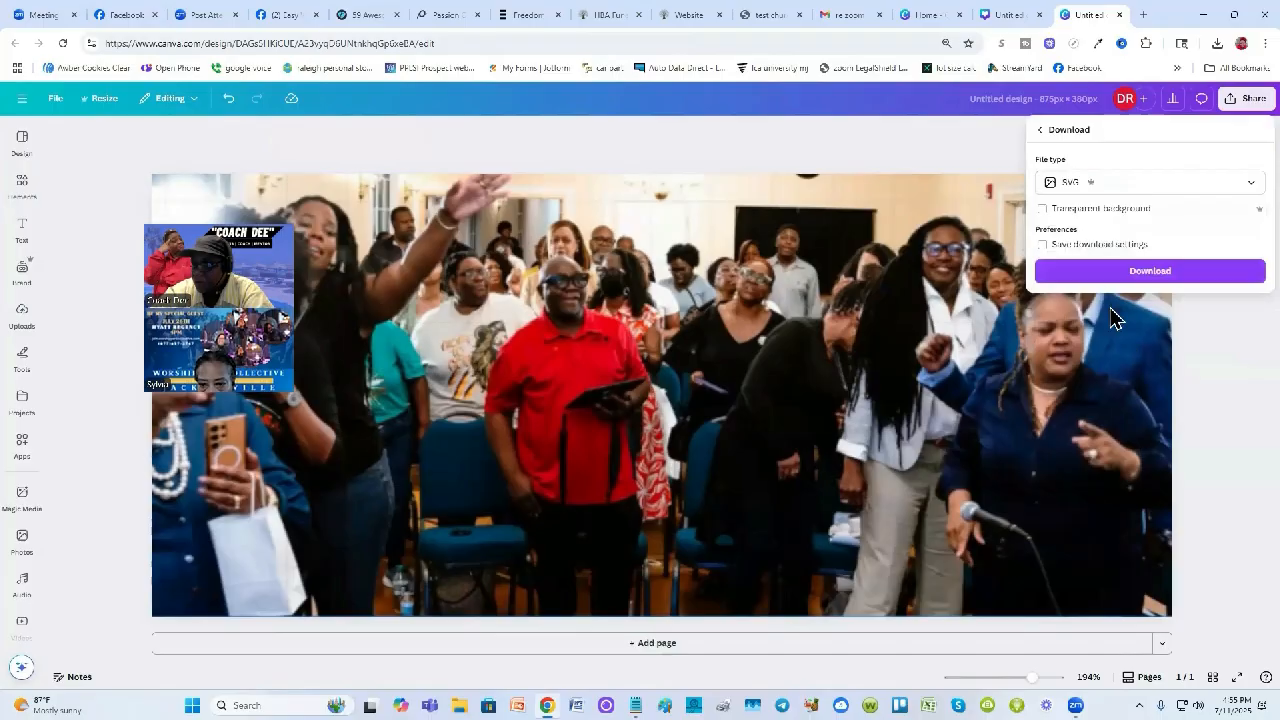
left_click(1172, 278)
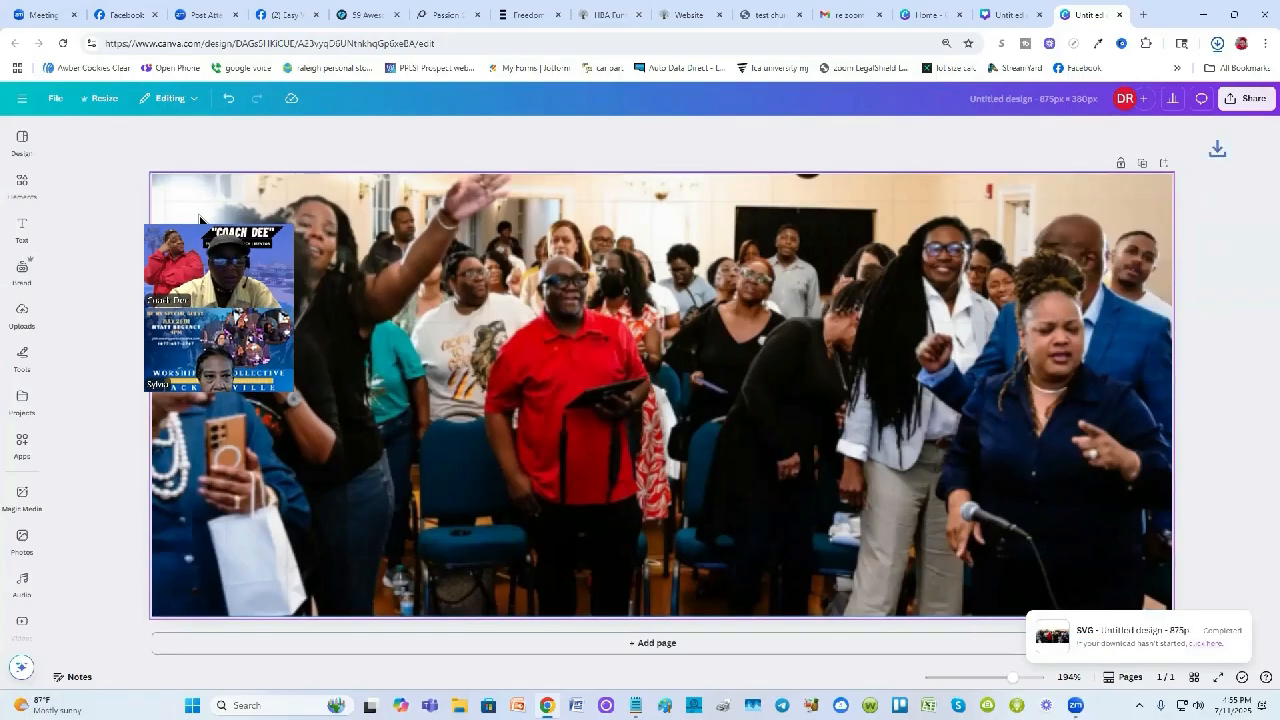
Switch to the HBA Funnel Builder, upload the newly downloaded SVG as the hero block's background image, and save the page
left_click(688, 15)
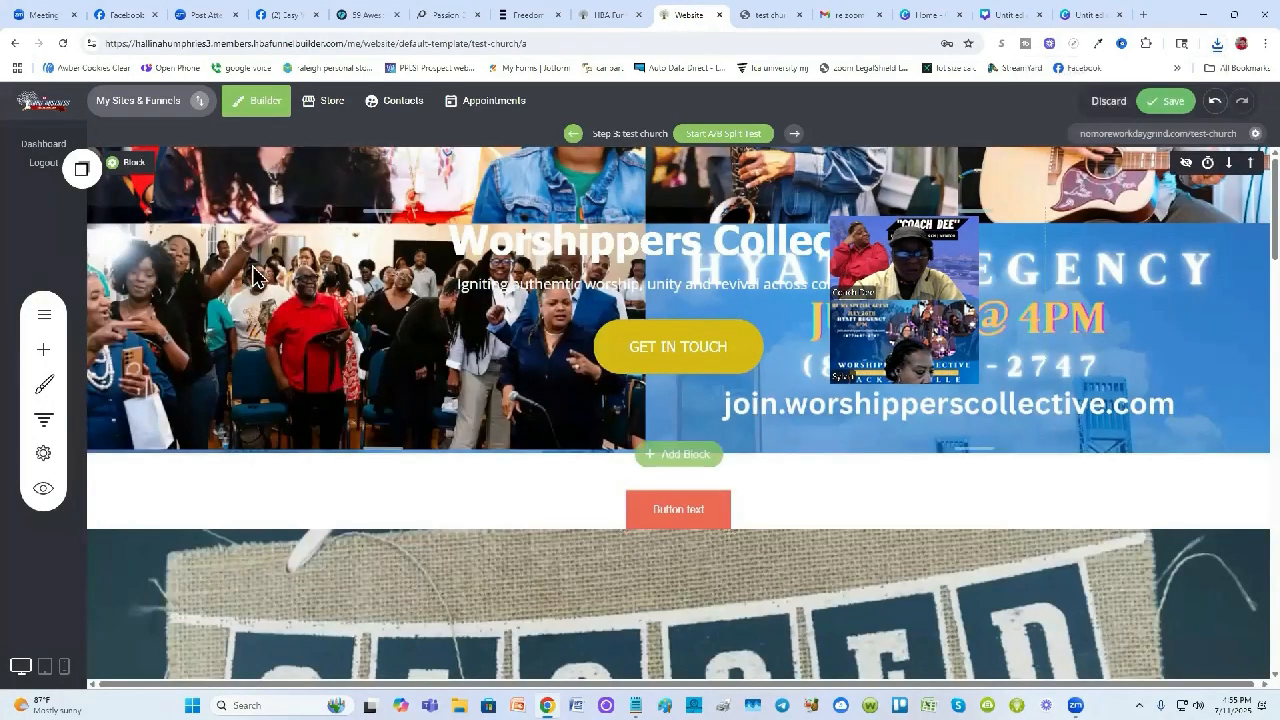
left_click(135, 163)
left_click(300, 200)
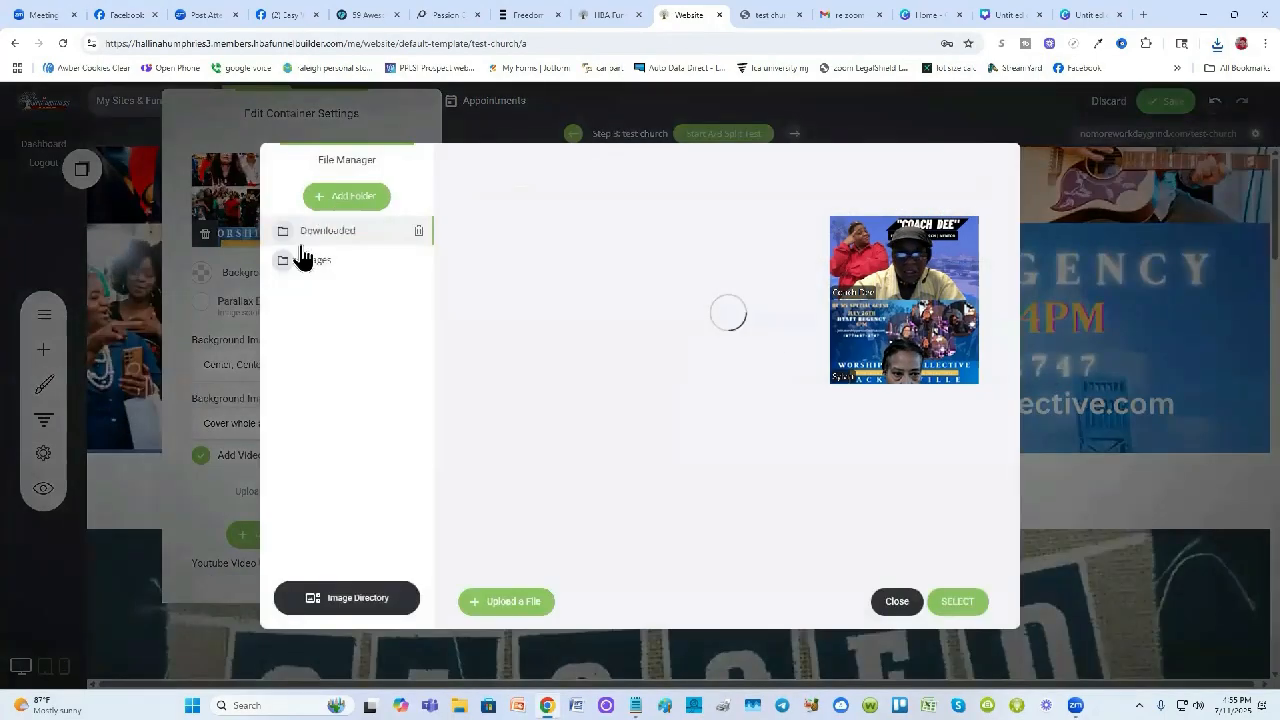
left_click(497, 606)
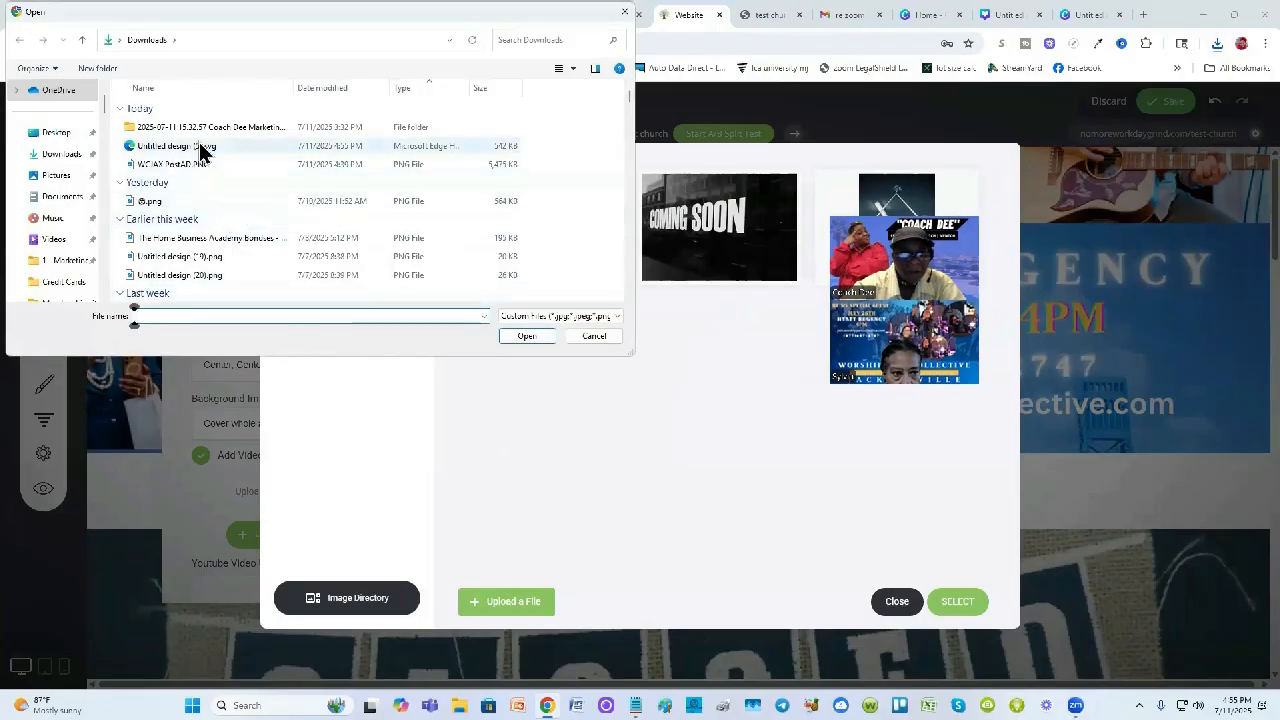
double_click(199, 145)
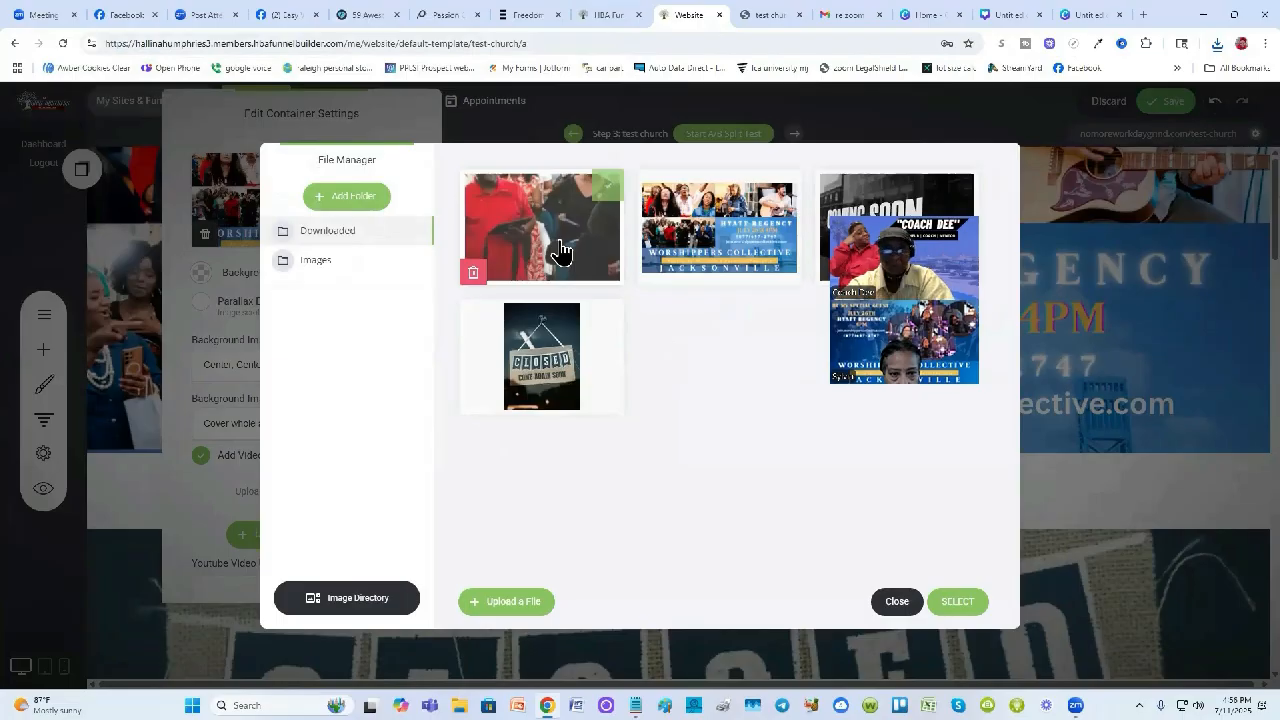
left_click(570, 272)
left_click(957, 601)
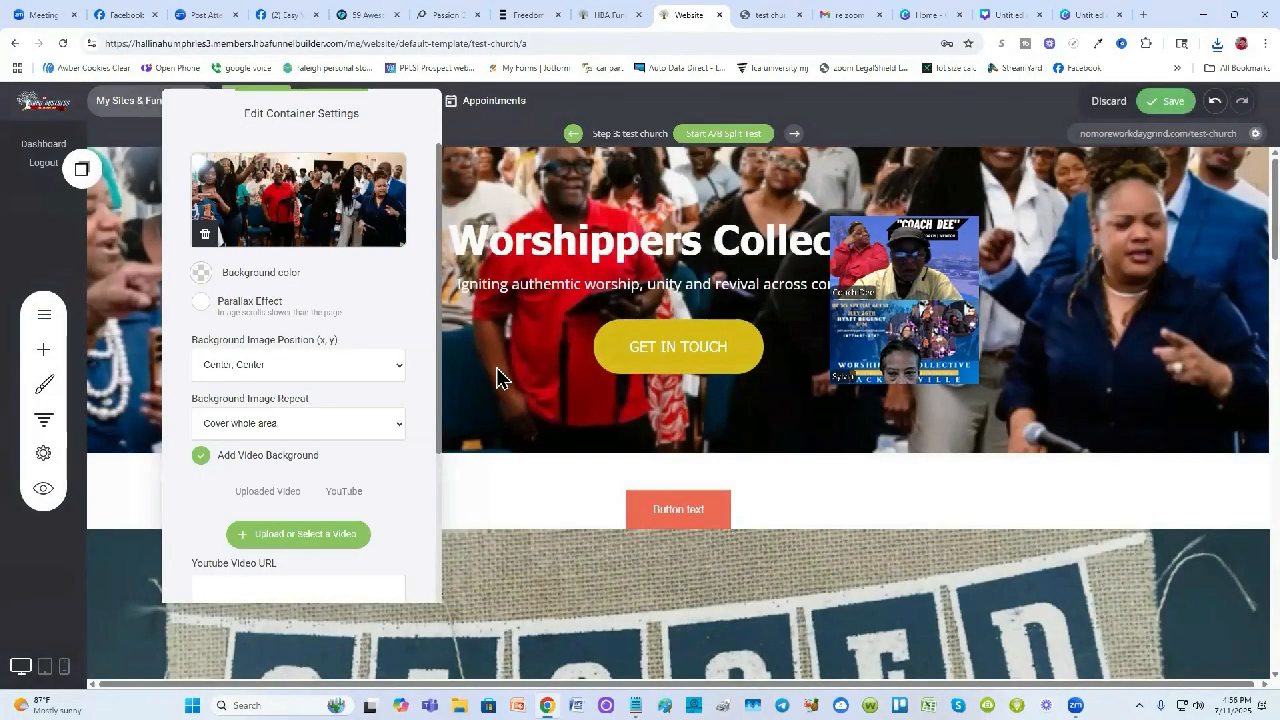
left_click(497, 378)
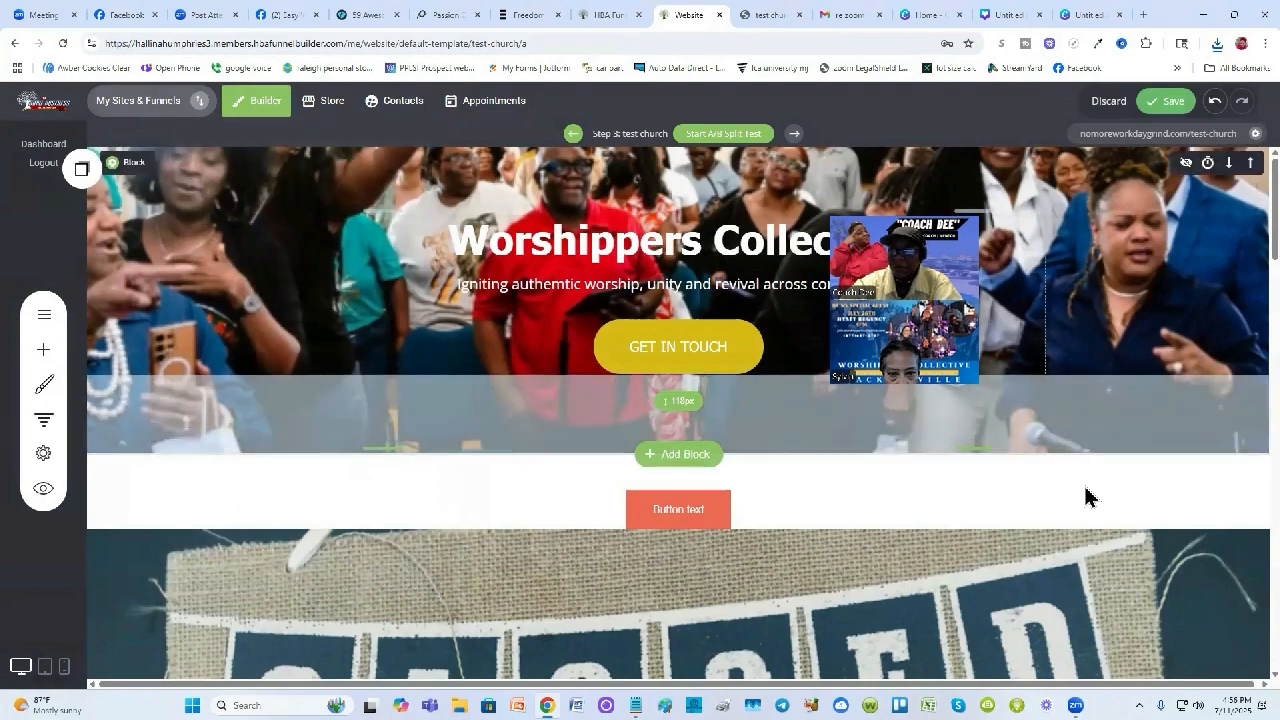
left_click(1172, 101)
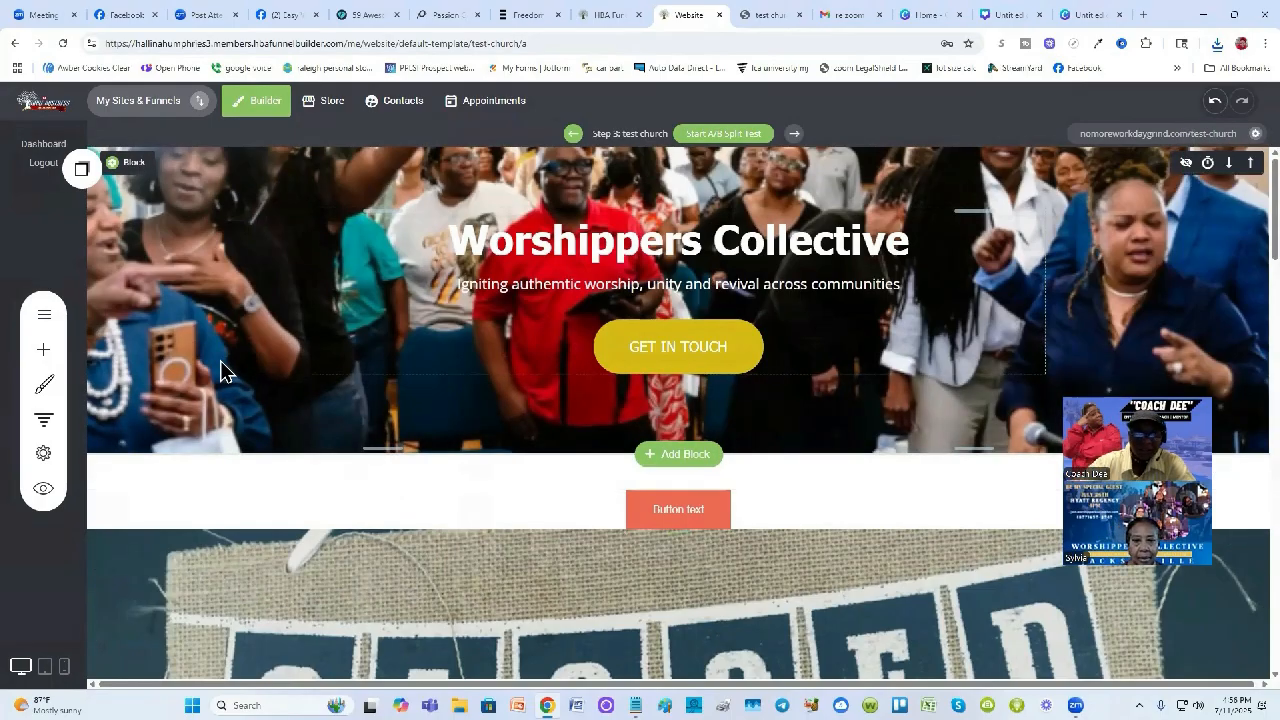
Turn off the video background in the hero block's container settings
left_click(128, 165)
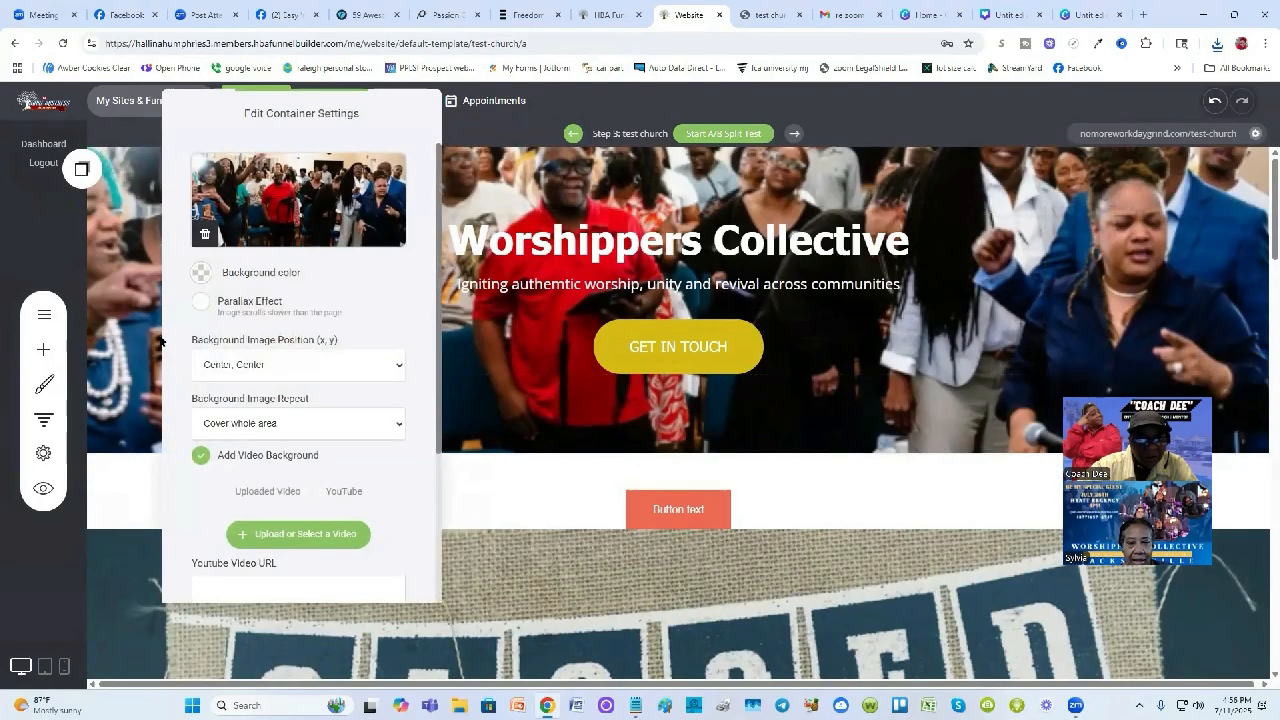
scroll(175, 417, "down", 3)
scroll(190, 330, "up", 1)
left_click(200, 302)
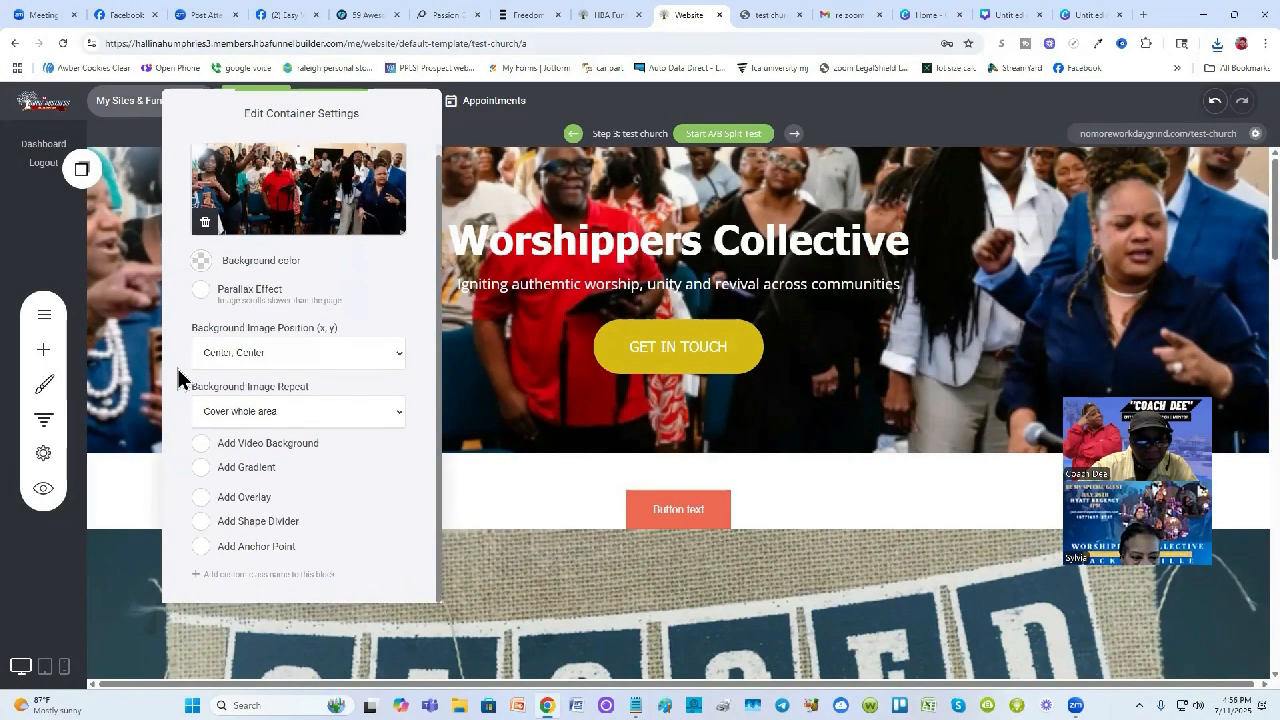
Add a dark overlay to the hero block with its opacity raised to about 0.78, and save the page
left_click(201, 497)
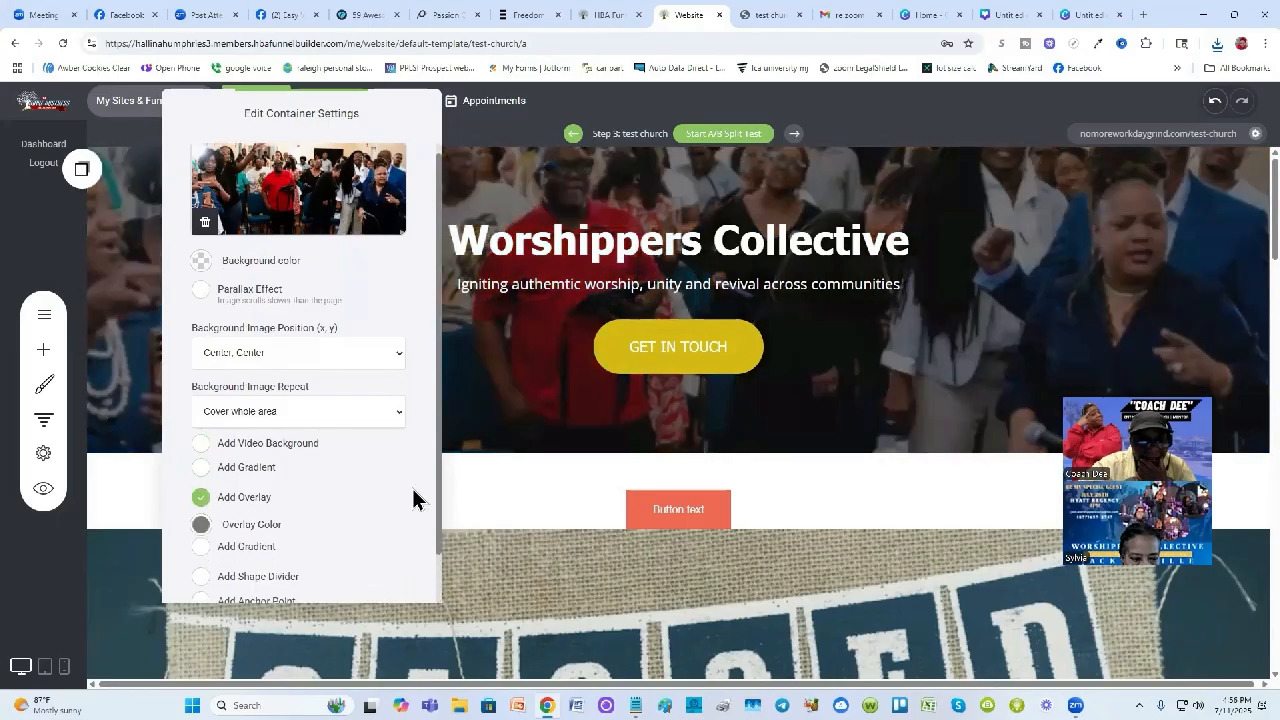
scroll(352, 494, "down", 1)
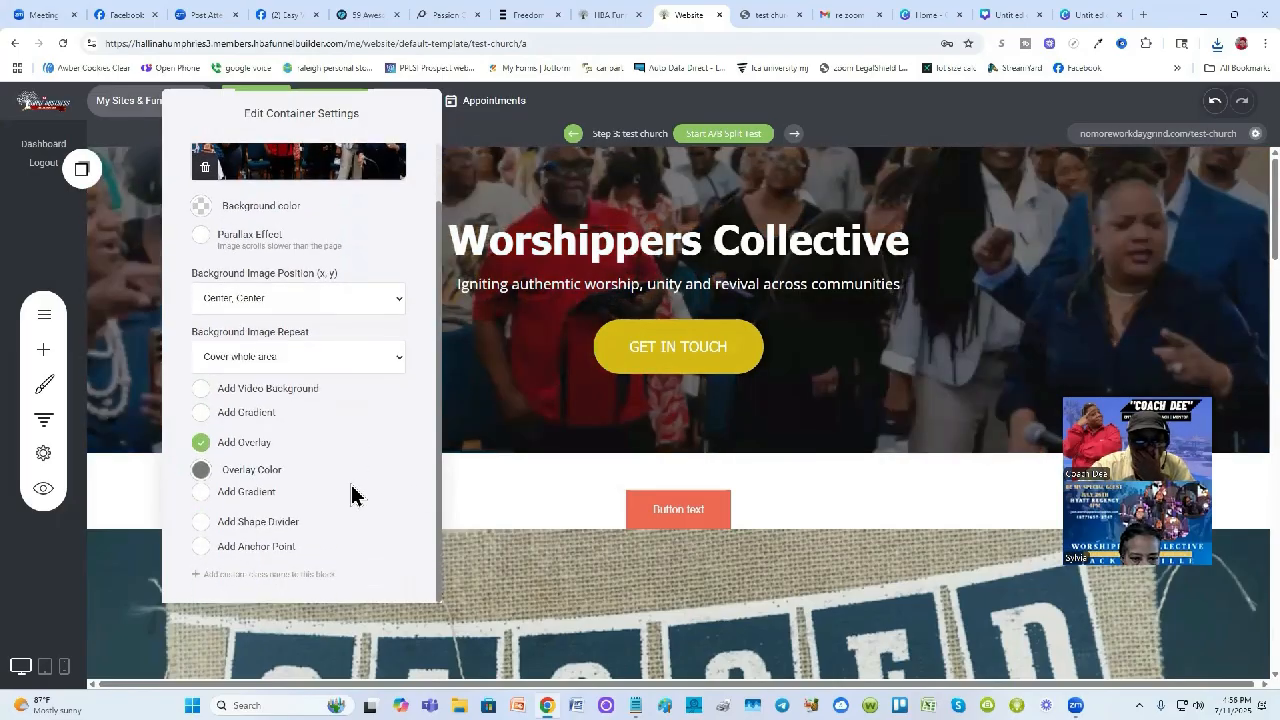
left_click(201, 470)
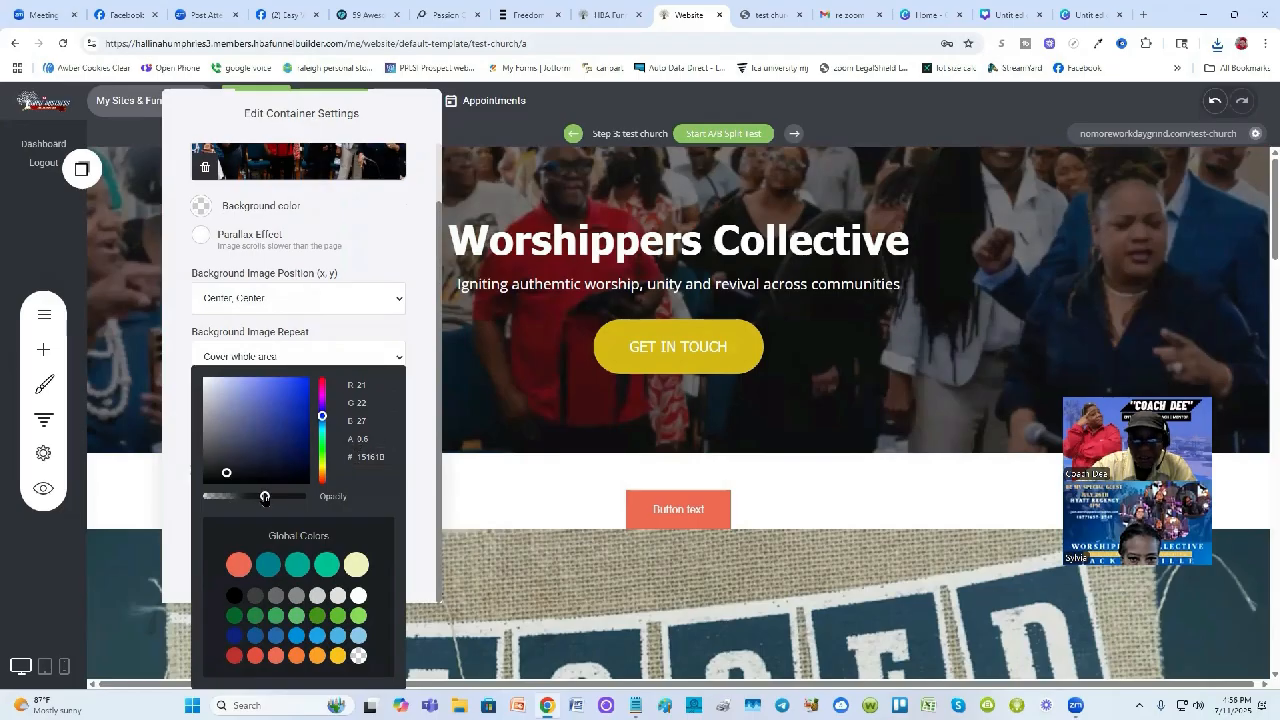
left_click_drag(267, 497, 282, 498)
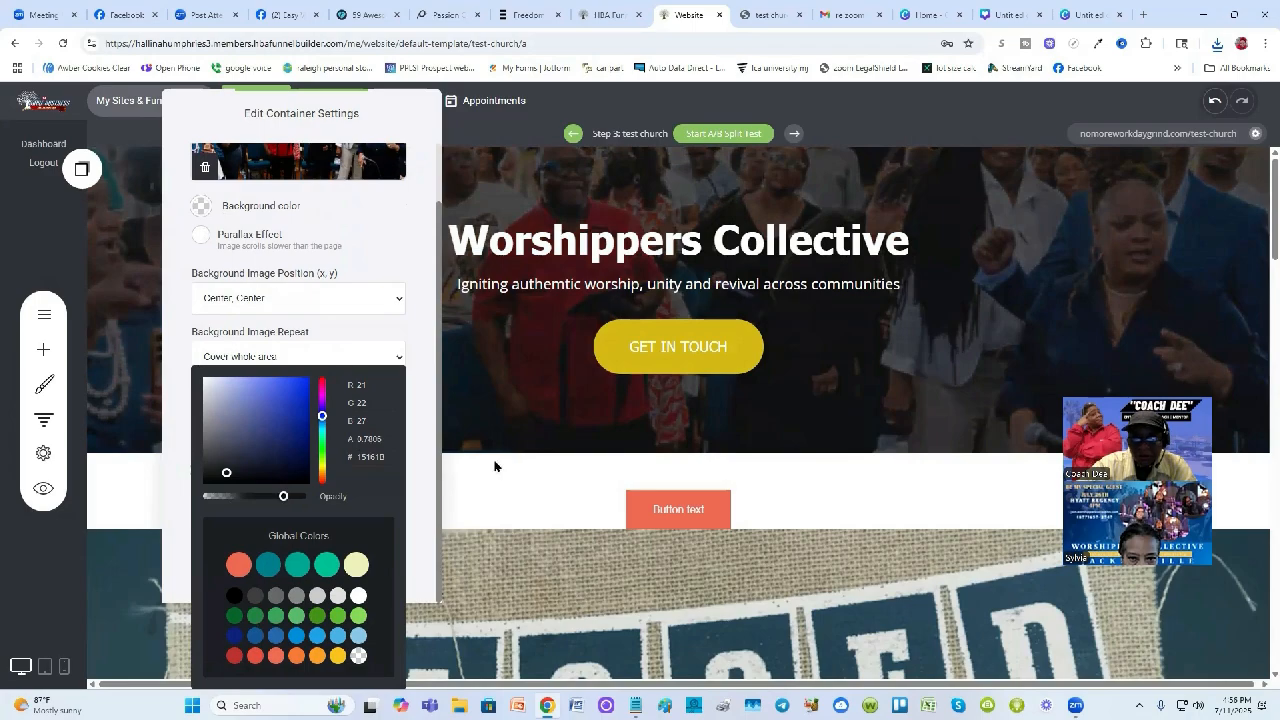
left_click(508, 430)
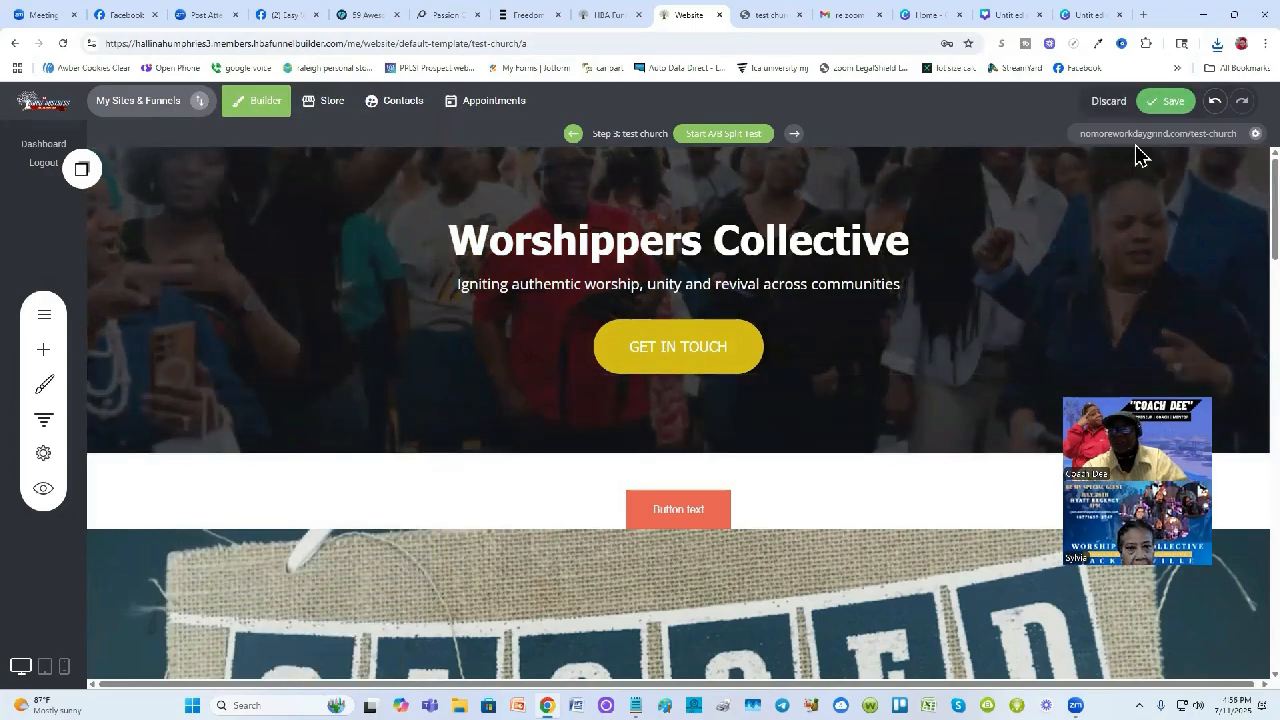
left_click(1170, 102)
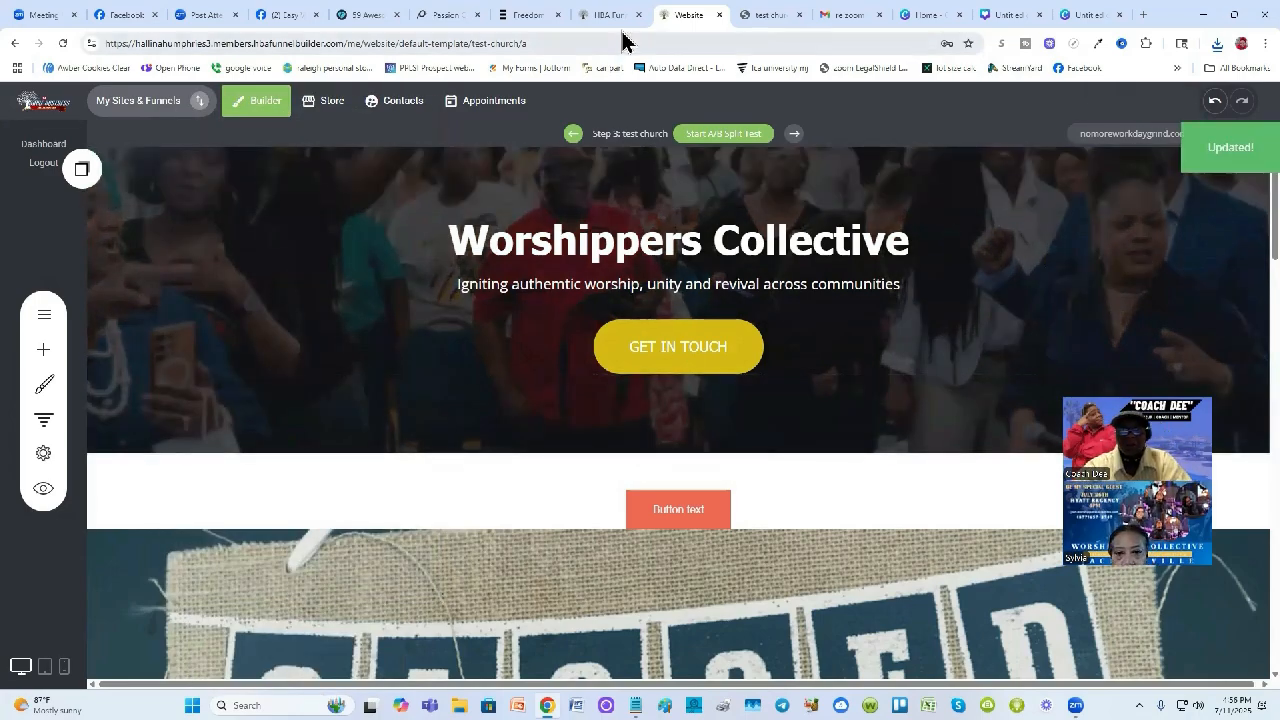
Reload the live test church page and examine the updated hero section
left_click(757, 18)
left_click(62, 43)
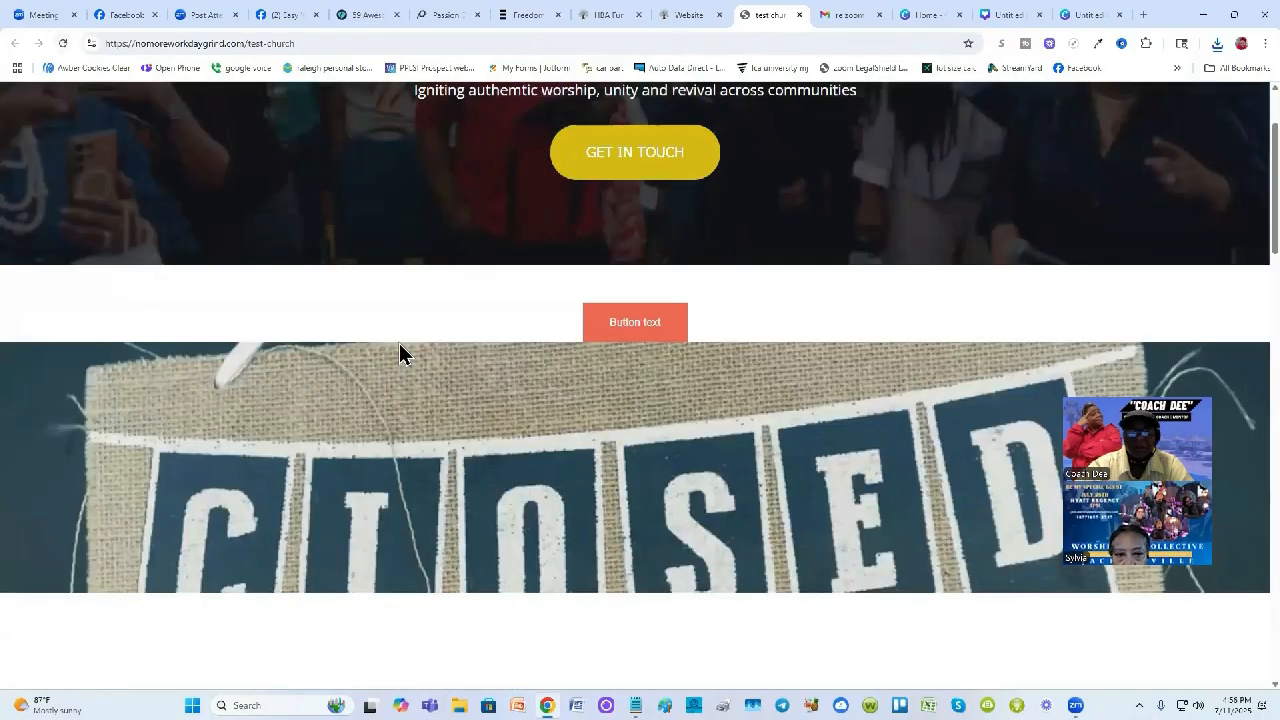
scroll(399, 355, "up", 2)
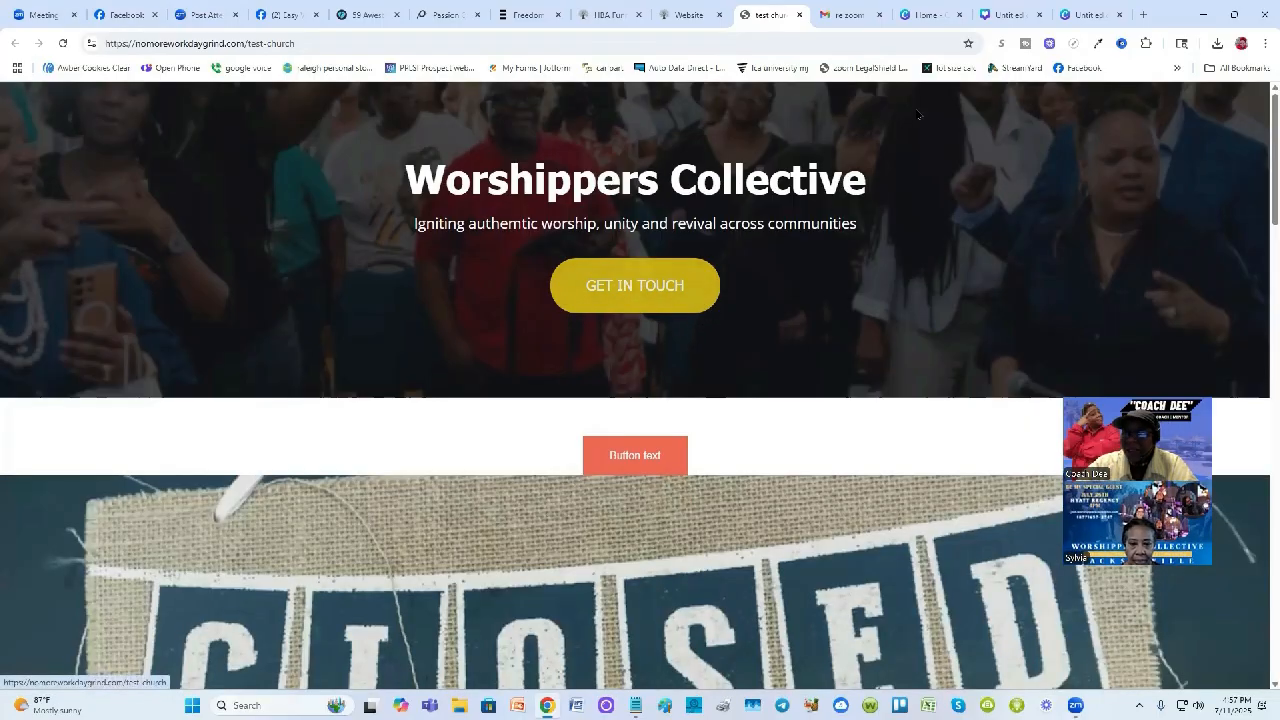
Return to the builder and change the GET IN TOUCH button's color to orange #FBA026
left_click(701, 18)
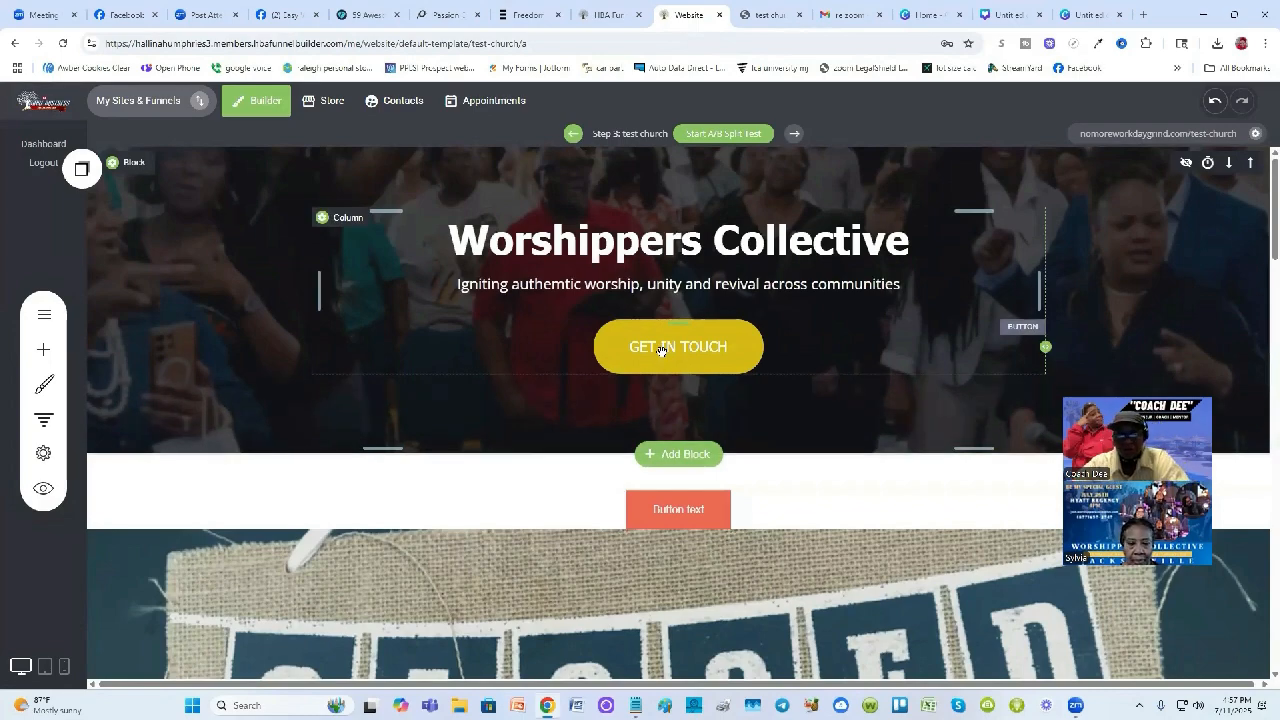
left_click(684, 349)
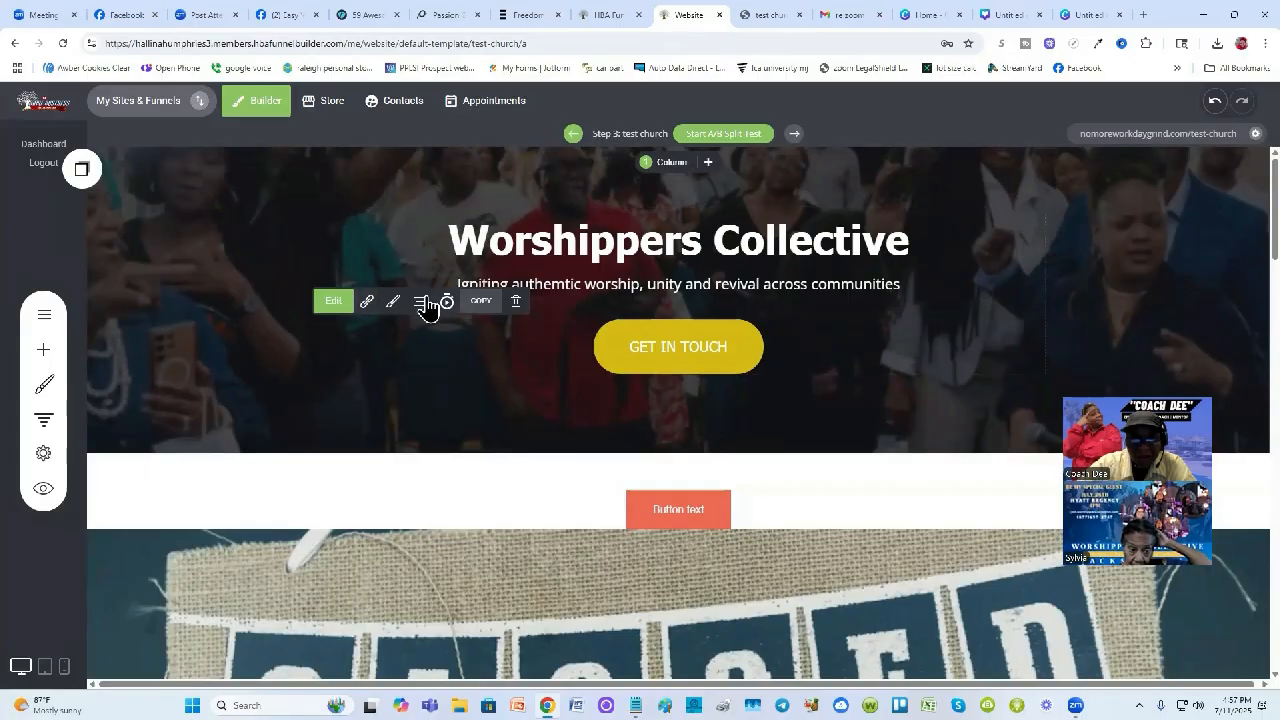
left_click(394, 302)
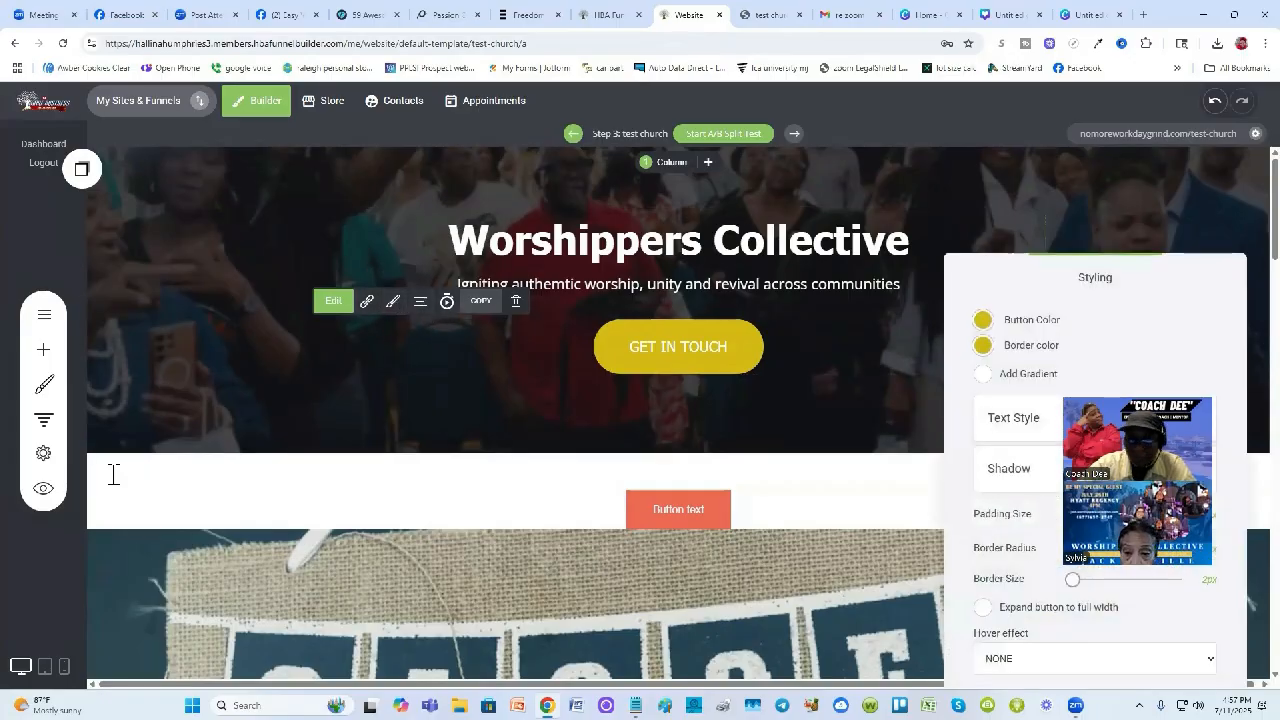
left_click(981, 322)
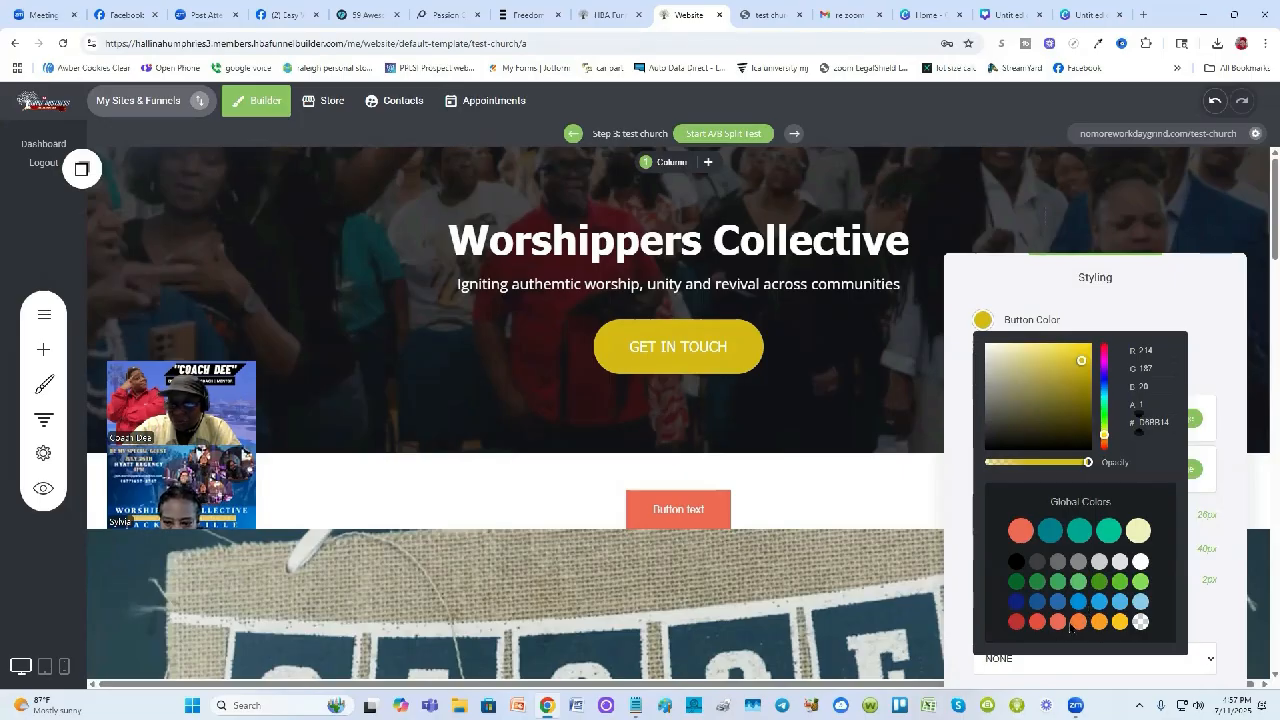
left_click(1056, 622)
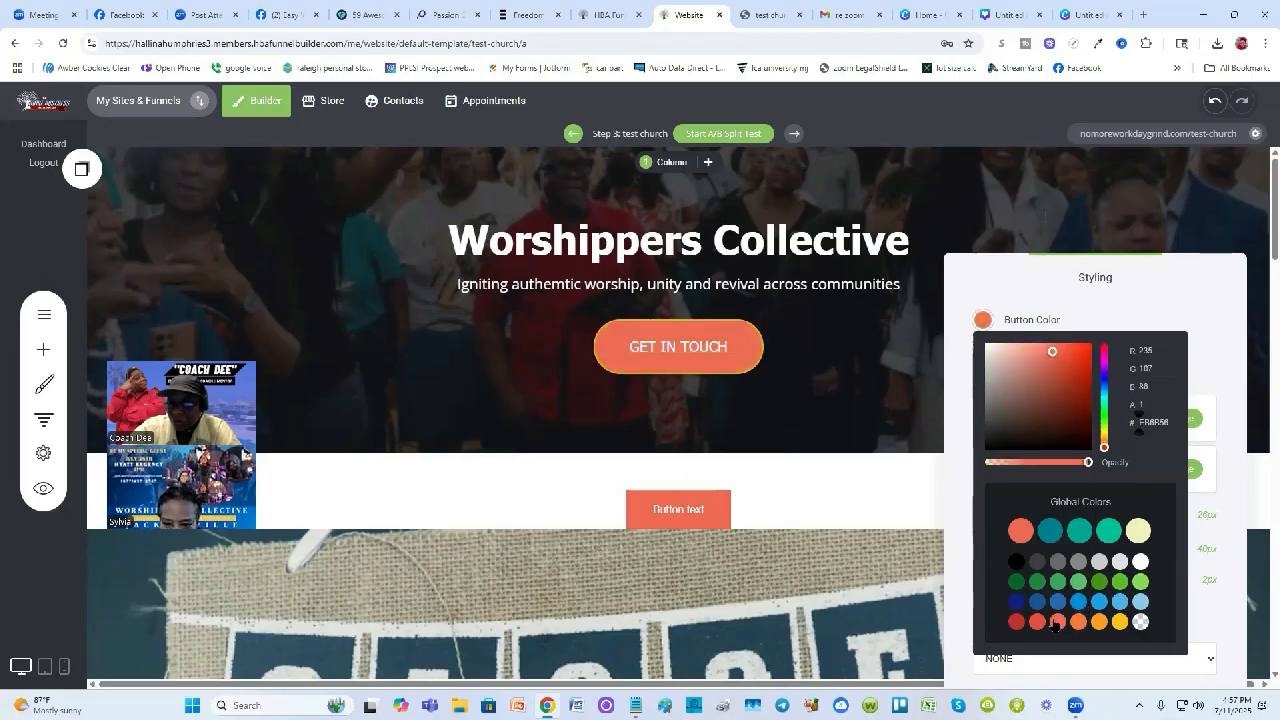
left_click(1099, 622)
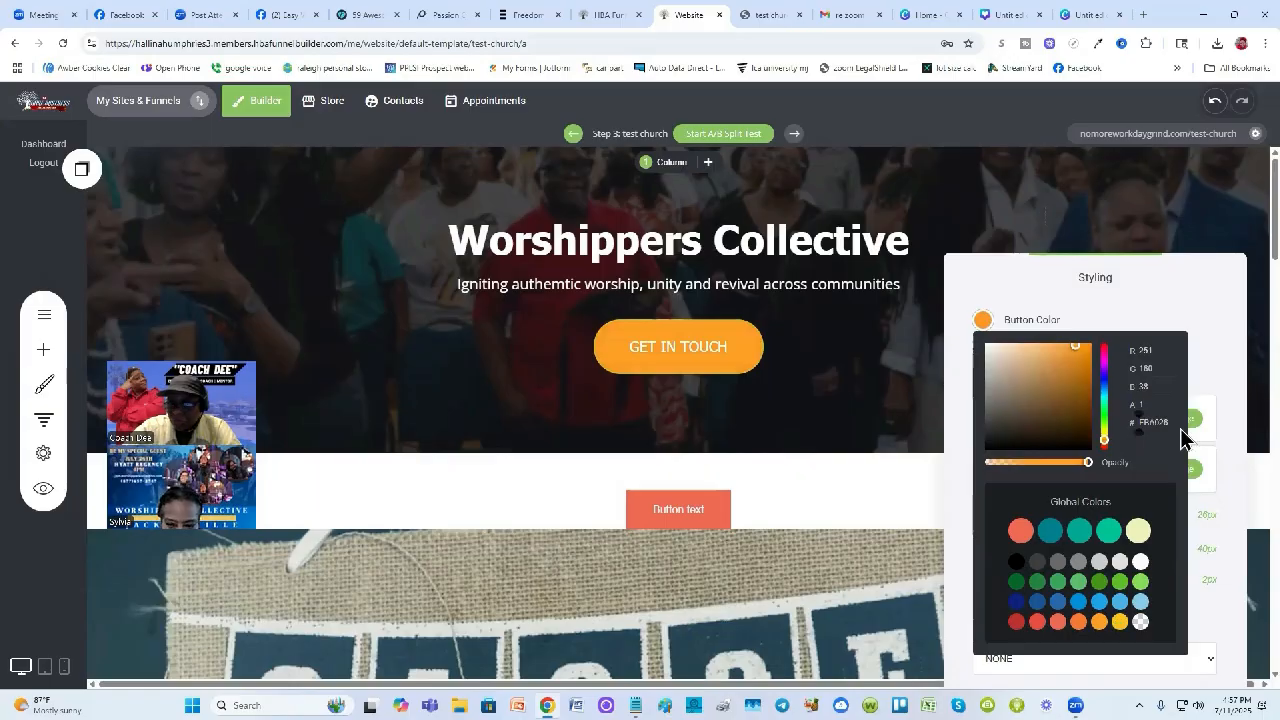
left_click(1182, 290)
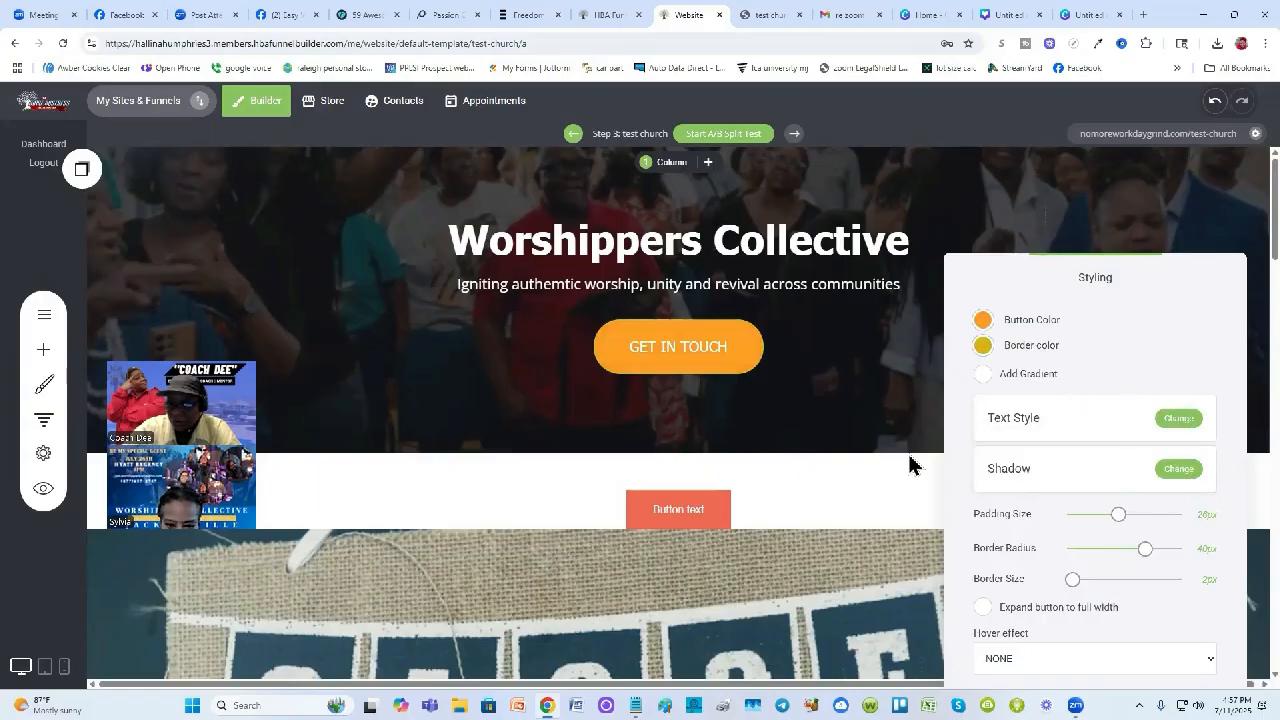
Change the hero button's text from GET IN TOUCH to "Join Us"
left_click(690, 349)
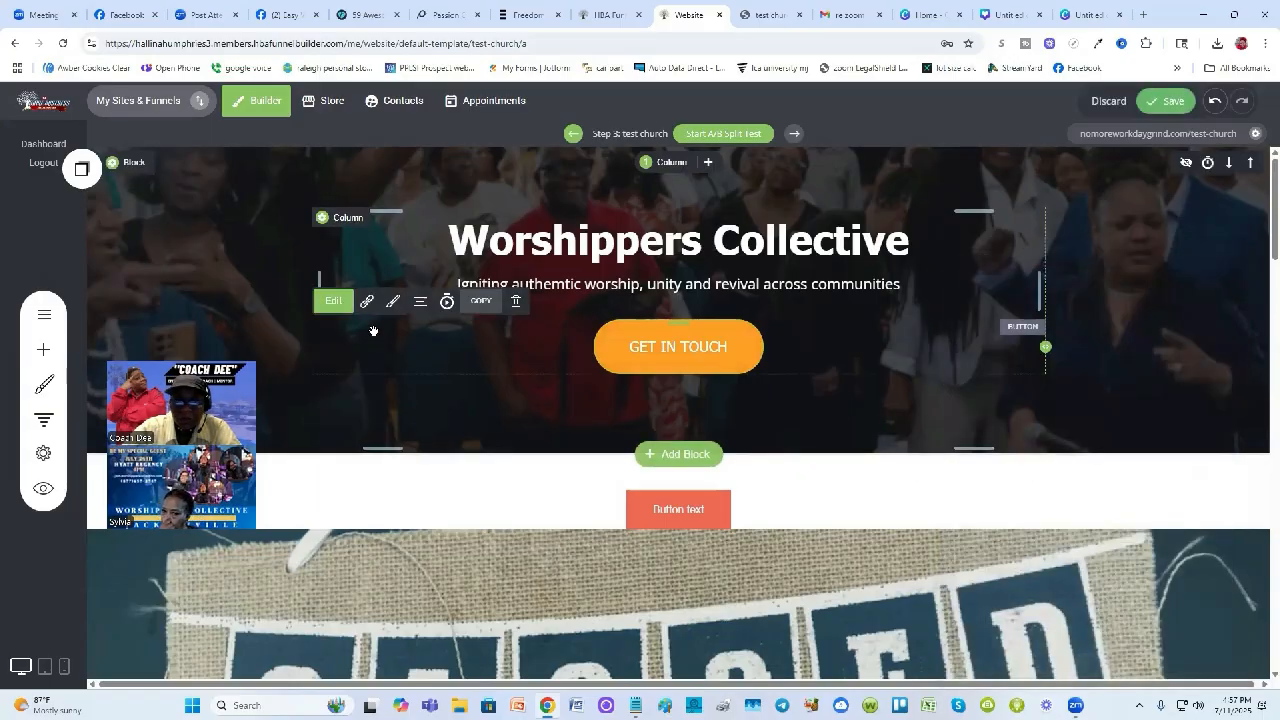
left_click(335, 303)
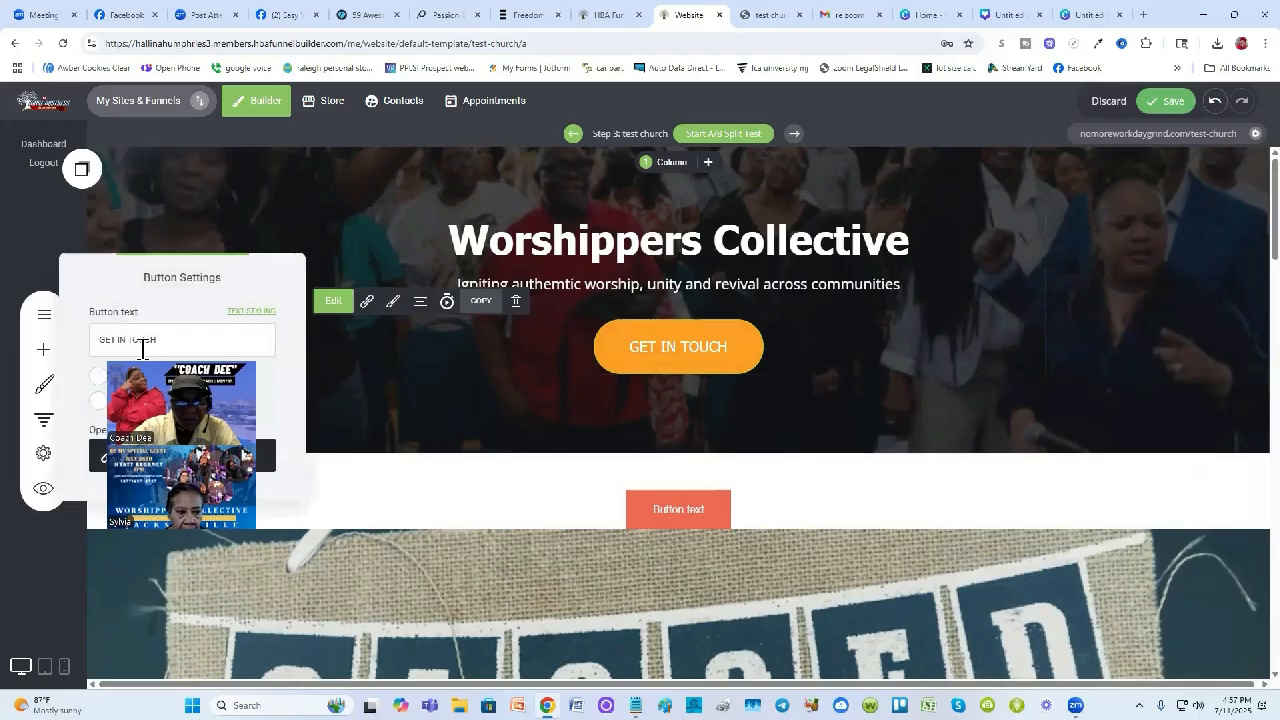
left_click_drag(143, 348, 1030, 351)
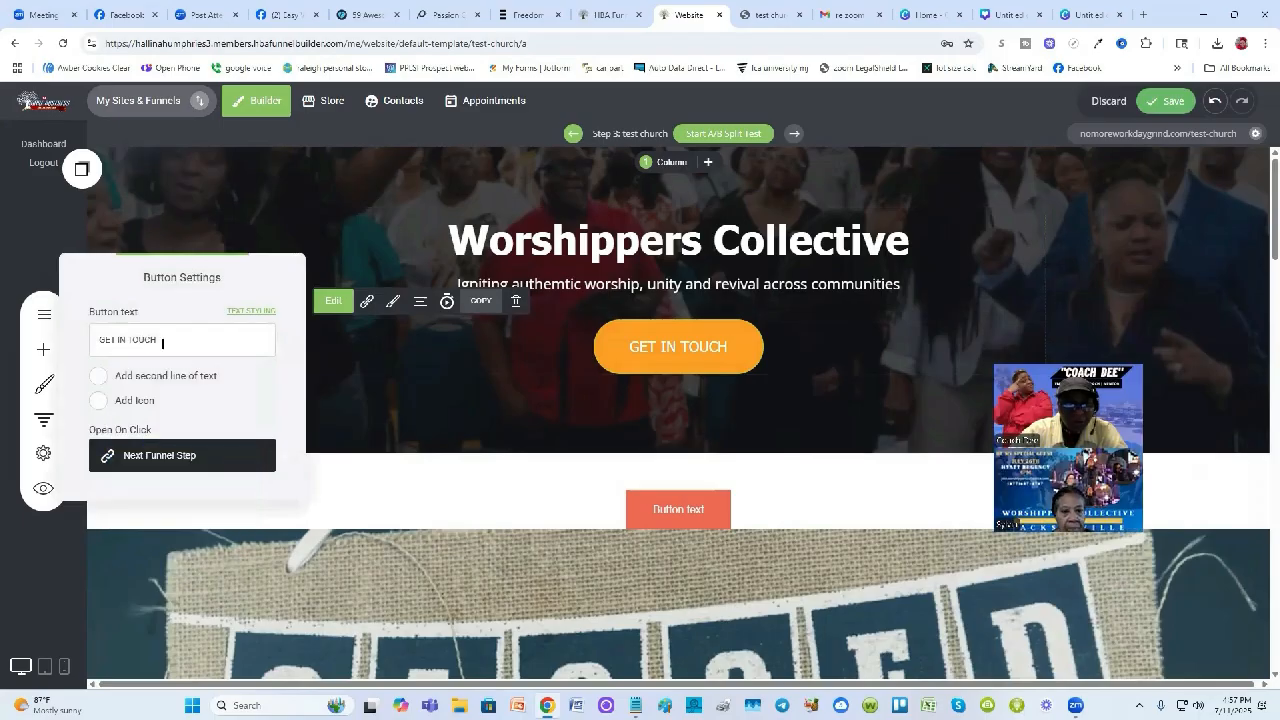
triple_click(171, 341)
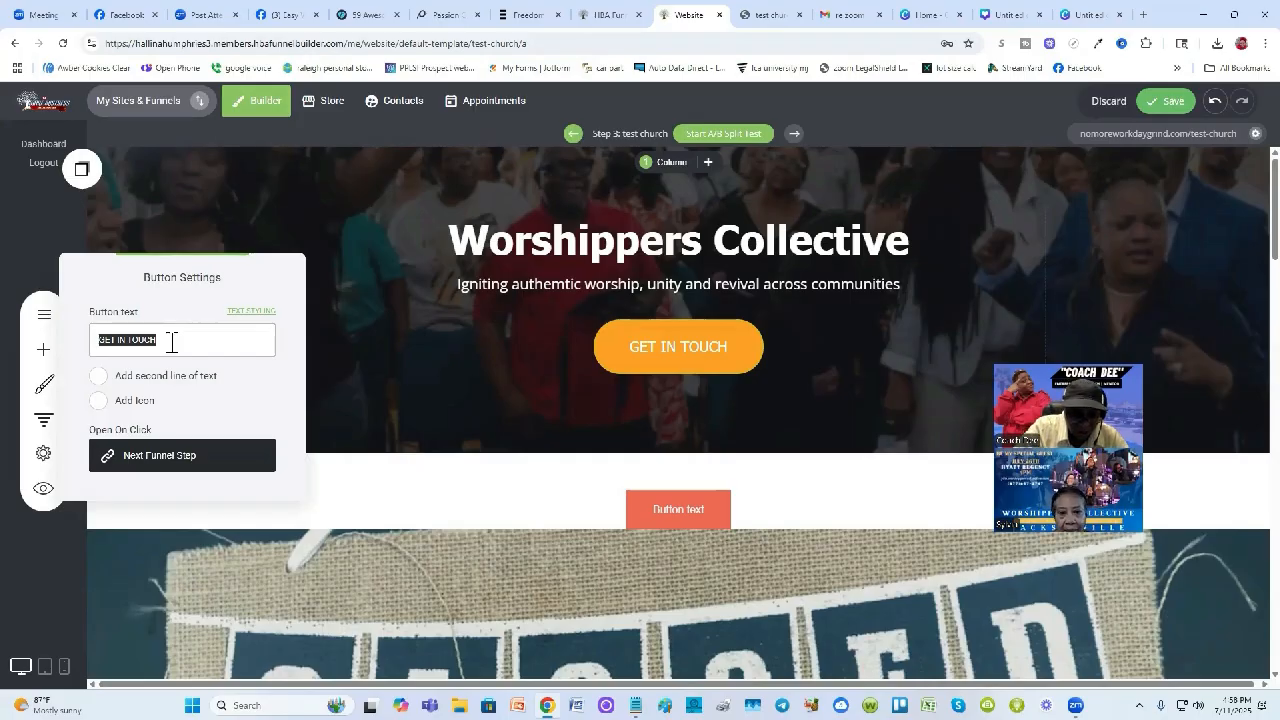
type("Join Us")
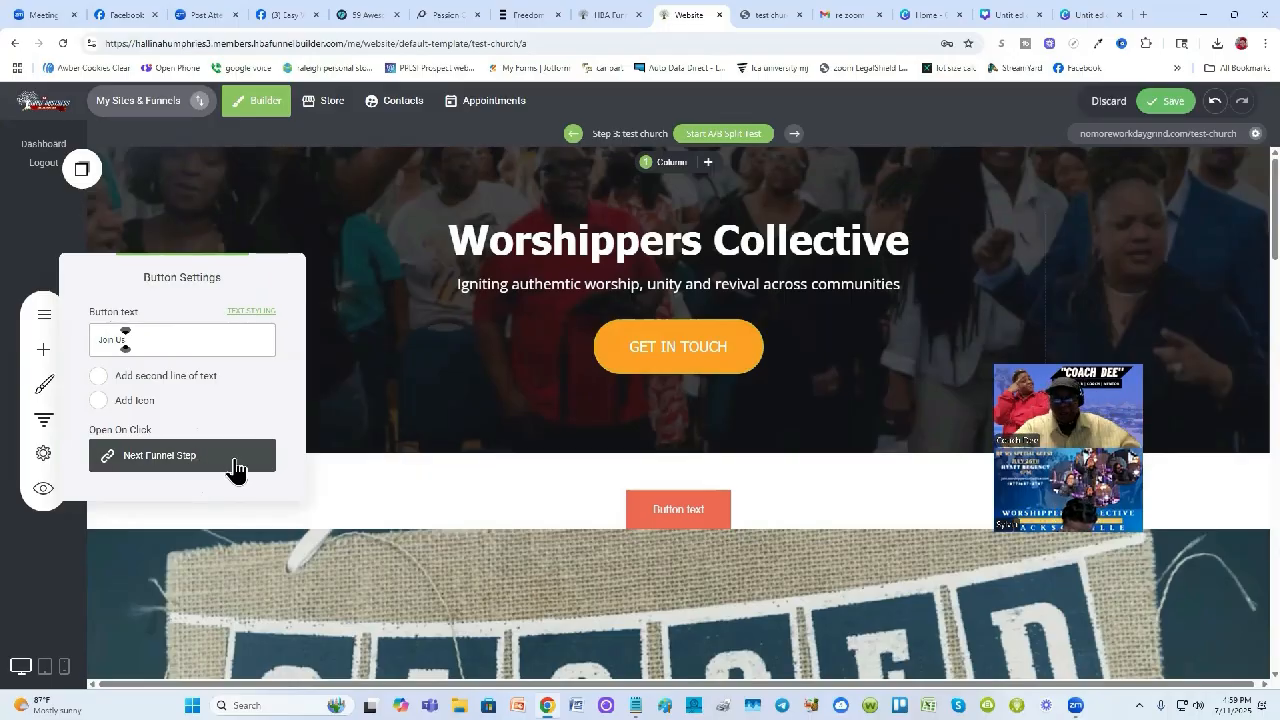
left_click(445, 374)
scroll(507, 386, "down", 2)
scroll(560, 380, "up", 2)
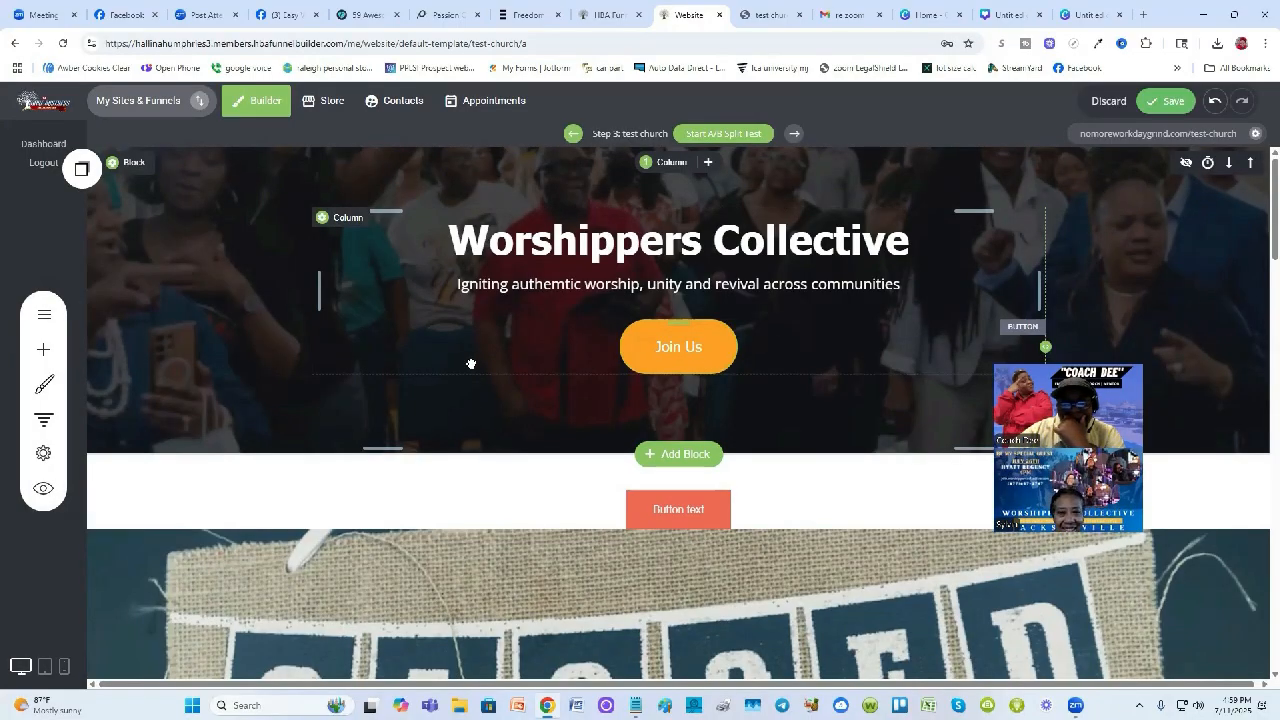
Set the Join Us button's padding to about 20 px and border radius to about 24 px, keep it unexpanded, and save the page
mouse_move(400, 300)
left_click(393, 302)
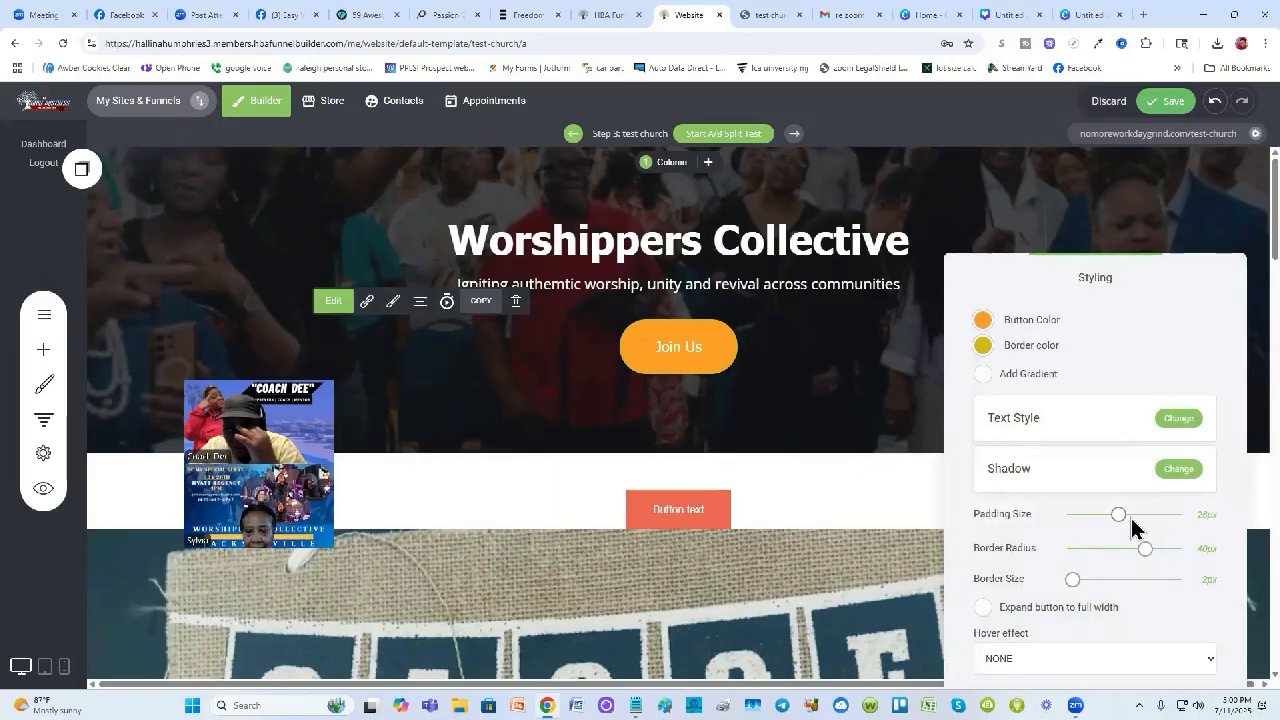
left_click_drag(1118, 514, 1112, 570)
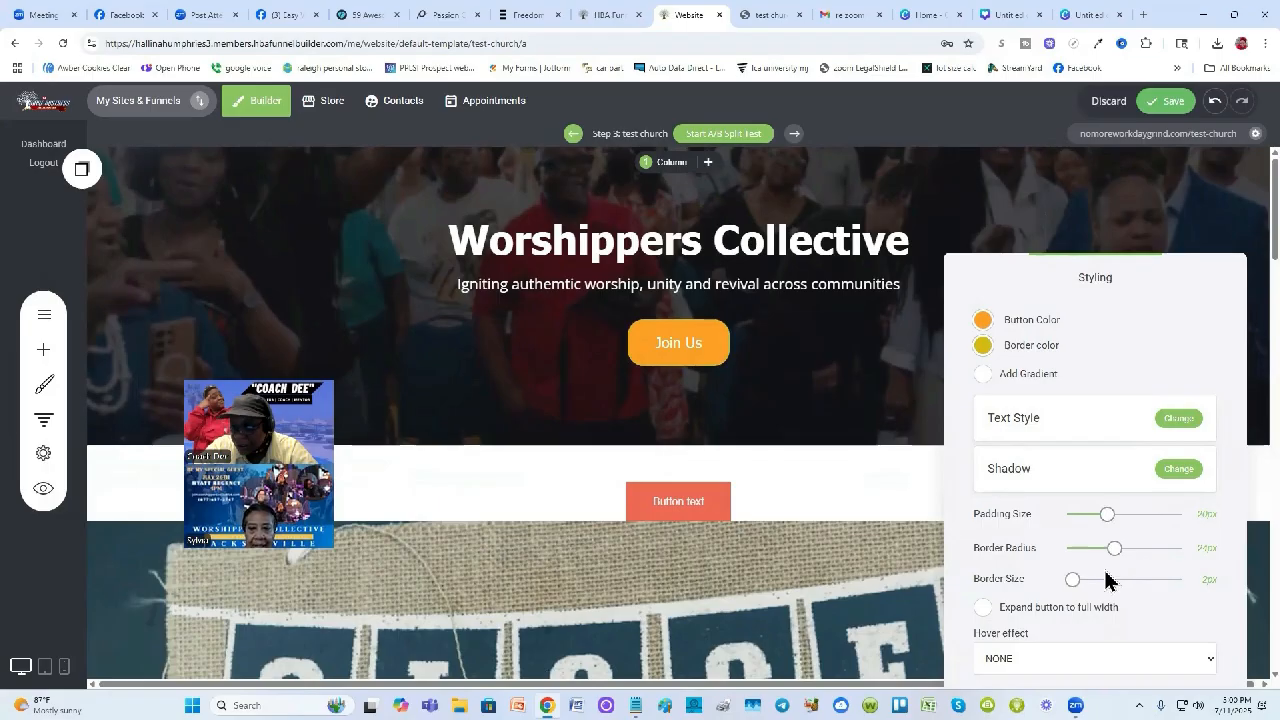
left_click(984, 607)
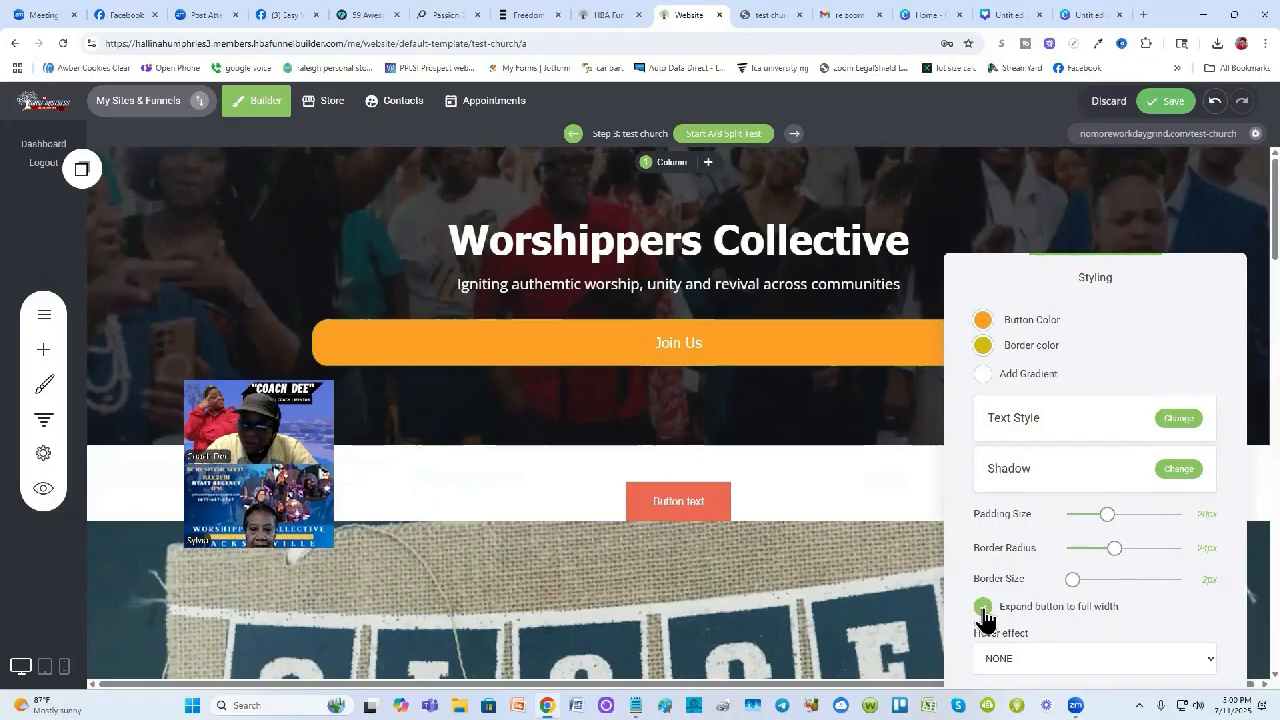
left_click(984, 607)
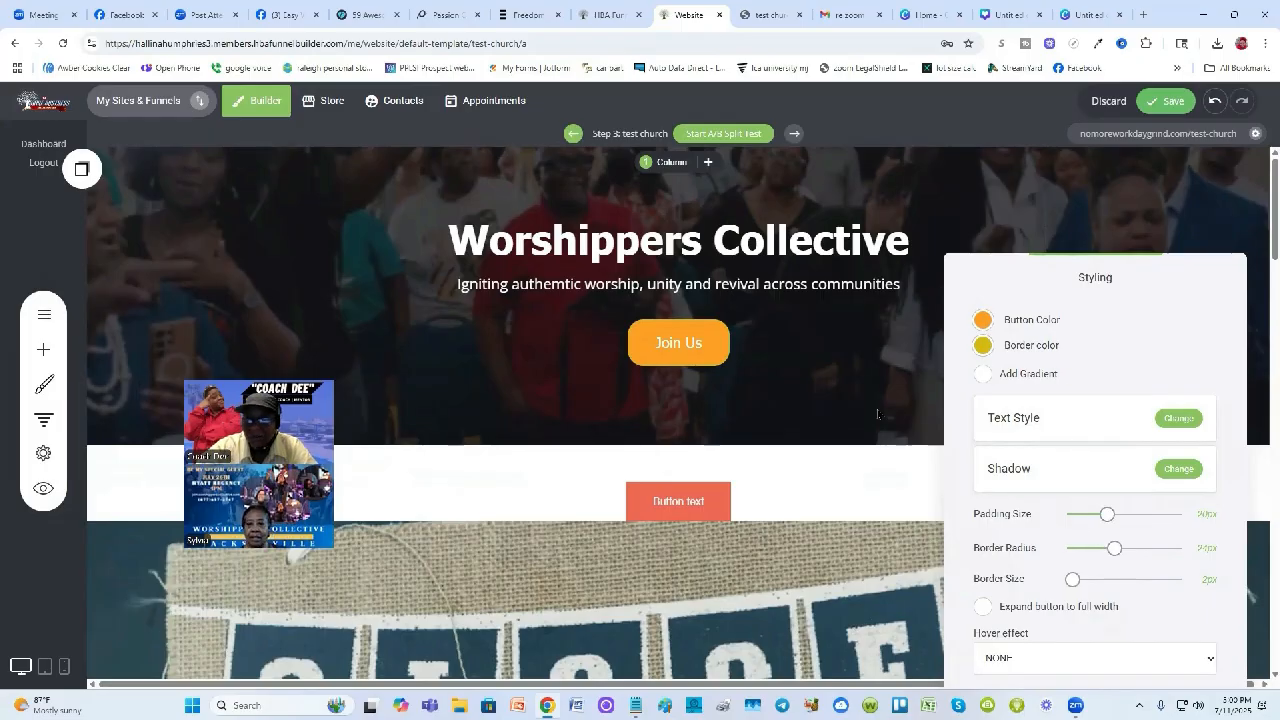
left_click(874, 337)
left_click(1162, 102)
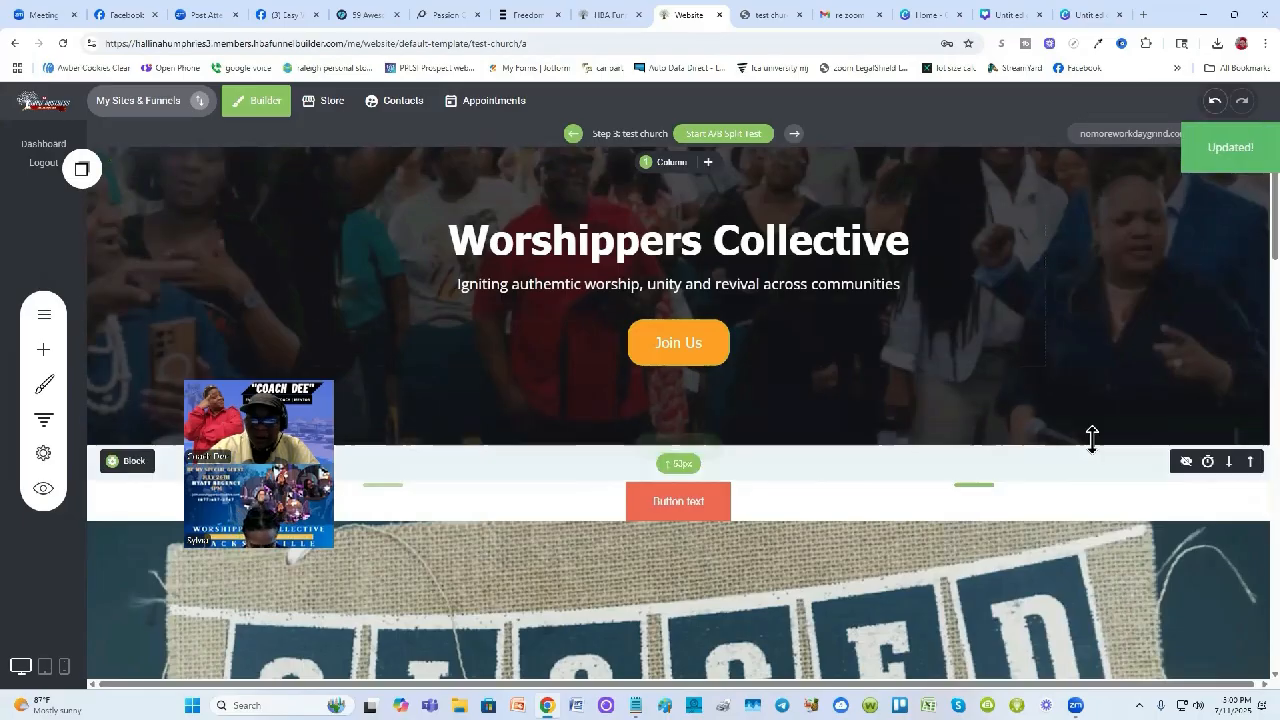
Compare the area below the hero block with the introductory text section of the Freedom Conference reference page
scroll(846, 403, "down", 2)
scroll(854, 397, "up", 1)
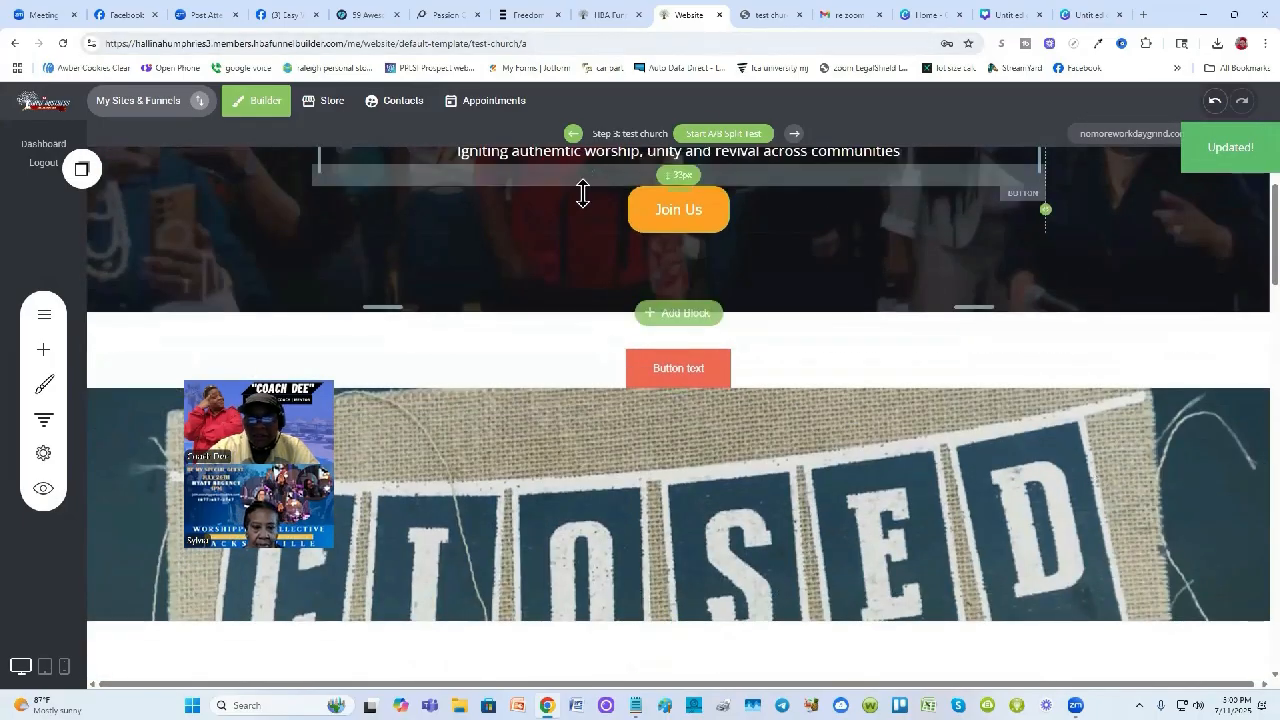
scroll(451, 297, "up", 1)
scroll(545, 310, "down", 2)
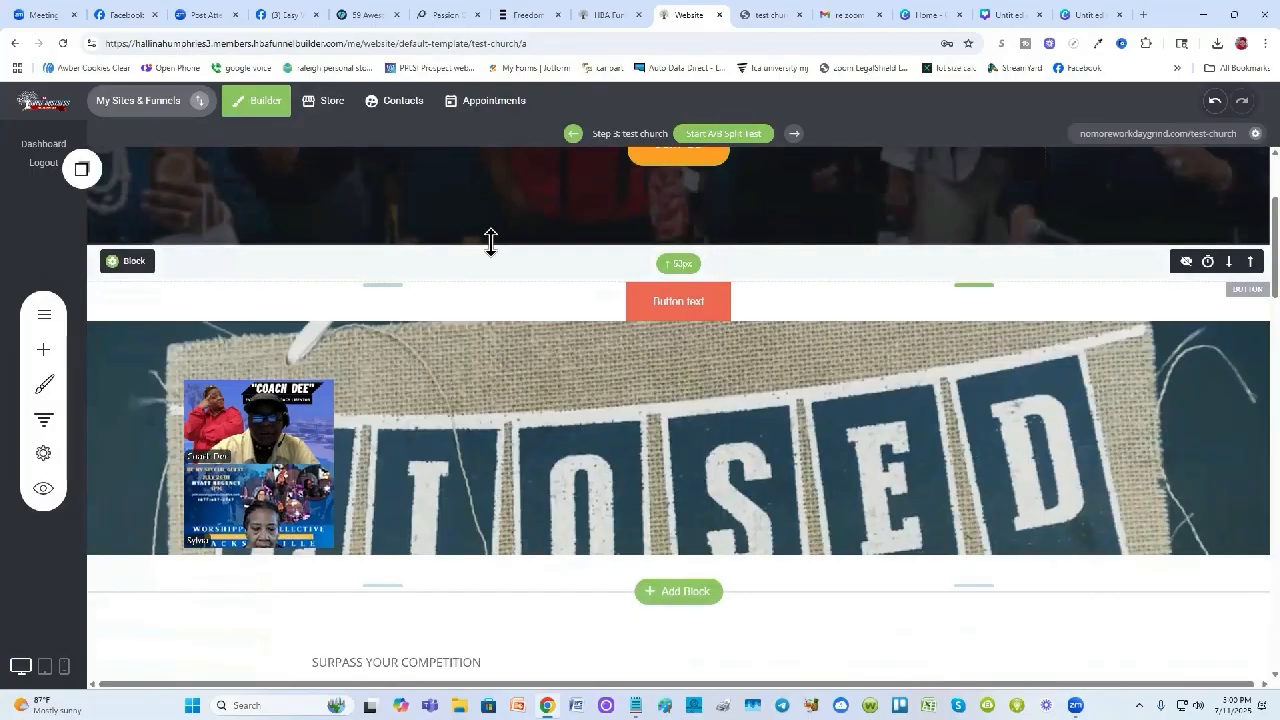
left_click(524, 15)
scroll(660, 346, "down", 3)
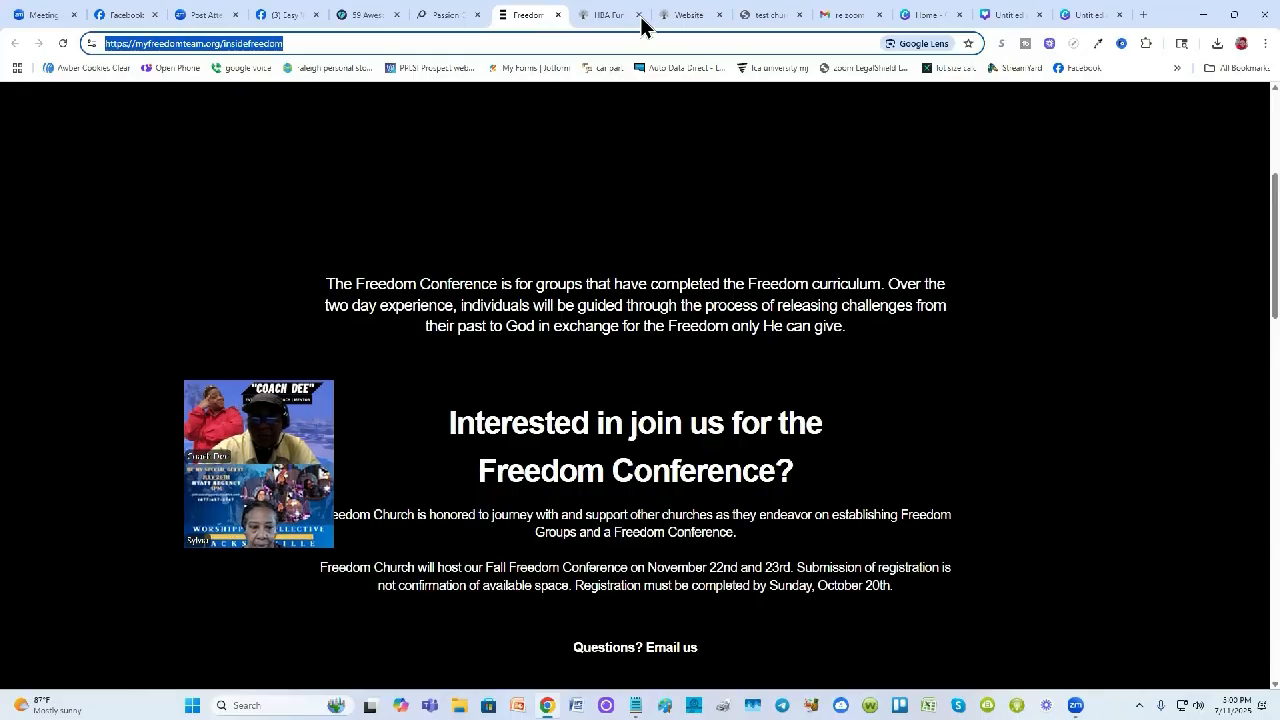
left_click(686, 15)
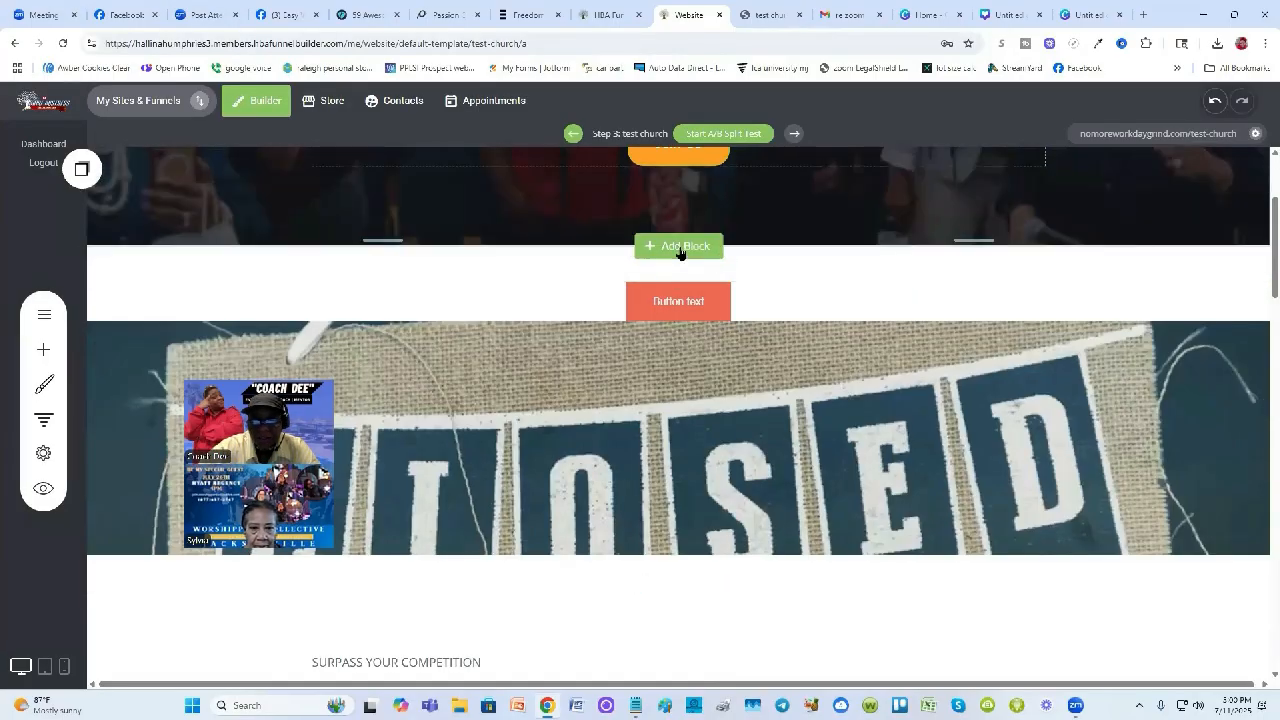
Examine the More Than Just Consulting section and its three feature columns against the Freedom Conference reference page
scroll(771, 400, "down", 5)
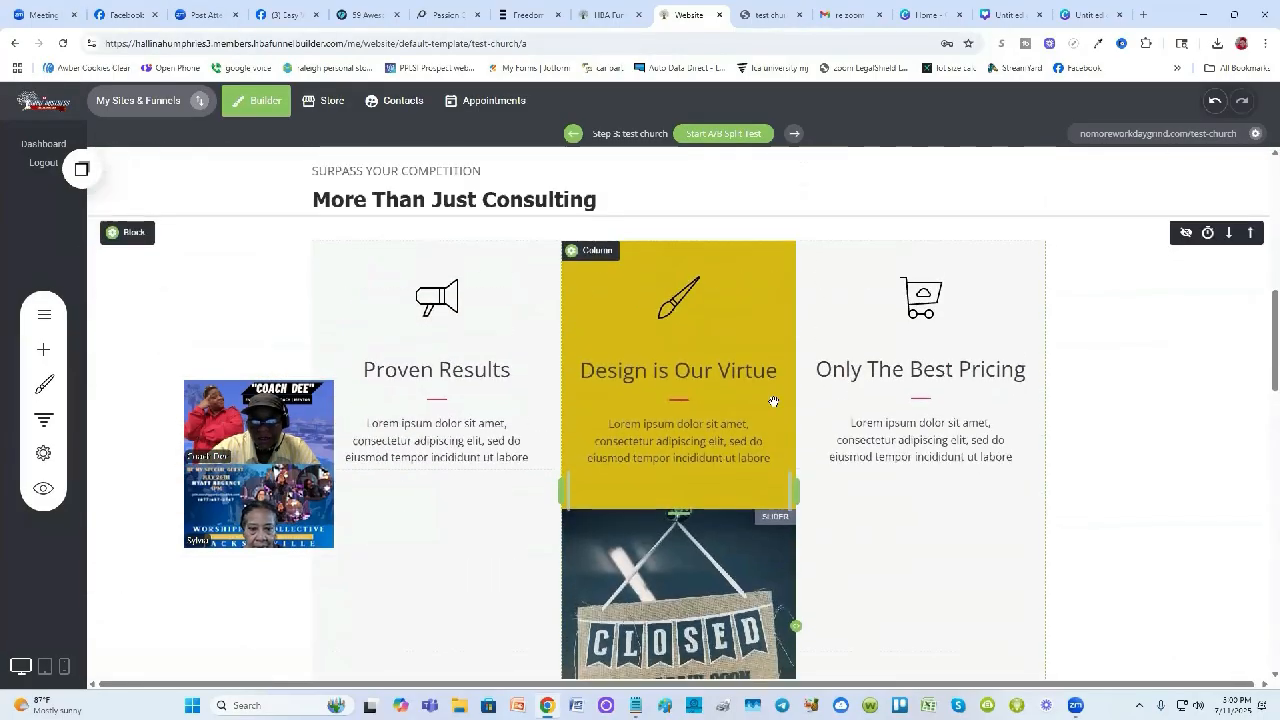
scroll(773, 401, "down", 1)
scroll(437, 300, "up", 1)
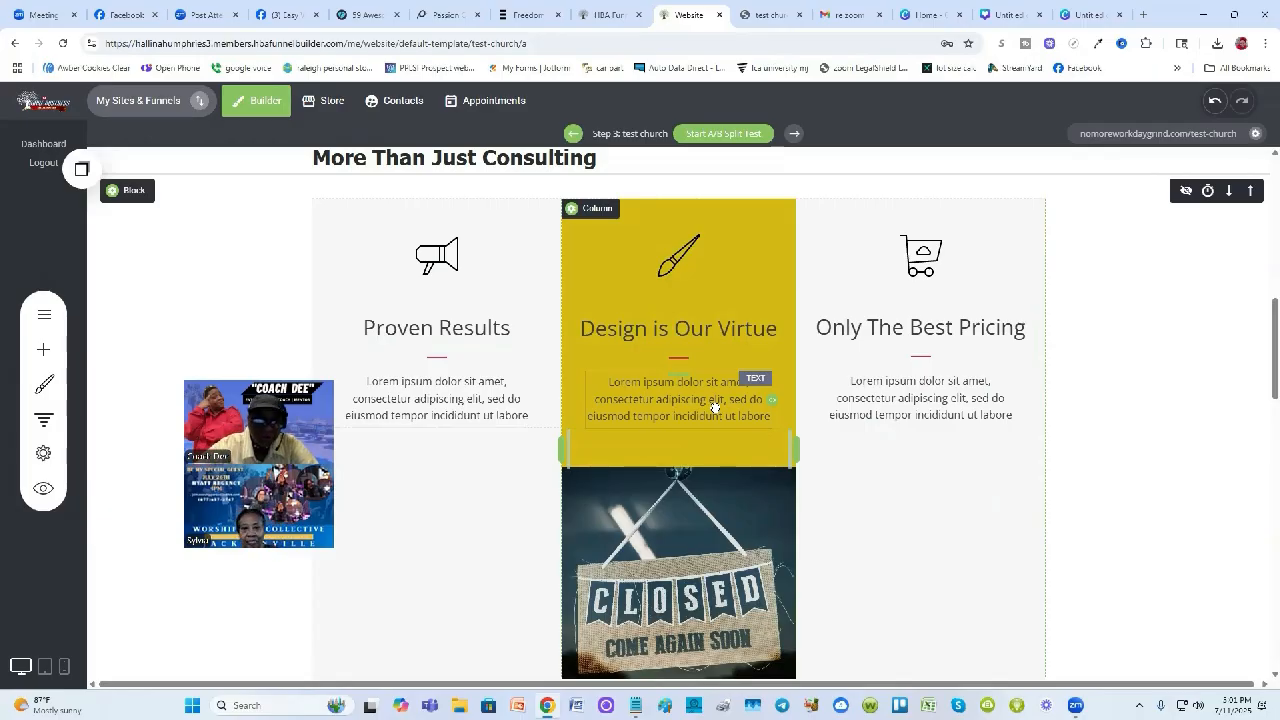
scroll(714, 406, "up", 4)
scroll(757, 343, "down", 1)
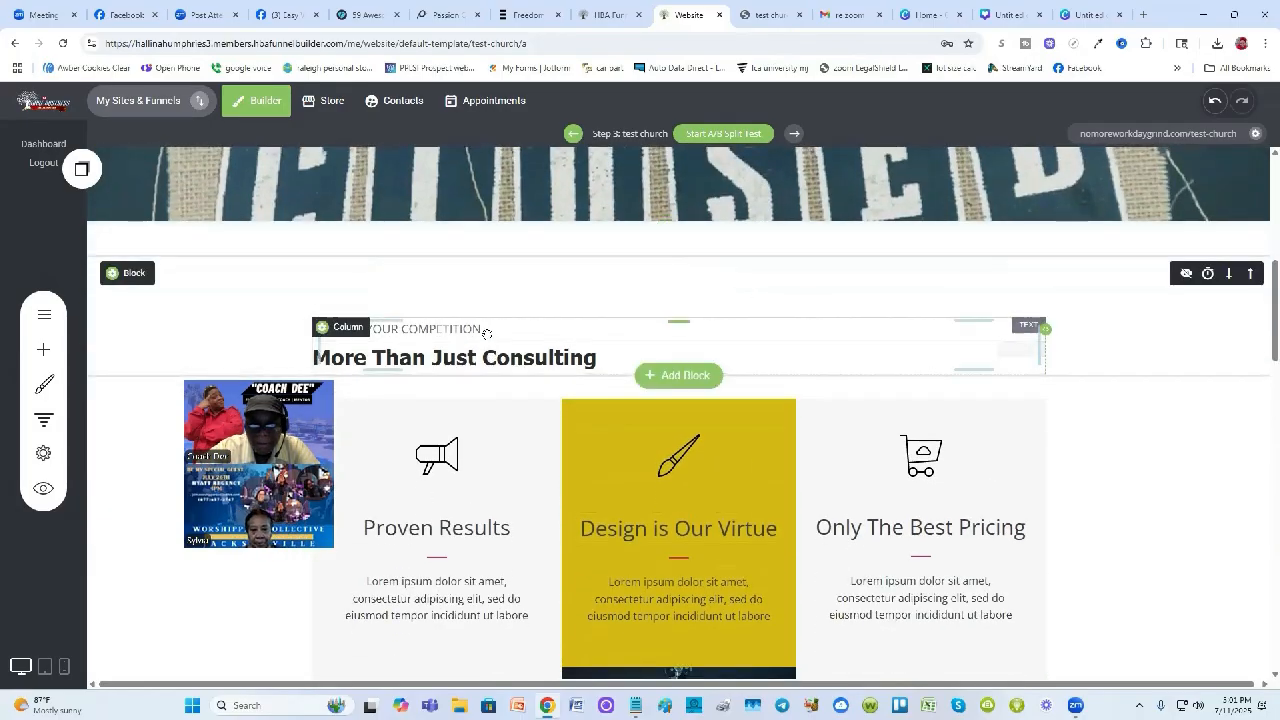
scroll(497, 349, "down", 2)
scroll(497, 349, "up", 2)
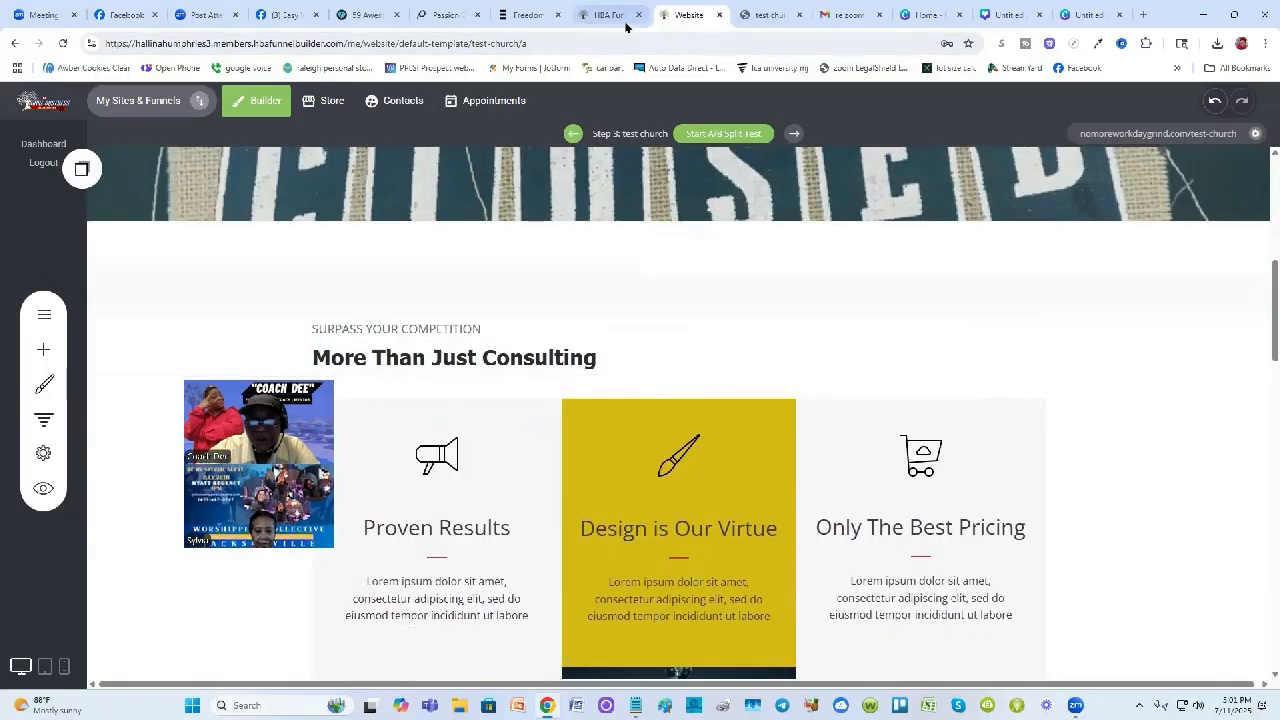
left_click(522, 14)
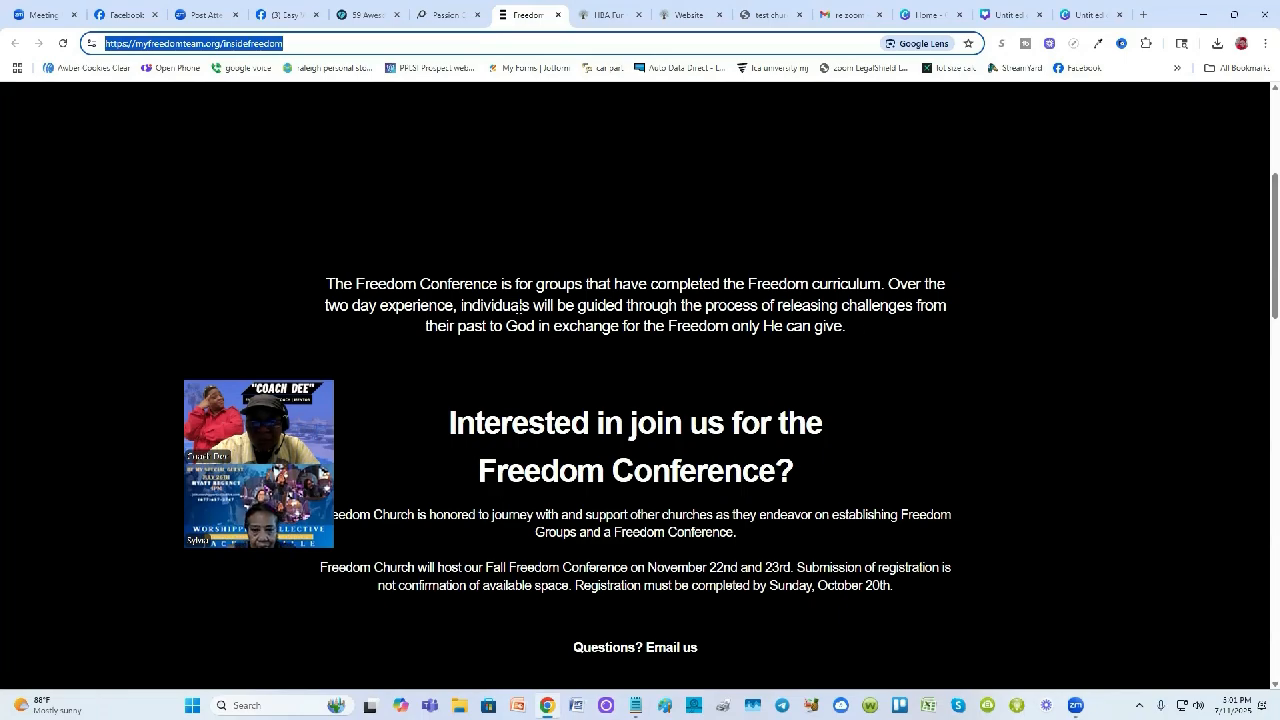
left_click(608, 14)
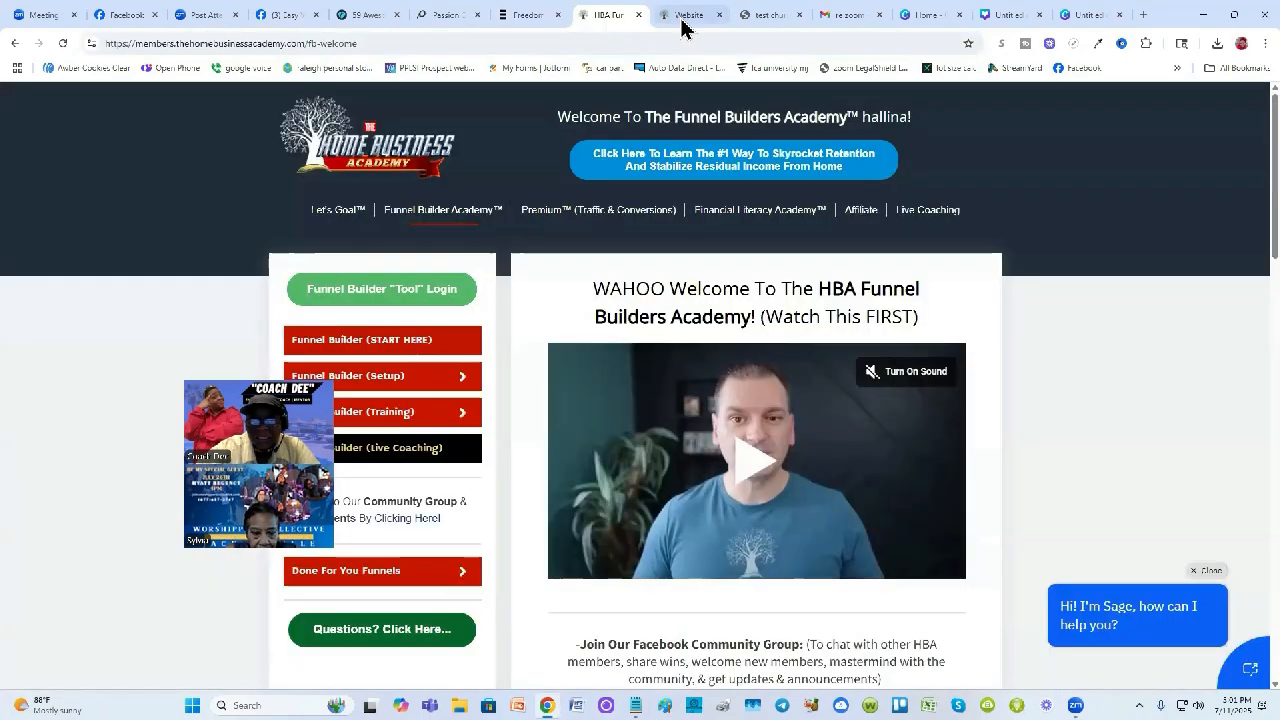
left_click(684, 14)
scroll(465, 302, "down", 1)
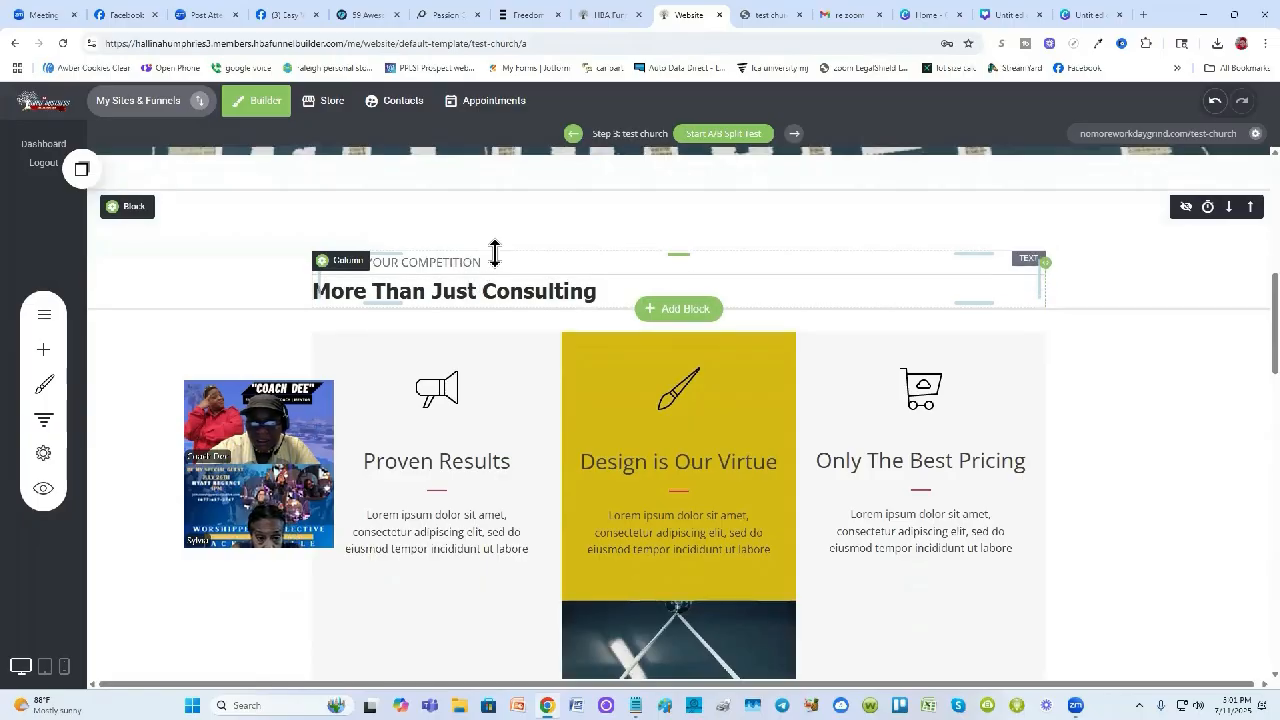
Add an empty block between the CLOSED image and the More Than Just Consulting section, and place a heading widget in it
scroll(494, 251, "up", 2)
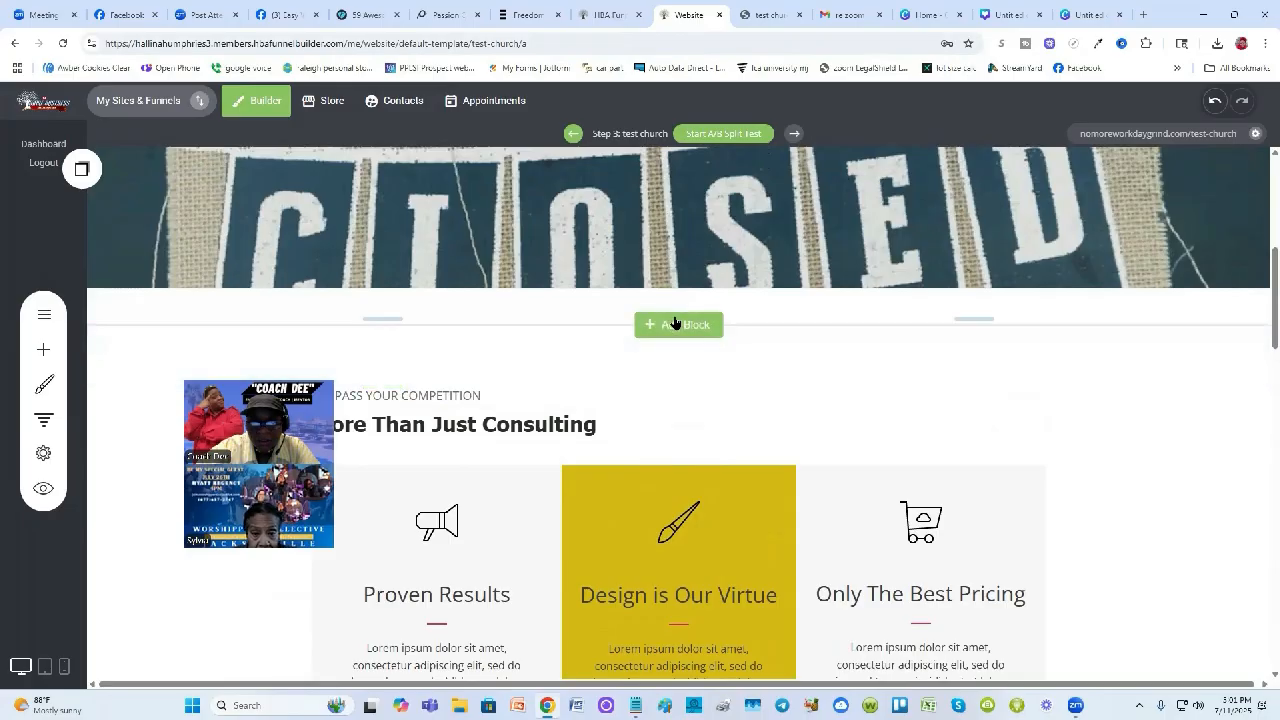
left_click(676, 326)
left_click(134, 566)
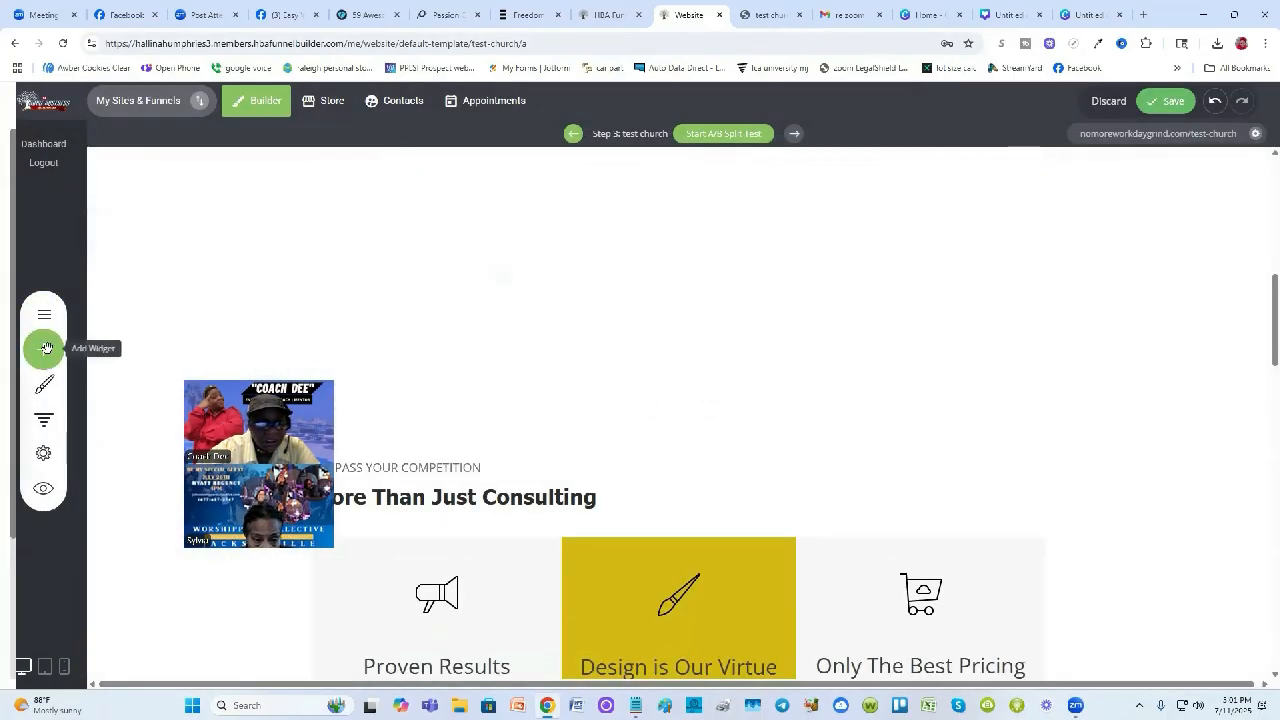
left_click(41, 349)
left_click_drag(45, 178, 619, 178)
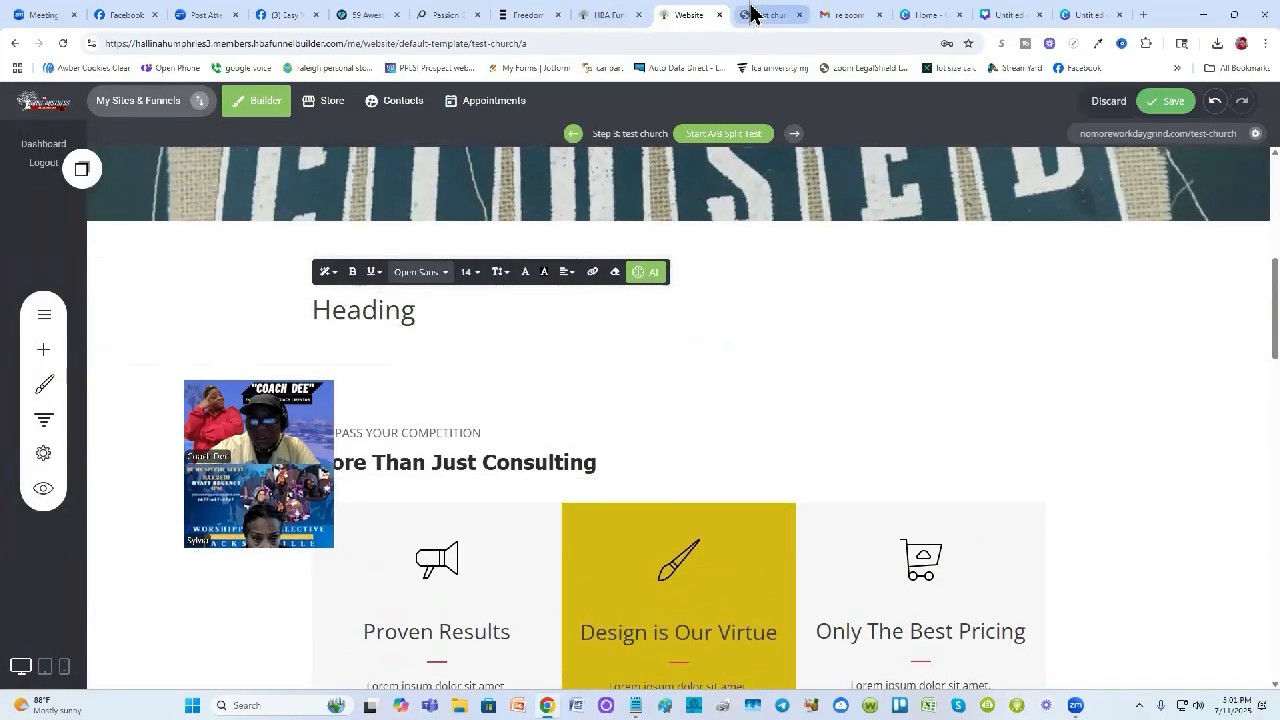
Copy the paragraph beginning "The Freedom Conference is for groups" from the Freedom Conference reference page
left_click(520, 14)
triple_click(488, 286)
key("ctrl+c")
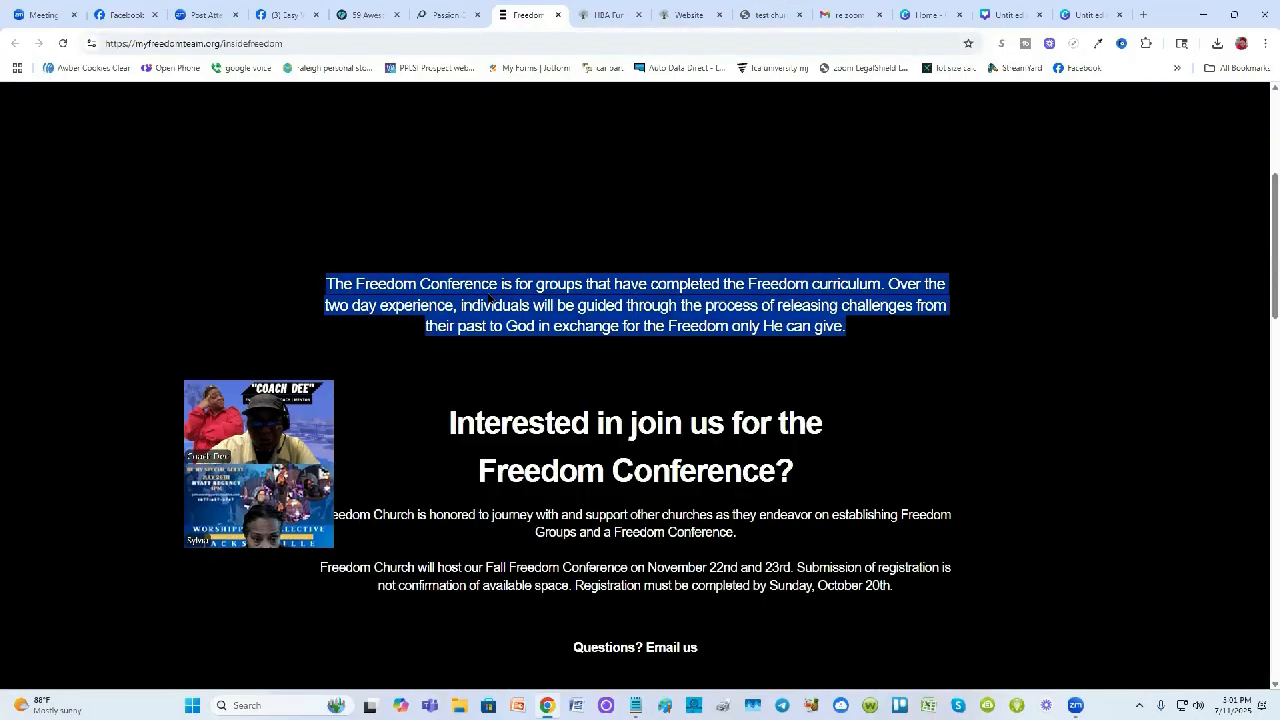
right_click(490, 296)
left_click(510, 310)
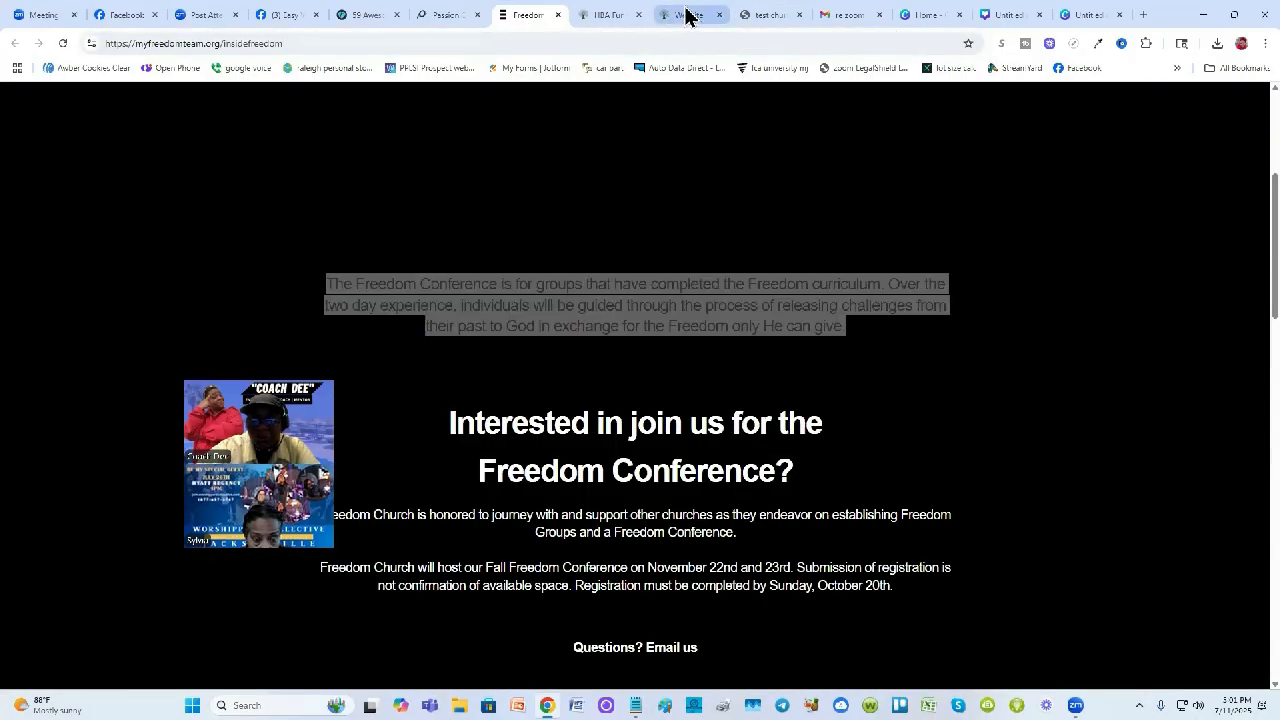
Return to the builder and replace the placeholder text of the new heading with the copied Freedom Conference paragraph
left_click(686, 14)
double_click(411, 311)
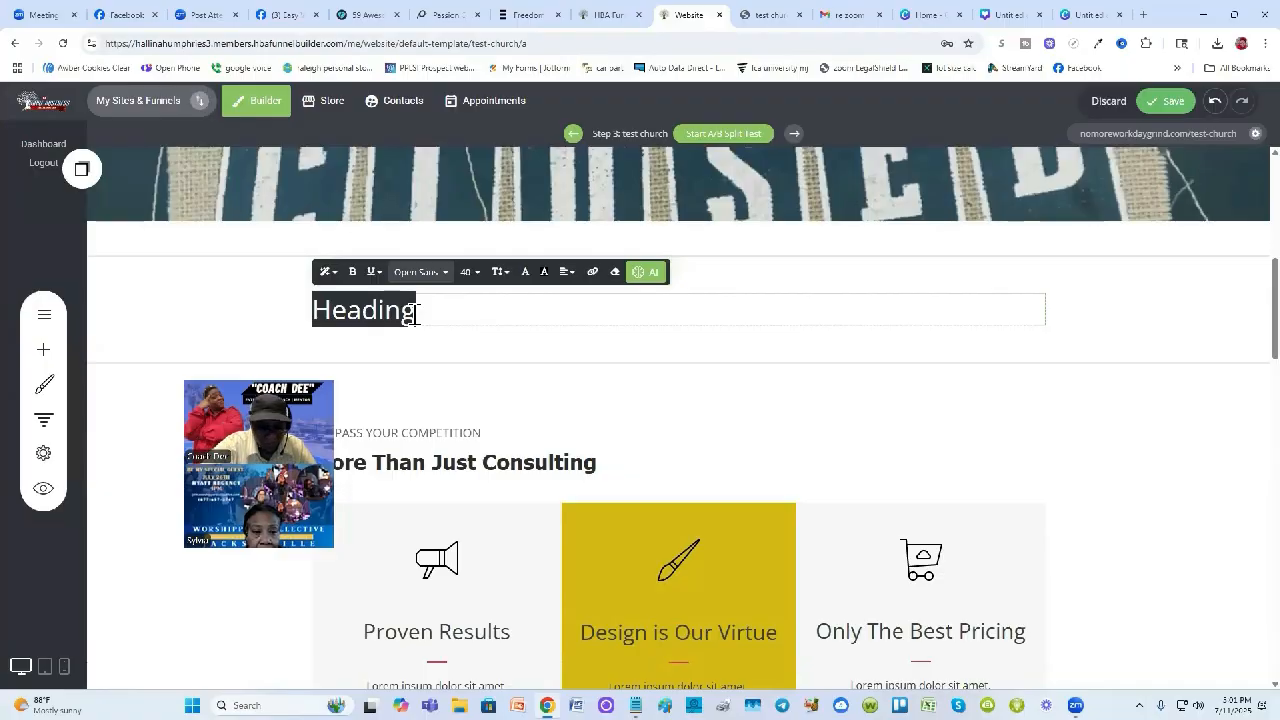
key("ctrl+v")
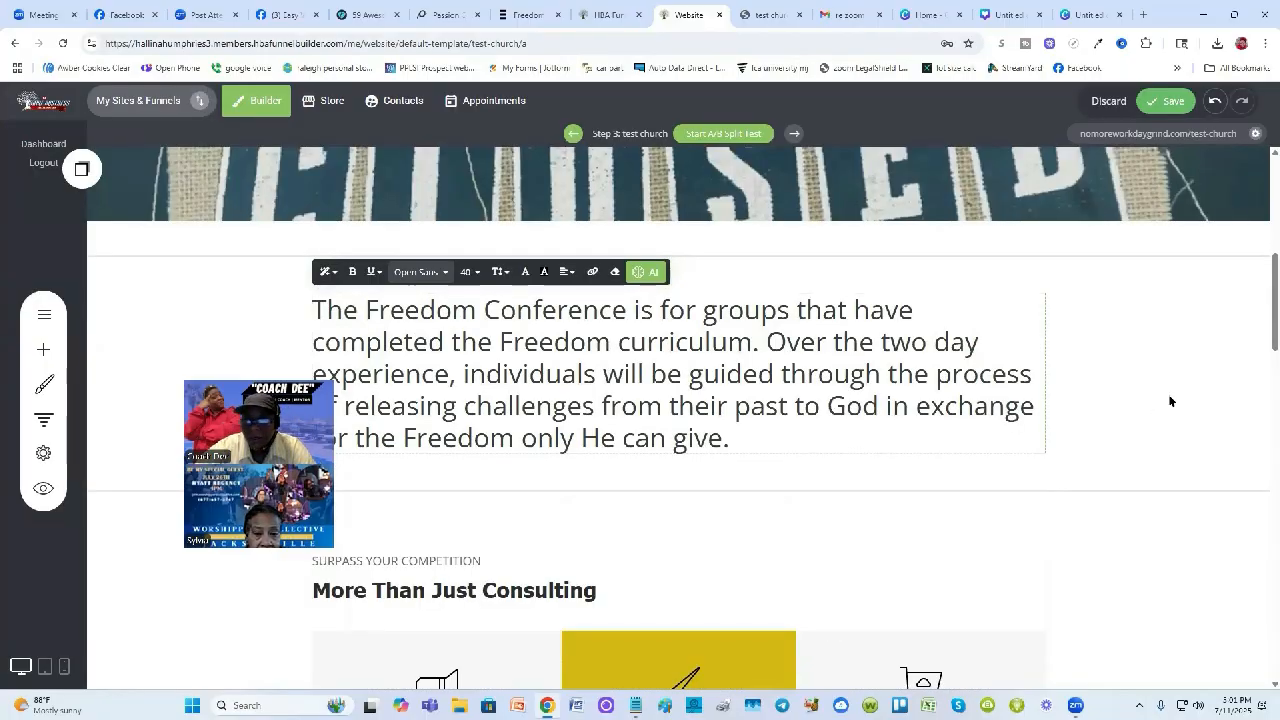
left_click(1125, 380)
scroll(857, 385, "down", 2)
scroll(857, 385, "up", 2)
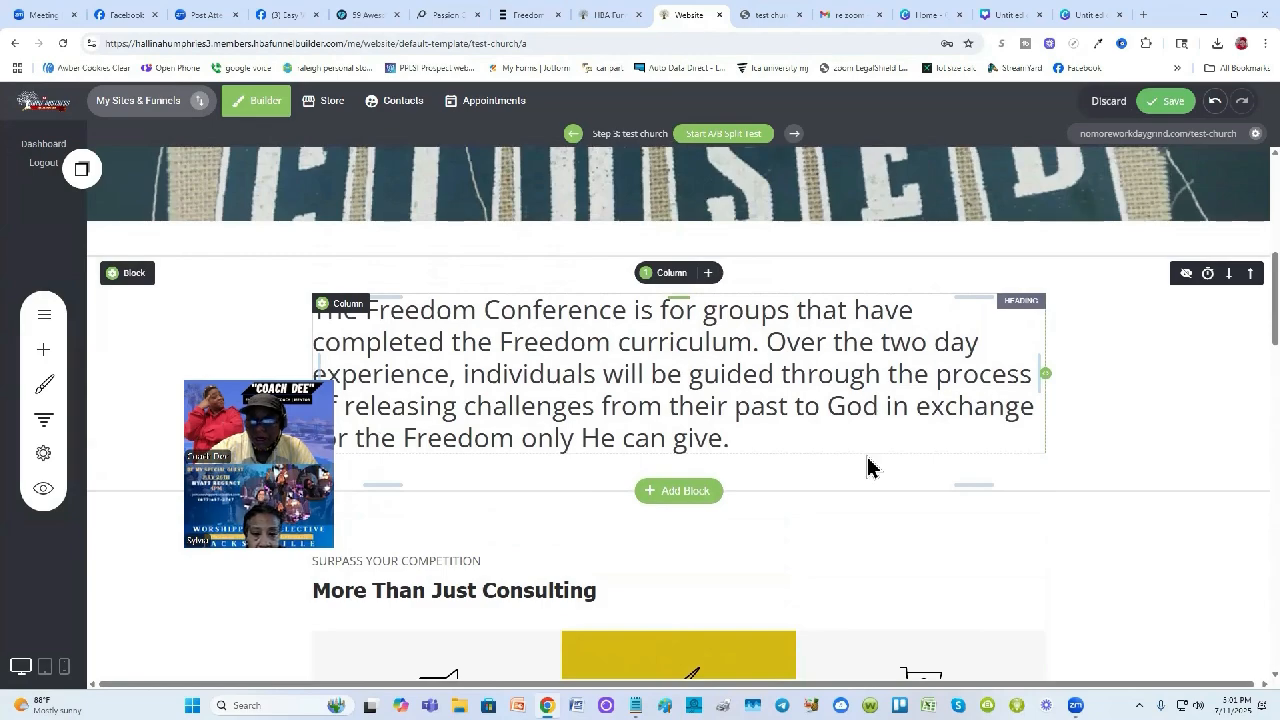
Set the font size of the whole Freedom Conference paragraph to 32
triple_click(593, 383)
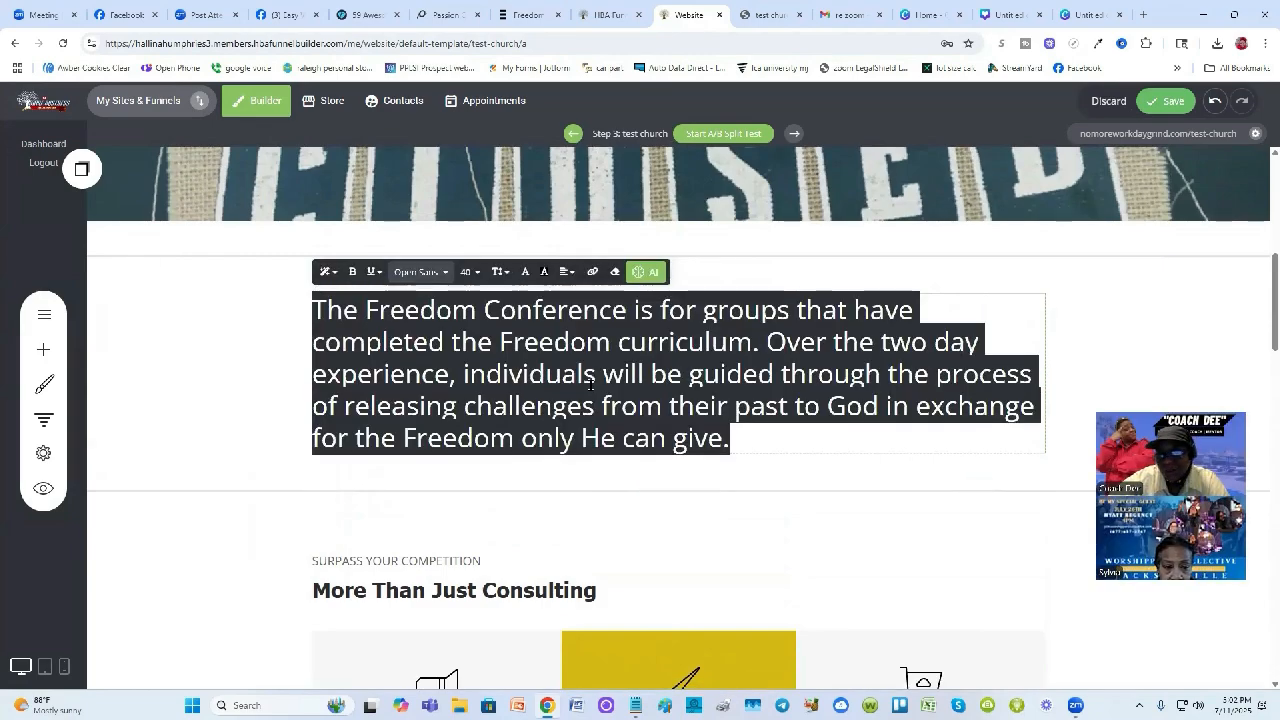
left_click(477, 274)
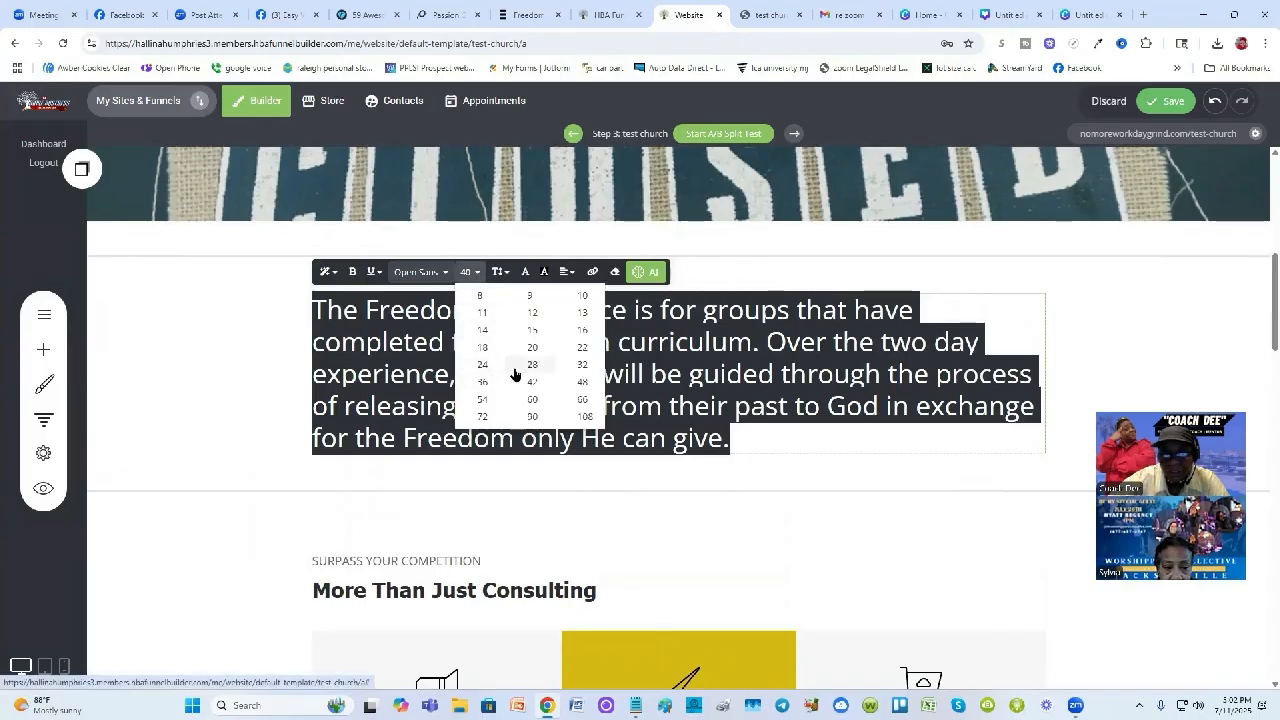
left_click(582, 364)
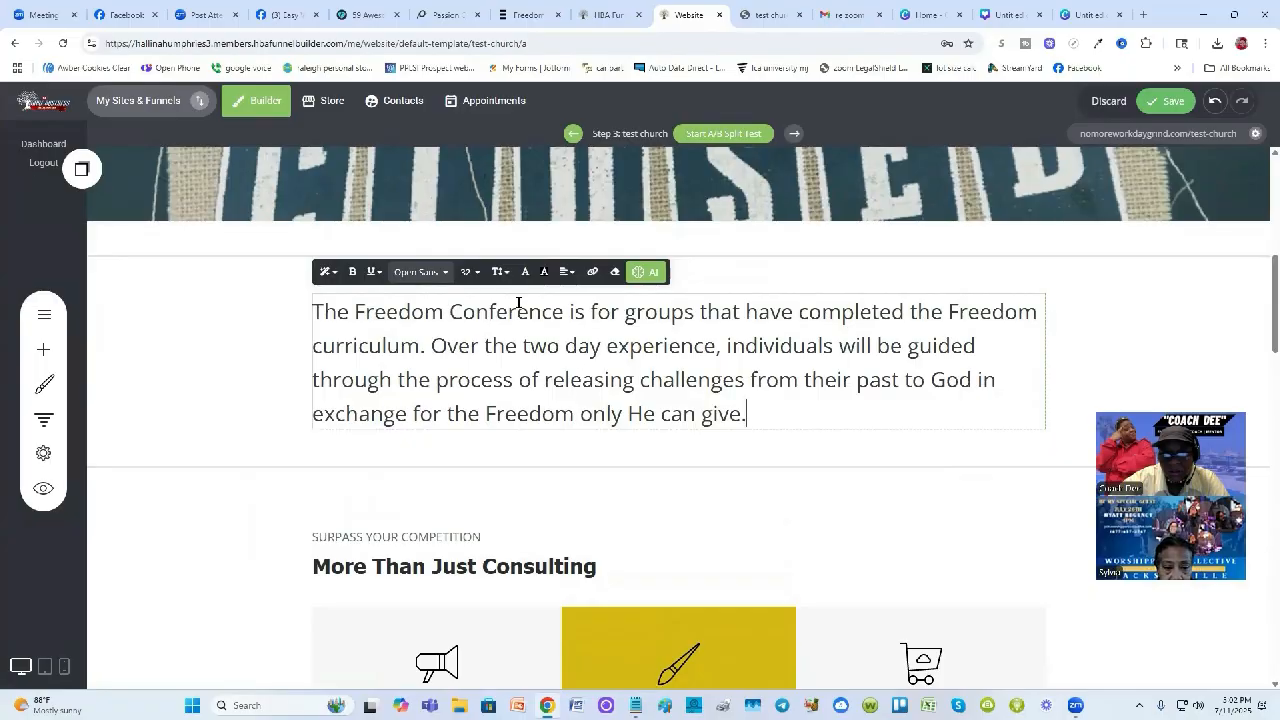
triple_click(609, 377)
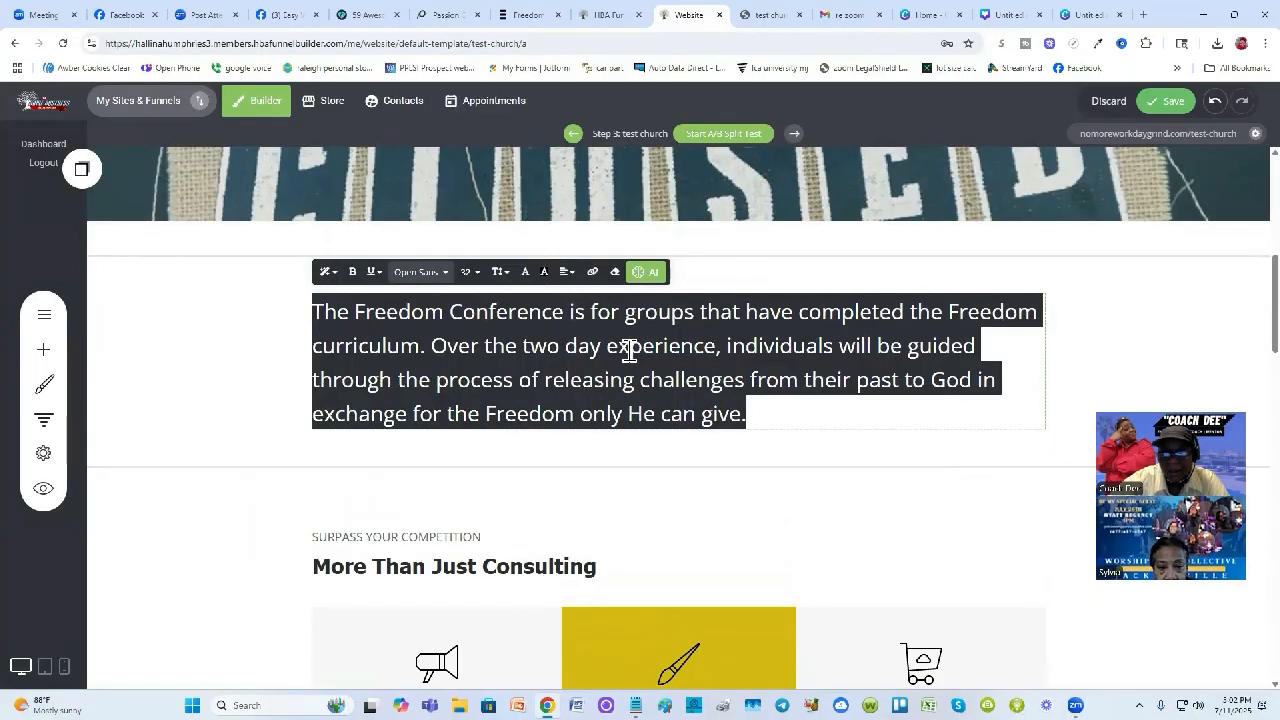
Center-align the Freedom Conference paragraph below the banner image and save the page
left_click(572, 280)
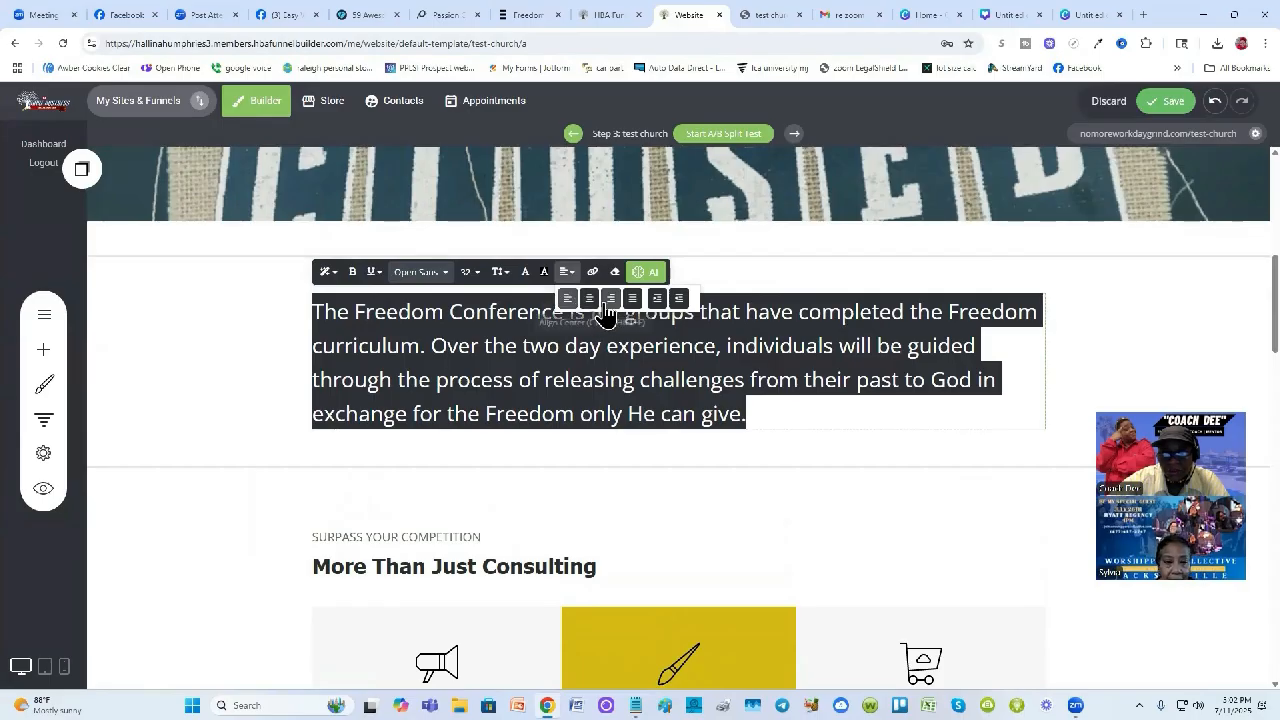
left_click(590, 299)
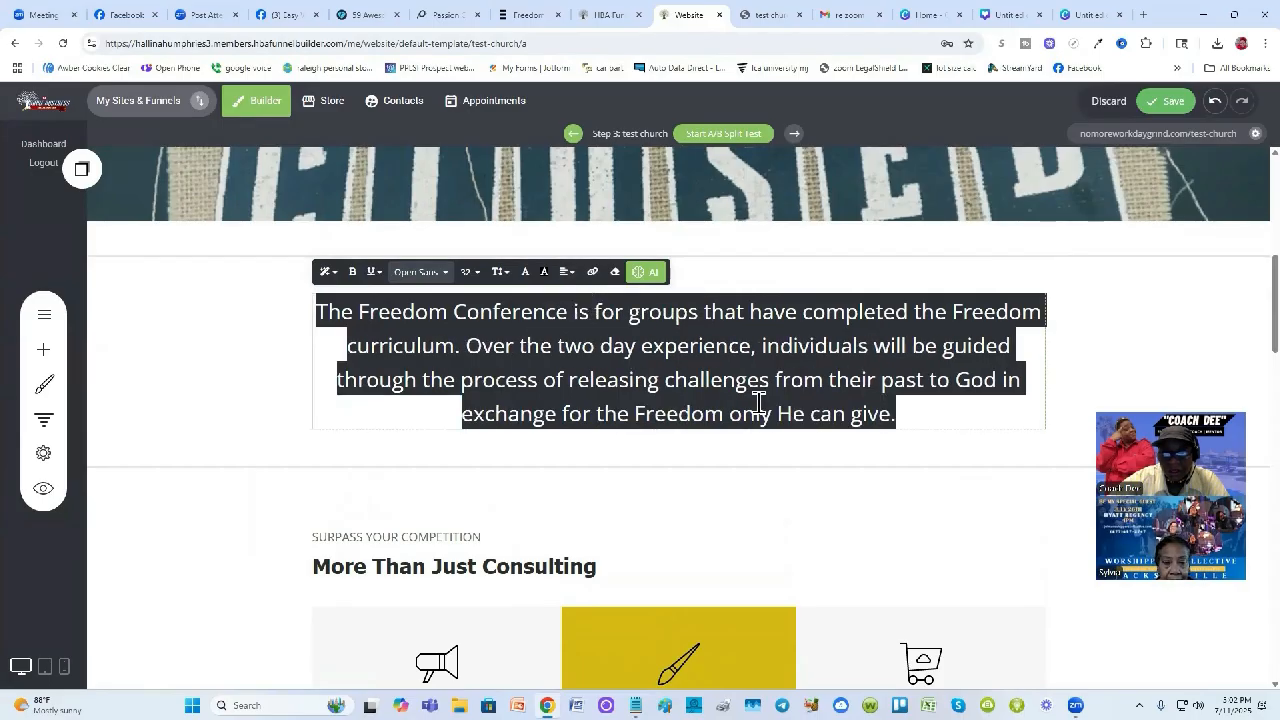
left_click(1145, 341)
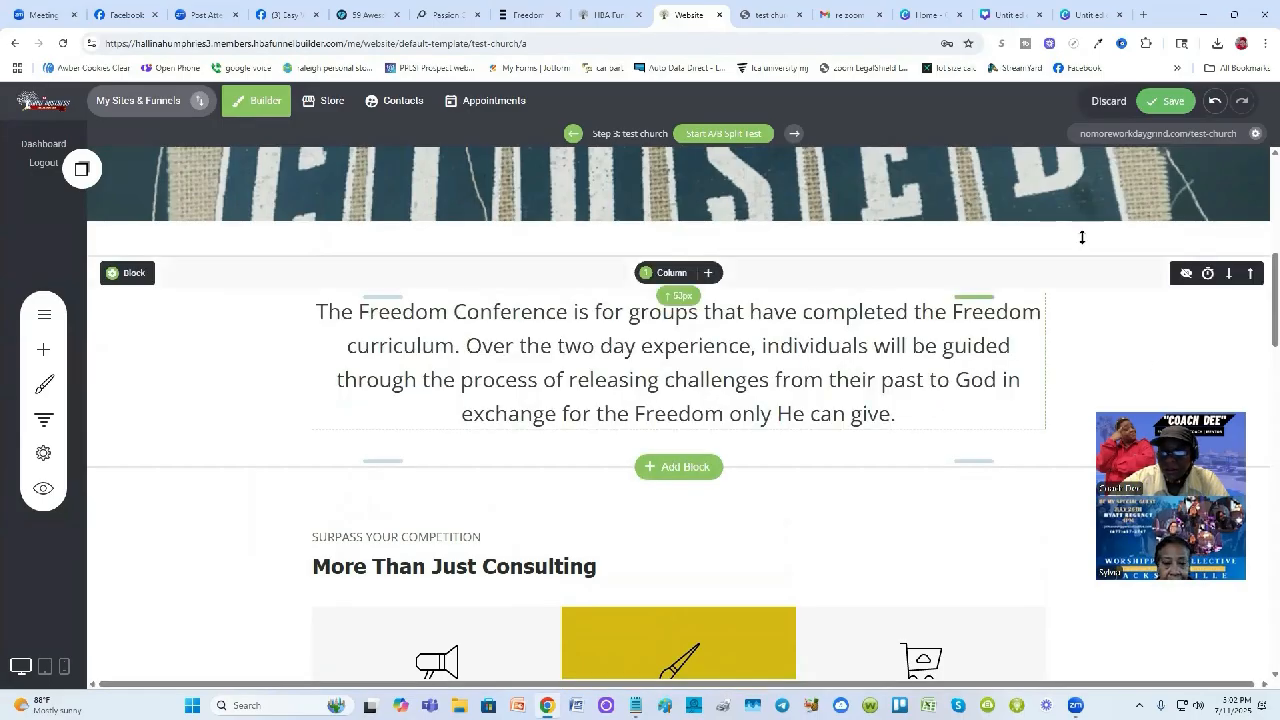
left_click(1166, 101)
Reload the published test-church page and check the banner area and the Freedom Conference paragraph
left_click(765, 15)
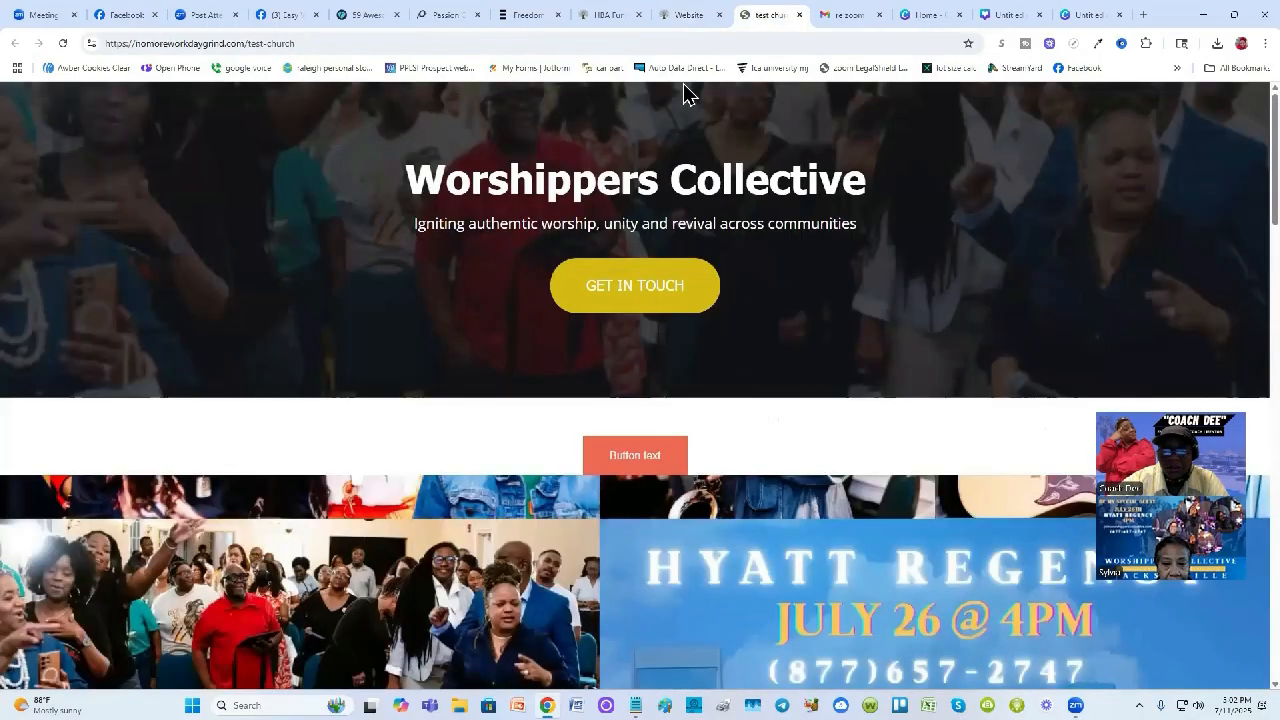
left_click(62, 44)
scroll(351, 251, "down", 2)
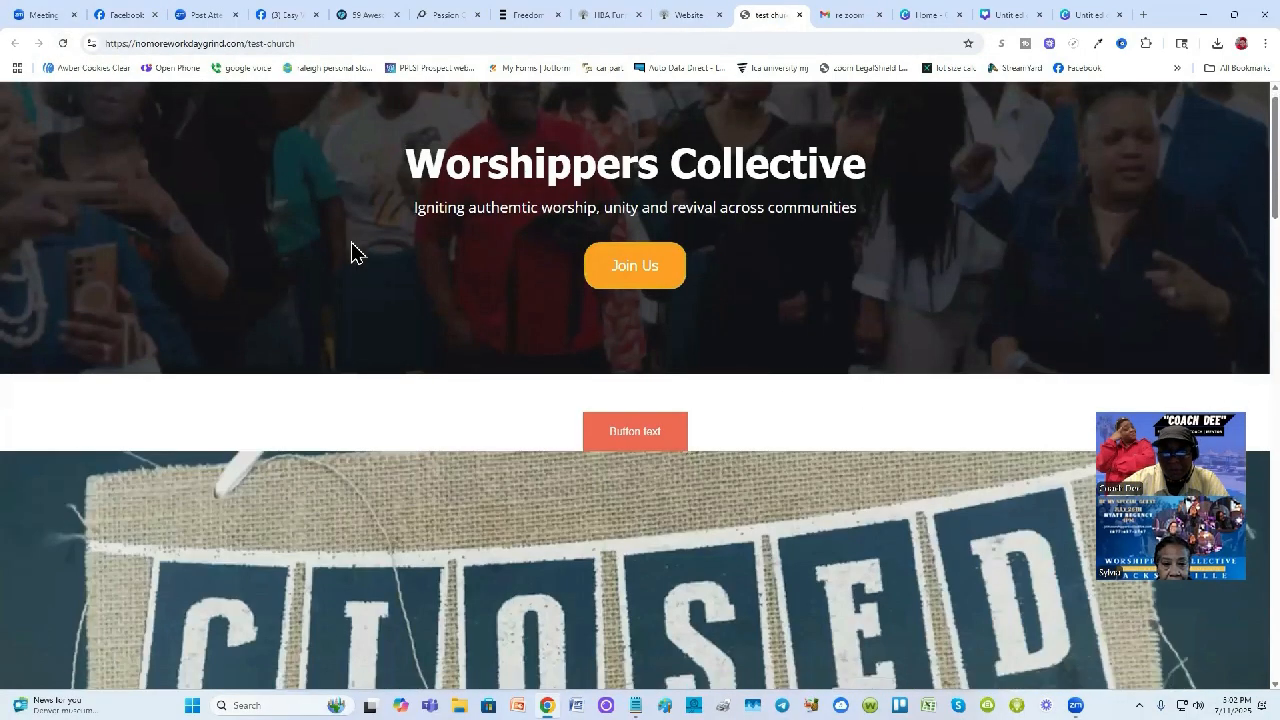
scroll(351, 242, "up", 1)
scroll(351, 251, "down", 3)
scroll(380, 286, "up", 3)
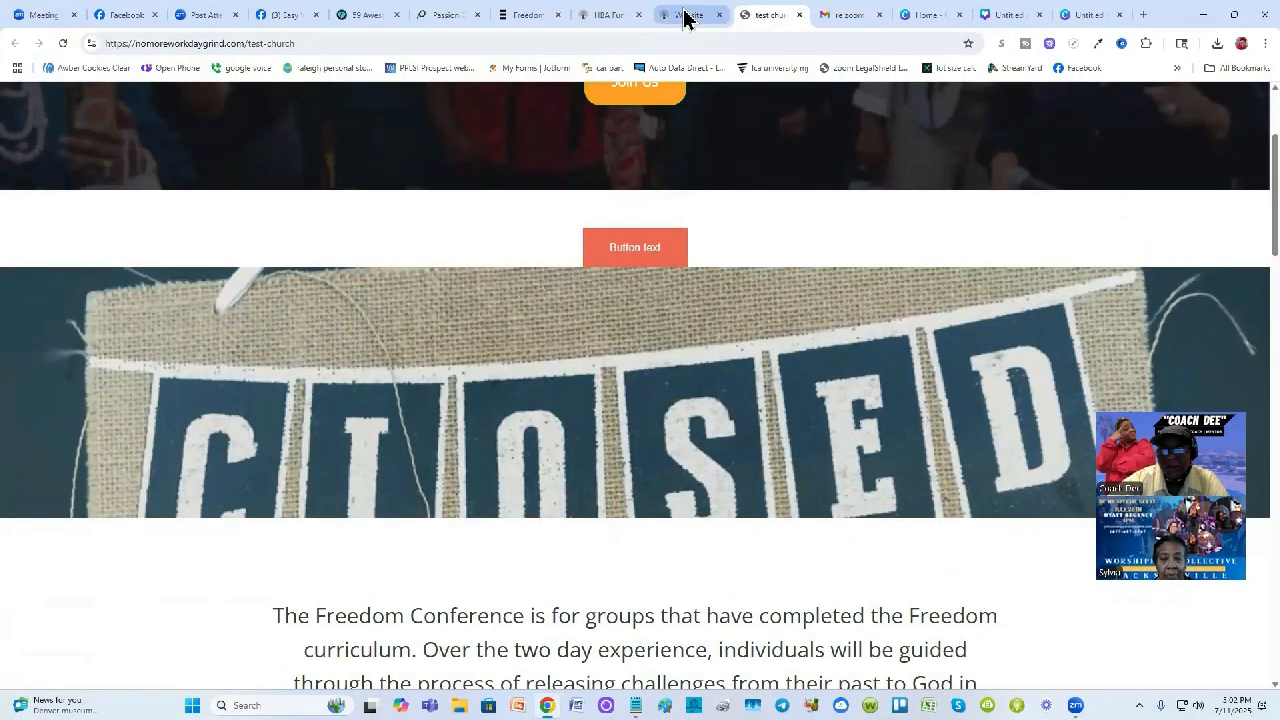
In the website builder, delete the block with the placeholder button and the CLOSED image, and save the page
left_click(686, 15)
scroll(470, 362, "up", 1)
scroll(481, 360, "up", 2)
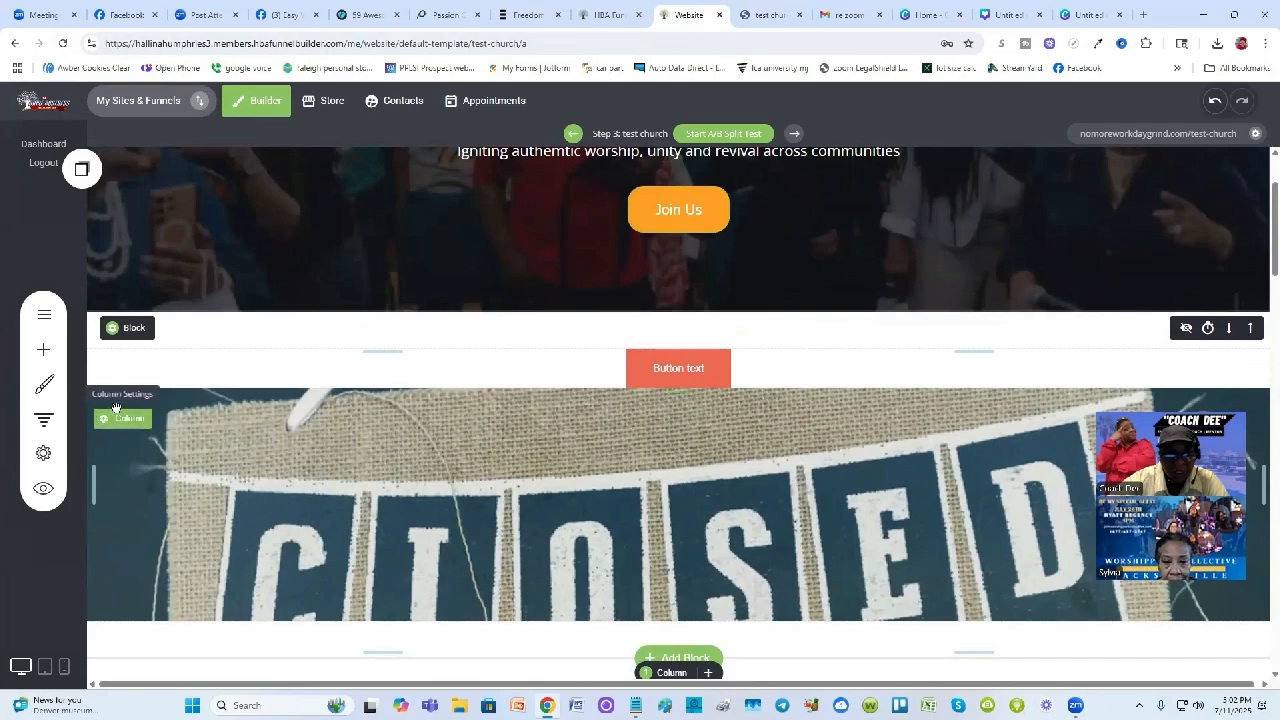
mouse_move(117, 339)
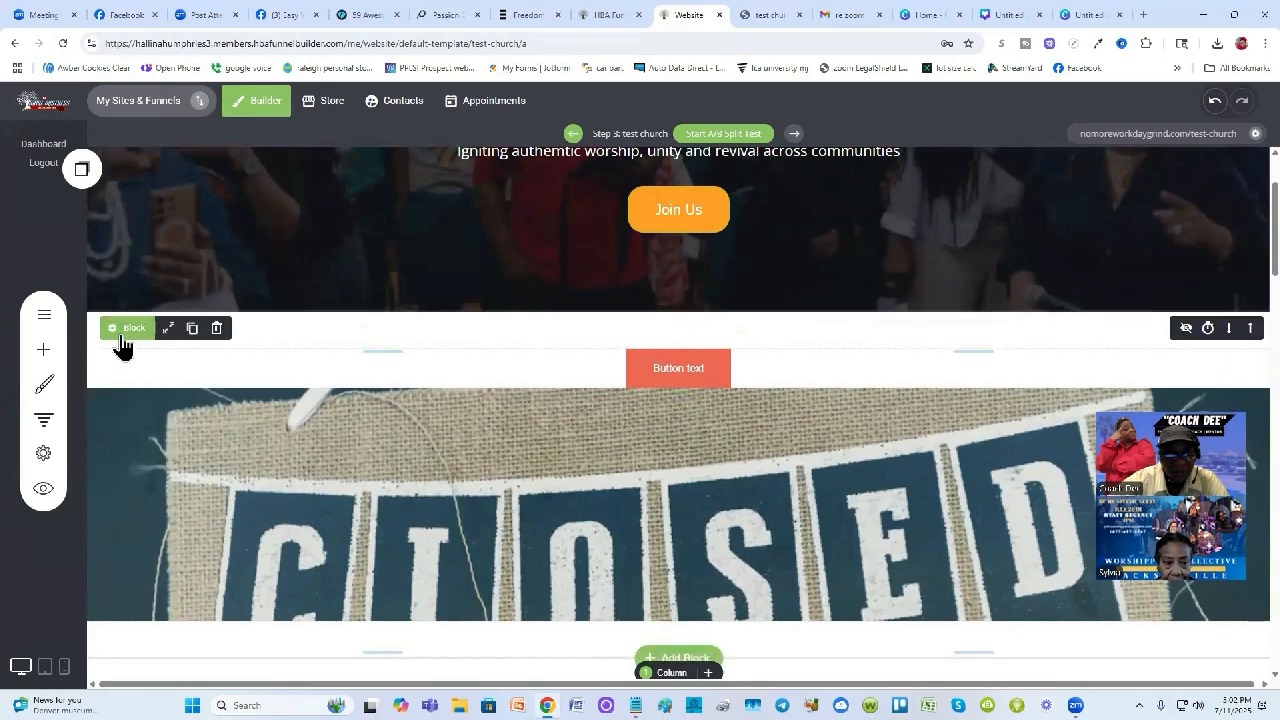
left_click(216, 328)
left_click(594, 369)
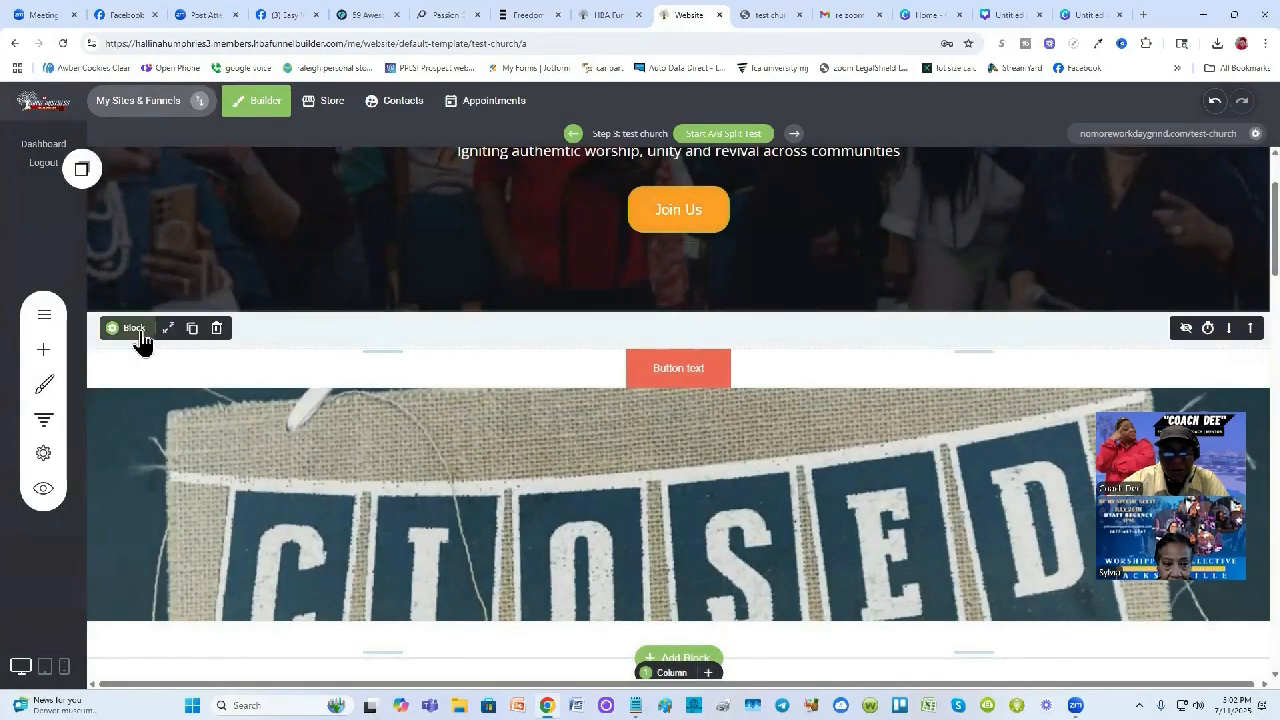
left_click(214, 330)
left_click(685, 370)
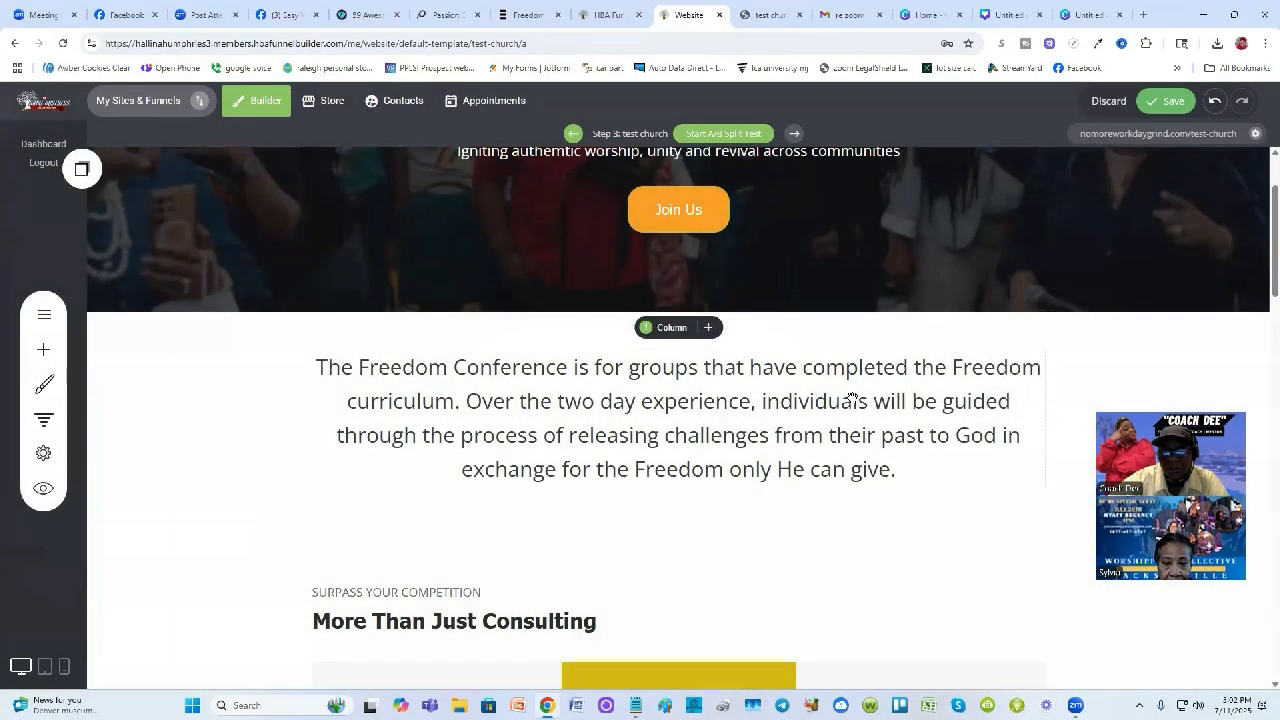
Reload the published test-church page and review the layout from the hero section down to the consulting section
left_click(767, 20)
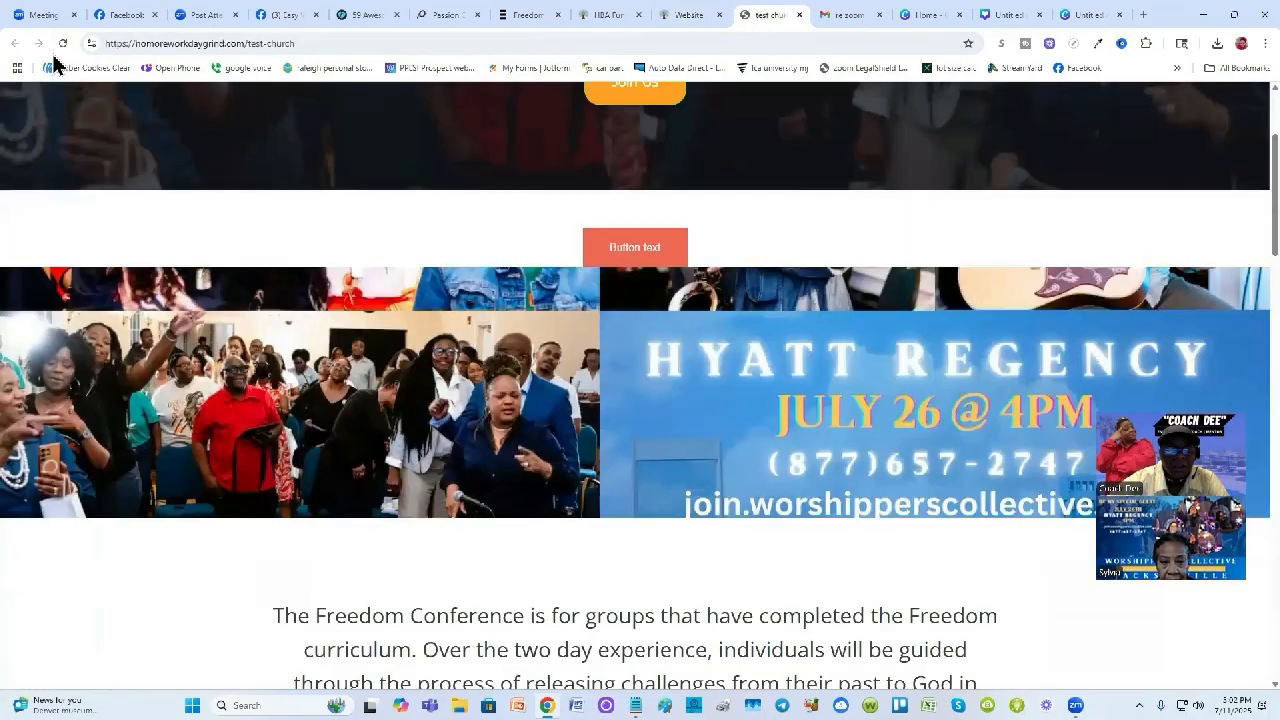
left_click(62, 44)
scroll(555, 385, "up", 2)
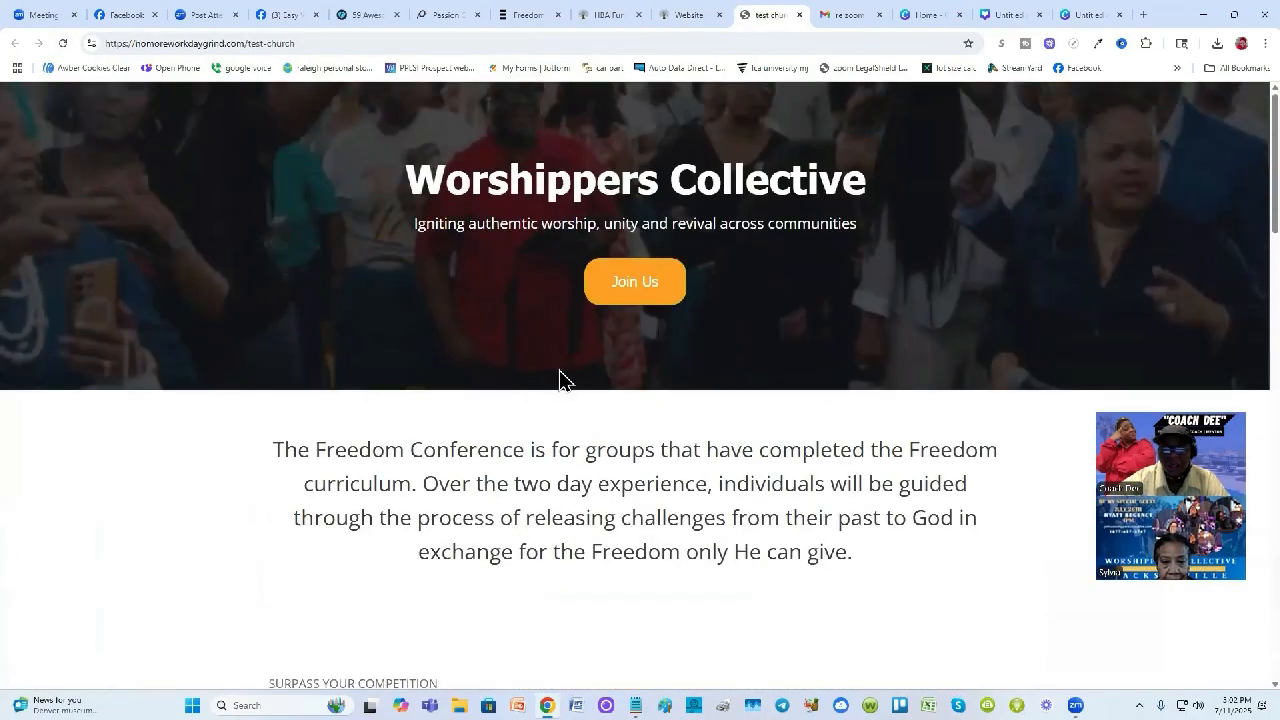
scroll(580, 385, "down", 1)
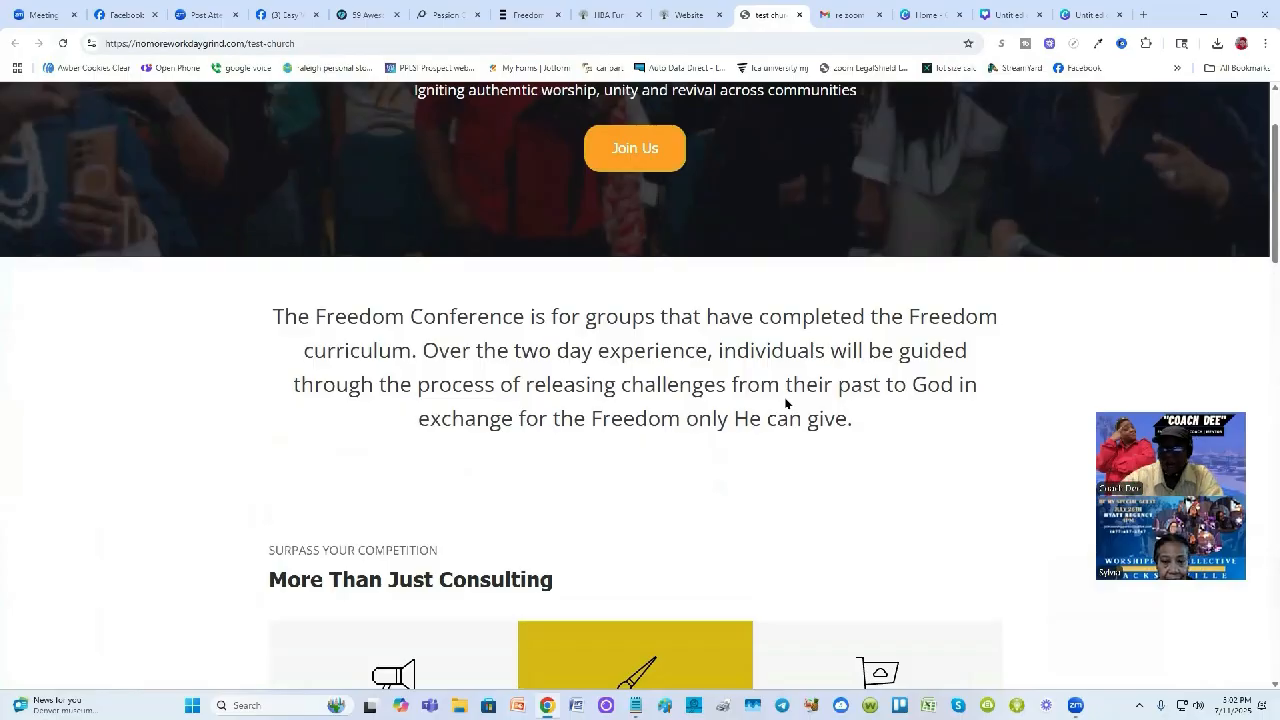
scroll(459, 376, "up", 1)
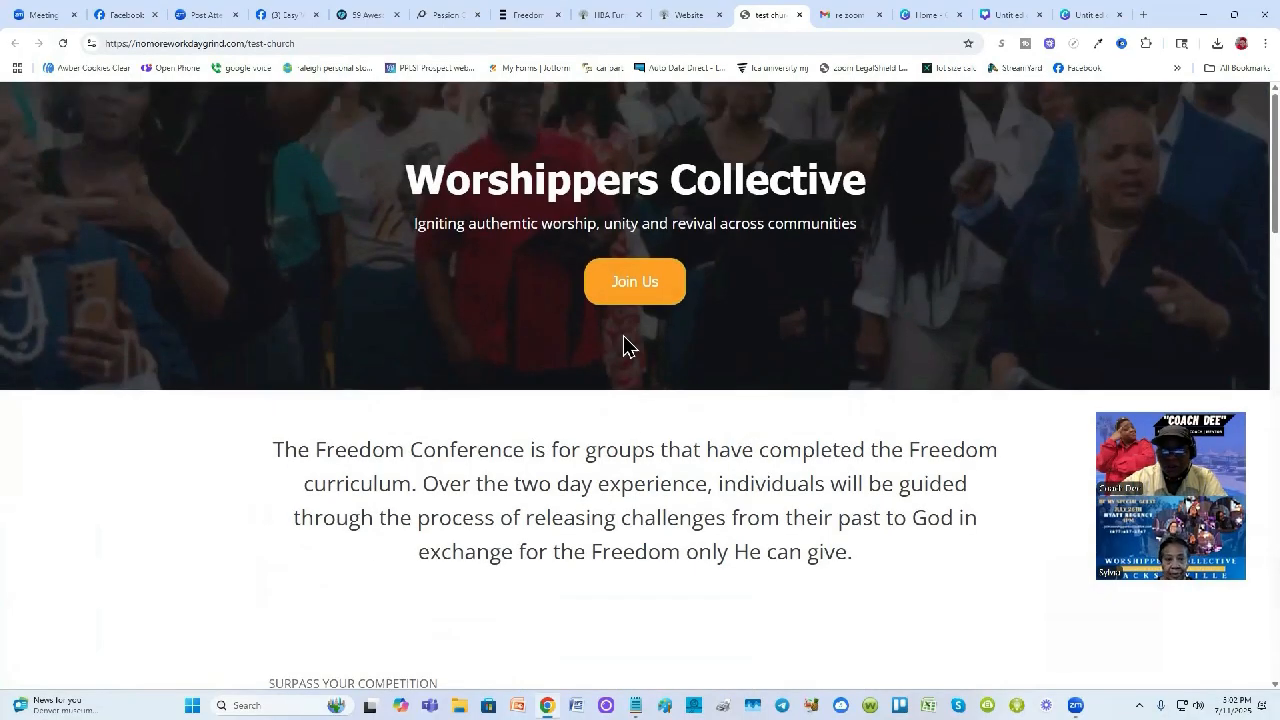
scroll(730, 442, "down", 1)
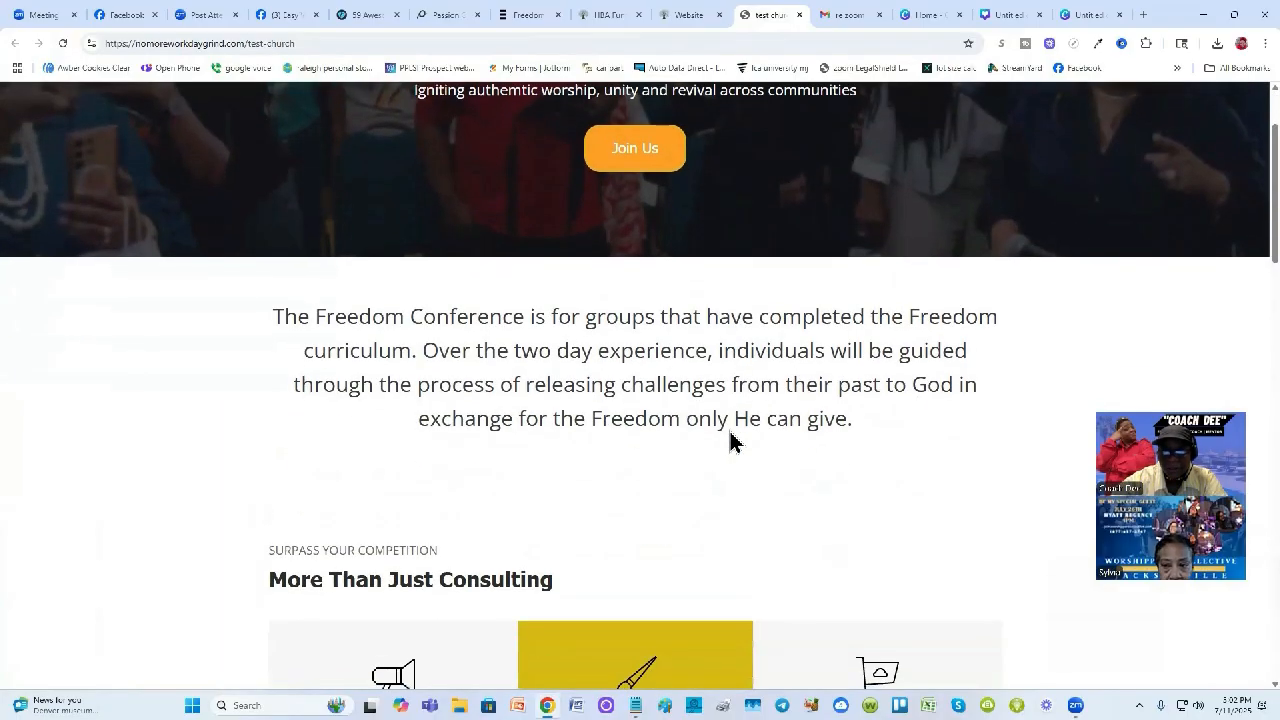
scroll(670, 300, "down", 1)
scroll(575, 348, "down", 1)
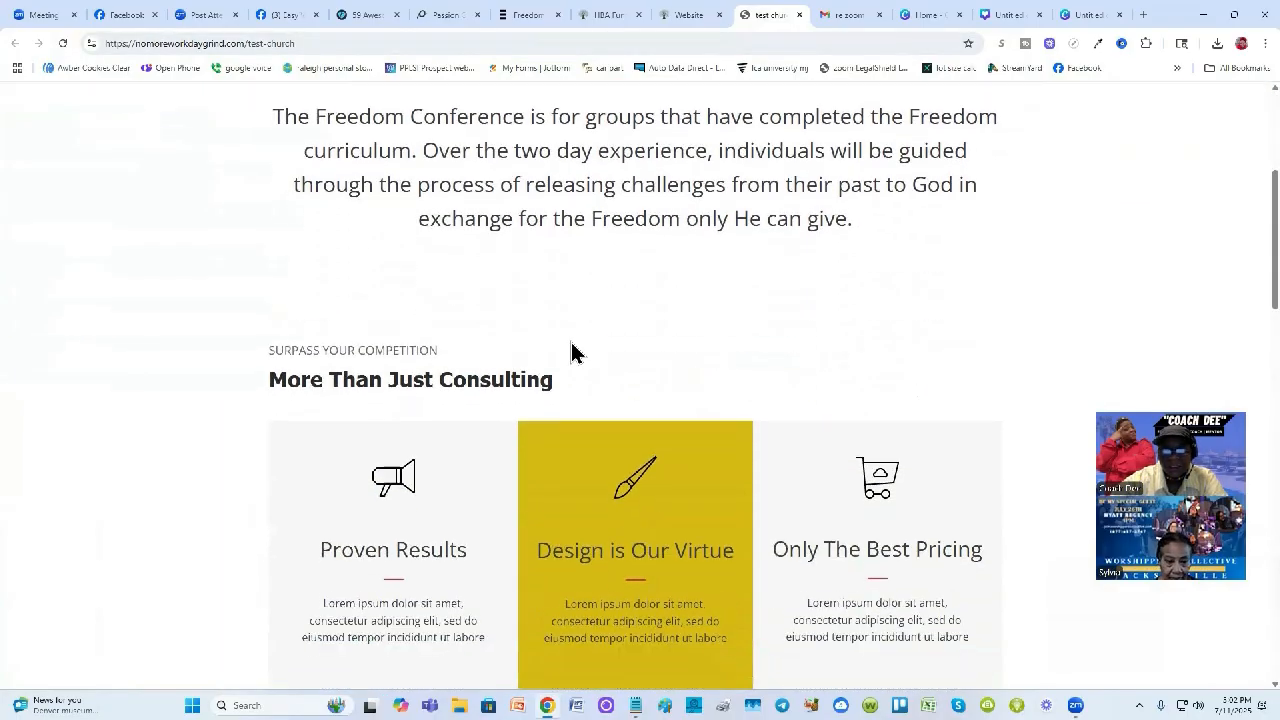
Copy the heading "Interested in join us for the Freedom Conference?" from the Freedom reference website
left_click(527, 14)
scroll(677, 346, "down", 2)
left_click(538, 275)
scroll(333, 277, "down", 1)
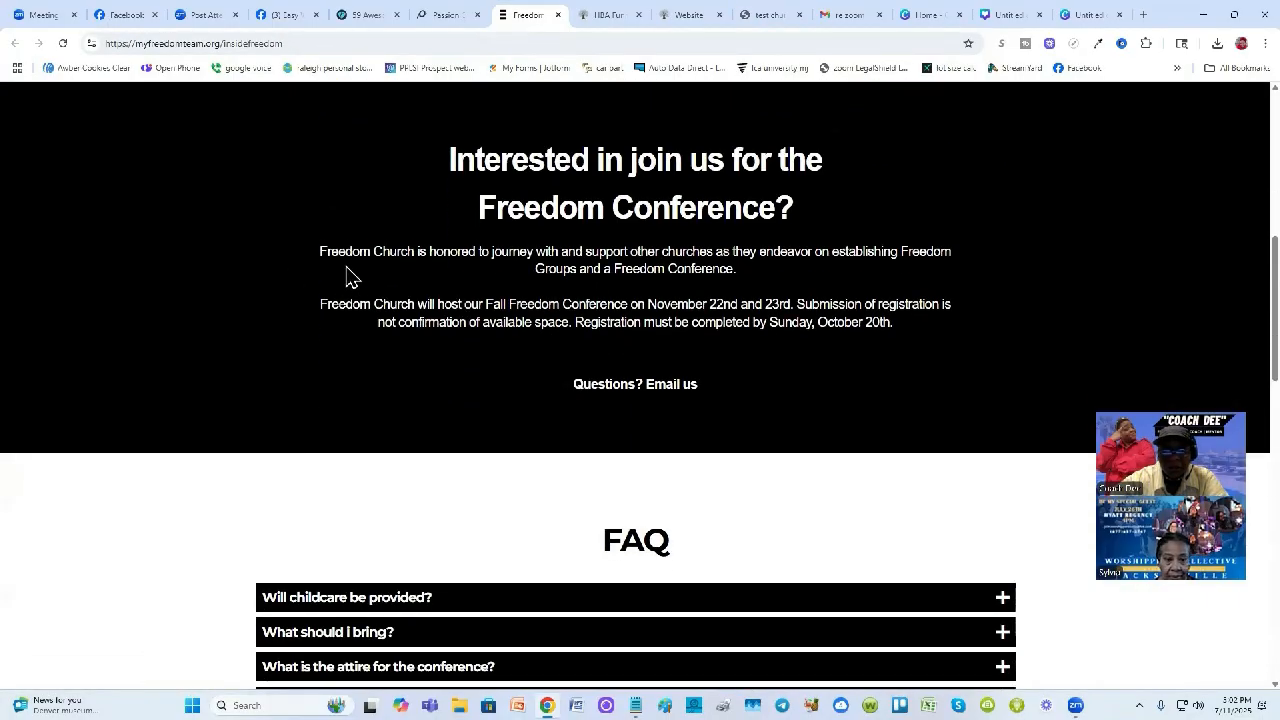
scroll(369, 251, "up", 3)
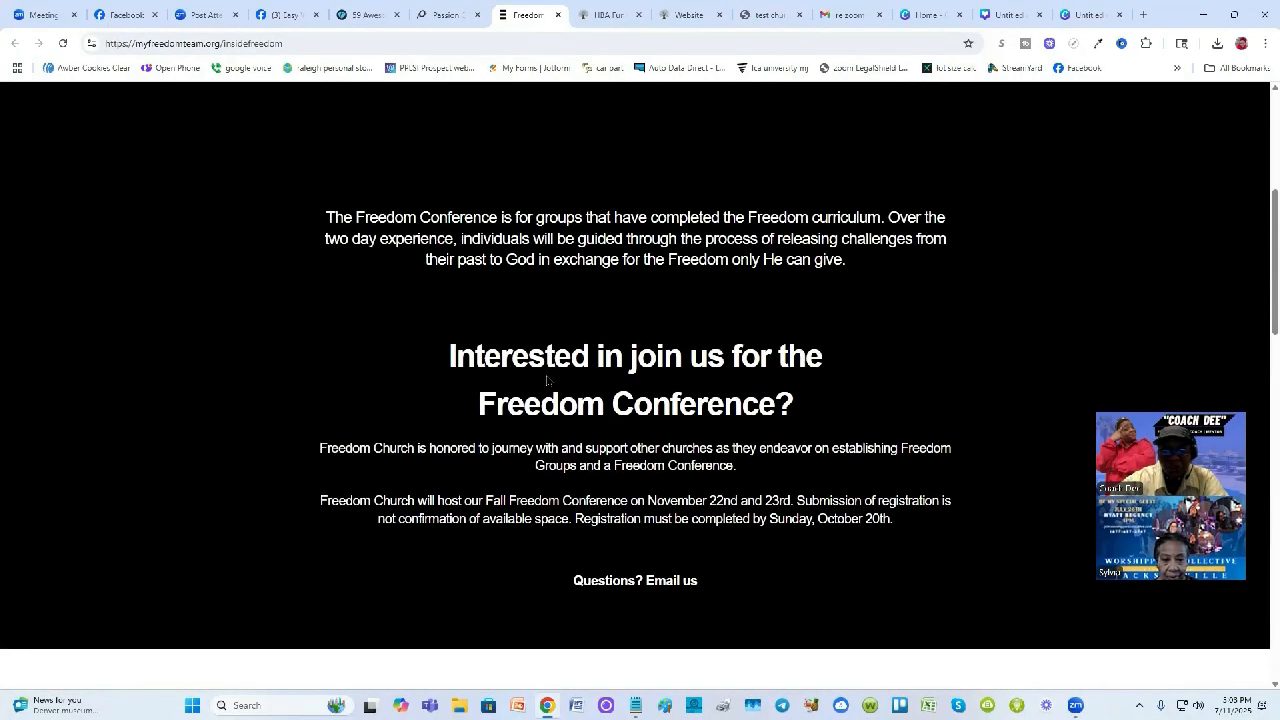
scroll(607, 405, "down", 1)
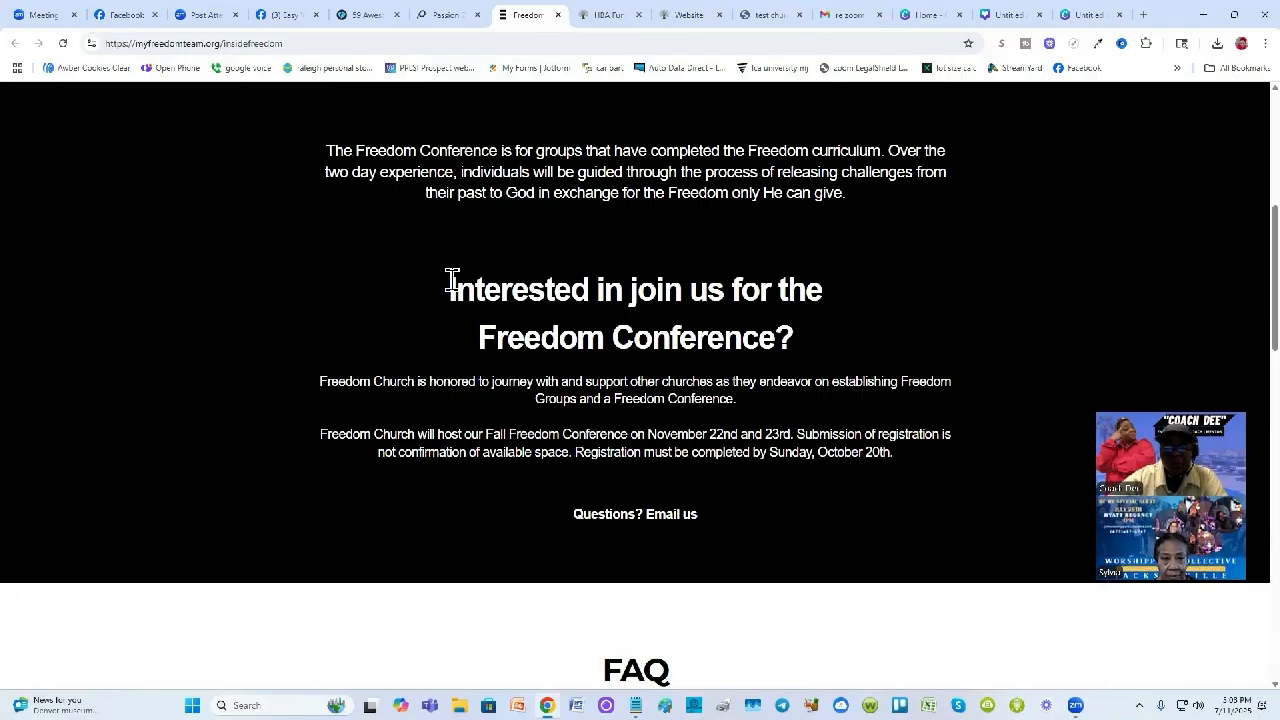
left_click_drag(452, 280, 792, 327)
right_click(707, 320)
left_click(728, 336)
Return to the website builder and add an empty block between the Freedom Conference paragraph and the consulting section
left_click(690, 16)
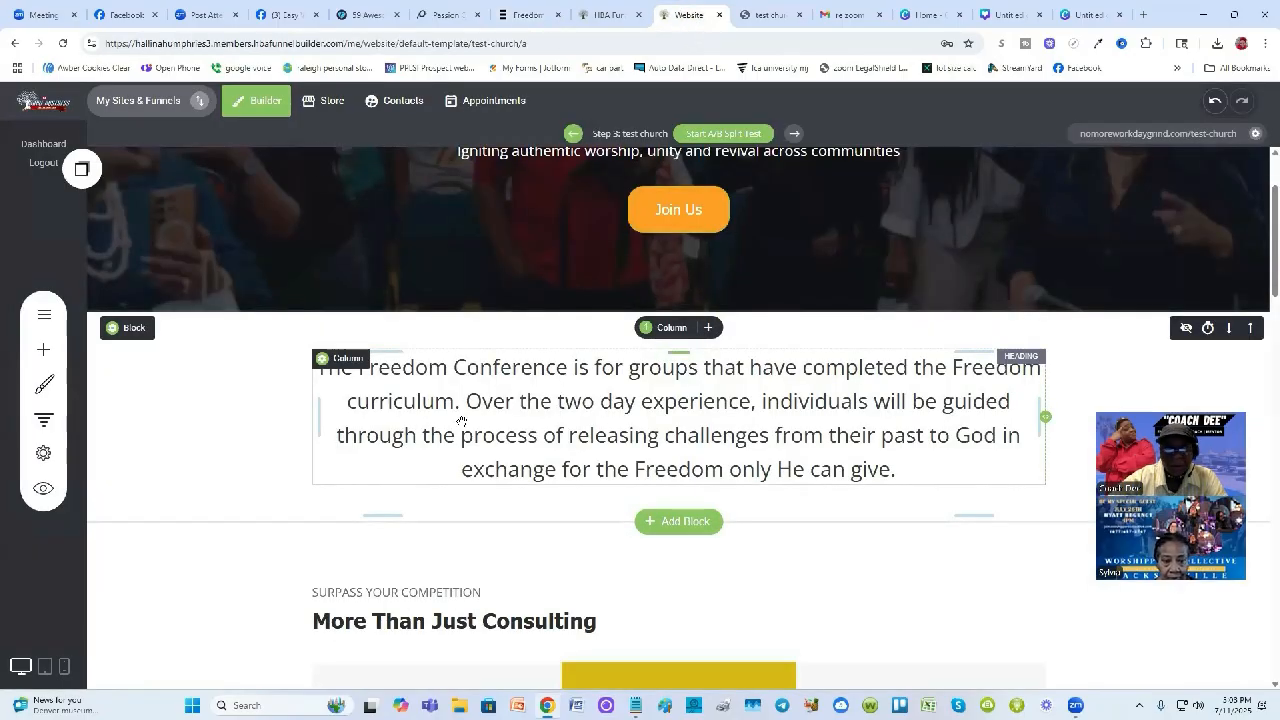
scroll(587, 446, "down", 2)
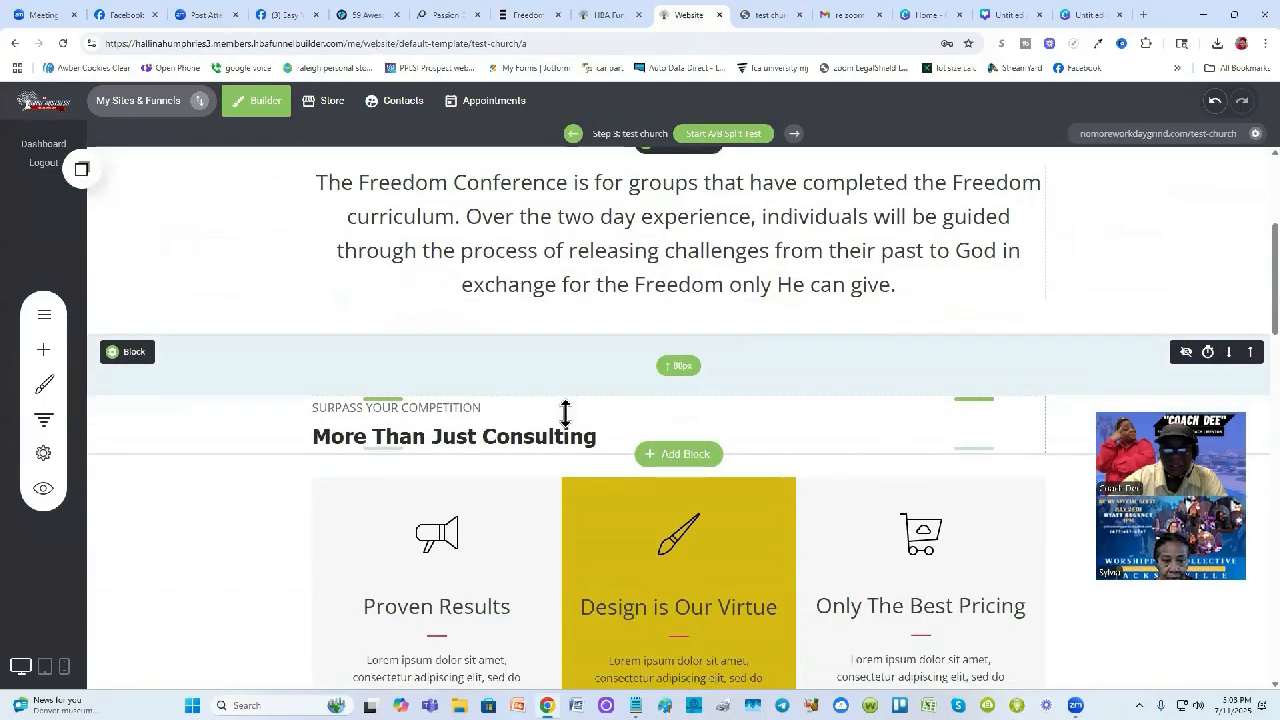
scroll(566, 377, "up", 1)
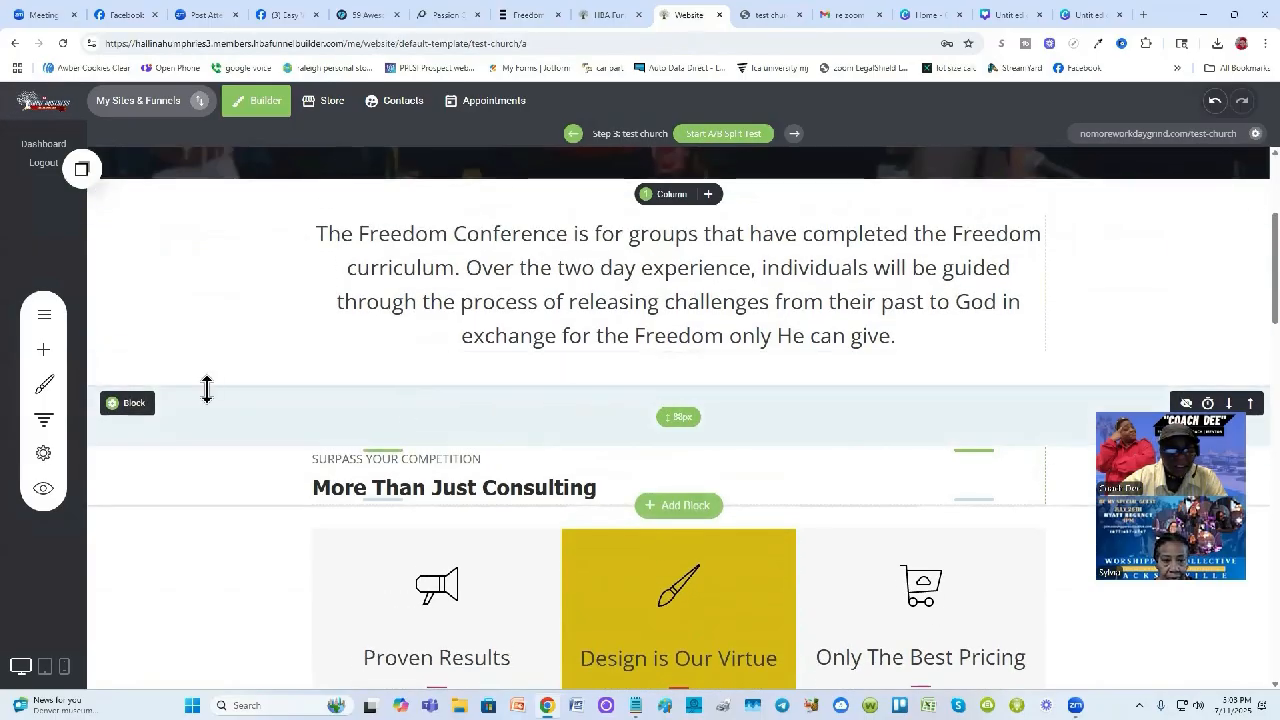
scroll(520, 383, "down", 1)
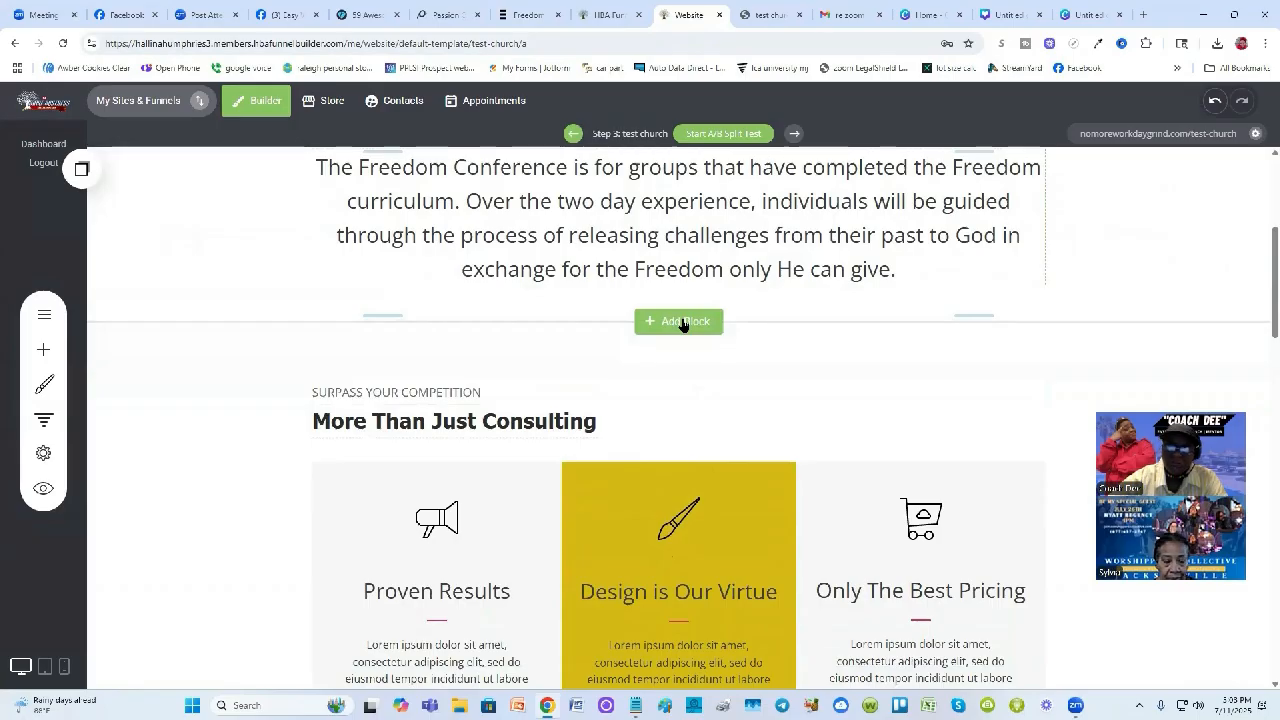
left_click(684, 323)
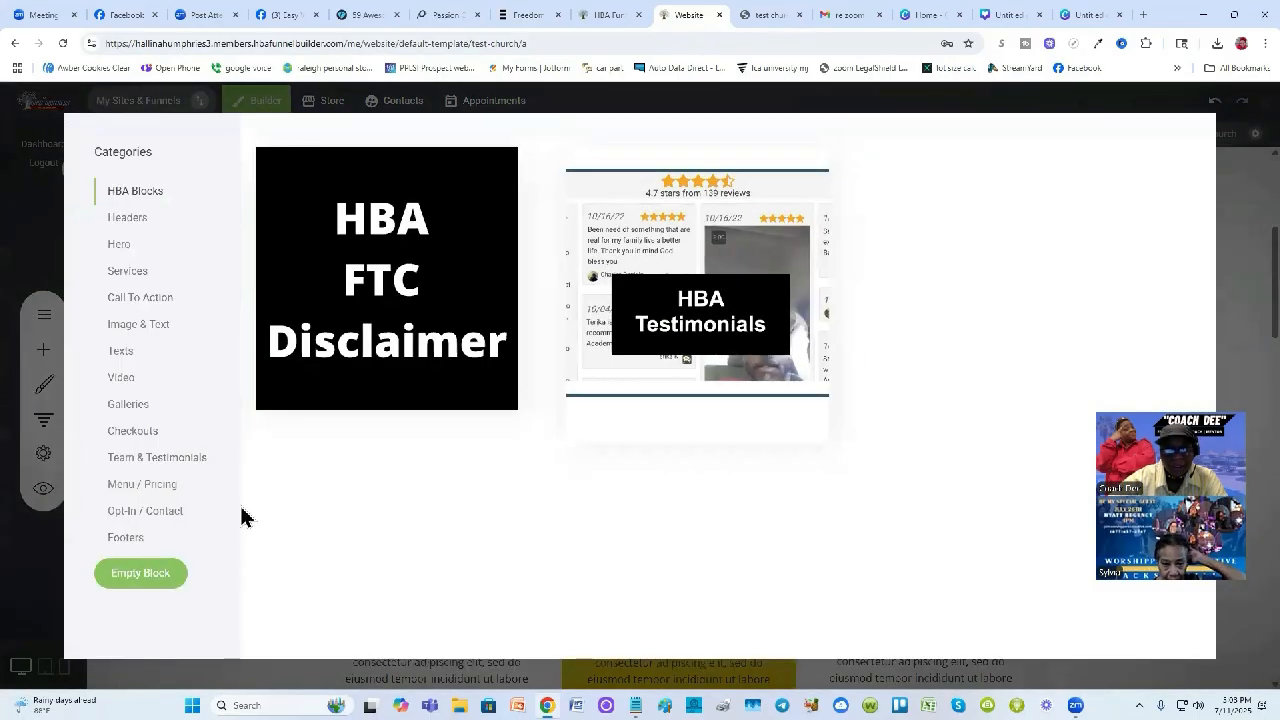
left_click(146, 574)
scroll(400, 440, "down", 1)
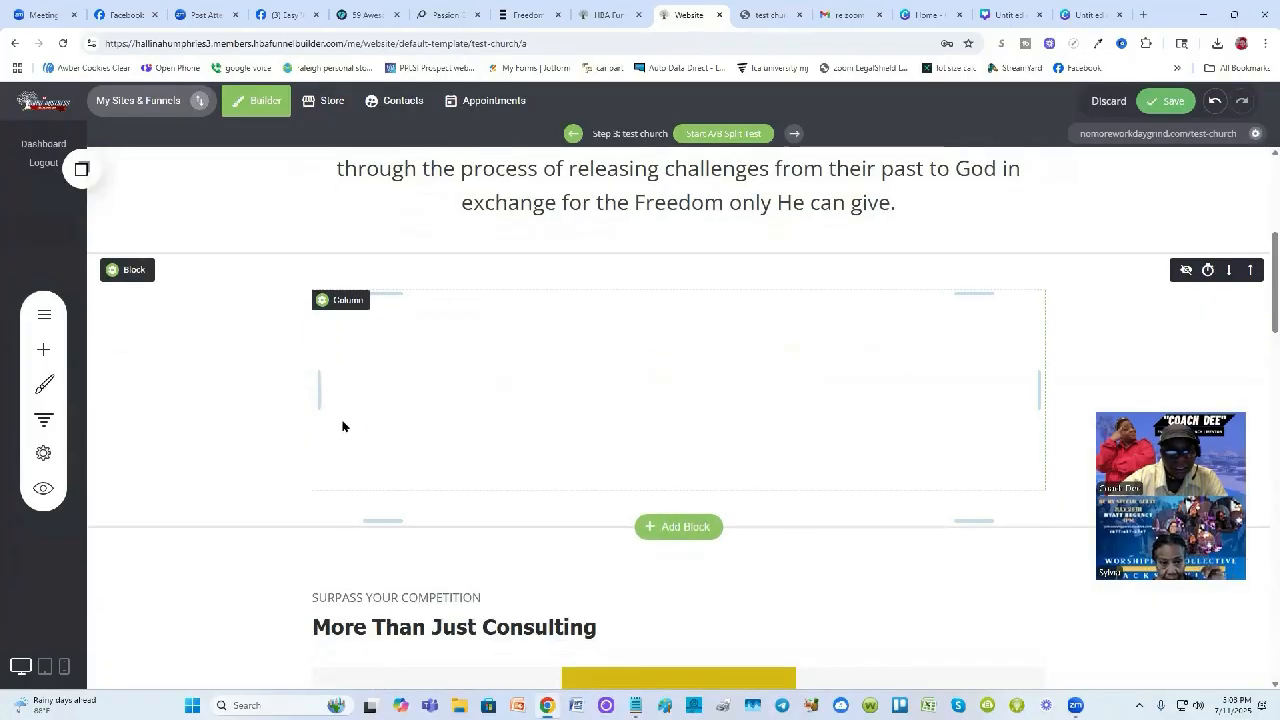
Add a heading widget to the empty block and replace its placeholder text with the copied heading
left_click(44, 352)
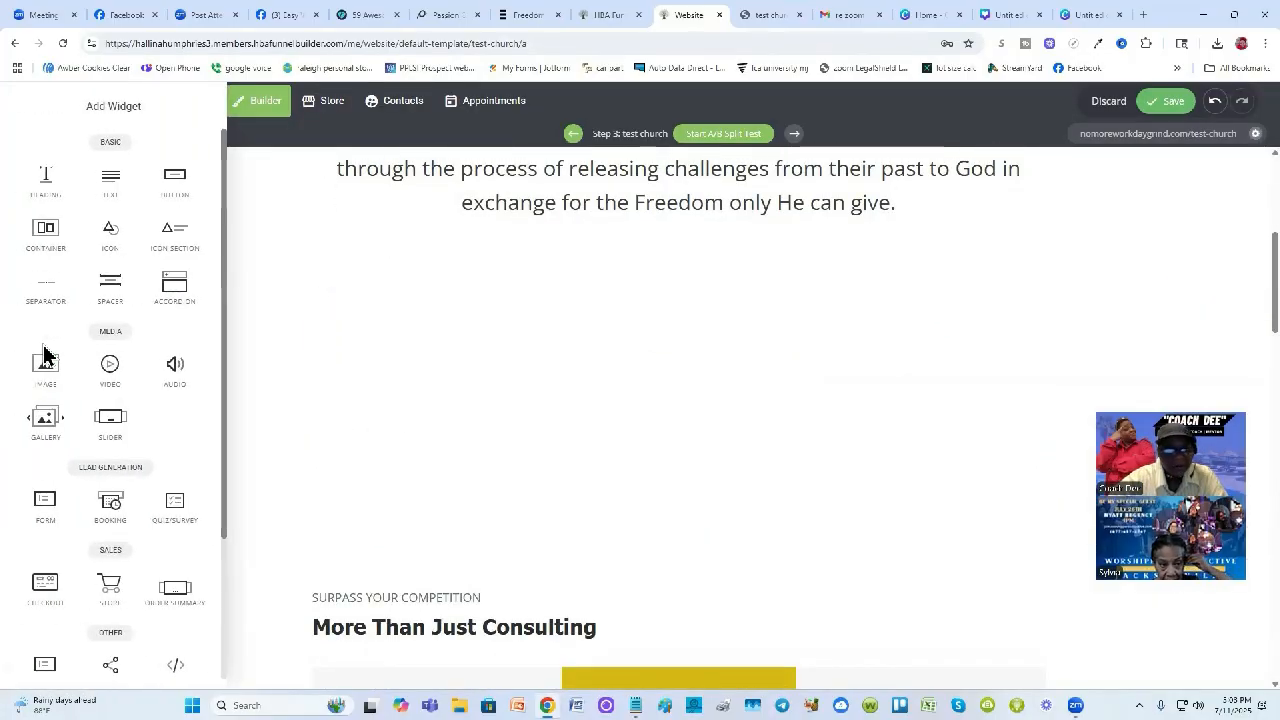
left_click_drag(49, 199, 737, 354)
double_click(404, 311)
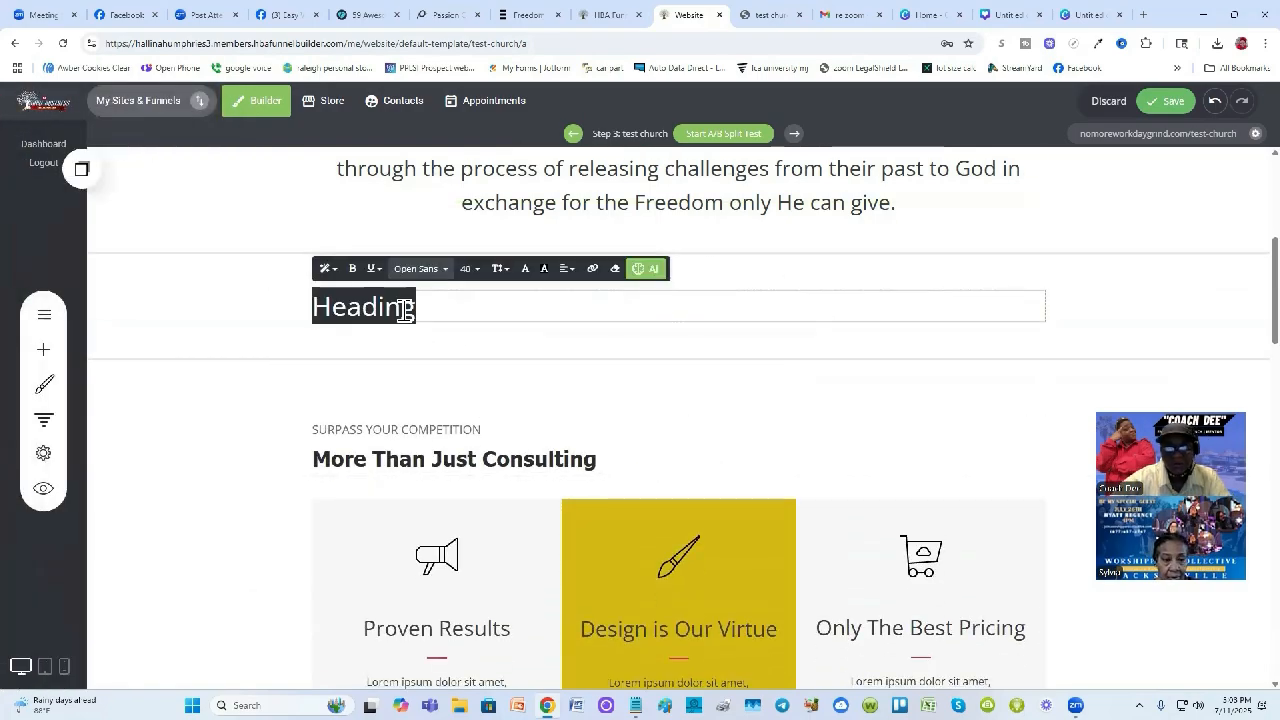
key("ctrl+v")
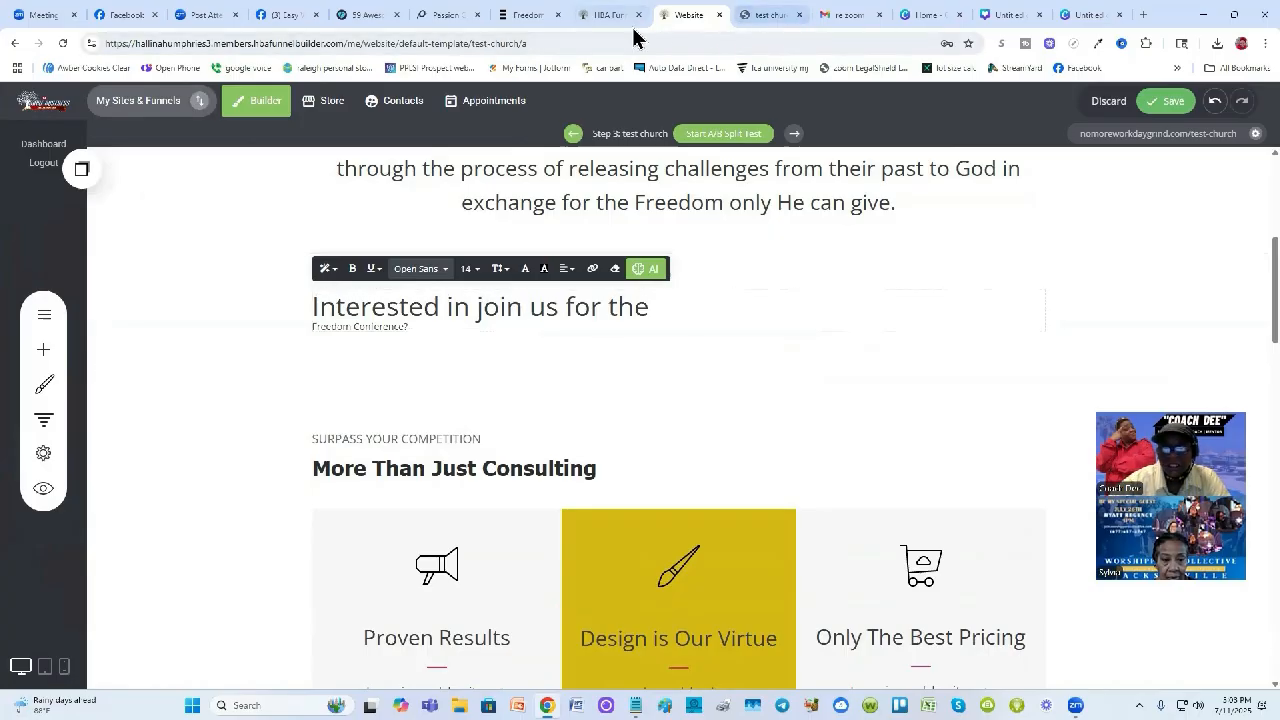
Remove the small second line of the pasted heading and add "Freedom Conference" to the end of its first line
left_click(525, 15)
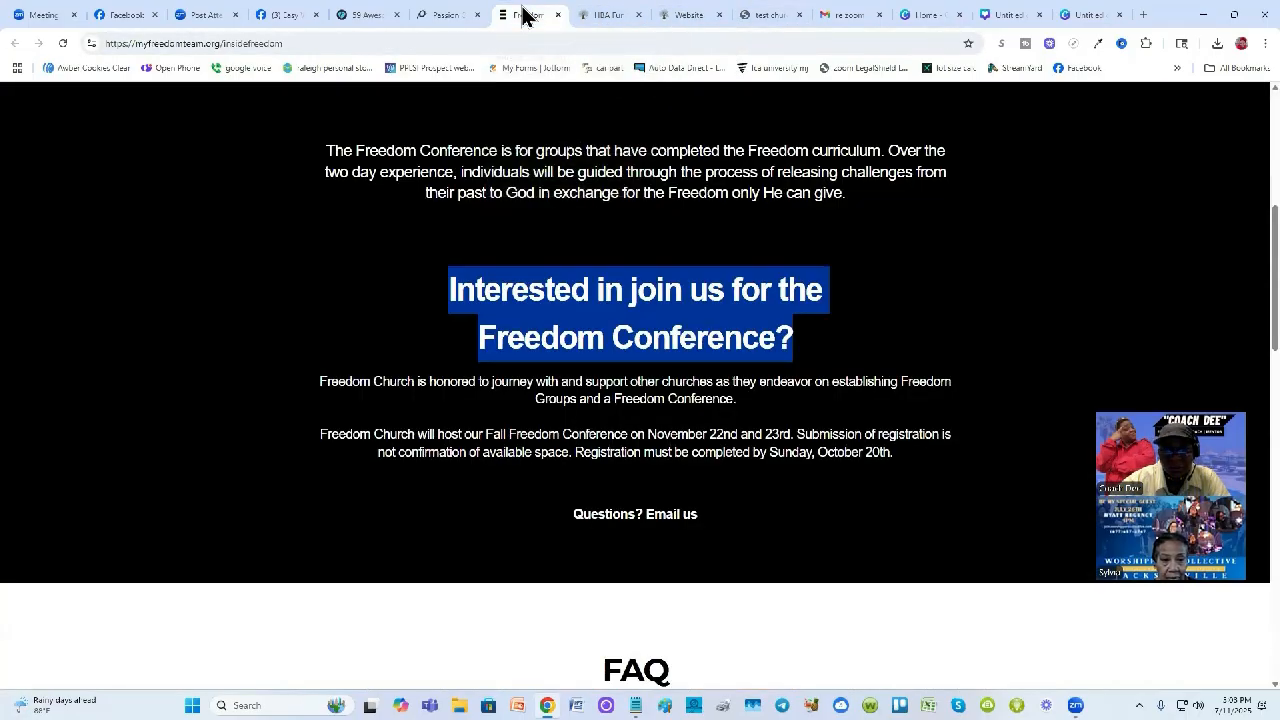
left_click(643, 330)
left_click(675, 22)
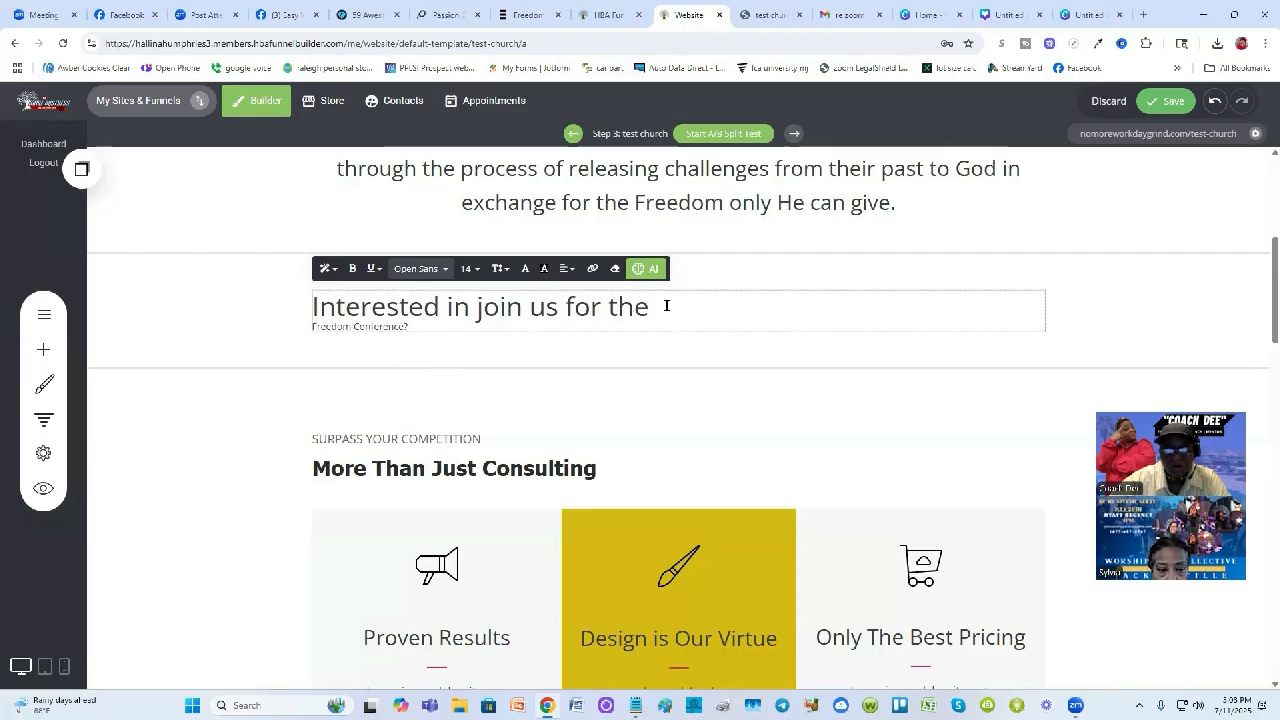
left_click_drag(440, 326, 297, 313)
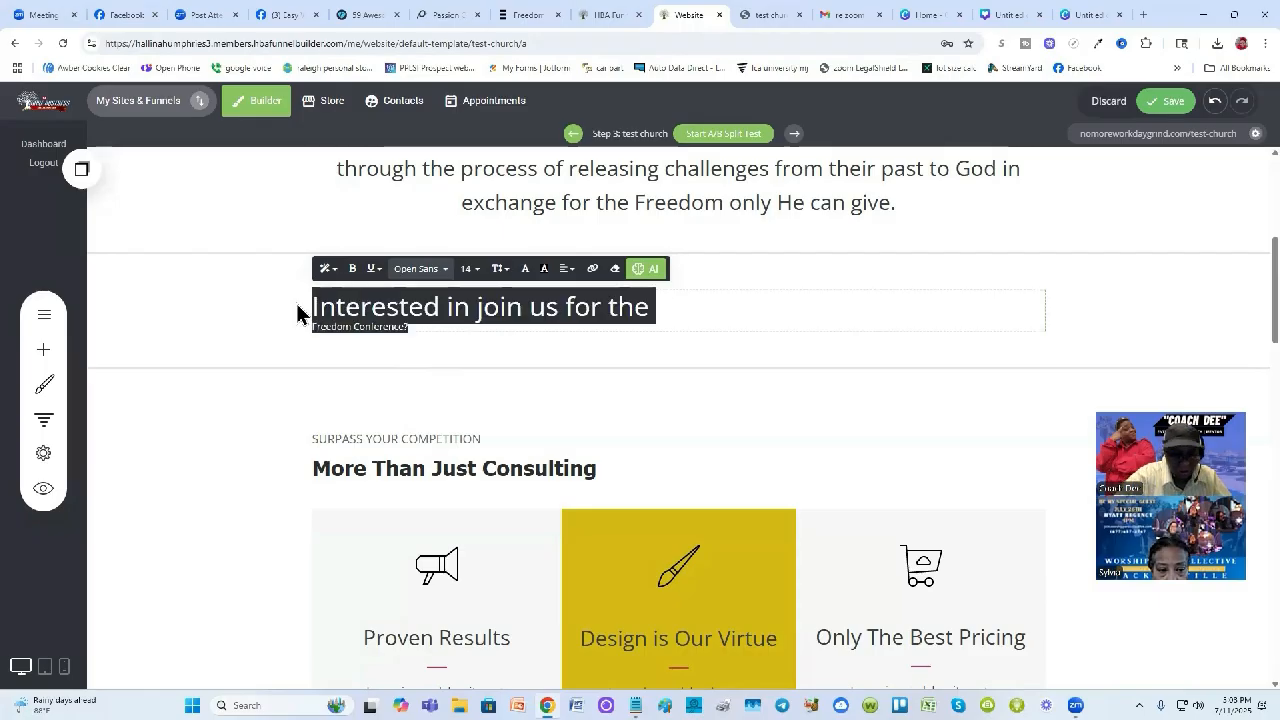
left_click(297, 313)
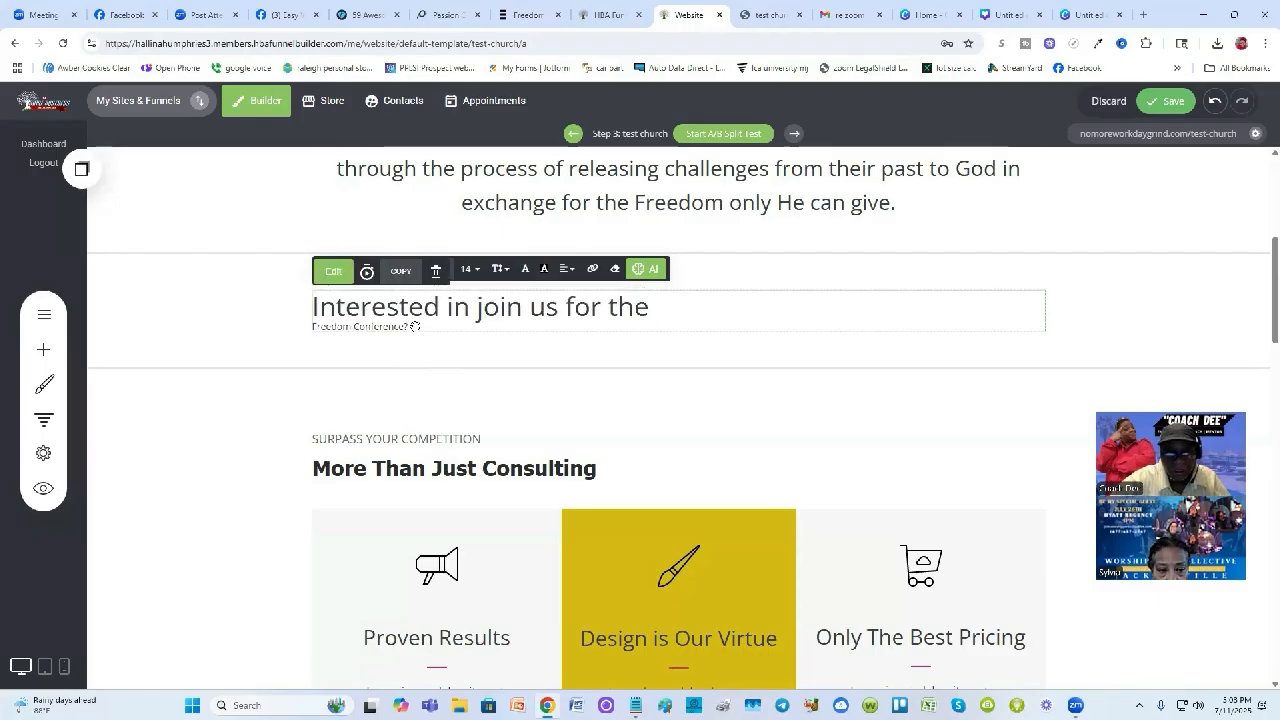
left_click_drag(412, 327, 300, 337)
key("BackSpace")
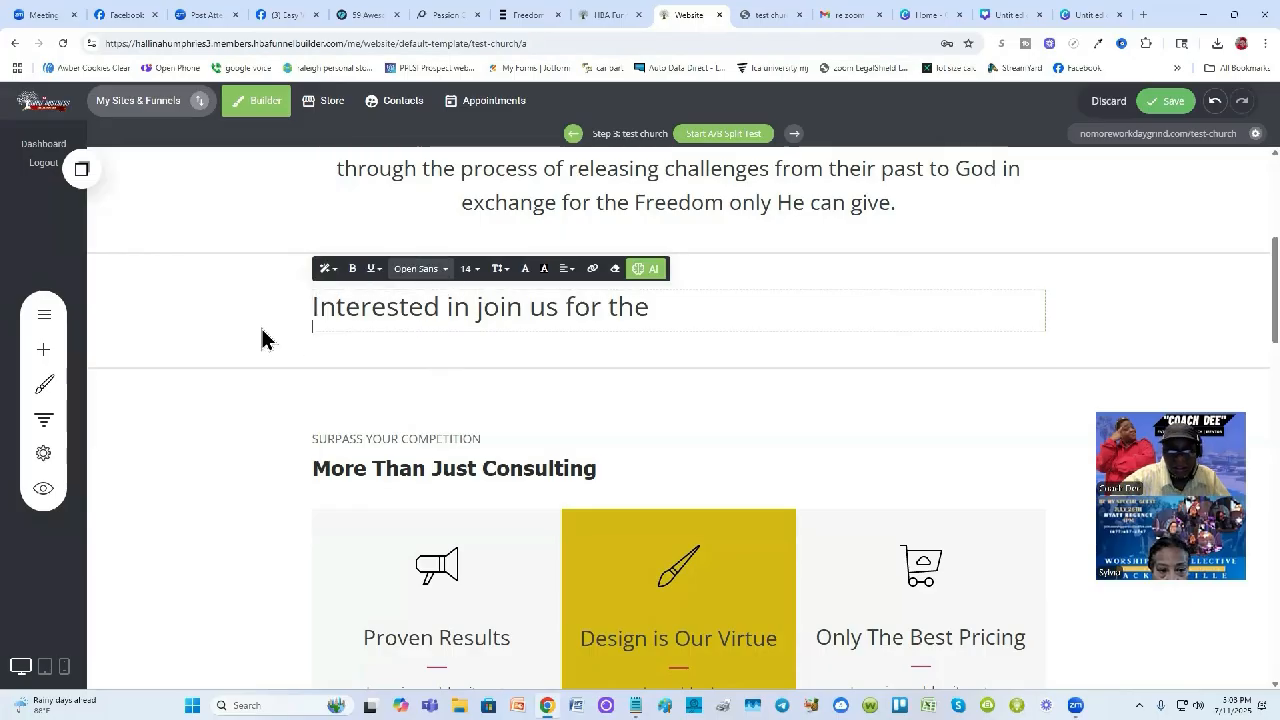
key("BackSpace")
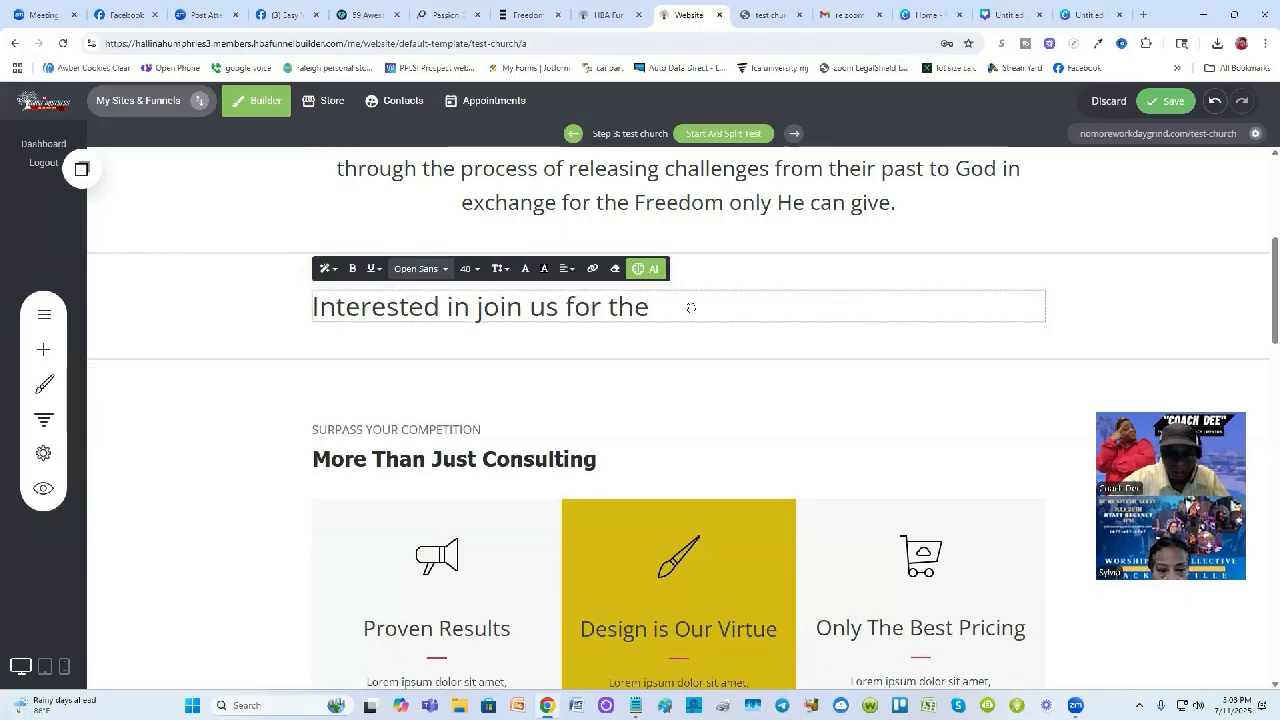
type("Freedom Conference")
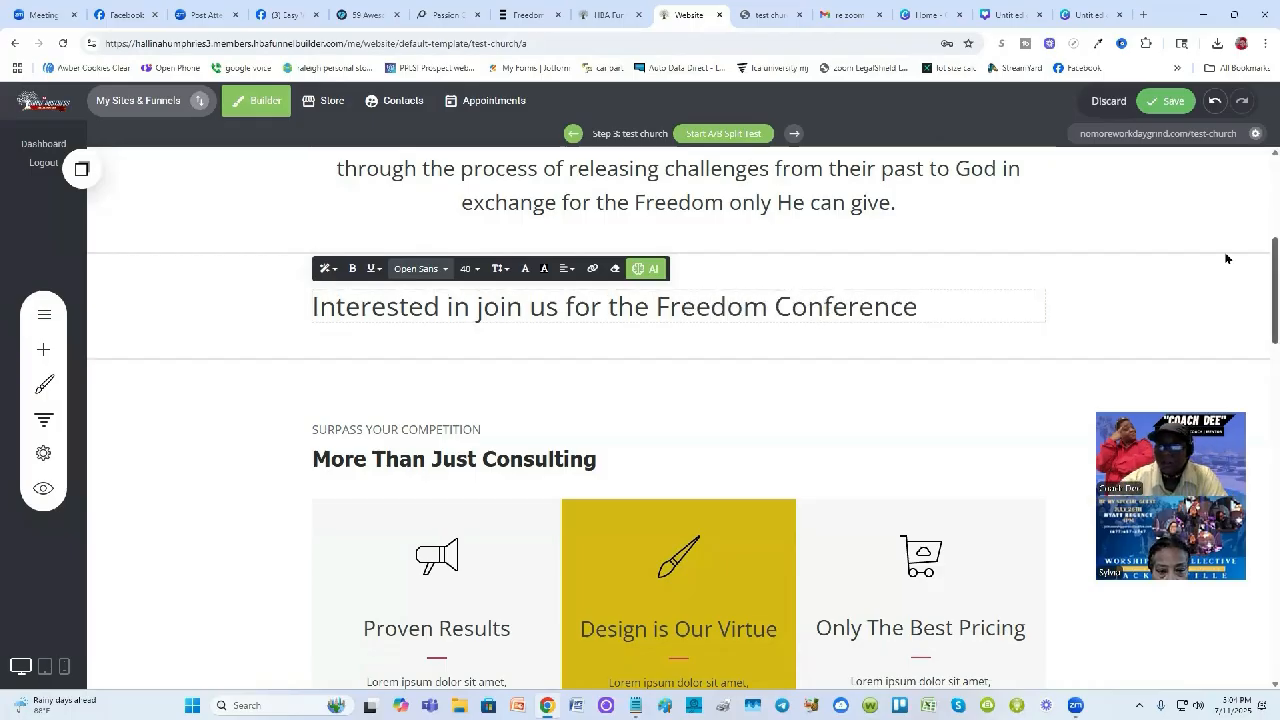
Centre the "Interested in join us for the Freedom Conference" heading and make it bold
left_click(1077, 301)
double_click(627, 313)
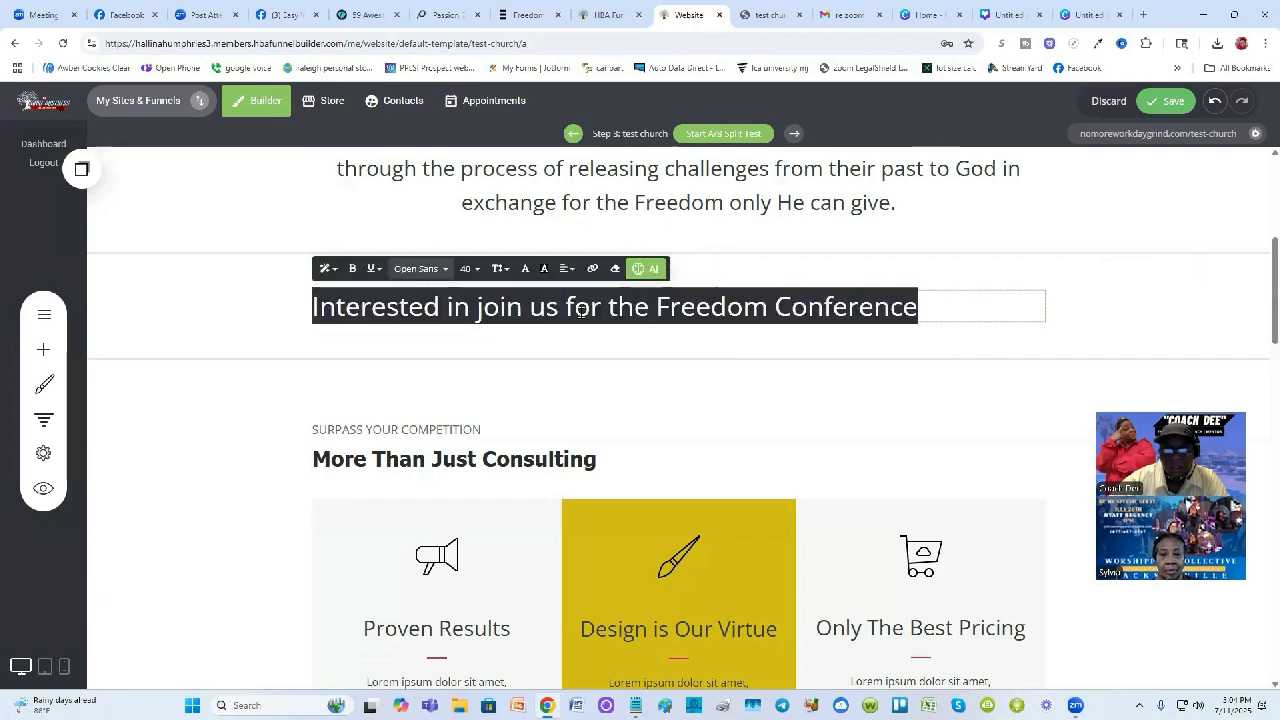
left_click(566, 268)
left_click(590, 298)
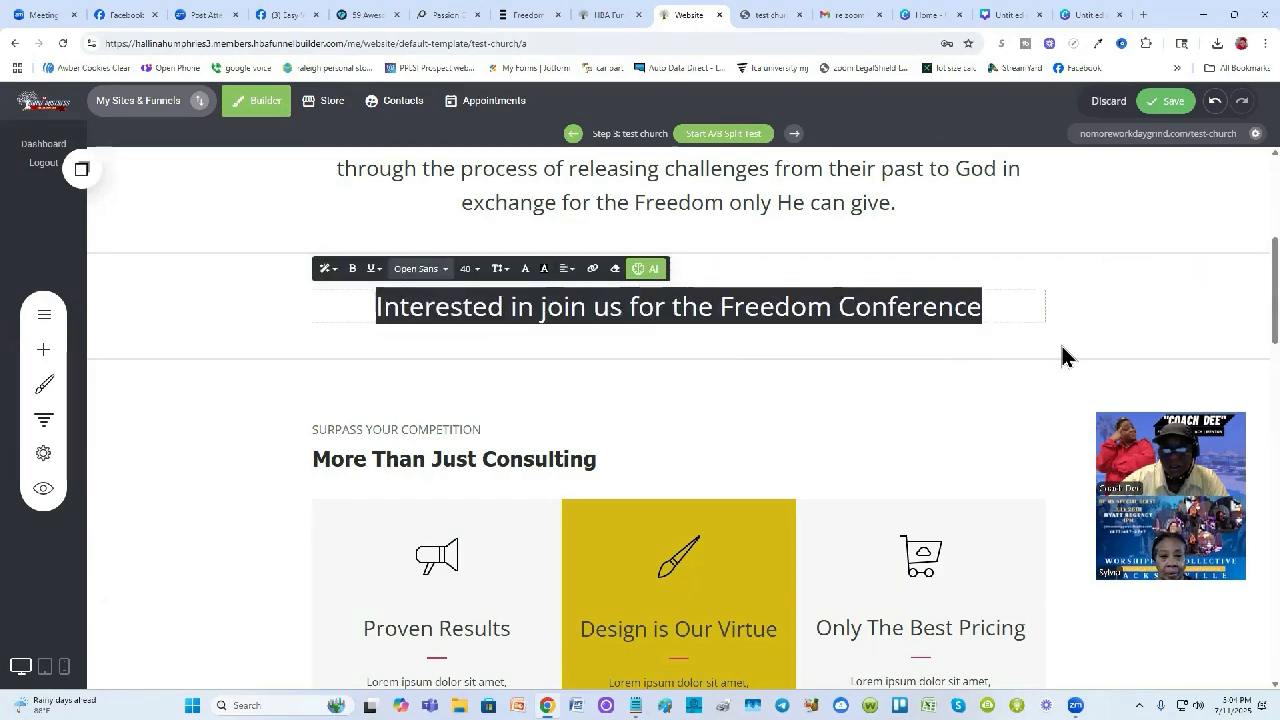
left_click(1122, 326)
double_click(831, 308)
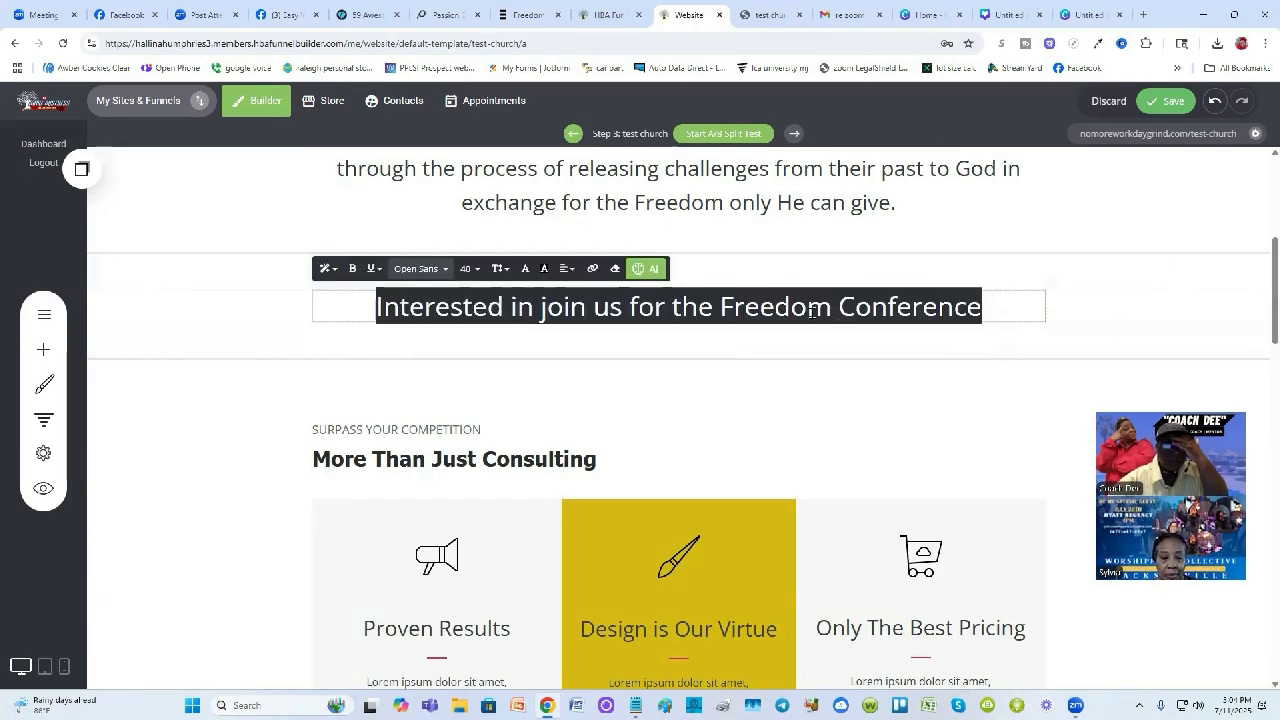
left_click(353, 270)
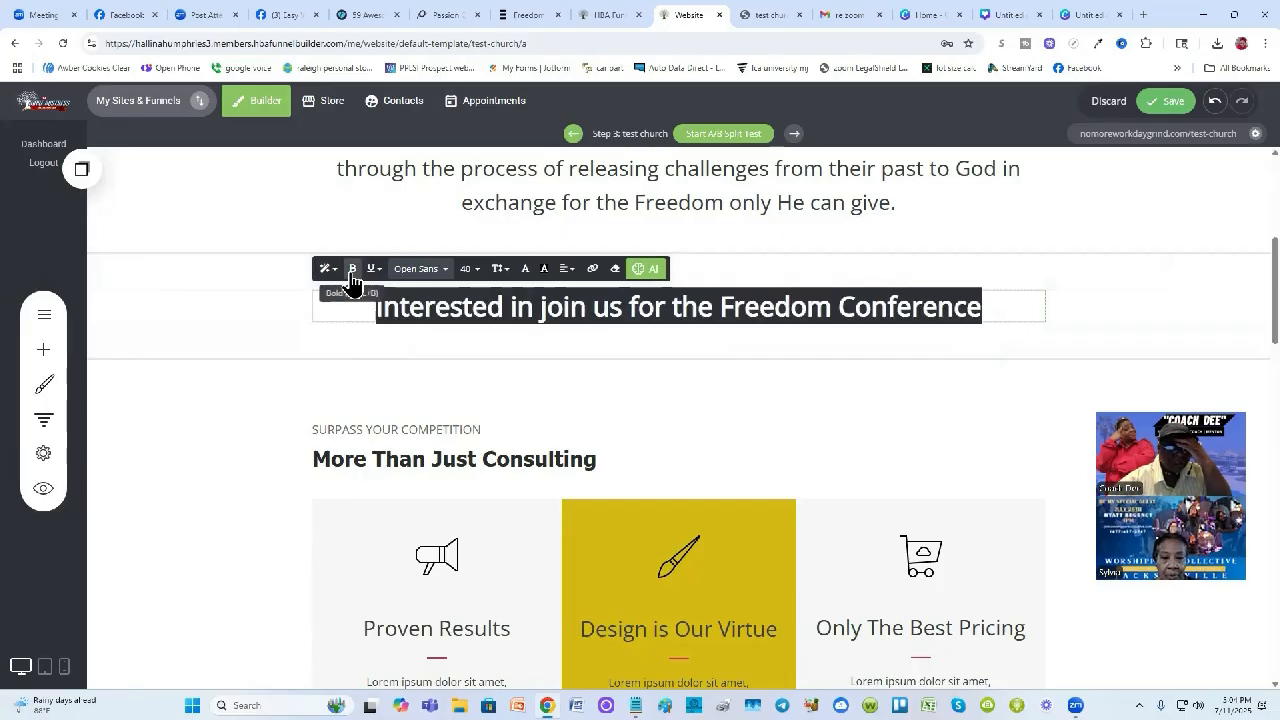
left_click(1123, 320)
Delete the slider with the "Closed" sign image from the yellow middle column under "More Than Just Consulting"
scroll(1063, 274, "up", 2)
scroll(1063, 274, "down", 3)
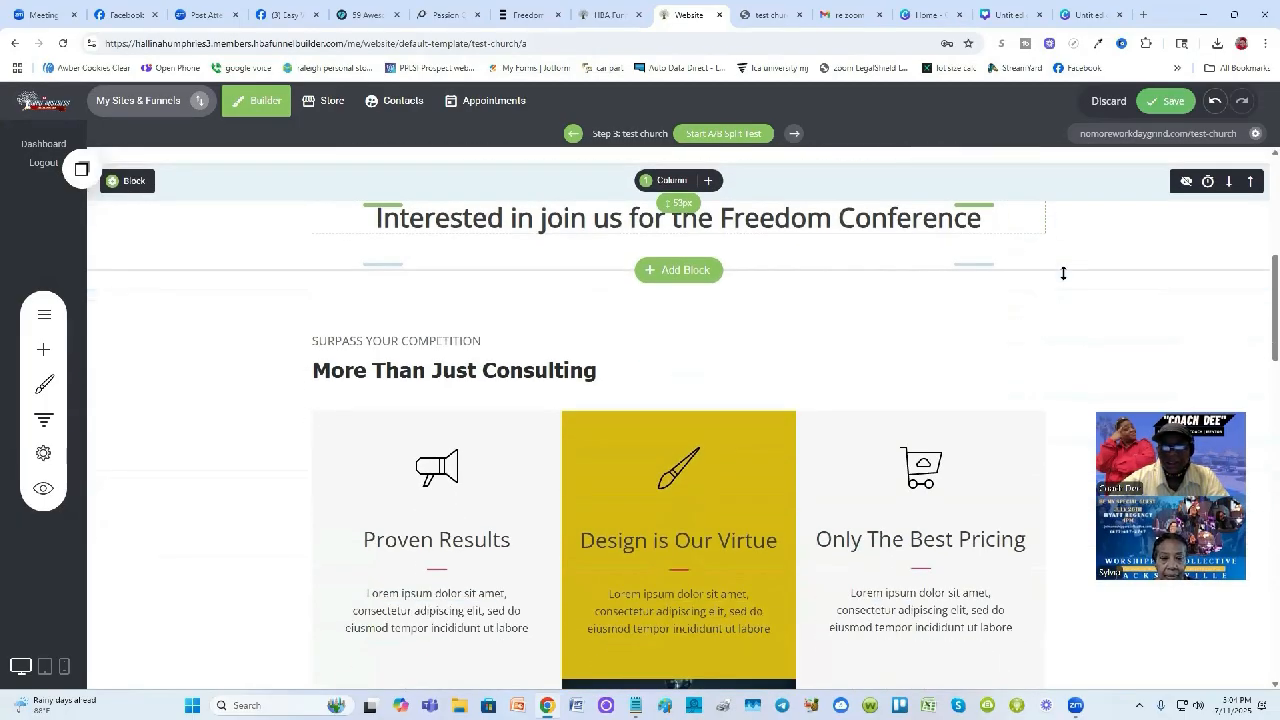
scroll(1063, 273, "down", 1)
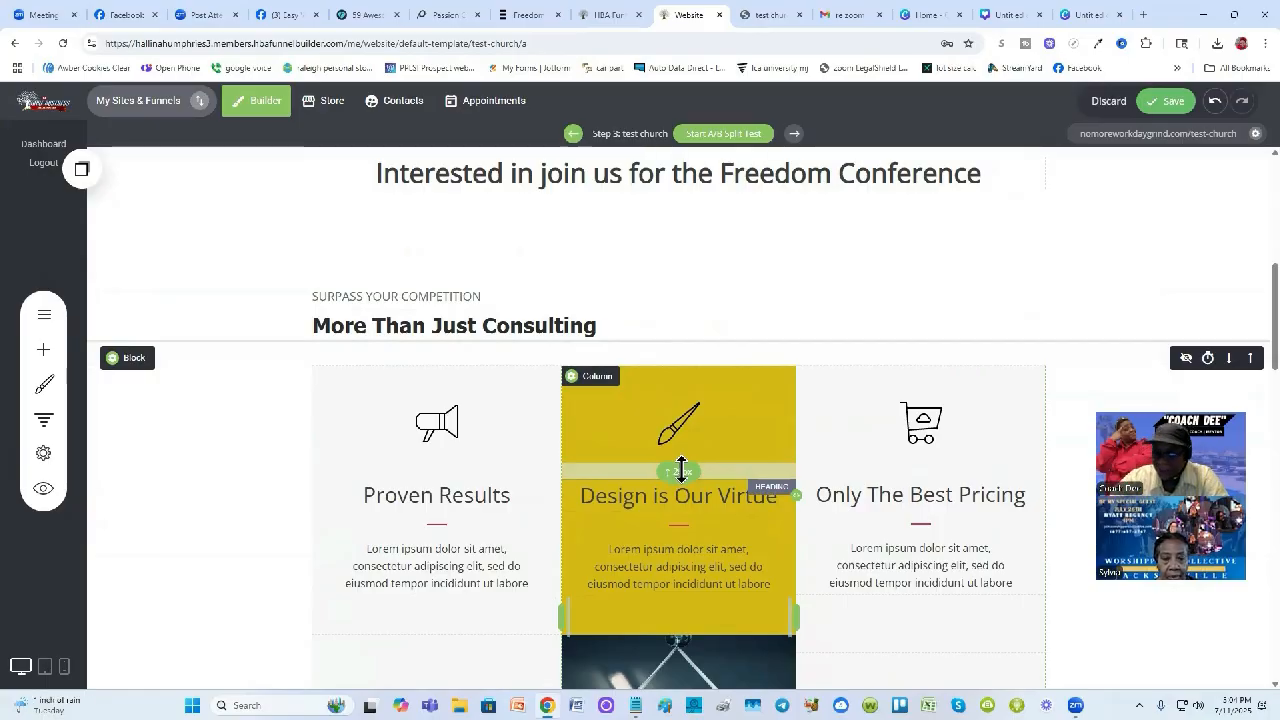
scroll(651, 468, "down", 1)
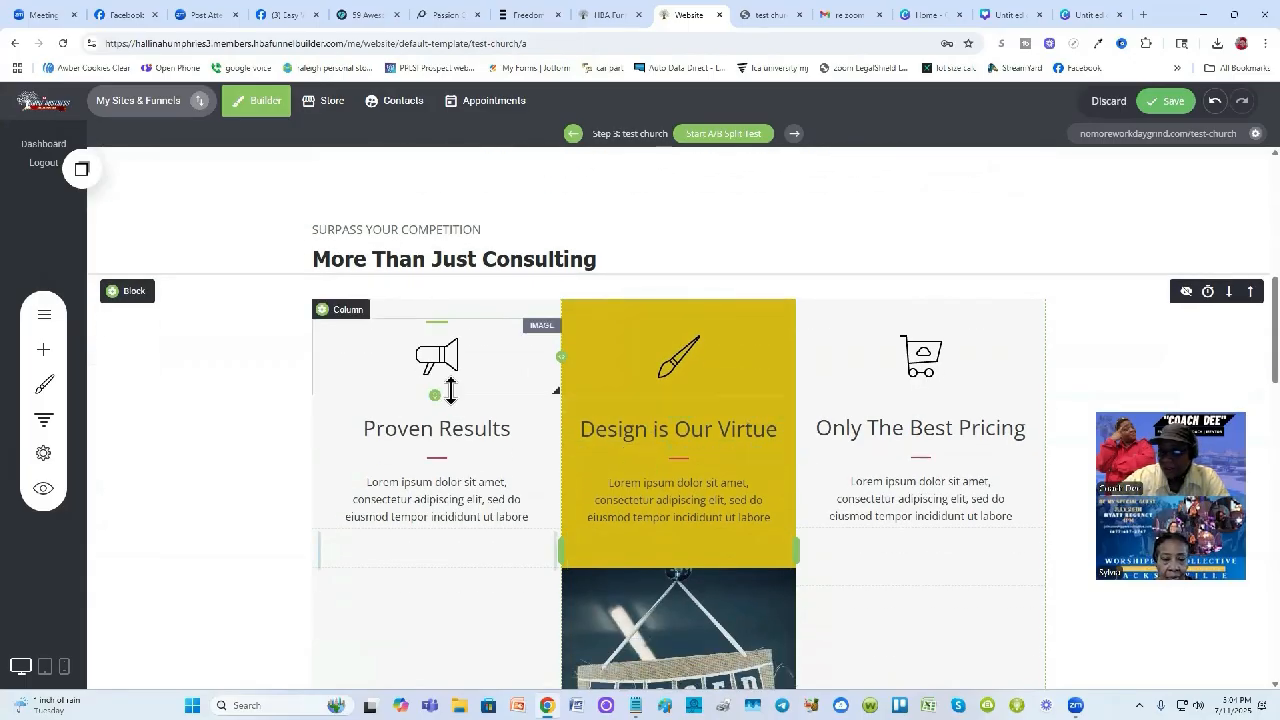
scroll(451, 391, "down", 1)
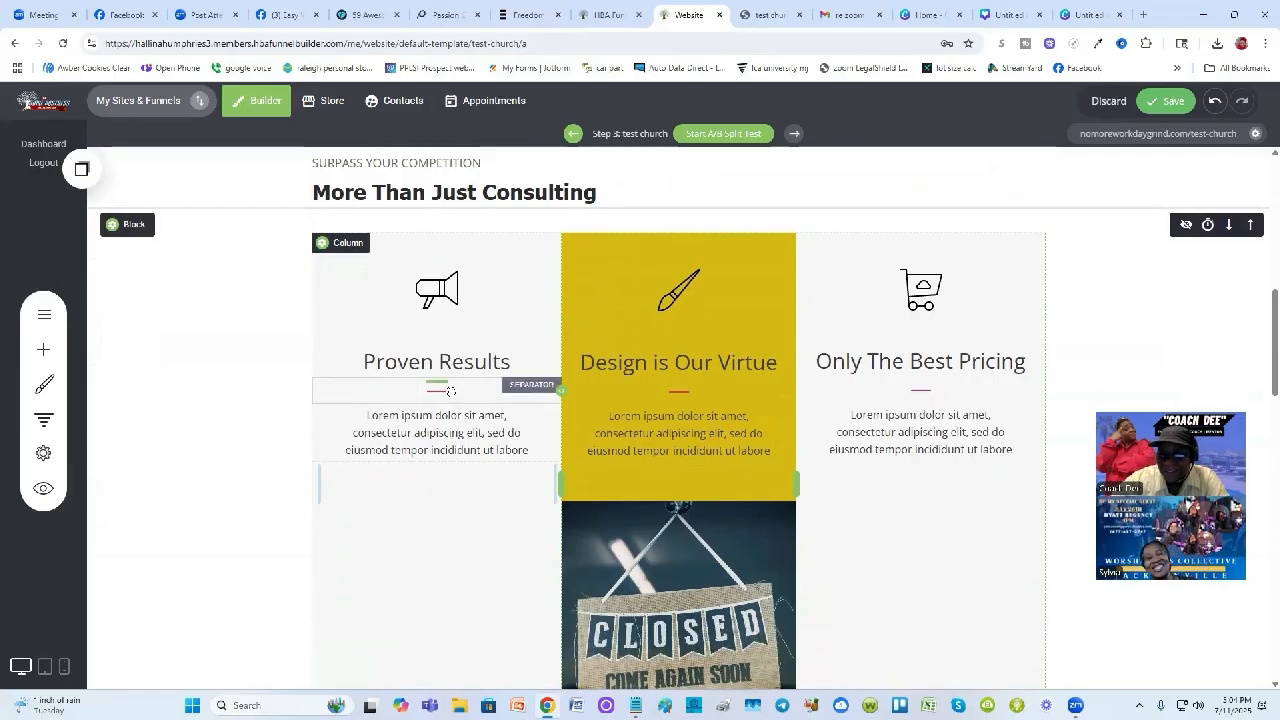
scroll(451, 391, "down", 1)
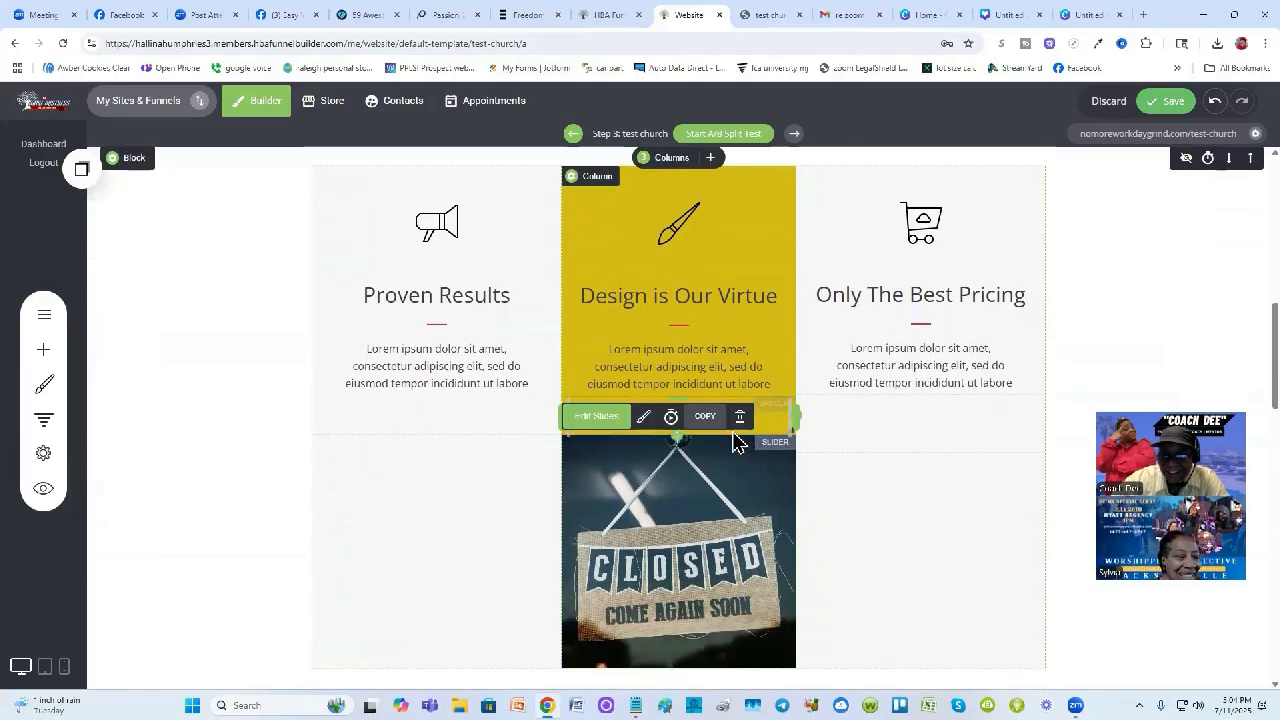
left_click(738, 420)
left_click(690, 372)
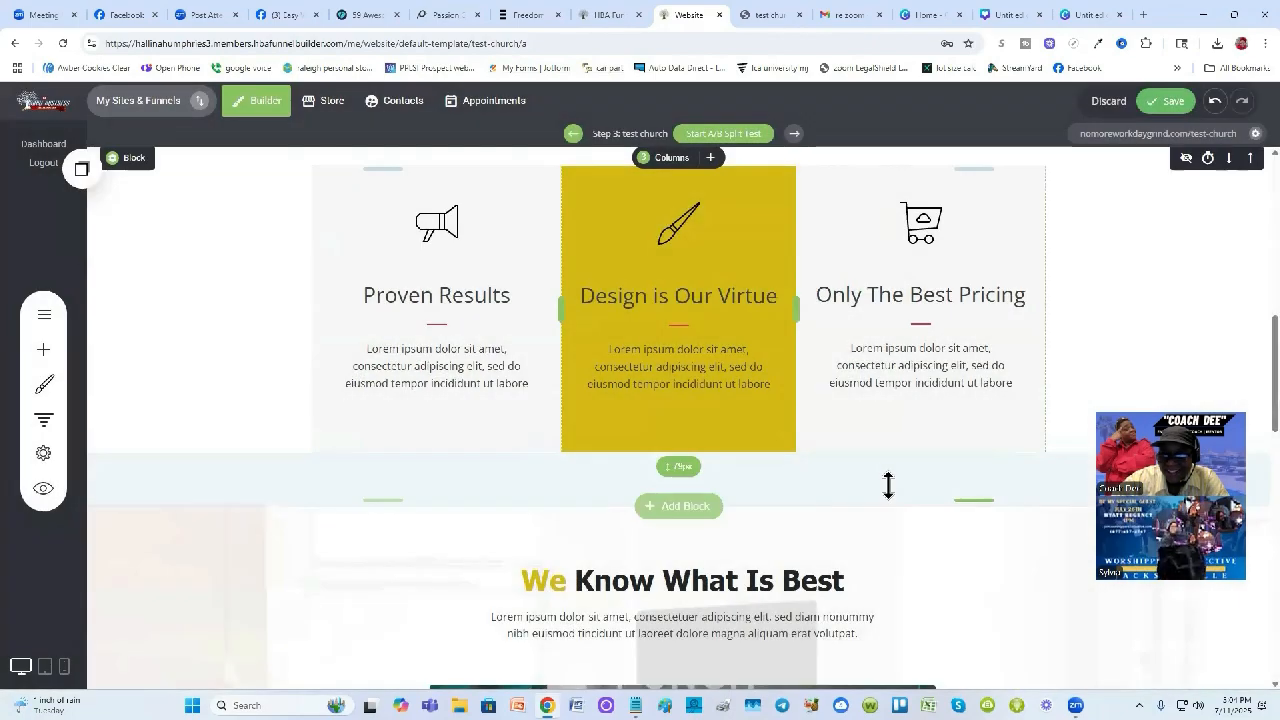
Replace the "Proven Results" heading in the first column with "unique proposition #1"
scroll(888, 485, "up", 1)
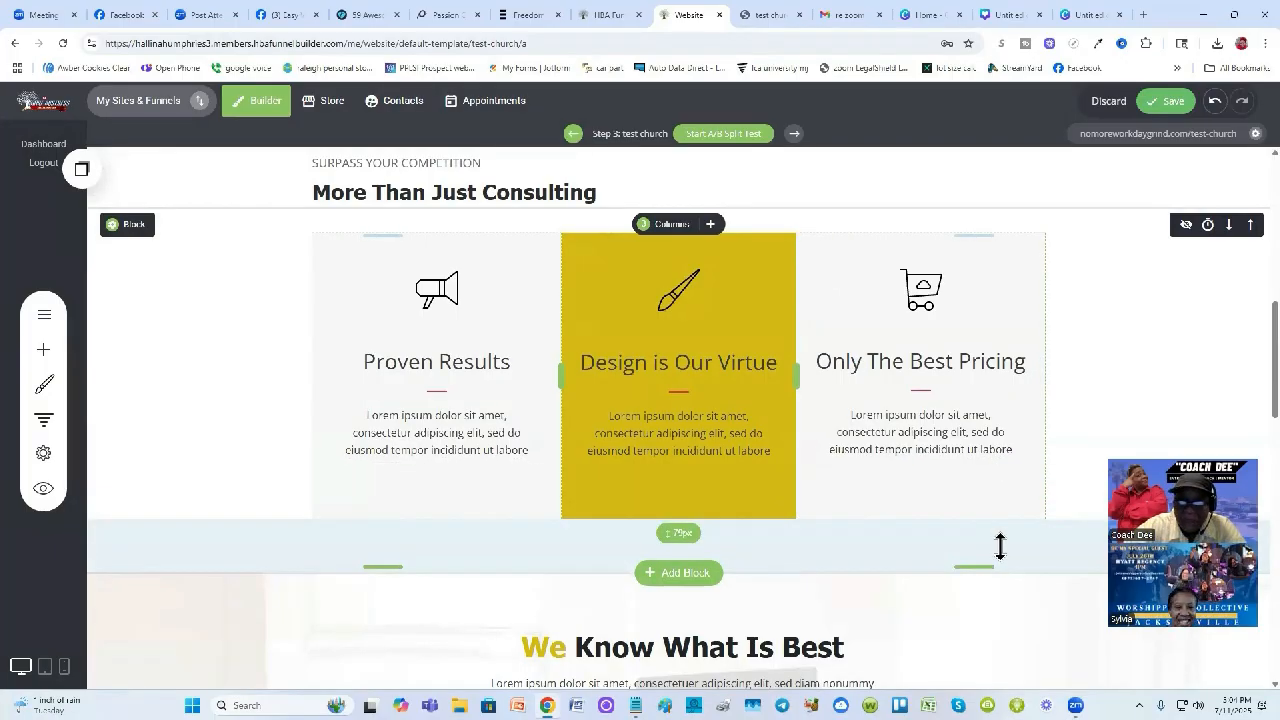
scroll(1000, 546, "up", 1)
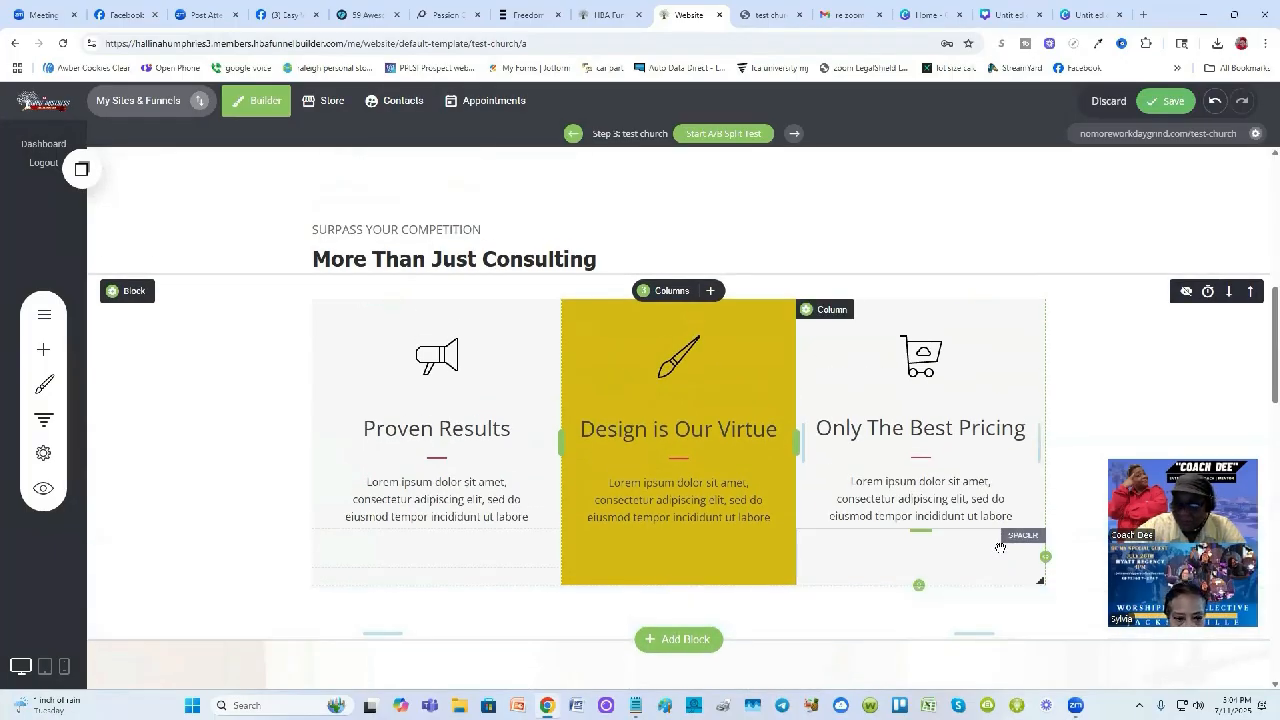
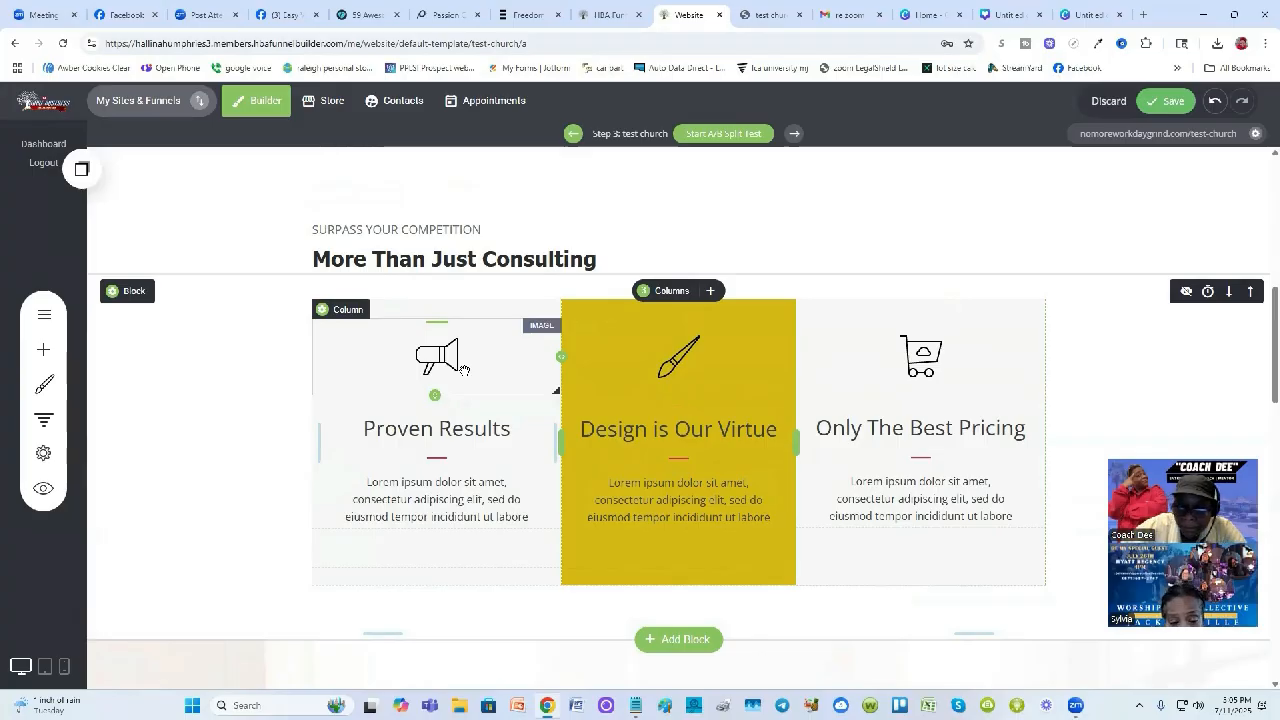
left_click(437, 430)
triple_click(437, 430)
type("uniquye")
key("BackSpace")
key("BackSpace")
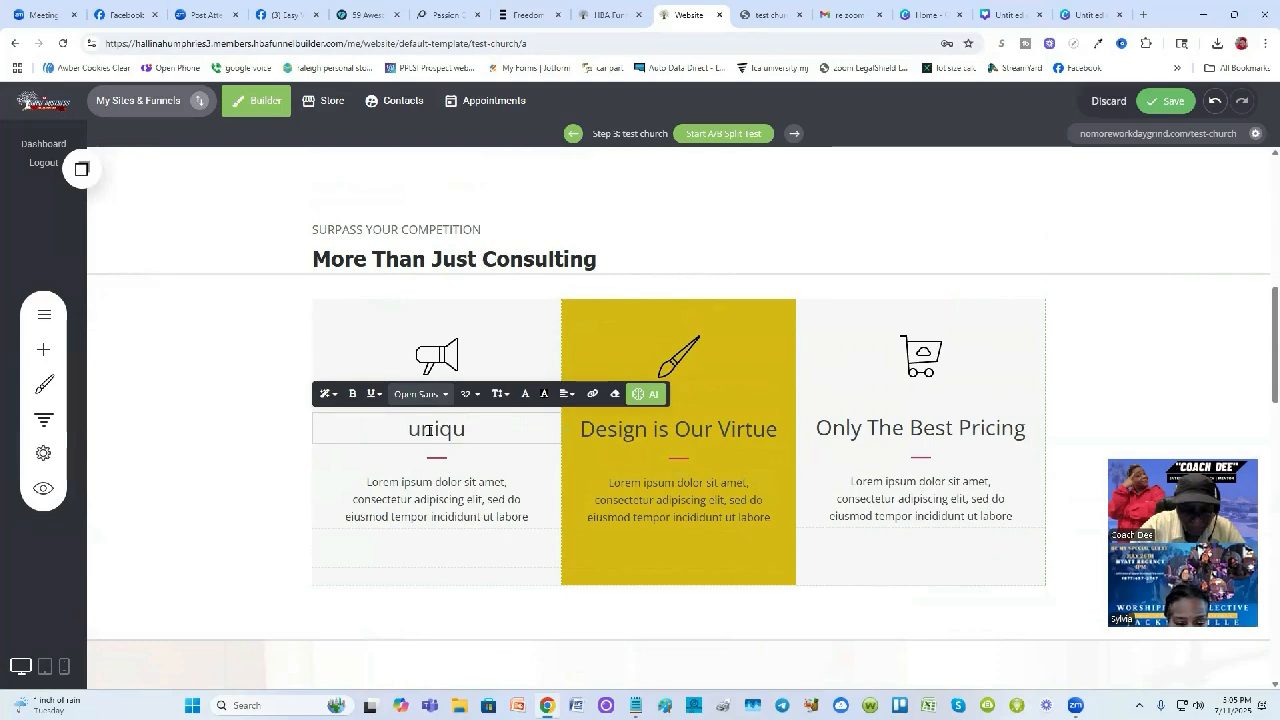
type("e proposition")
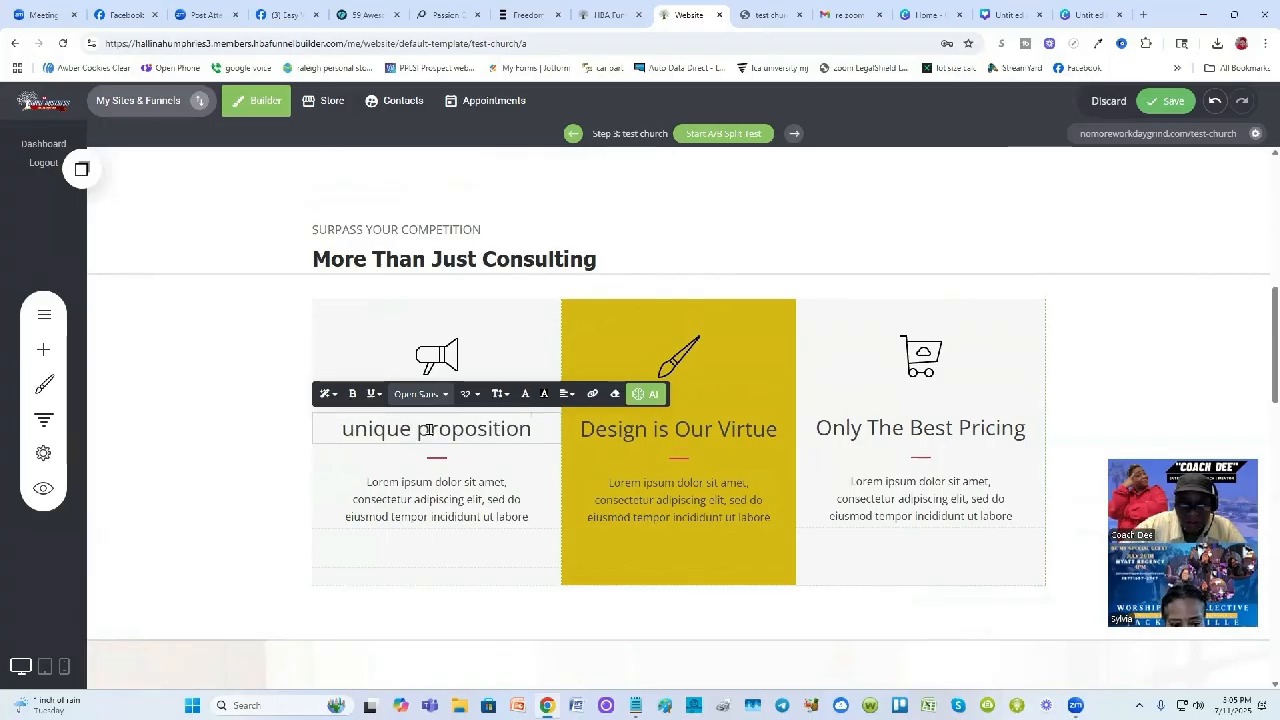
left_click(419, 395)
triple_click(395, 432)
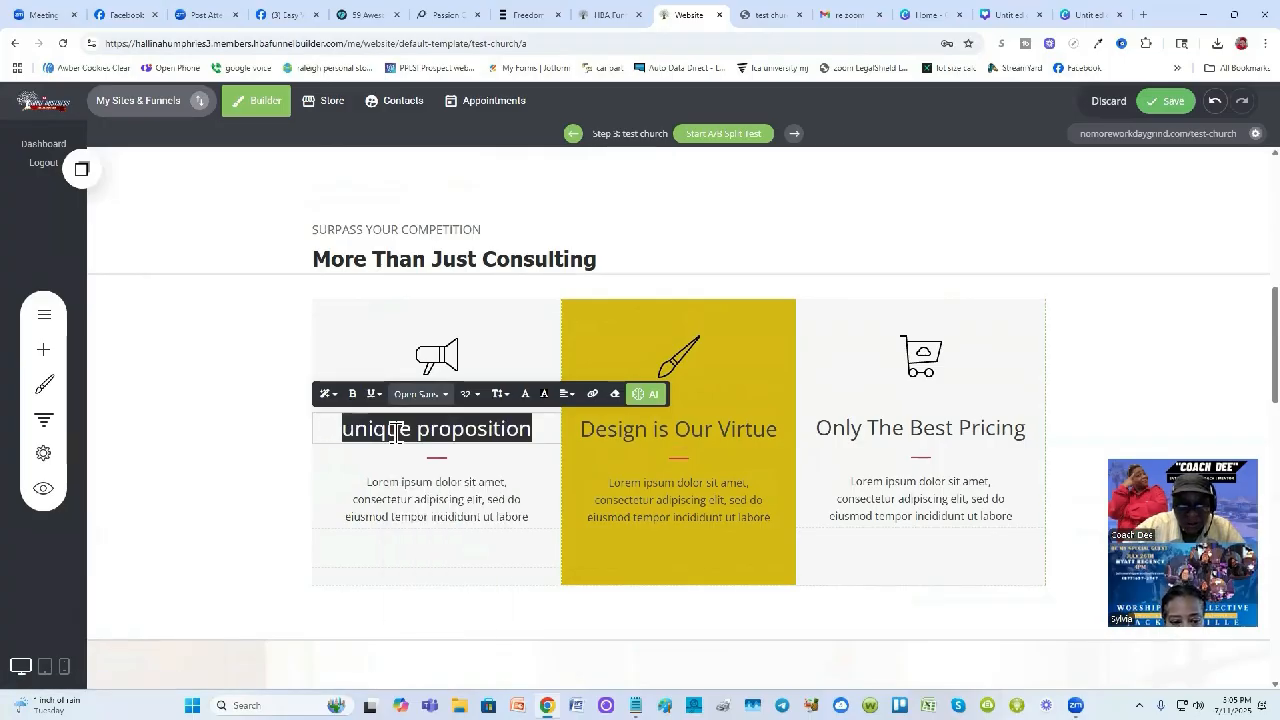
right_click(397, 434)
left_click(544, 428)
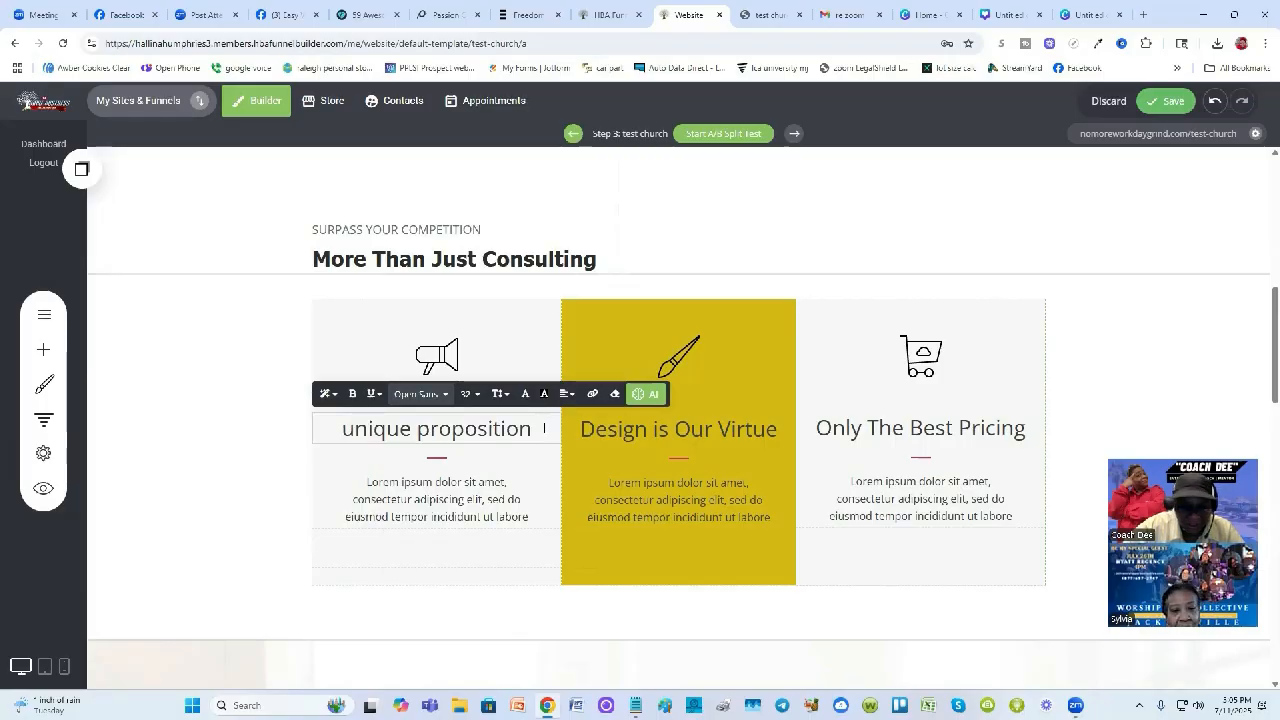
type("#1")
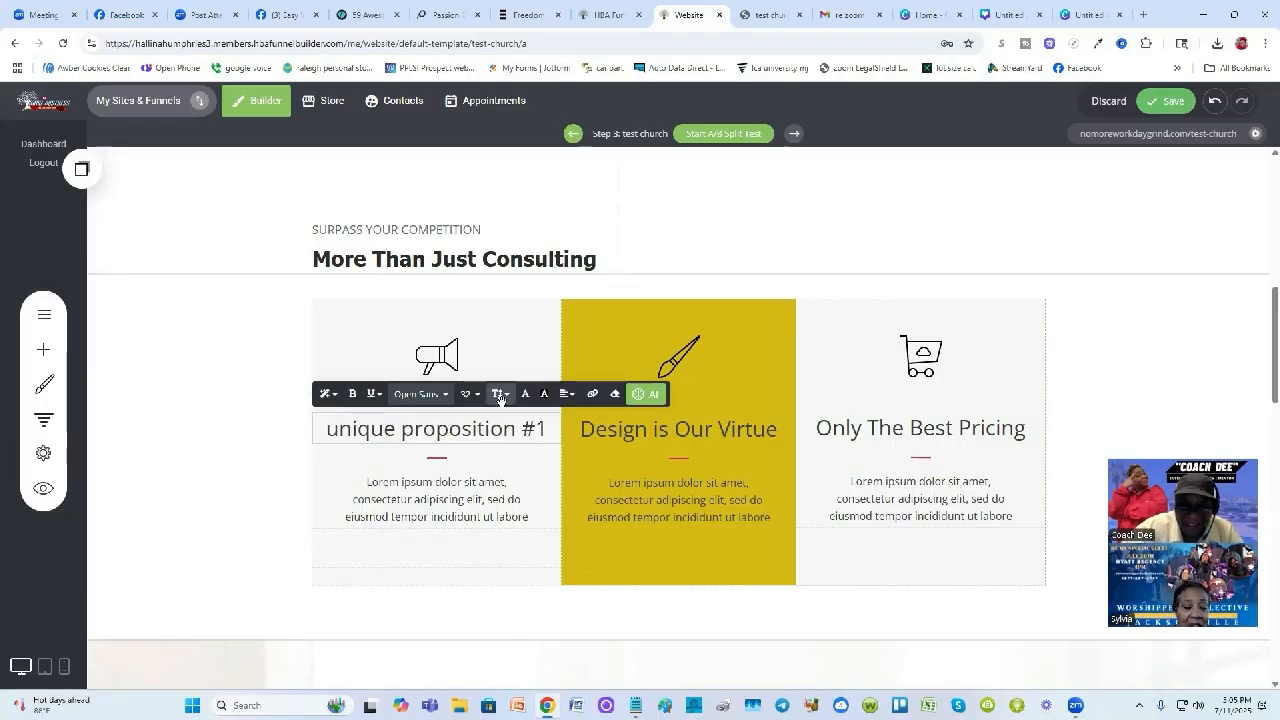
Copy the first column's heading text, and replace that heading with "authentic worshop"
triple_click(464, 427)
right_click(463, 428)
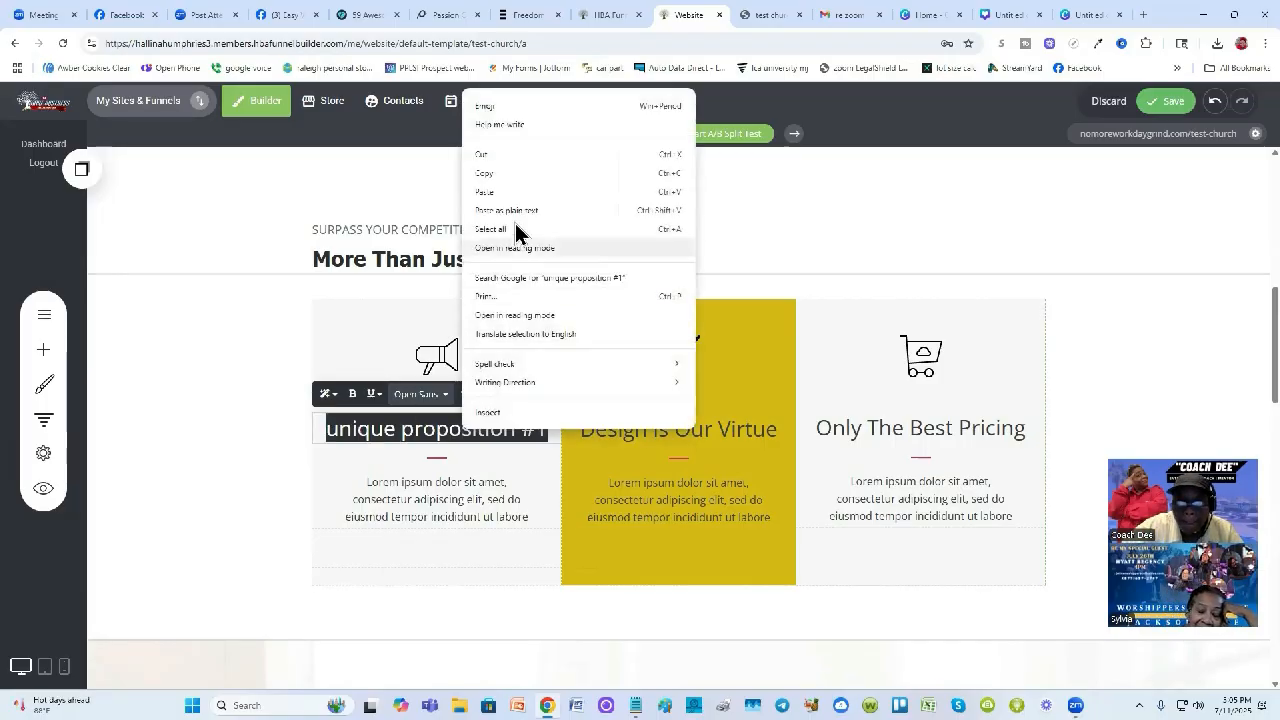
left_click(508, 176)
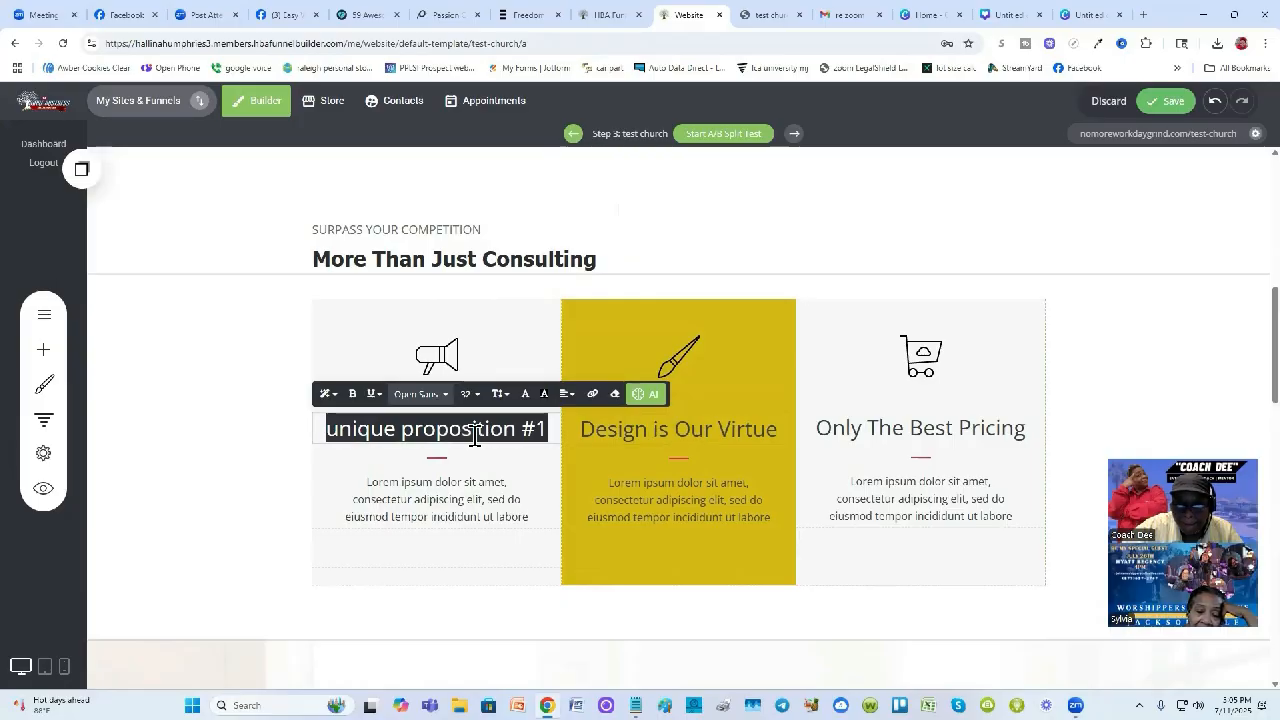
type("authenti")
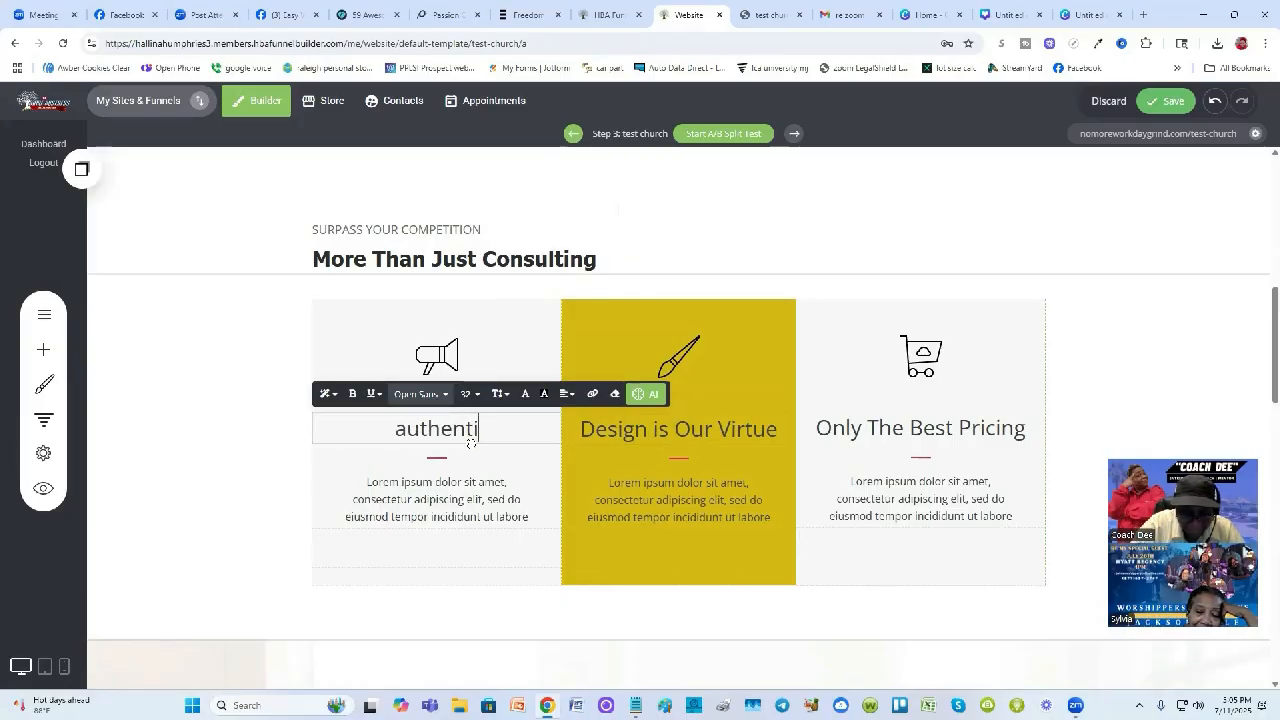
type("c worshop")
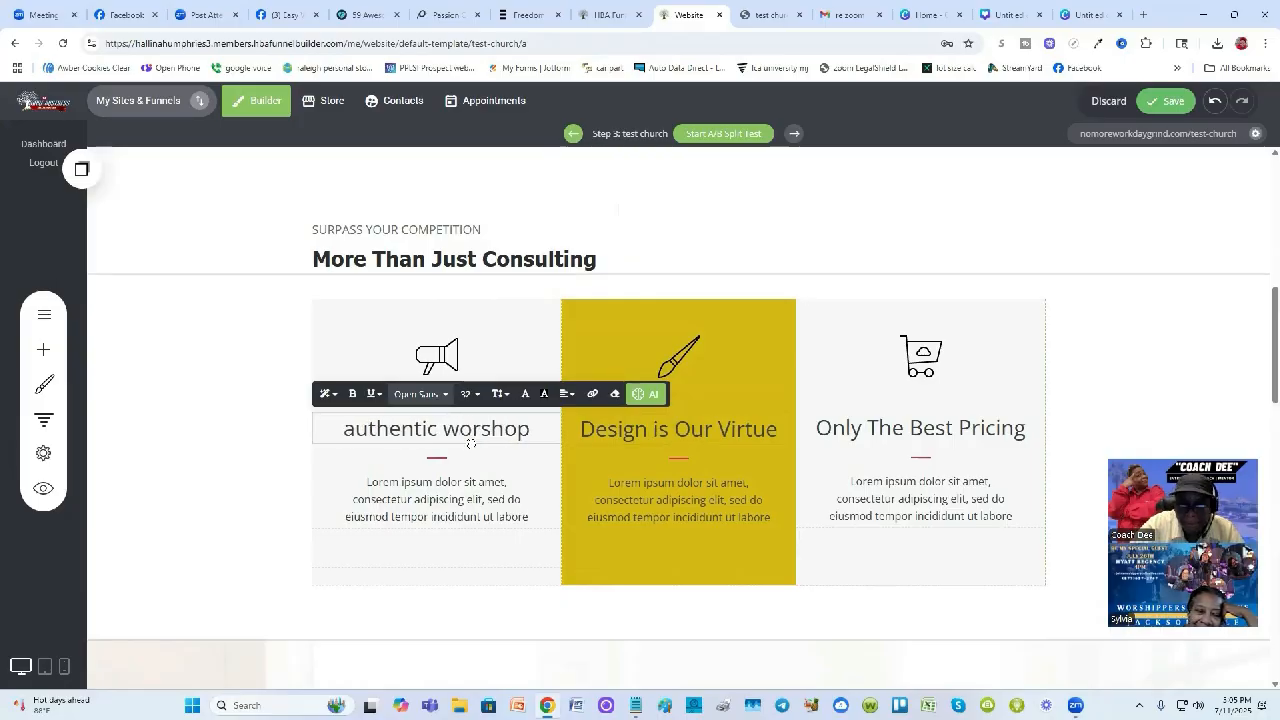
Replace the "Design is Our Virtue" heading in the yellow middle column with "unity"
left_click(671, 432)
double_click(671, 432)
type("u")
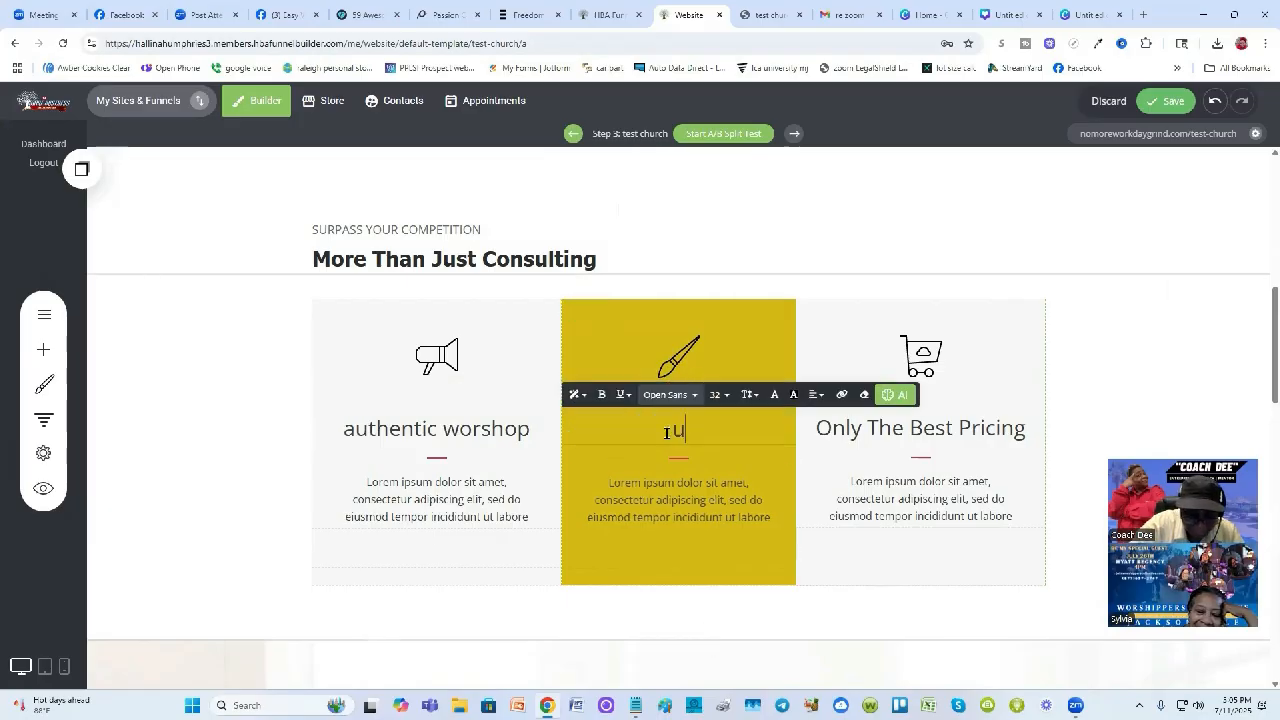
type("nity")
Replace the "Only The Best Pricing" heading in the third column with "Virtuous fellowshiop"
left_click(930, 437)
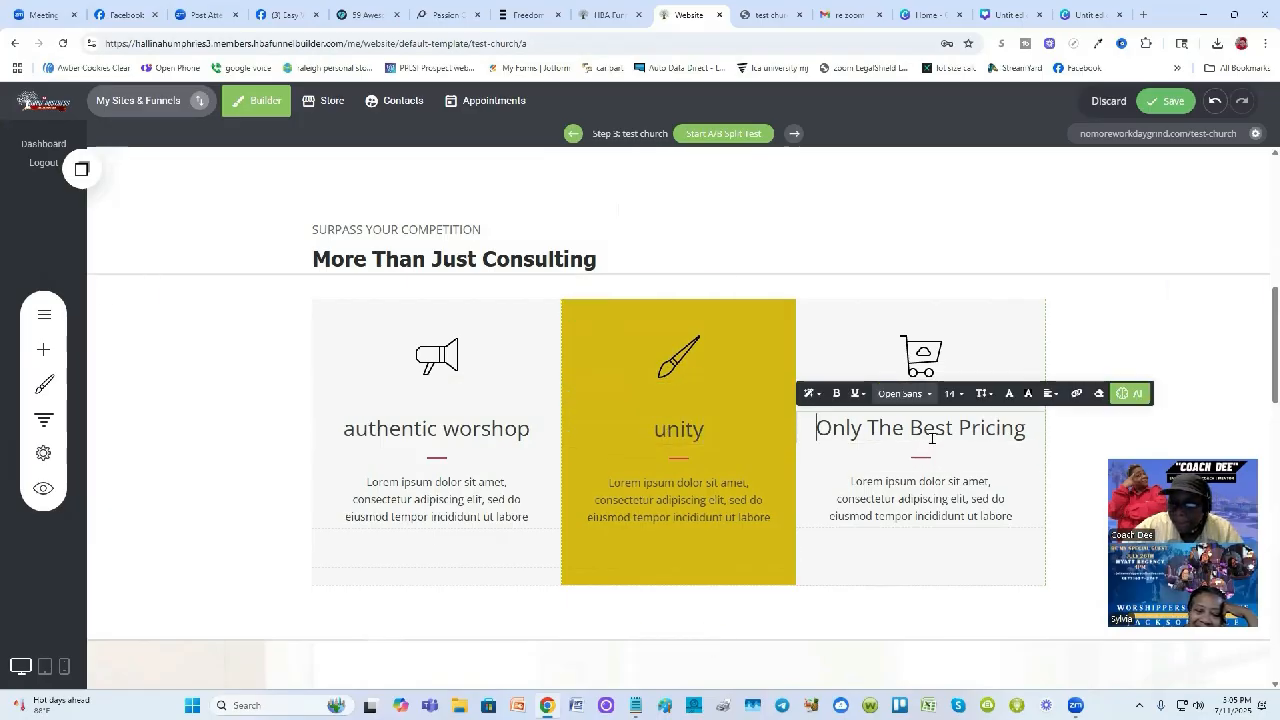
double_click(930, 437)
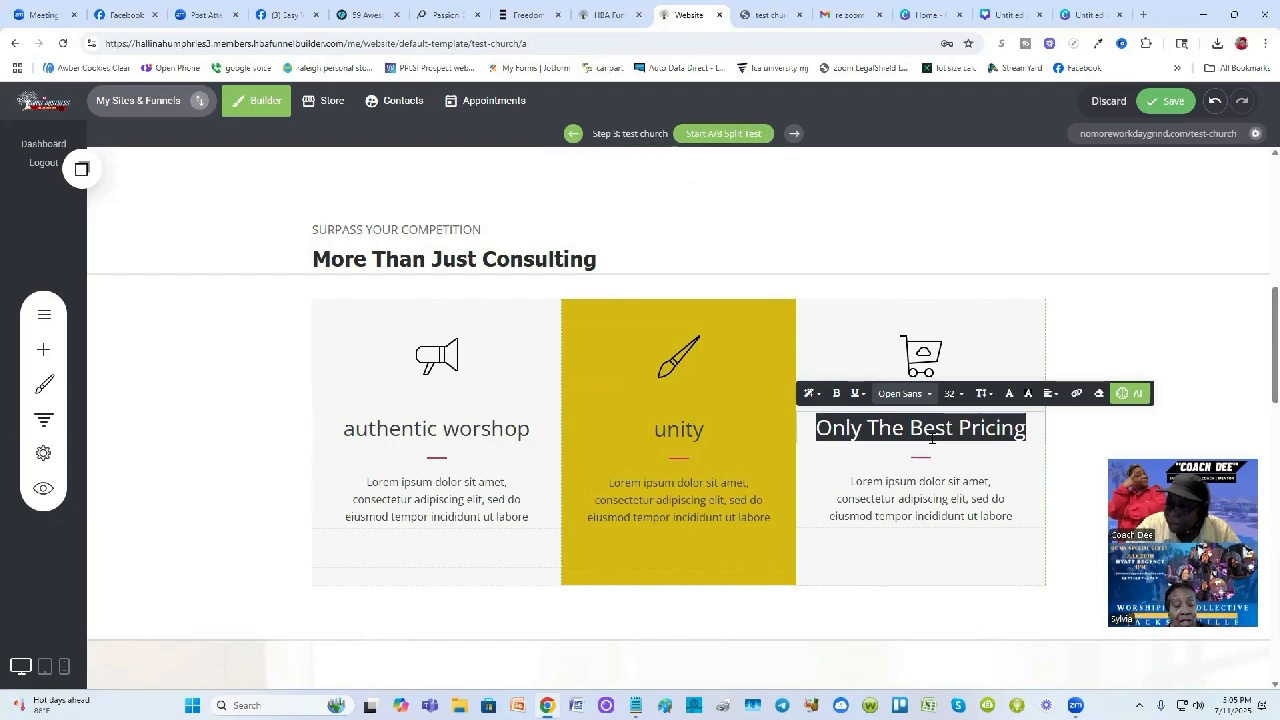
type("Virtuous")
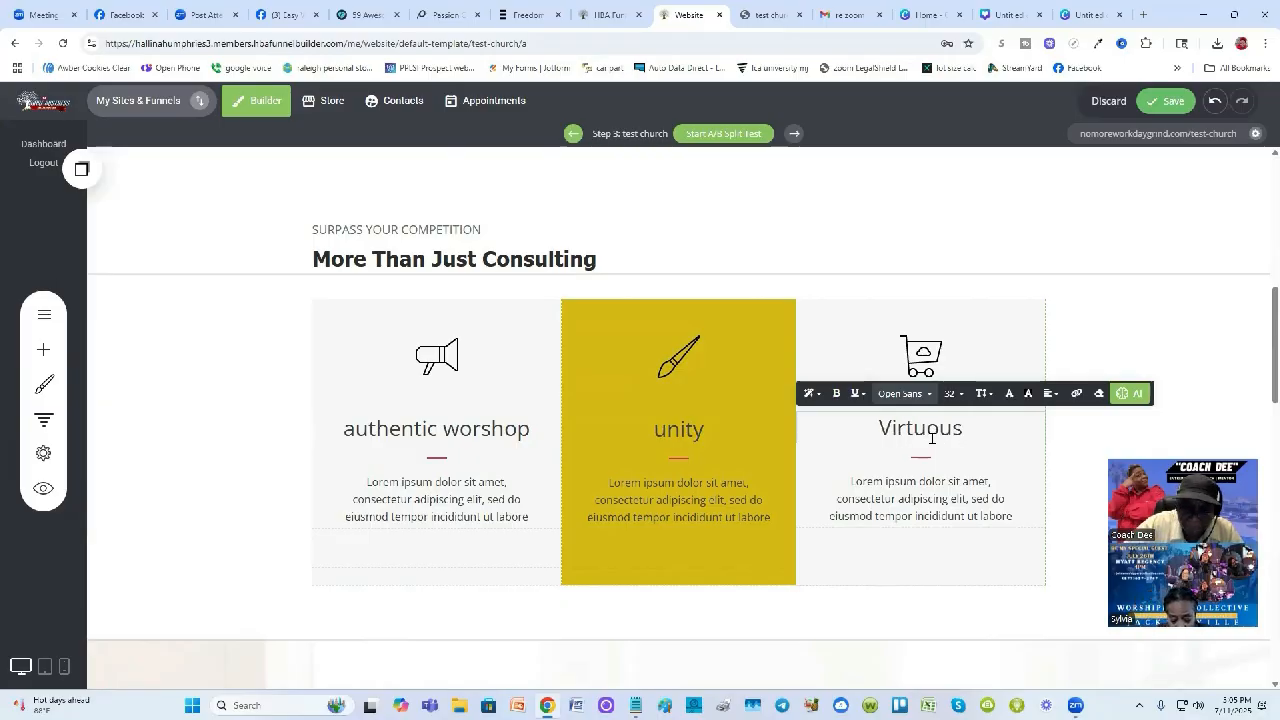
type(" fe")
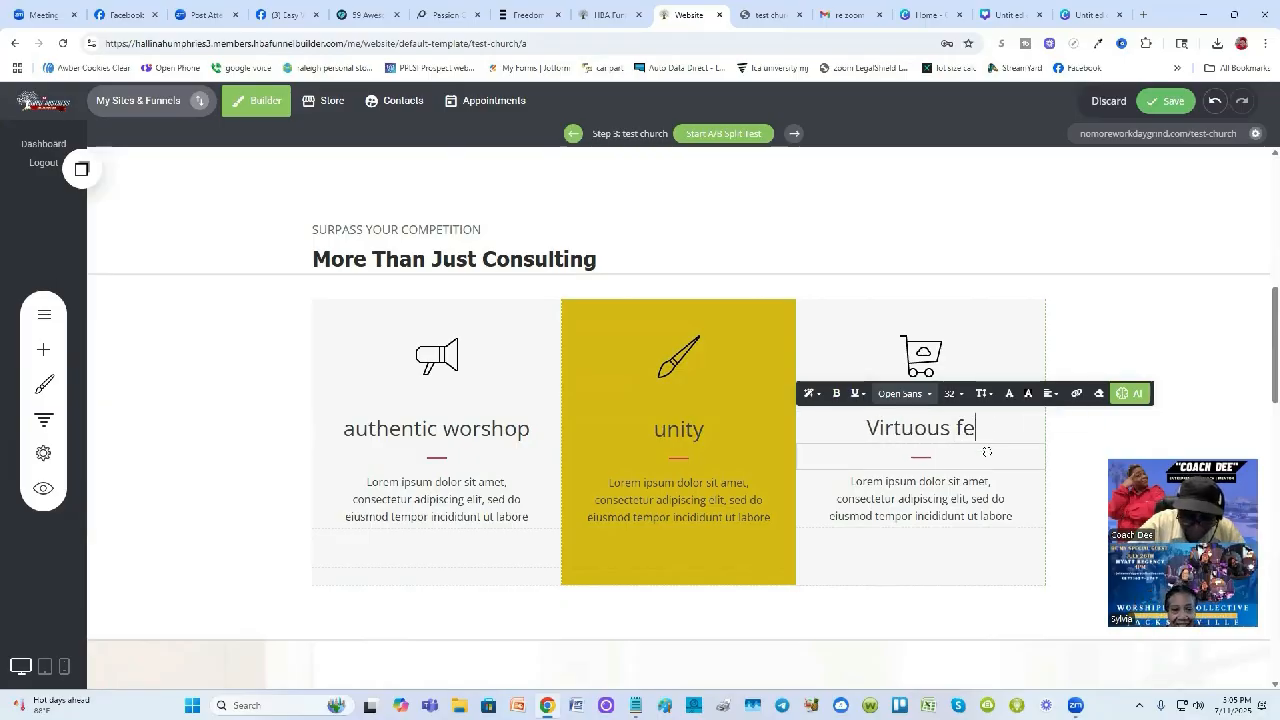
type("llowshio=")
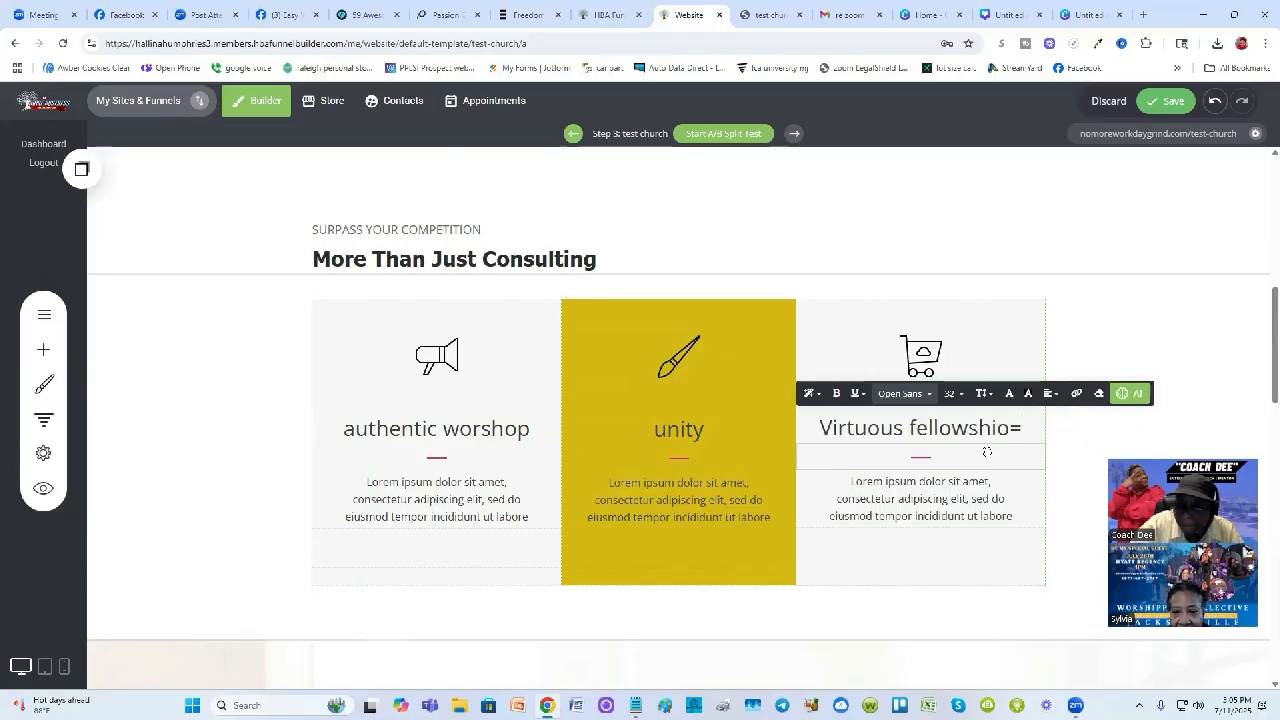
key("BackSpace")
type("p")
left_click(1146, 340)
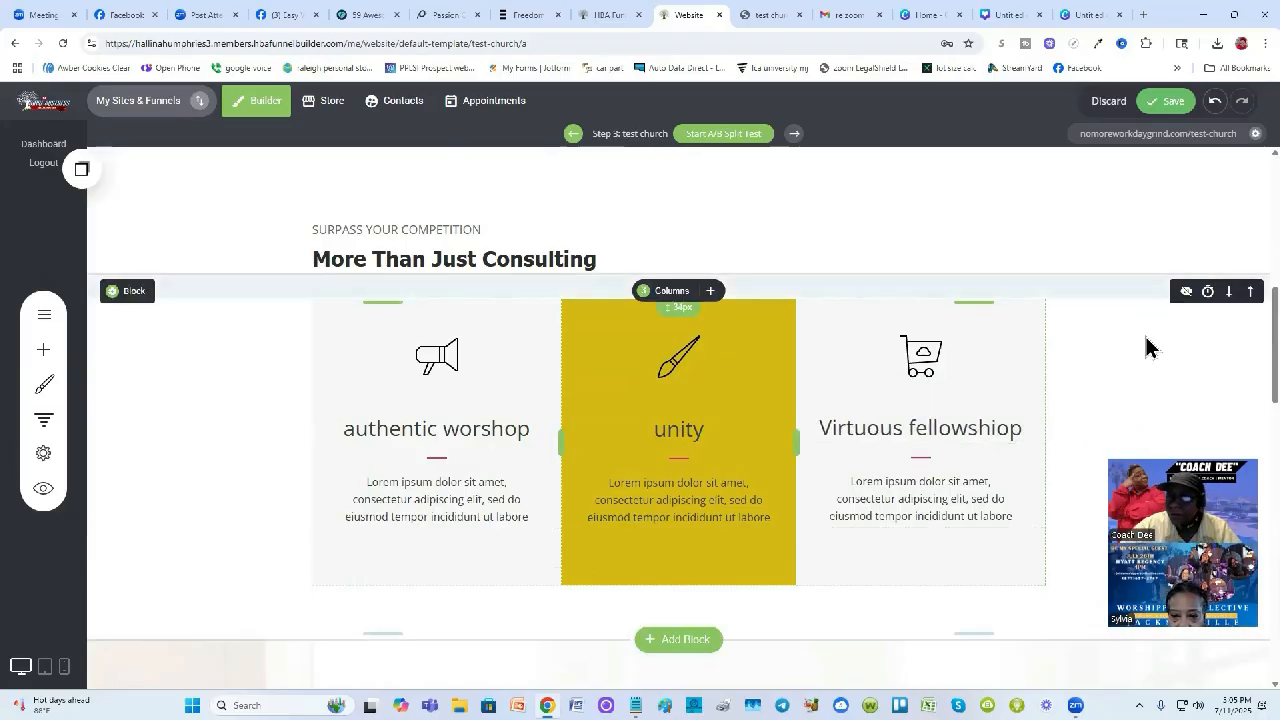
Review the three-column section with its new headings and the "We Know What Is Best" video section below it
scroll(1043, 430, "down", 1)
scroll(1045, 429, "down", 2)
scroll(846, 394, "up", 3)
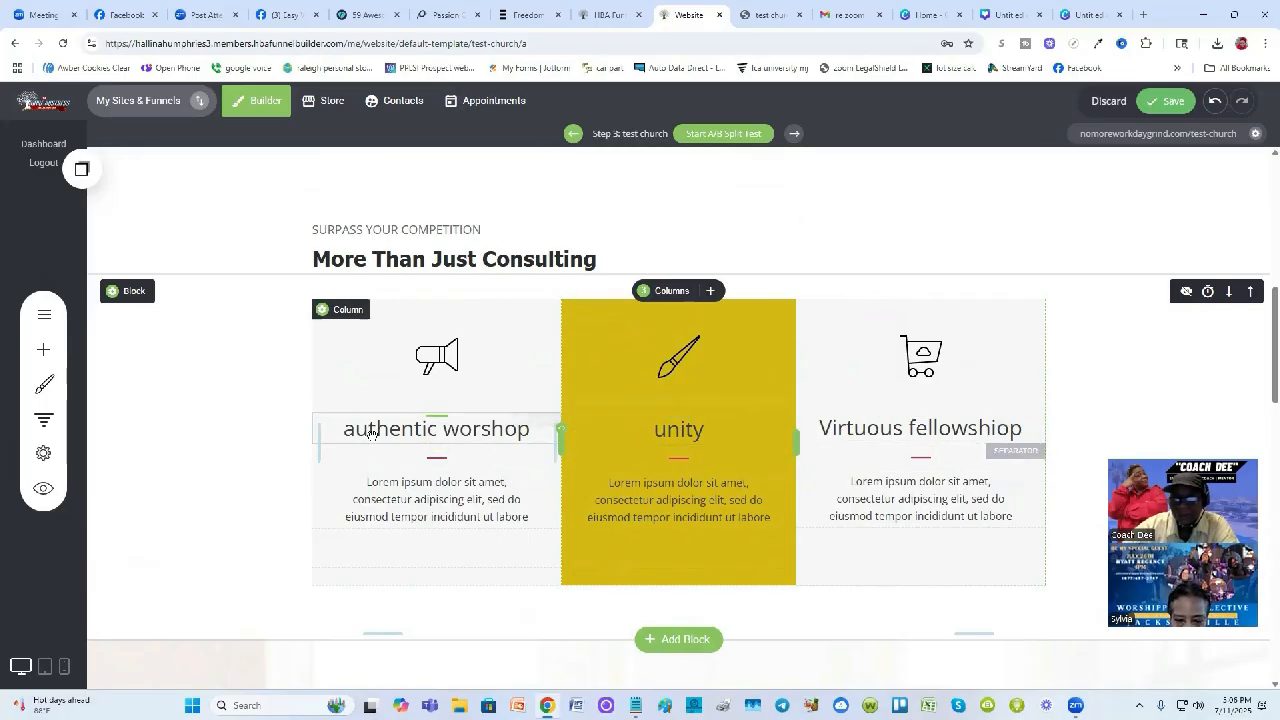
scroll(425, 449, "down", 1)
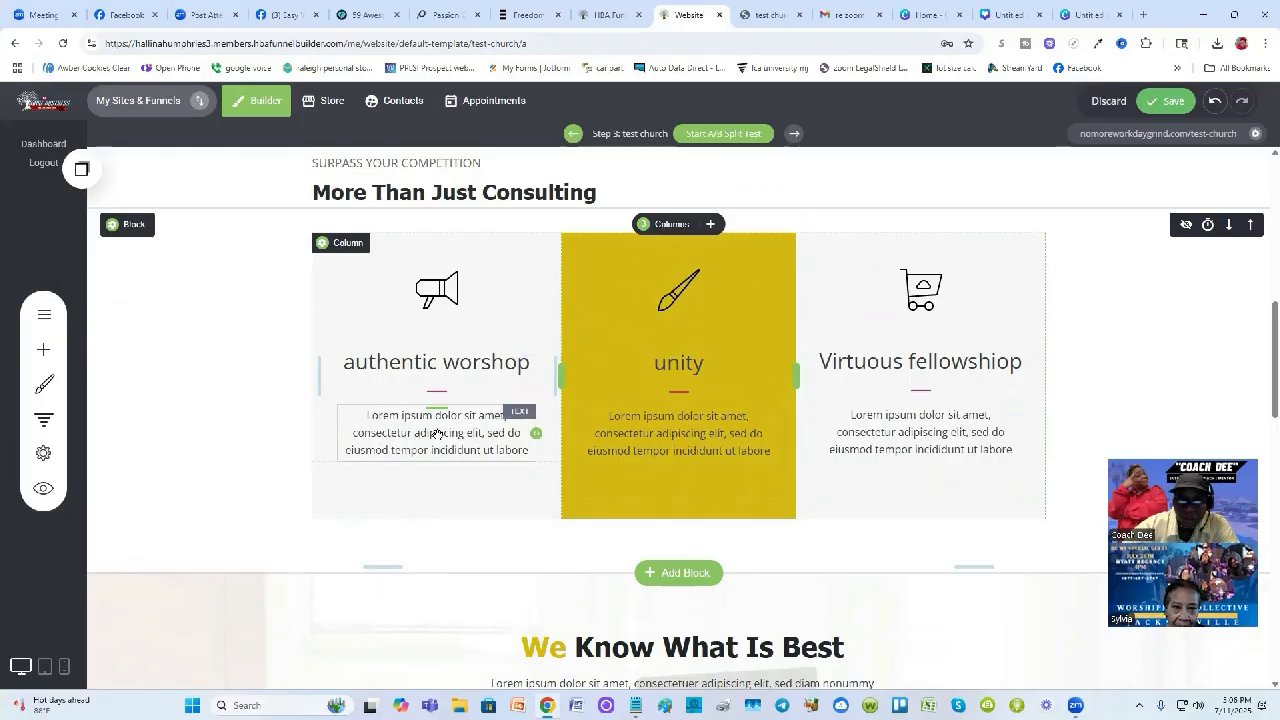
scroll(437, 432, "down", 2)
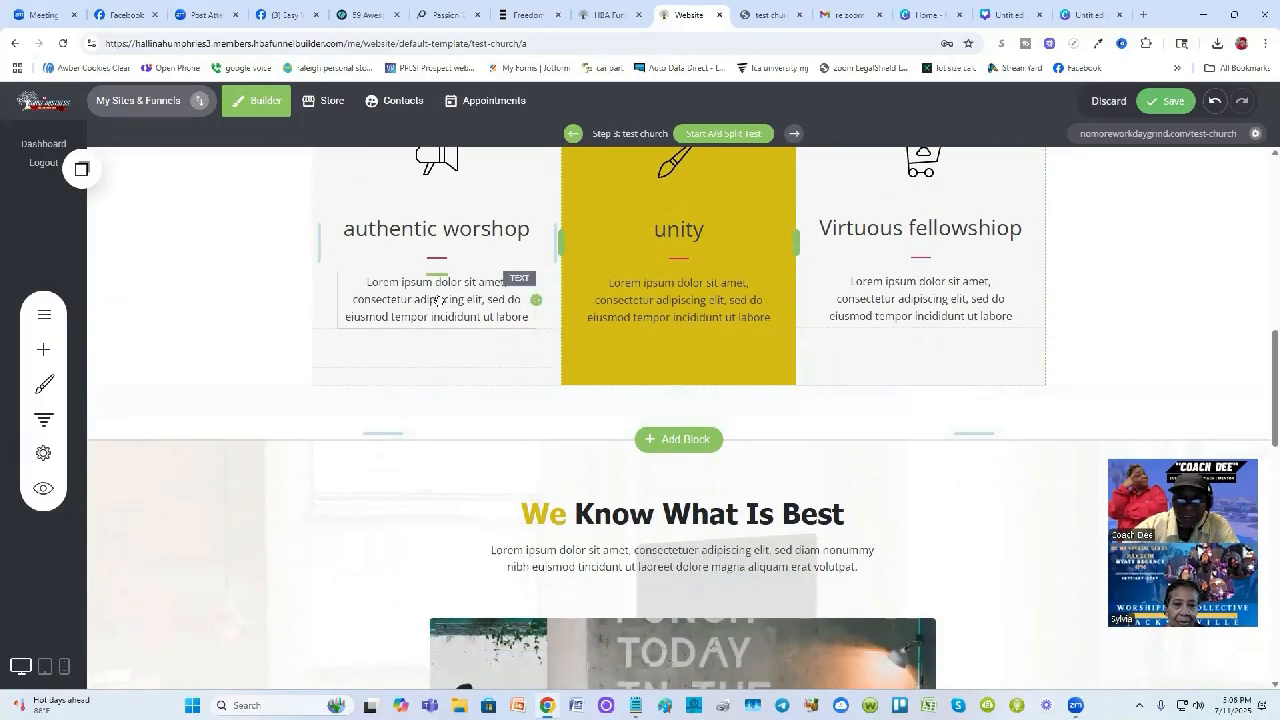
scroll(440, 312, "down", 2)
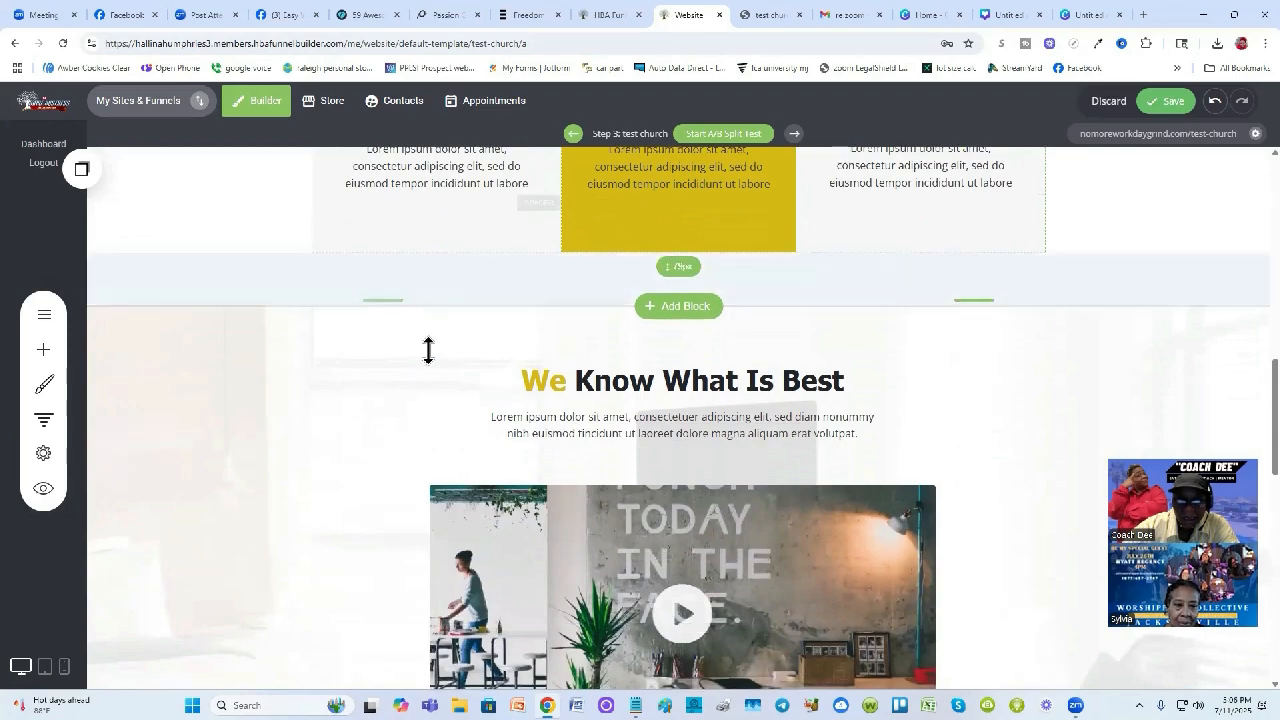
scroll(674, 391, "up", 5)
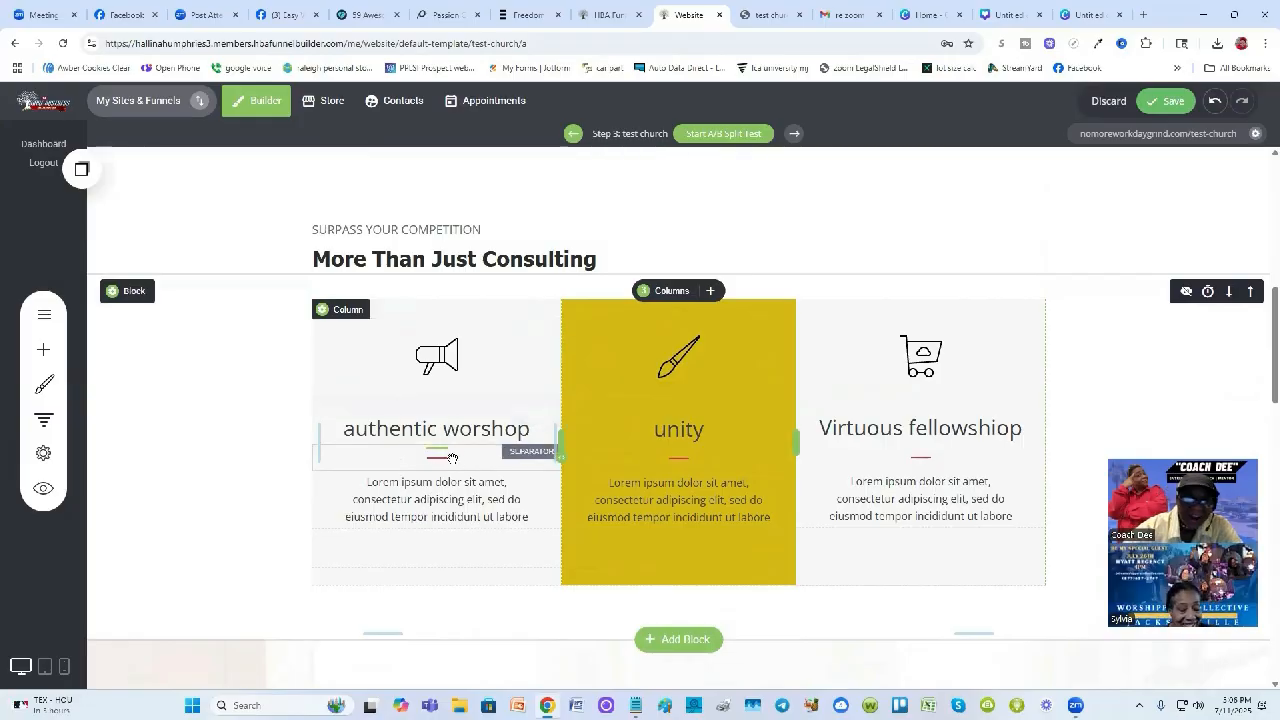
scroll(421, 458, "up", 1)
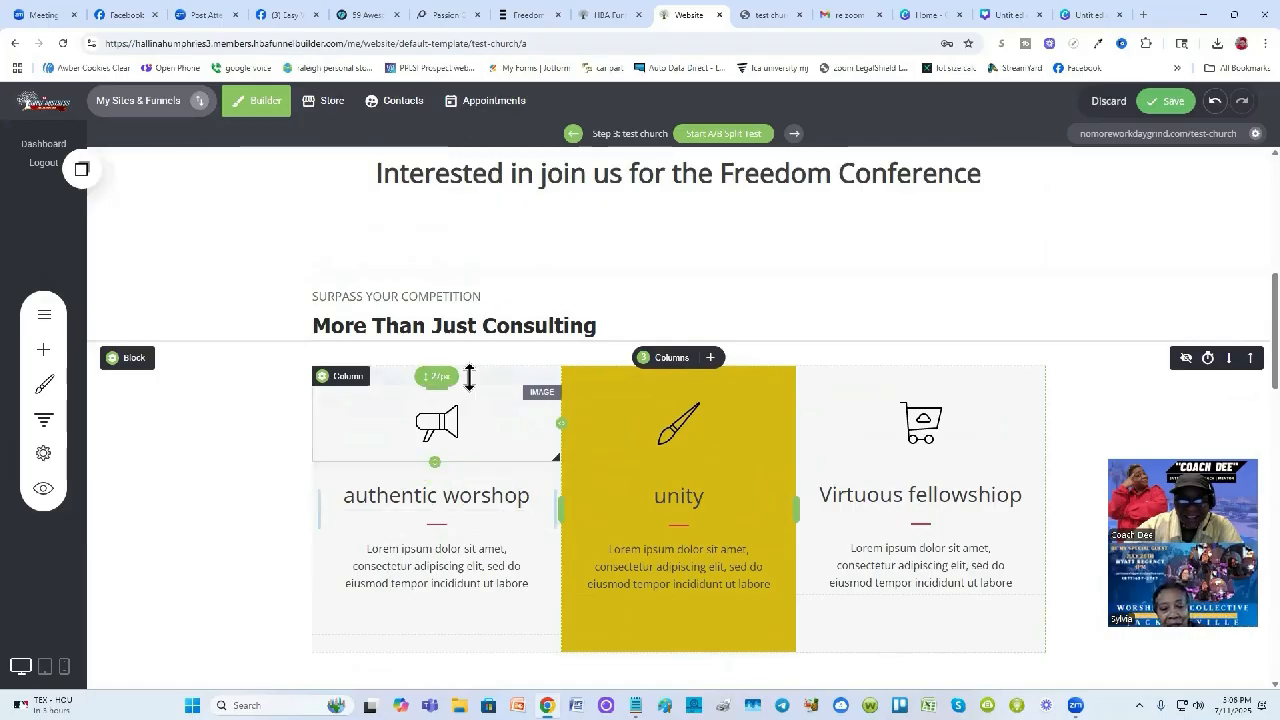
Delete the "Surpass Your Competition / More Than Just Consulting" heading widget above the three columns and save the page
scroll(527, 487, "down", 1)
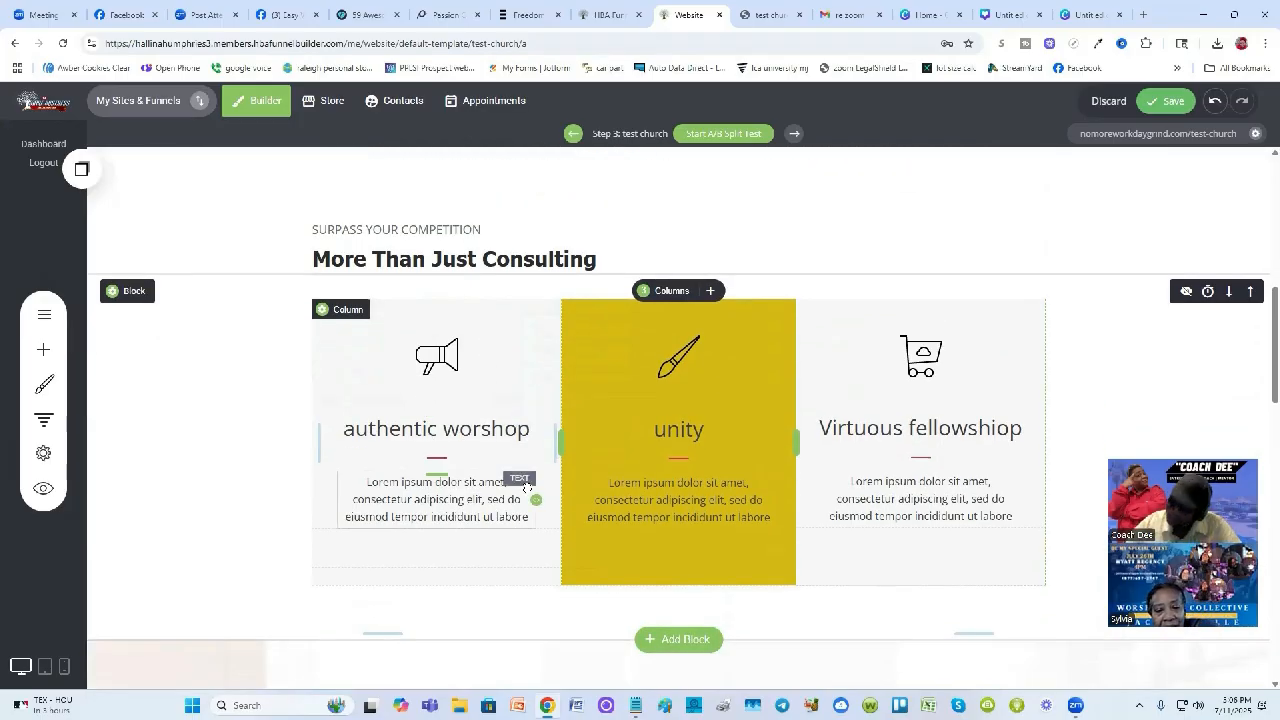
scroll(500, 430, "up", 2)
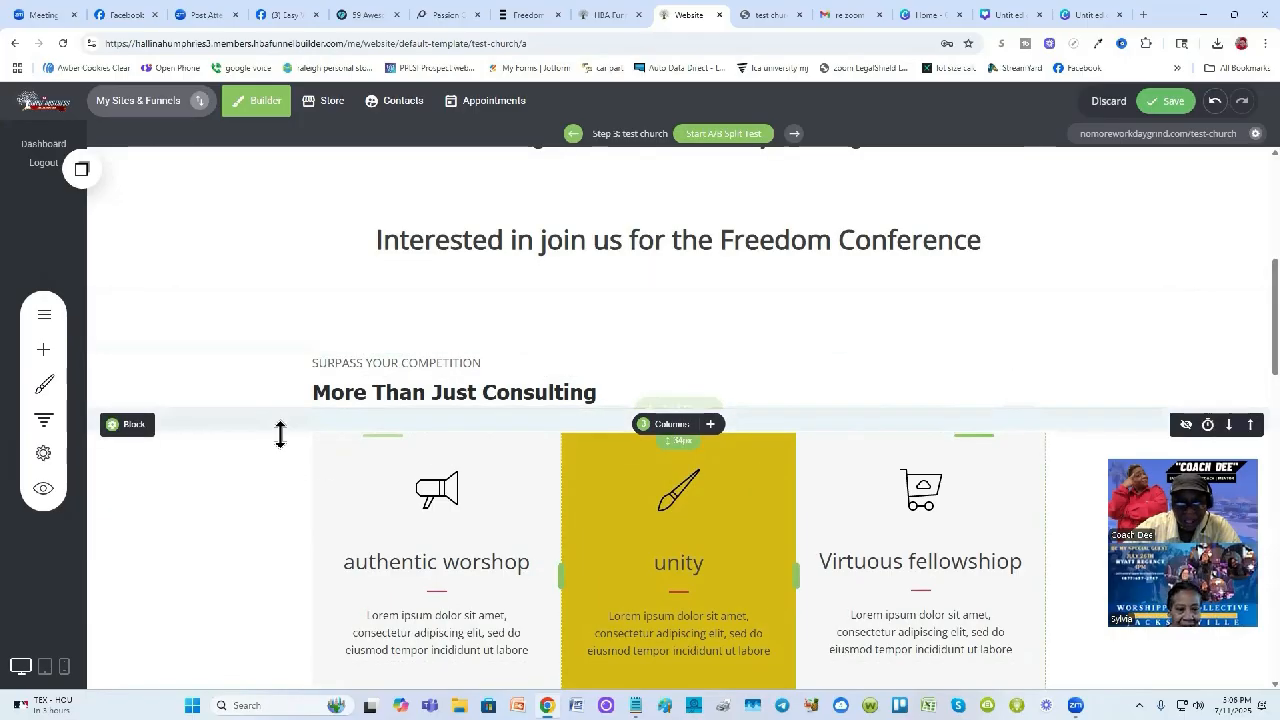
left_click(215, 310)
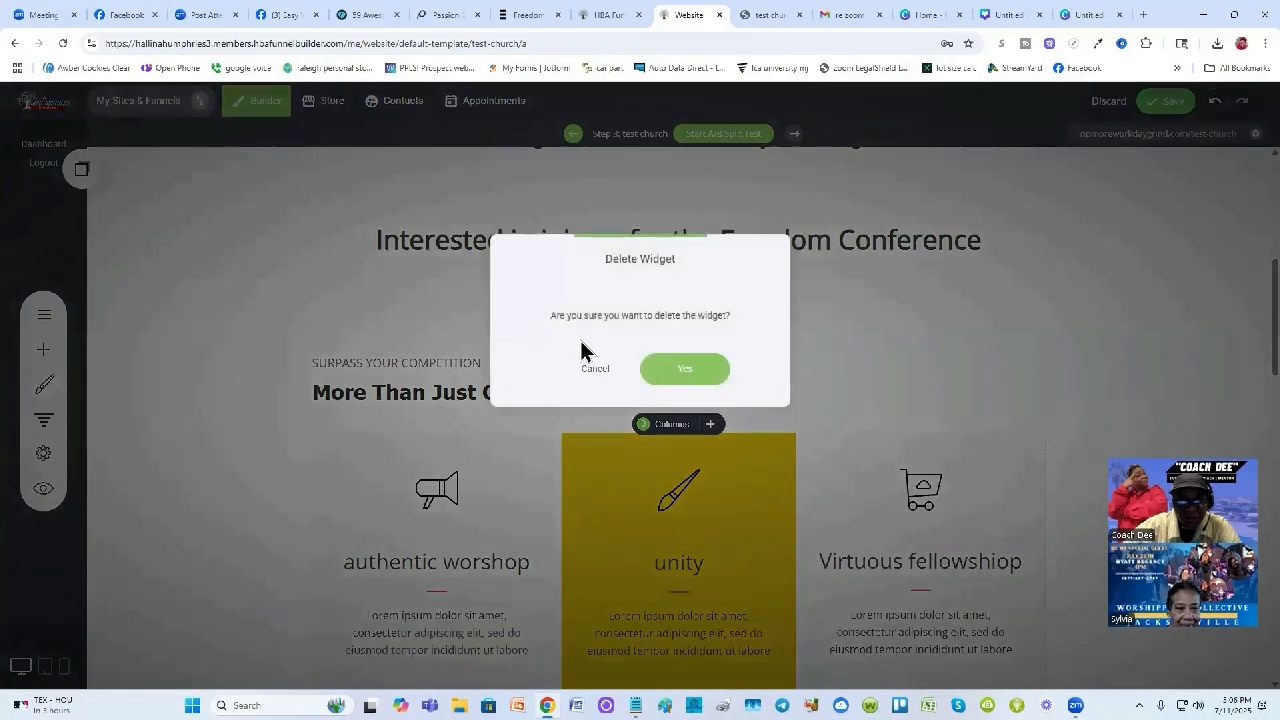
left_click(685, 372)
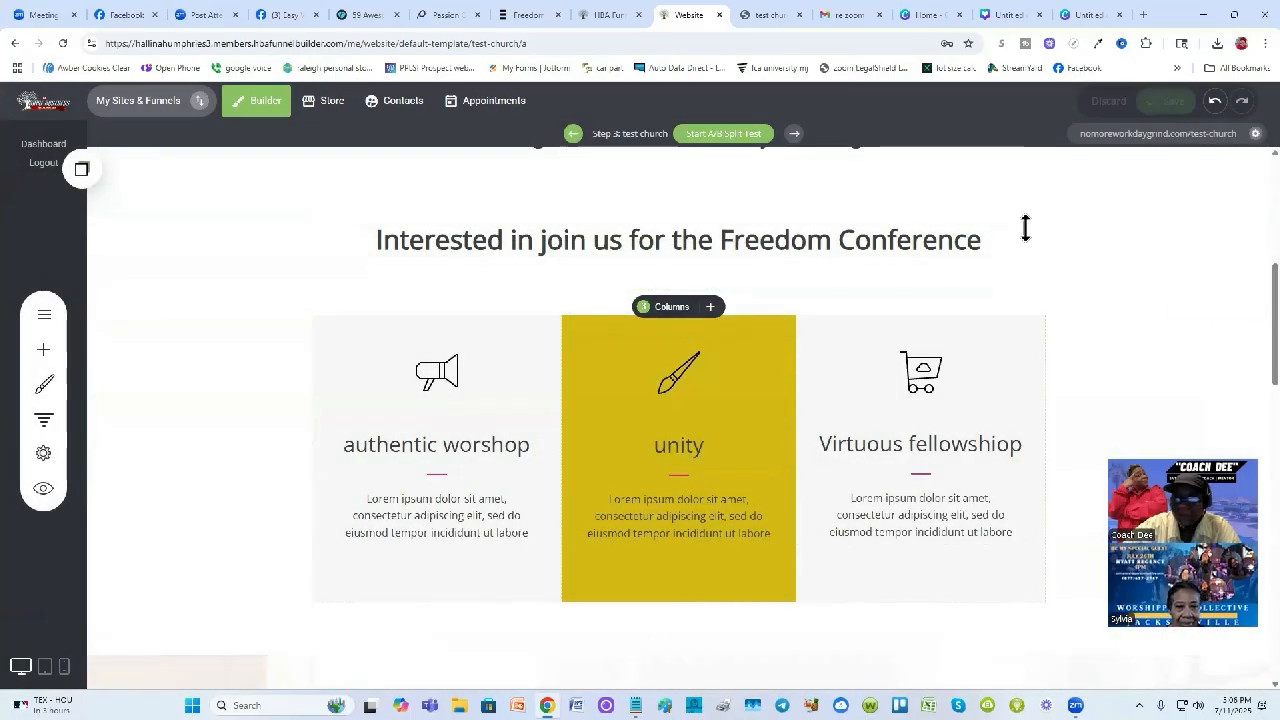
Reload the published test-church page and check the three-column section below the Freedom Conference heading
scroll(816, 401, "down", 1)
scroll(816, 401, "down", 2)
left_click(770, 14)
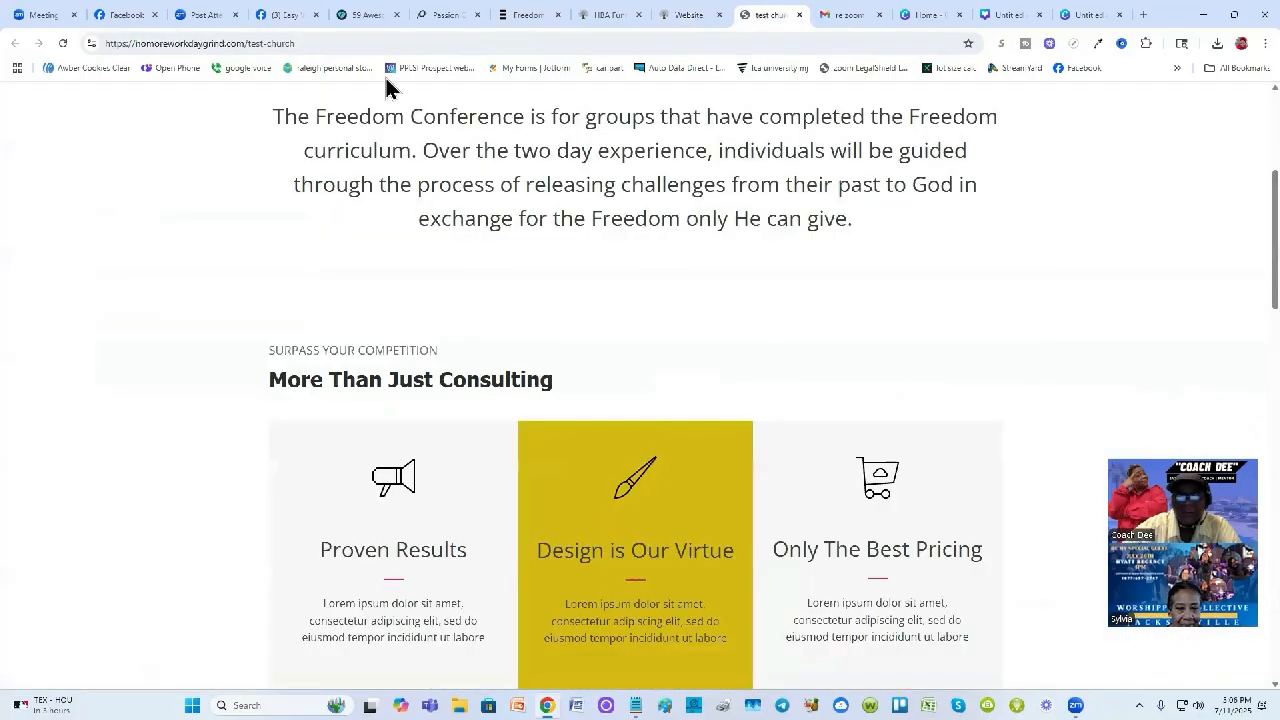
left_click(60, 45)
scroll(1014, 320, "up", 3)
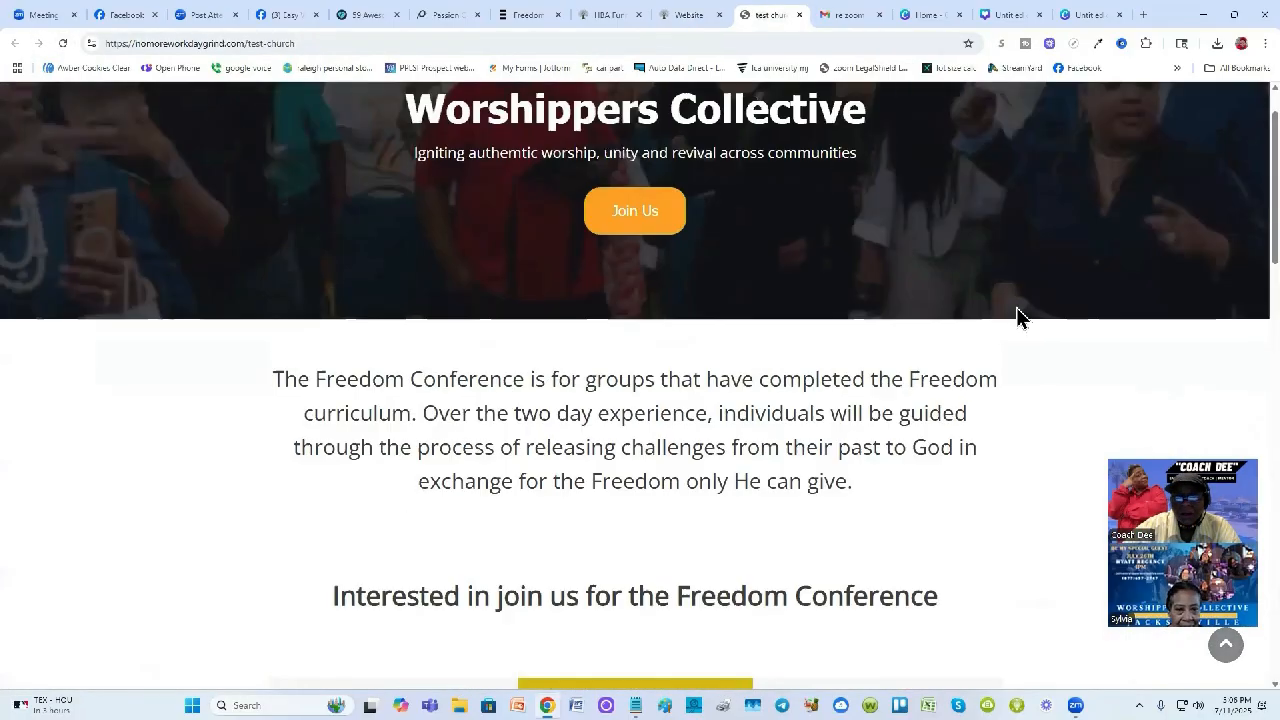
scroll(1024, 318, "down", 5)
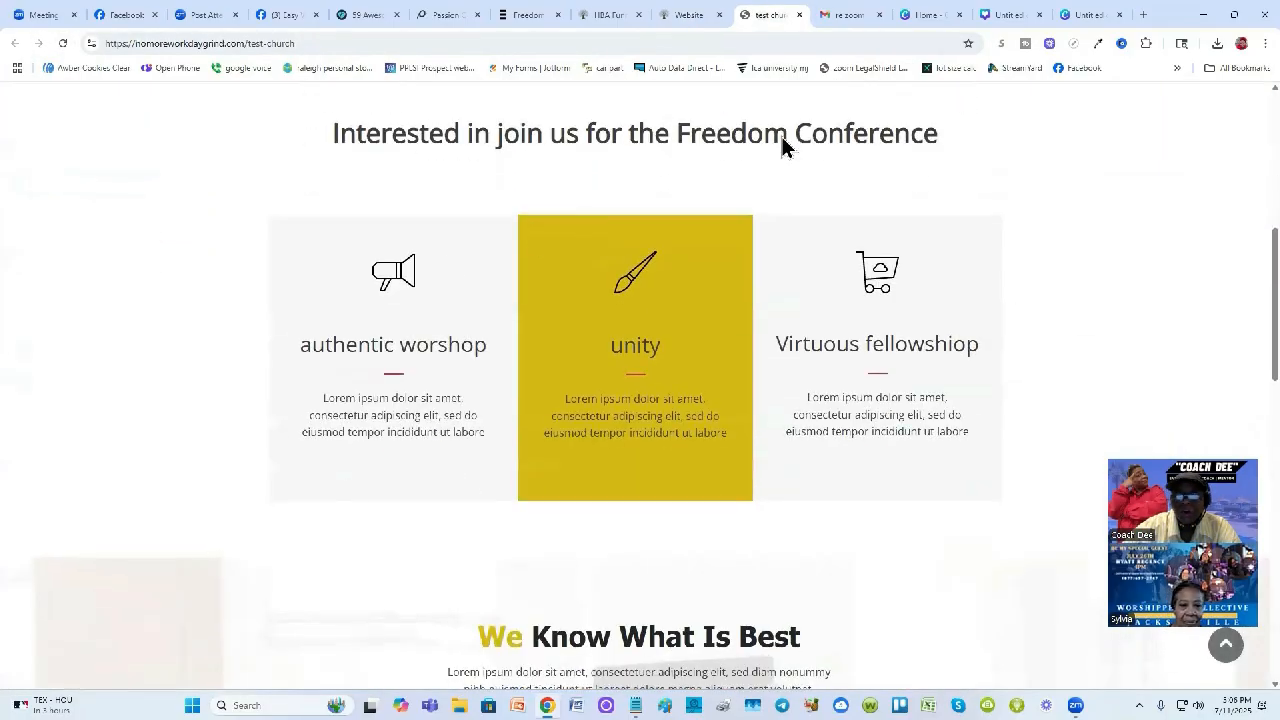
Return to the page builder and view the image settings of the megaphone icon in the first column
left_click(688, 14)
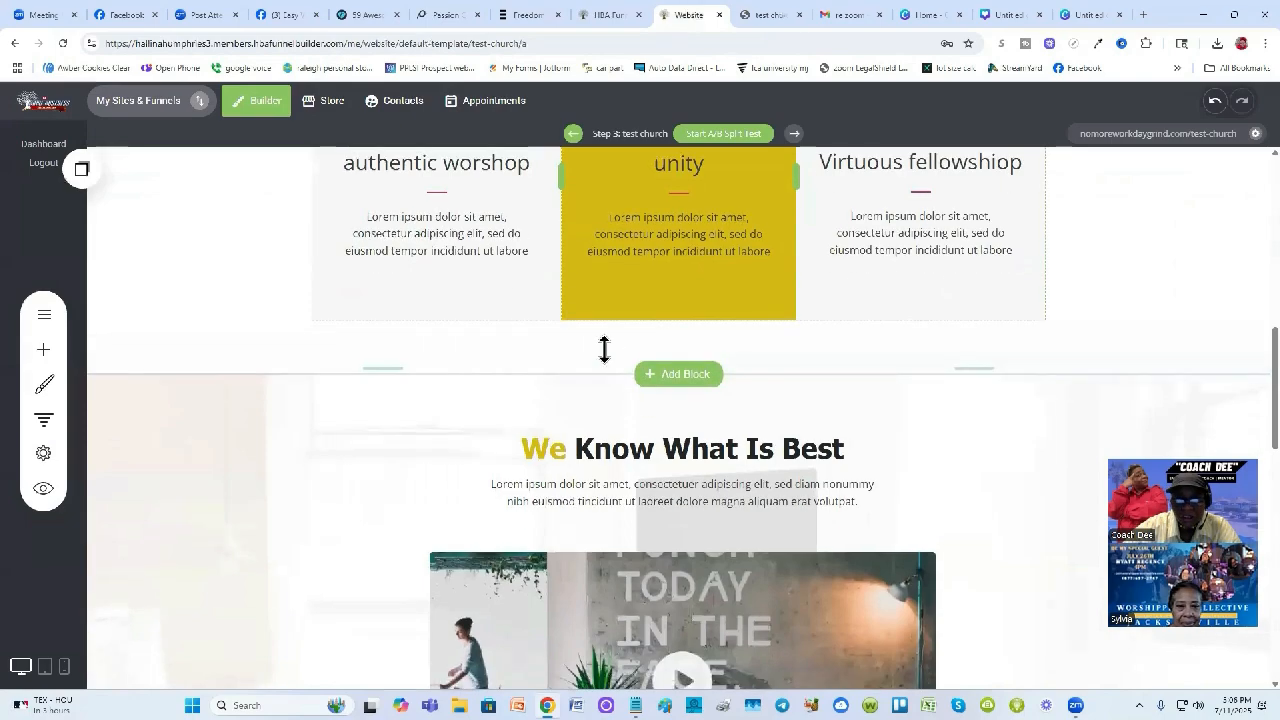
scroll(620, 355, "up", 2)
scroll(599, 345, "up", 1)
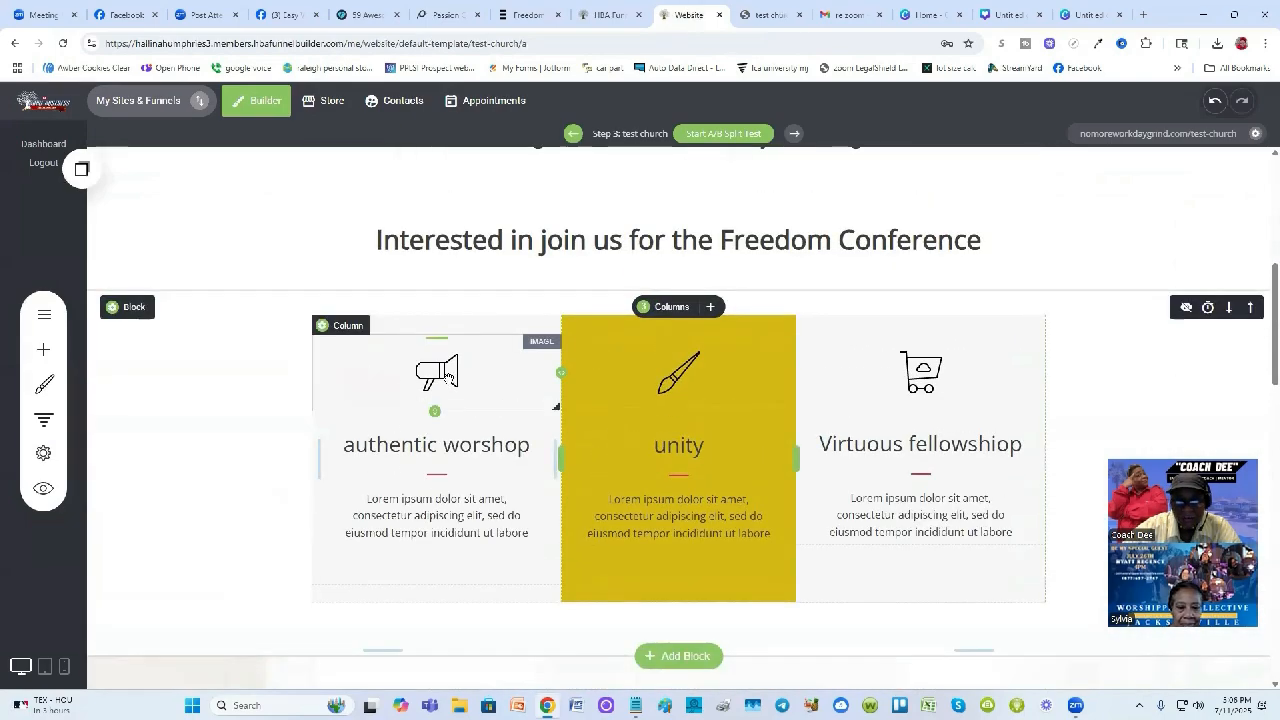
left_click(437, 380)
left_click(343, 318)
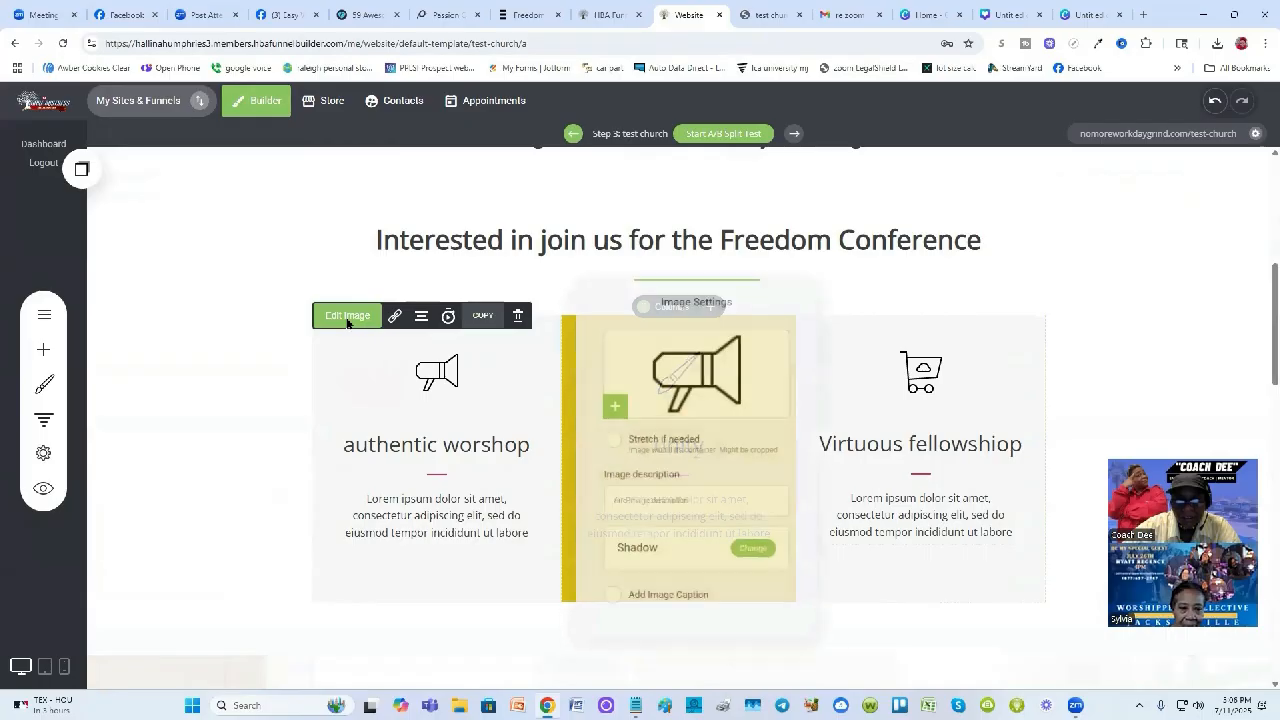
left_click(1086, 363)
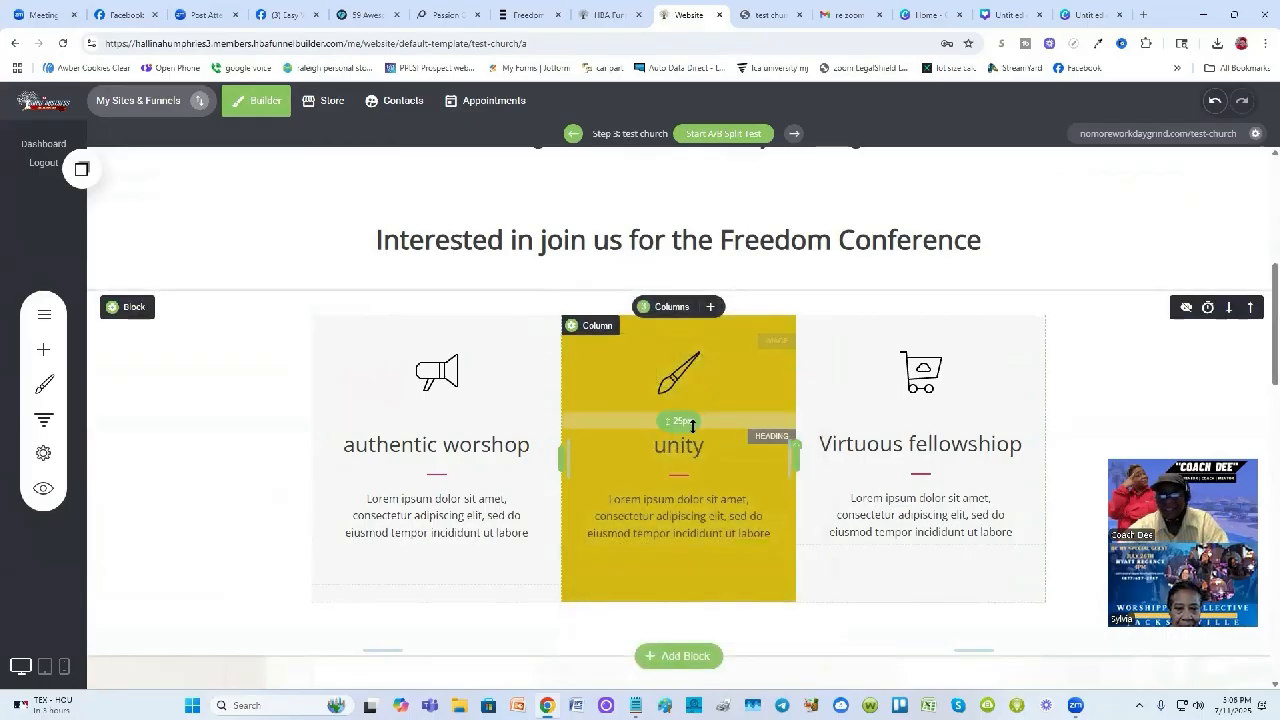
Examine the FAQ section and the registration text above it on the Freedom Conference reference page
scroll(592, 502, "down", 1)
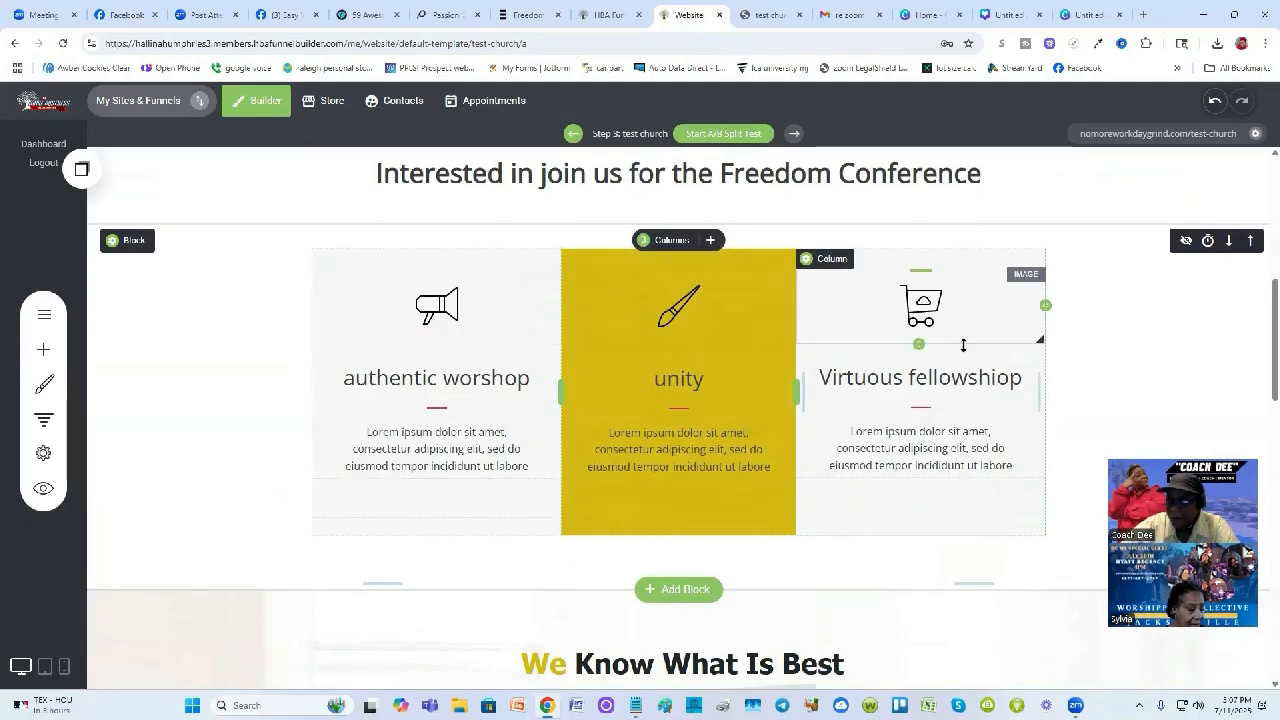
scroll(1051, 413, "down", 3)
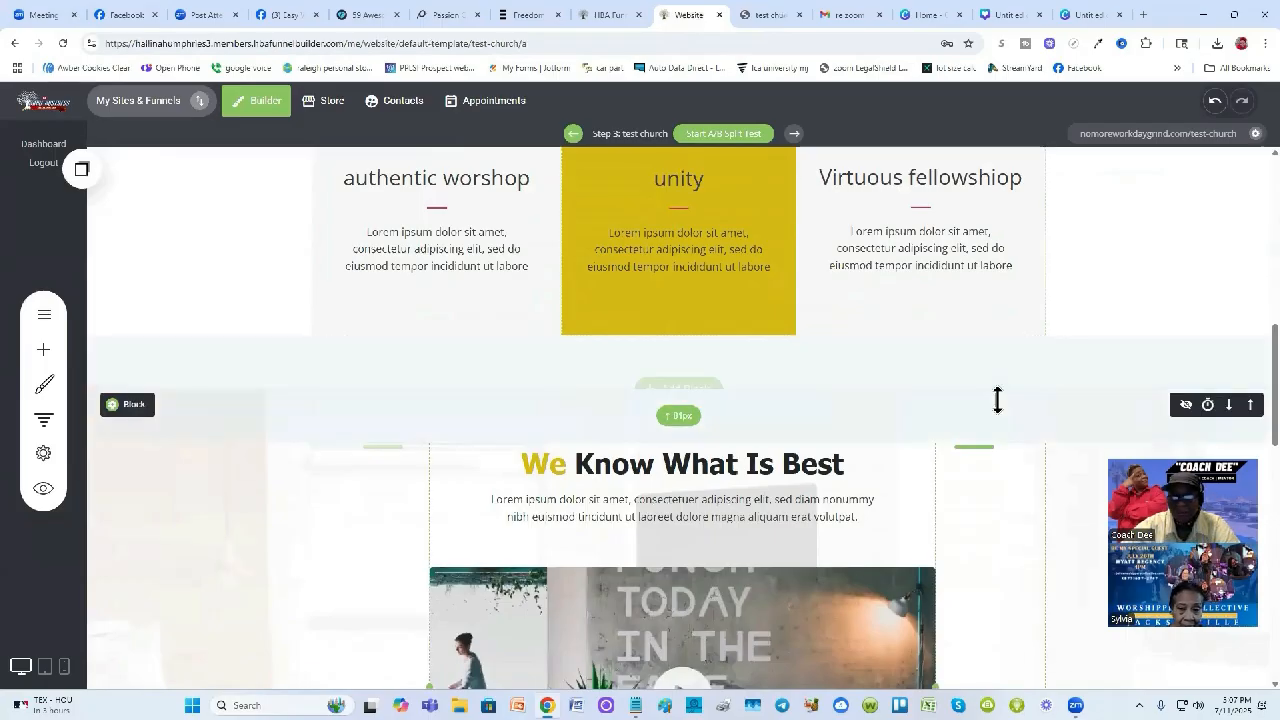
scroll(997, 400, "down", 1)
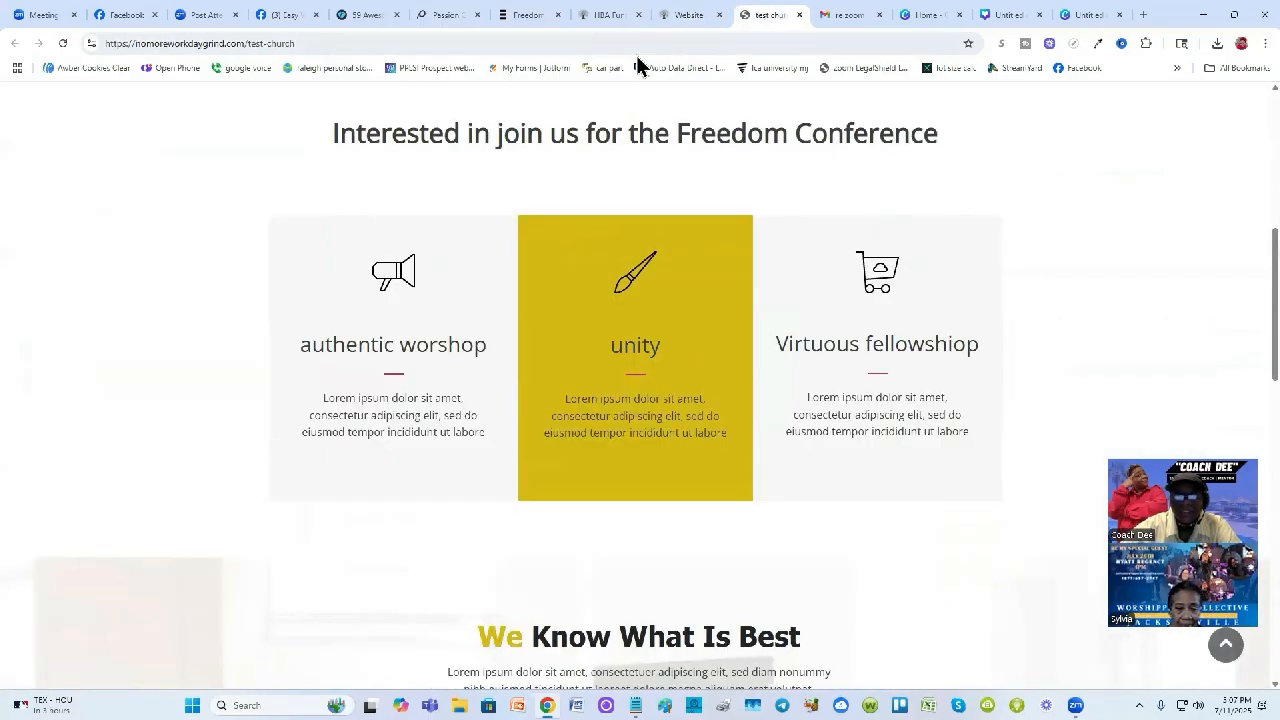
left_click(527, 14)
scroll(748, 297, "down", 5)
scroll(752, 296, "up", 1)
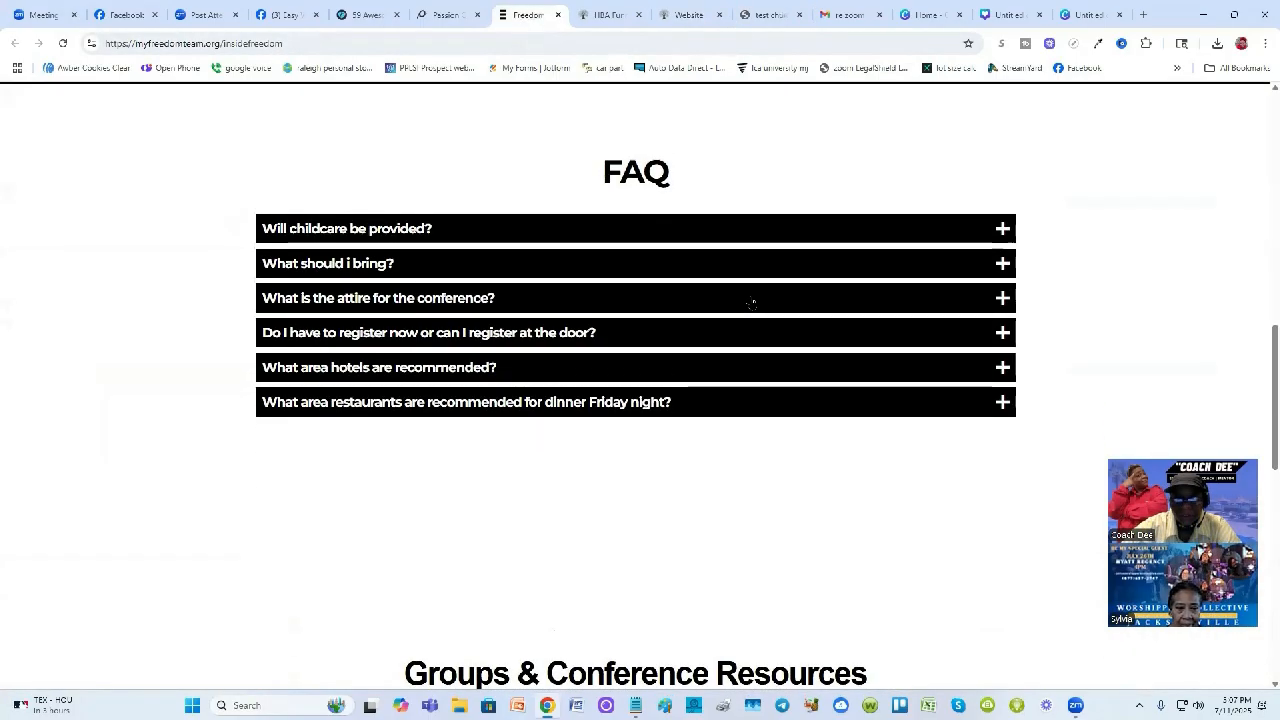
scroll(724, 331, "up", 2)
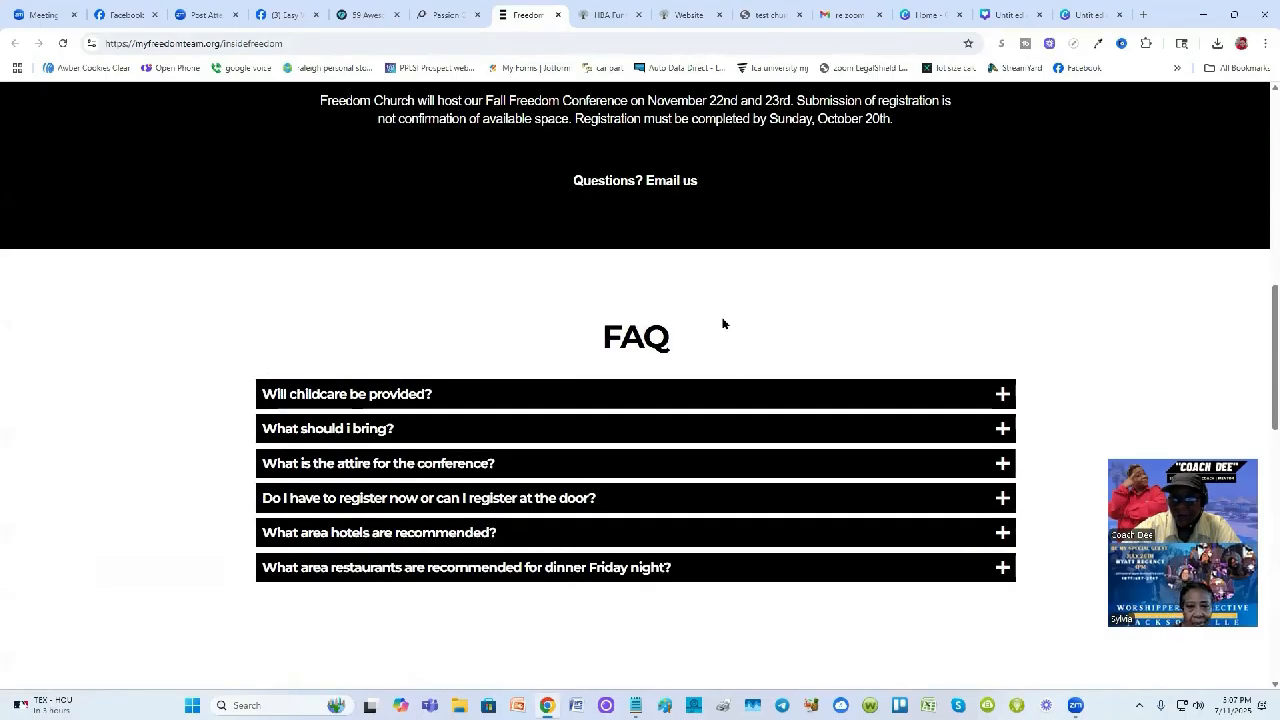
scroll(766, 247, "up", 1)
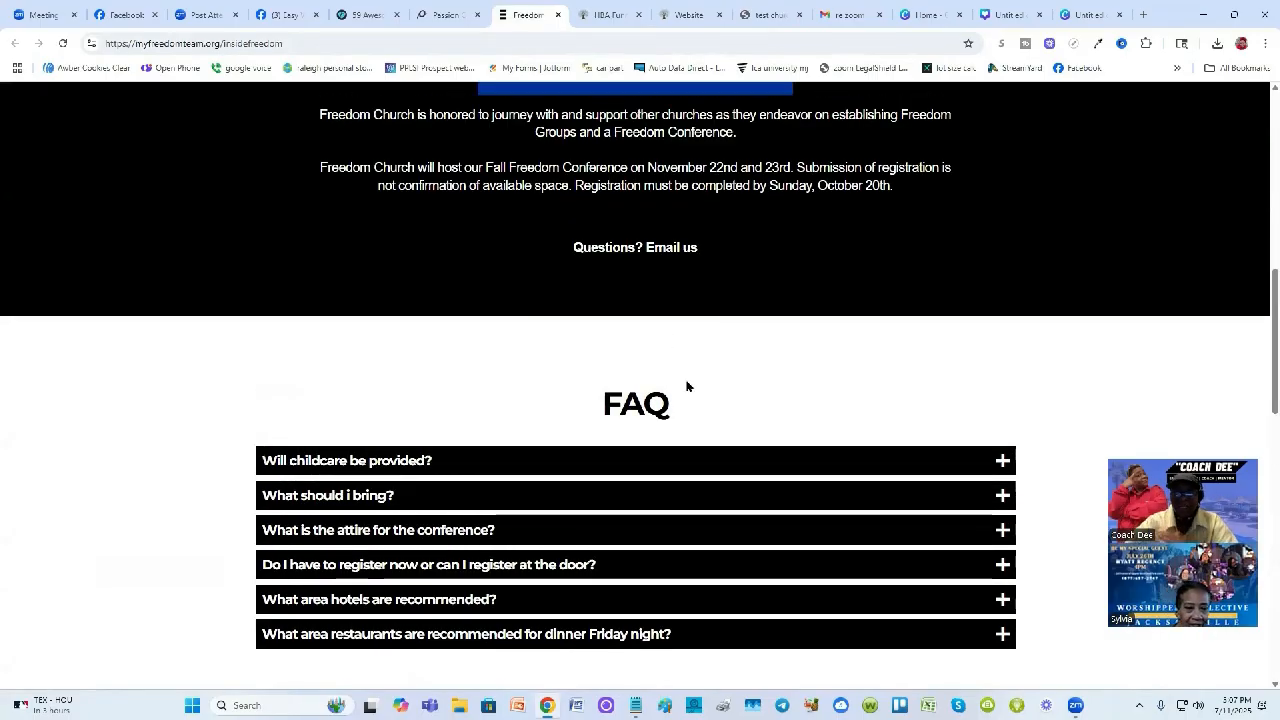
scroll(710, 383, "up", 1)
scroll(689, 443, "down", 1)
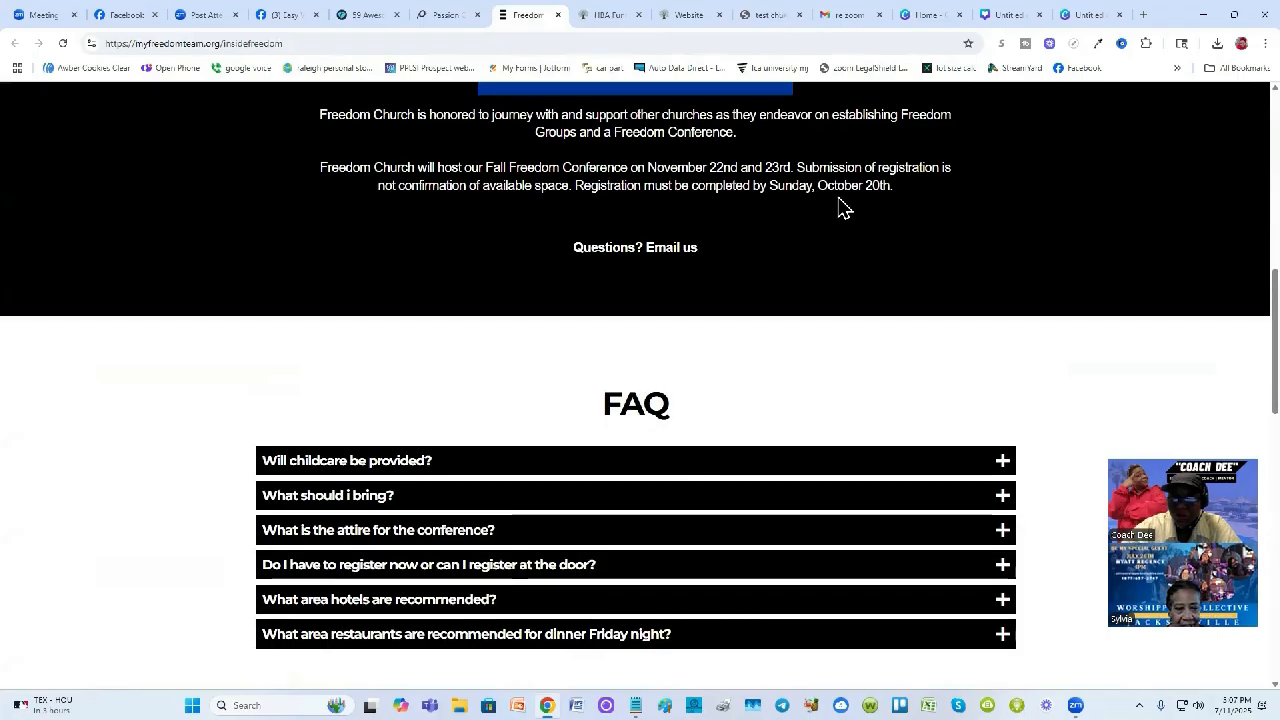
Add an Accordion widget to the church page directly above the "We Know What Is Best" heading
left_click(686, 14)
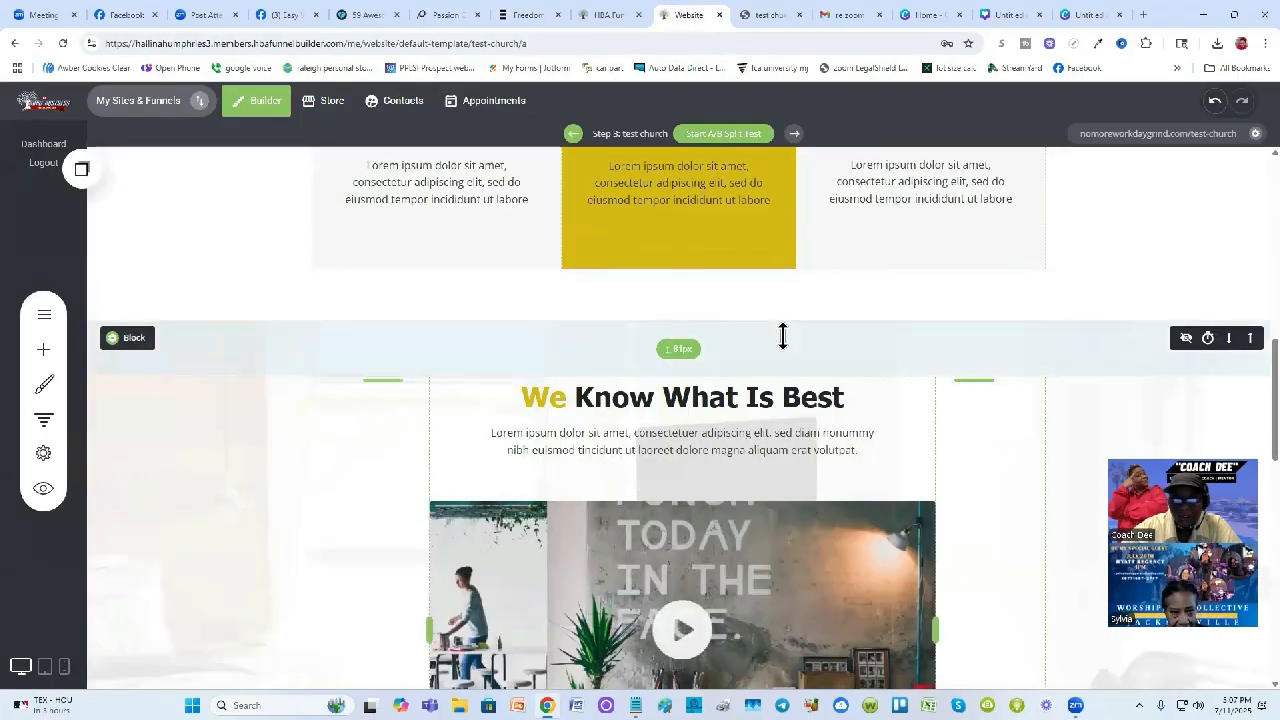
left_click(45, 356)
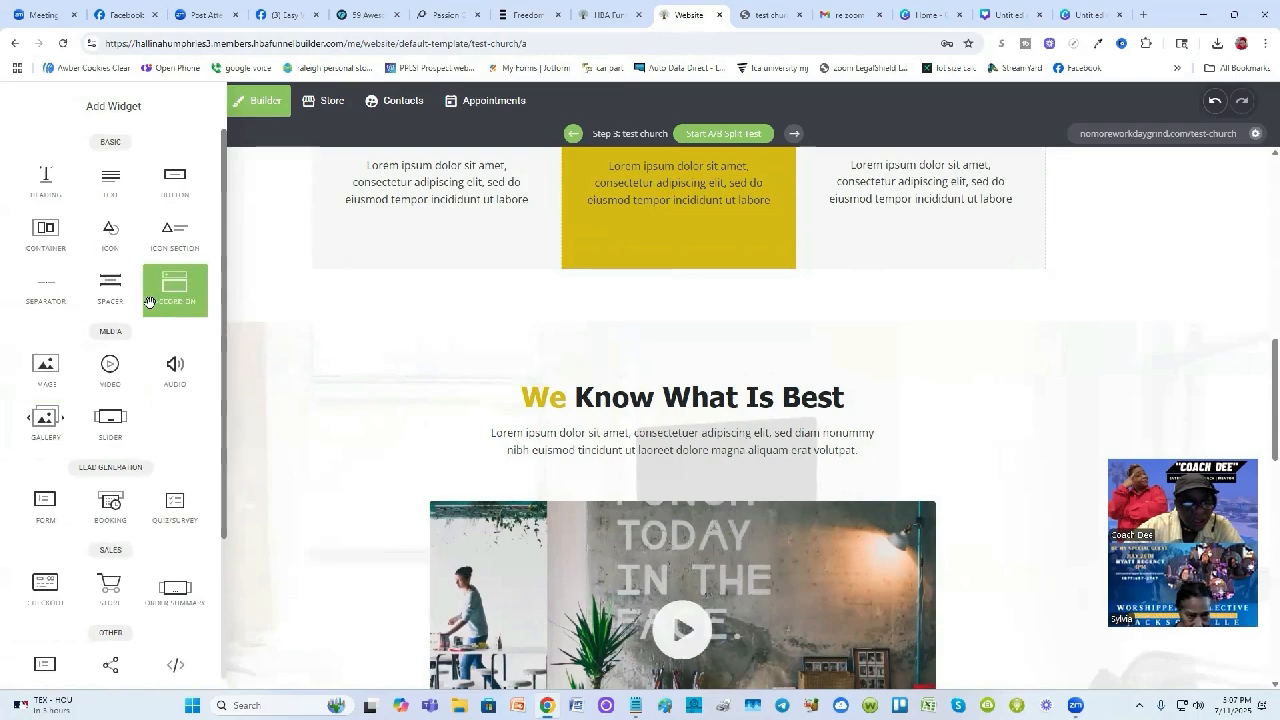
left_click_drag(161, 304, 843, 371)
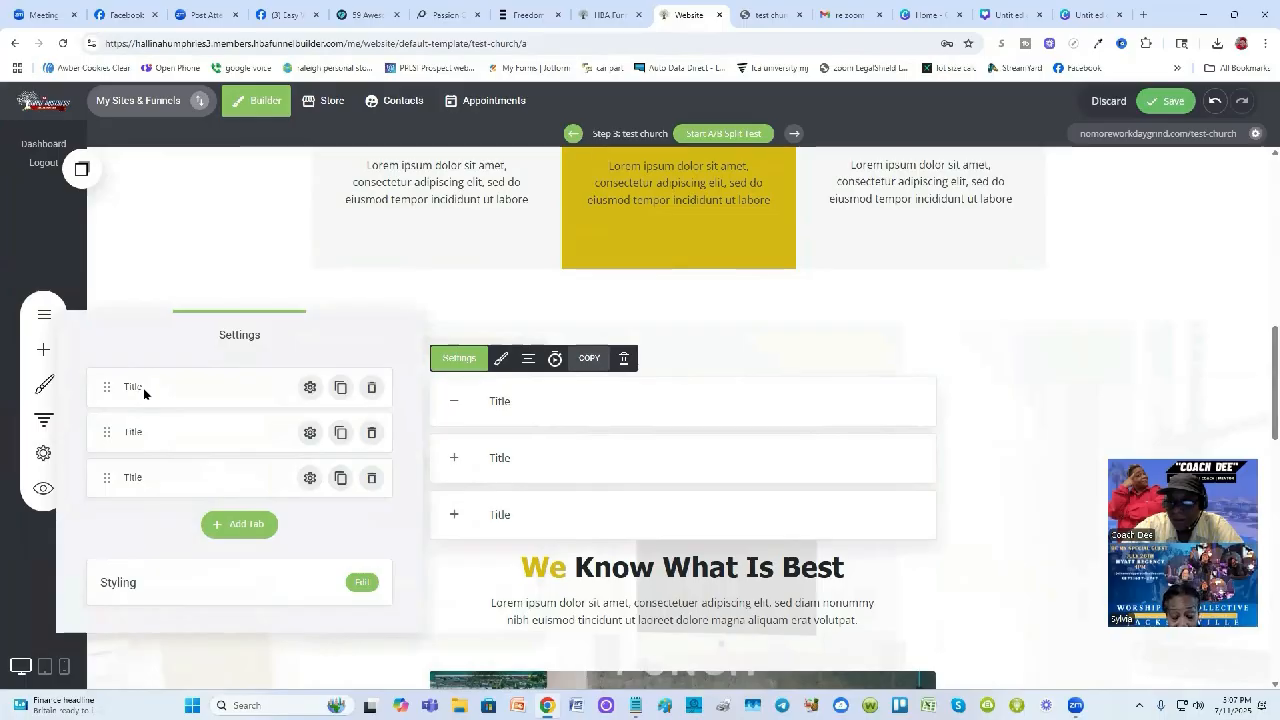
Consult the reference page's FAQ questions, and name the accordion's first tab "childcare avalibale?"
left_click(530, 16)
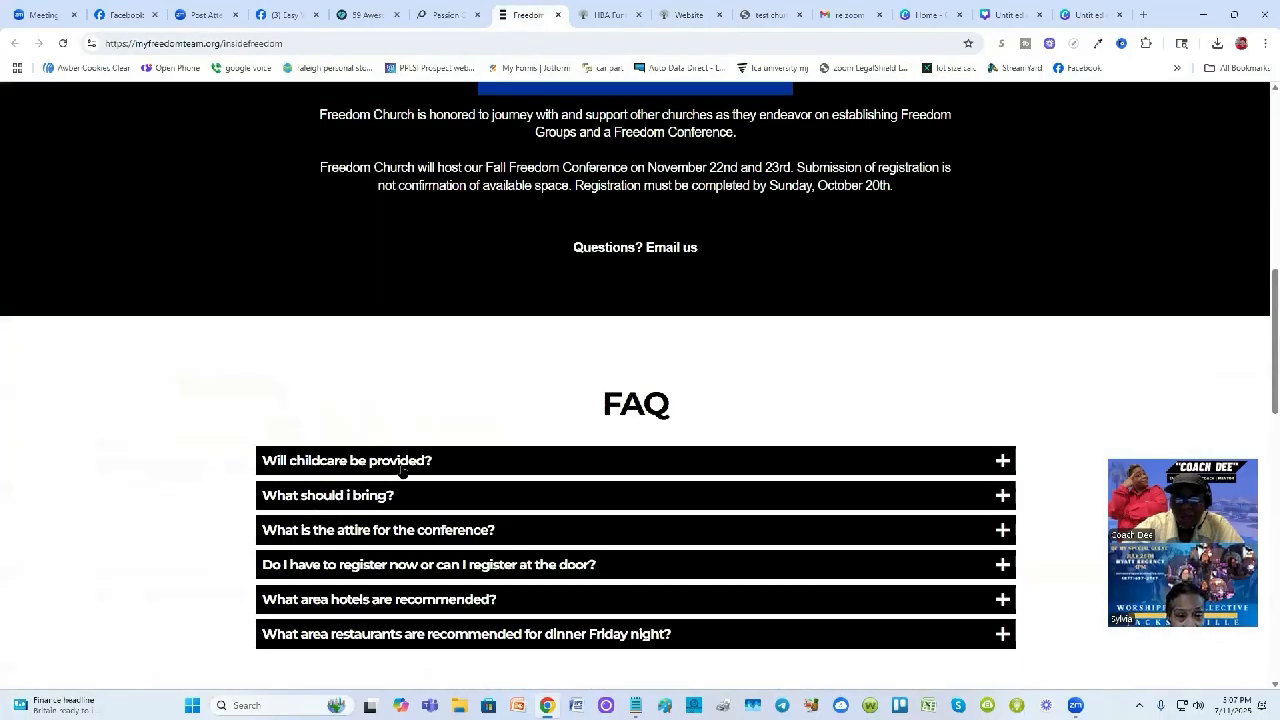
scroll(402, 472, "down", 1)
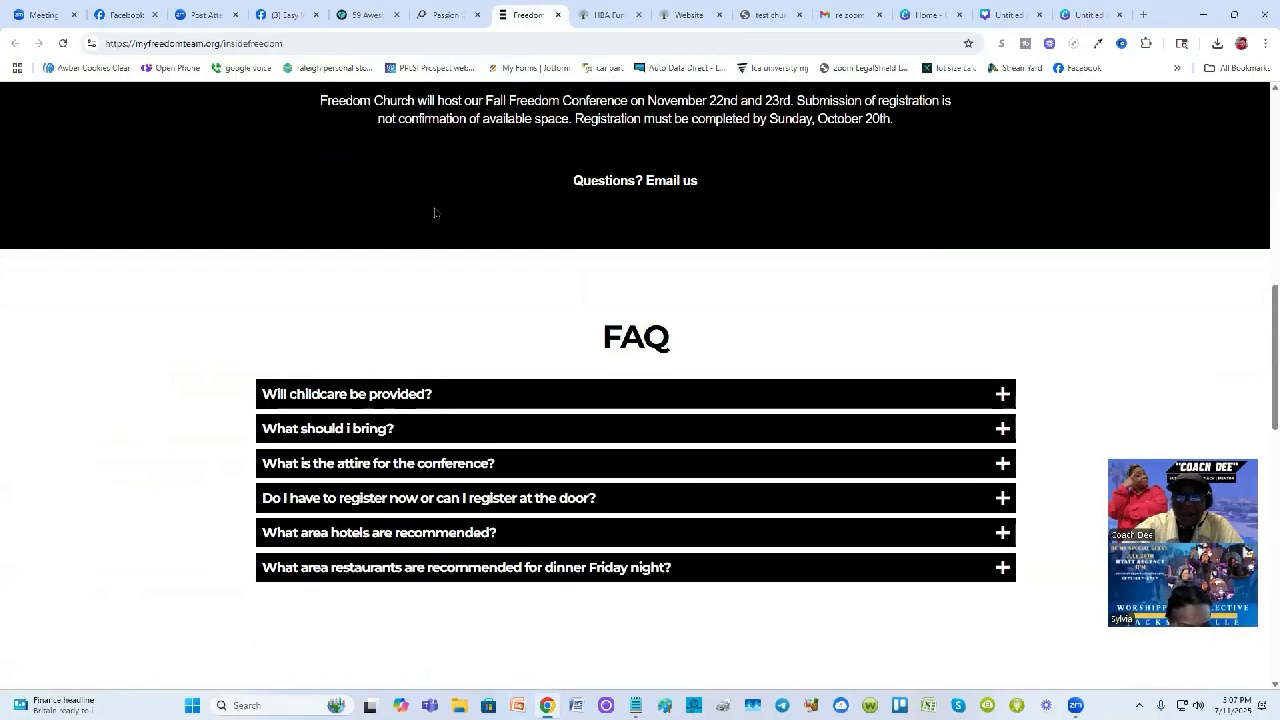
left_click(606, 18)
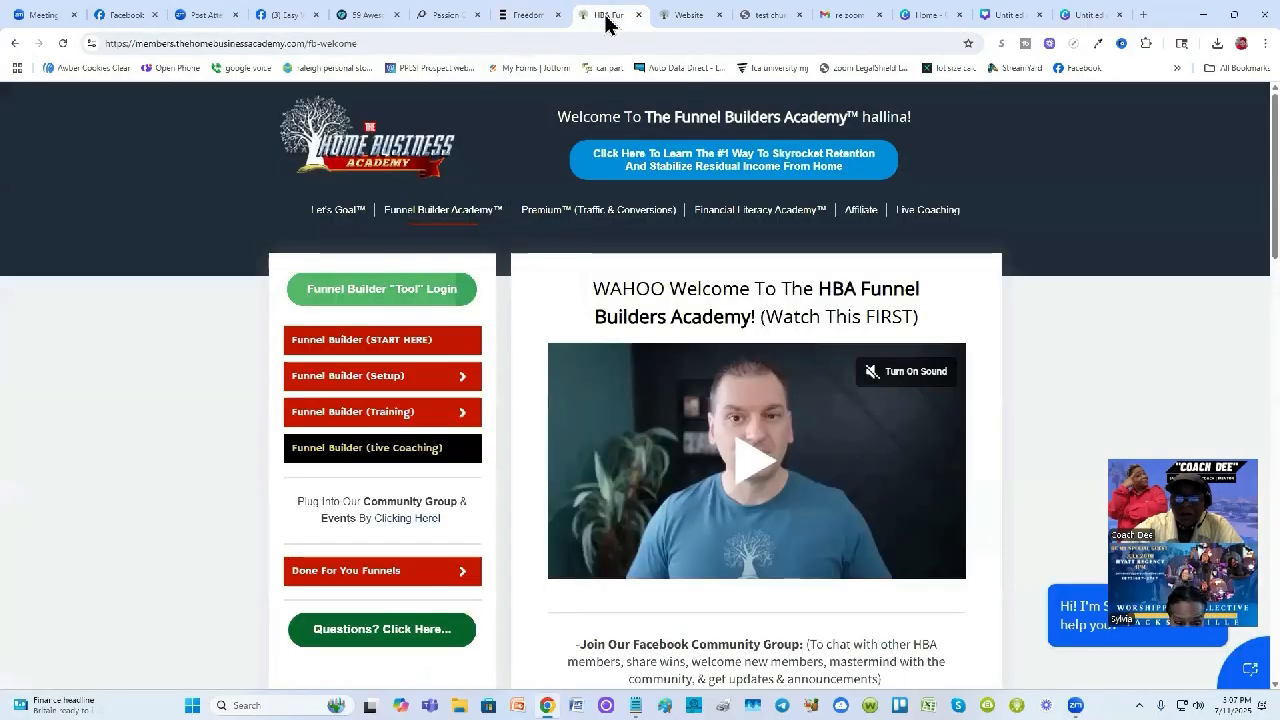
left_click(686, 18)
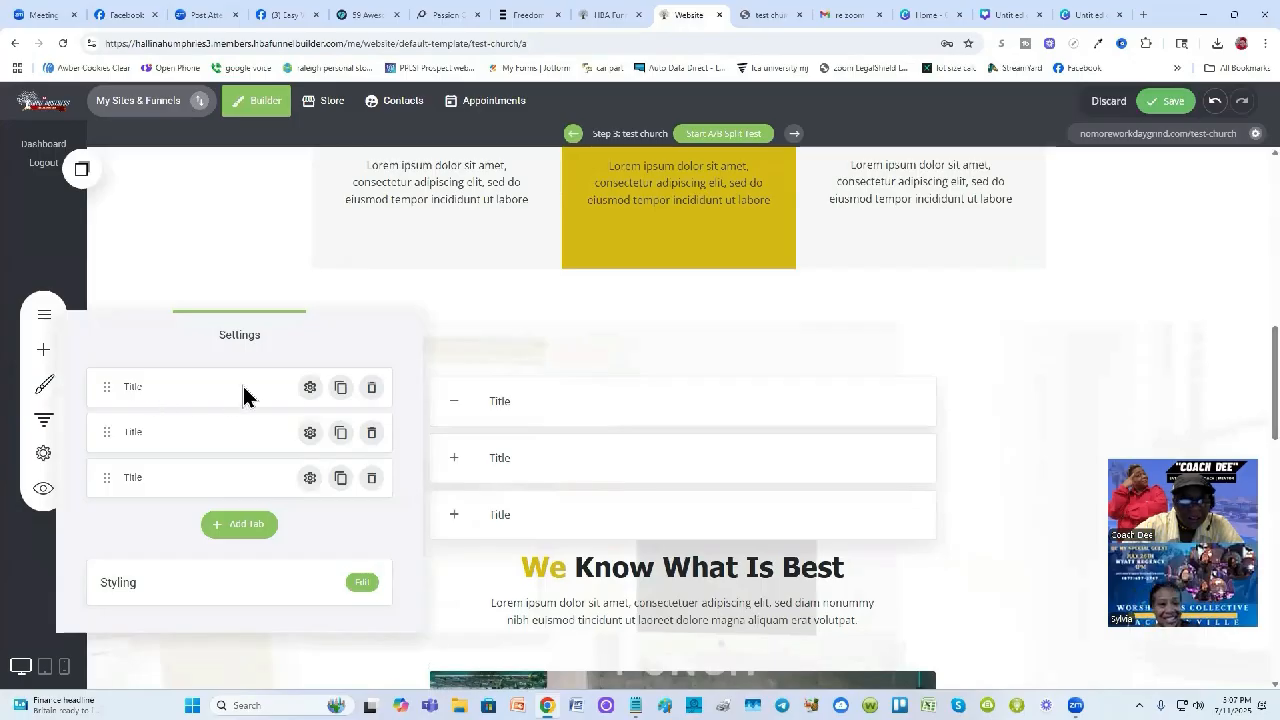
left_click(310, 388)
left_click_drag(508, 230, 457, 251)
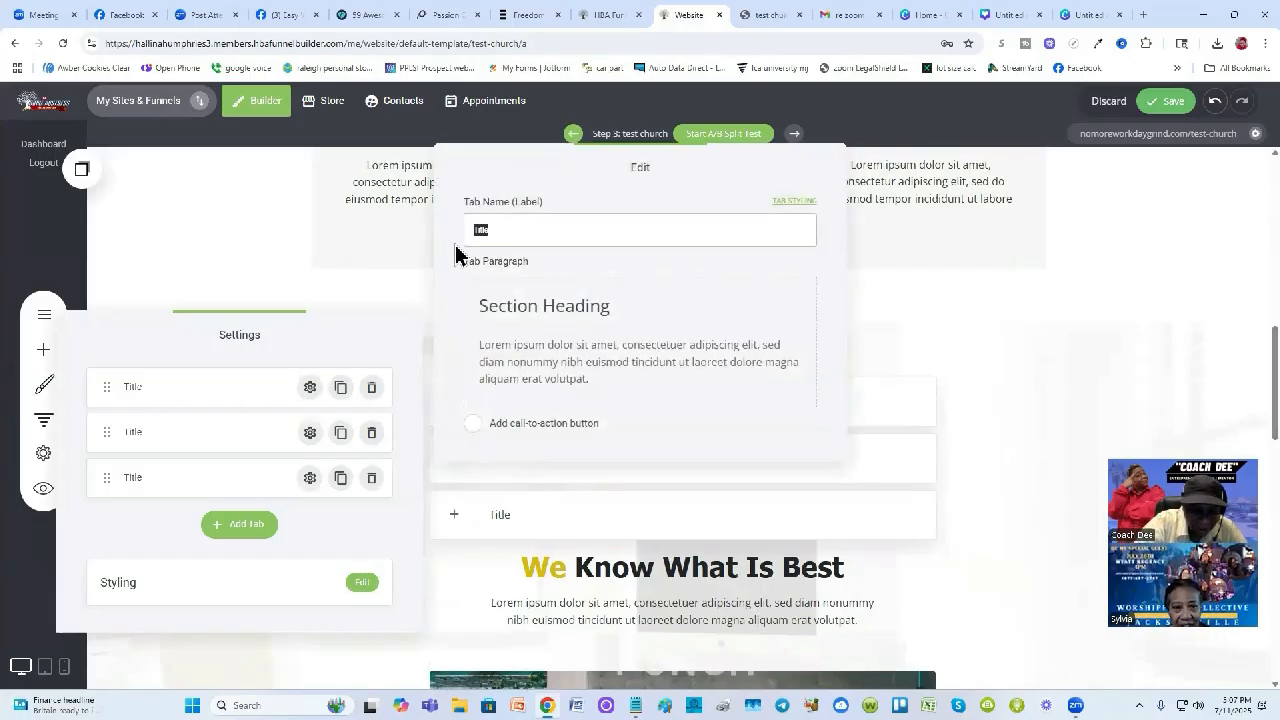
type("childcare ava")
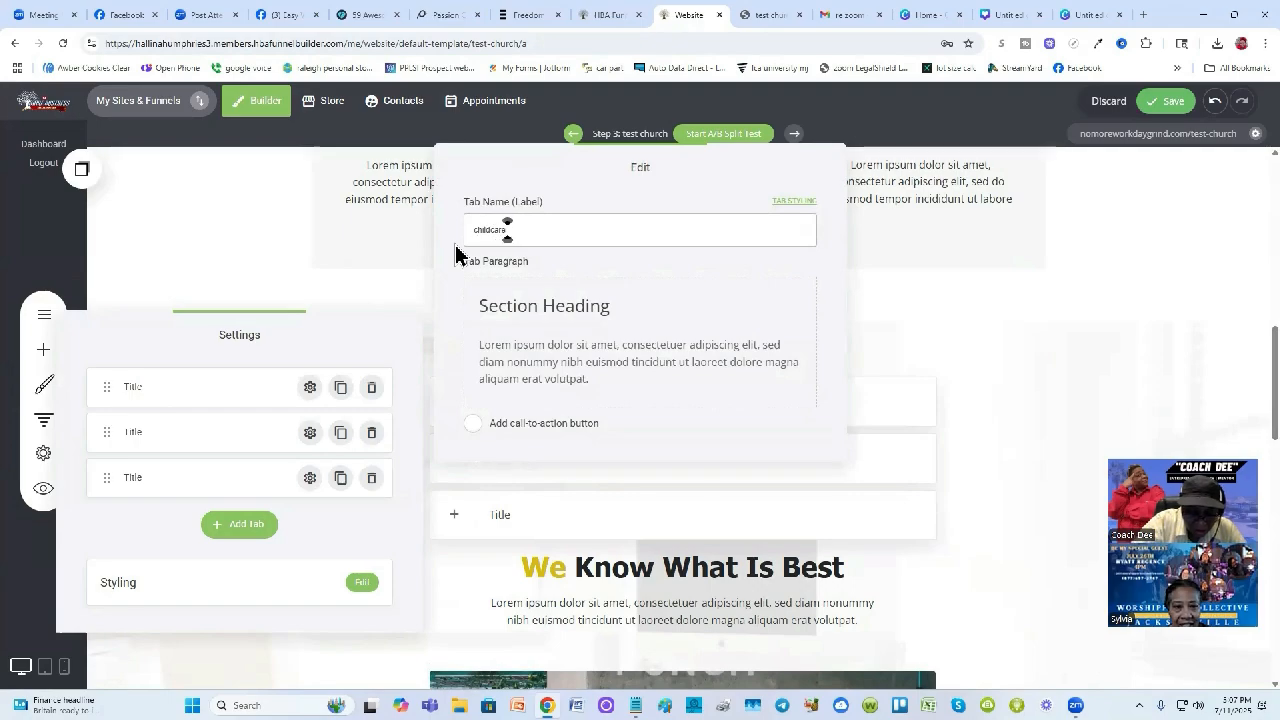
type("ilable?")
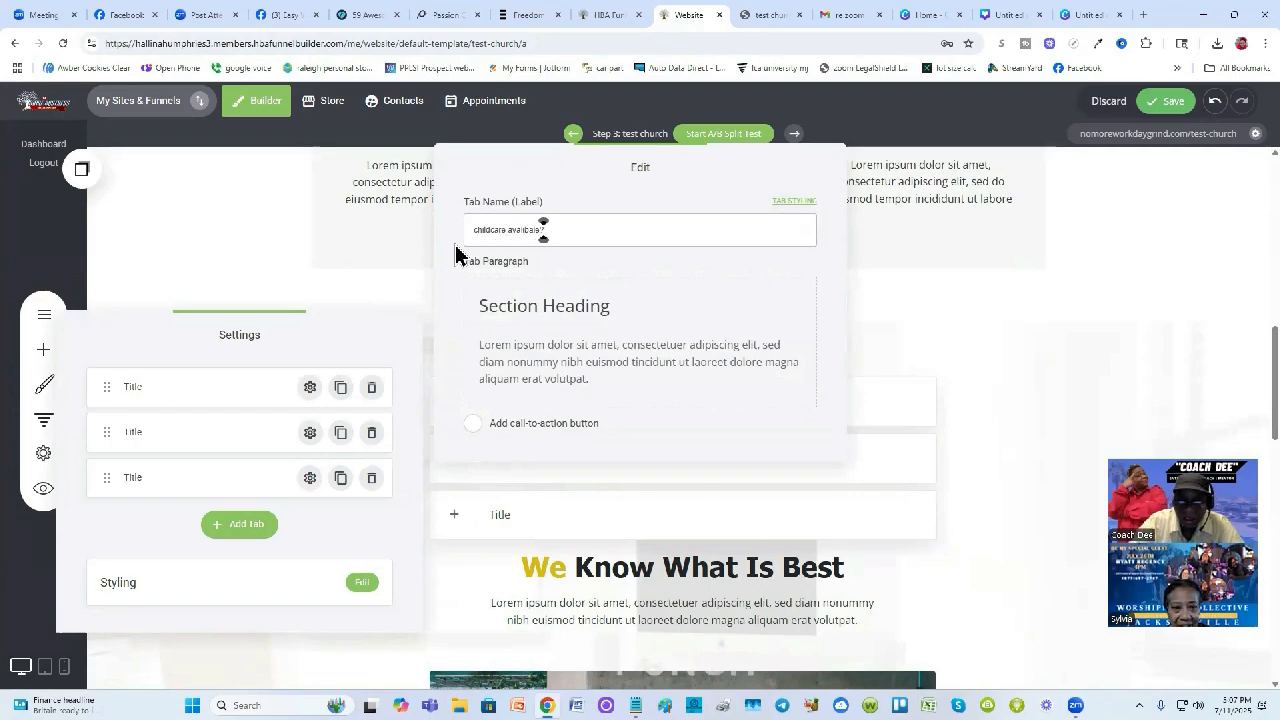
Replace the first accordion tab's section heading with "babysitter?" and its placeholder paragraph with "we not ypo babise"
left_click(548, 309)
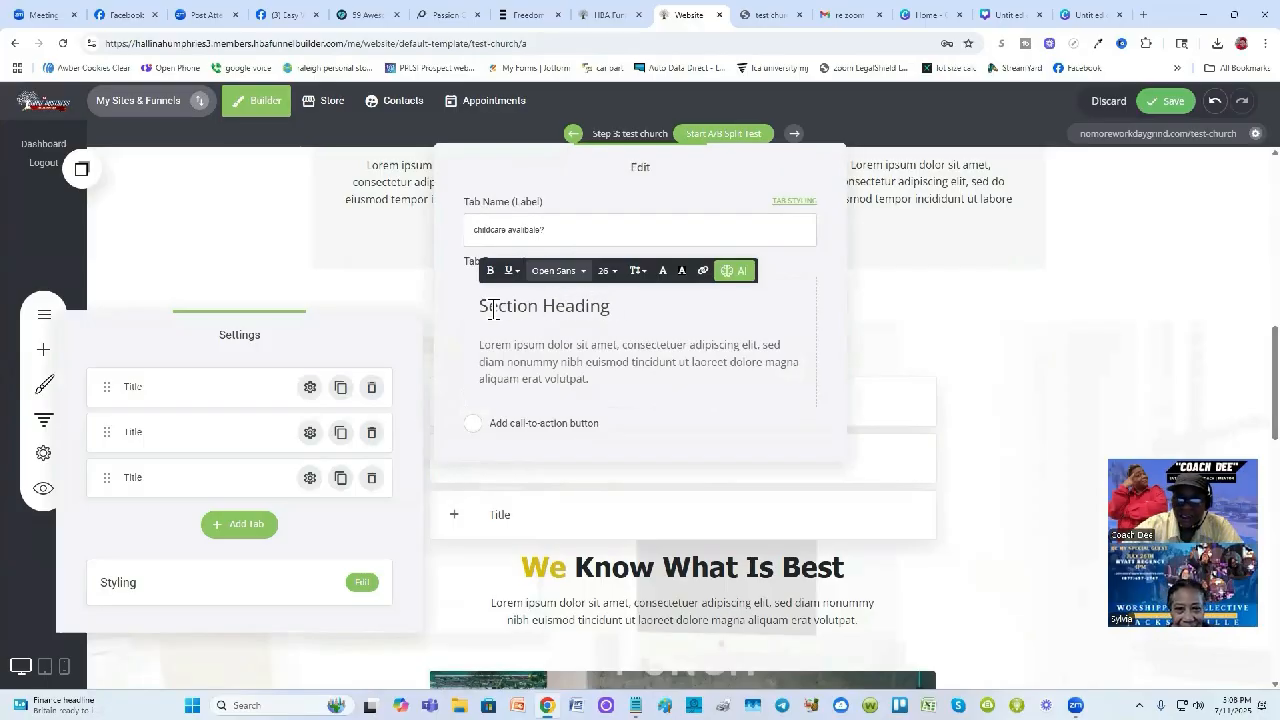
left_click(610, 383)
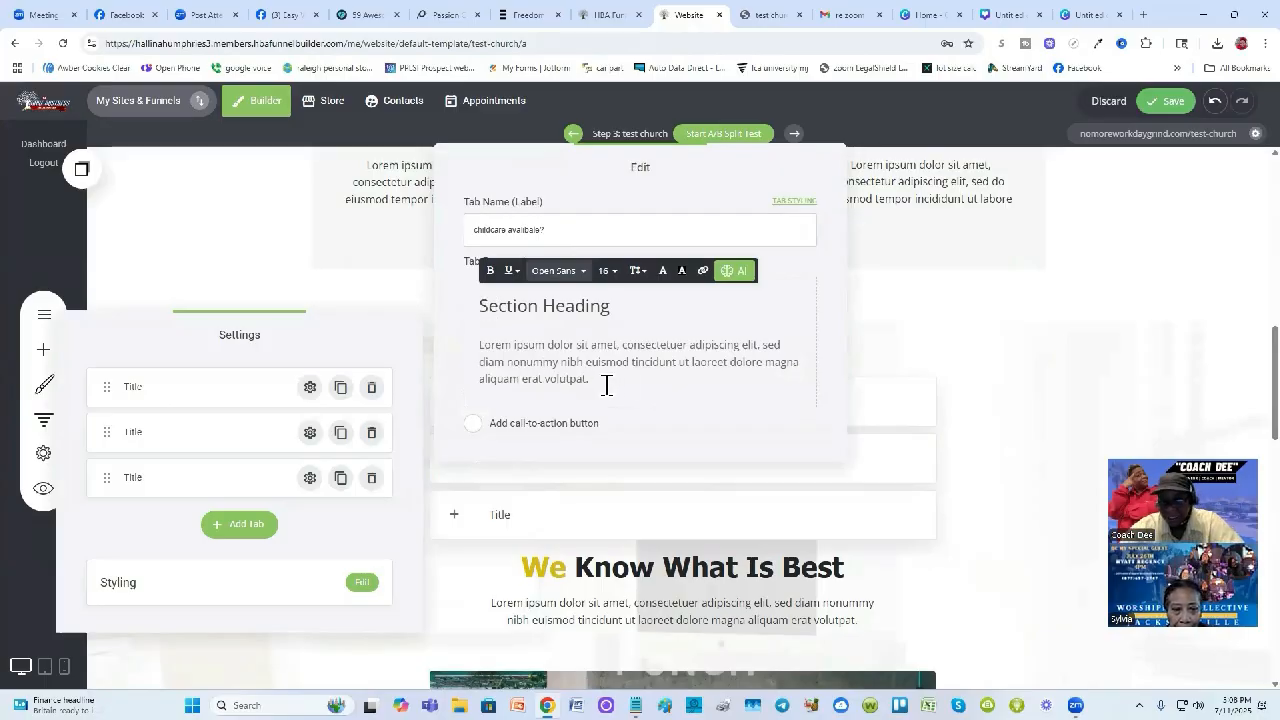
double_click(549, 307)
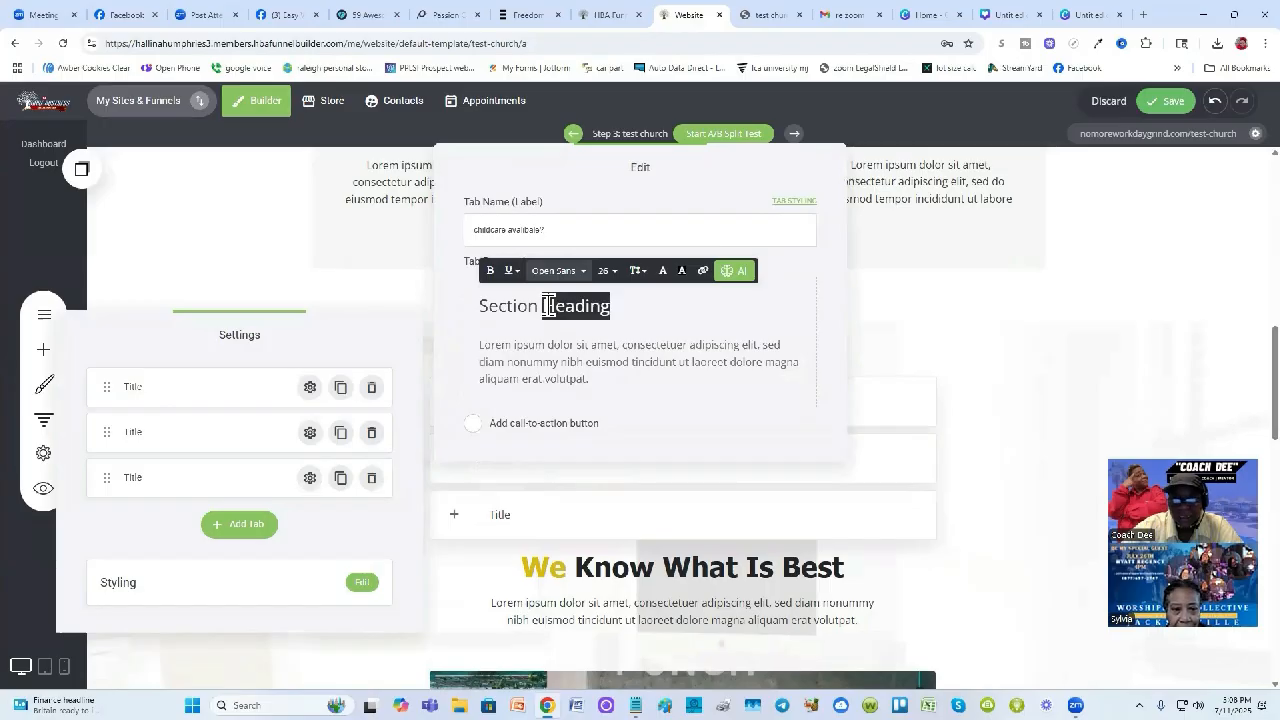
triple_click(549, 307)
left_click(552, 369)
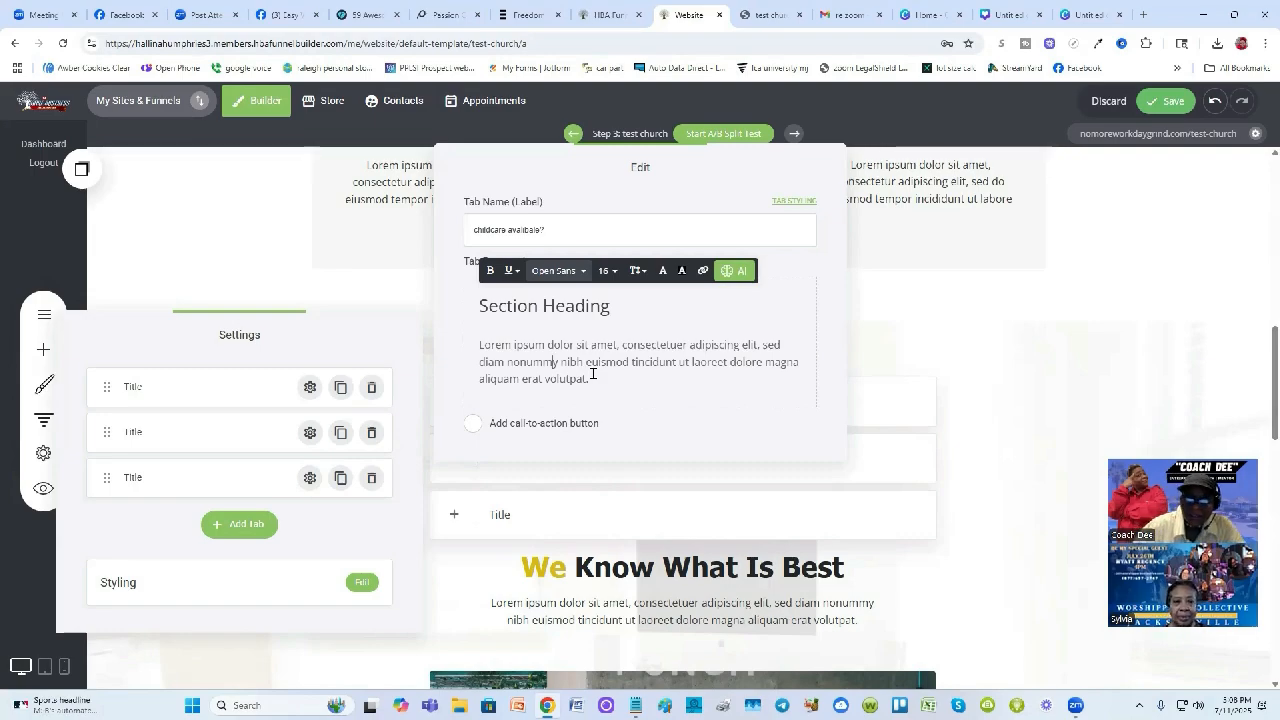
triple_click(553, 308)
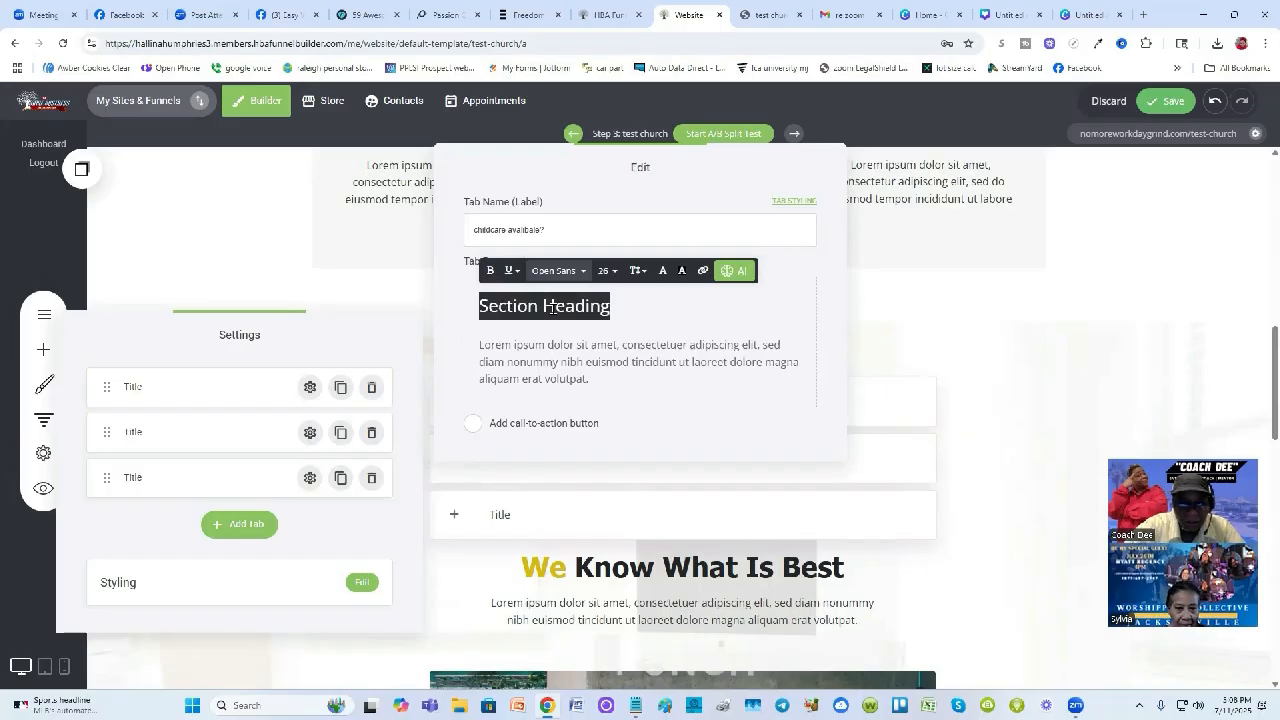
type("babysitter?")
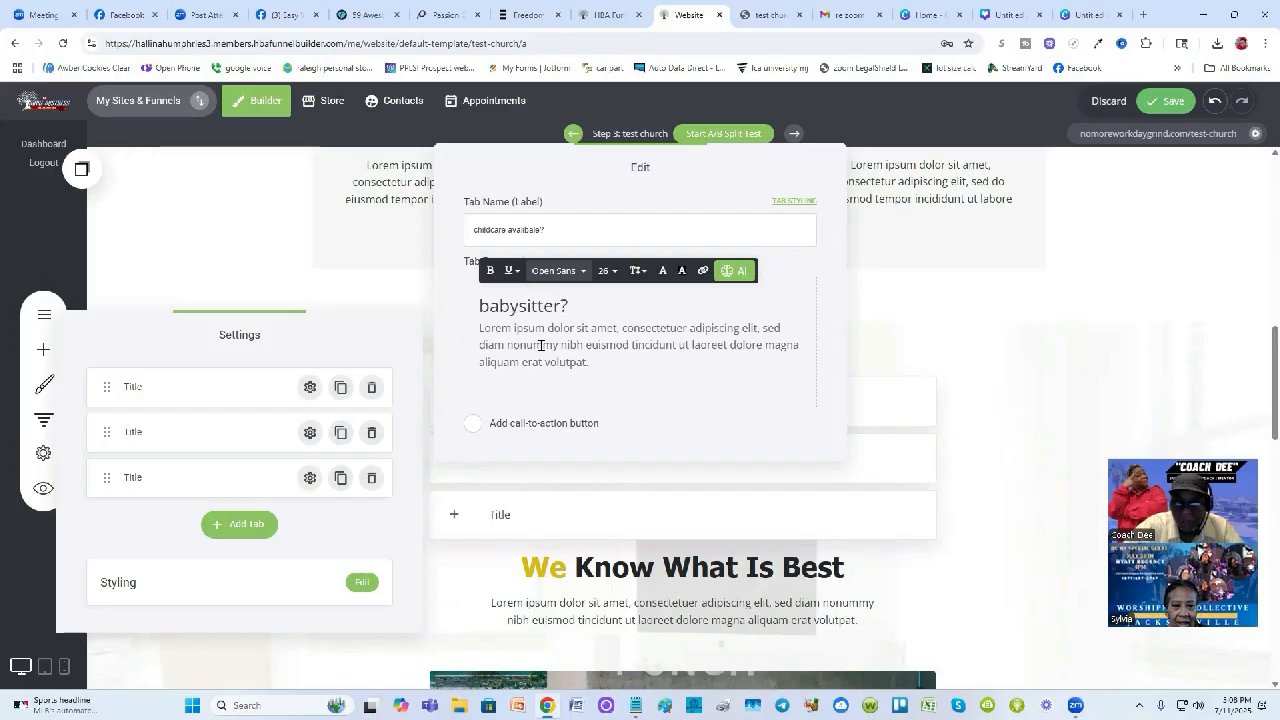
triple_click(543, 344)
type("we not ypo babisc")
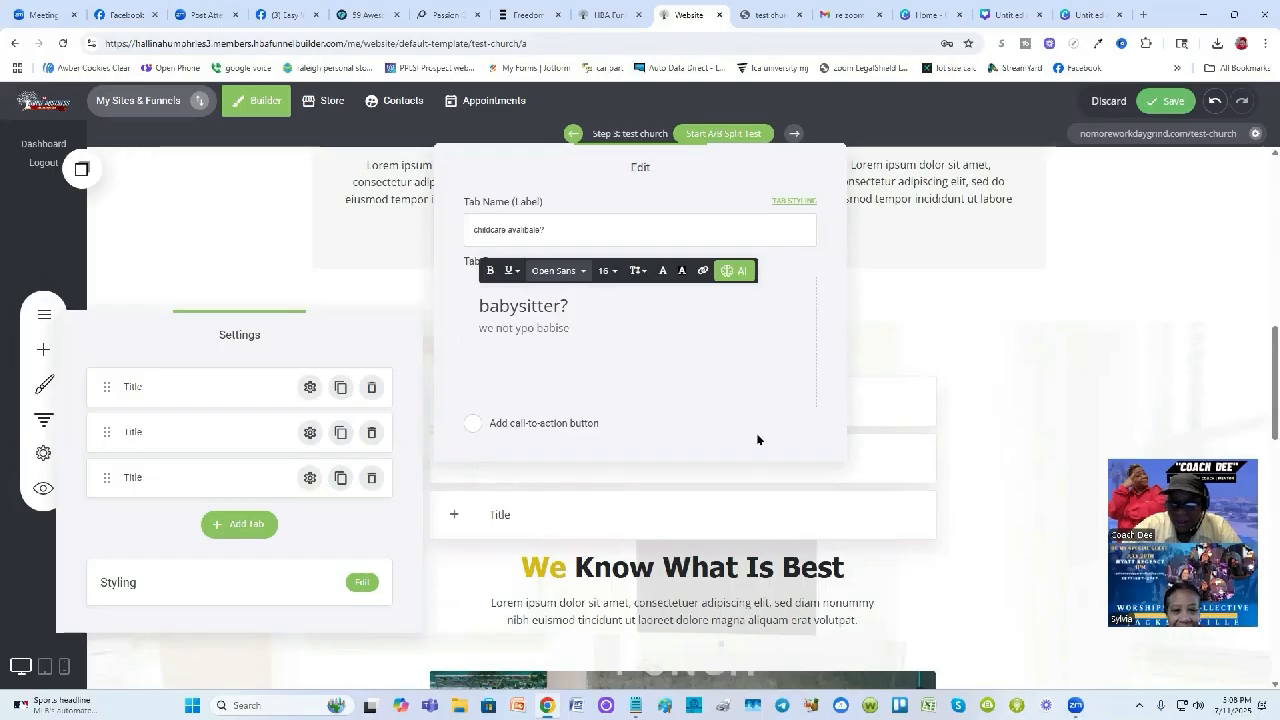
Expand the answers to "Will childcare be provided?" and "What should i bring?" in the FAQ on the Freedom Conference reference page
left_click(472, 424)
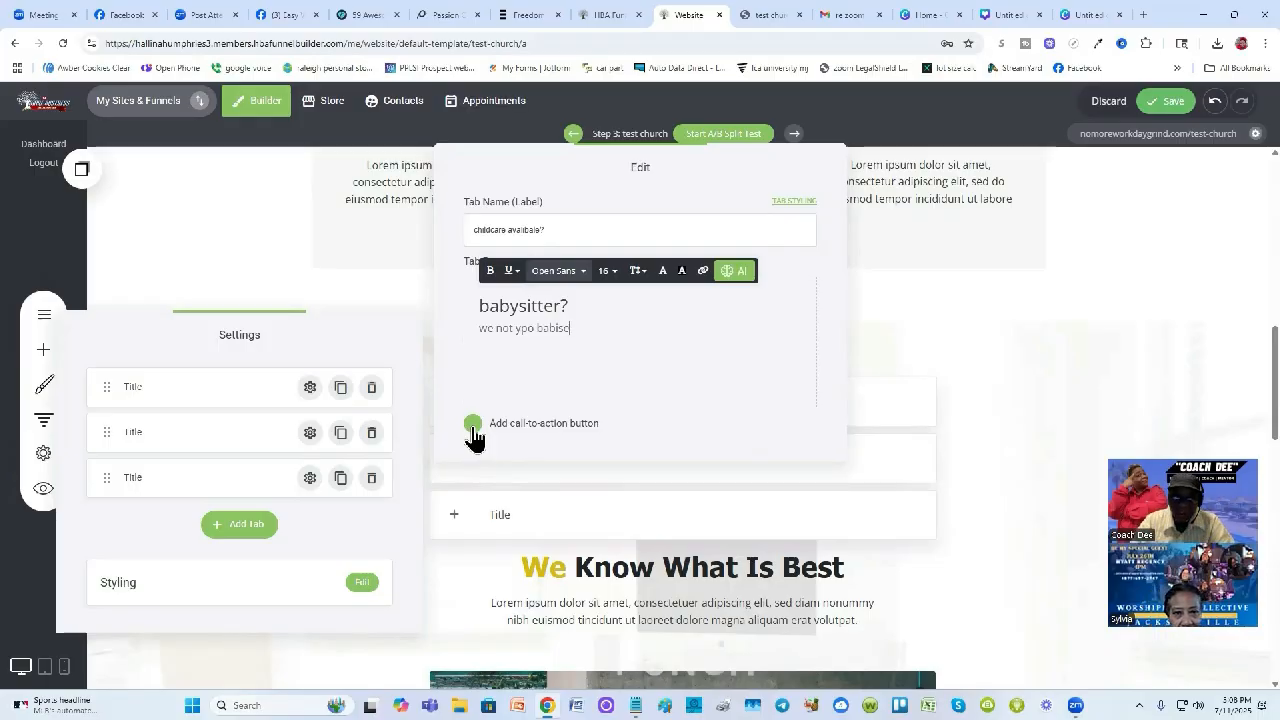
left_click(527, 15)
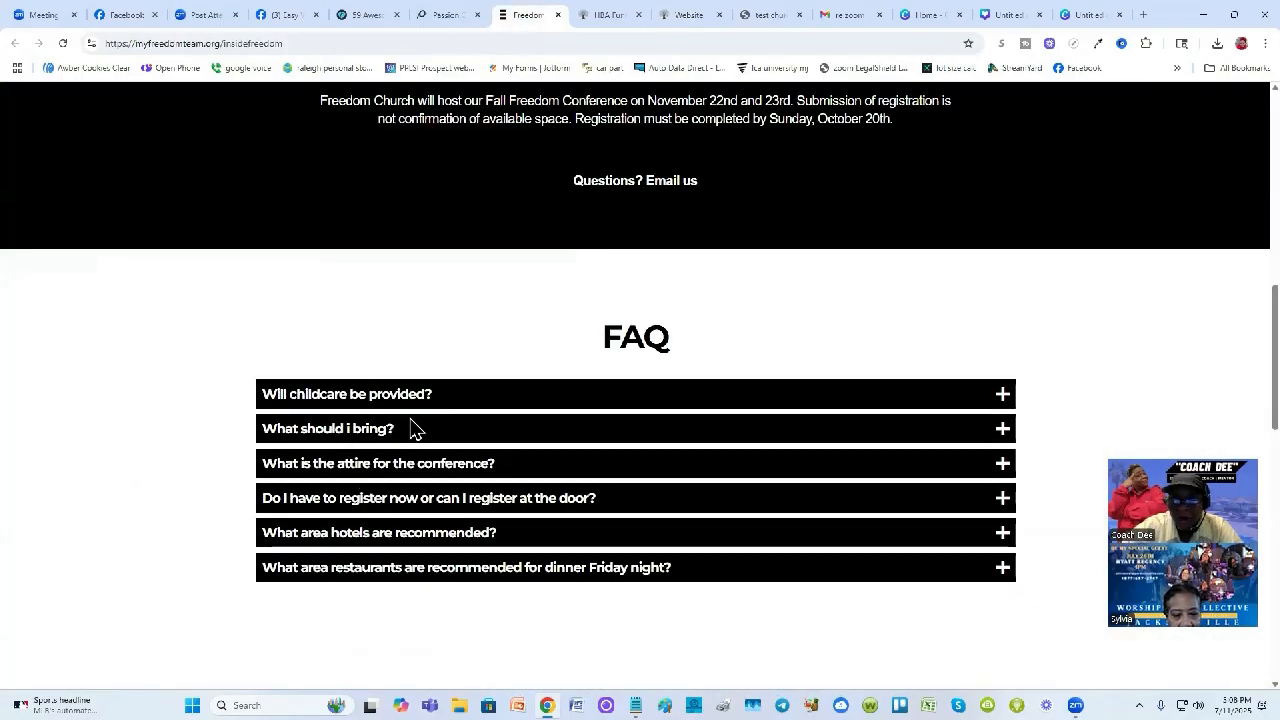
scroll(416, 428, "down", 2)
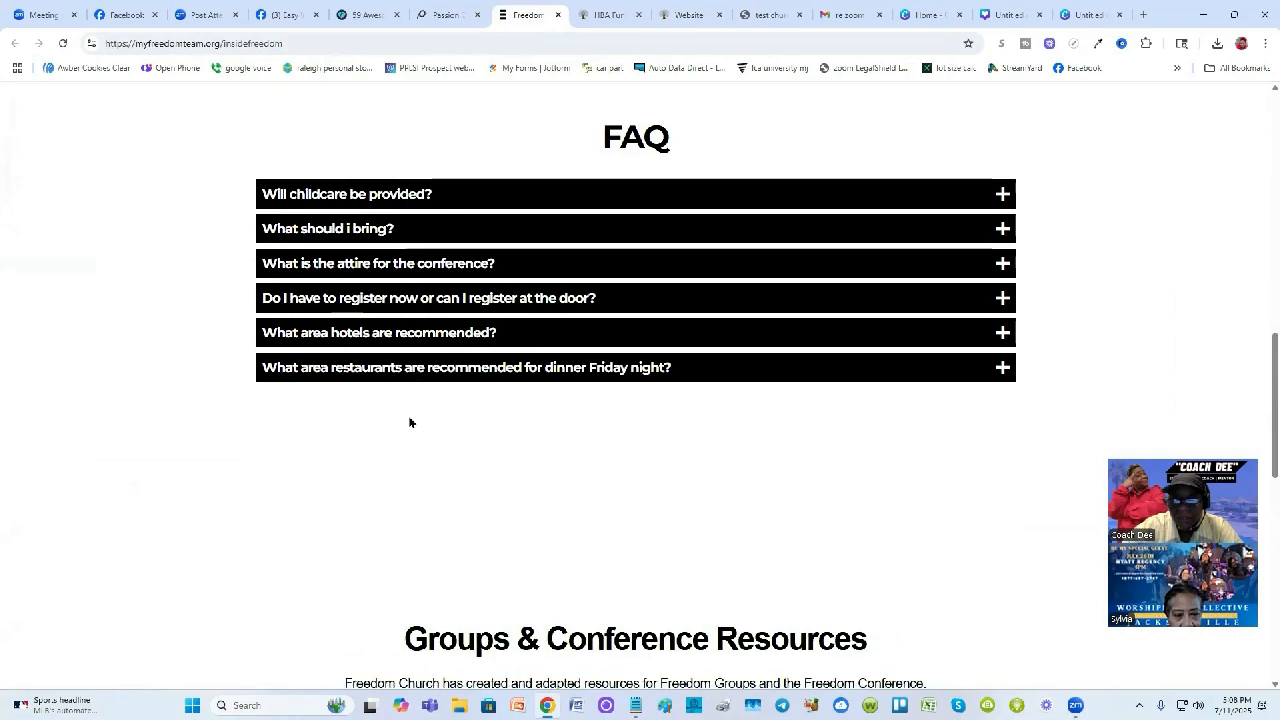
scroll(643, 491, "up", 1)
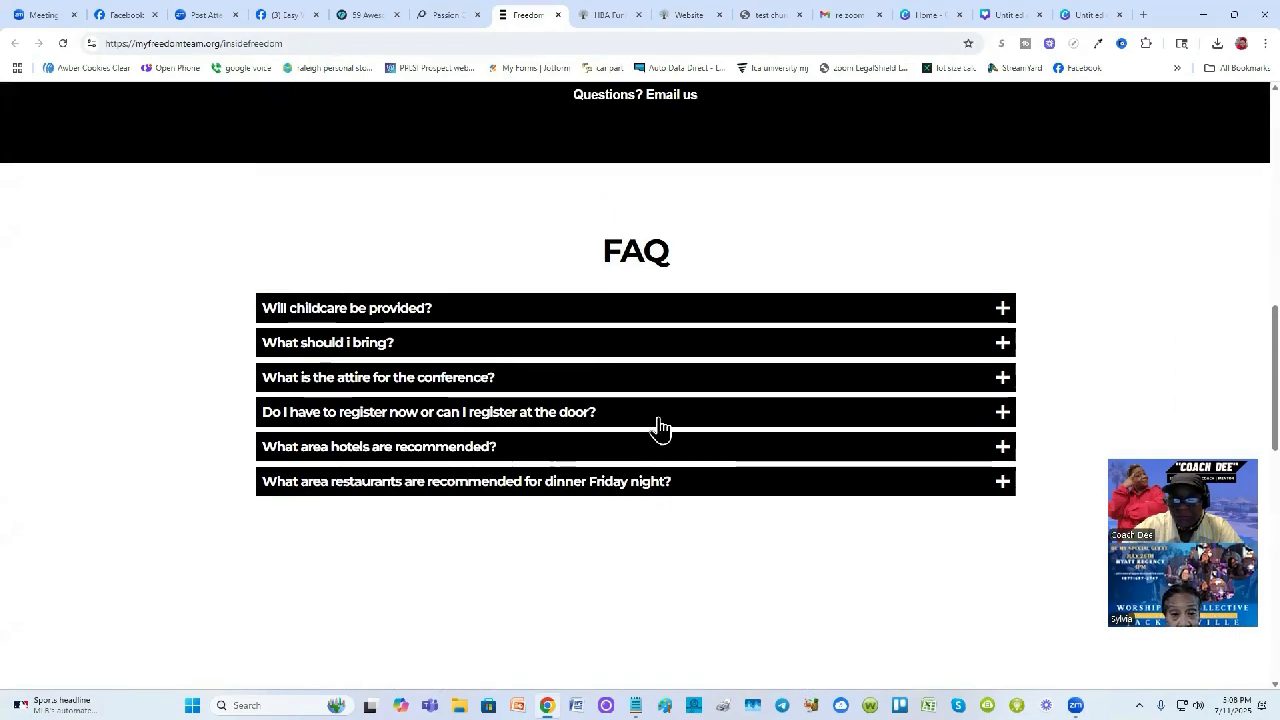
left_click(1000, 328)
scroll(563, 294, "down", 1)
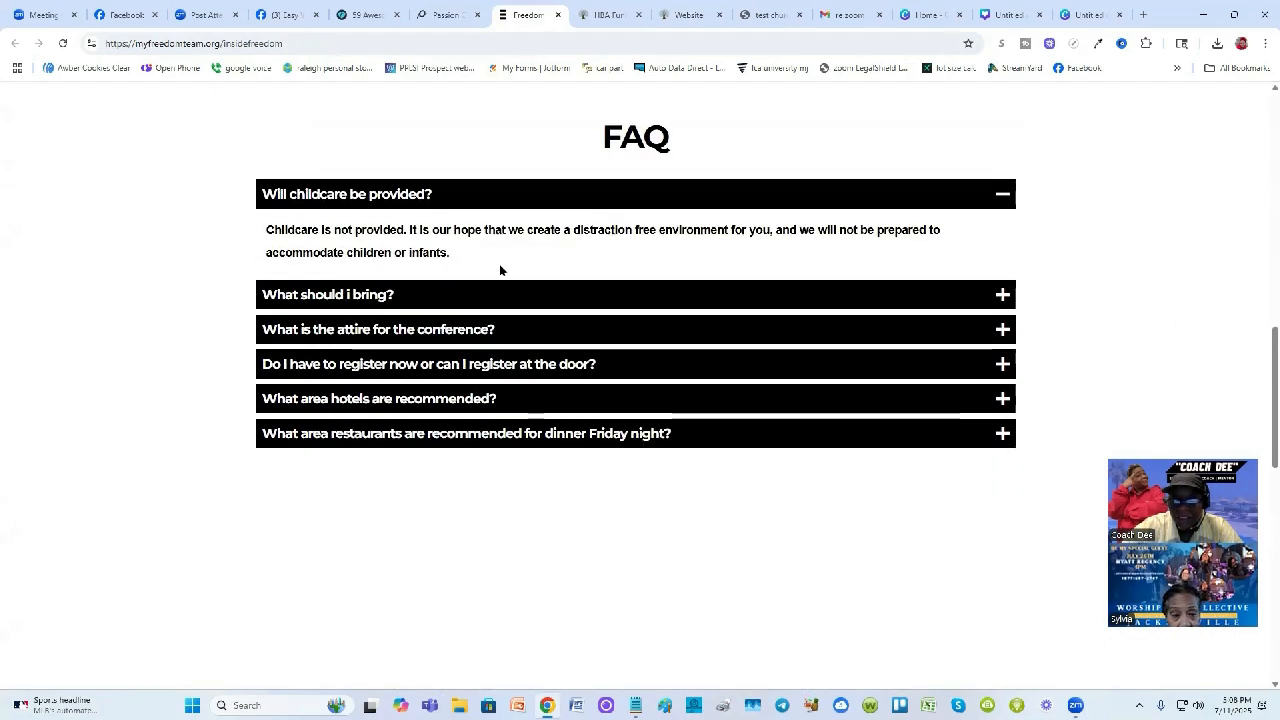
scroll(990, 290, "down", 1)
left_click(1002, 230)
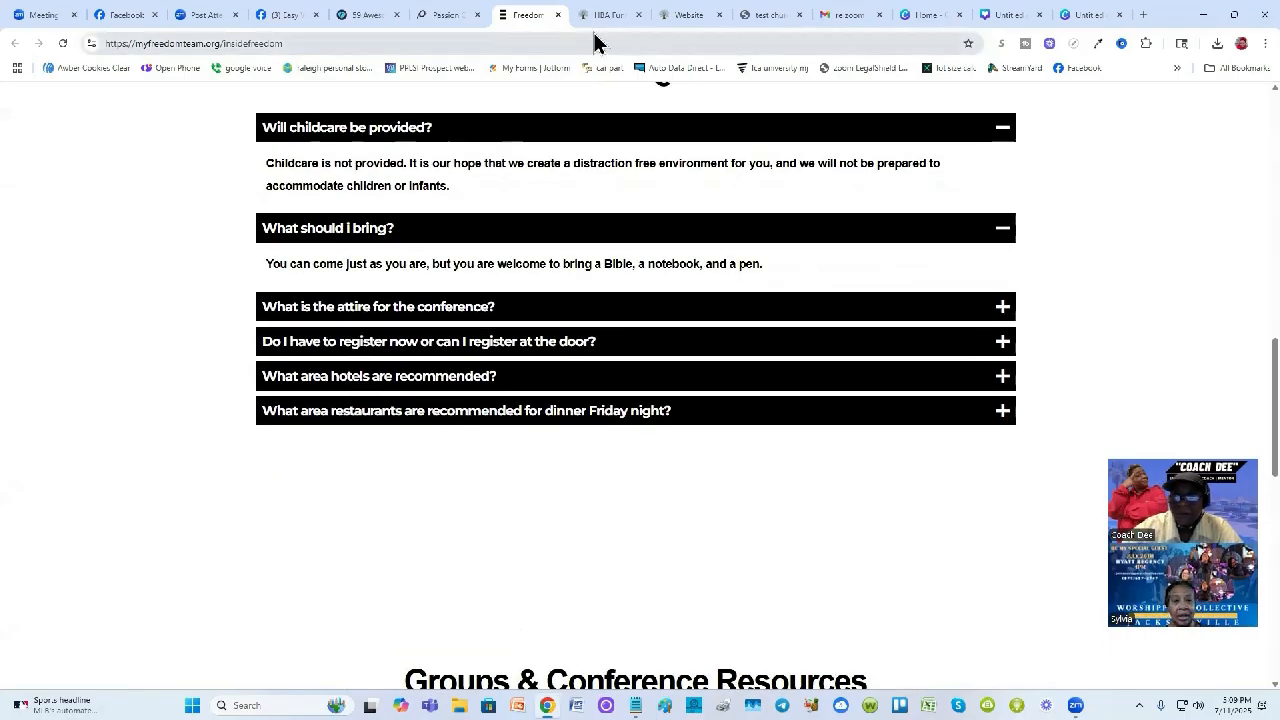
Try a call-to-action button with the text "click on" in the first accordion tab of the church page, and disable it again
left_click(679, 16)
left_click(475, 426)
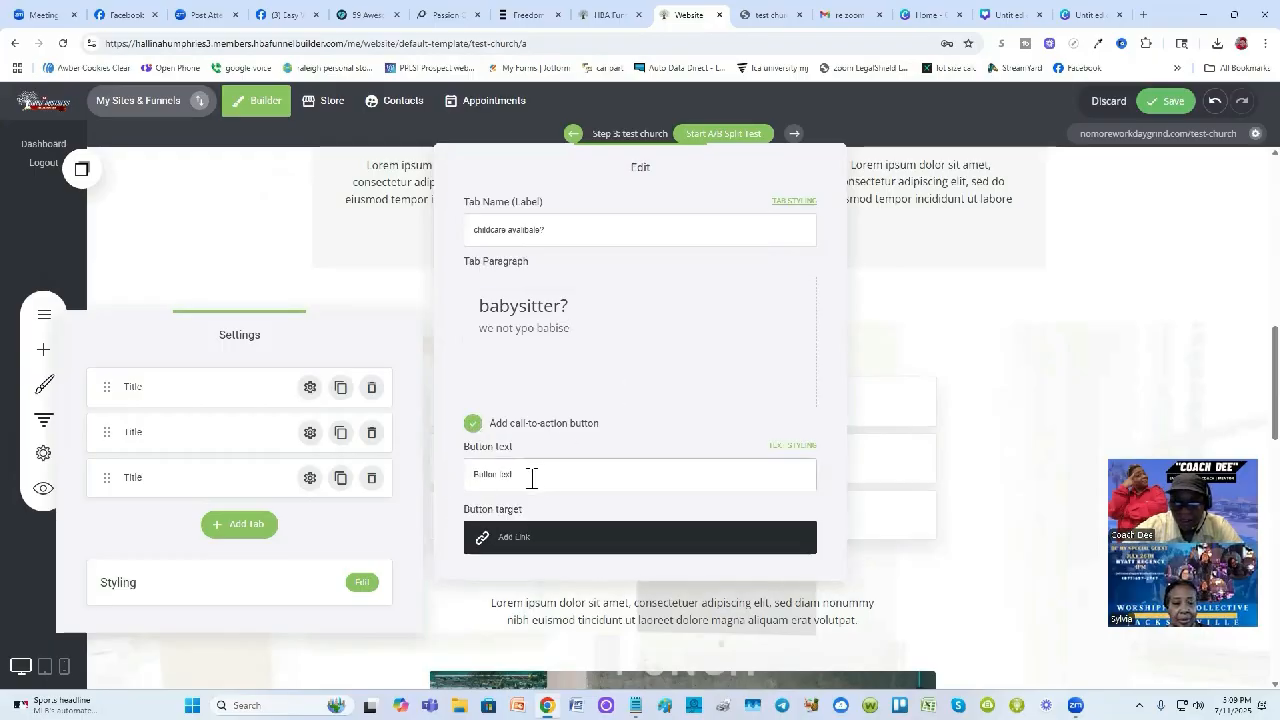
left_click_drag(536, 474, 466, 480)
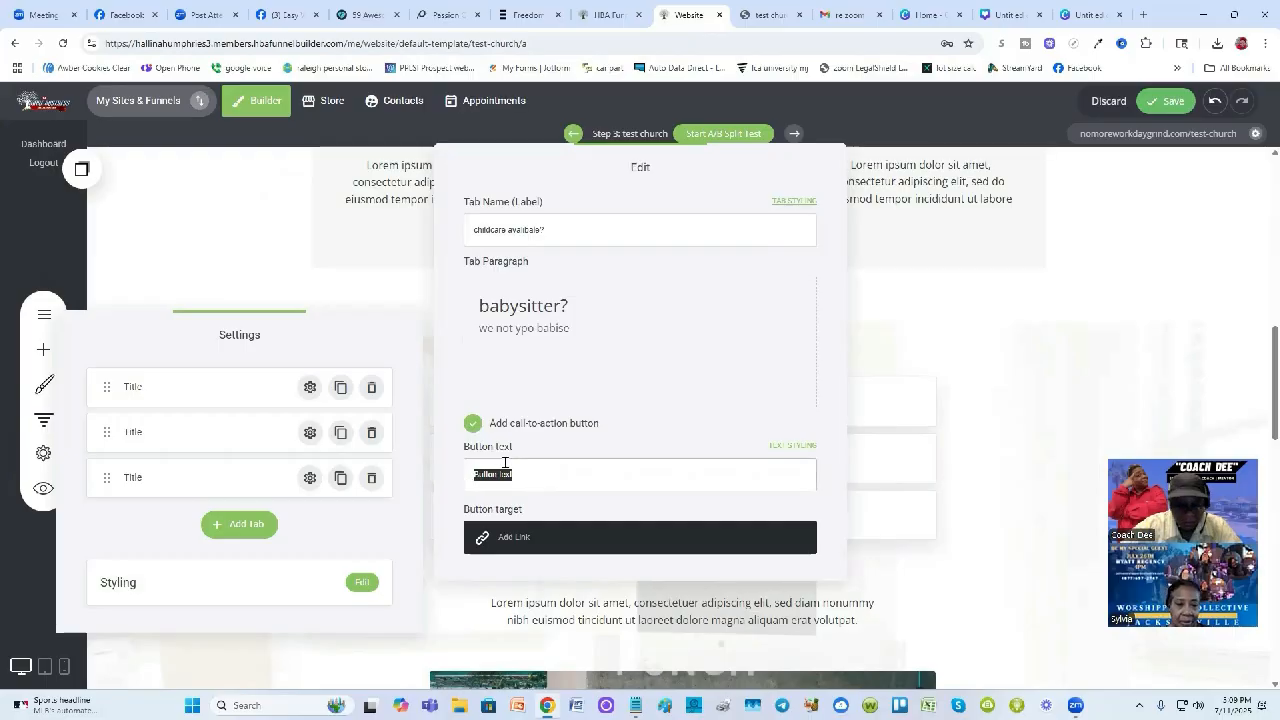
type("click on")
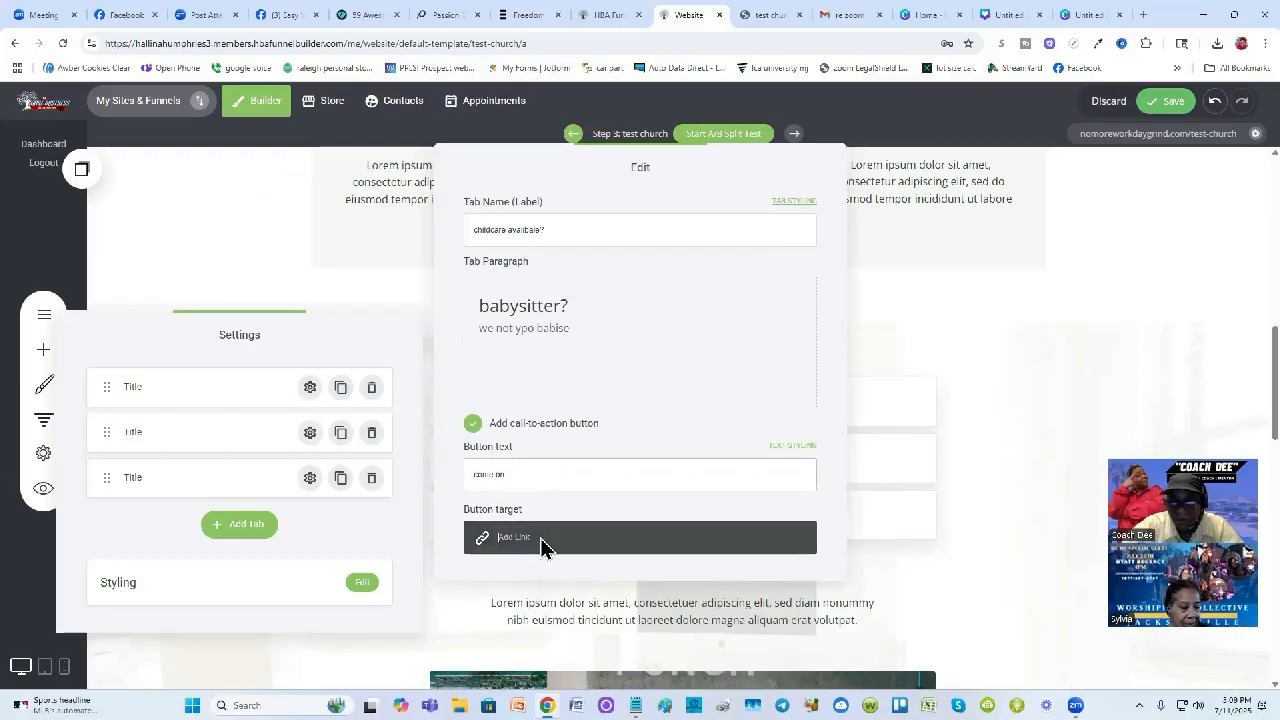
left_click(539, 536)
left_click(742, 525)
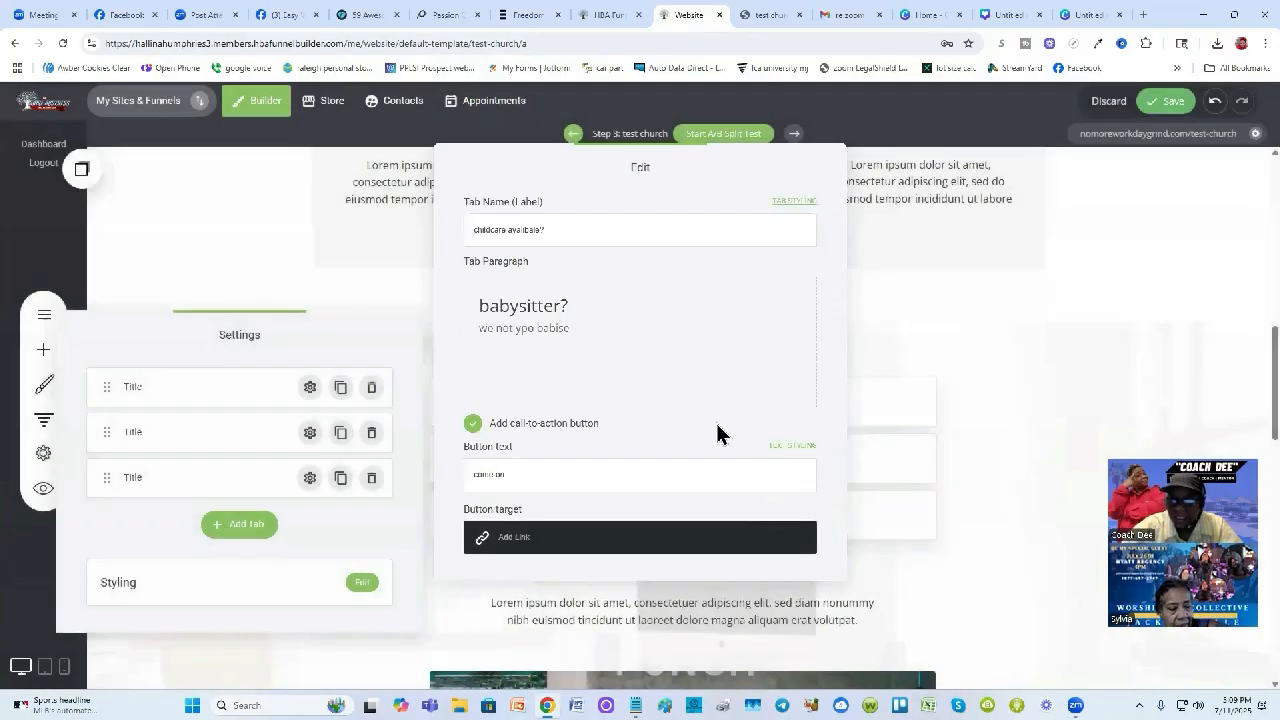
left_click(469, 426)
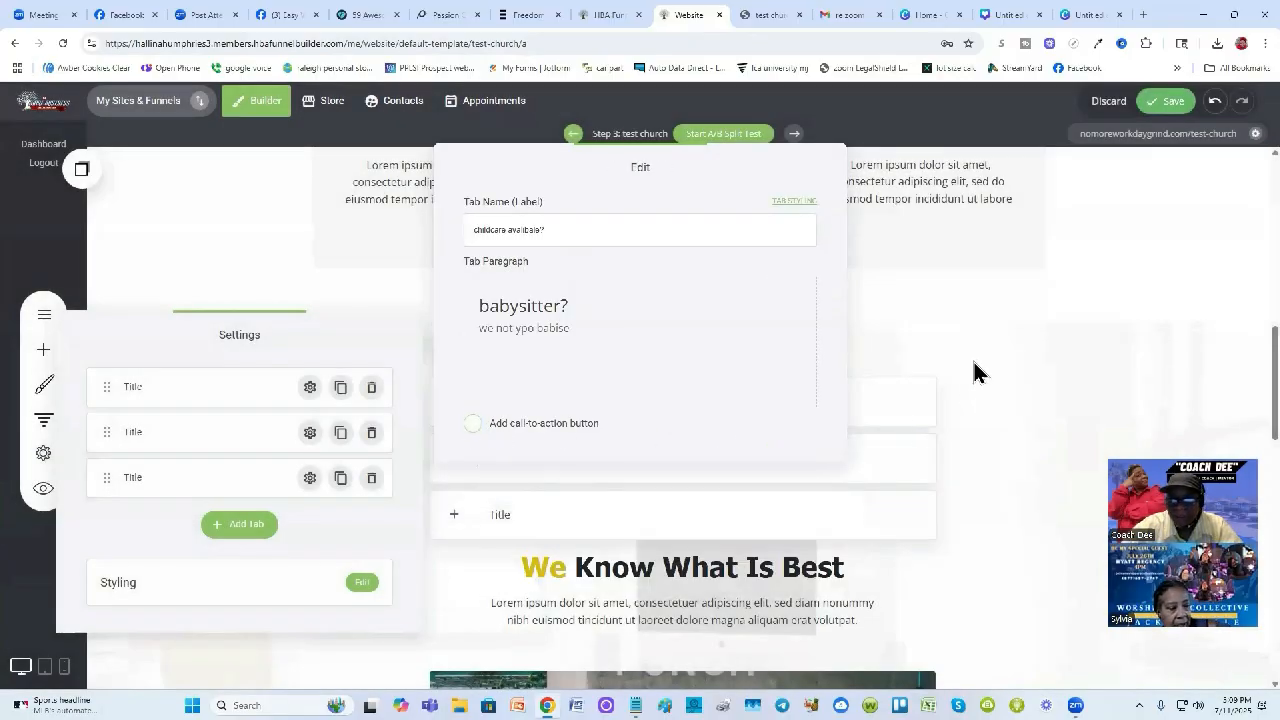
Close the tab editor and style the accordion with a black heading background and white heading color
left_click(966, 374)
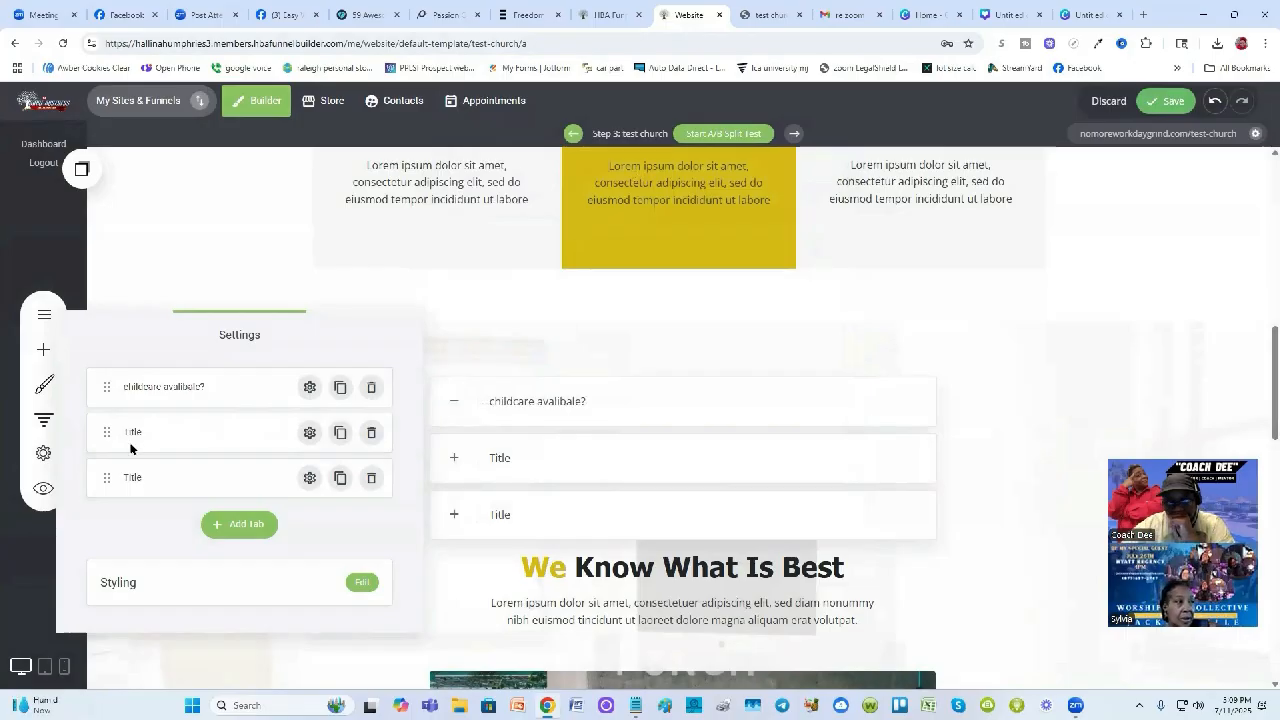
left_click(362, 584)
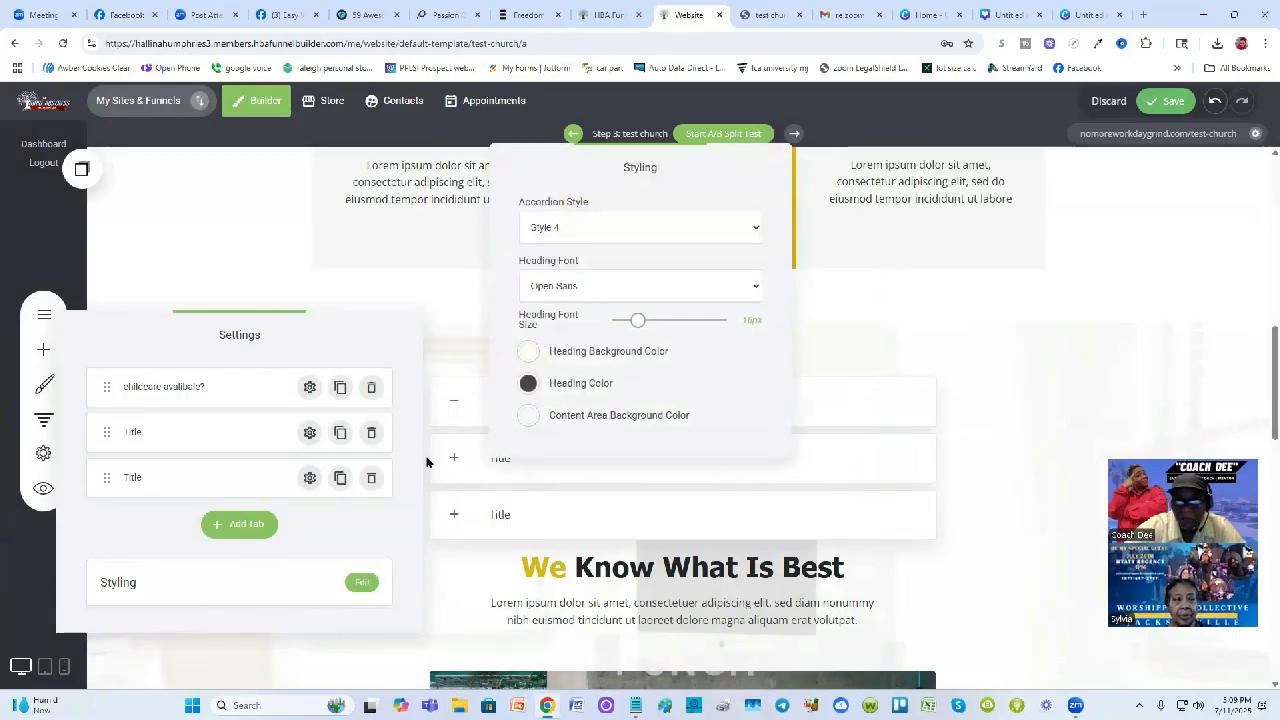
left_click(756, 232)
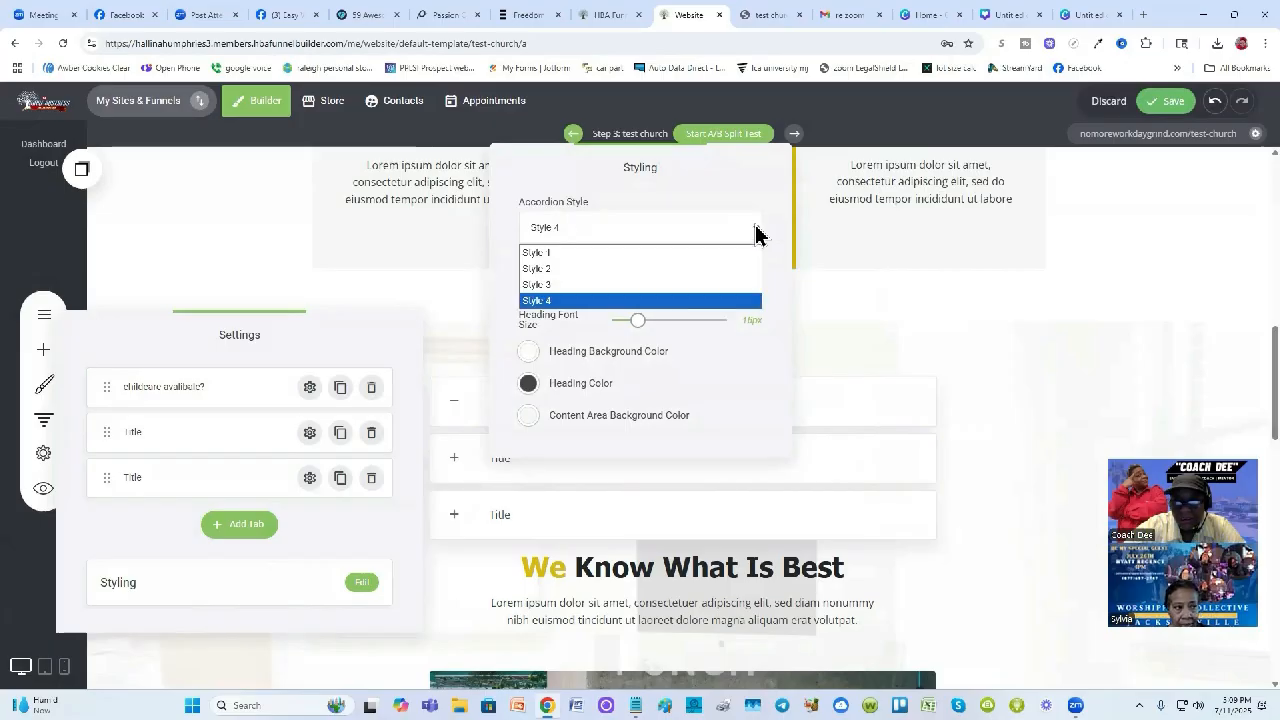
left_click(756, 232)
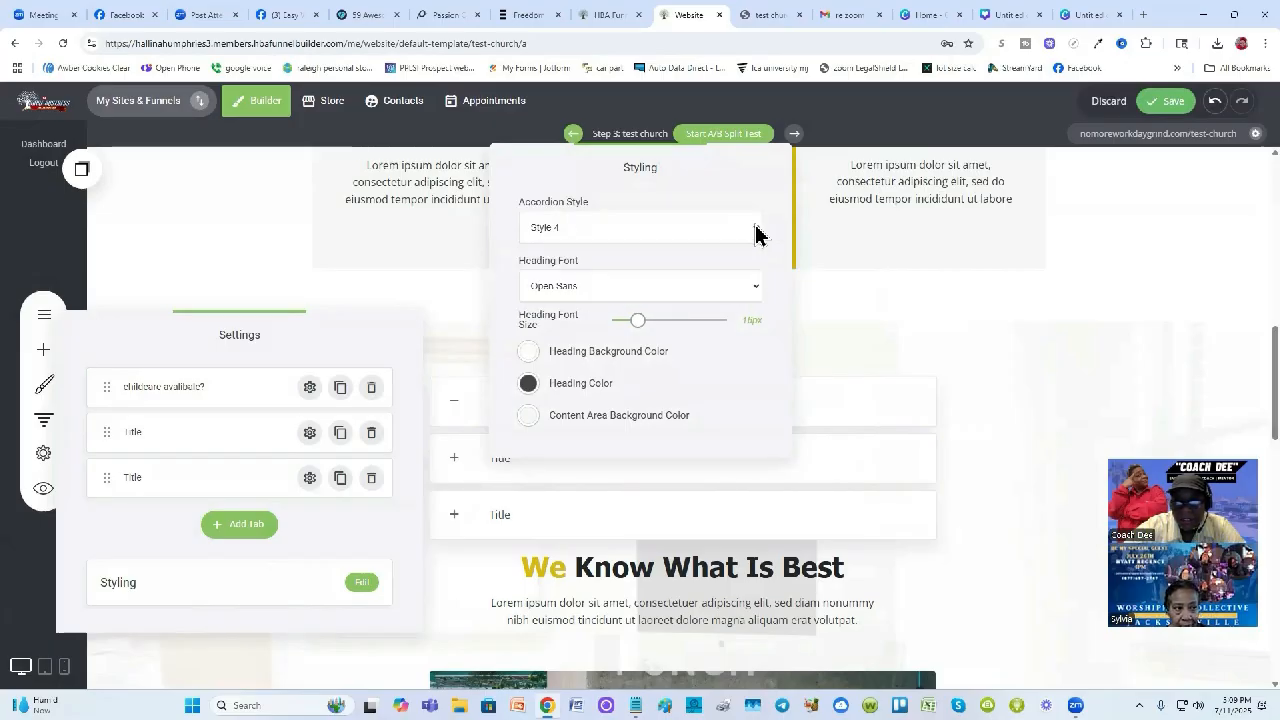
left_click(528, 352)
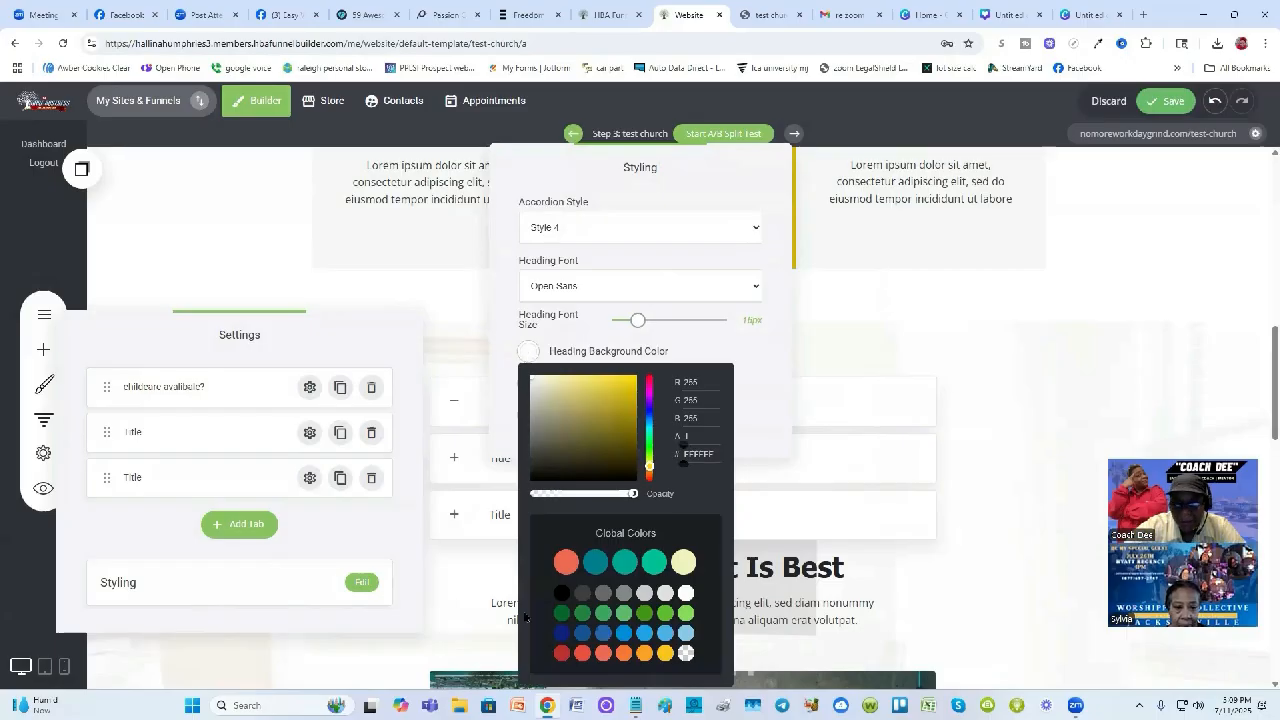
left_click(562, 593)
left_click(770, 368)
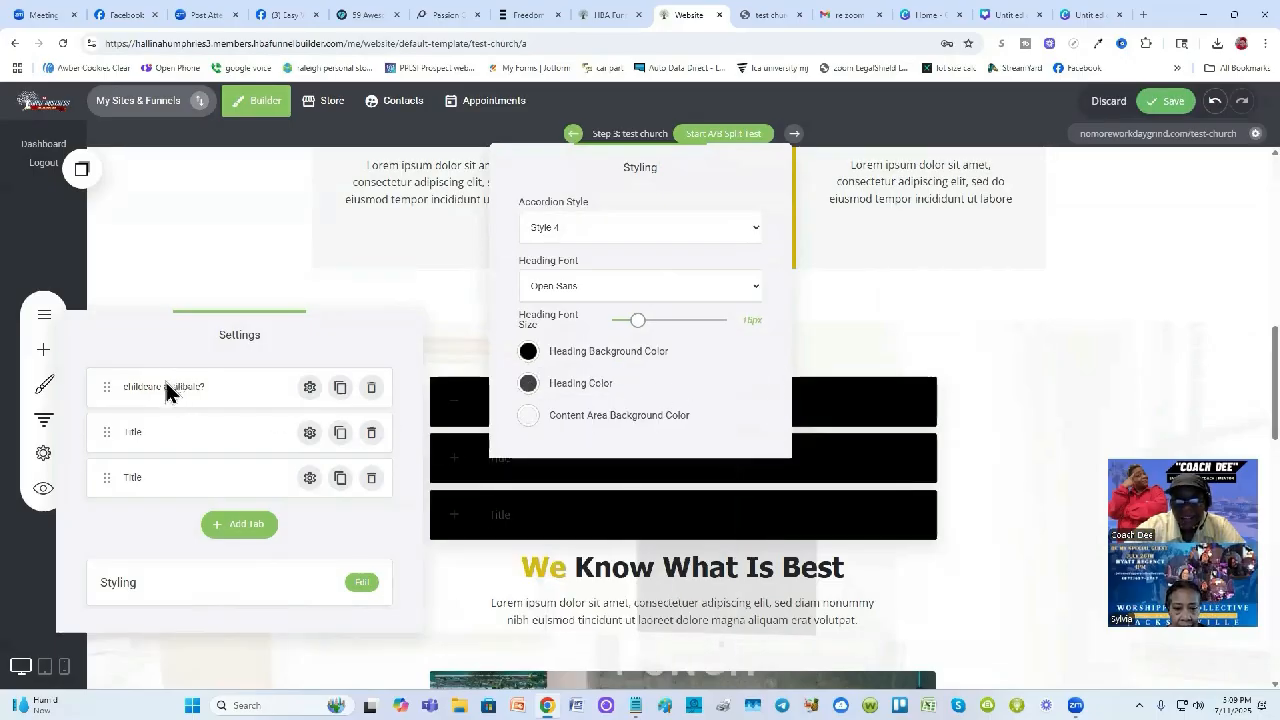
left_click(528, 383)
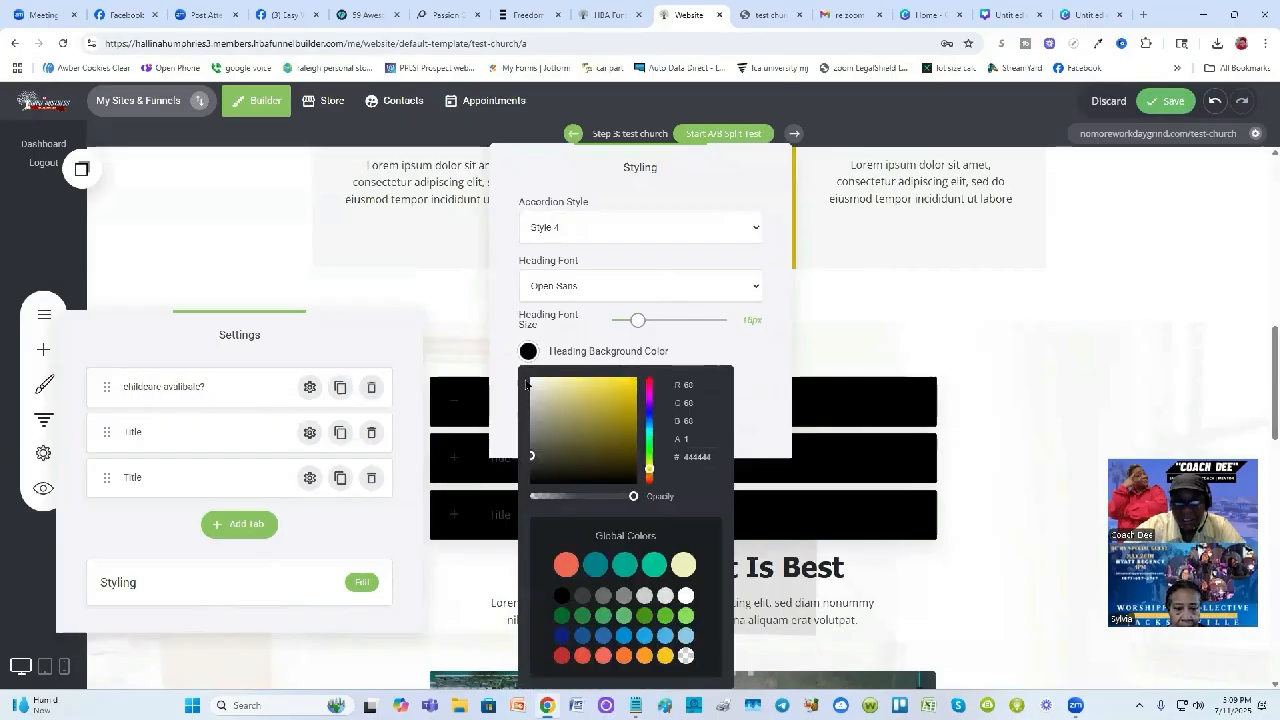
left_click(686, 596)
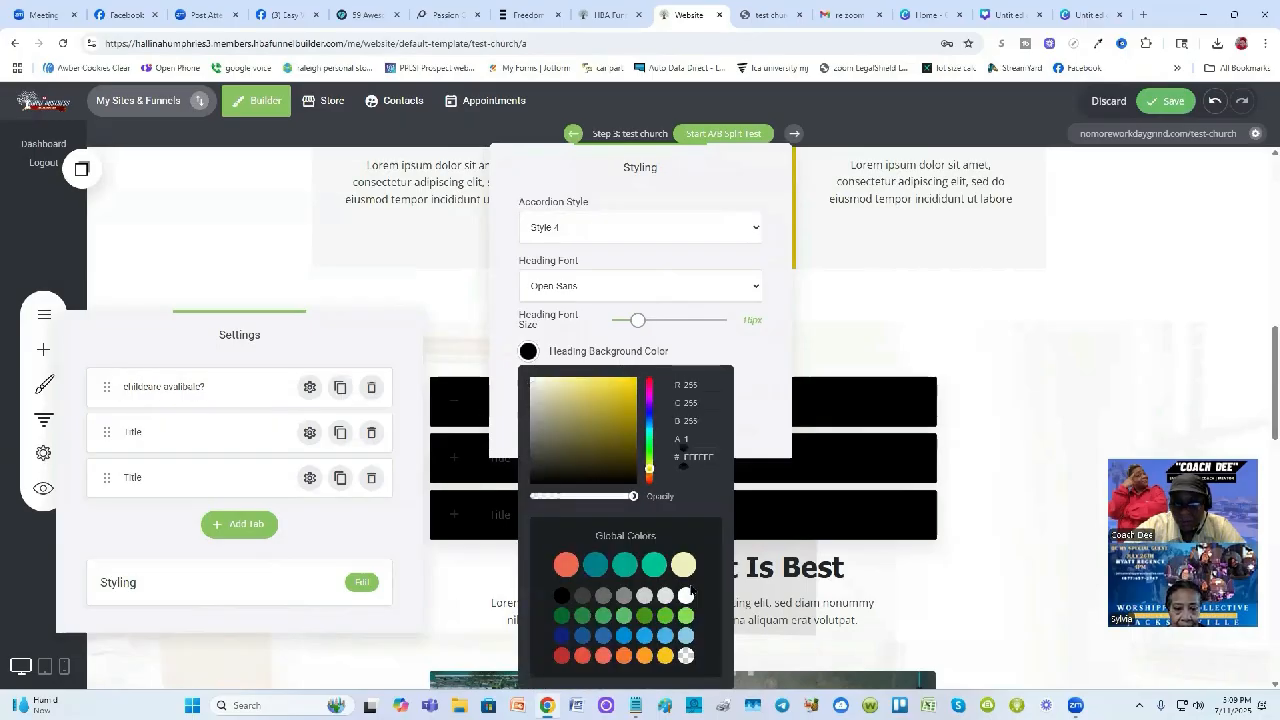
left_click(772, 380)
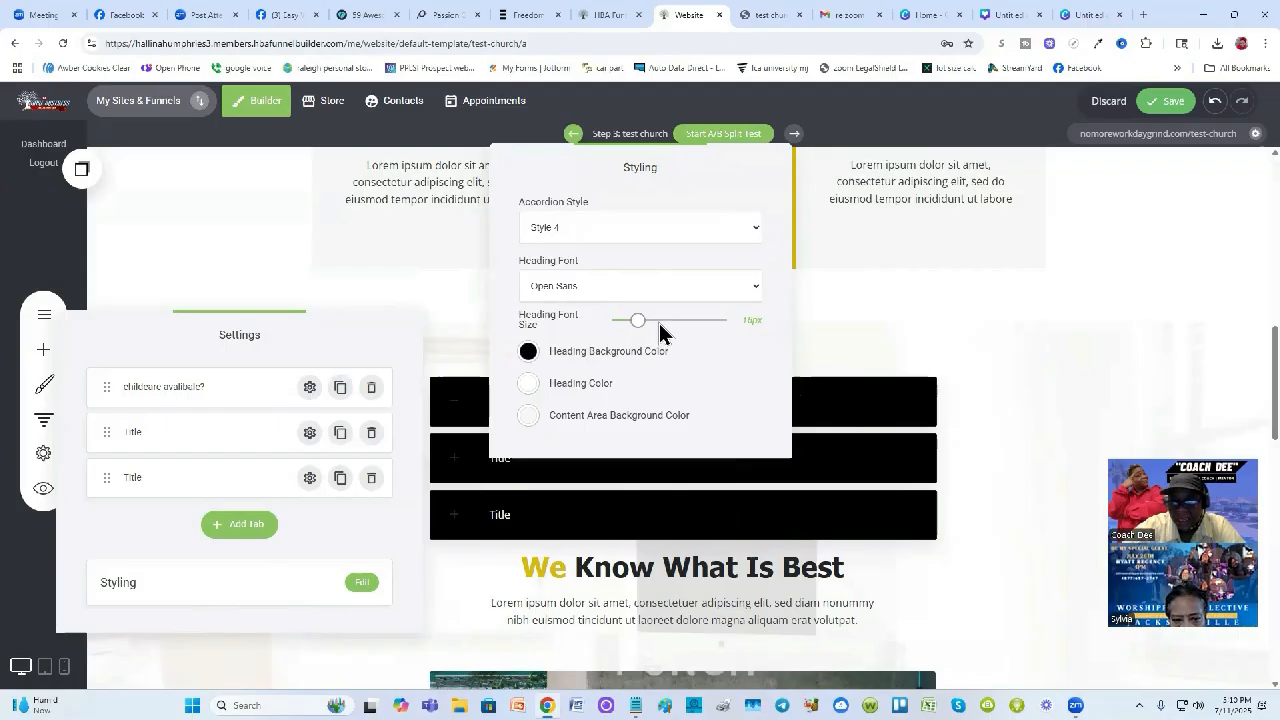
left_click(1005, 306)
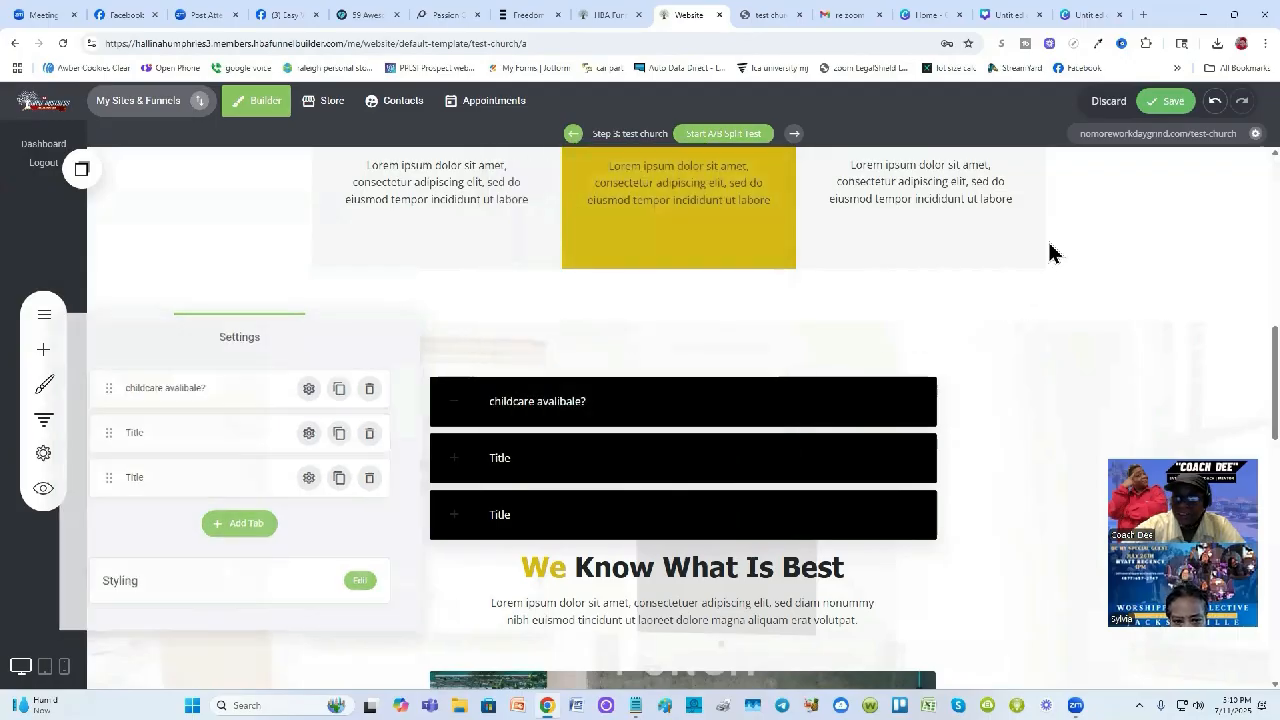
Save the church page and reload the published test church page
left_click(1166, 100)
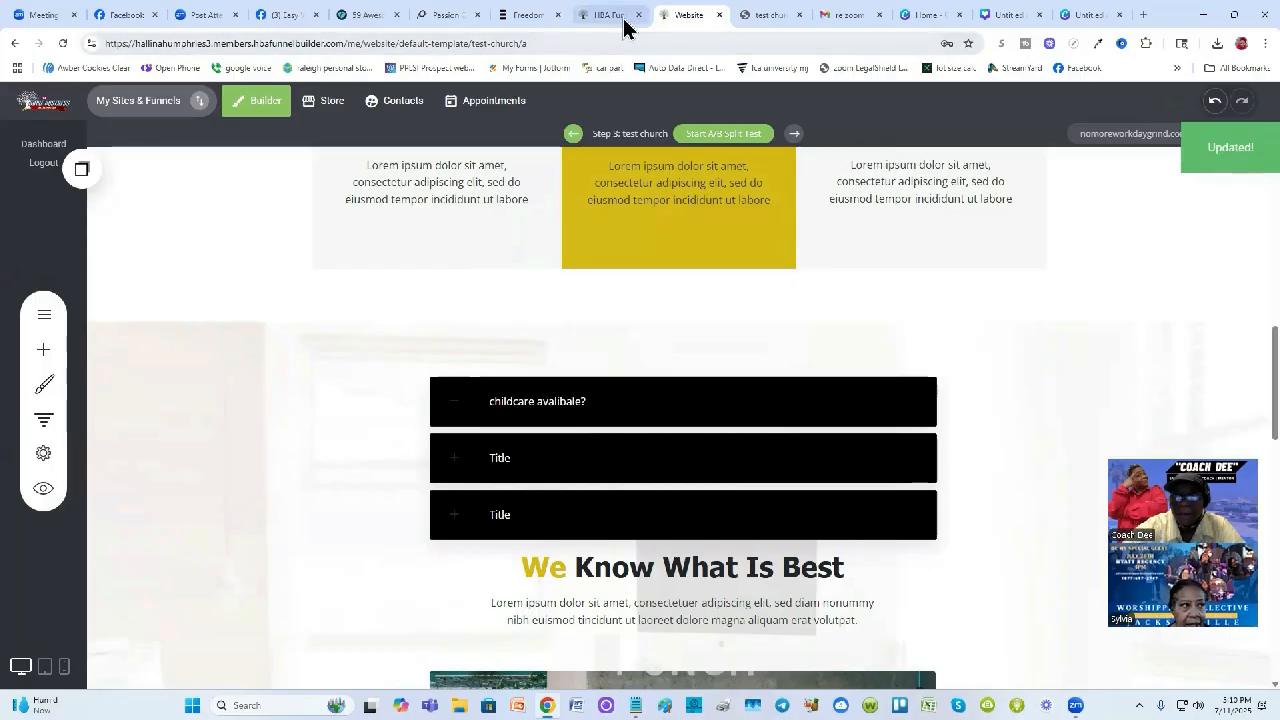
left_click(771, 18)
left_click(60, 43)
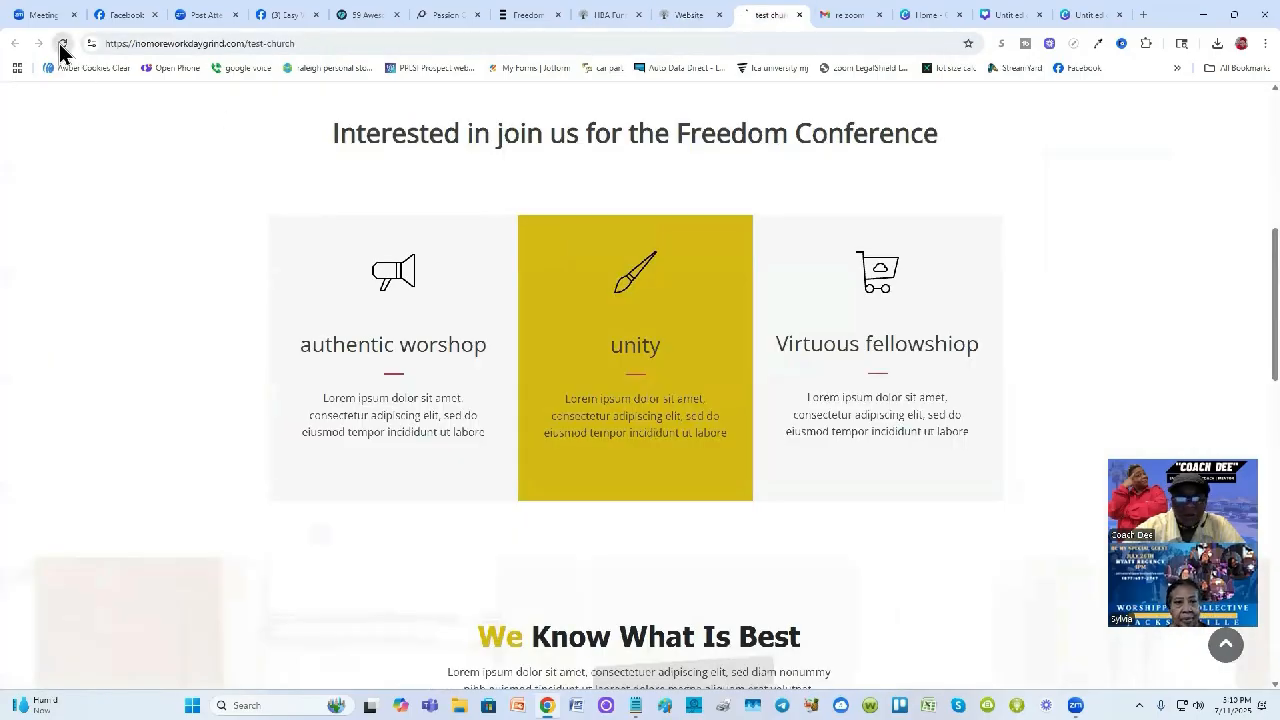
Test the accordion on the published page by expanding and collapsing its tabs above "We Know What Is Best"
scroll(775, 320, "down", 3)
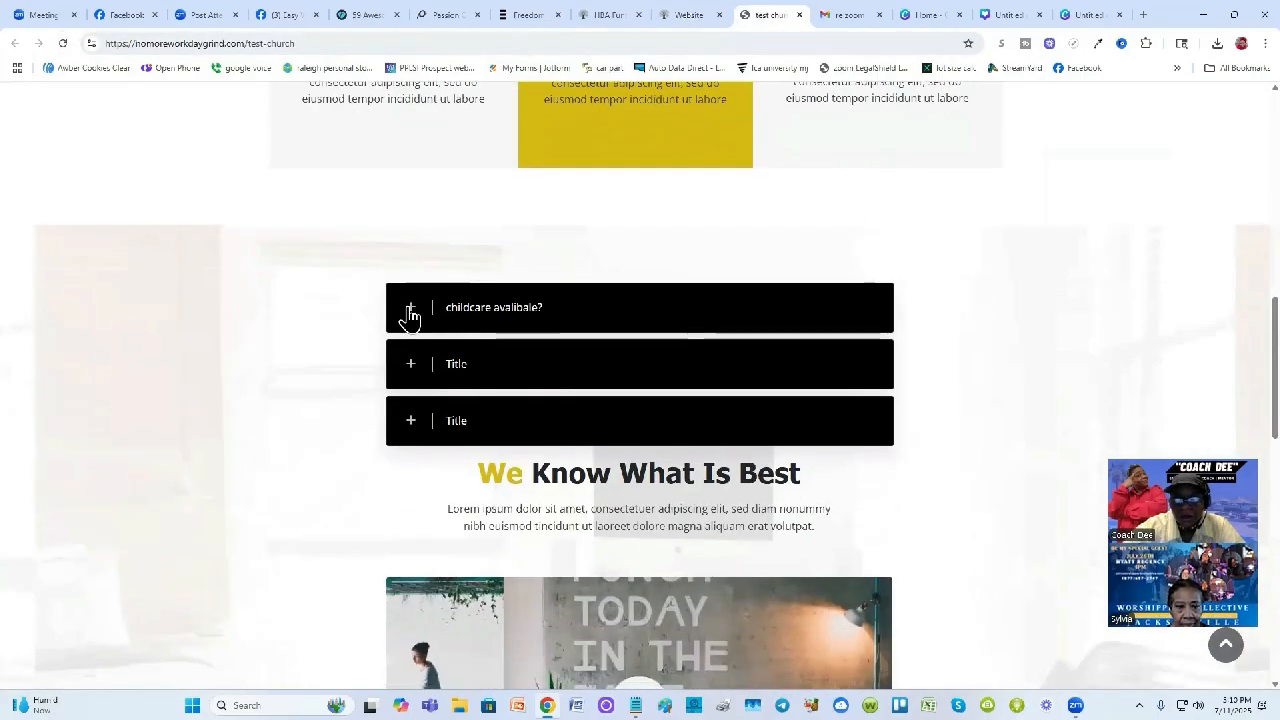
left_click(410, 312)
left_click(410, 316)
left_click(408, 318)
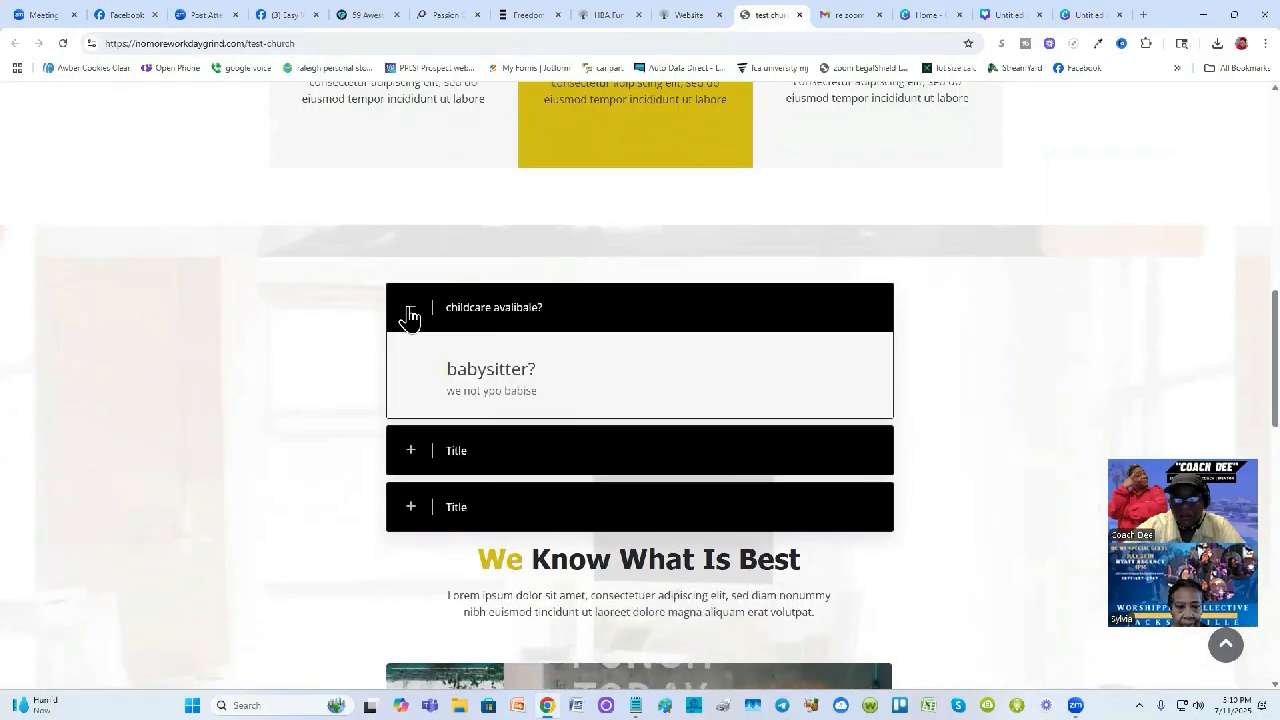
left_click(406, 320)
scroll(400, 343, "down", 1)
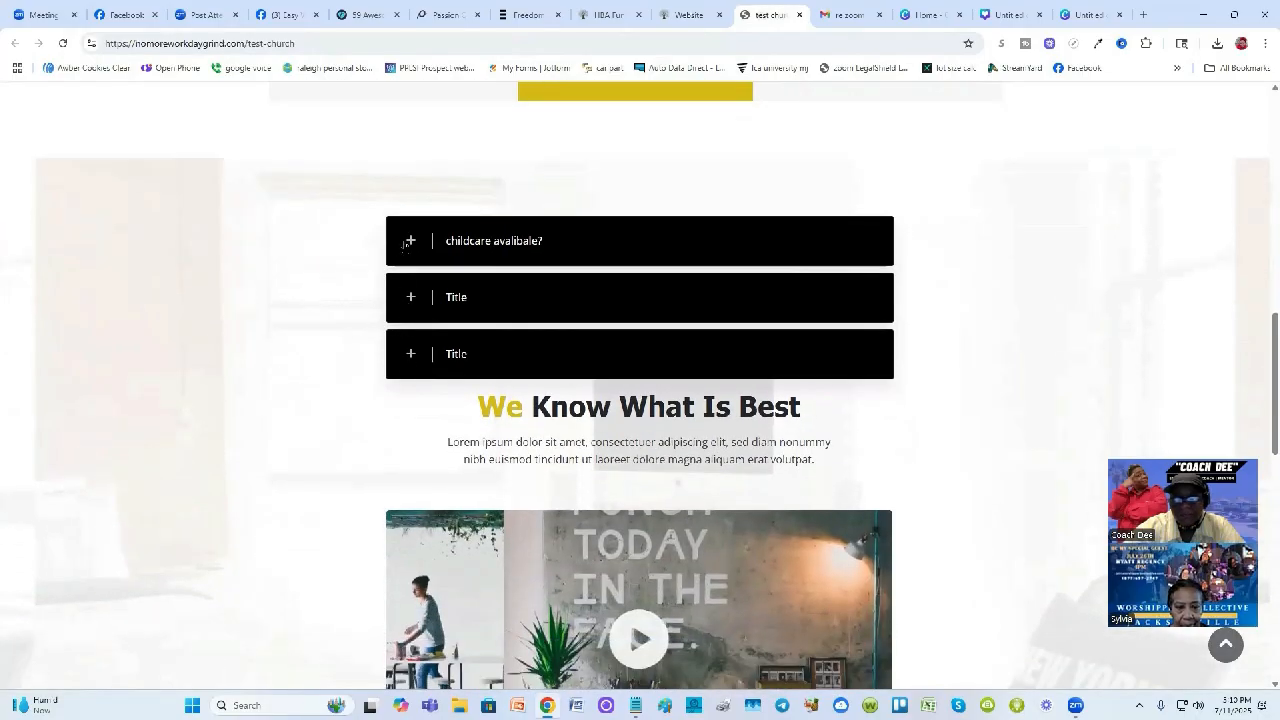
left_click(408, 241)
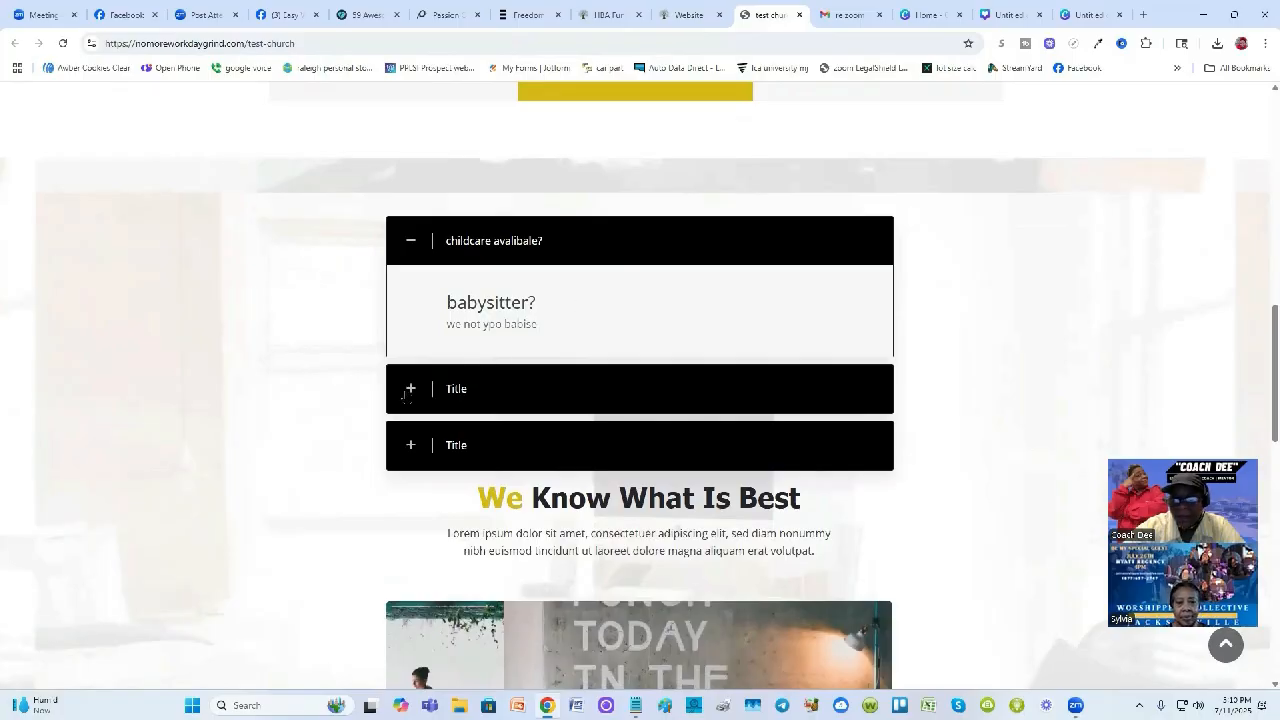
left_click(410, 392)
left_click(412, 305)
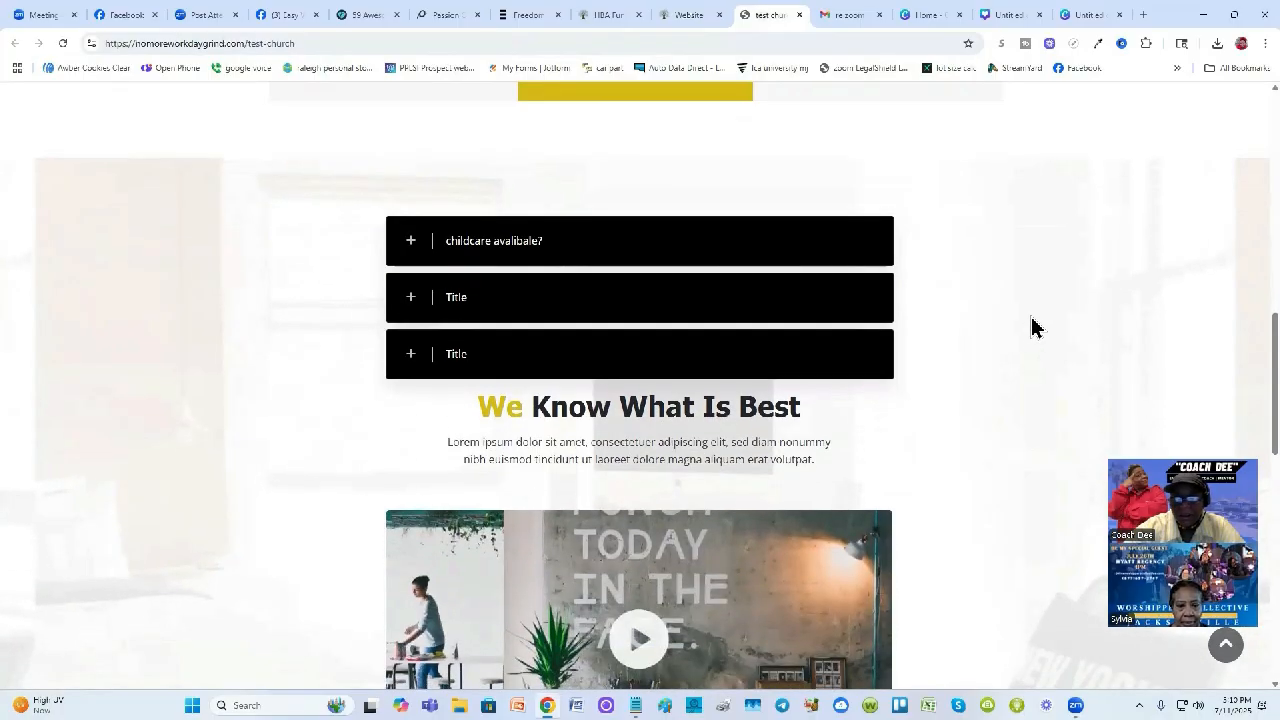
Review the Groups & Conference Resources section on the Freedom Conference reference page
scroll(1035, 328, "up", 3)
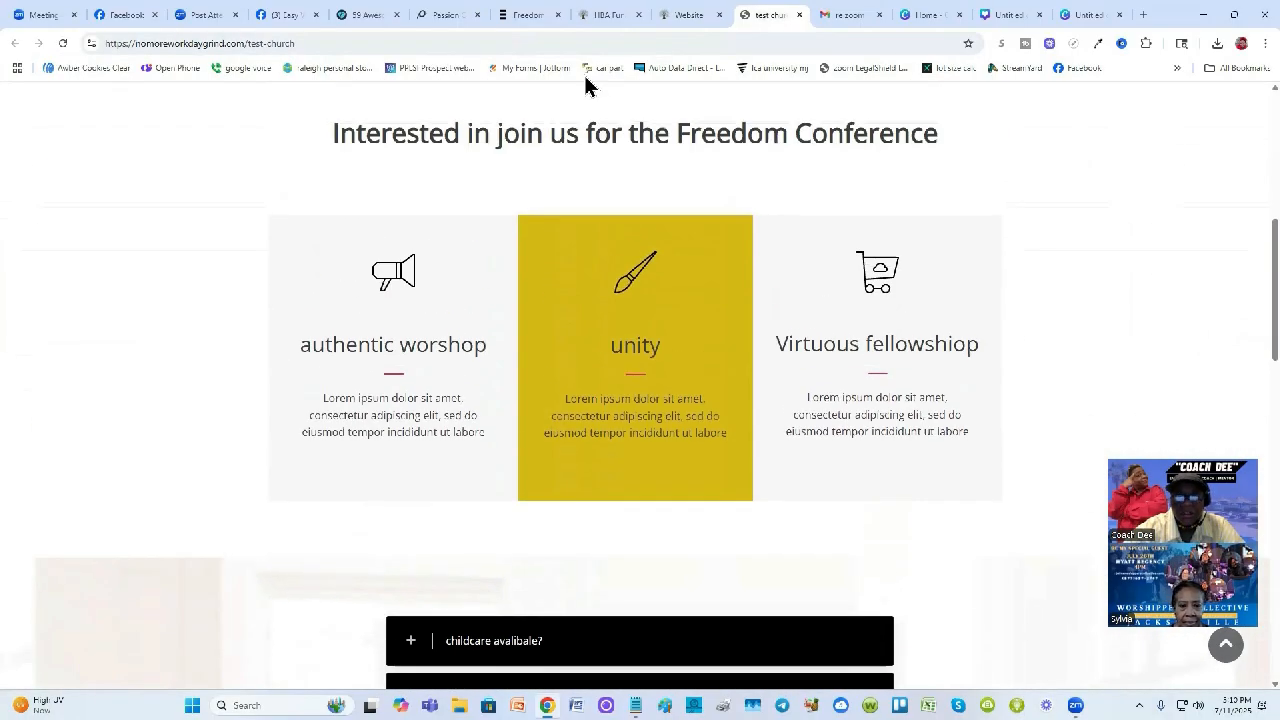
left_click(522, 15)
scroll(768, 401, "down", 4)
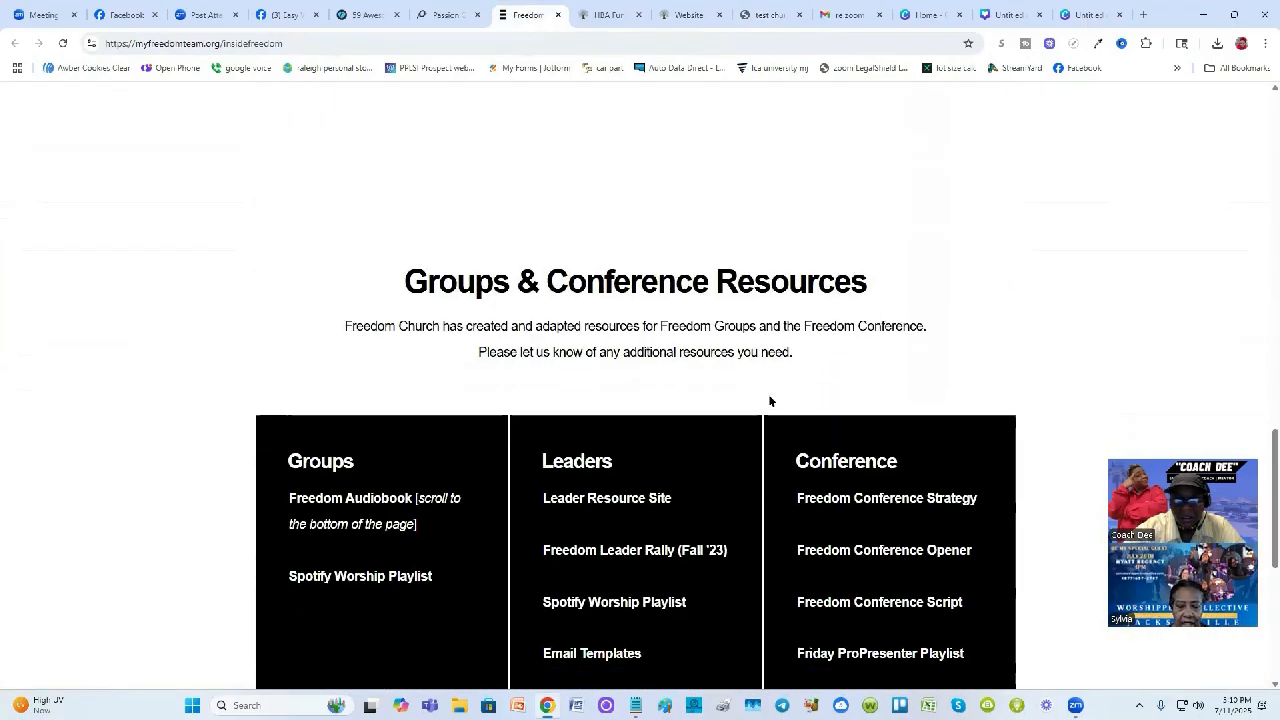
scroll(768, 394, "up", 2)
left_click(605, 16)
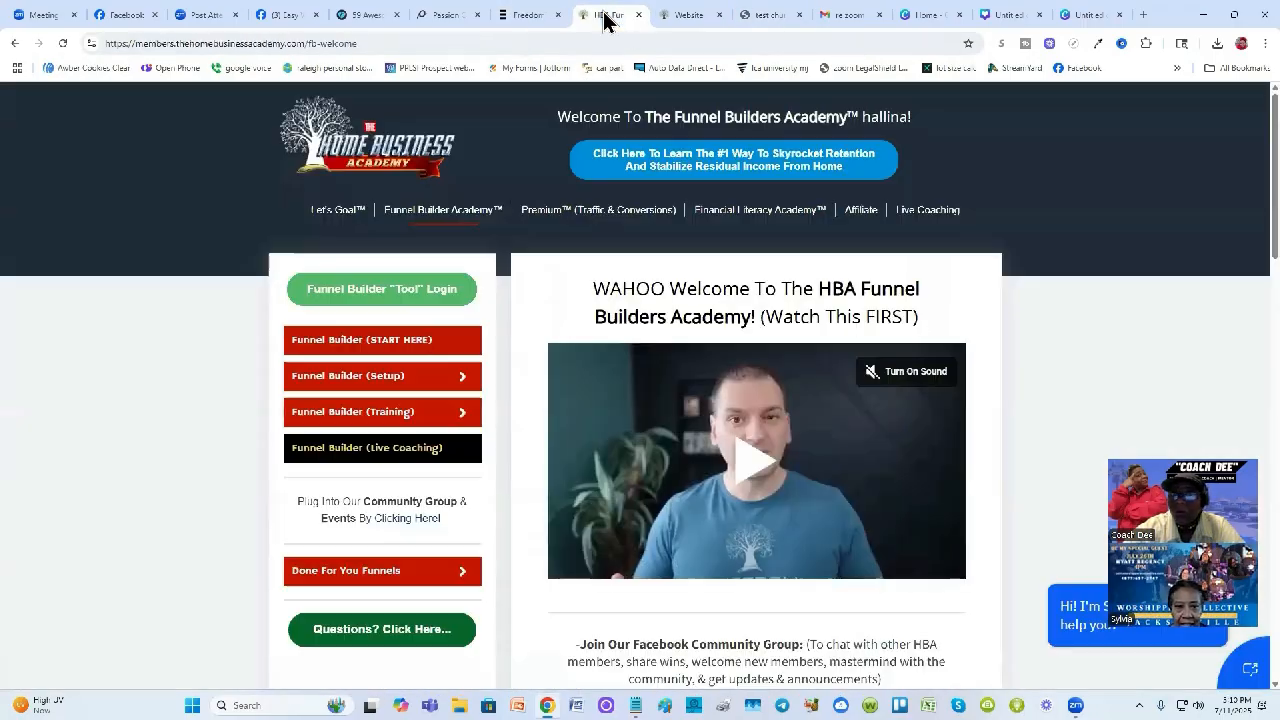
Return to the website builder and open the styling options of the accordion above "We Know What Is Best"
left_click(683, 18)
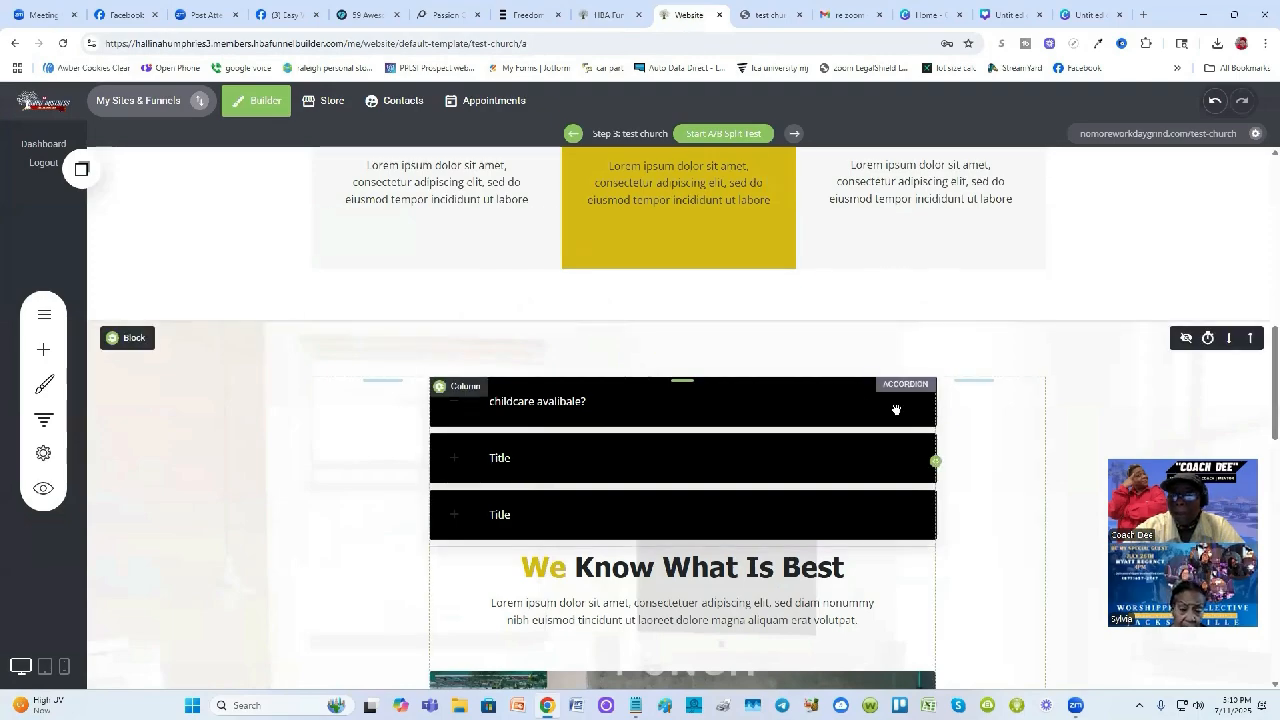
scroll(896, 410, "down", 2)
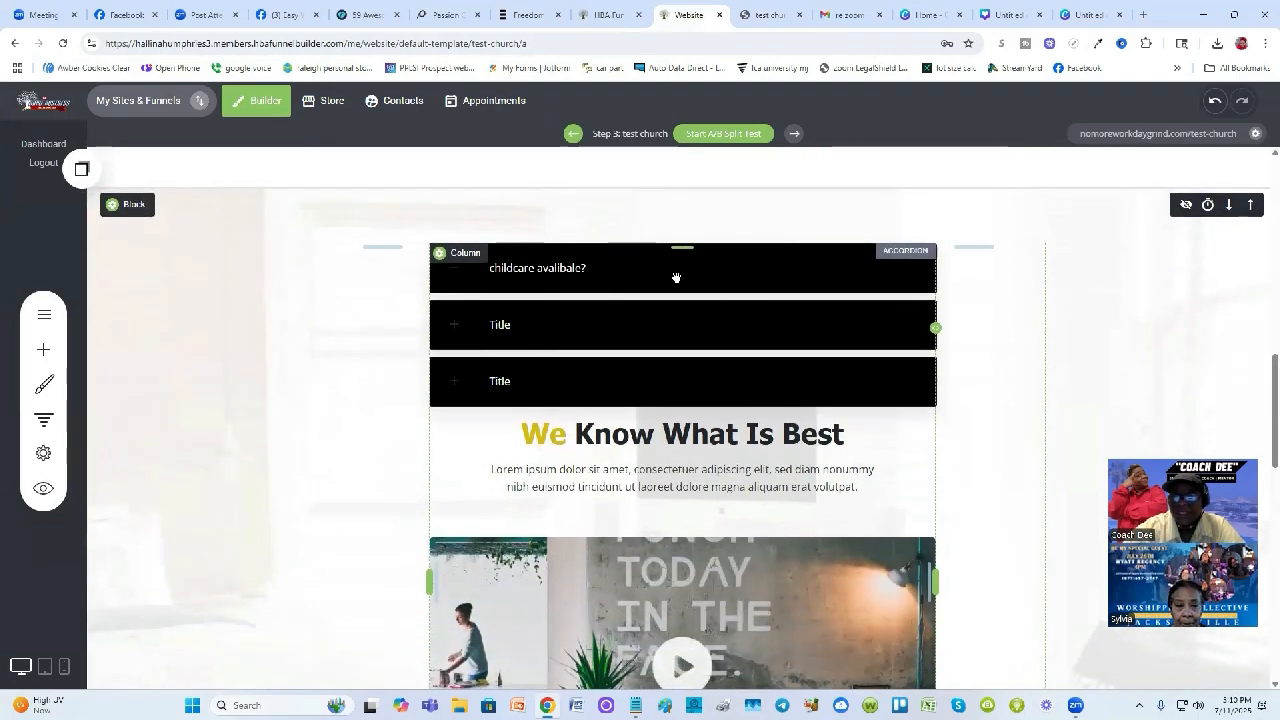
mouse_move(474, 251)
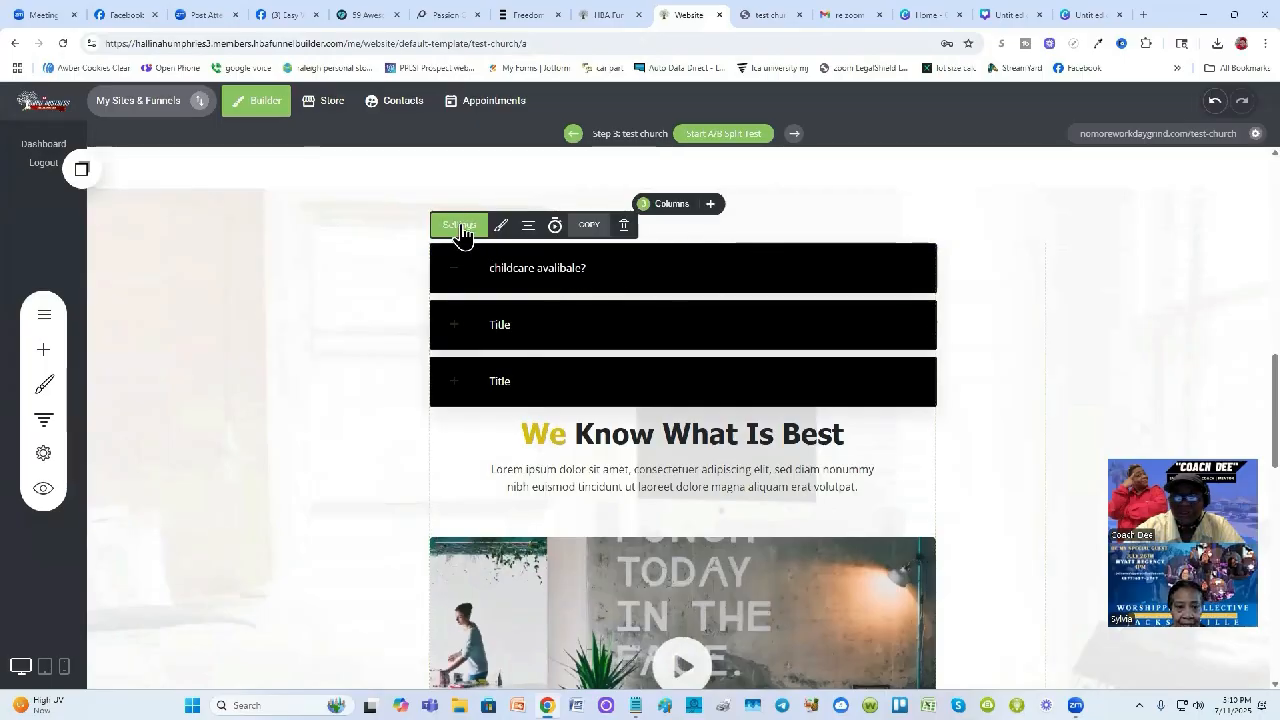
left_click(459, 225)
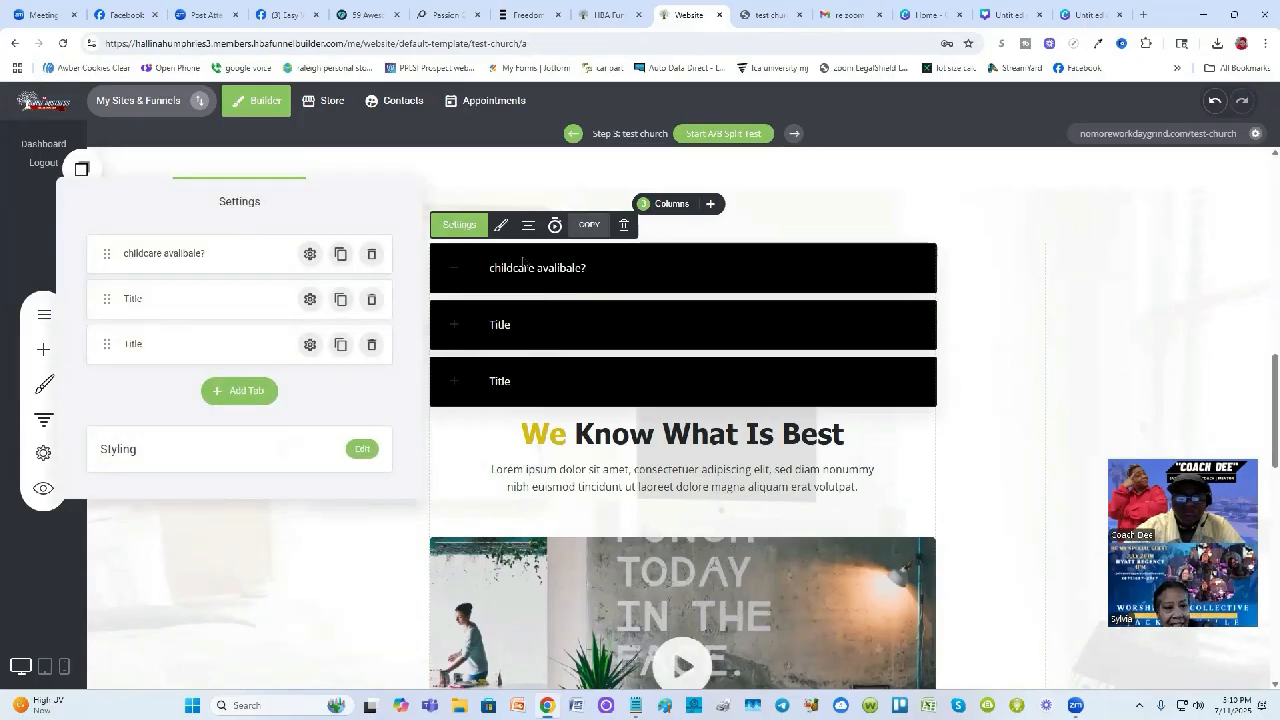
left_click(361, 449)
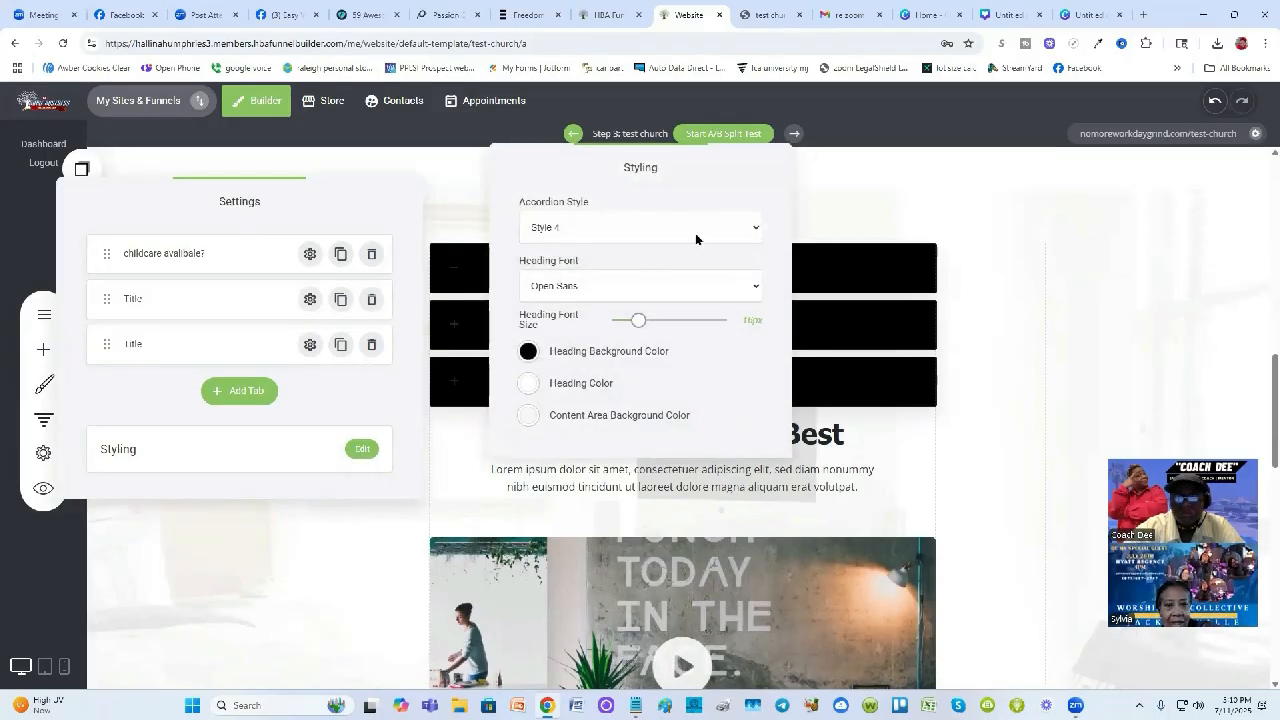
Try accordion Style 1 and switch back to Style 4
left_click(754, 228)
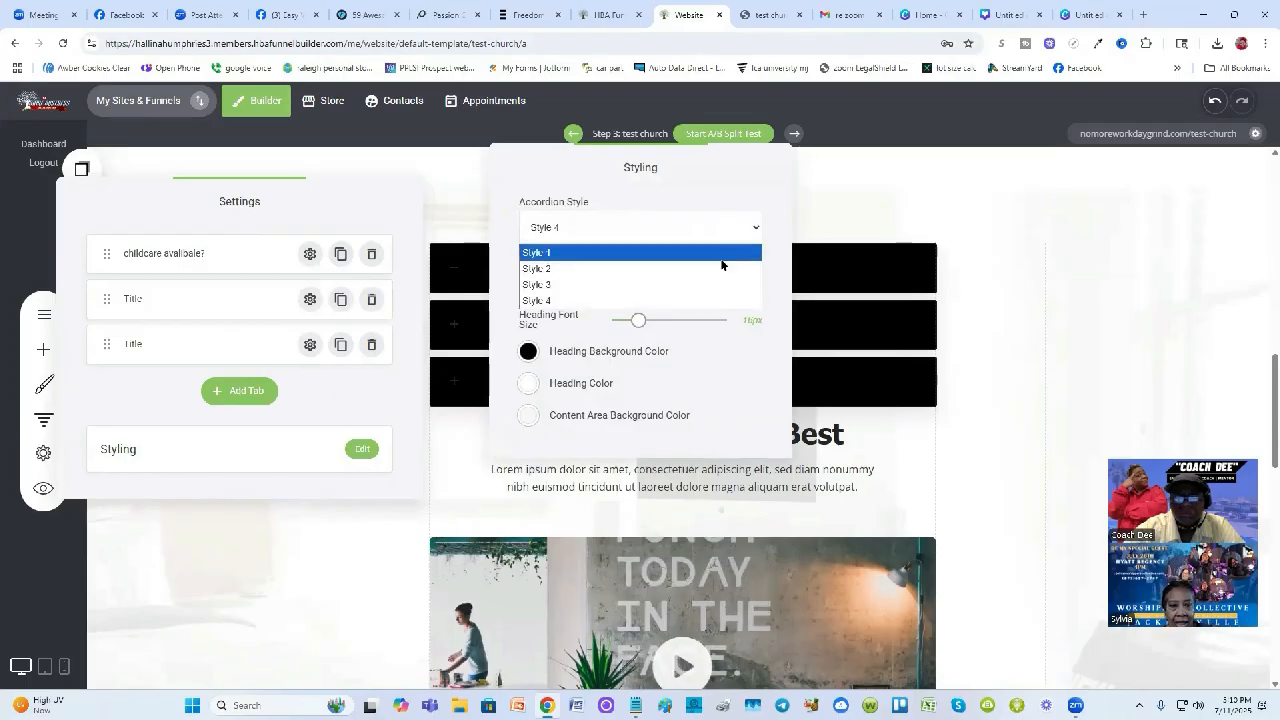
left_click(722, 258)
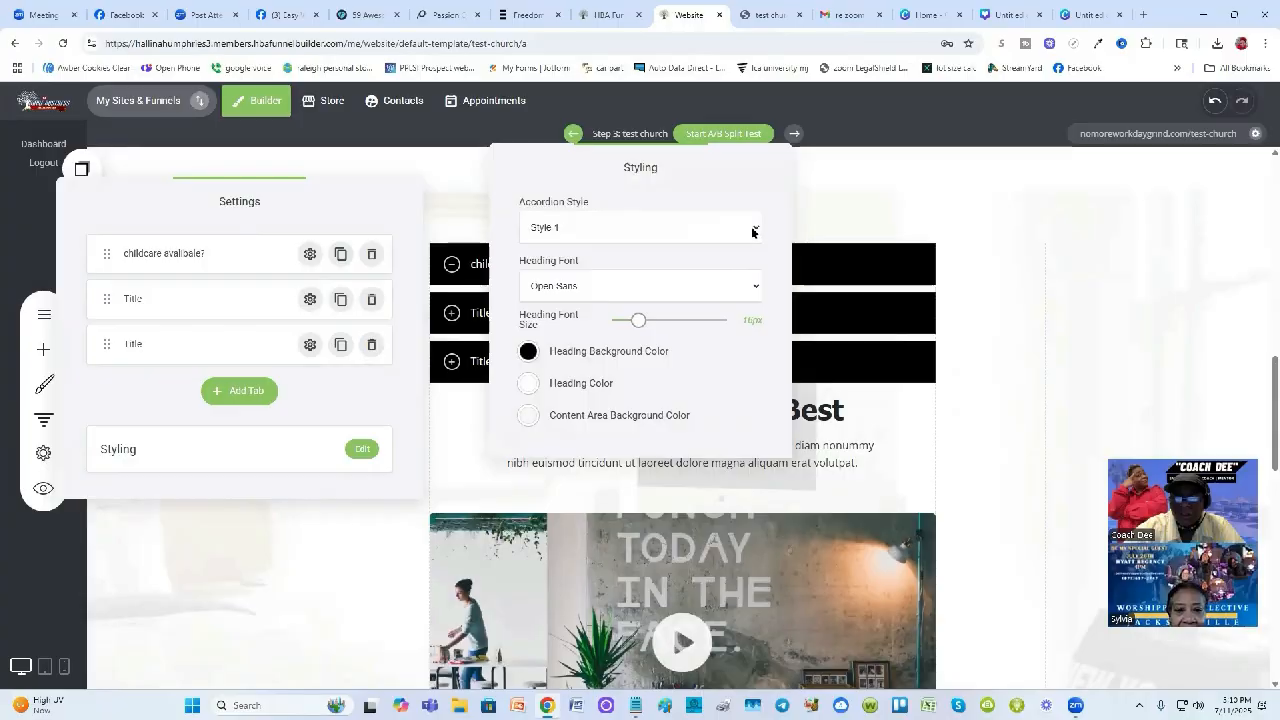
left_click(754, 228)
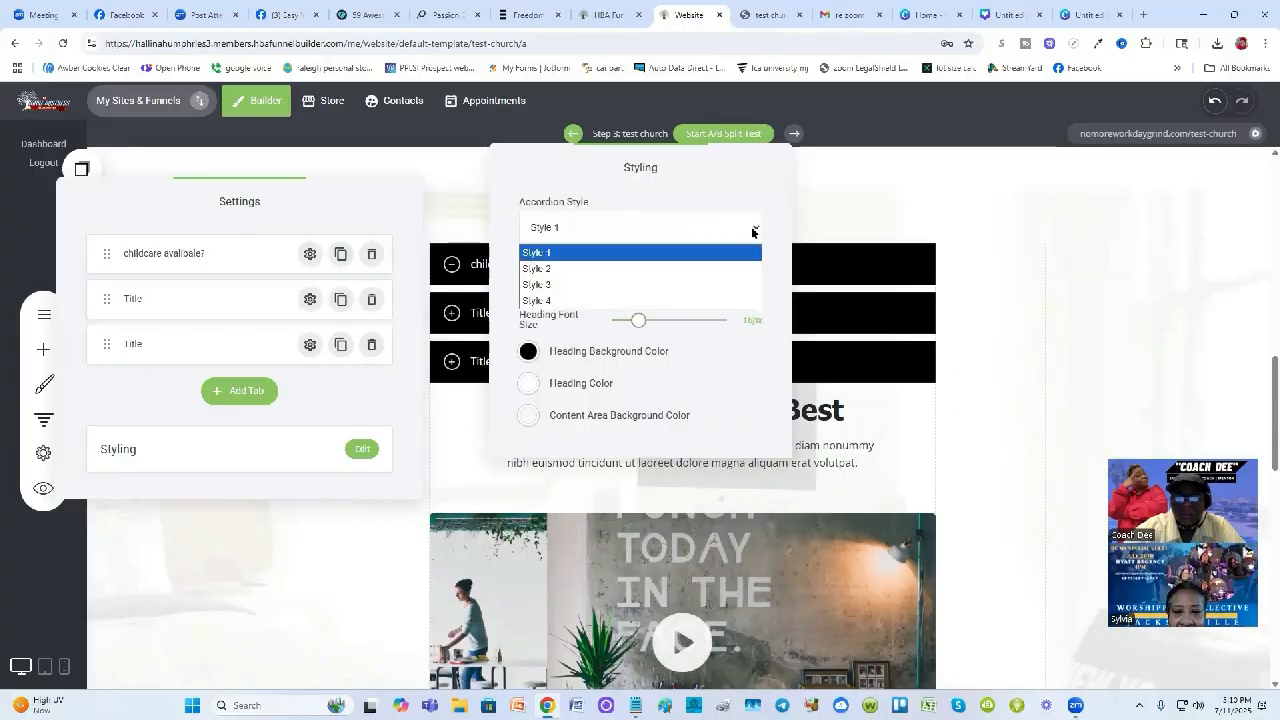
left_click(706, 303)
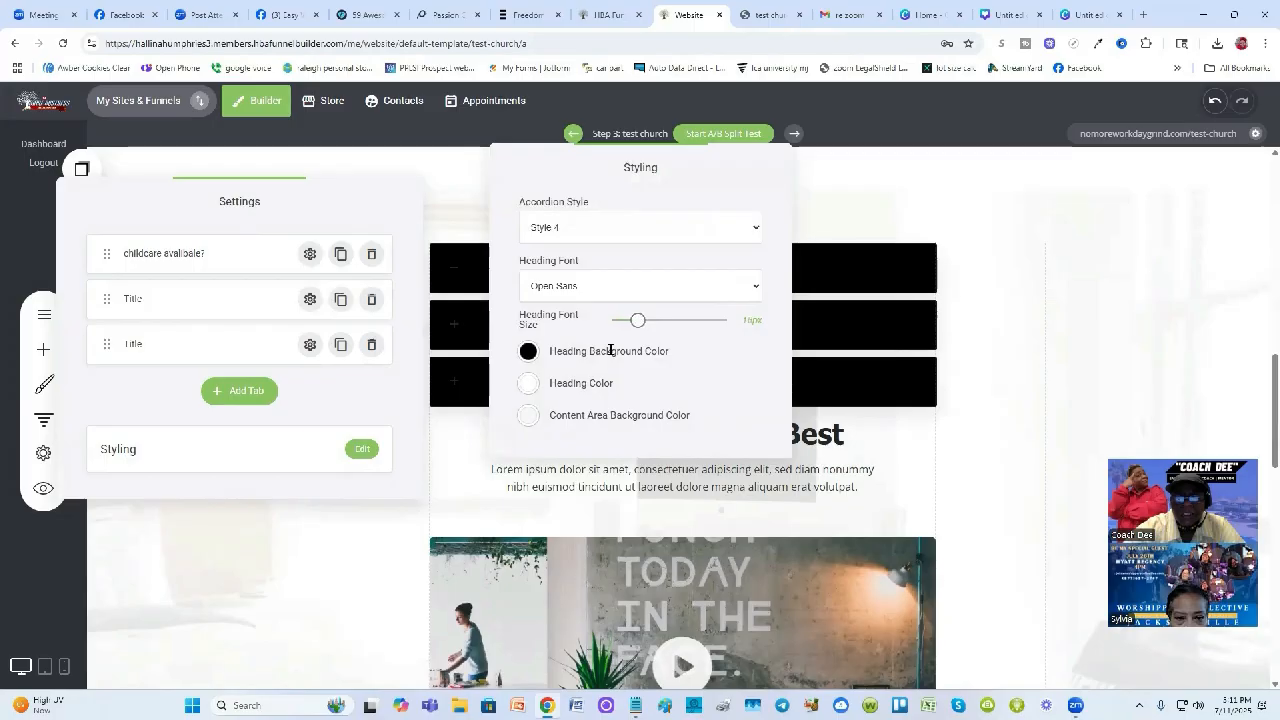
Move the Styling window clear of the accordion and preview accordion Styles 1, 2, 3 and 4 in turn
left_click_drag(695, 171, 1155, 208)
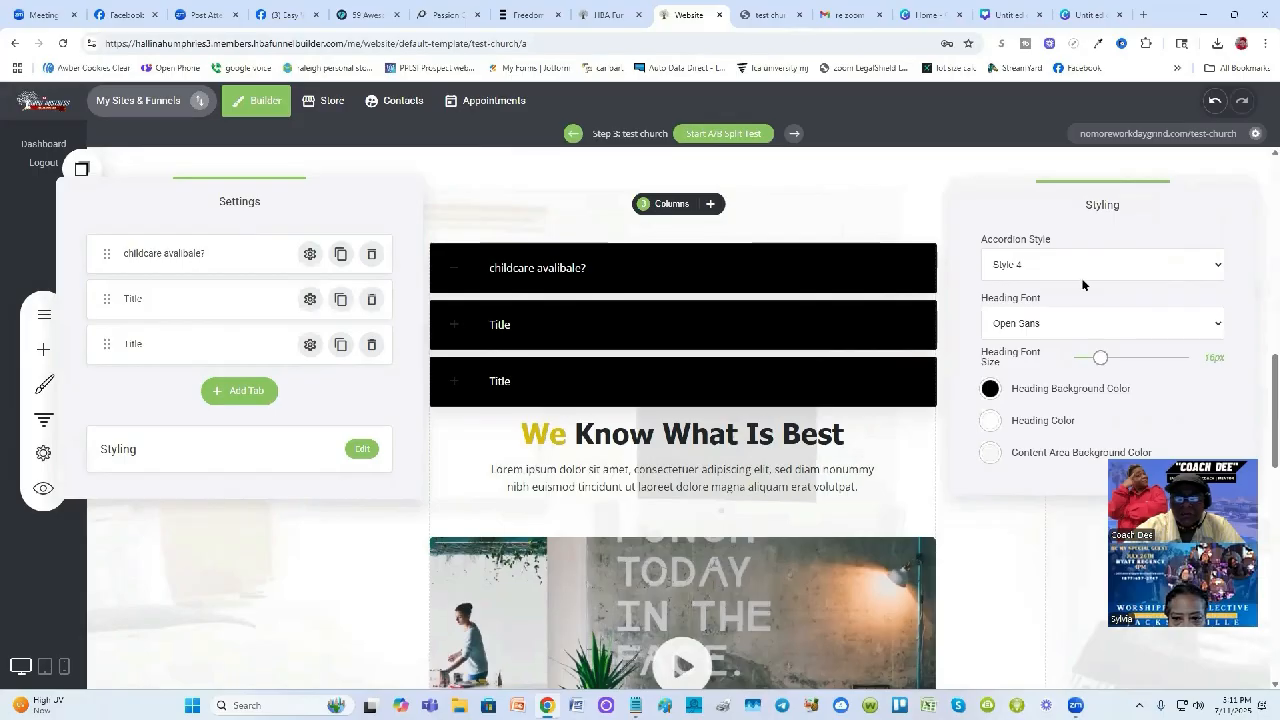
left_click(1211, 268)
left_click(1185, 290)
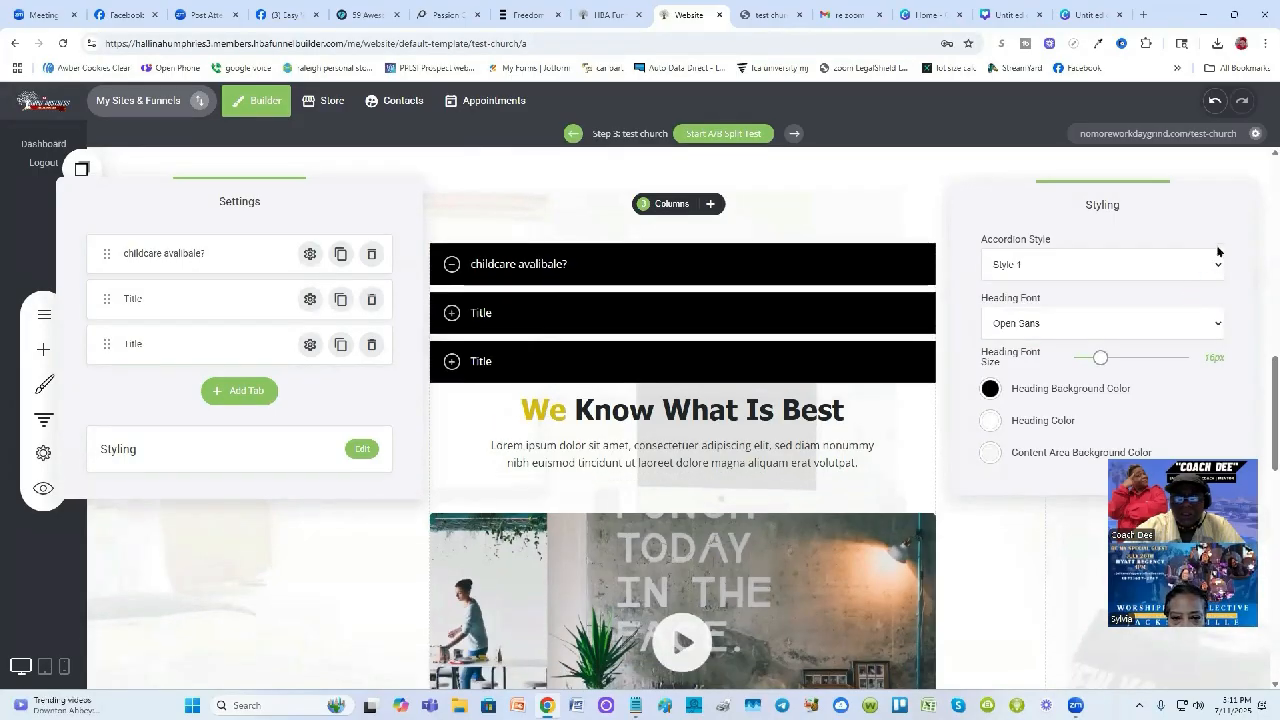
left_click(1210, 265)
left_click(1168, 312)
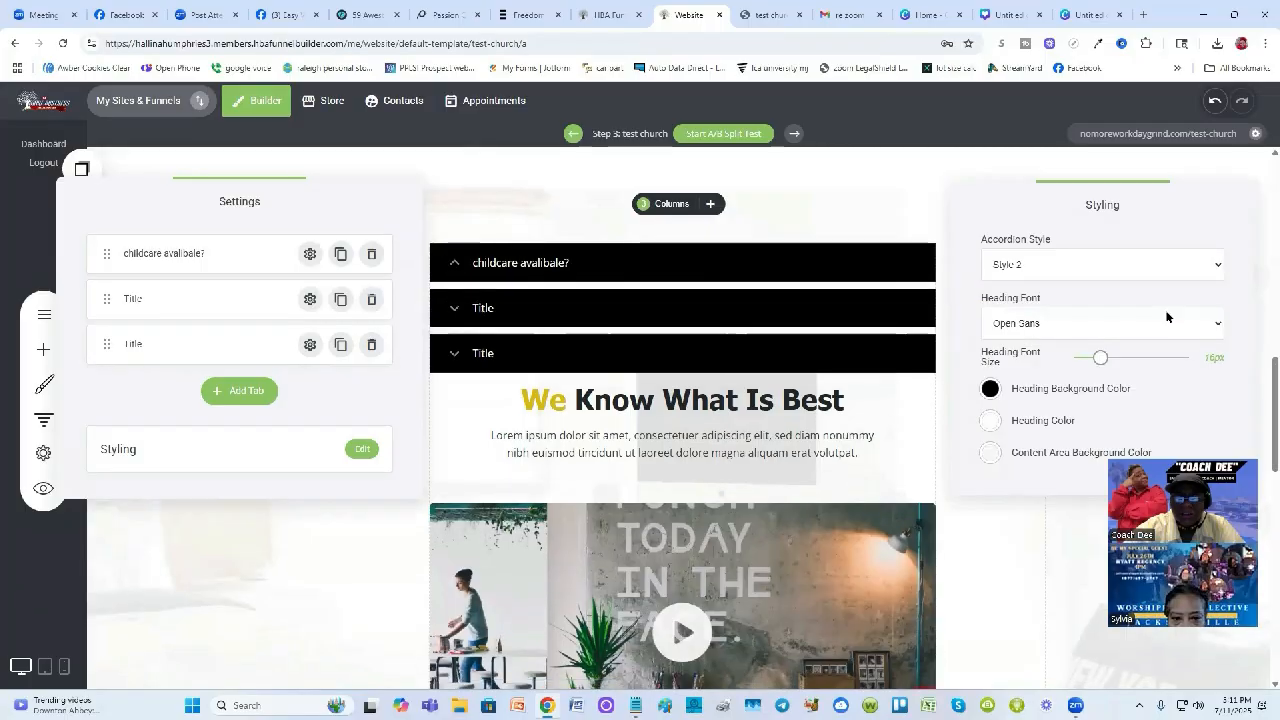
left_click(1190, 268)
left_click(1155, 321)
left_click(1206, 267)
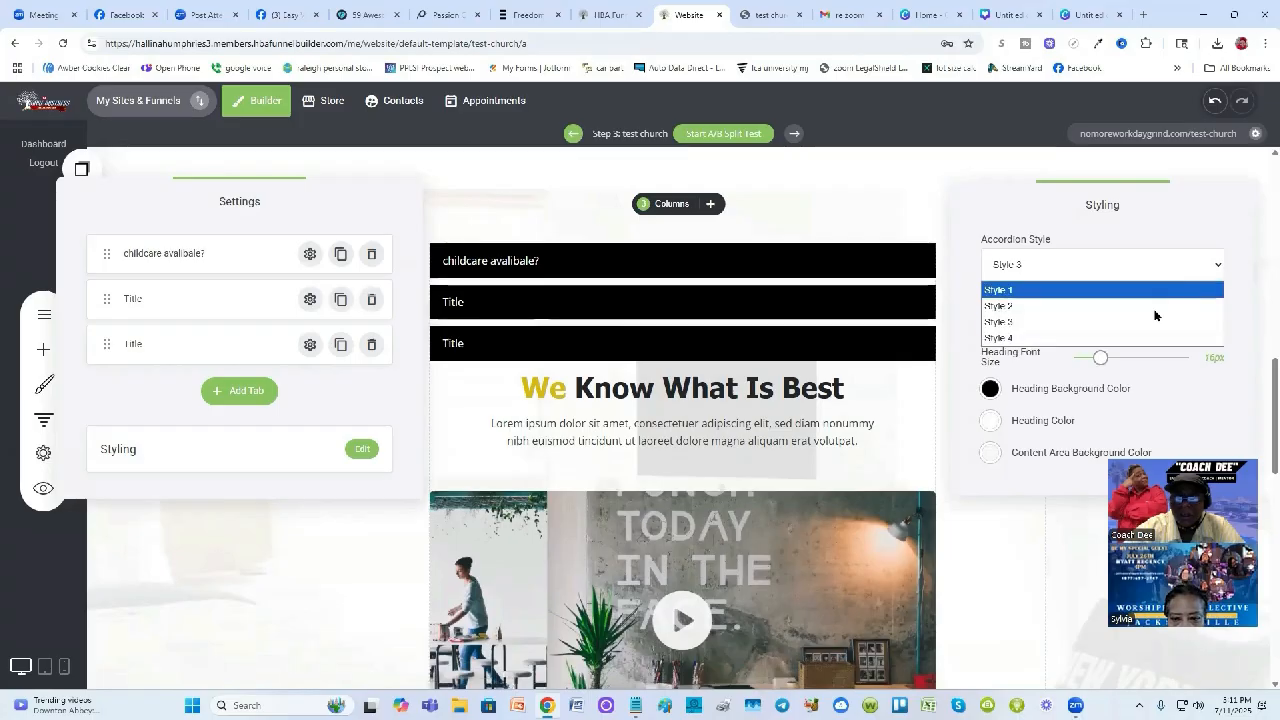
left_click(1143, 335)
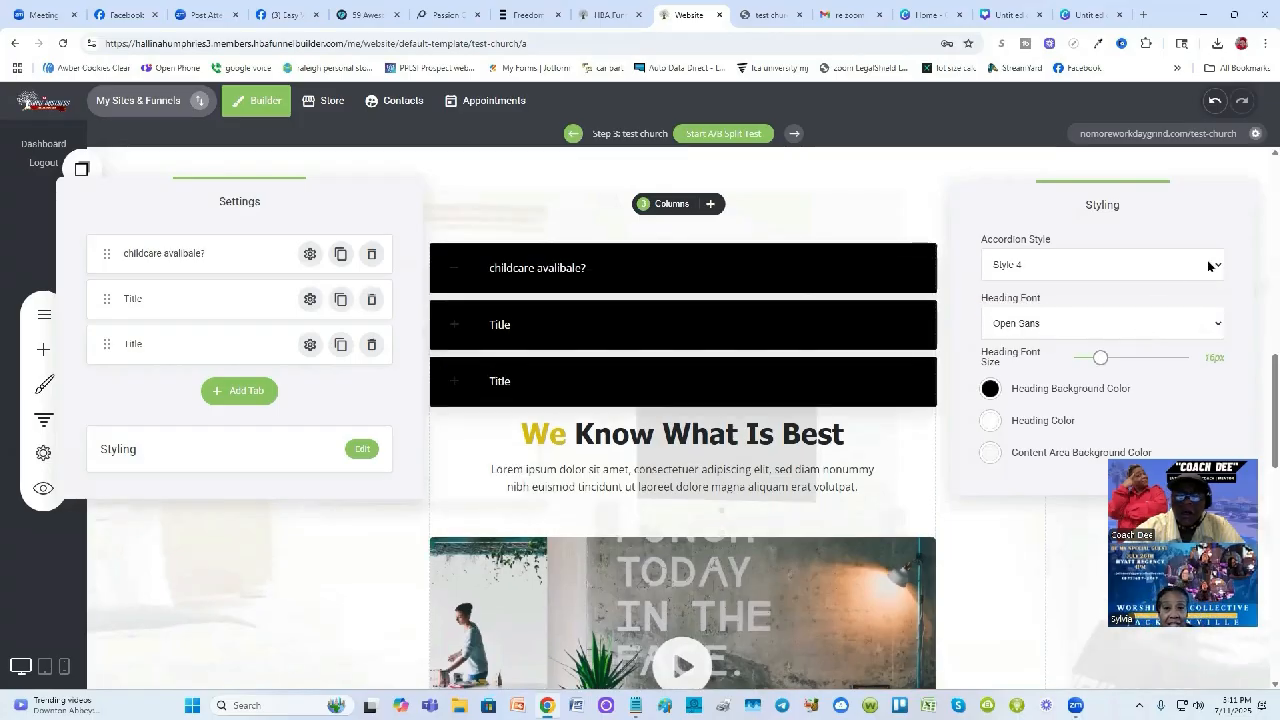
Set the accordion to Style 1, close its settings and save the page
left_click(1208, 265)
left_click(1157, 289)
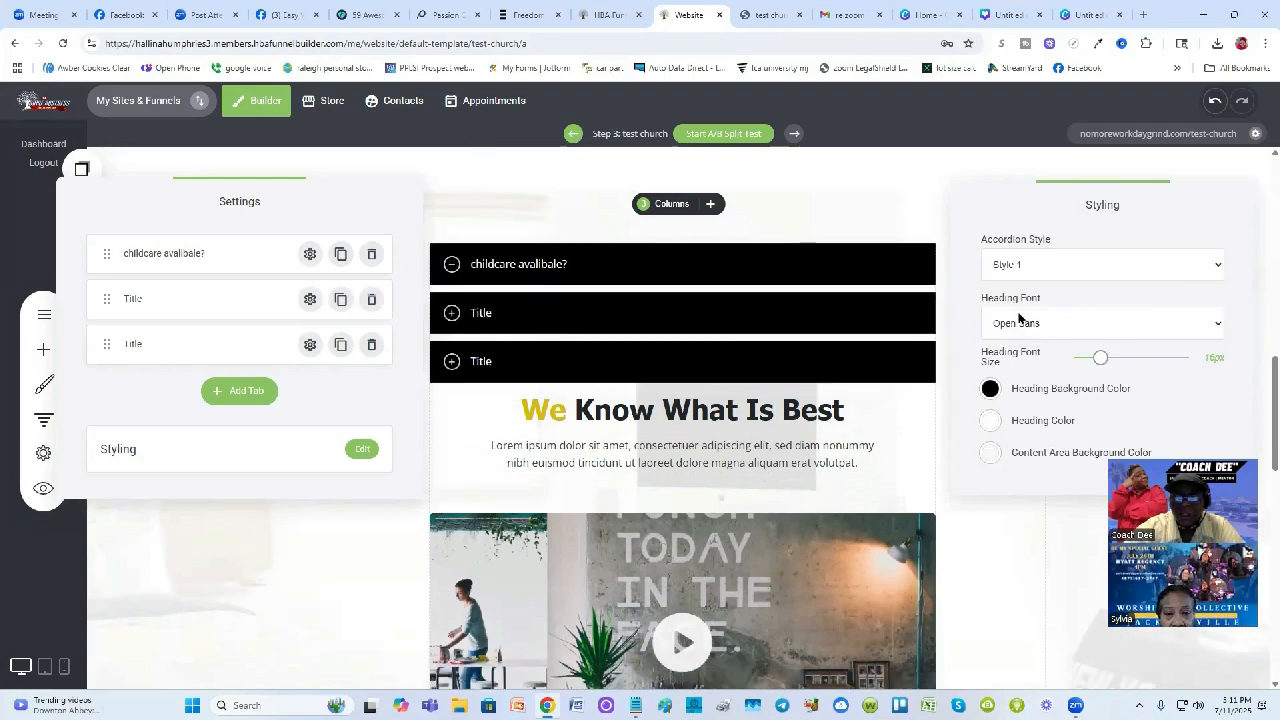
left_click(939, 225)
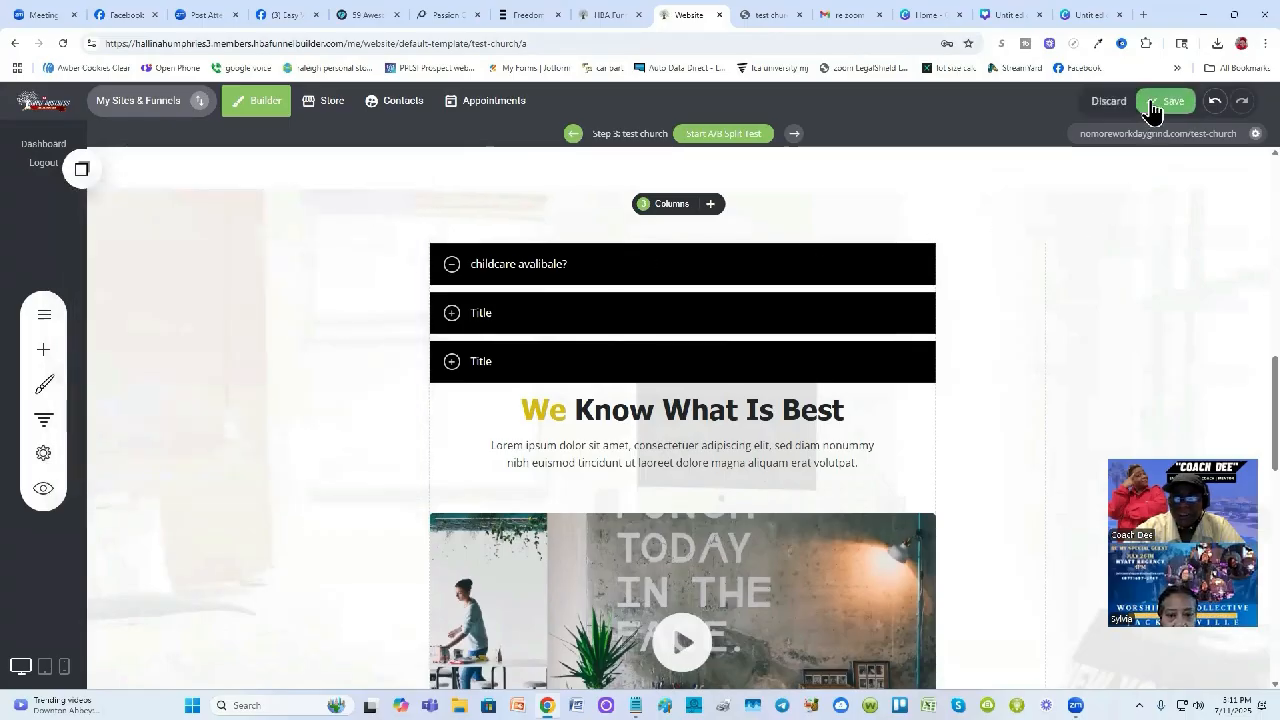
left_click(1165, 100)
Reload the published test church page and test expanding and collapsing the accordion's childcare tab
left_click(770, 14)
left_click(62, 44)
scroll(100, 354, "down", 4)
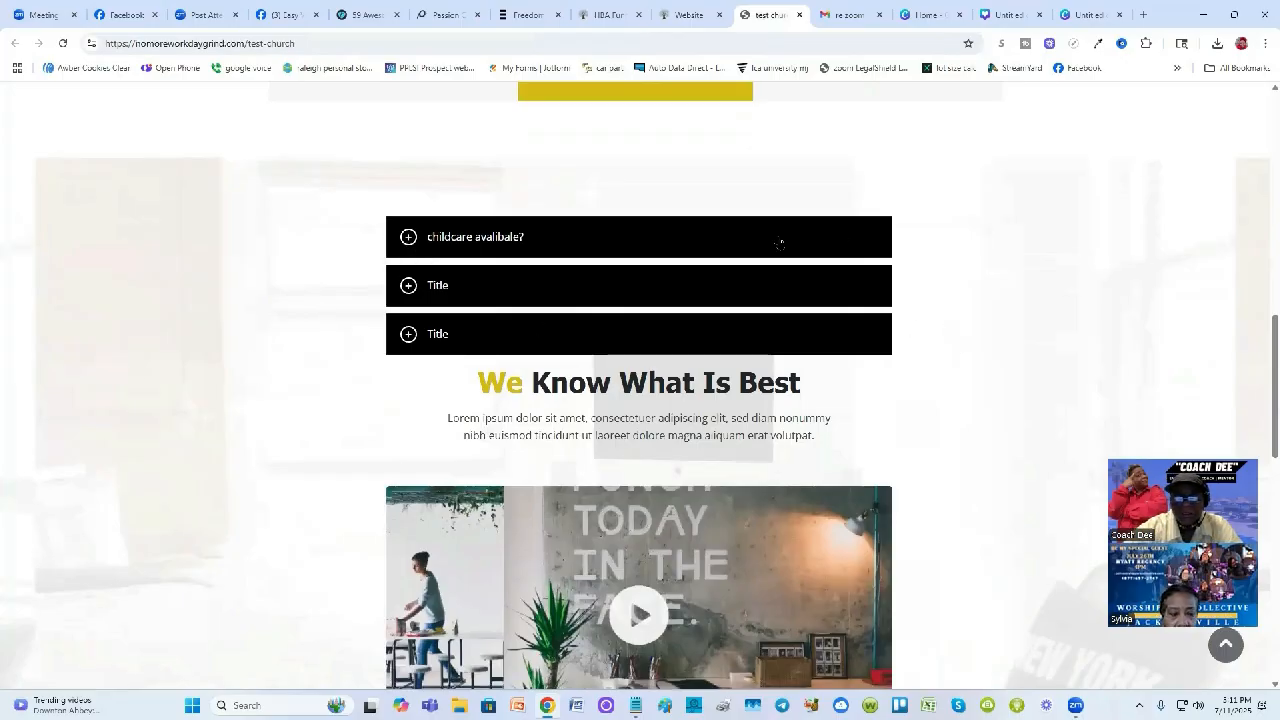
left_click(408, 242)
left_click(408, 248)
Examine how the restyled accordion sits between the church values columns and the "We Know What Is Best" section on the published page
scroll(903, 385, "up", 4)
scroll(903, 391, "up", 1)
scroll(903, 391, "down", 6)
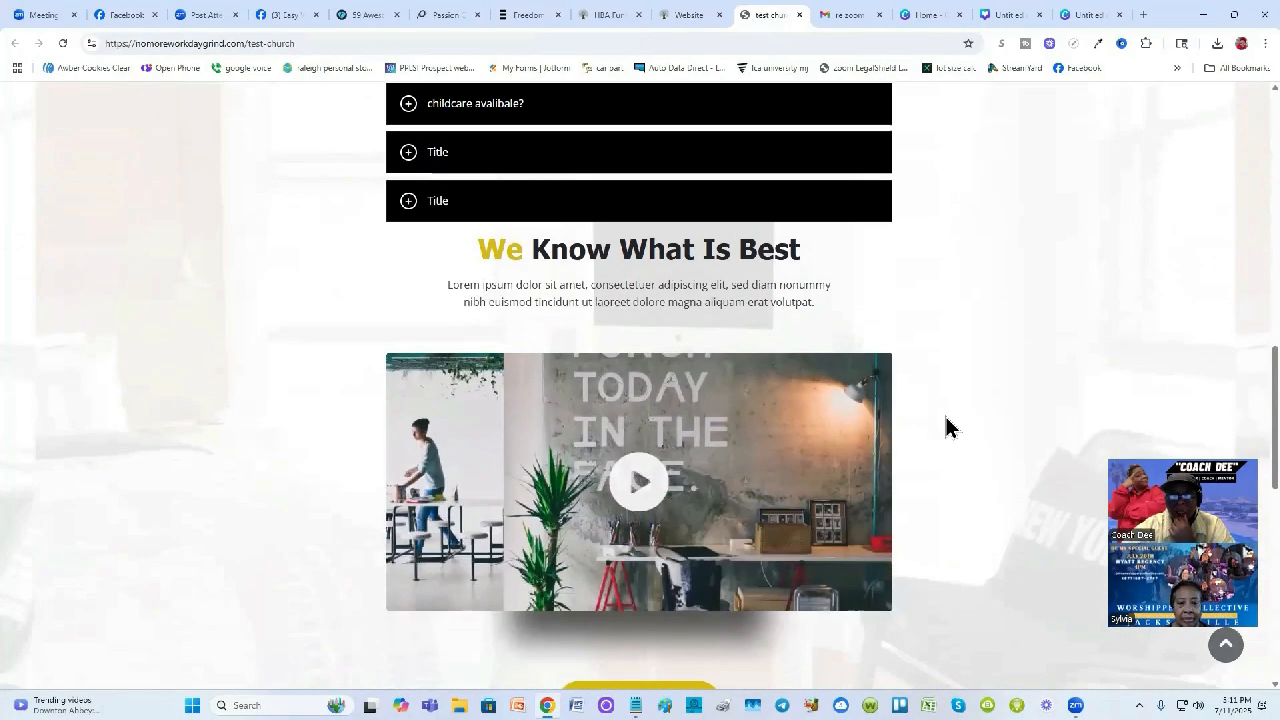
scroll(950, 428, "up", 3)
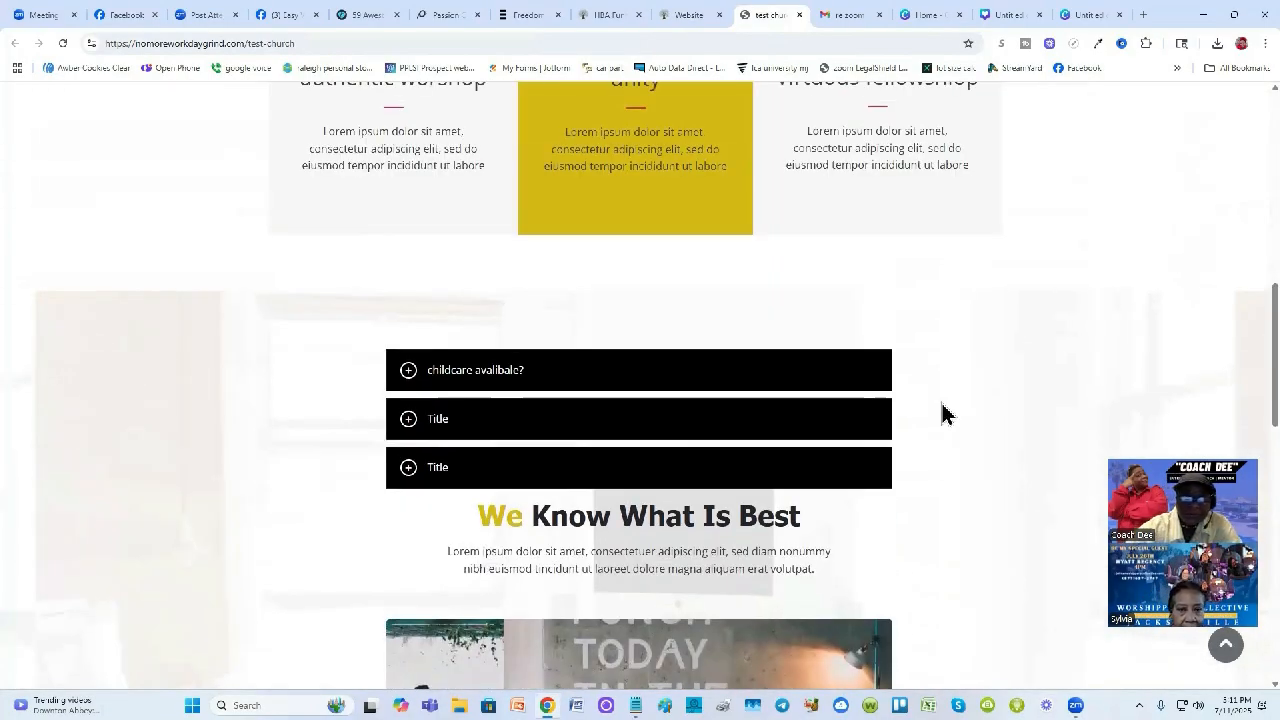
scroll(957, 409, "down", 1)
scroll(957, 410, "up", 2)
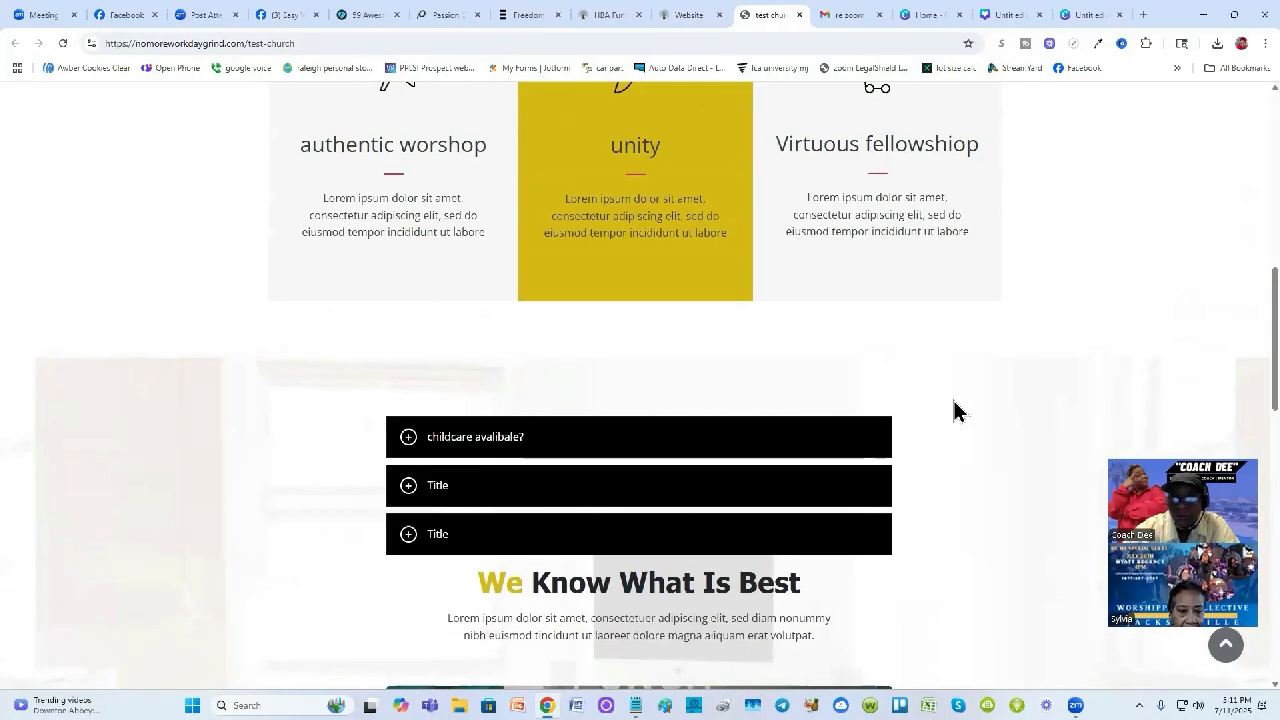
scroll(957, 410, "down", 2)
scroll(494, 355, "down", 1)
scroll(509, 310, "up", 2)
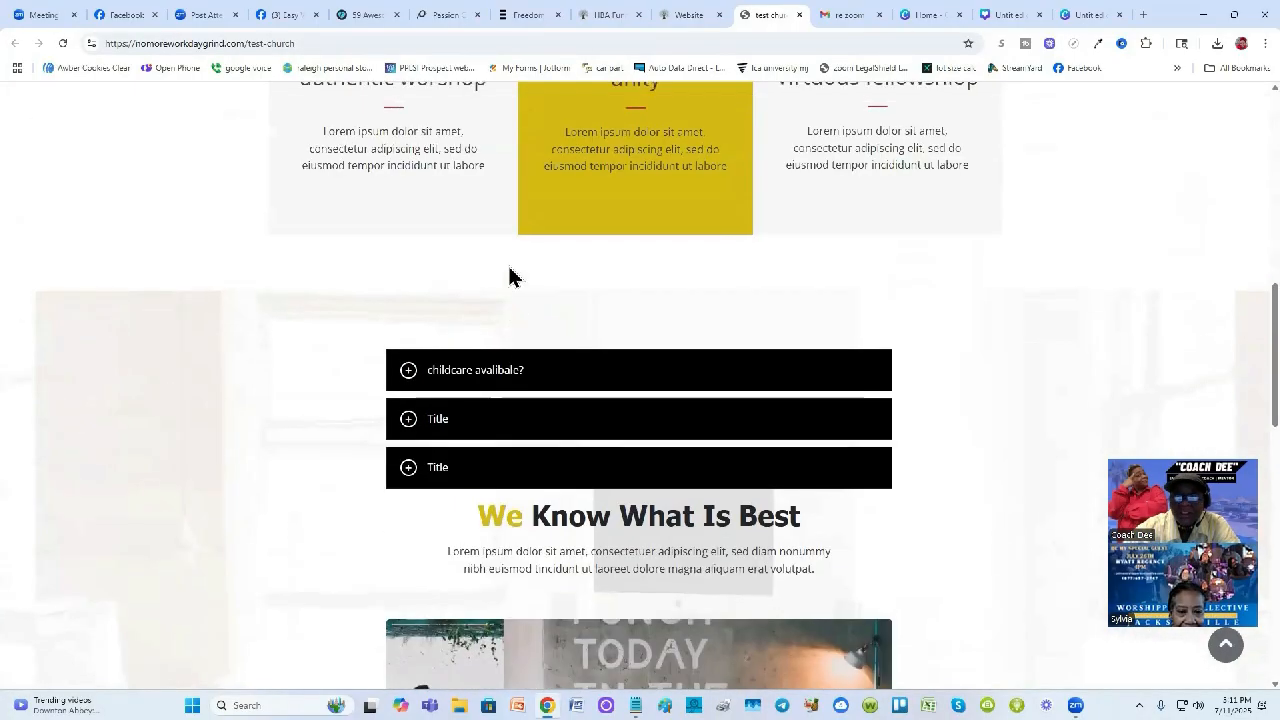
Review the Groups, Leaders and Conference resource columns on the Freedom Conference reference page
left_click(505, 14)
scroll(573, 350, "down", 2)
scroll(517, 369, "down", 2)
scroll(435, 300, "up", 2)
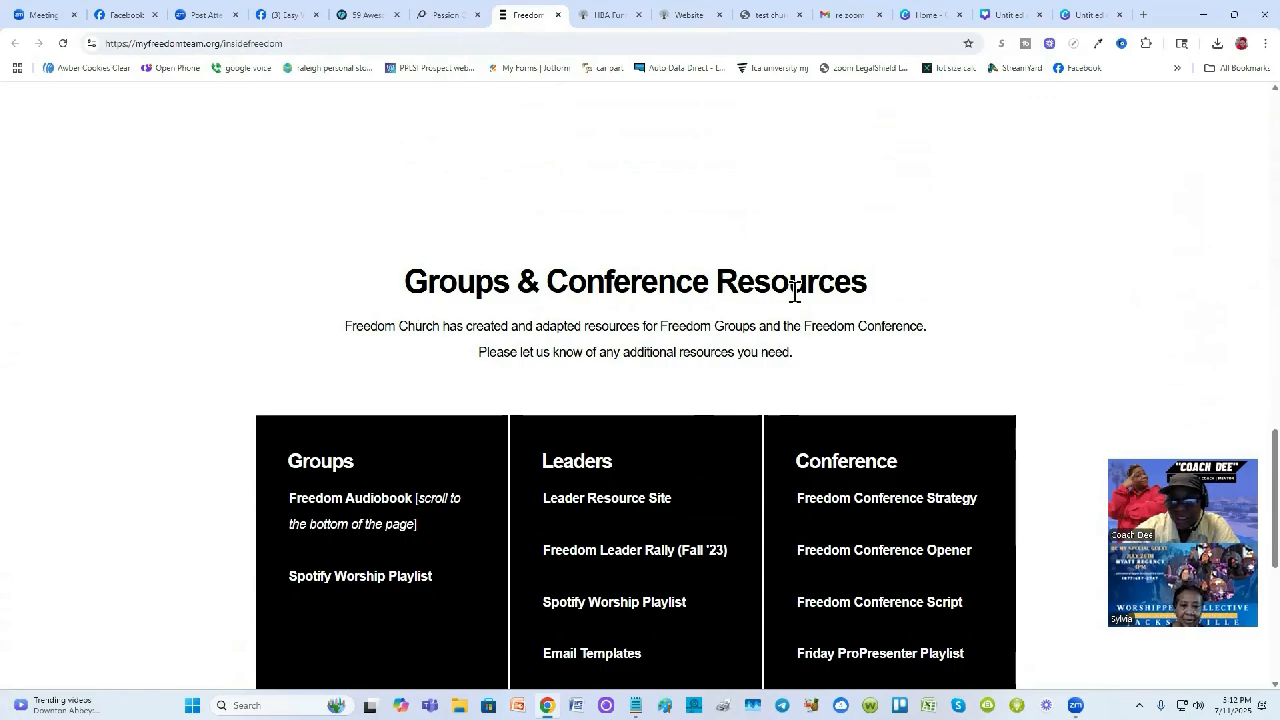
scroll(848, 373, "down", 3)
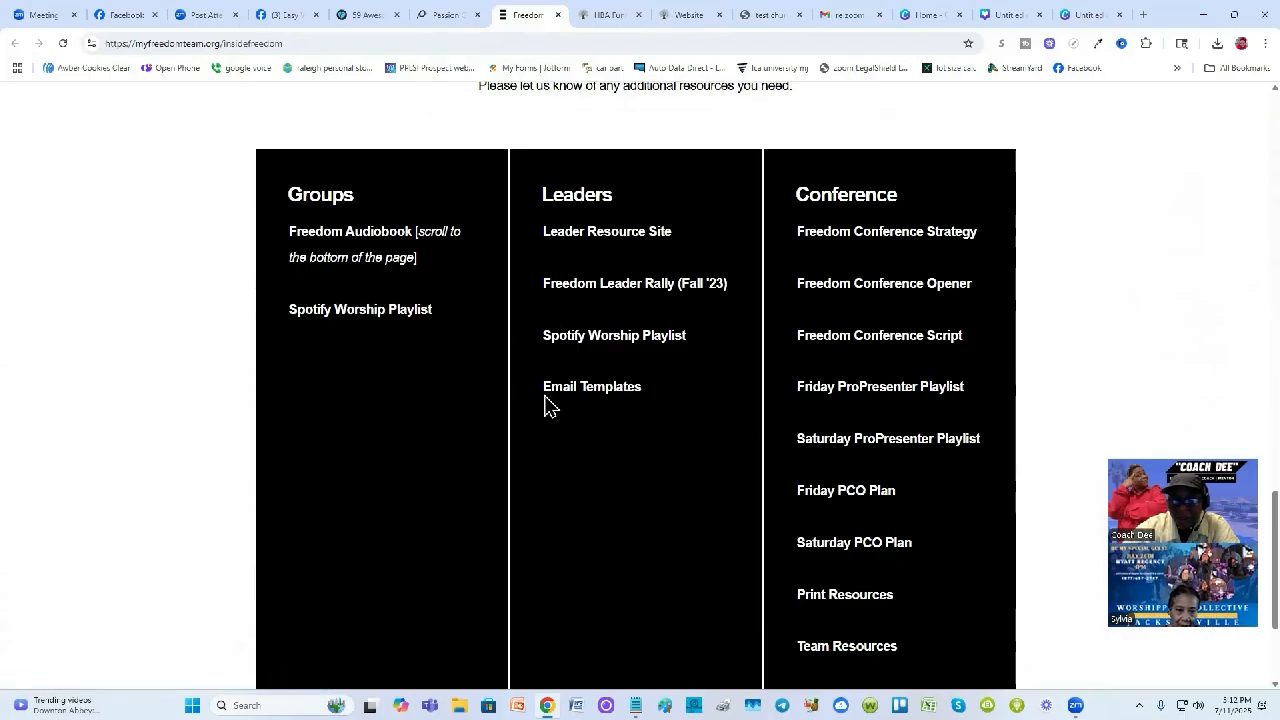
scroll(560, 350, "down", 2)
scroll(683, 357, "up", 1)
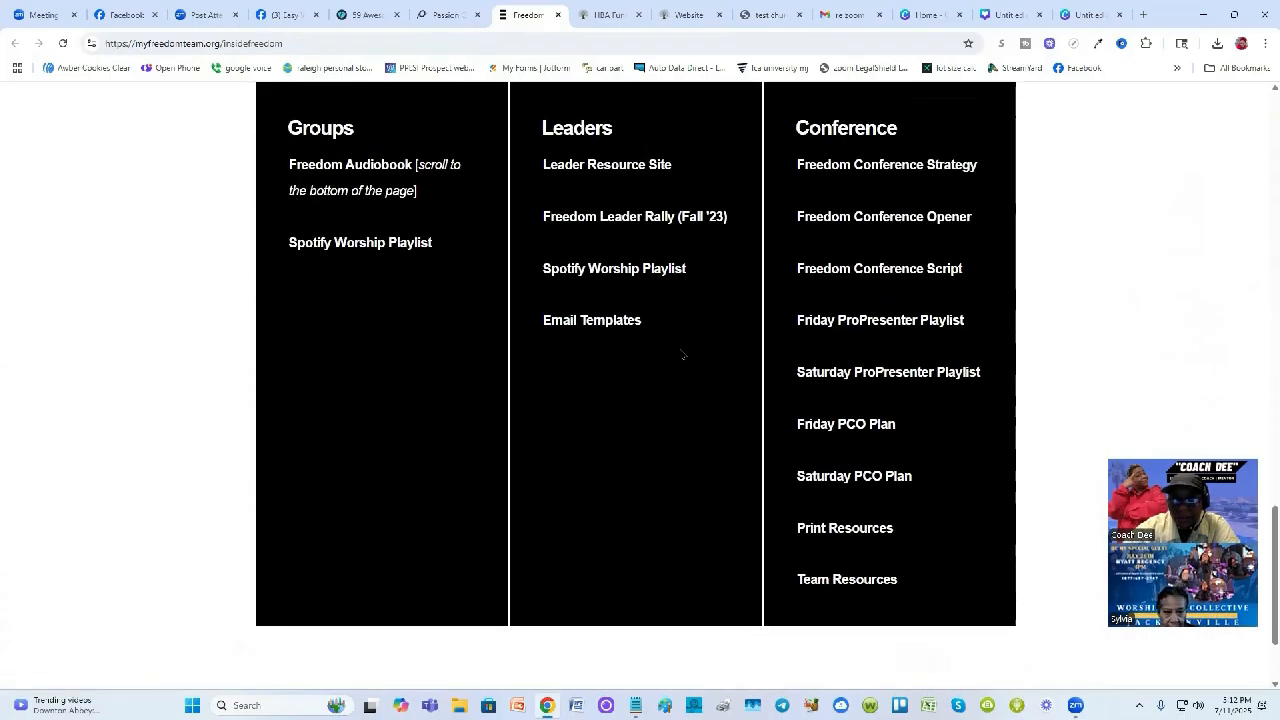
Return to the website builder and review the page sections from the accordion down to the Testimonials
left_click(682, 16)
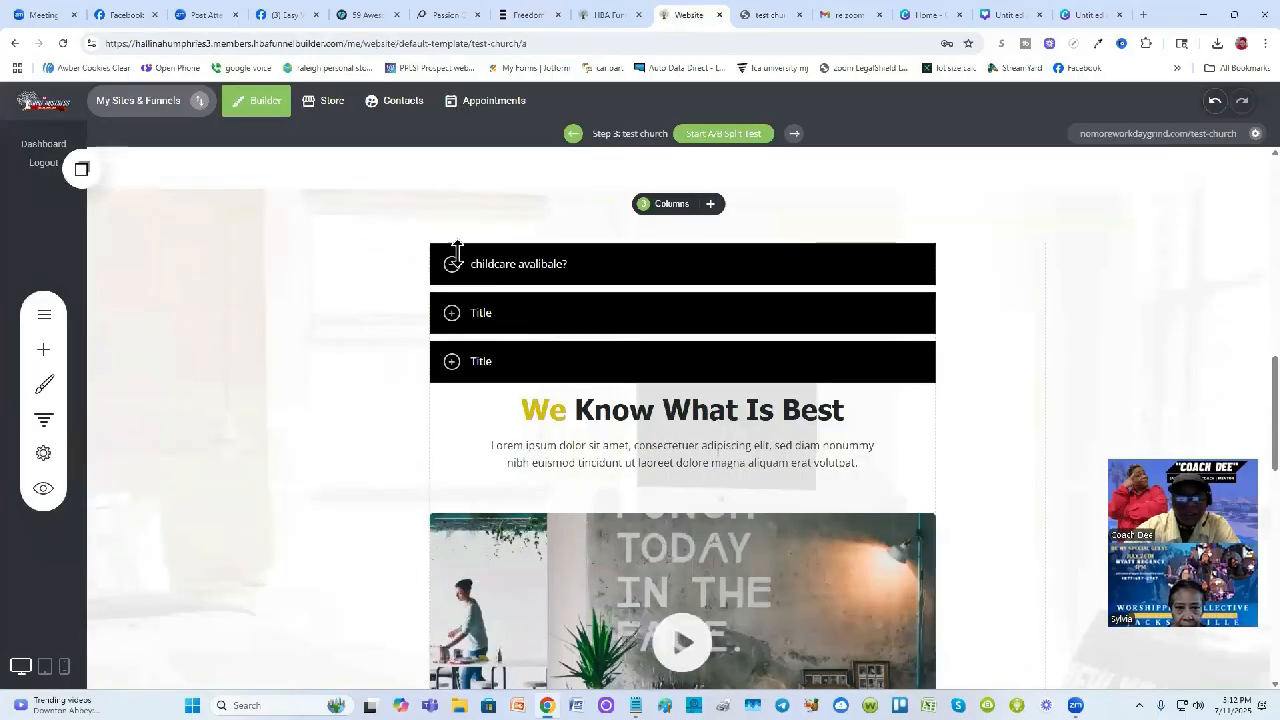
scroll(695, 430, "down", 4)
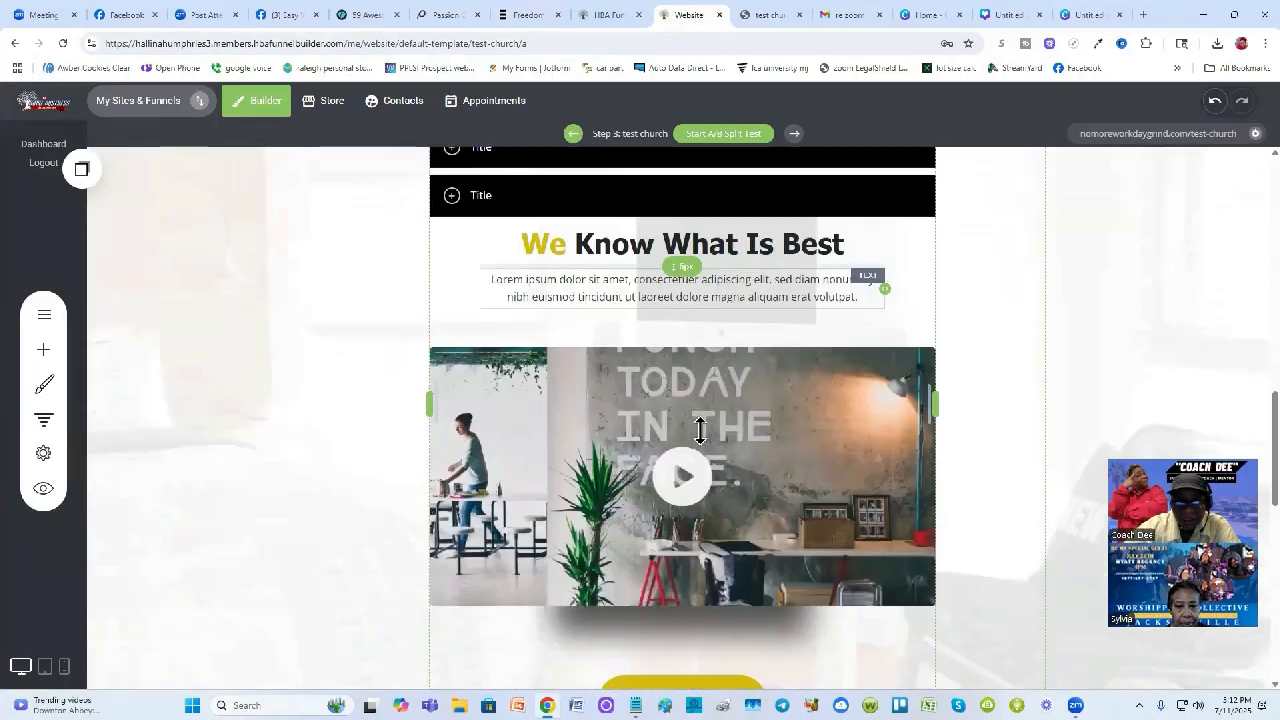
scroll(699, 431, "up", 3)
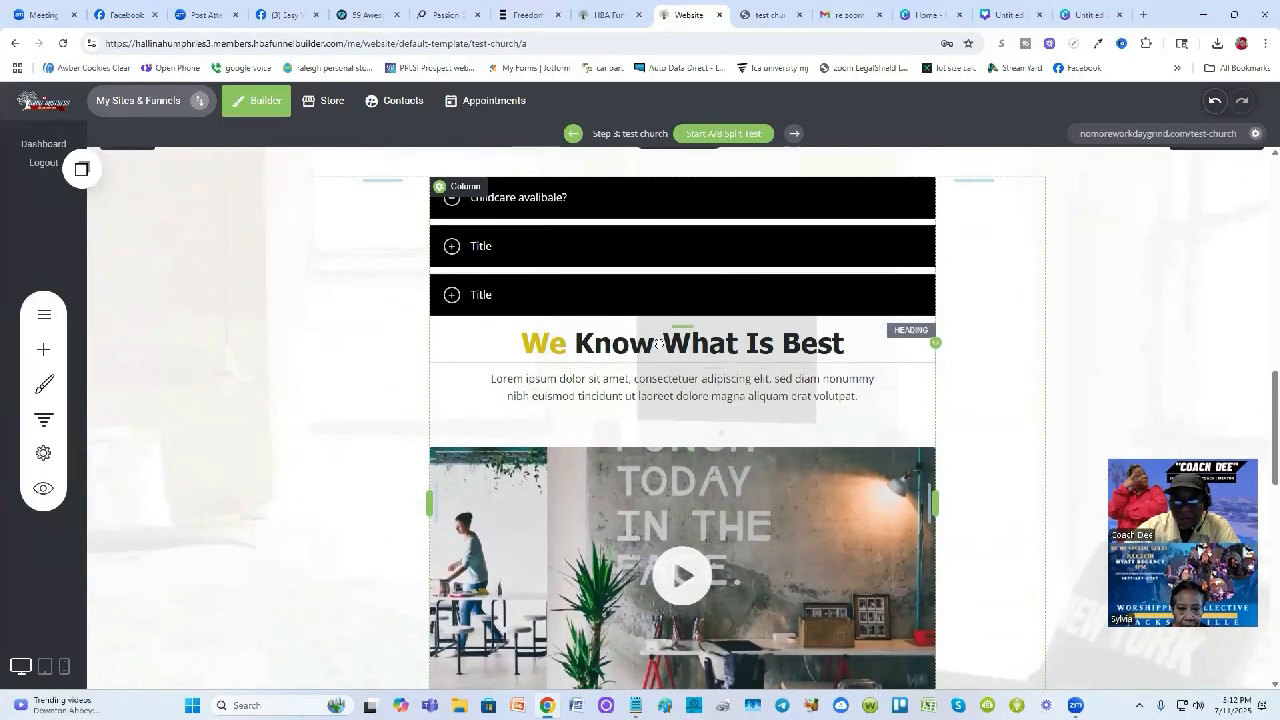
scroll(617, 349, "up", 2)
scroll(348, 406, "down", 2)
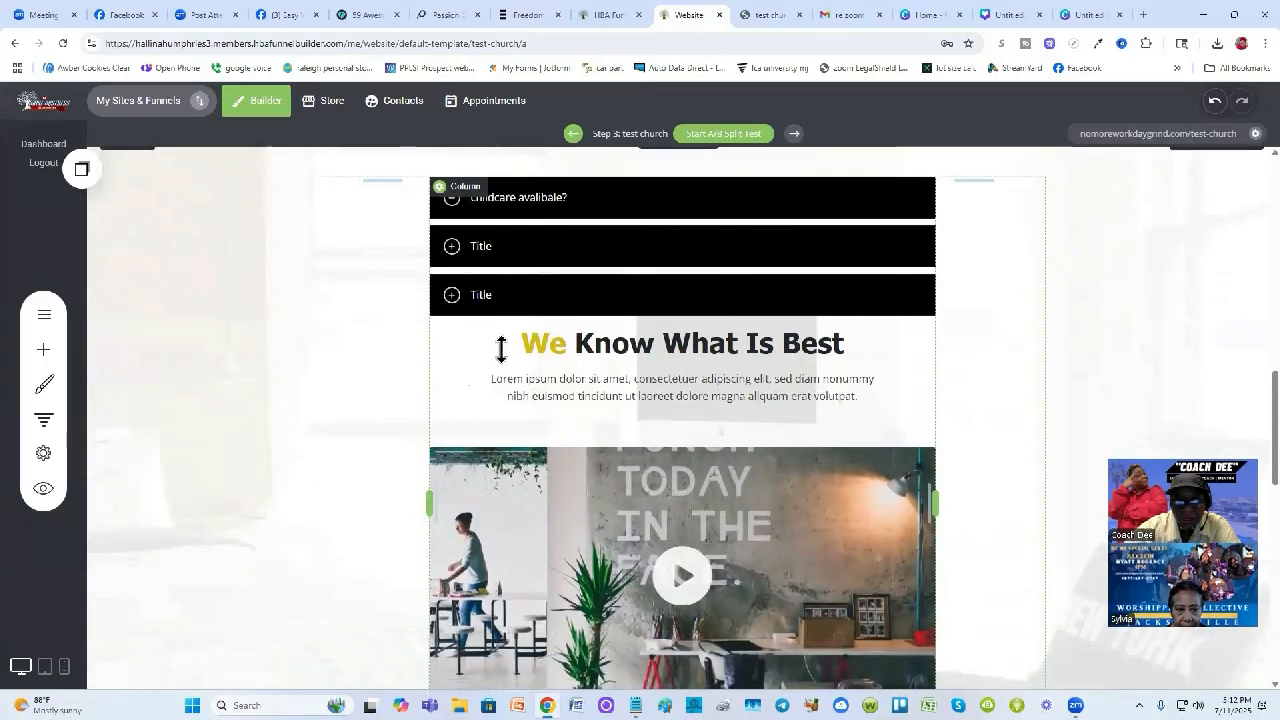
scroll(606, 370, "down", 7)
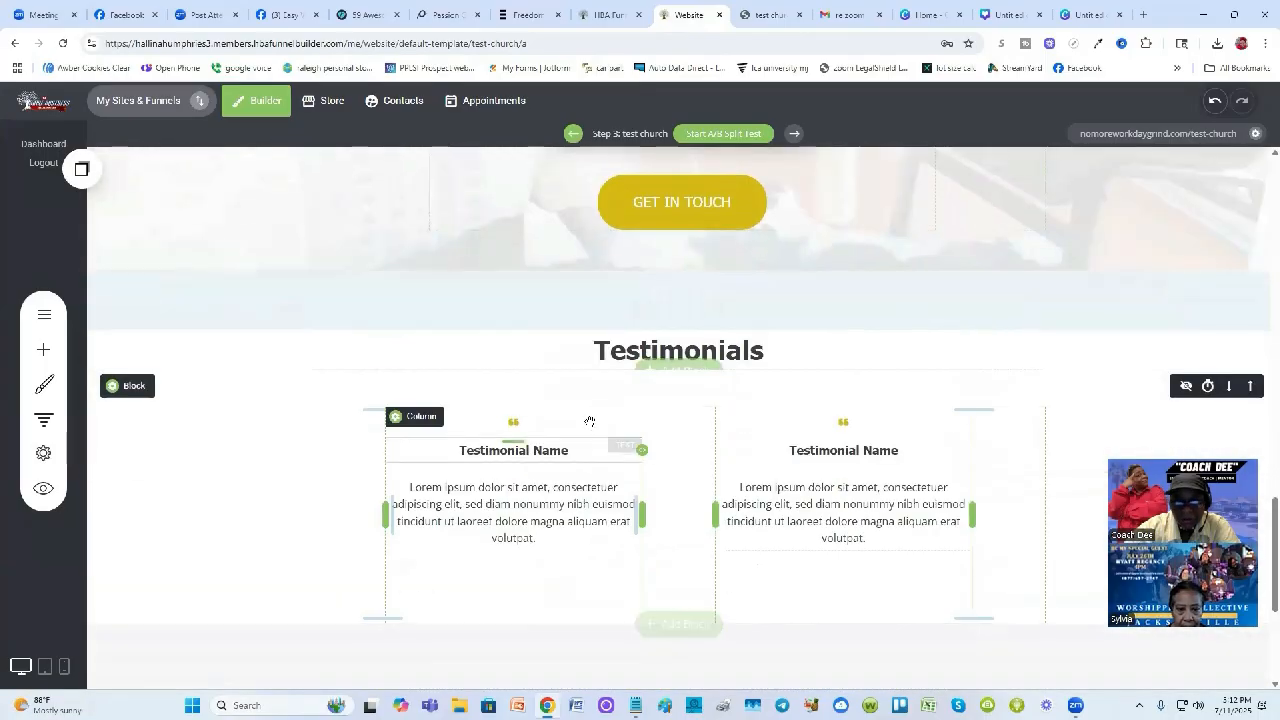
scroll(592, 425, "up", 3)
scroll(585, 408, "up", 5)
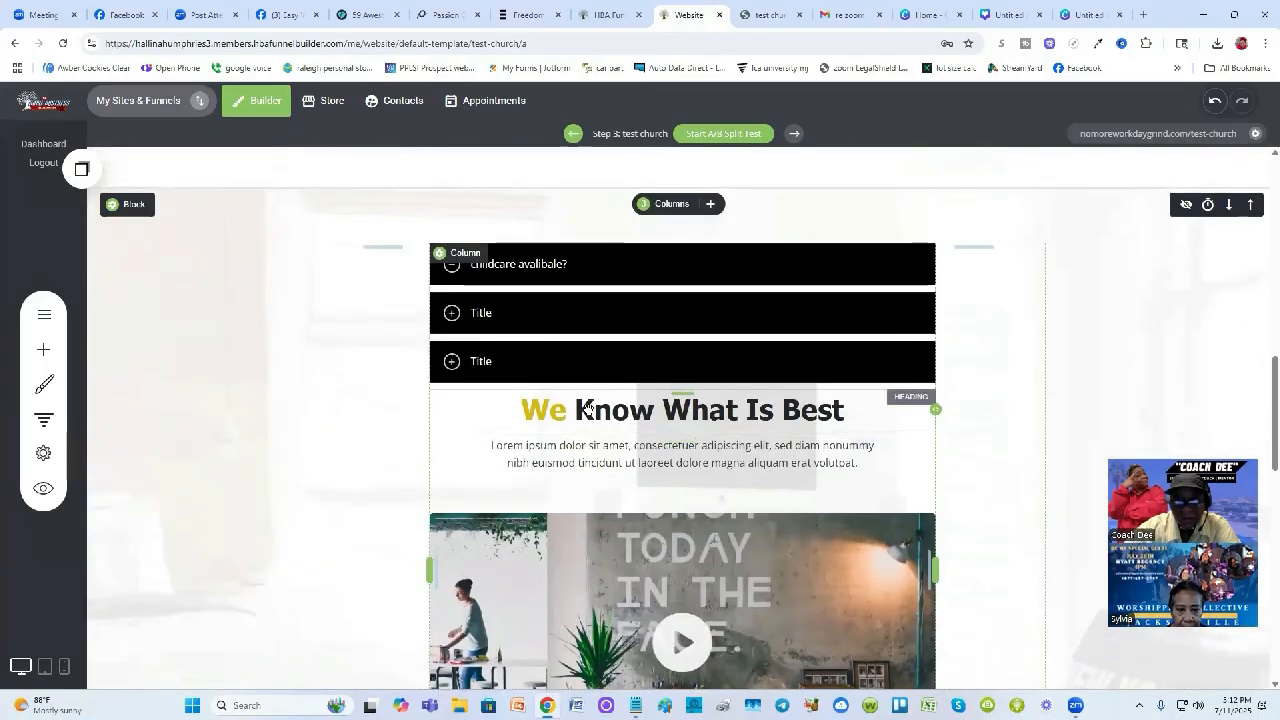
scroll(588, 419, "up", 2)
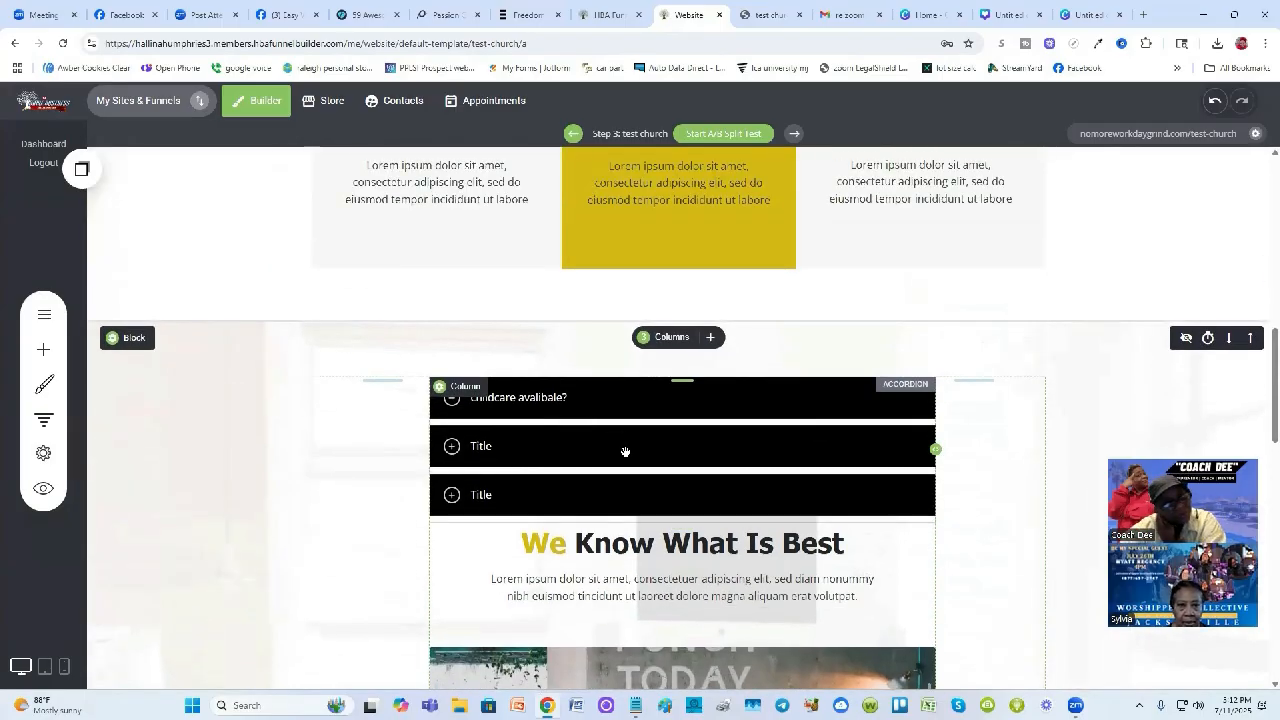
scroll(560, 465, "down", 2)
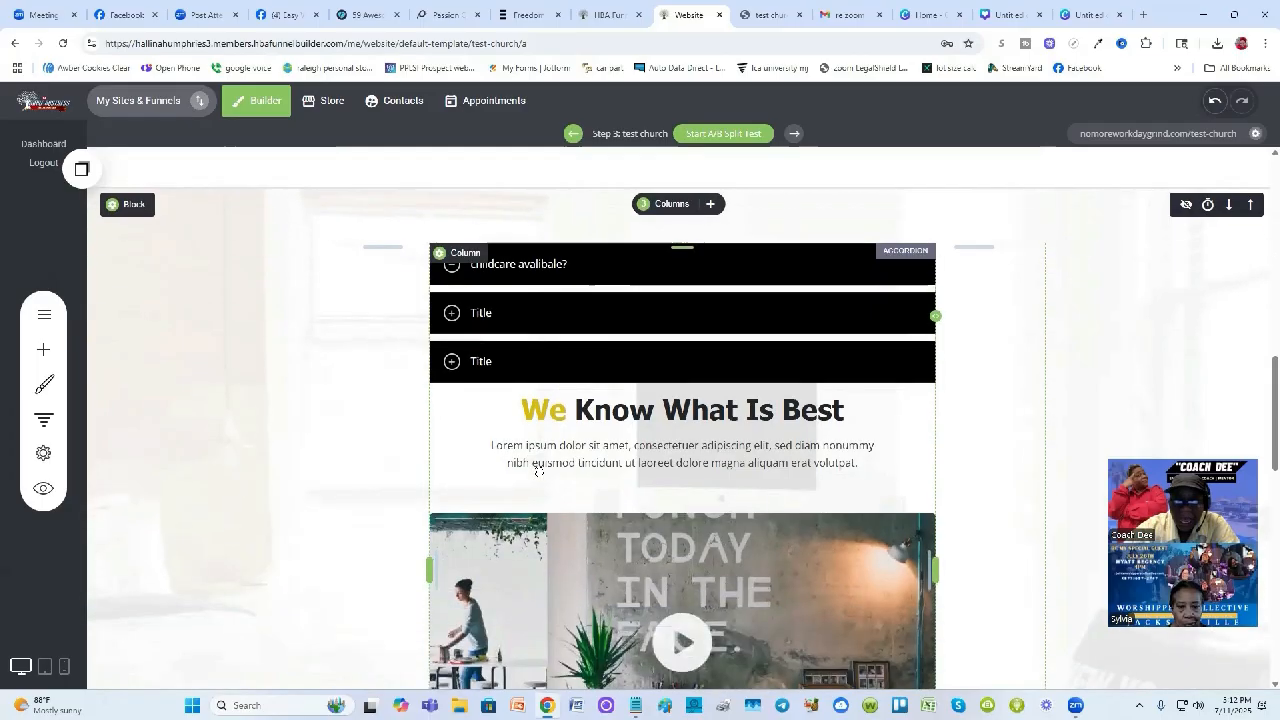
scroll(772, 555, "down", 4)
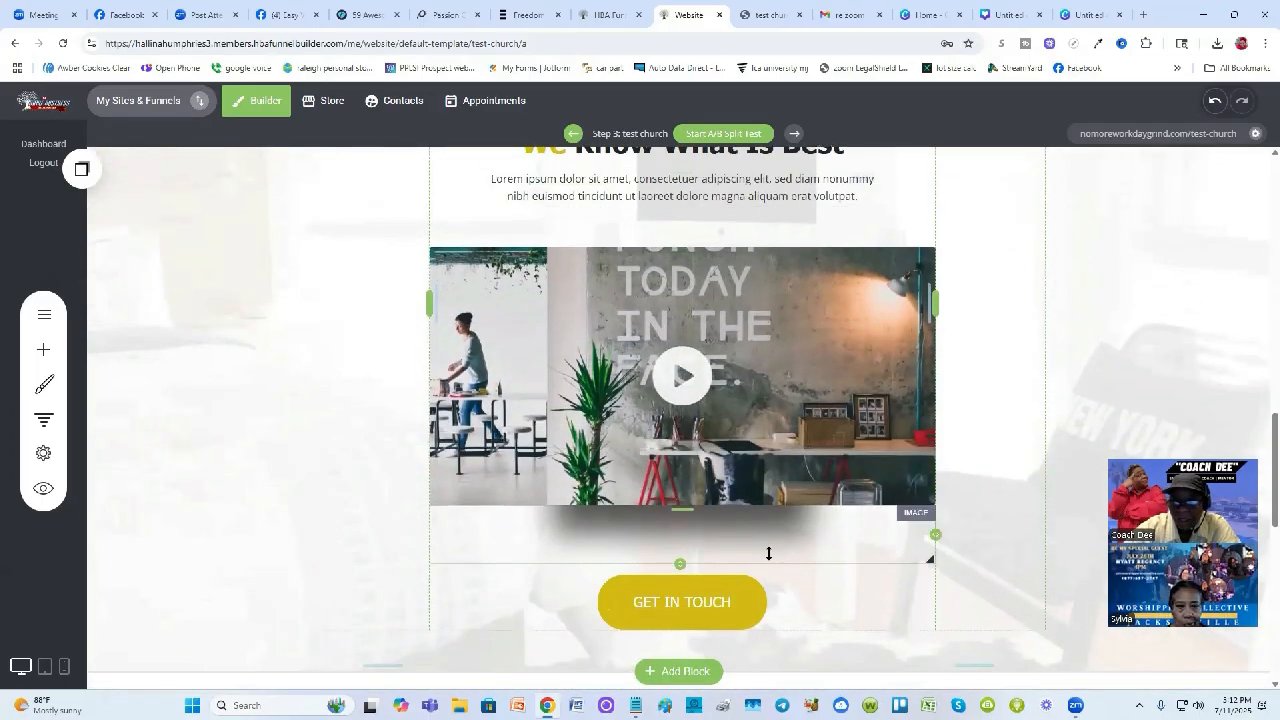
scroll(760, 540, "down", 2)
scroll(757, 537, "up", 5)
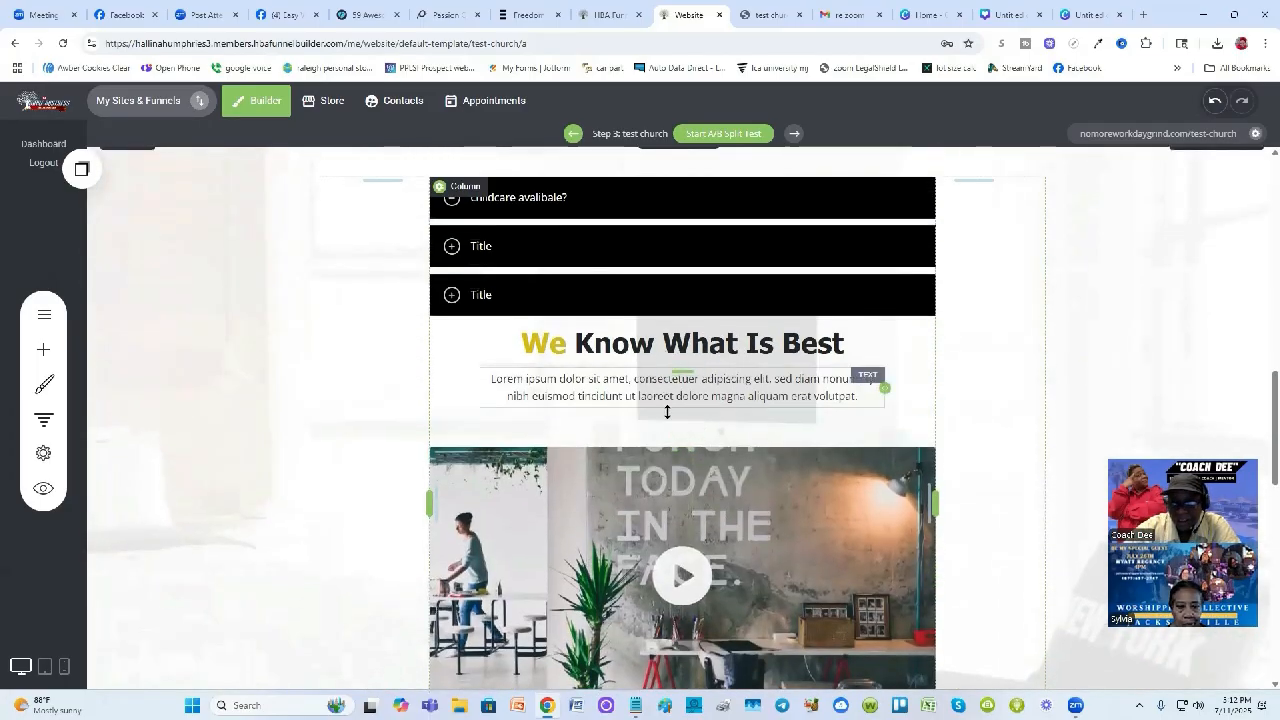
scroll(690, 470, "down", 4)
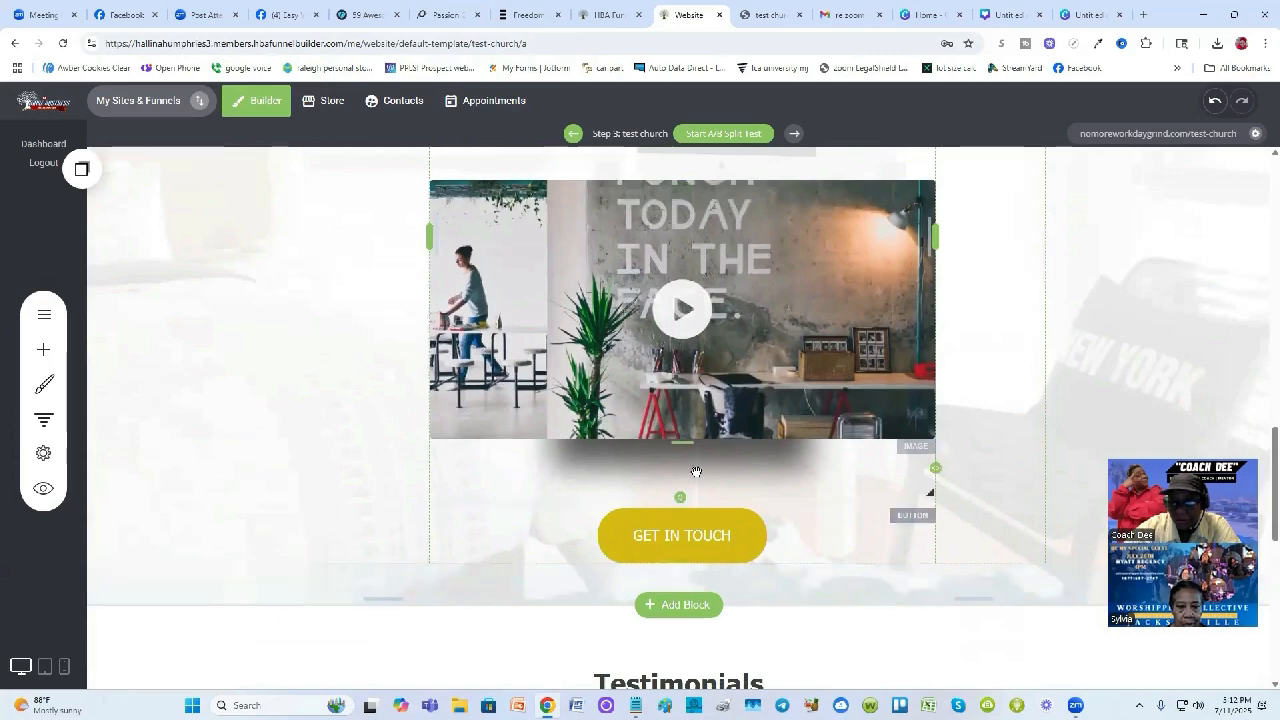
Copy the accordion and place the copy in a new empty block between the church values columns and the original accordion's block
scroll(695, 479, "up", 8)
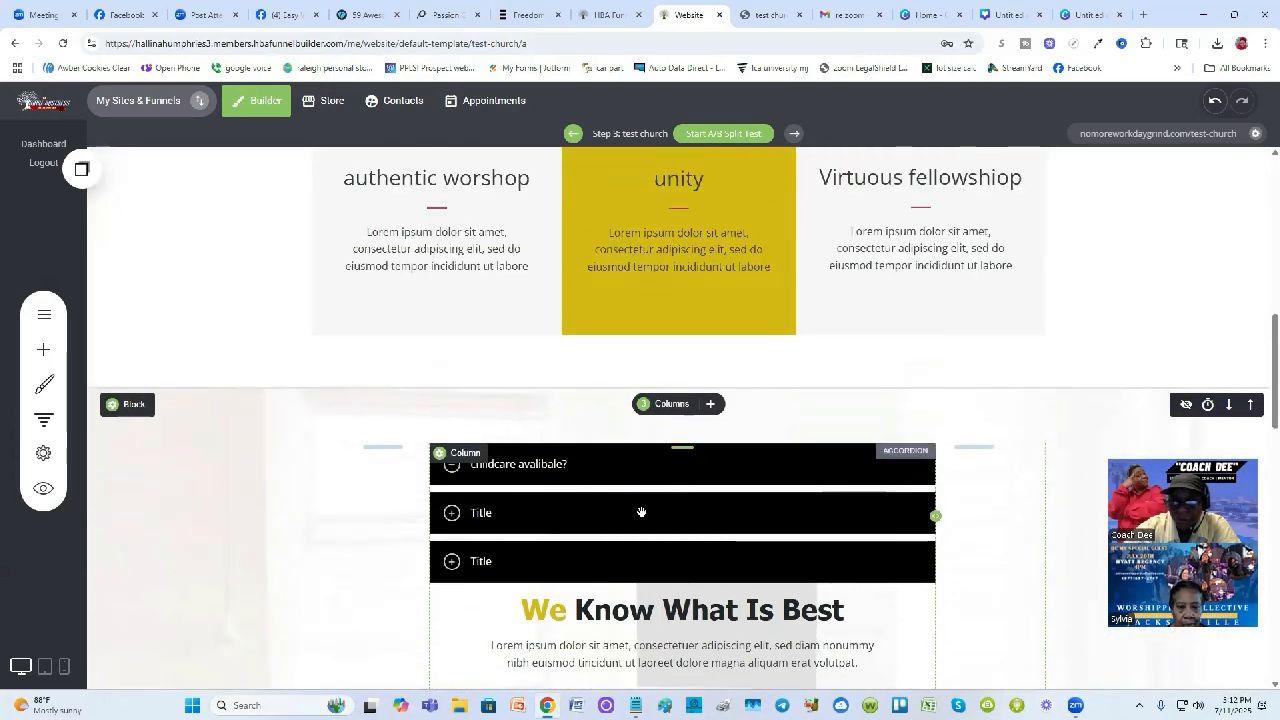
left_click(673, 488)
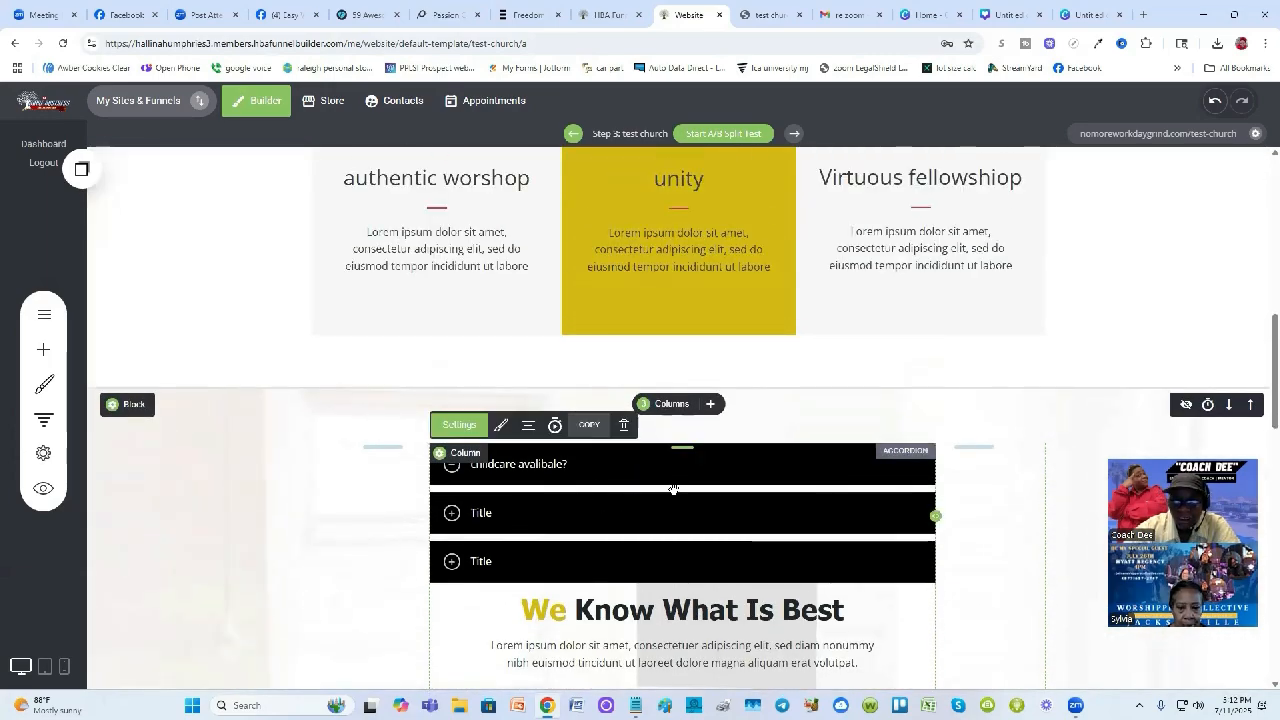
left_click(593, 432)
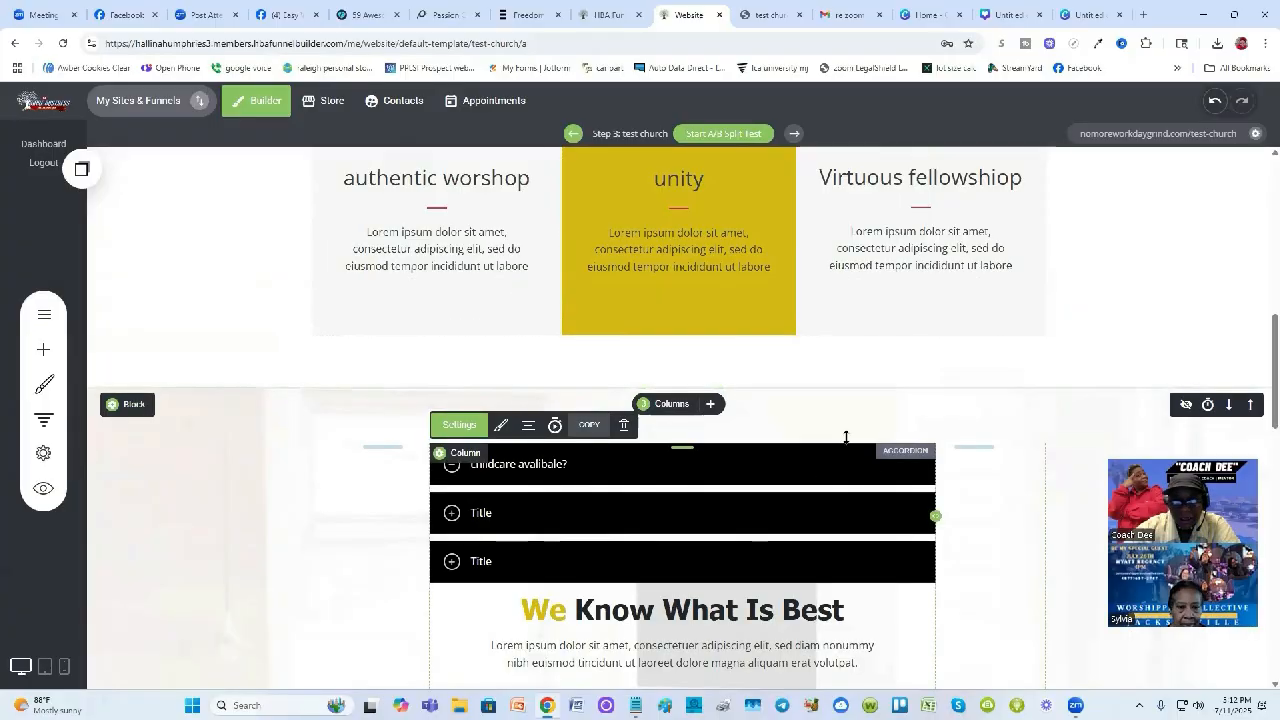
left_click(697, 390)
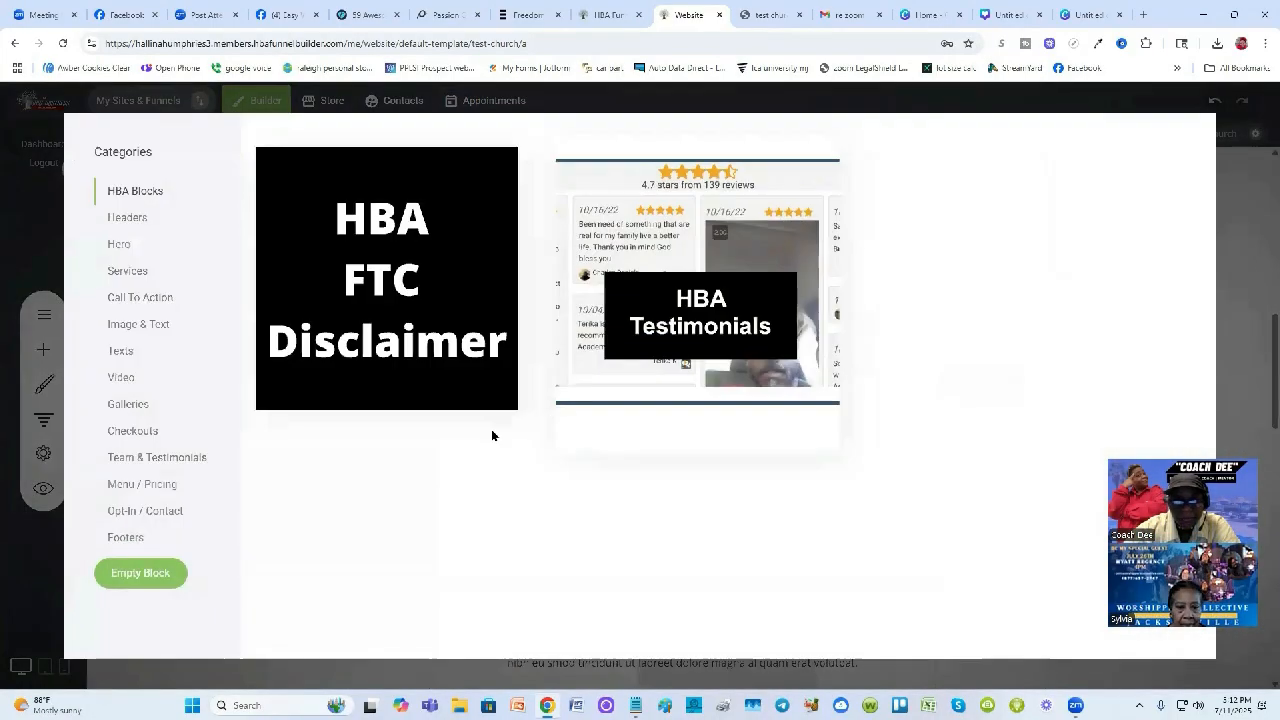
left_click(143, 569)
scroll(539, 540, "down", 2)
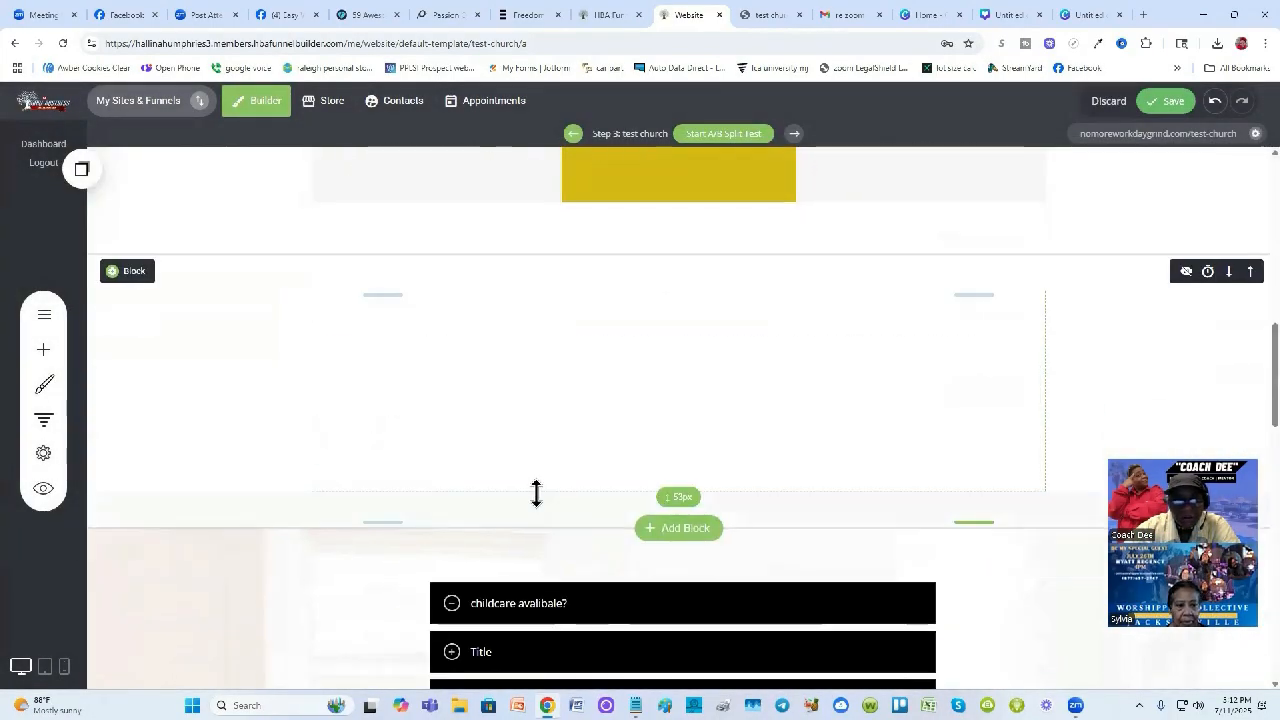
left_click(81, 169)
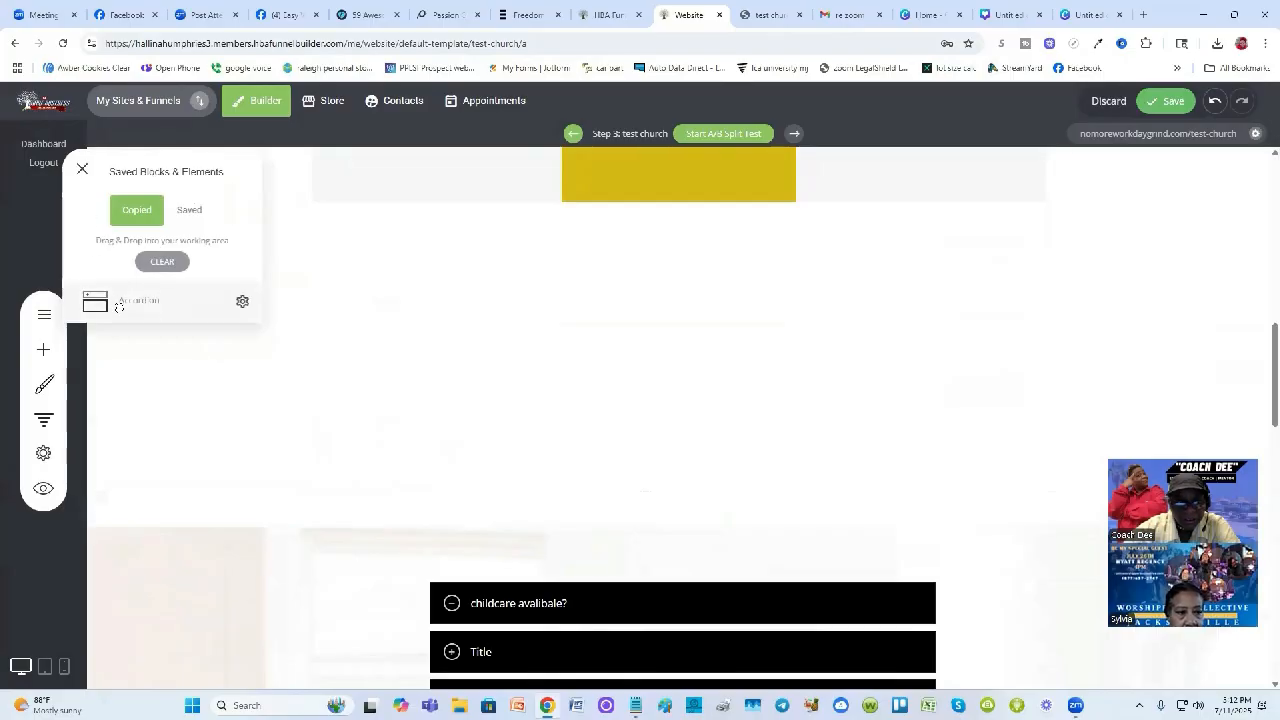
left_click_drag(117, 300, 595, 292)
Compare the full-width accordion copy with the original accordion and the "We Know What Is Best" section below it
scroll(351, 457, "down", 3)
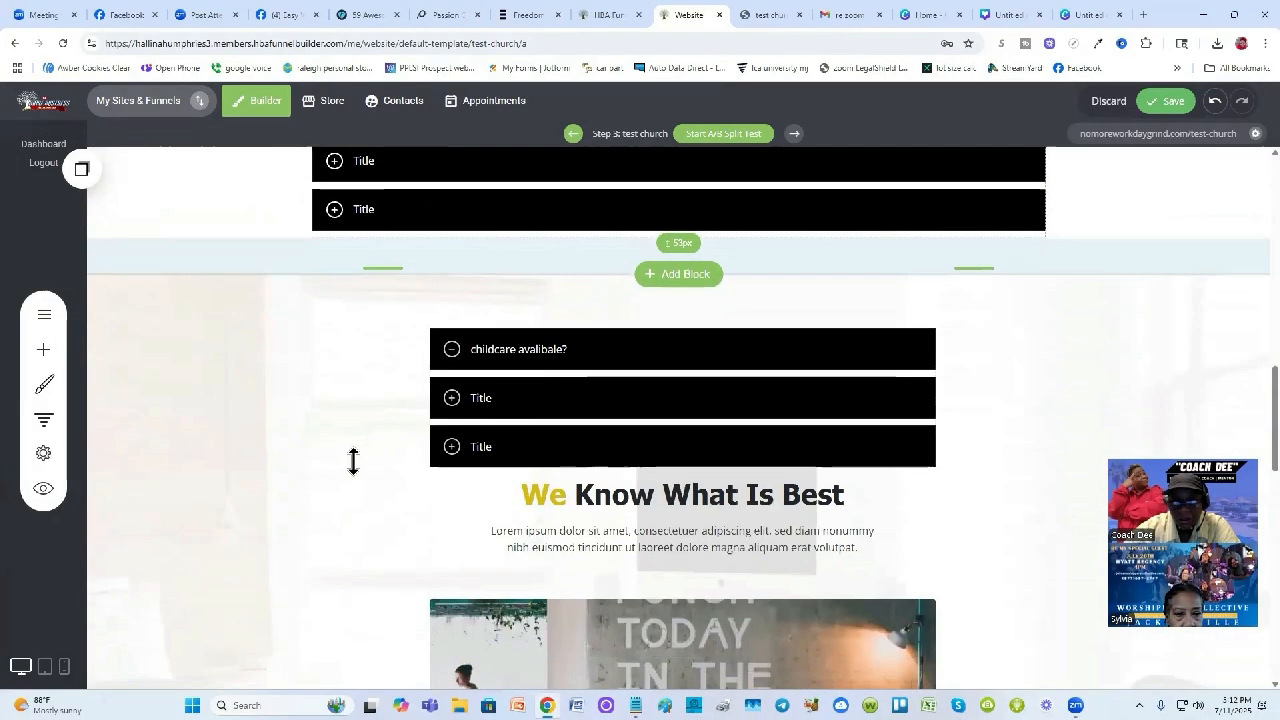
scroll(378, 419, "up", 4)
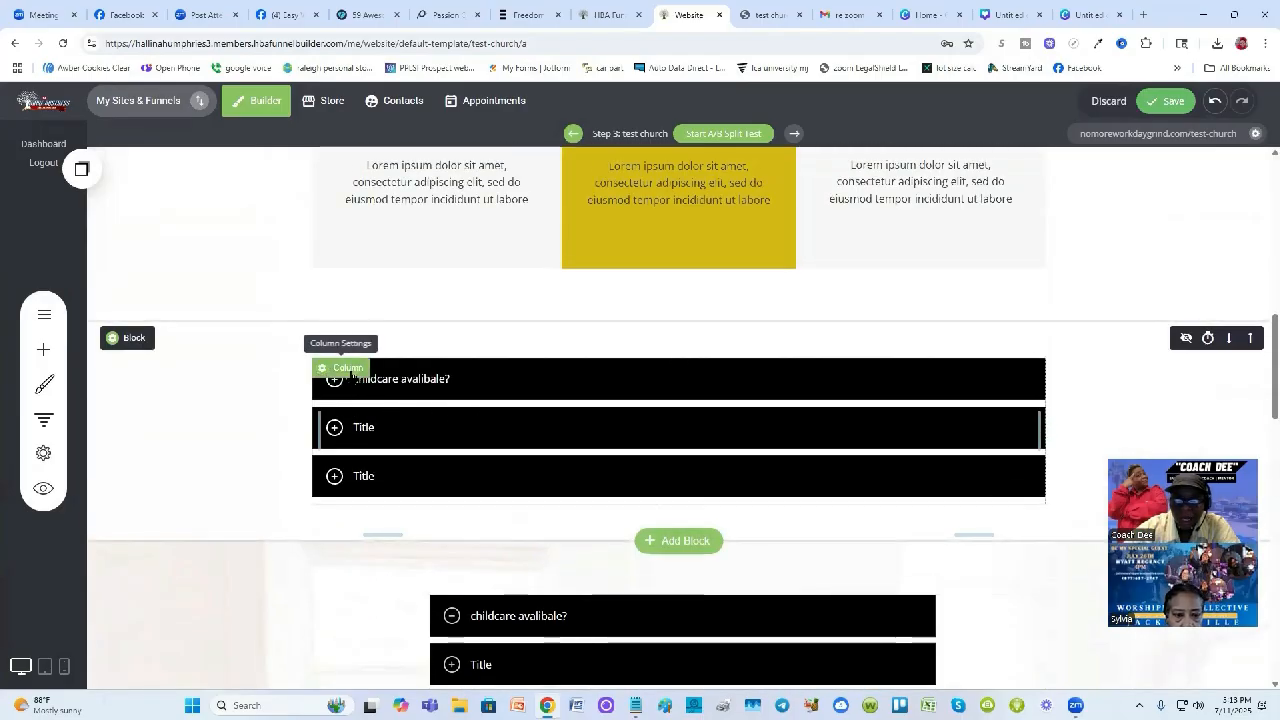
scroll(352, 375, "down", 4)
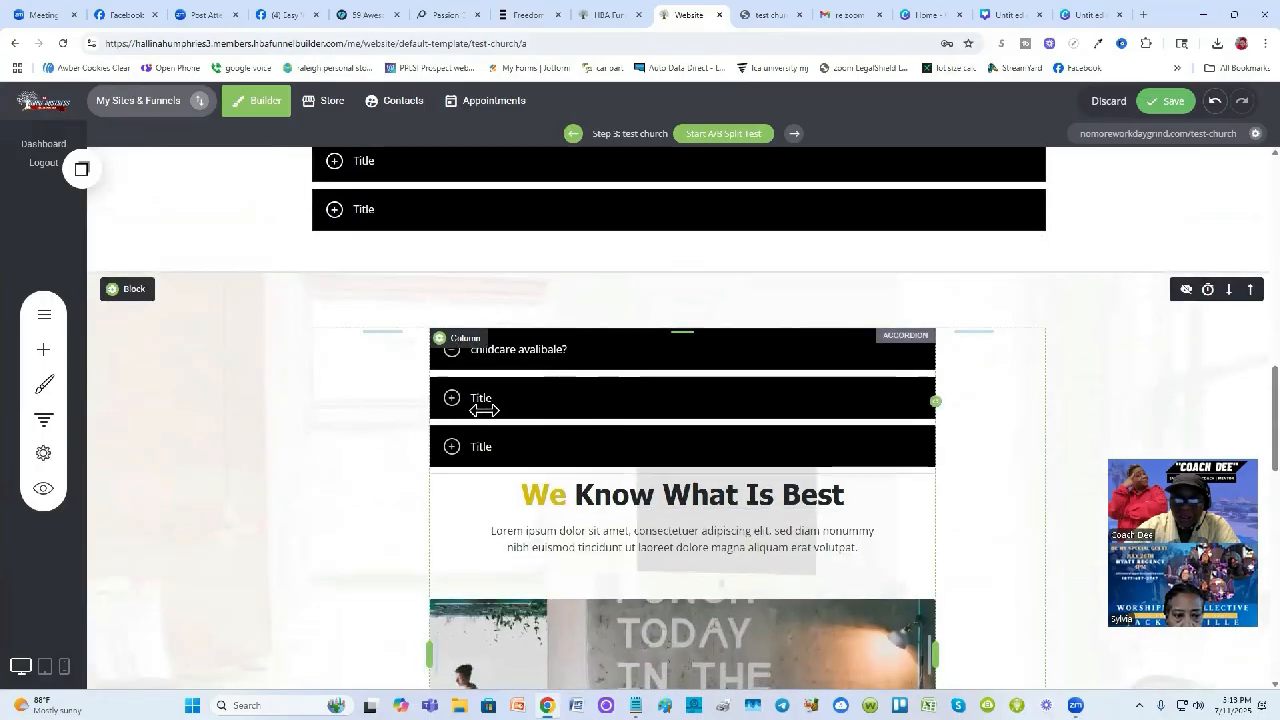
scroll(522, 400, "up", 3)
scroll(545, 455, "down", 3)
scroll(407, 422, "down", 1)
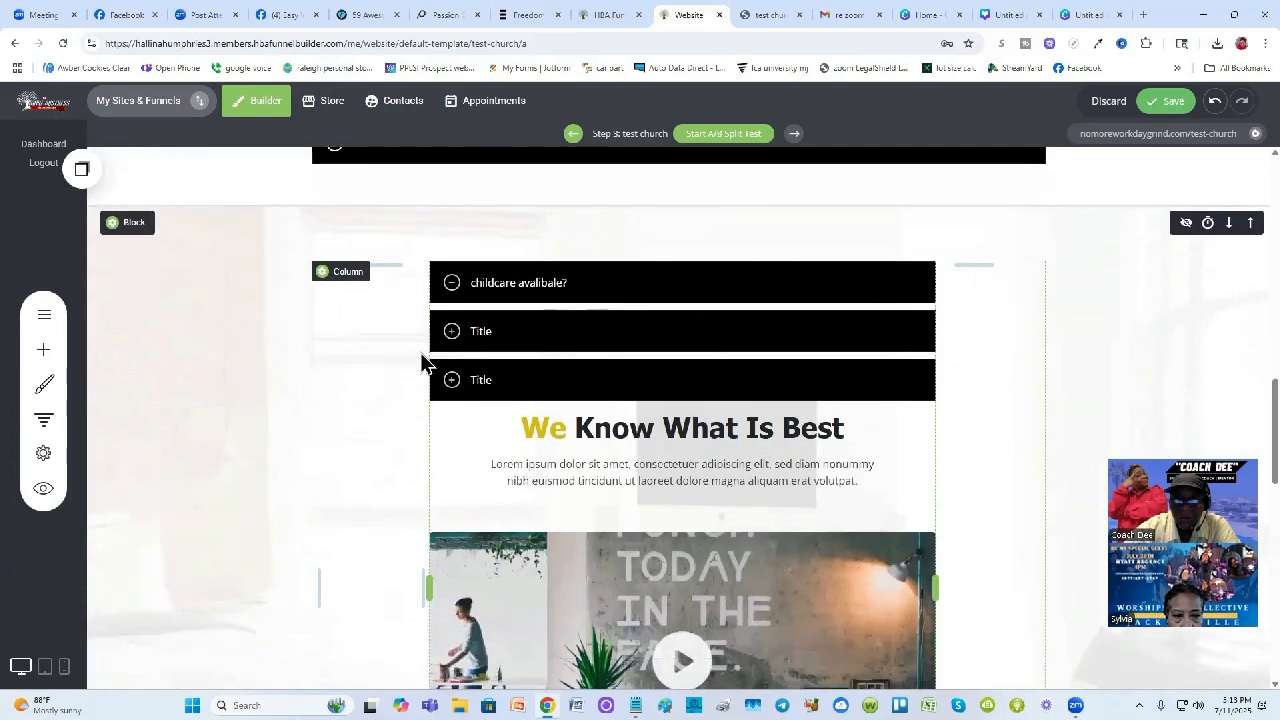
scroll(960, 338, "up", 5)
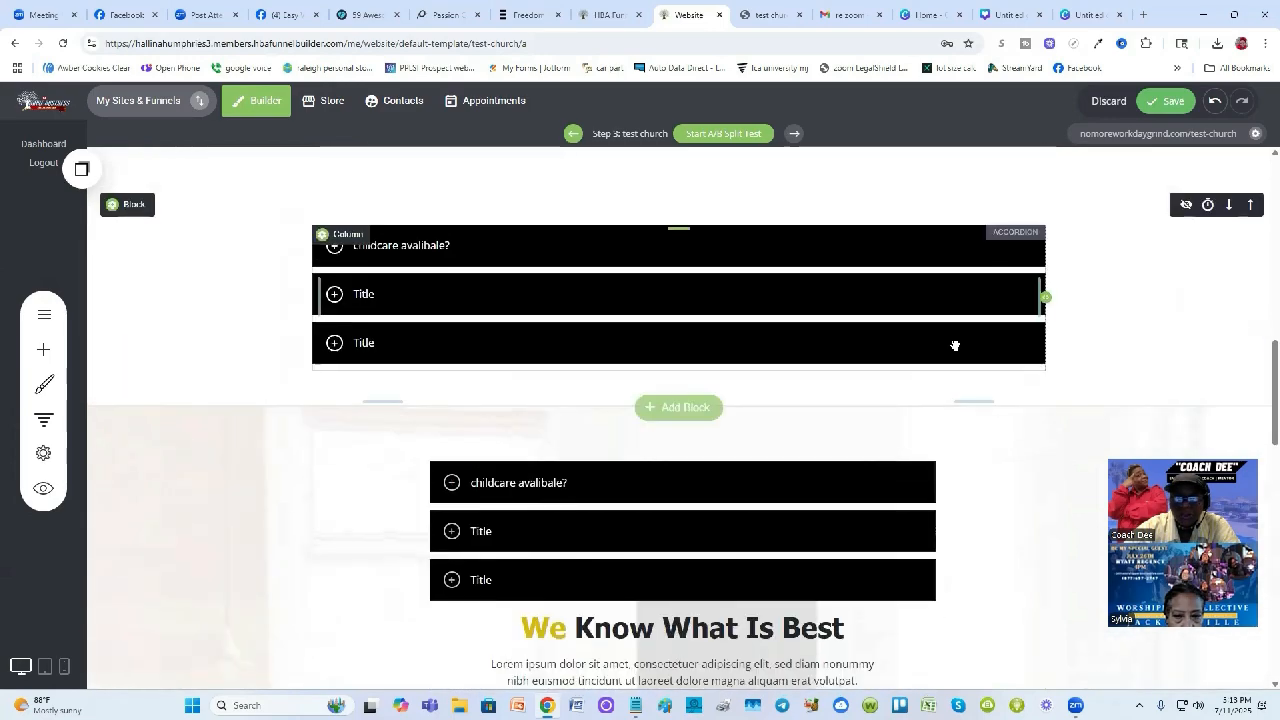
scroll(432, 398, "down", 3)
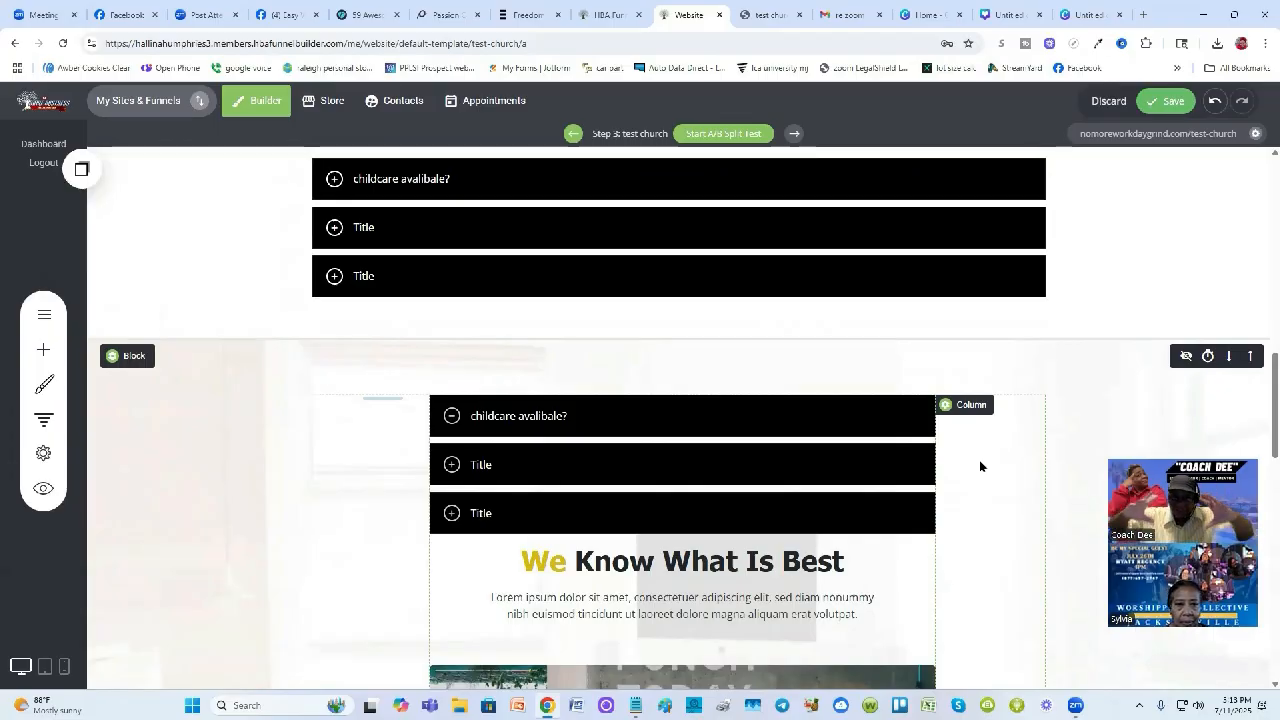
scroll(980, 465, "down", 2)
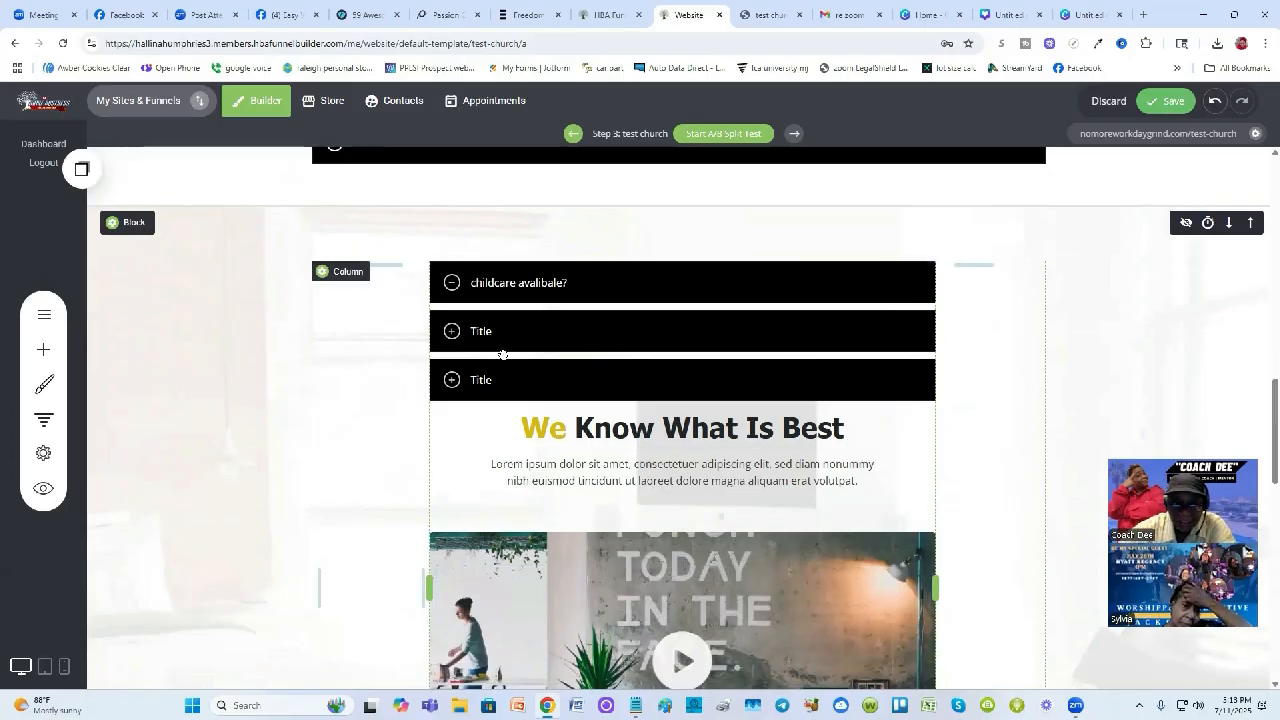
scroll(823, 429, "down", 5)
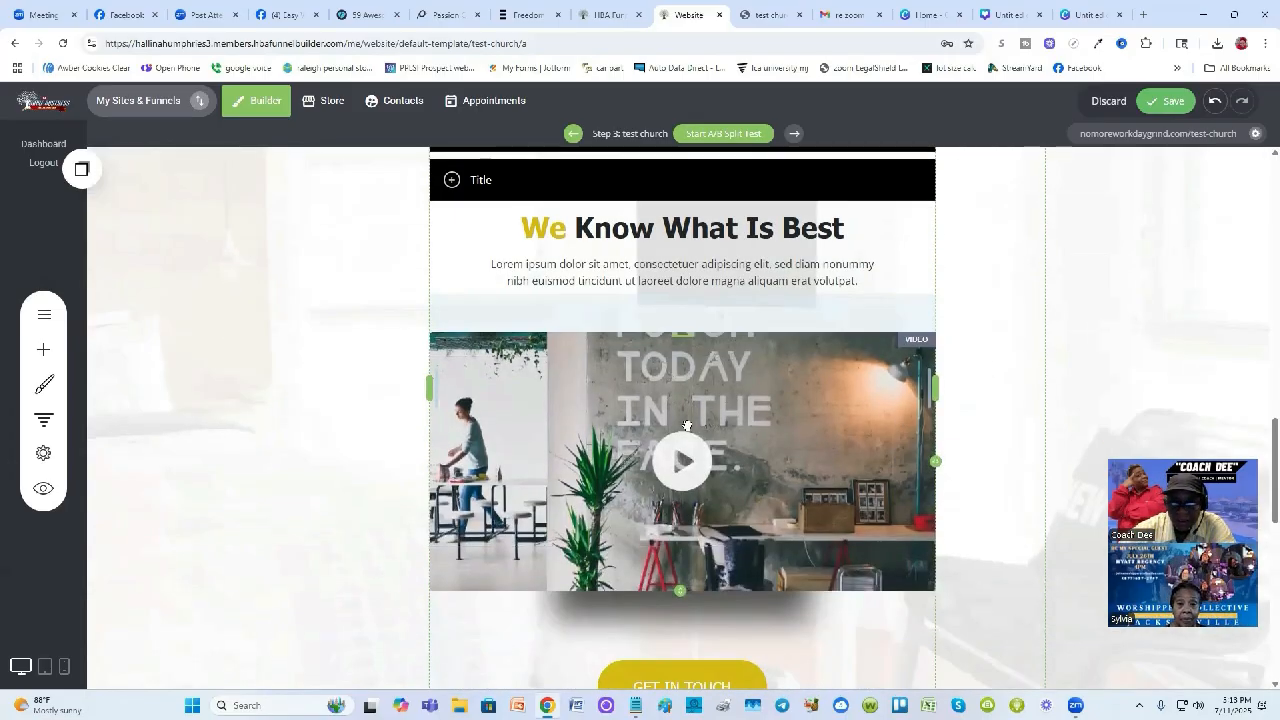
scroll(803, 506, "up", 4)
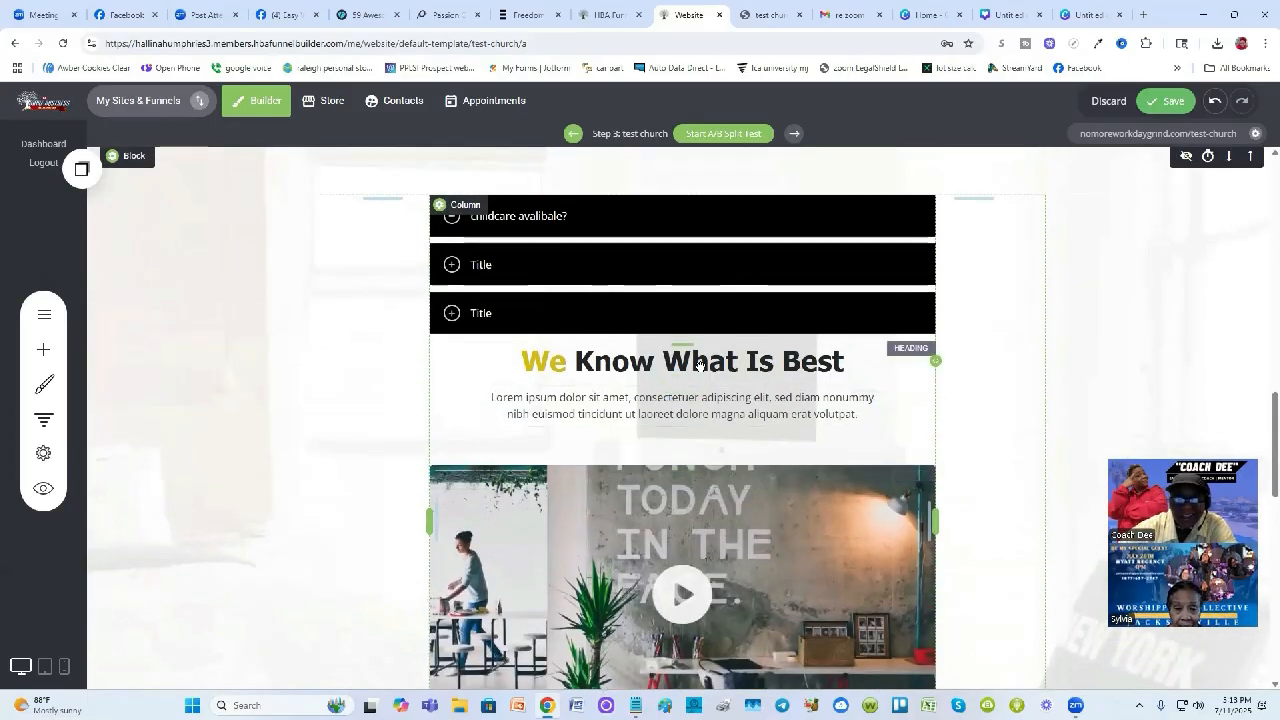
scroll(700, 368, "up", 2)
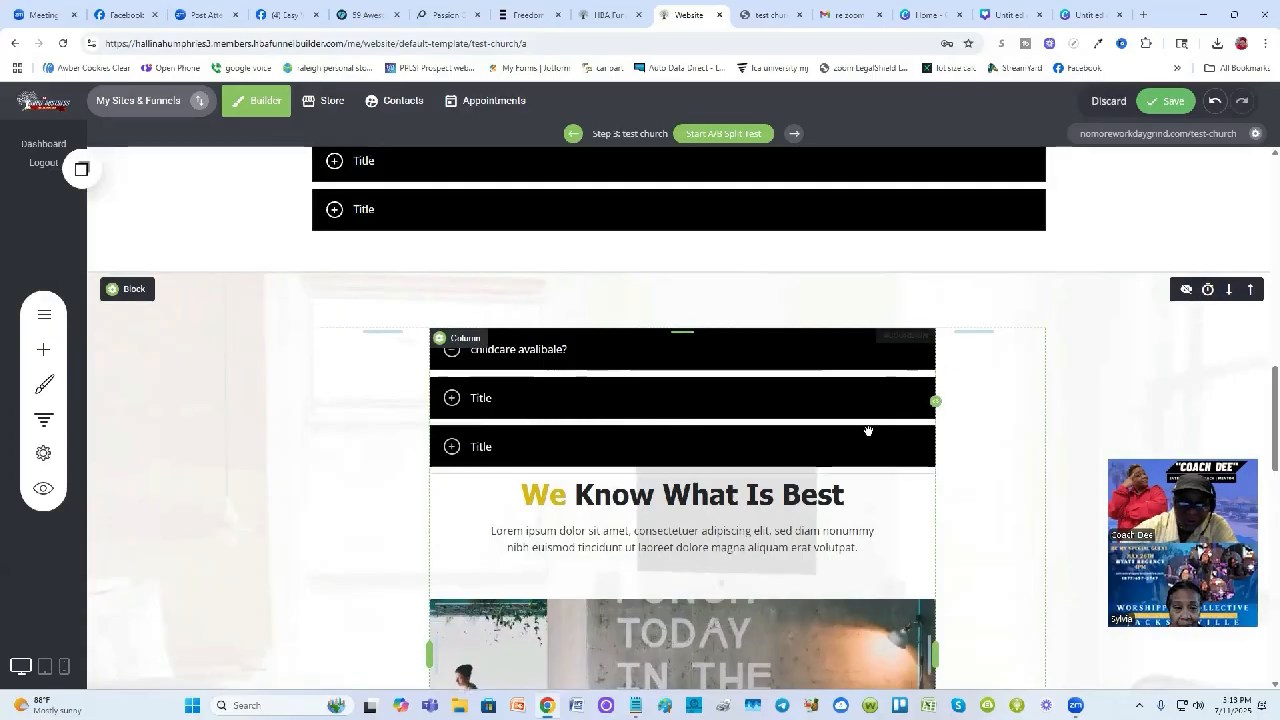
scroll(724, 443, "up", 4)
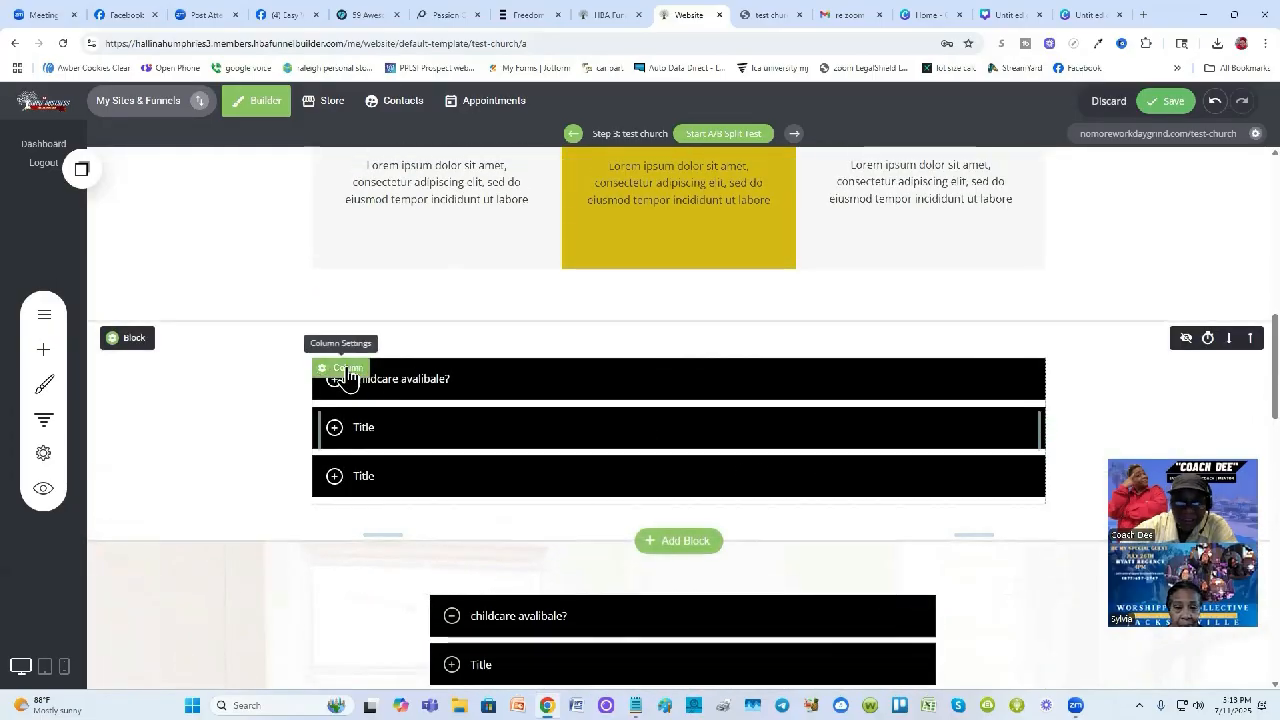
Split the new accordion block's content into 3 columns
left_click(346, 370)
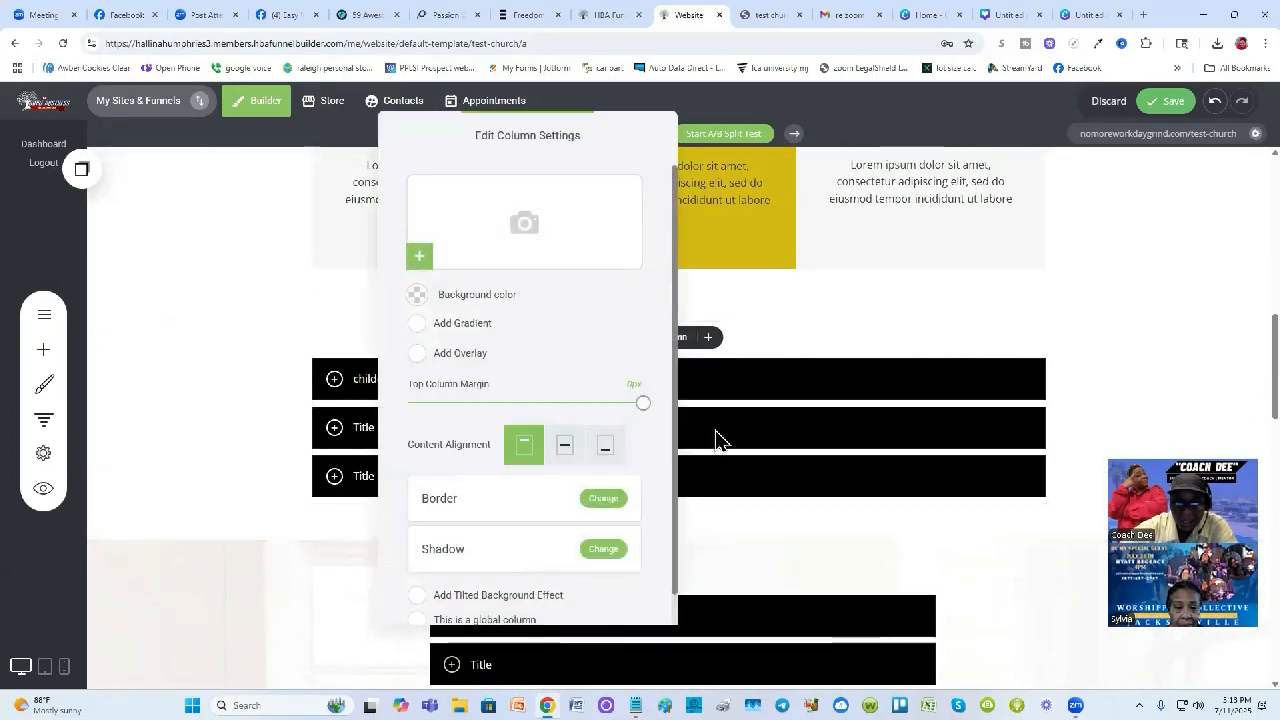
left_click(708, 446)
left_click(352, 375)
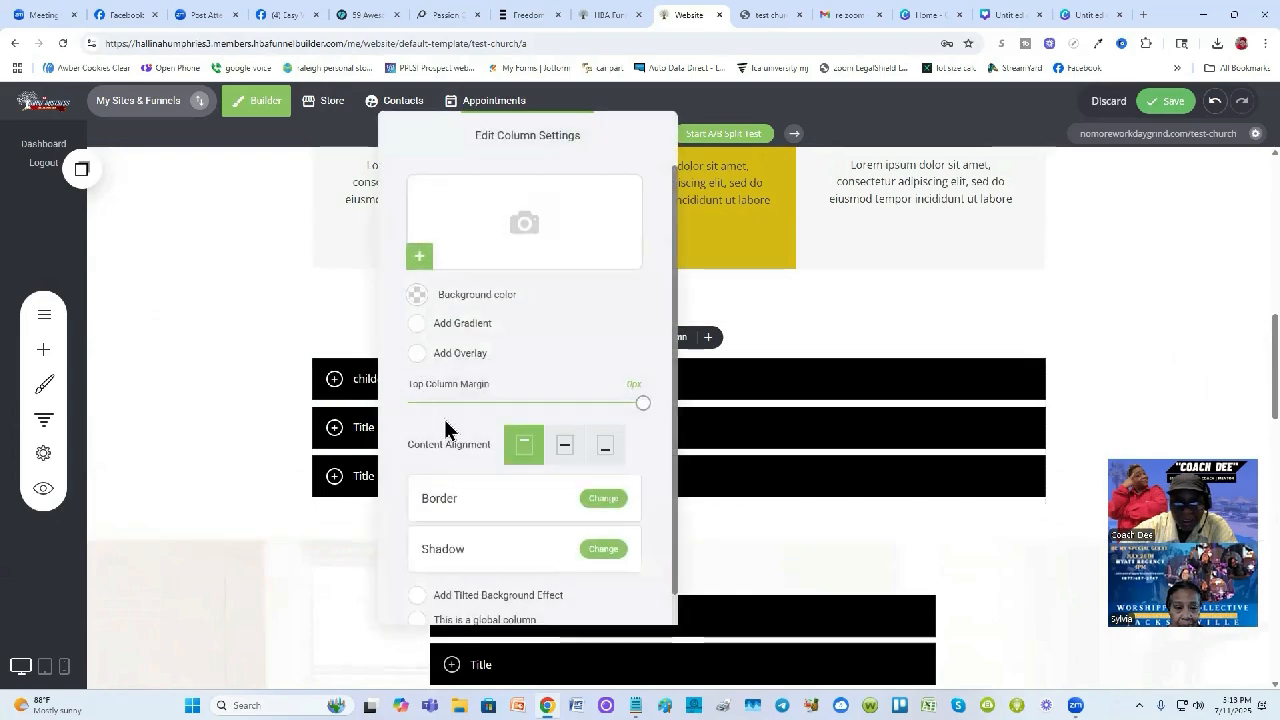
left_click(766, 445)
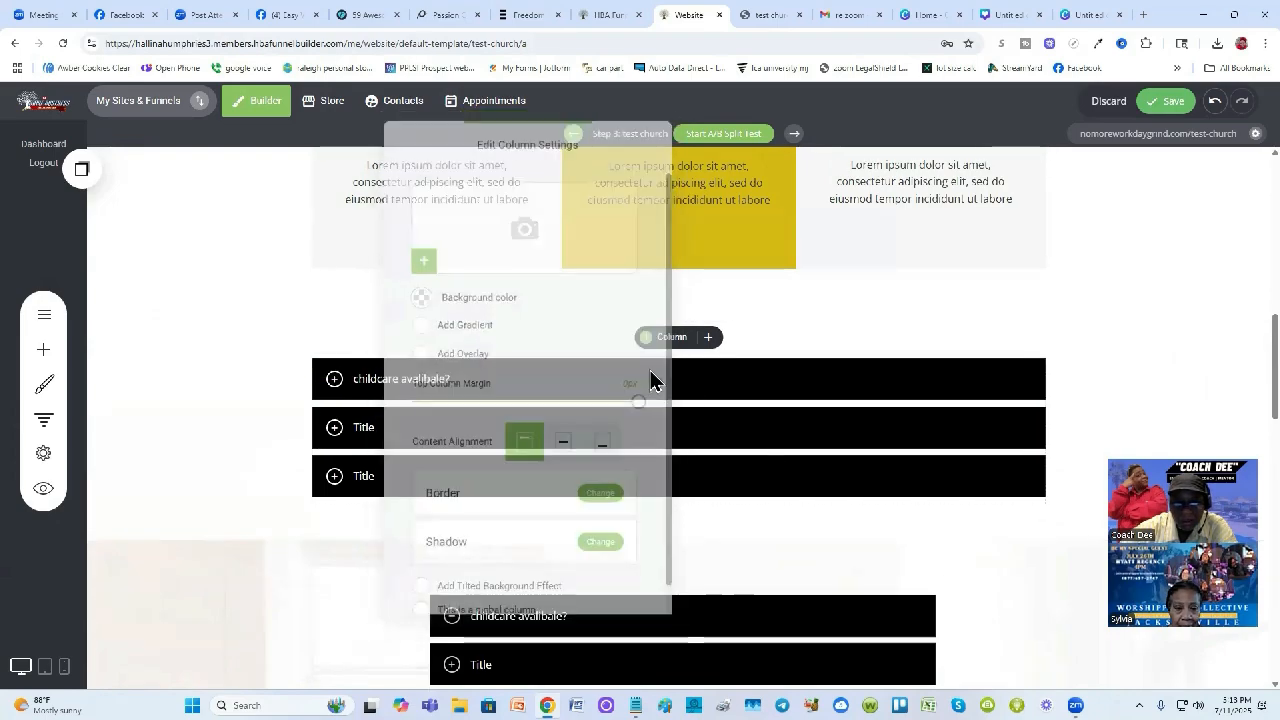
left_click(675, 346)
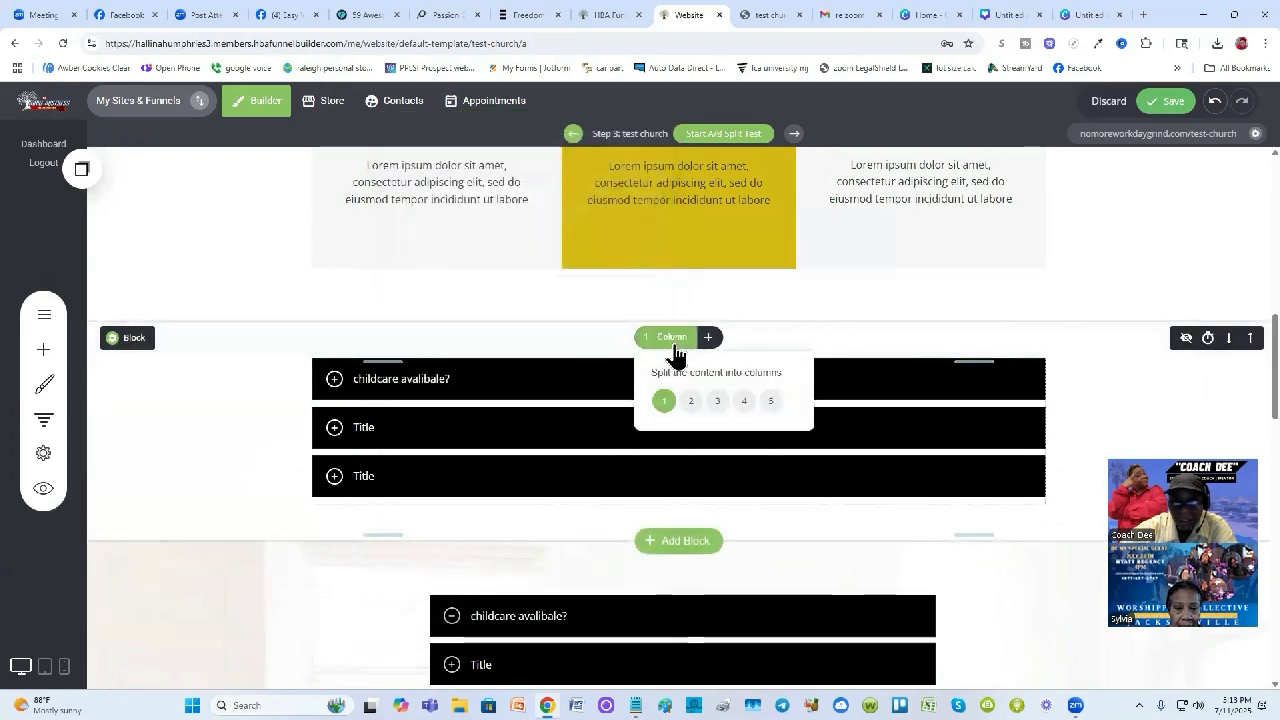
left_click(718, 402)
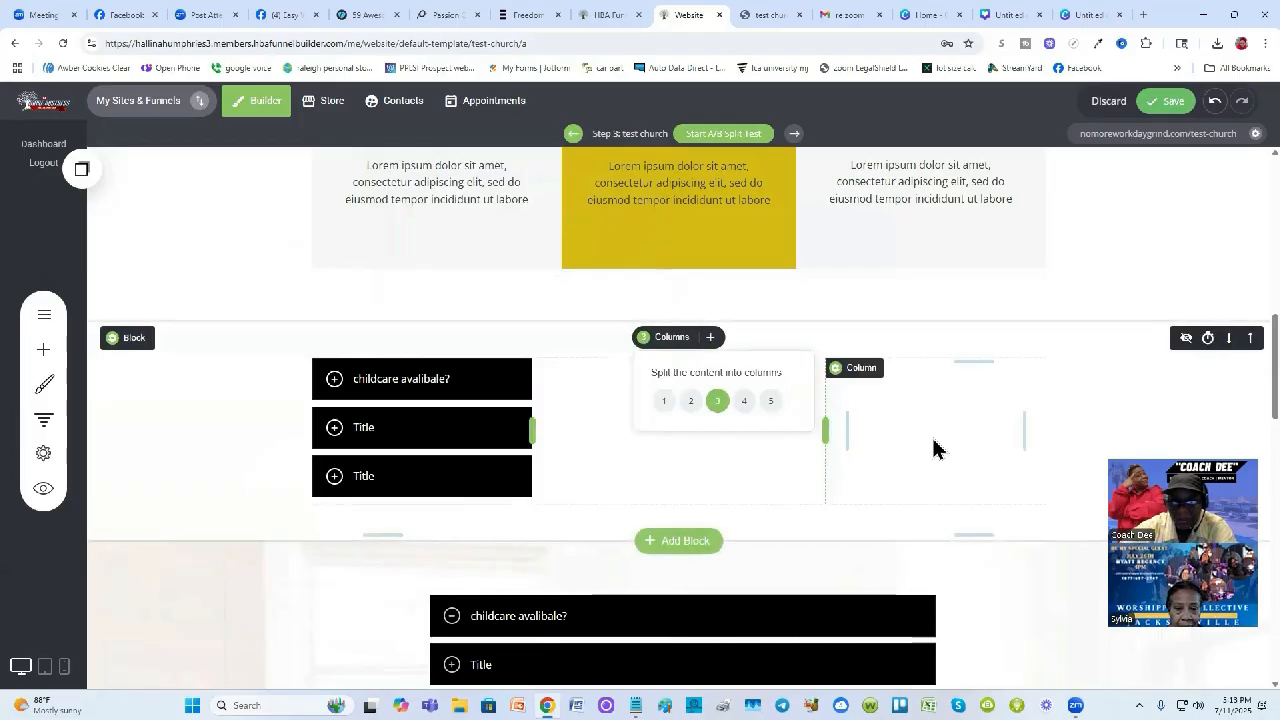
Place the copied accordion in the new block's middle column and delete the accordion in its first column
left_click(80, 174)
left_click_drag(97, 299, 599, 378)
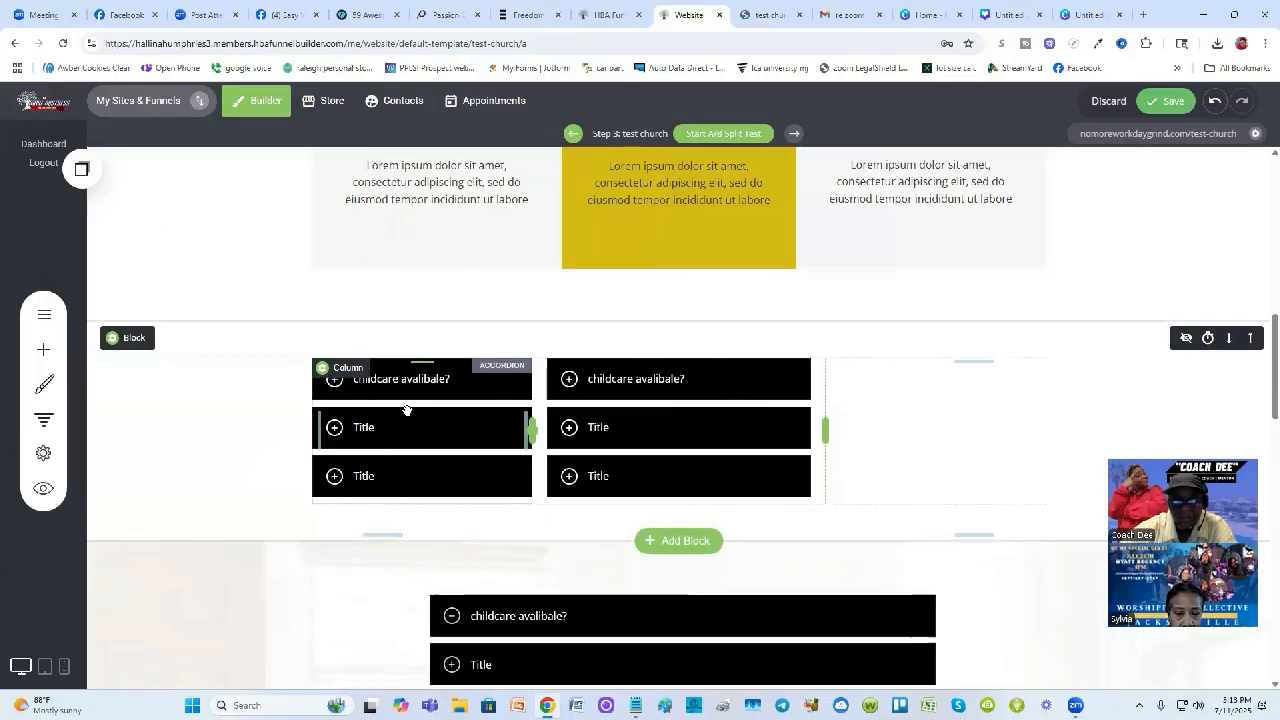
left_click(506, 340)
left_click(660, 369)
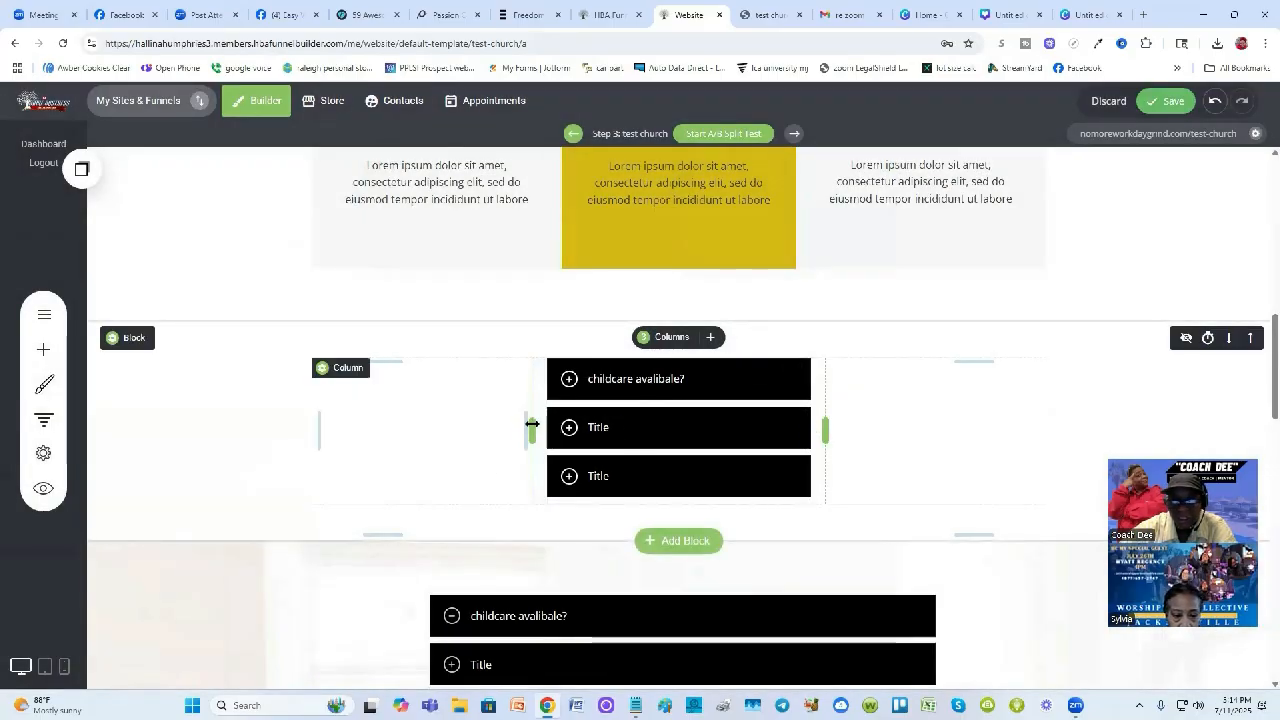
Widen the new block's middle column on both sides and compare its accordion's width with the original accordion below
left_click_drag(532, 424, 378, 427)
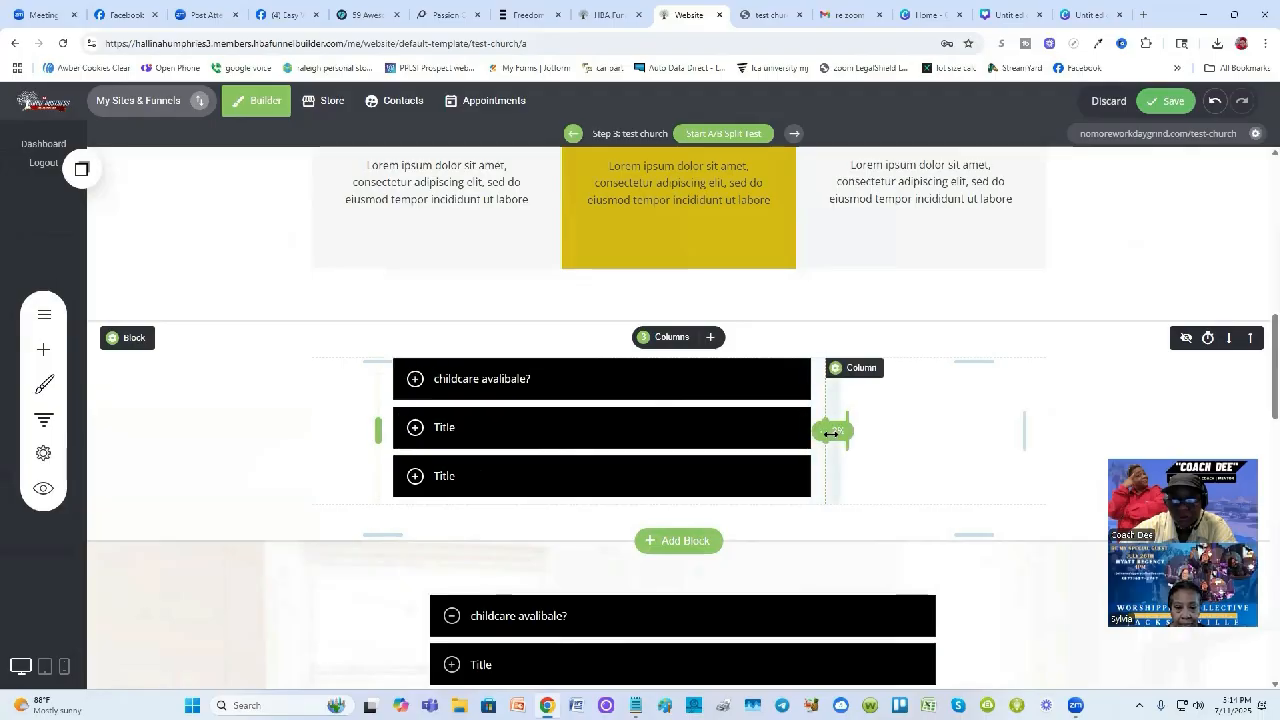
left_click_drag(851, 431, 871, 421)
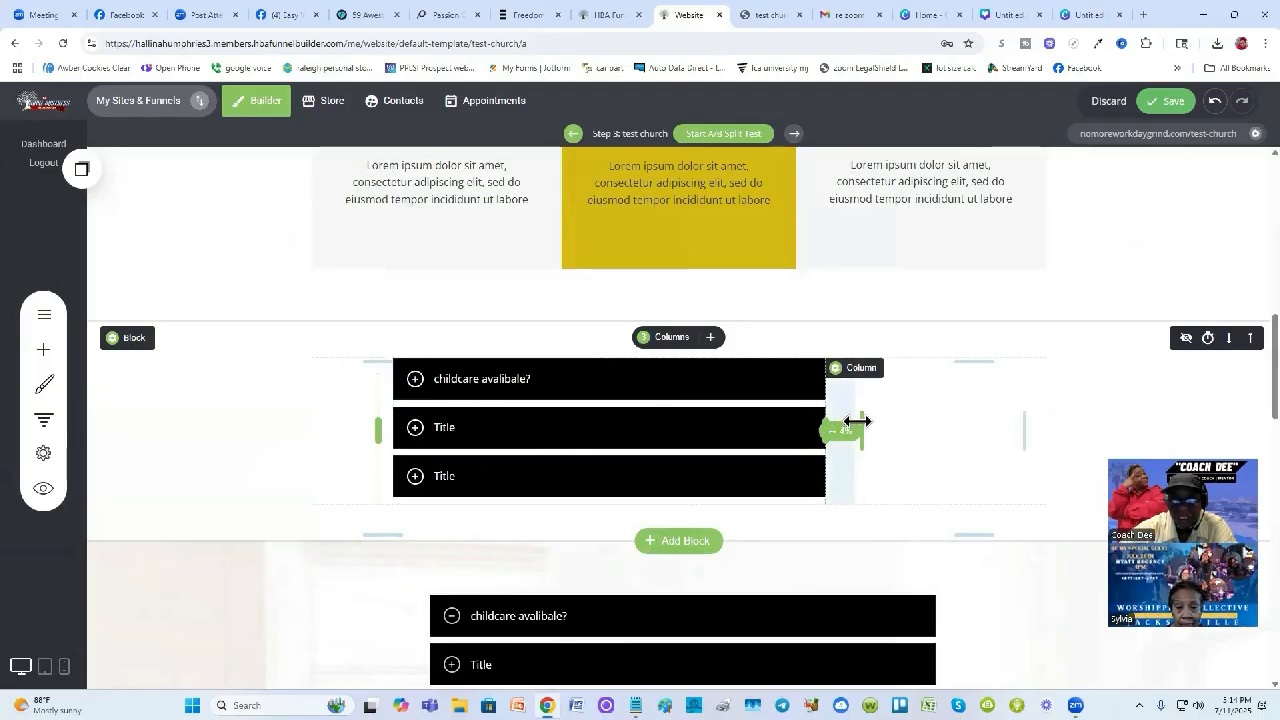
left_click_drag(829, 434, 898, 430)
scroll(704, 479, "down", 2)
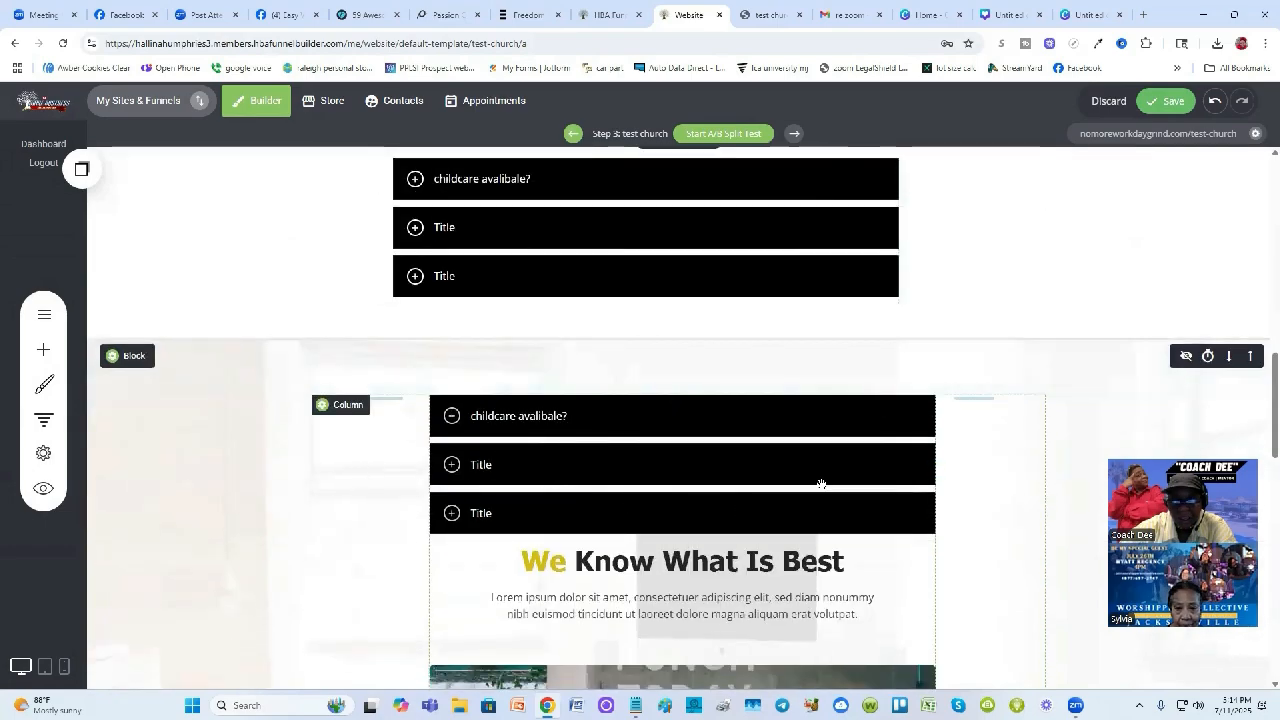
scroll(792, 522, "up", 2)
scroll(792, 523, "down", 2)
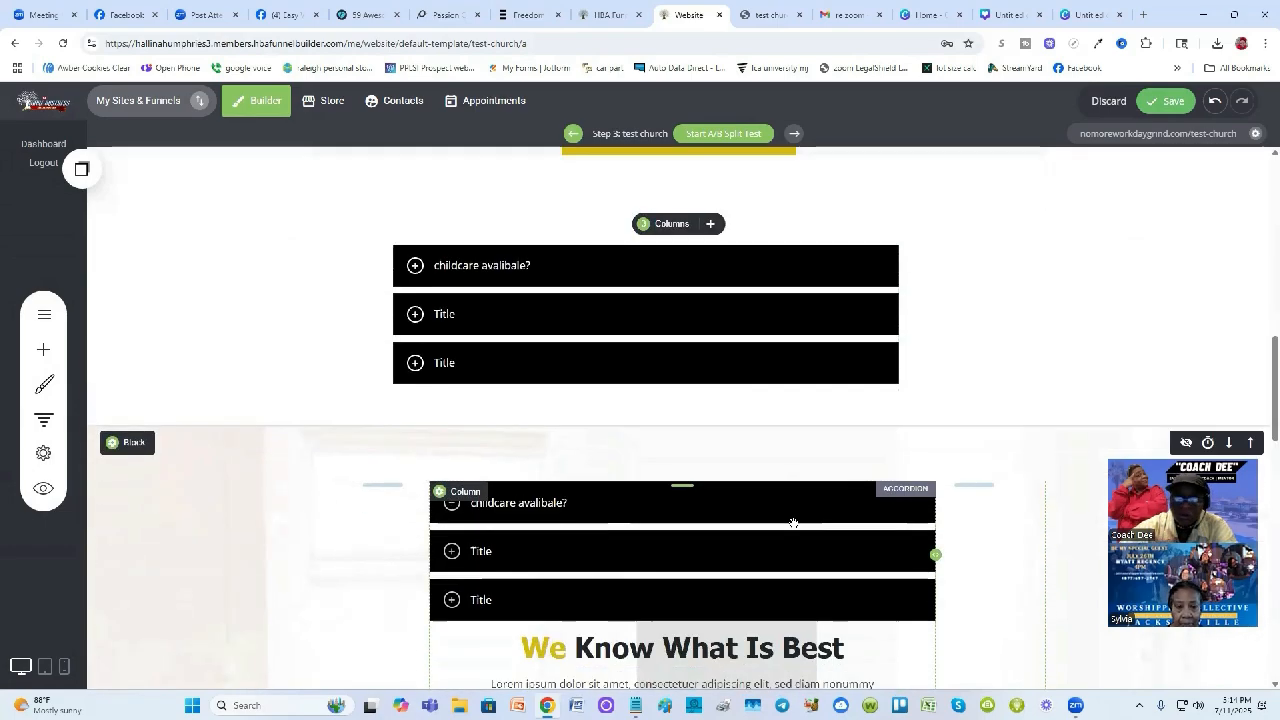
Delete the "We Know What Is Best" heading, the placeholder paragraph and the video below the original accordion
scroll(792, 522, "down", 2)
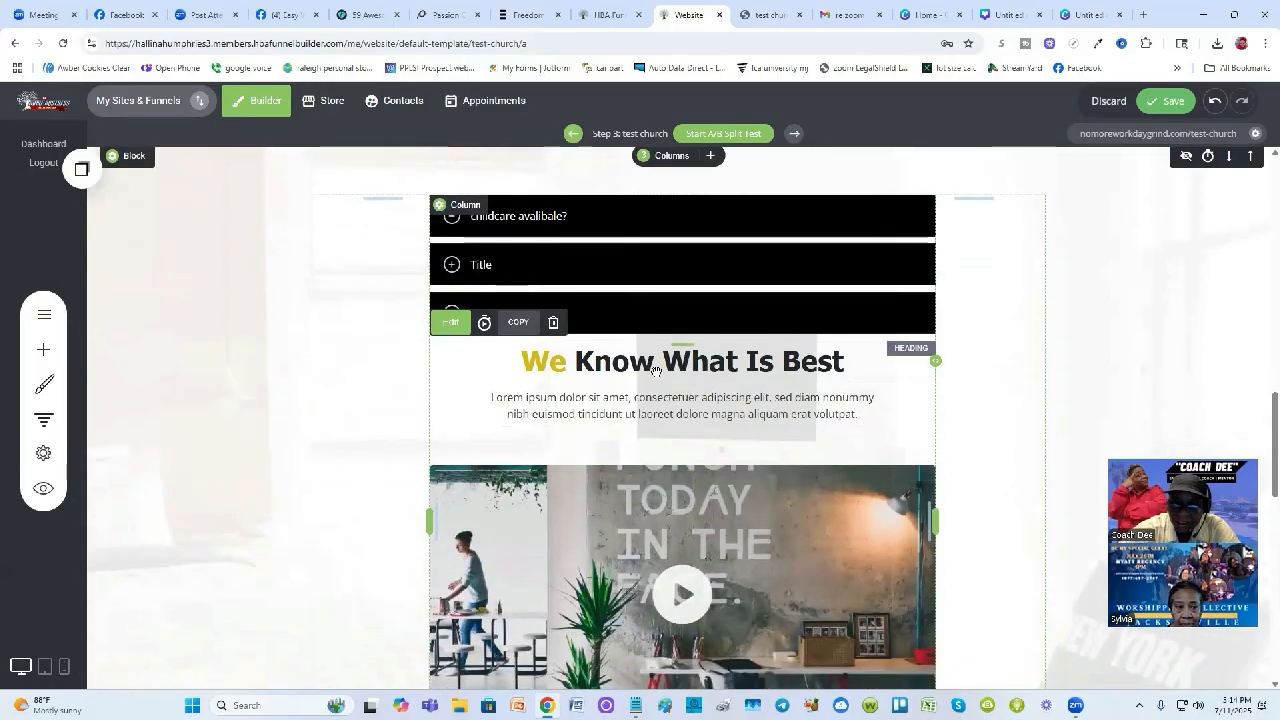
left_click(528, 326)
left_click(692, 373)
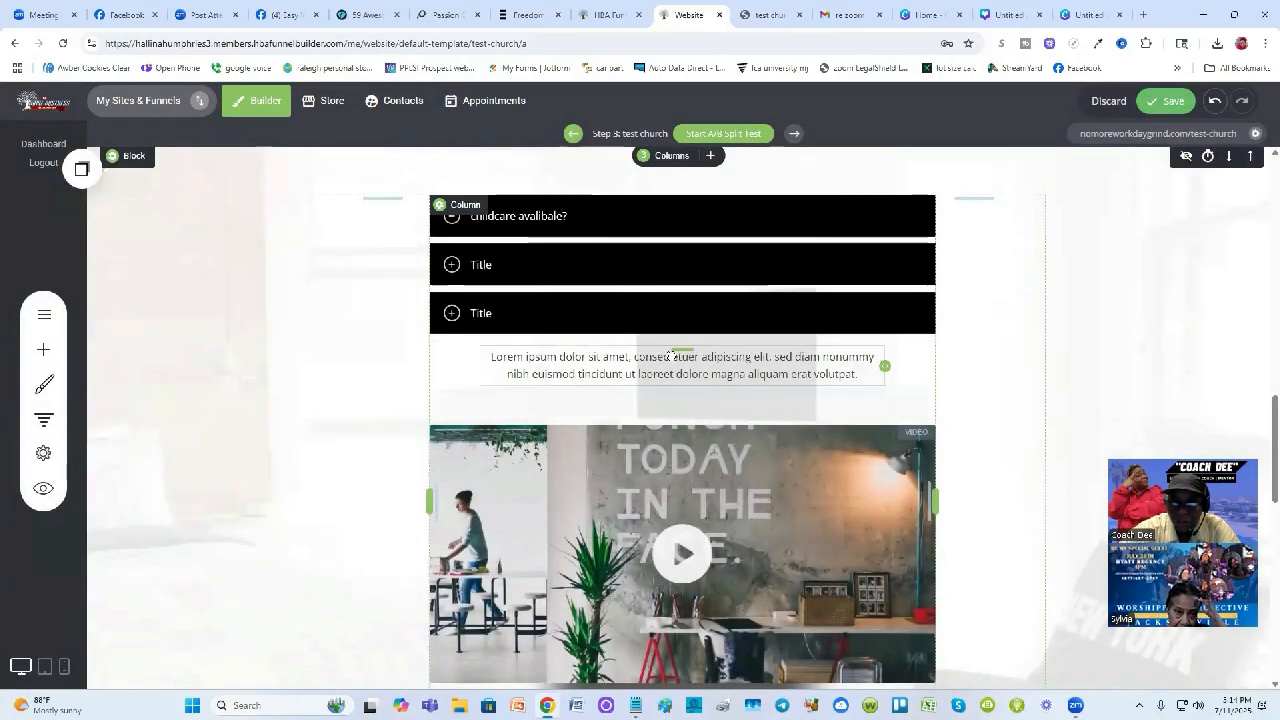
left_click(604, 328)
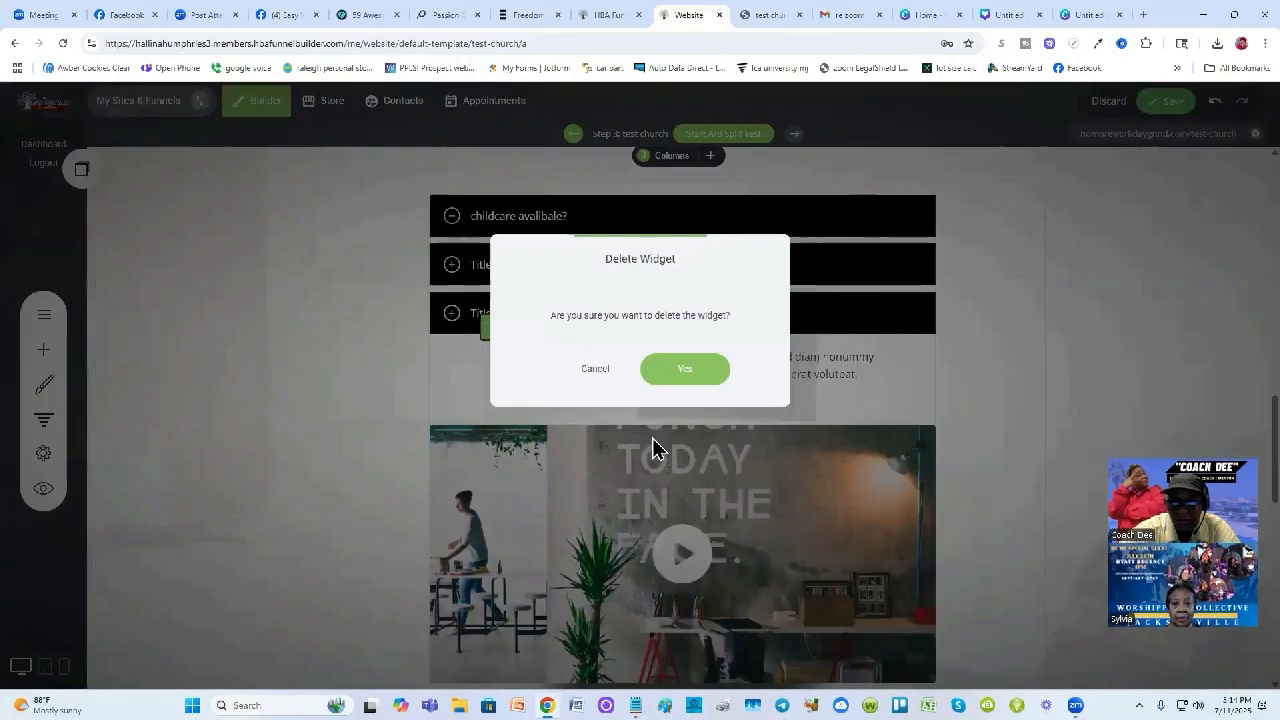
left_click(703, 369)
mouse_move(600, 390)
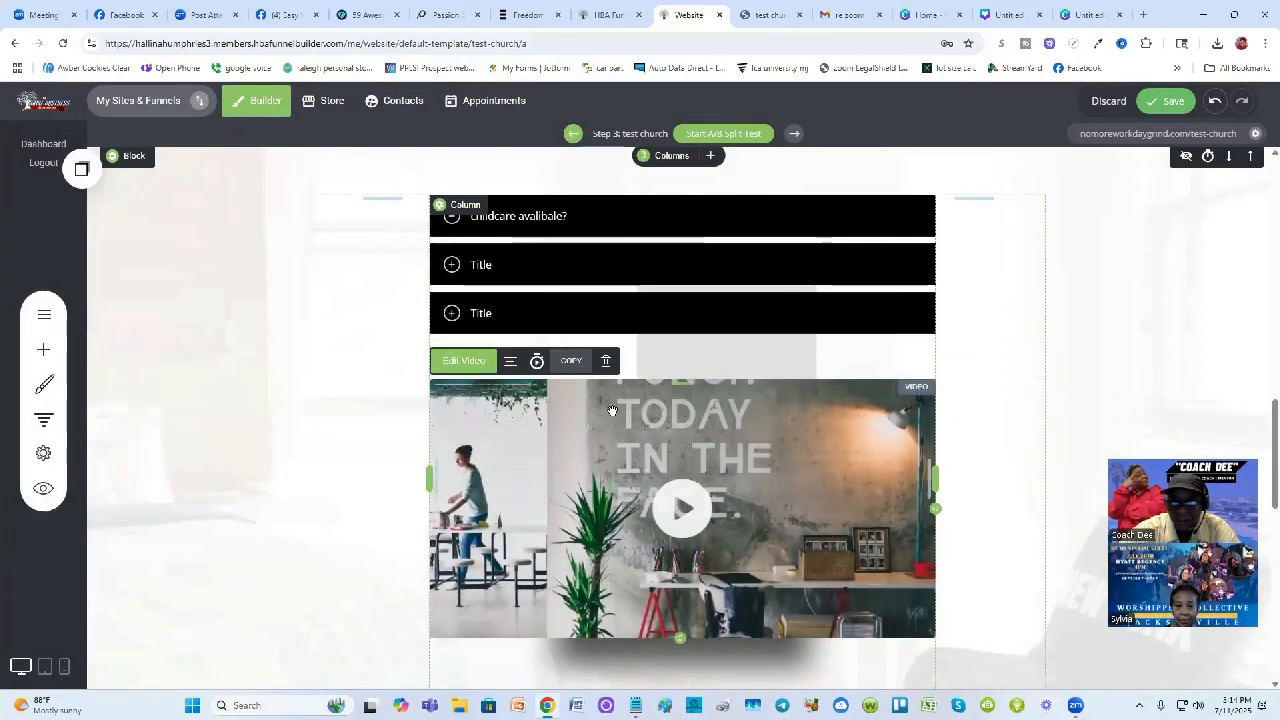
left_click(606, 366)
left_click(692, 377)
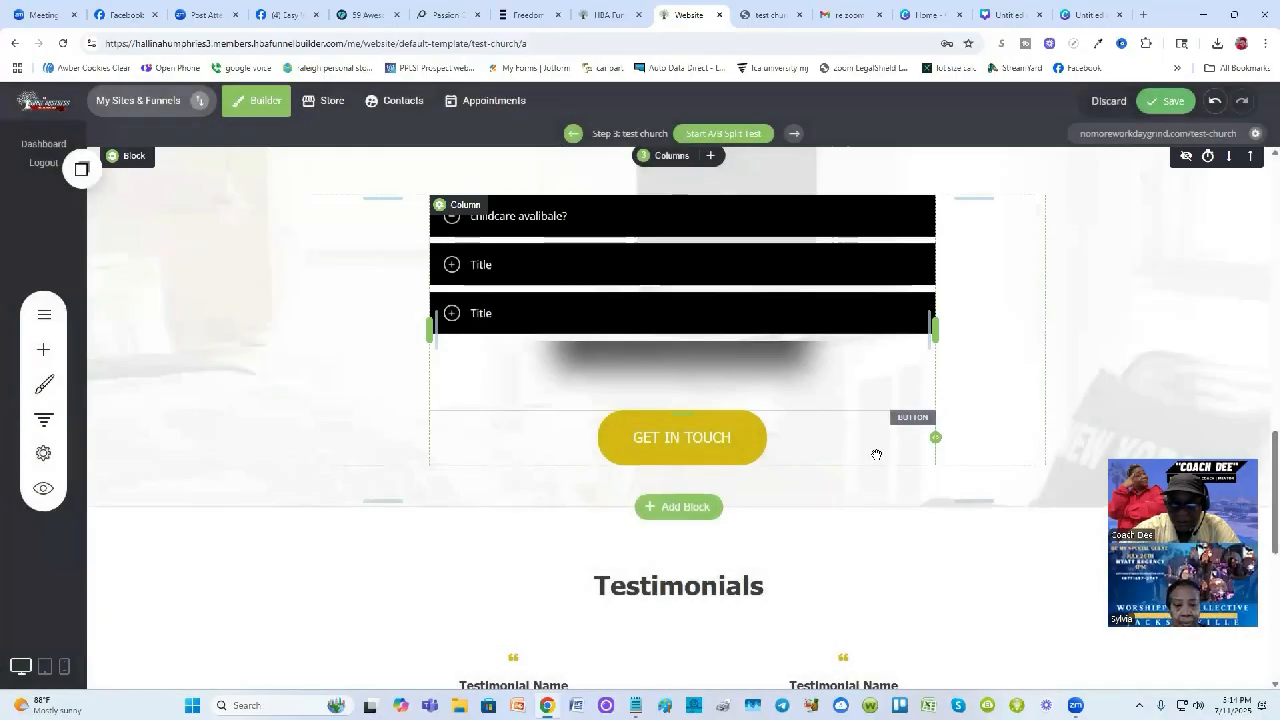
Delete the added block holding the duplicate accordion above the original one, and save the page
scroll(717, 469, "up", 2)
scroll(690, 475, "down", 2)
scroll(660, 474, "up", 2)
scroll(657, 471, "up", 2)
scroll(597, 409, "down", 1)
scroll(597, 409, "up", 2)
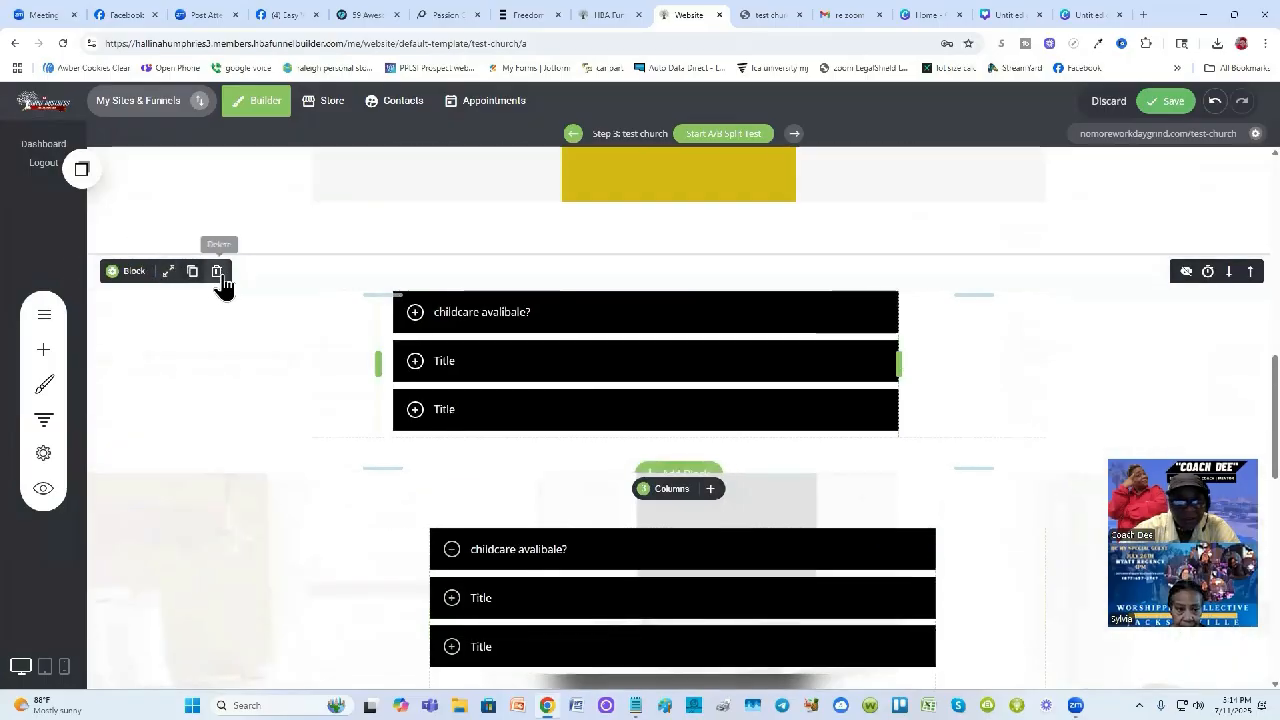
left_click(218, 272)
left_click(686, 370)
left_click(1166, 100)
scroll(888, 434, "down", 1)
scroll(929, 429, "up", 7)
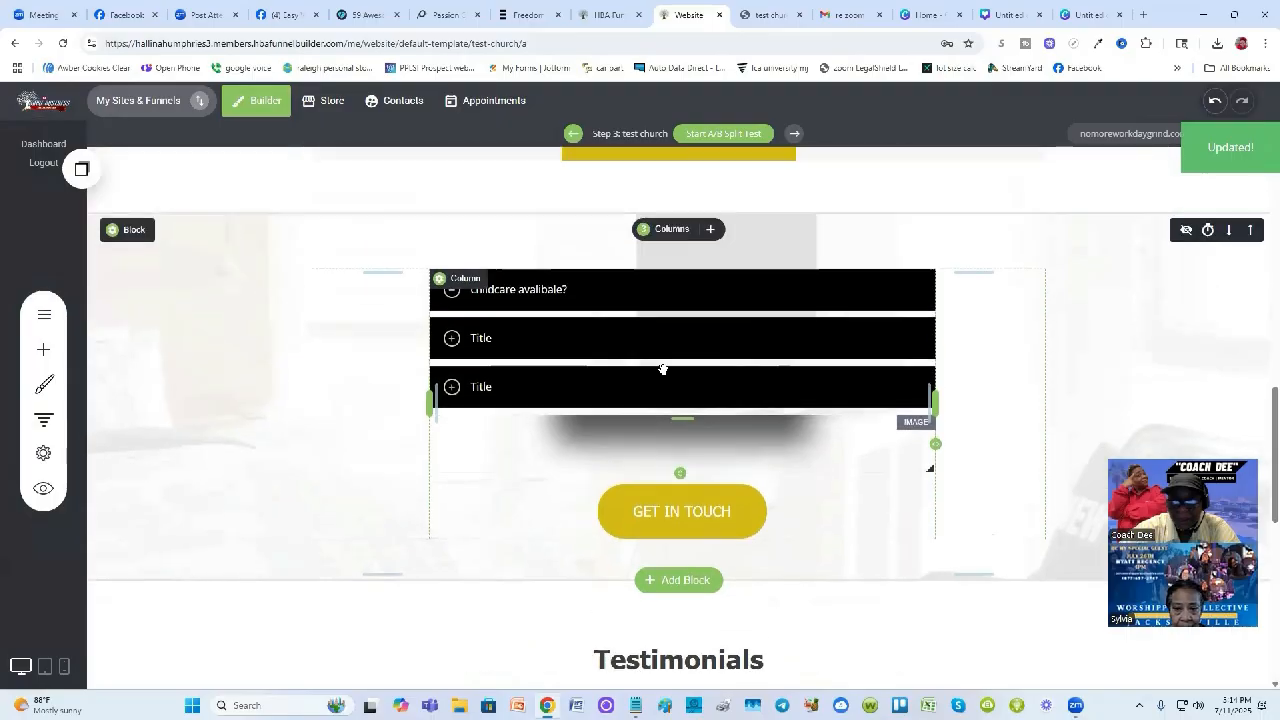
Review the page from the hero section through the three value cards to the accordion and its Get in Touch button
scroll(835, 430, "up", 3)
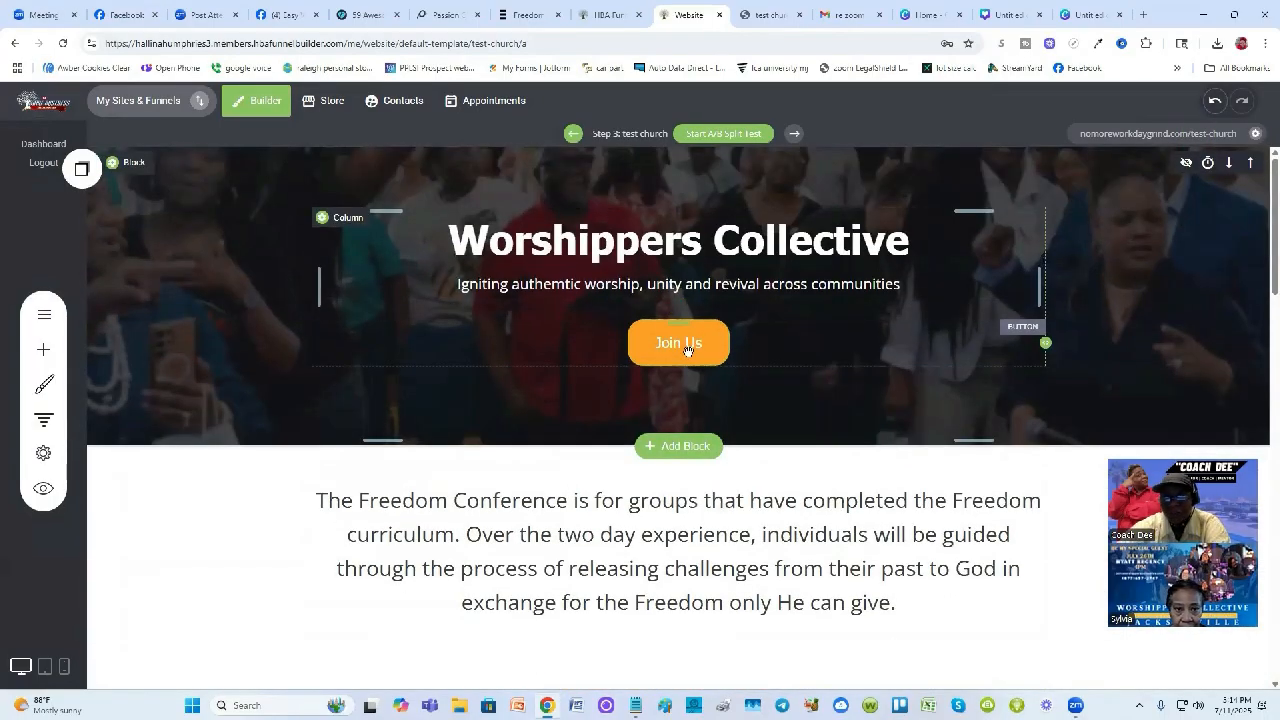
scroll(694, 466, "down", 8)
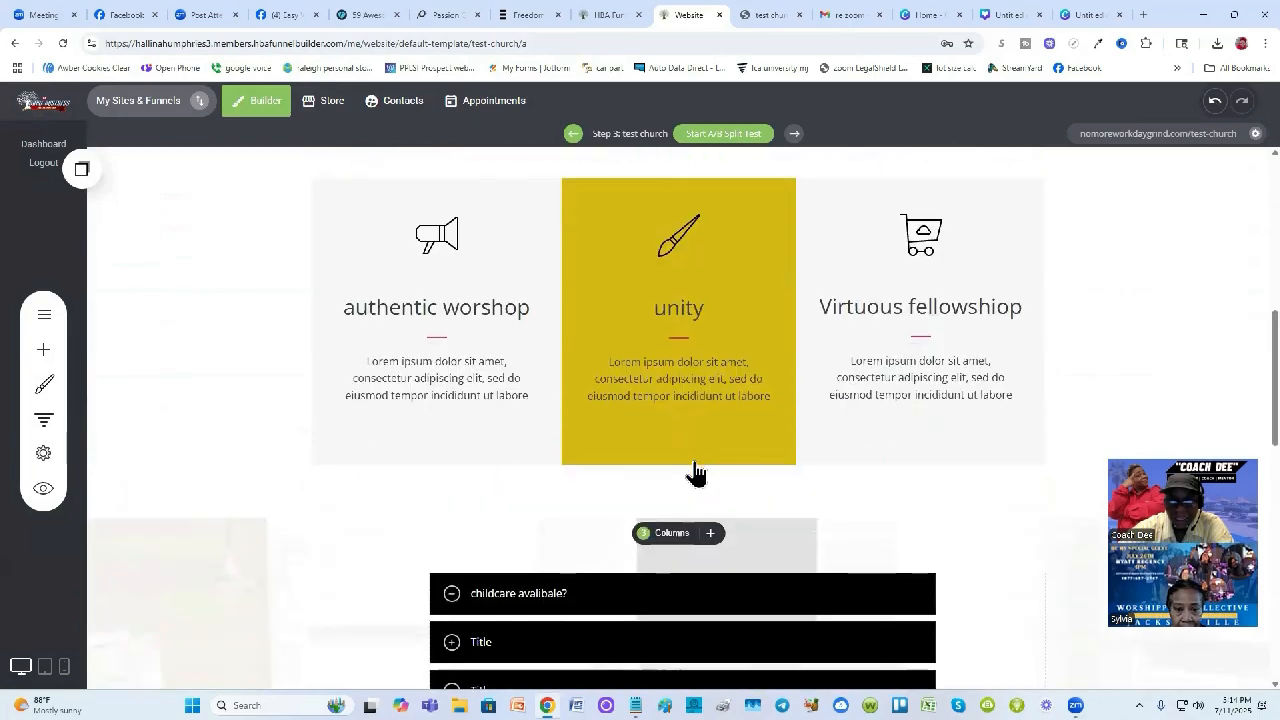
scroll(820, 297, "up", 3)
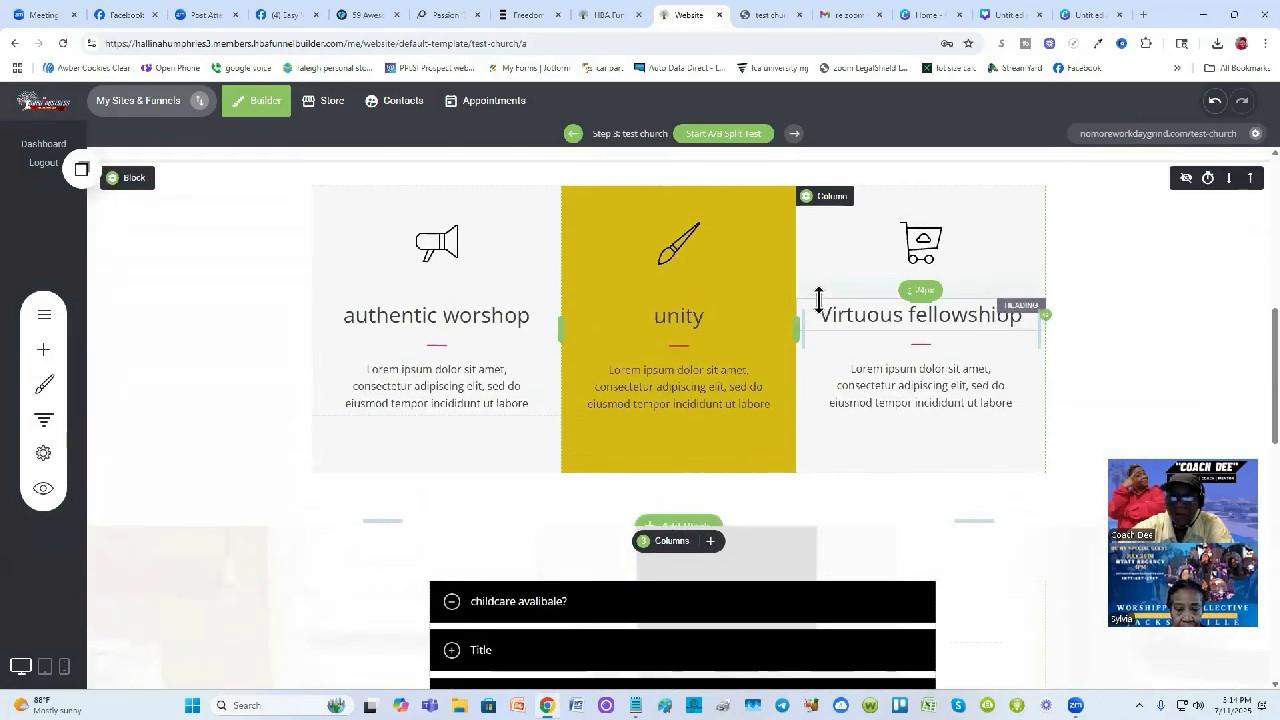
scroll(816, 317, "down", 4)
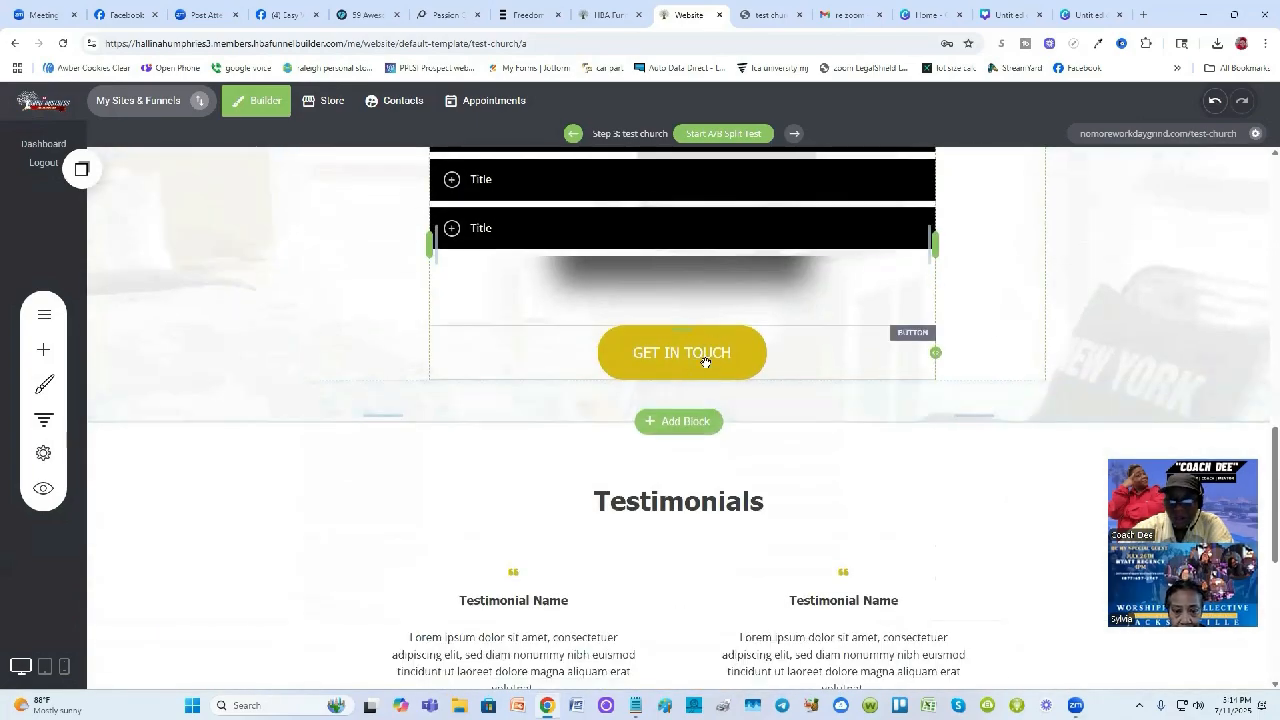
scroll(811, 394, "up", 1)
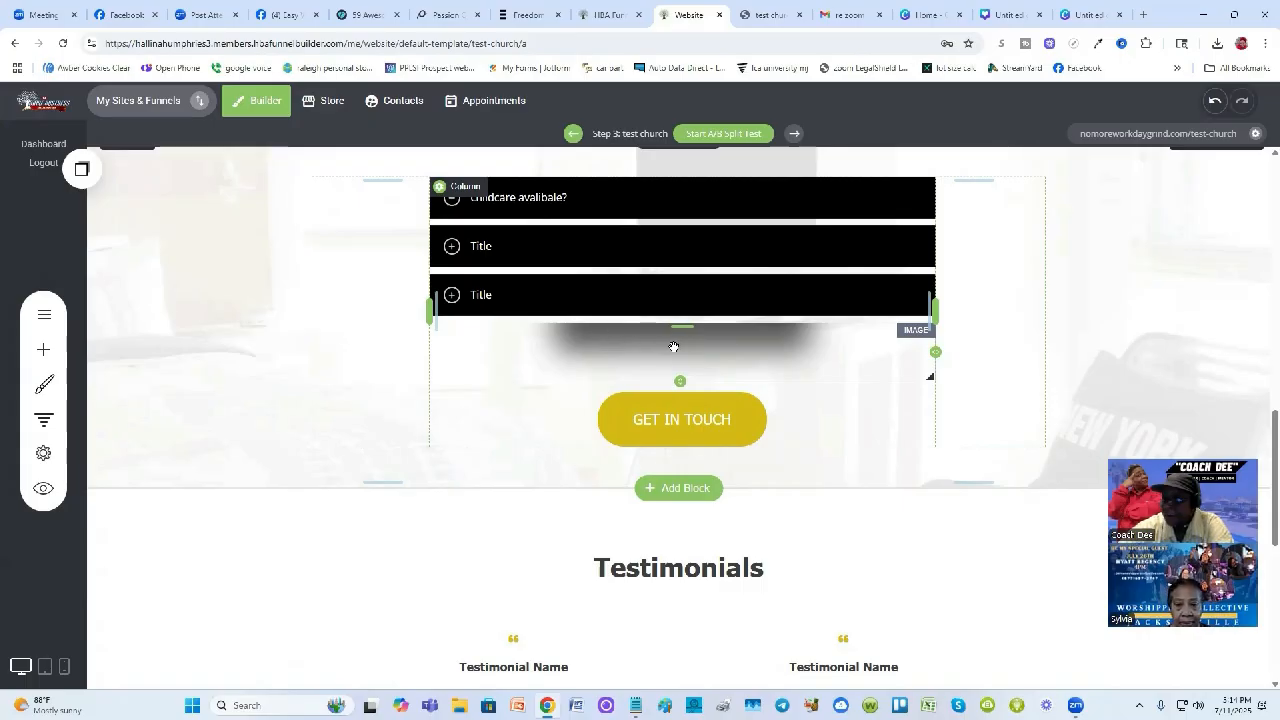
scroll(762, 420, "down", 1)
scroll(757, 449, "up", 2)
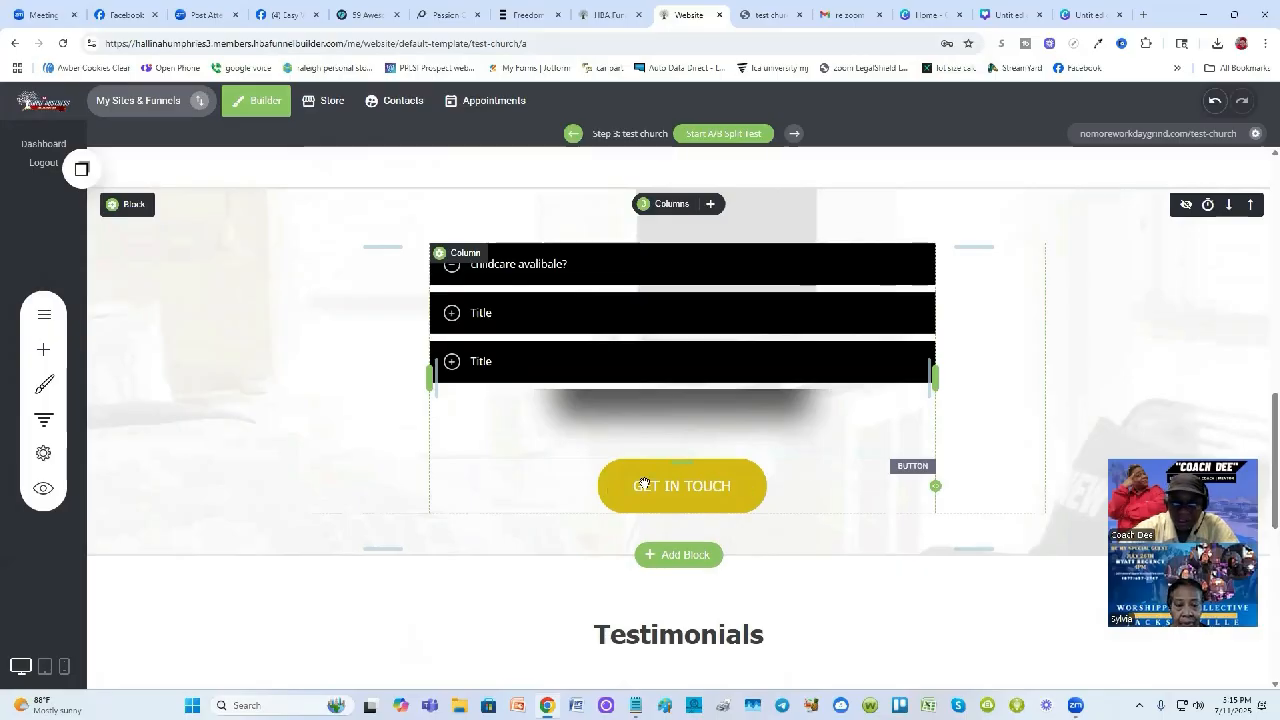
Copy the hero section's Join Us button and place the copy below the Get in Touch button under the accordion
scroll(731, 422, "up", 10)
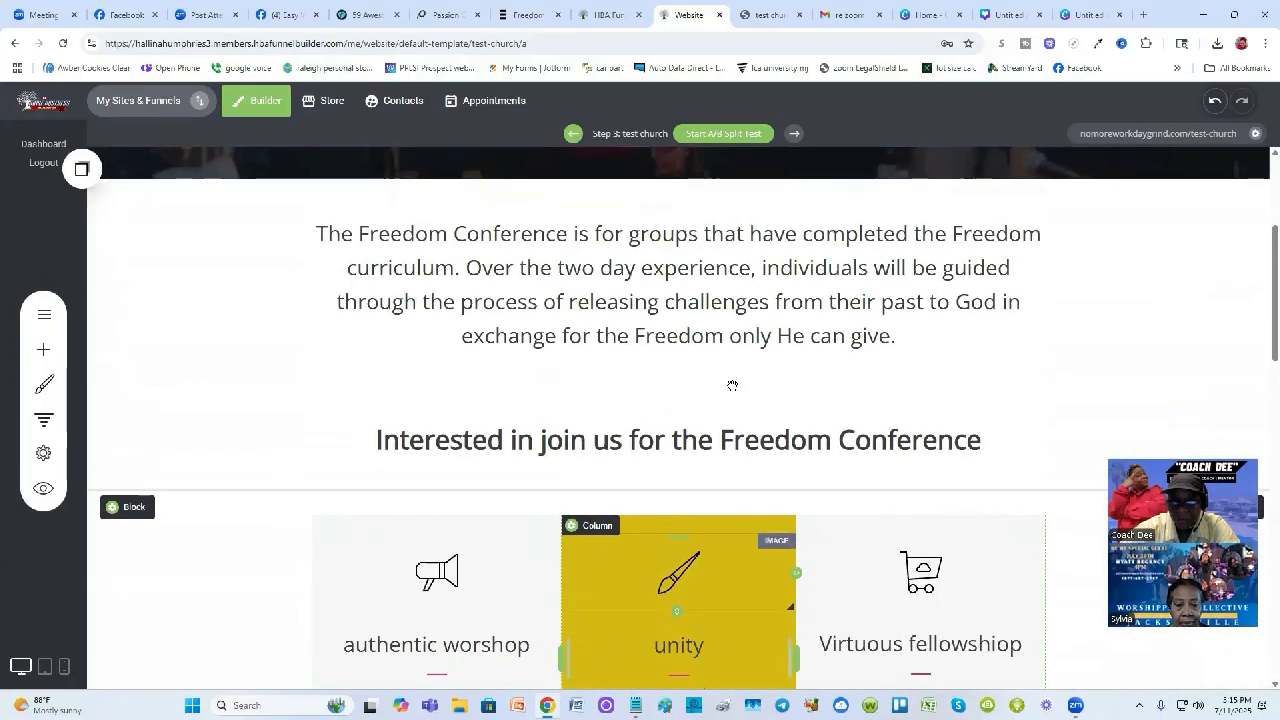
scroll(700, 420, "down", 2)
scroll(706, 457, "up", 2)
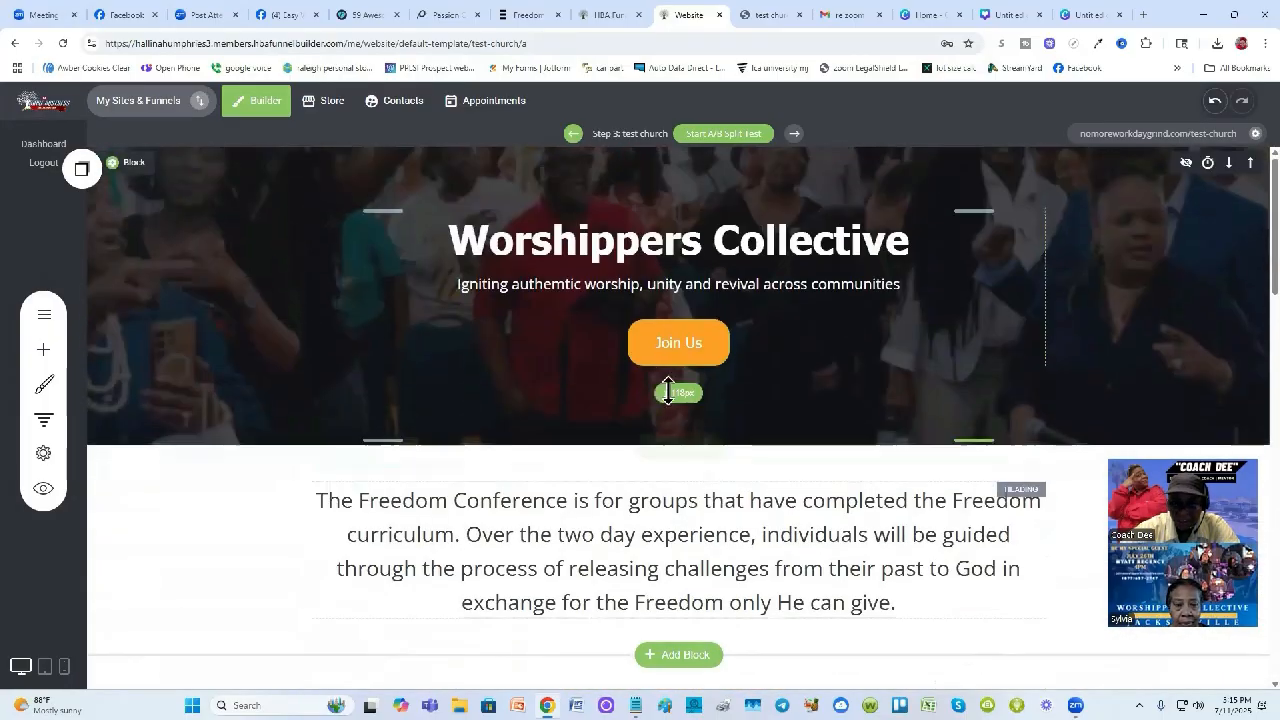
left_click(673, 342)
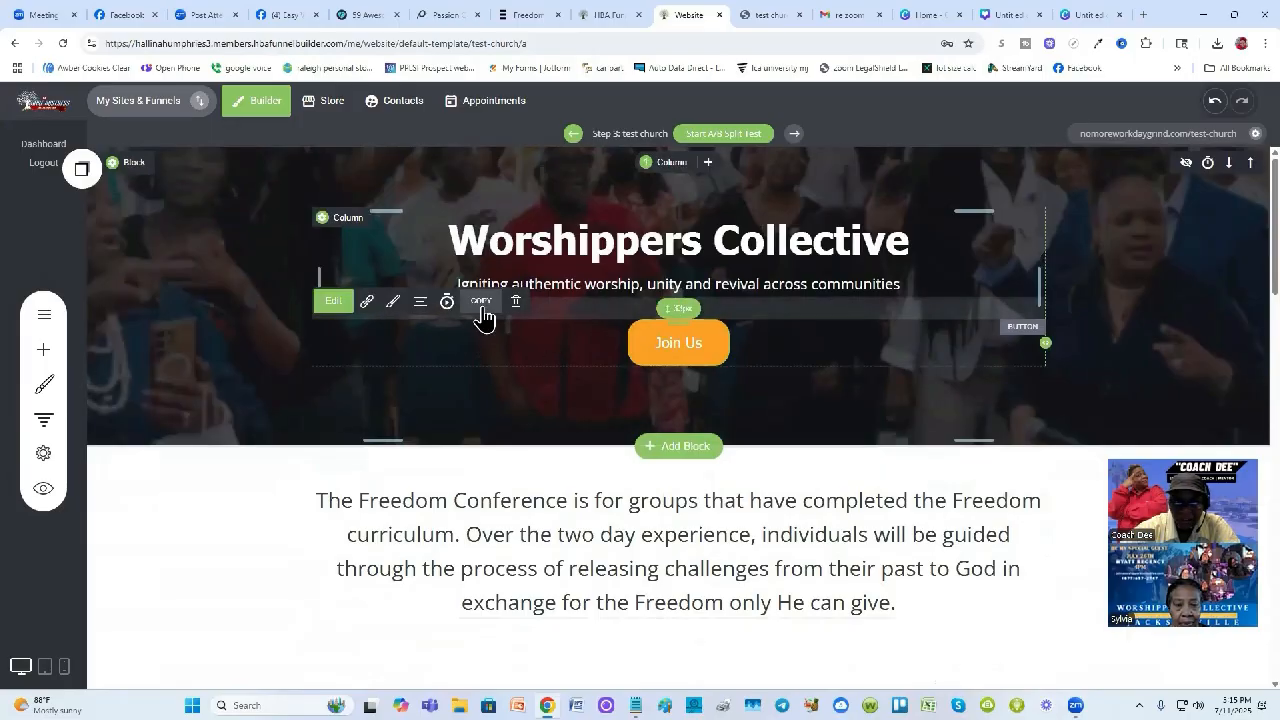
scroll(757, 451, "down", 5)
scroll(755, 452, "down", 6)
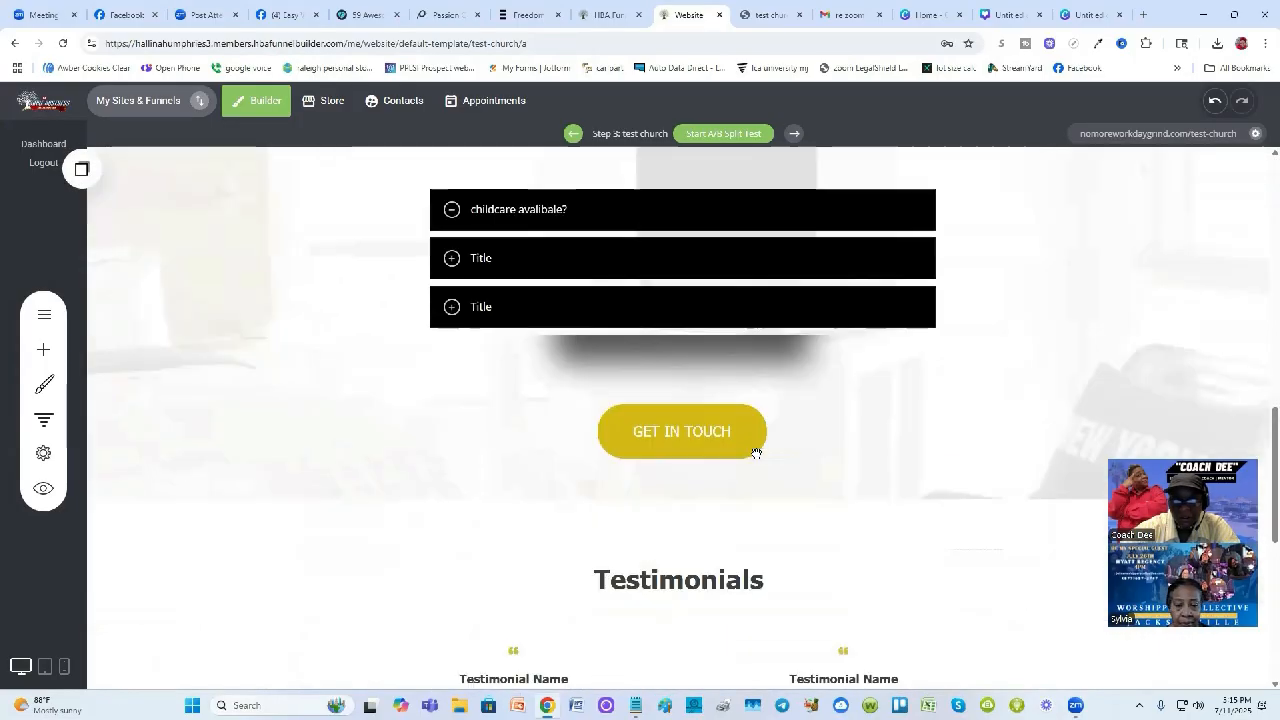
left_click(81, 170)
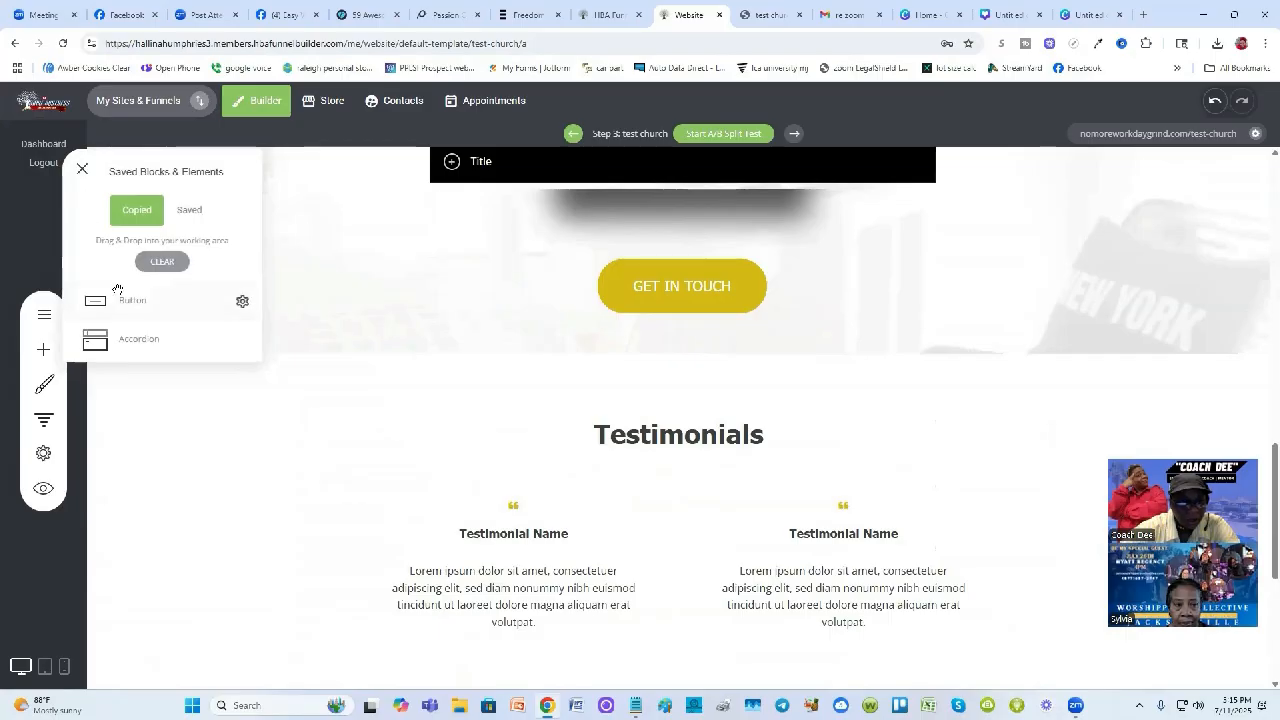
left_click_drag(120, 300, 686, 378)
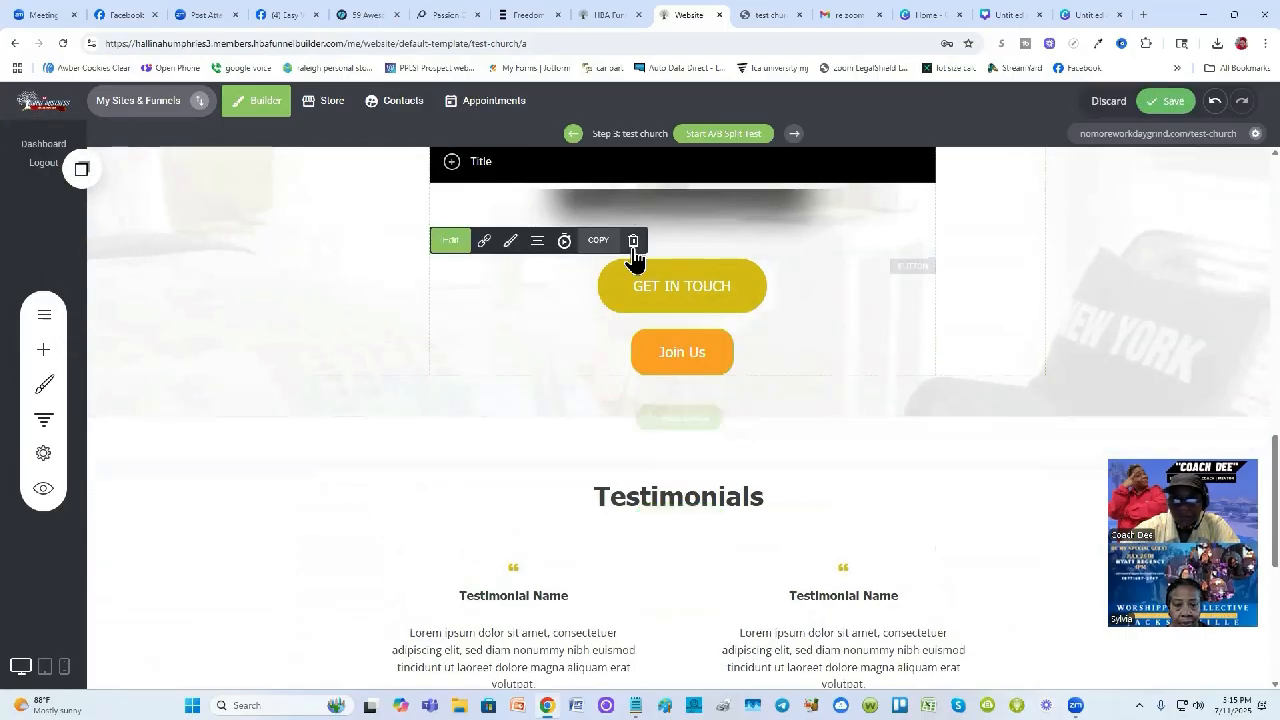
Delete the Get in Touch button above the copied Join Us button and save the page
left_click(633, 240)
left_click(684, 369)
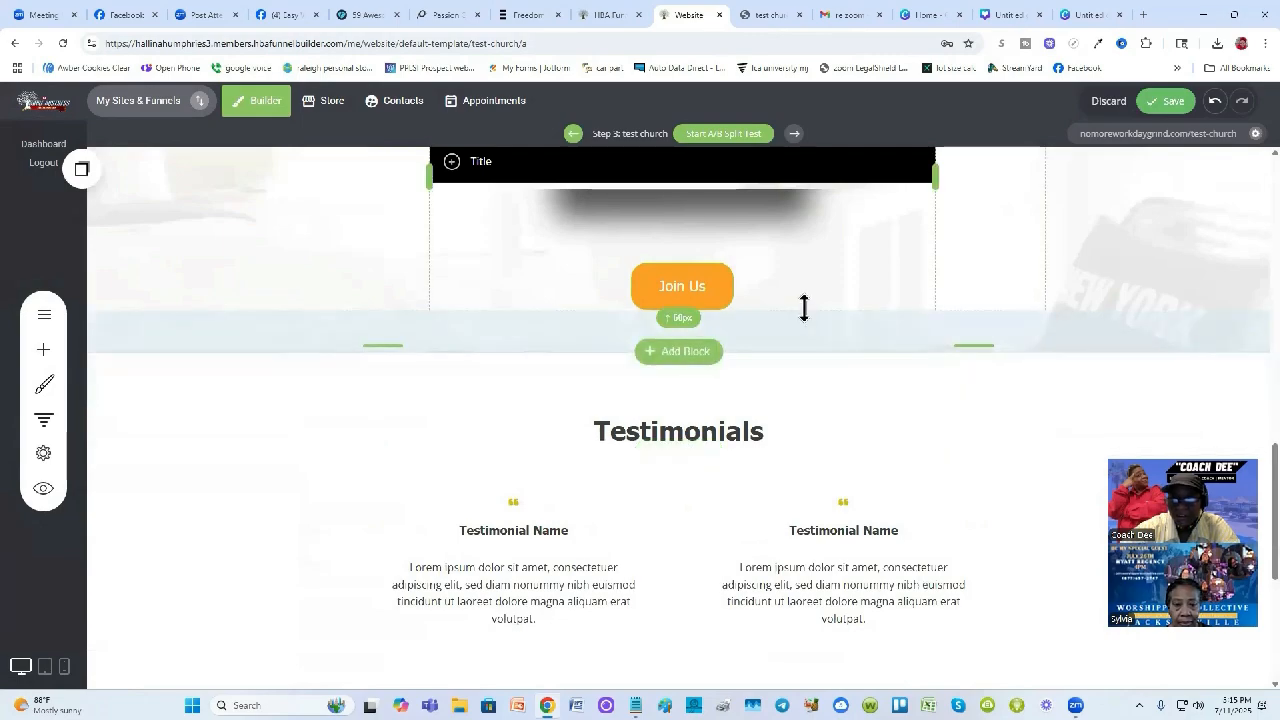
scroll(680, 346, "up", 1)
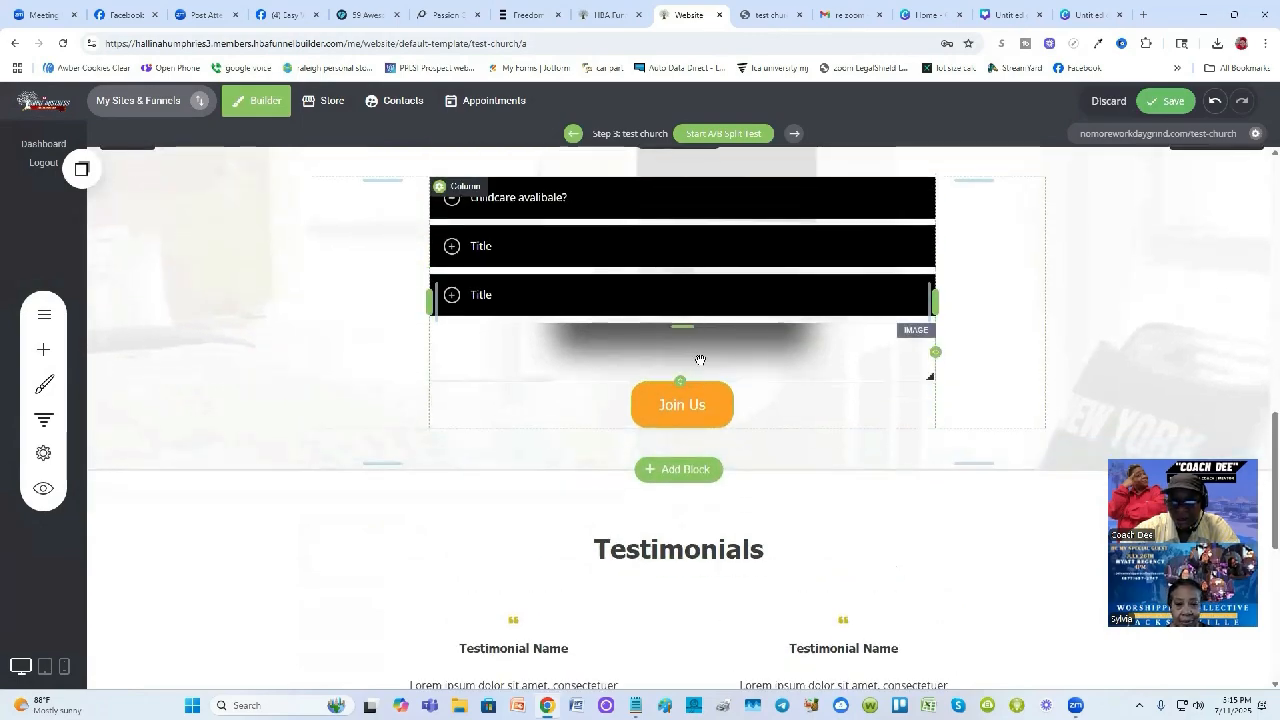
left_click(1165, 100)
scroll(876, 495, "up", 1)
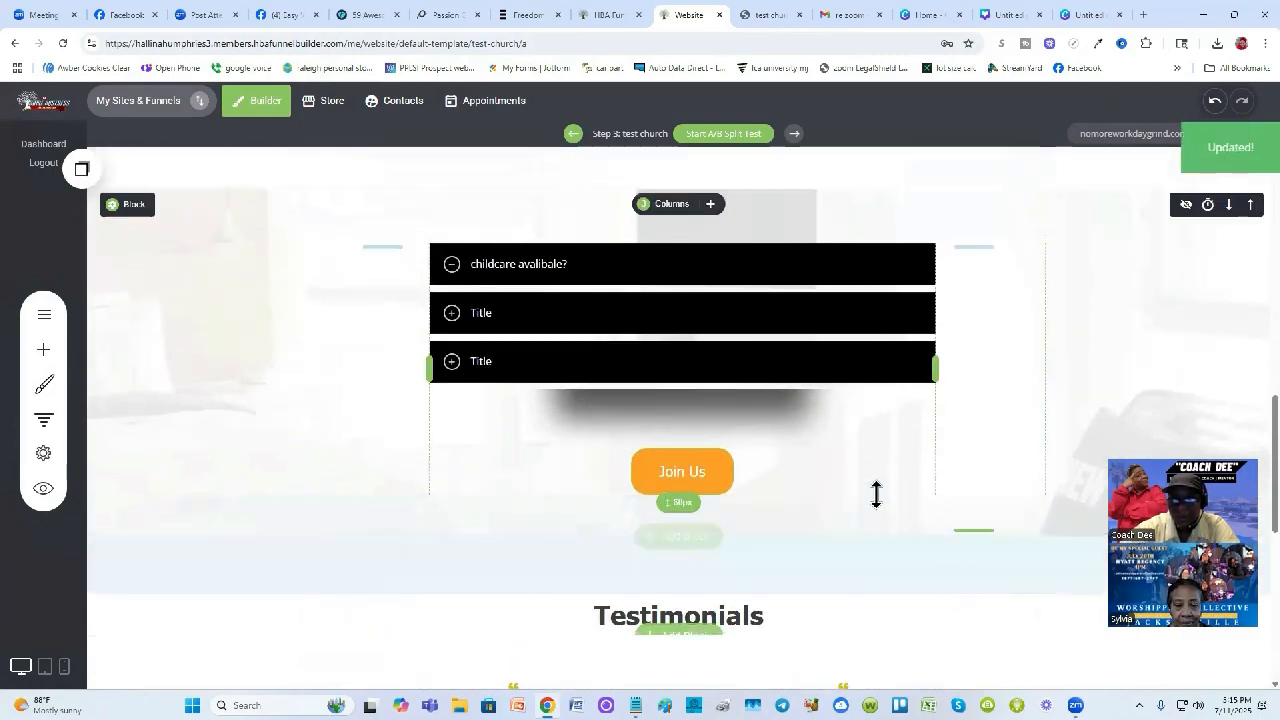
scroll(876, 495, "down", 1)
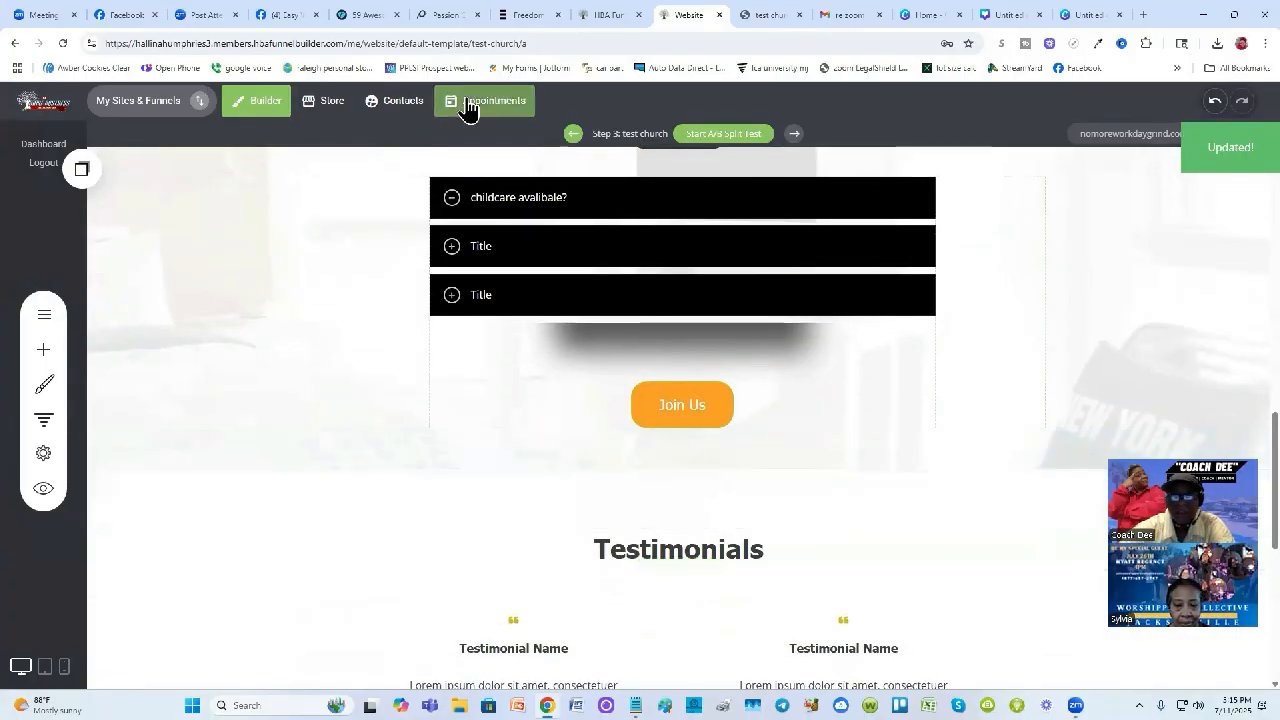
Compare the Freedom page's Groups, Leaders and Conference columns with the area below the accordion on the church page
left_click(520, 15)
scroll(590, 300, "up", 1)
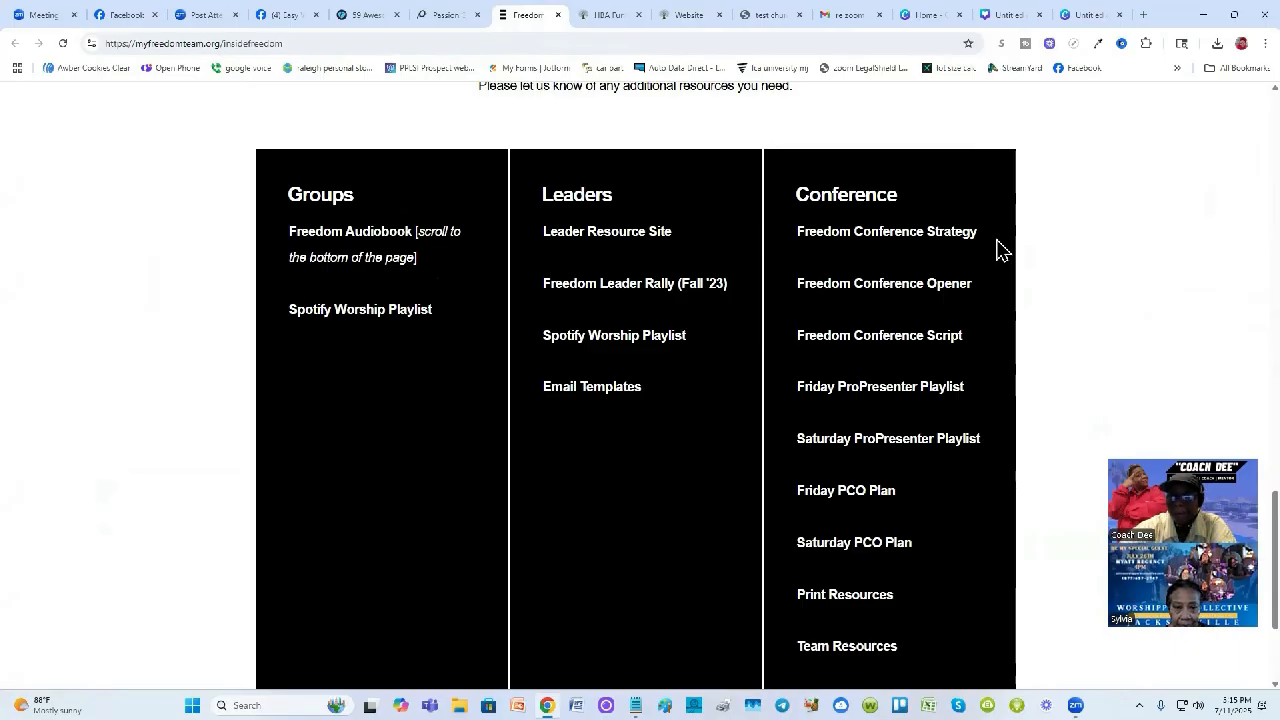
left_click(680, 17)
scroll(900, 410, "down", 3)
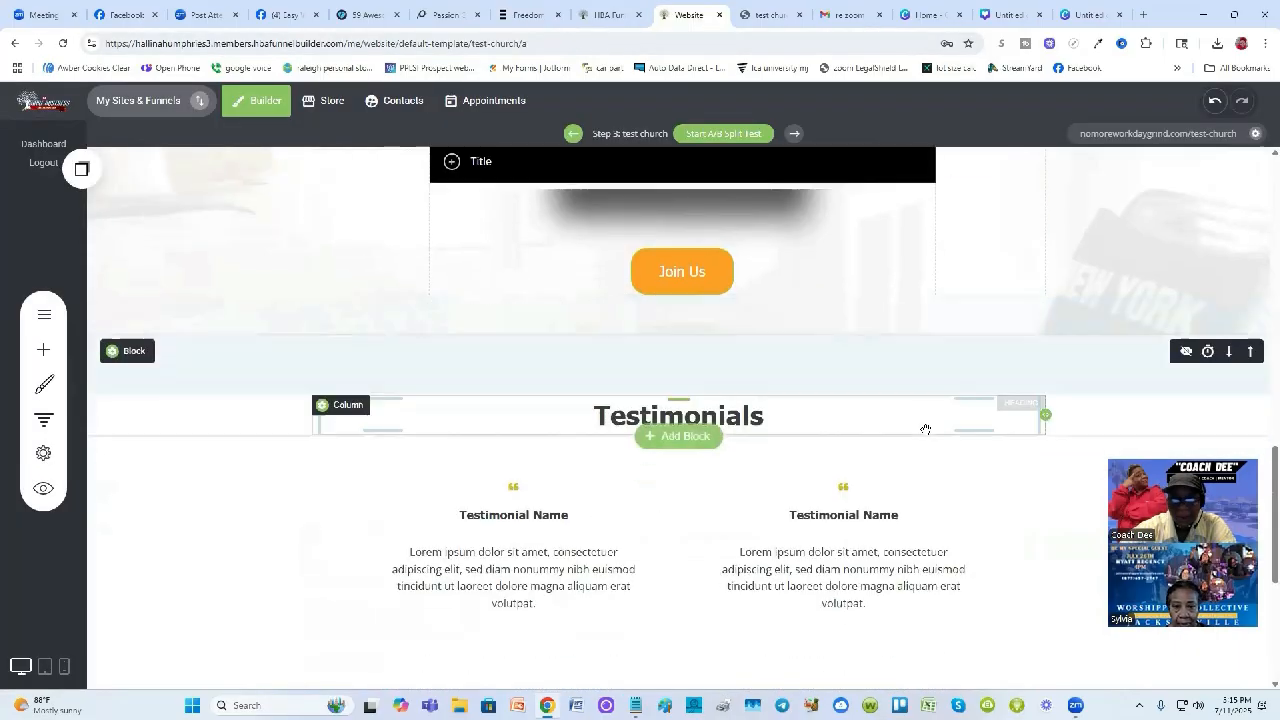
scroll(897, 398, "up", 1)
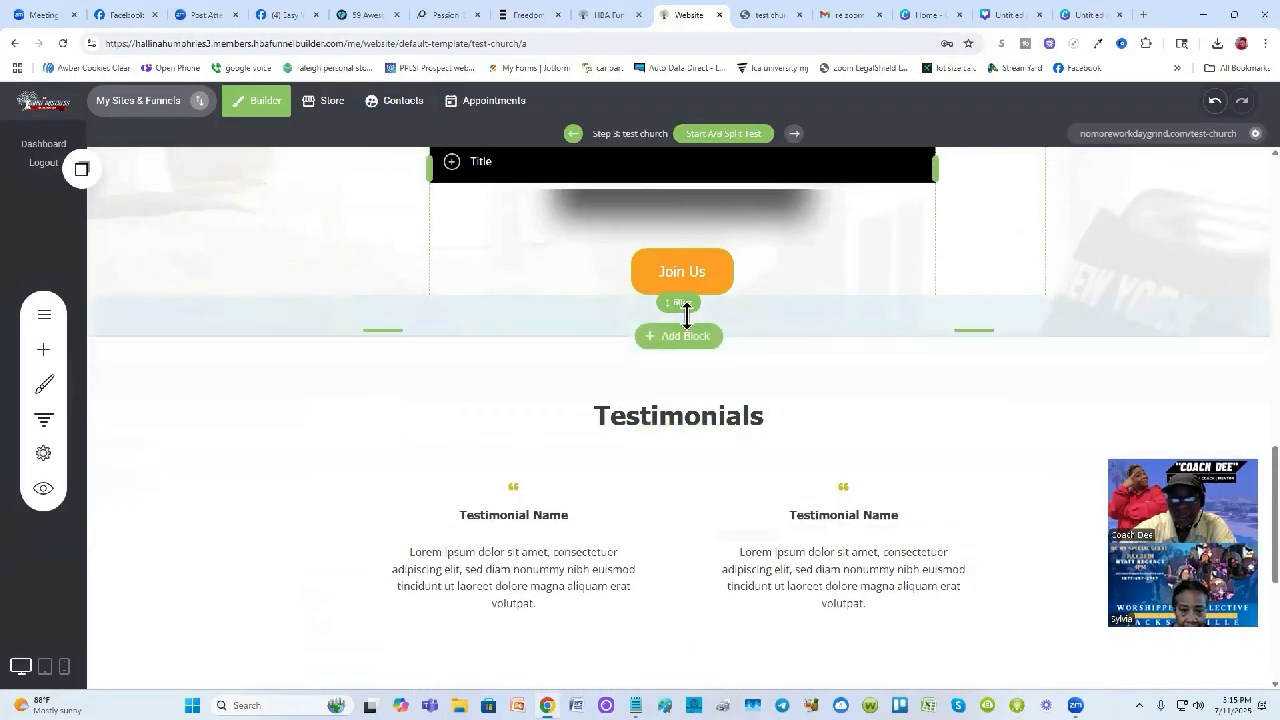
Add the Team & Testimonials block with three cards, the first one crimson, between the accordion block and the Testimonials heading
left_click(690, 336)
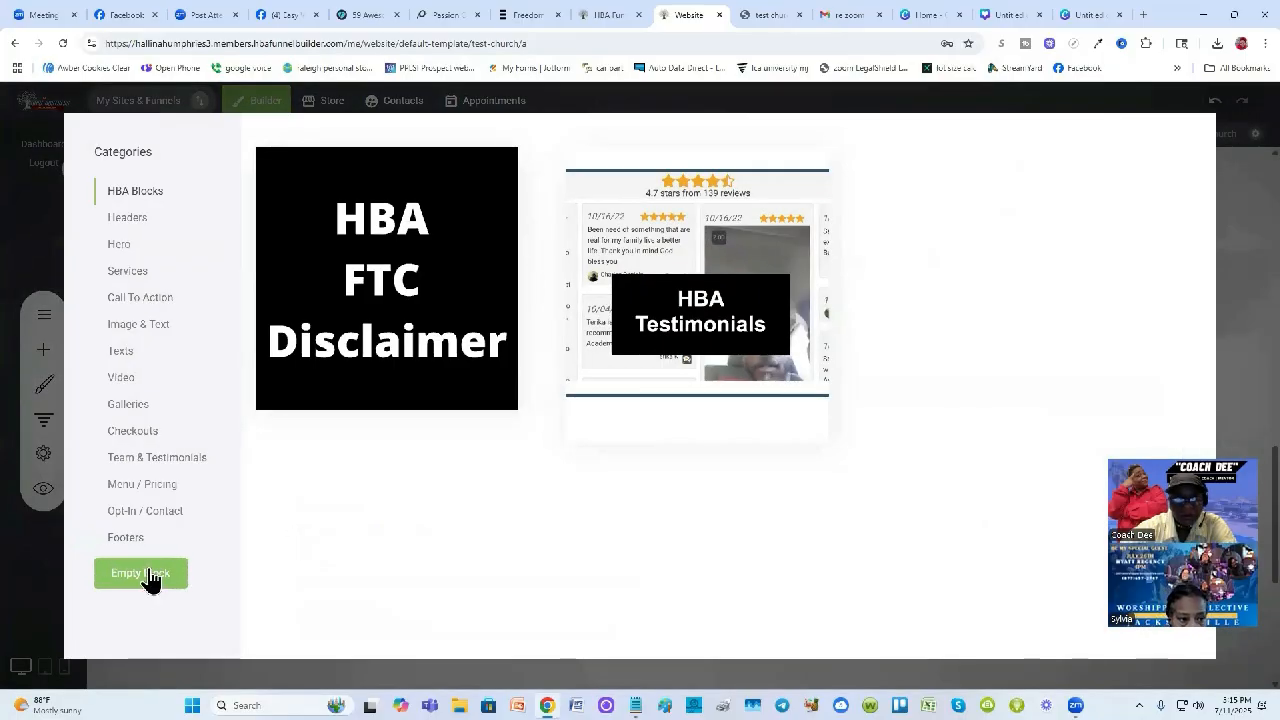
left_click(150, 459)
scroll(757, 470, "down", 5)
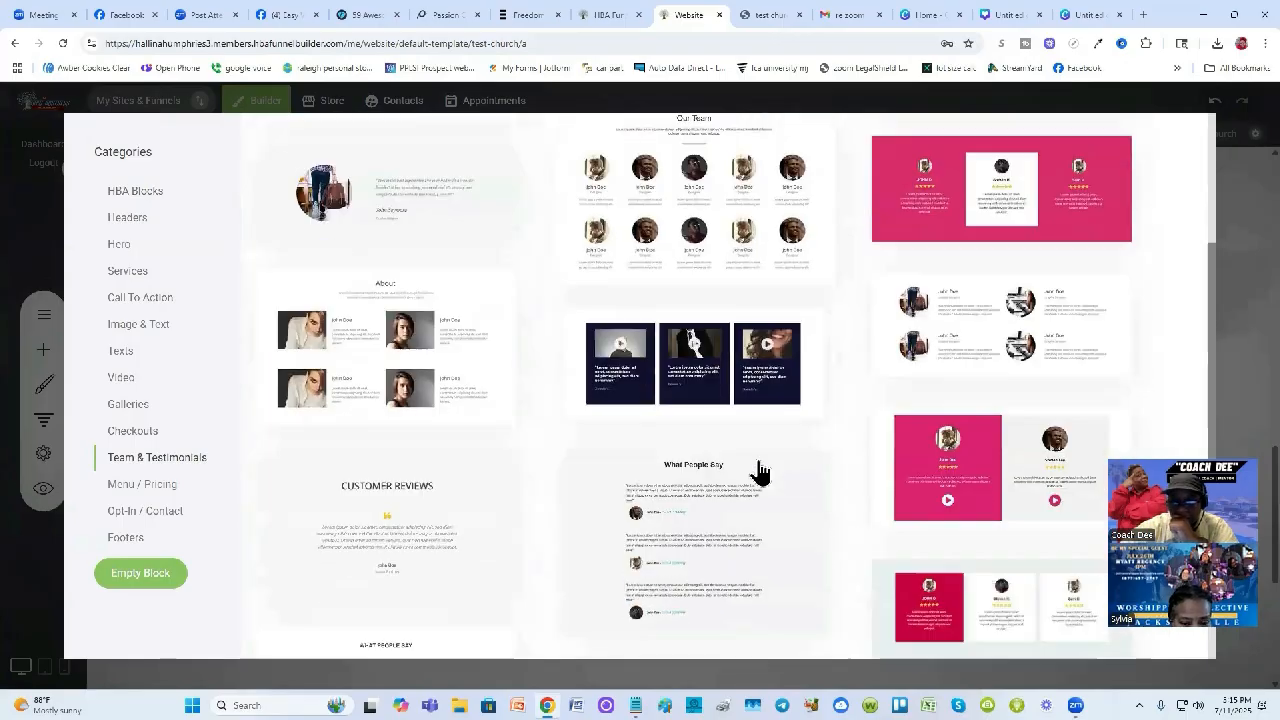
scroll(760, 472, "down", 2)
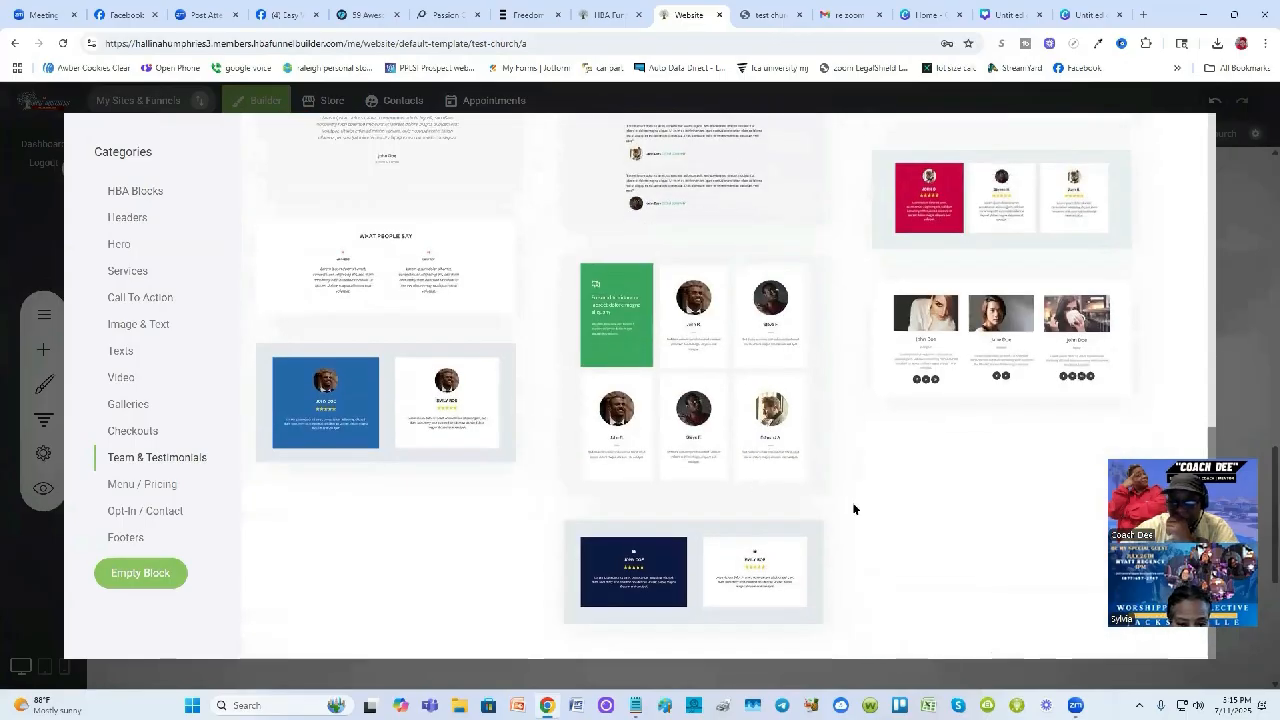
scroll(883, 489, "up", 2)
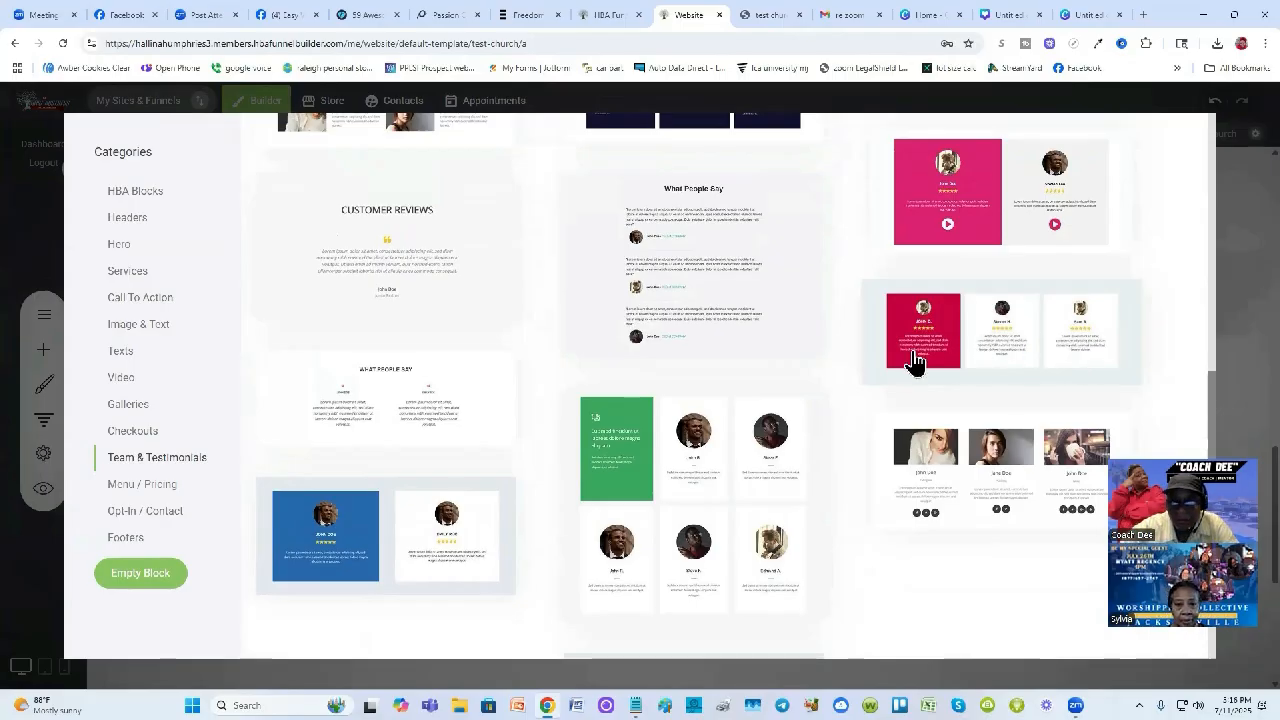
scroll(837, 386, "up", 10)
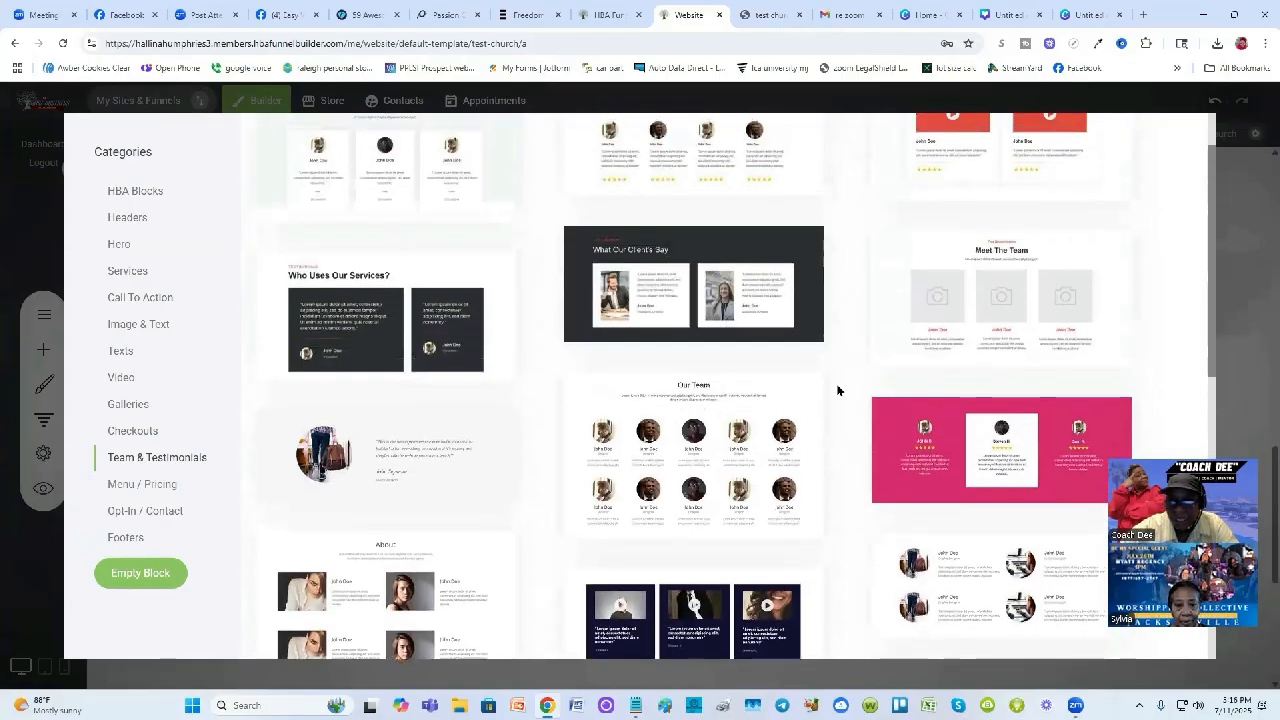
scroll(838, 390, "up", 1)
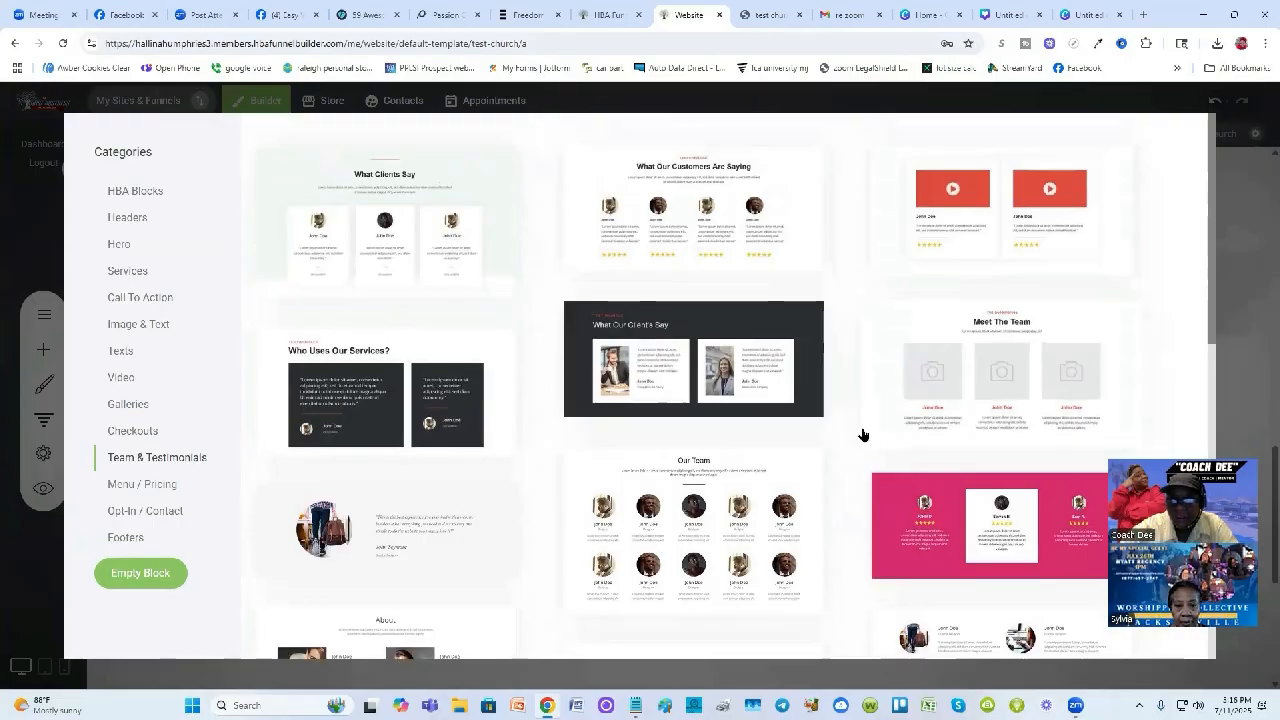
scroll(864, 435, "down", 4)
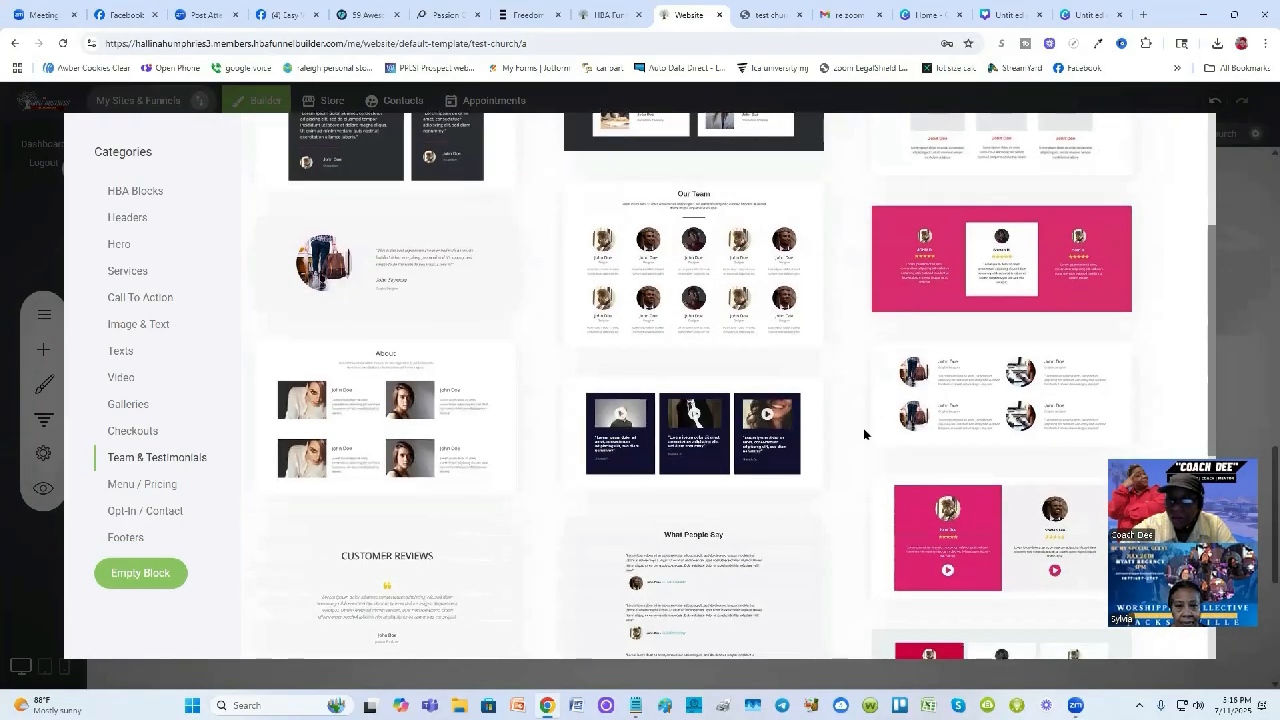
scroll(864, 432, "down", 6)
scroll(863, 421, "up", 3)
scroll(863, 421, "down", 4)
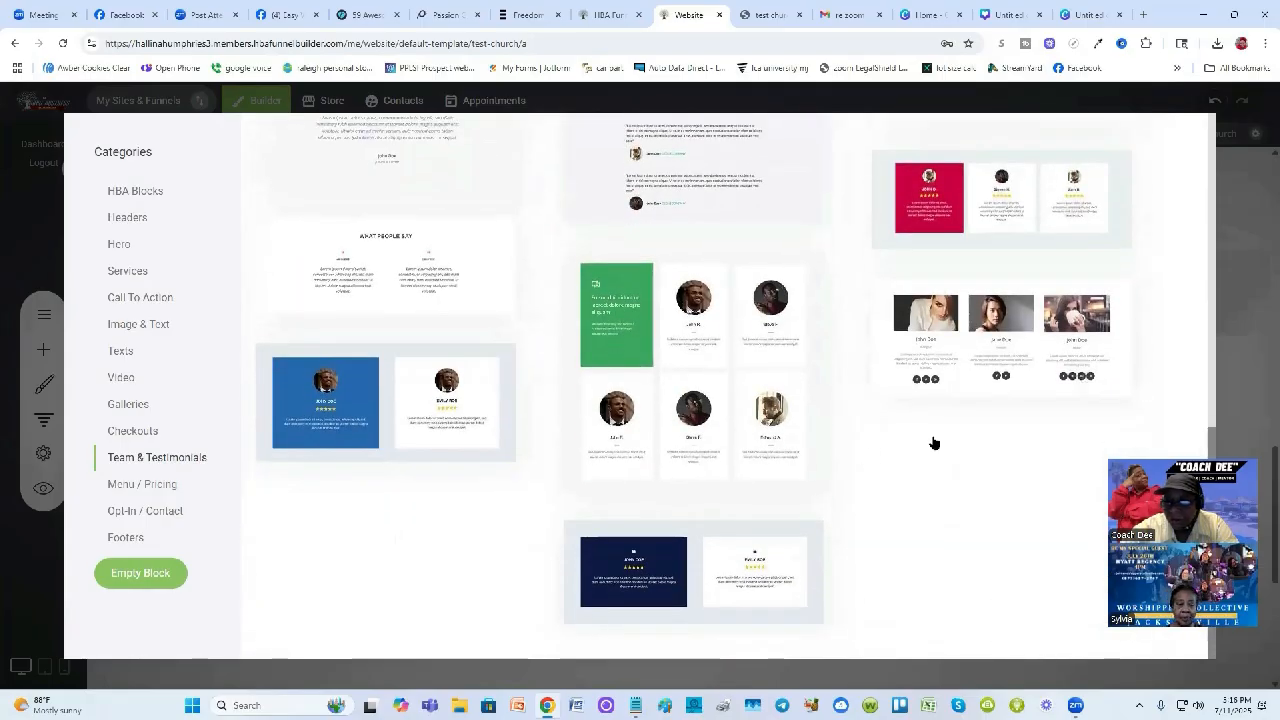
scroll(955, 436, "up", 3)
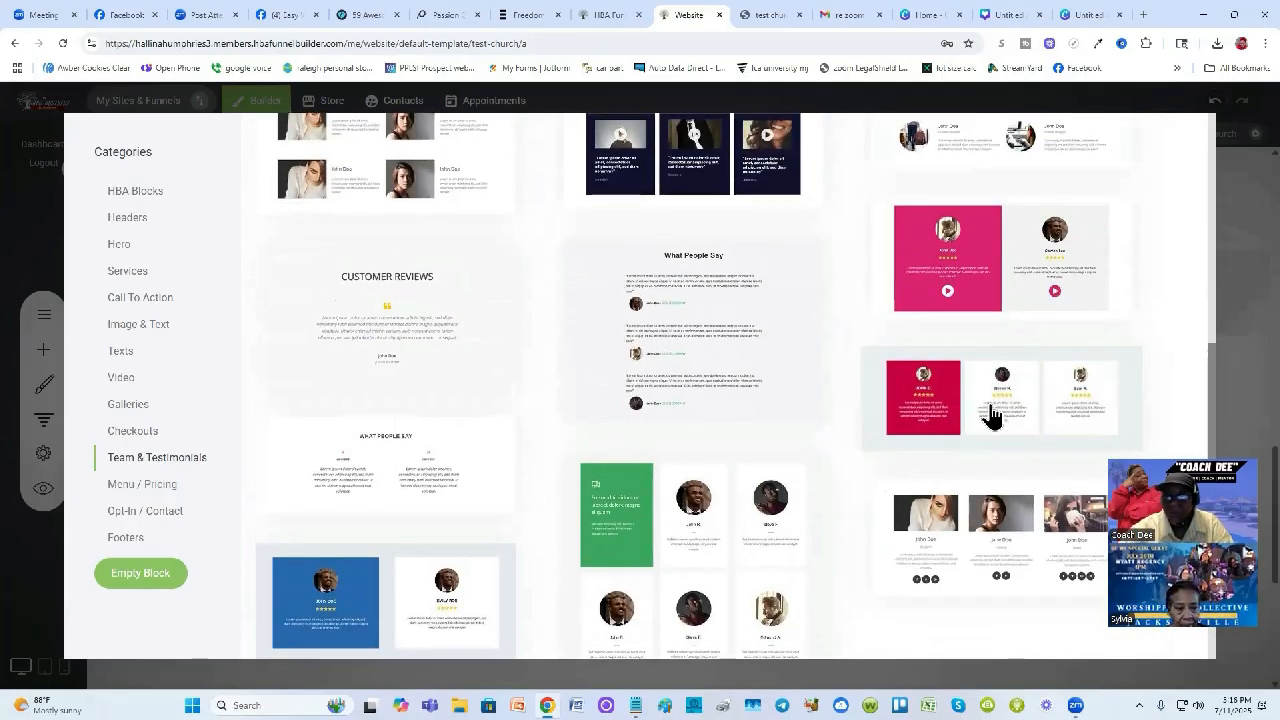
left_click(993, 415)
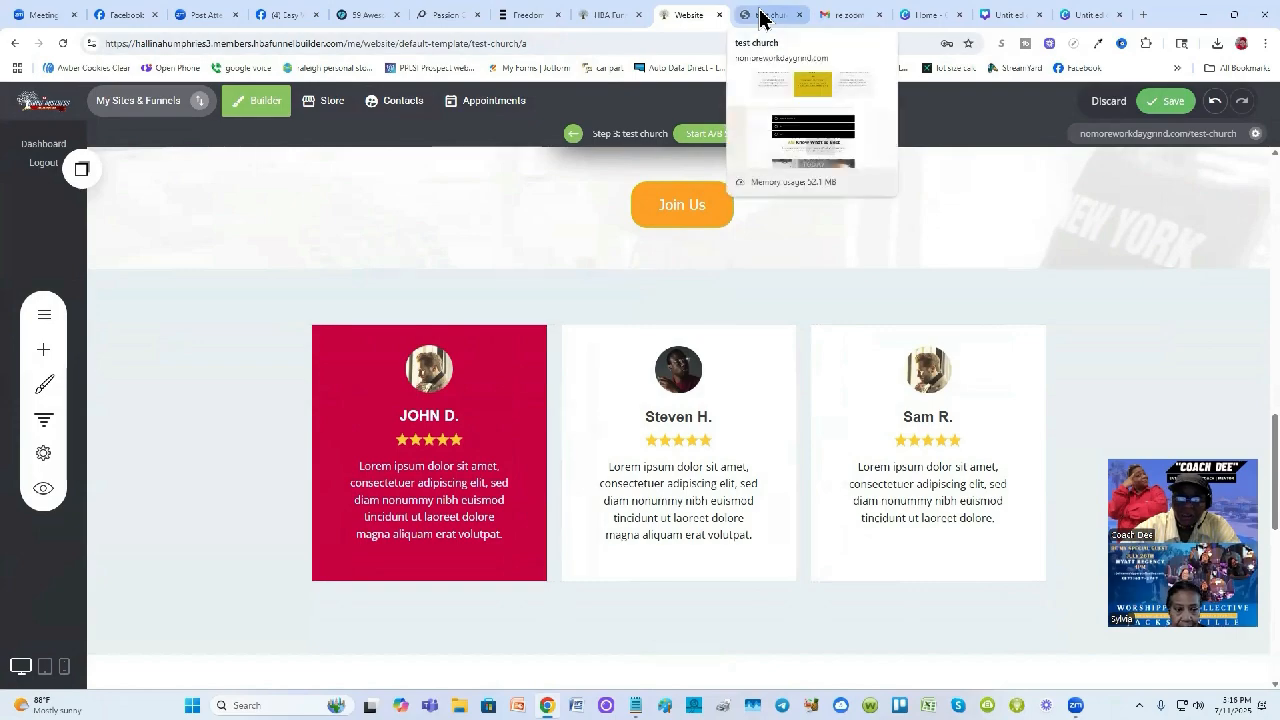
Check the Freedom page's three-column layout again and delete the round portrait images from all three new testimonial cards
left_click(533, 15)
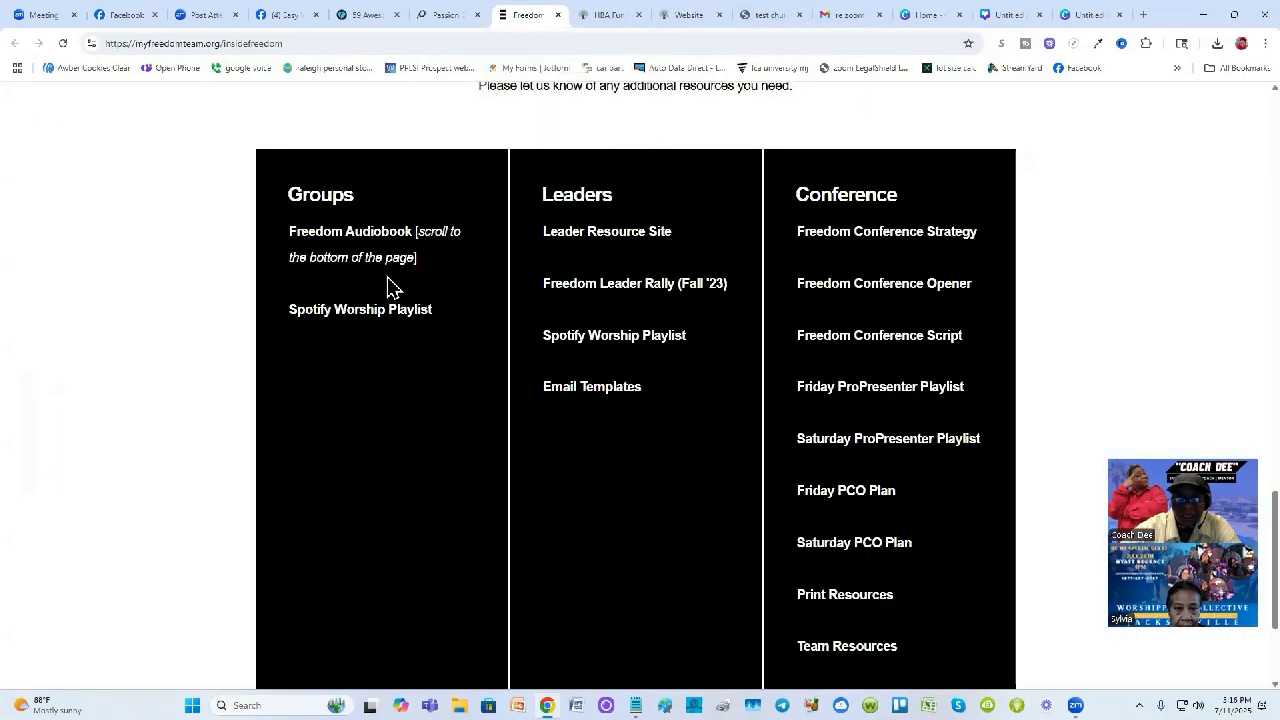
left_click(680, 16)
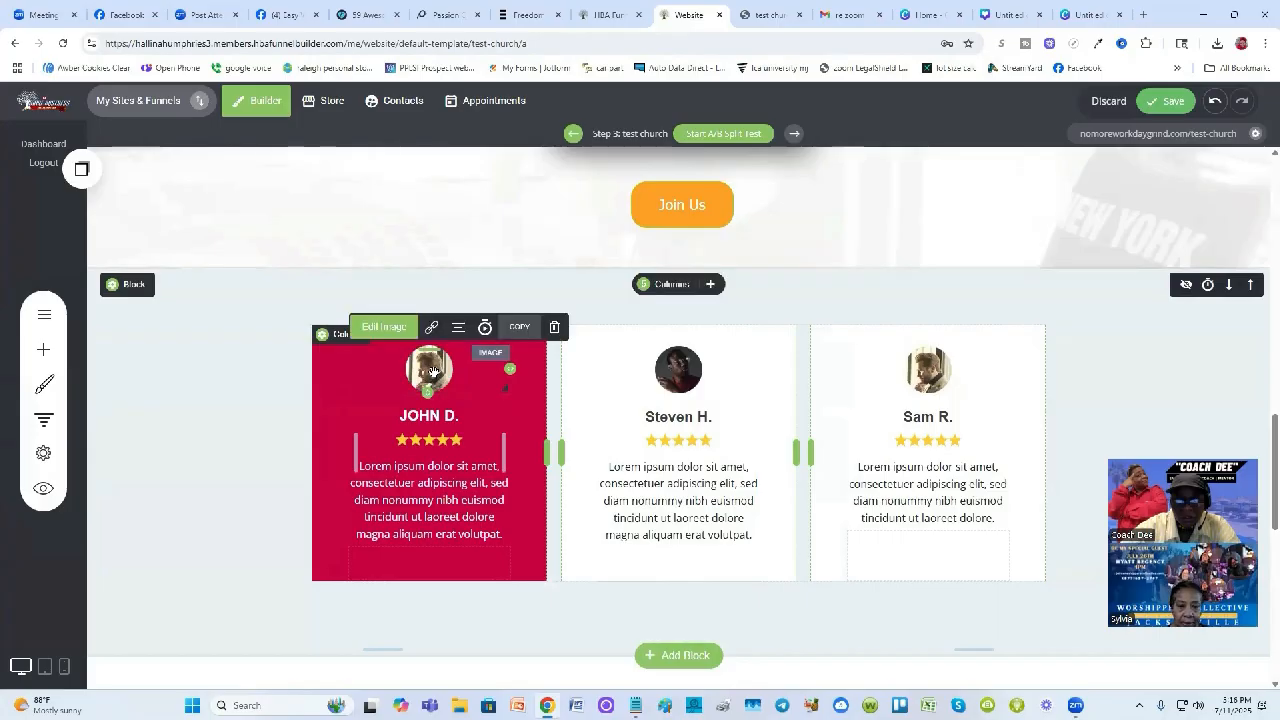
left_click(555, 327)
left_click(686, 371)
mouse_move(729, 355)
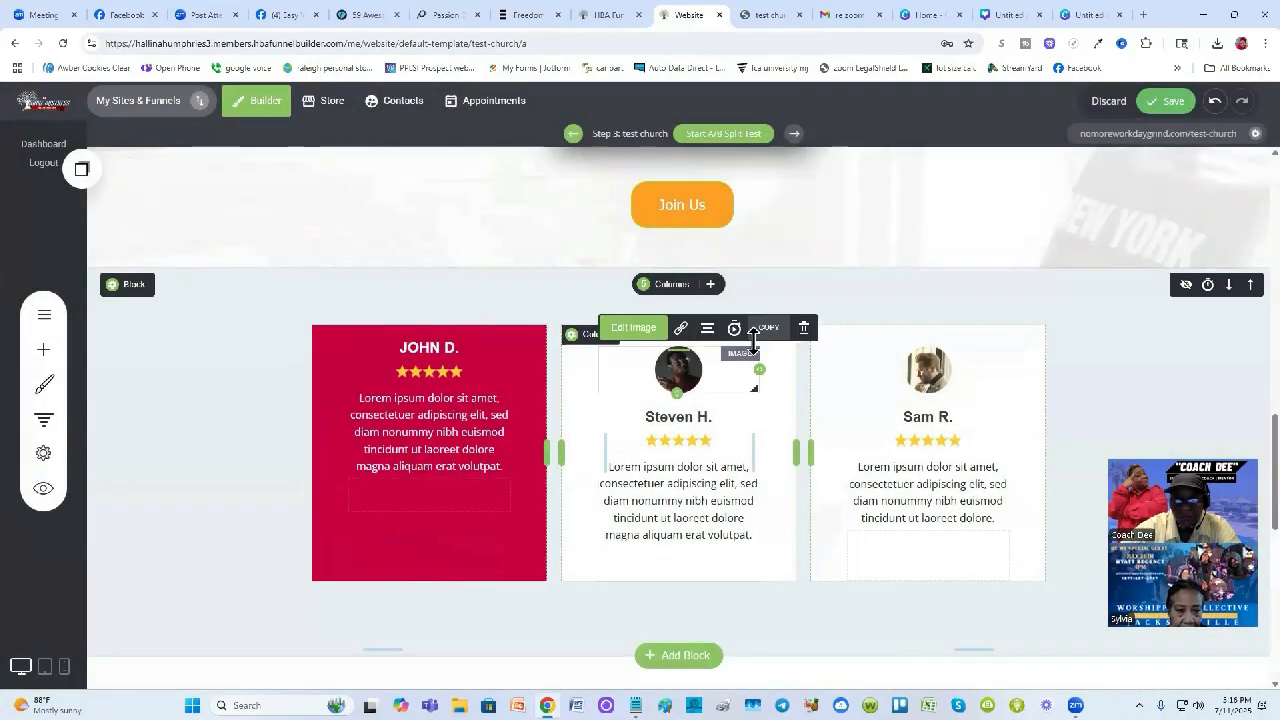
left_click(798, 333)
left_click(686, 371)
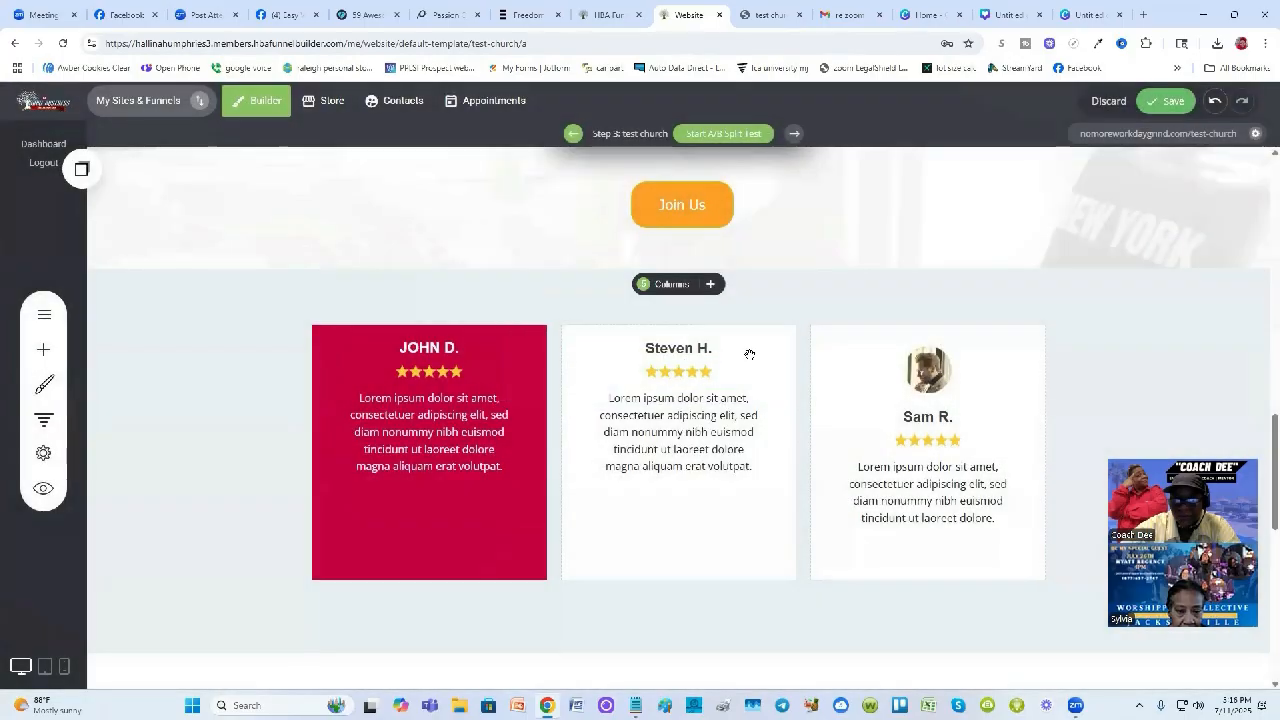
mouse_move(930, 372)
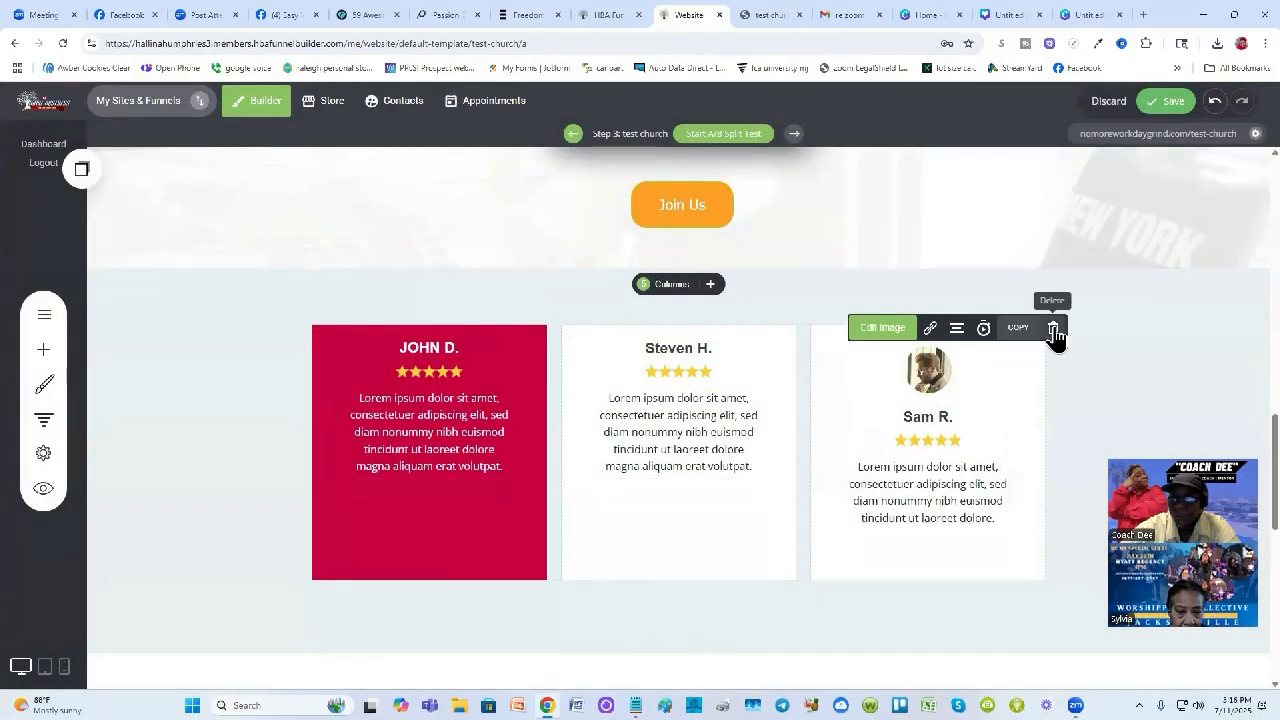
left_click(1049, 331)
left_click(703, 369)
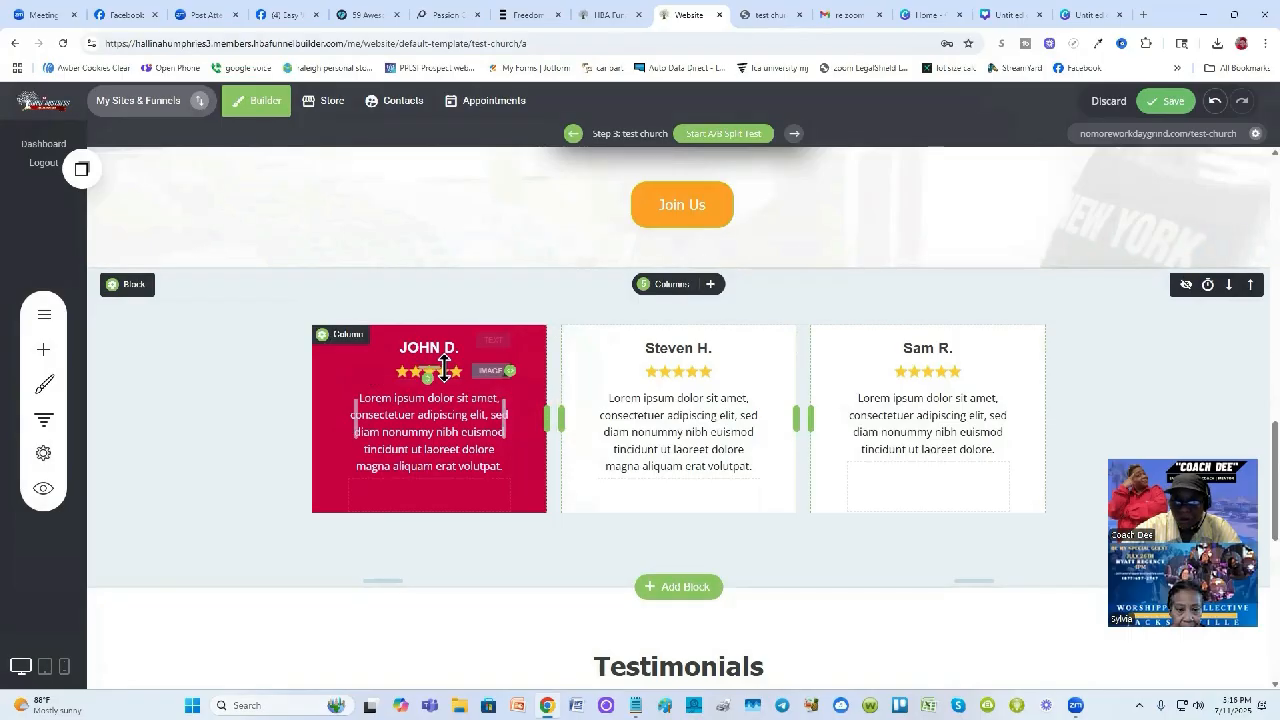
Delete the star rating images from all three cards in the new testimonial block
left_click_drag(443, 370, 431, 370)
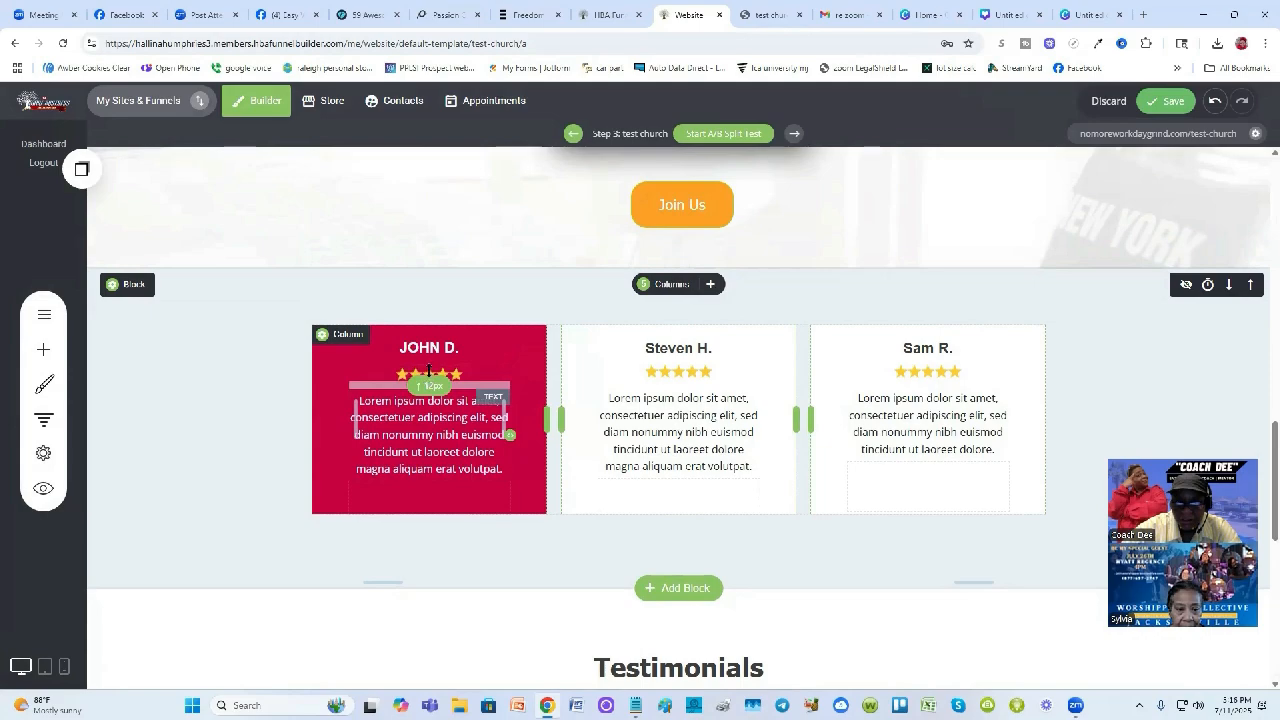
left_click_drag(430, 383, 437, 413)
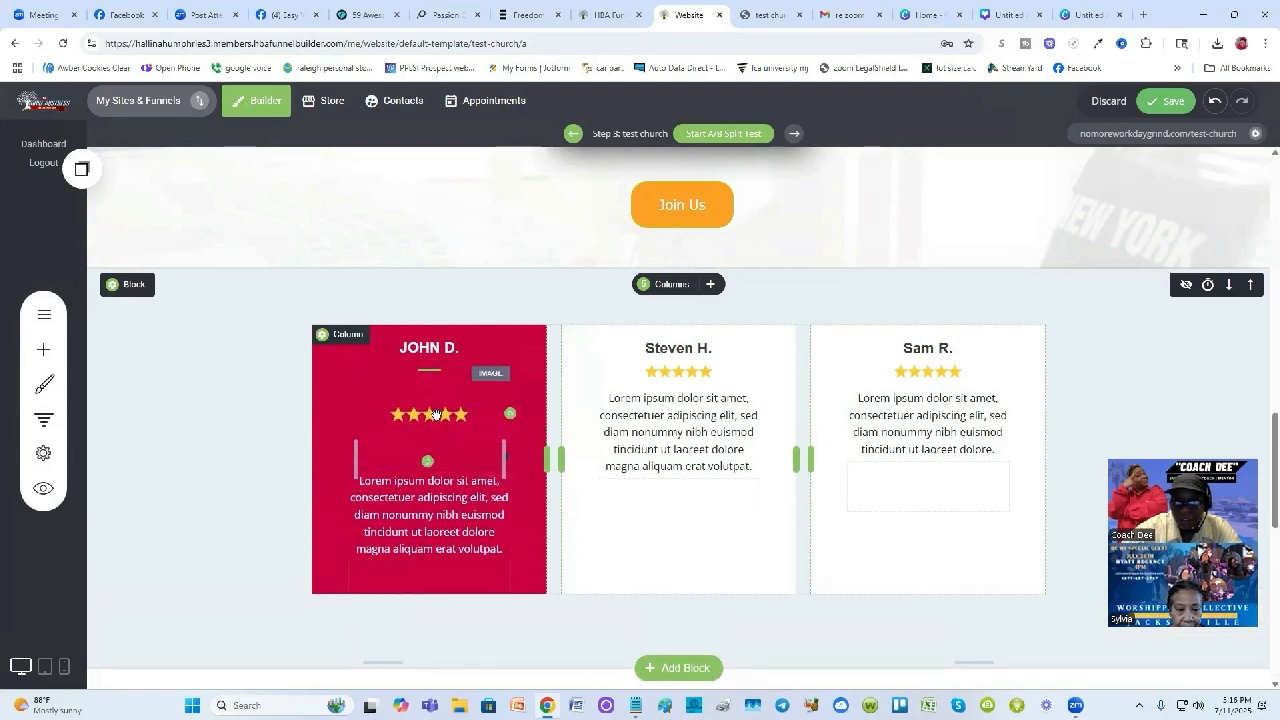
left_click(435, 413)
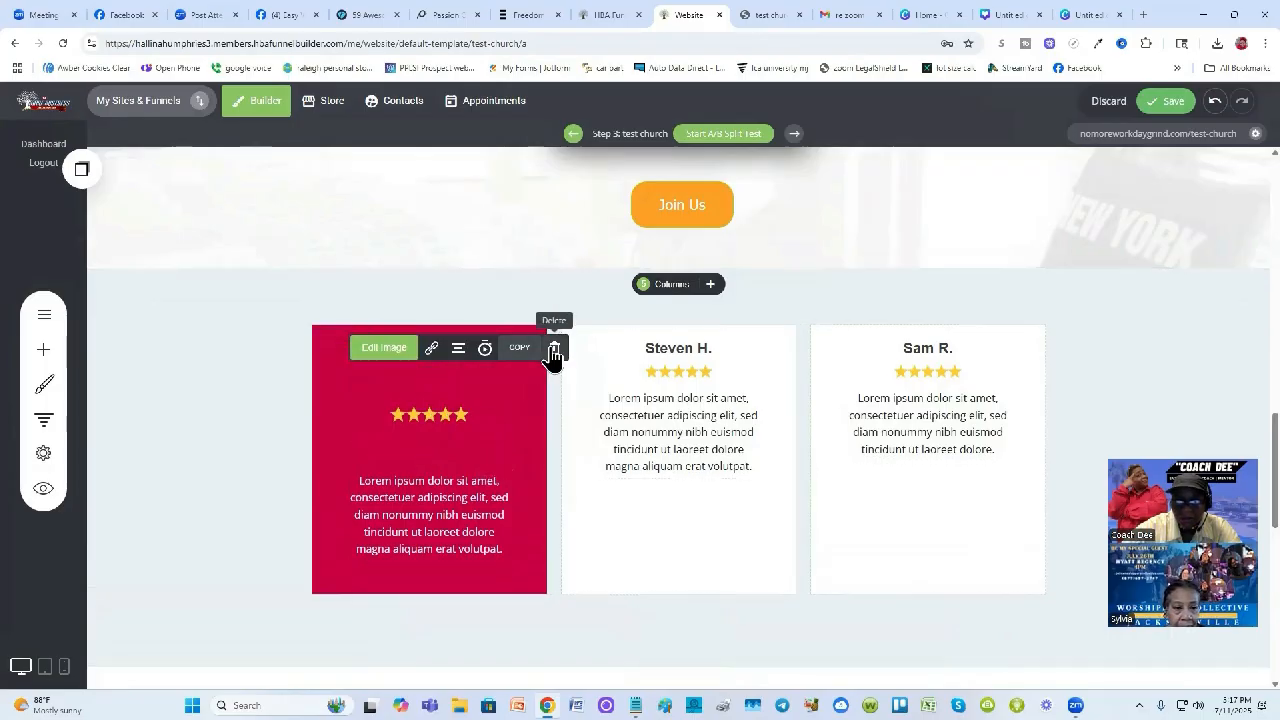
left_click(551, 346)
left_click(716, 376)
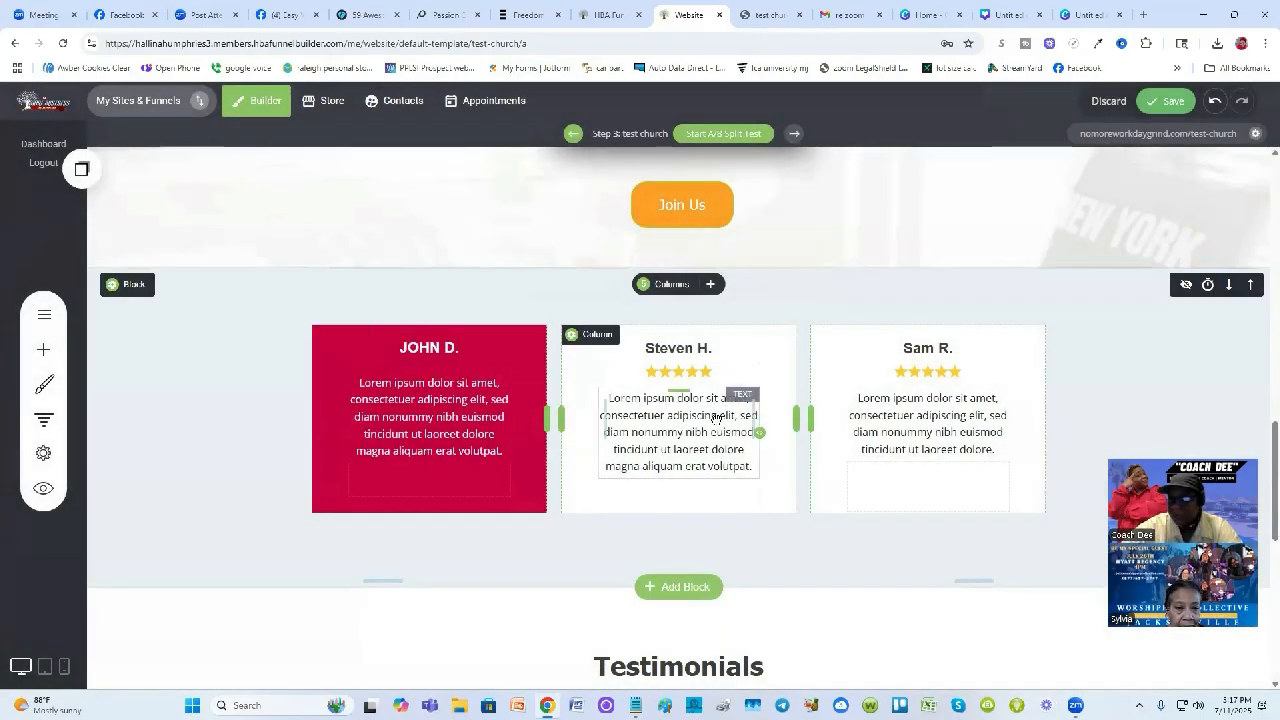
left_click(671, 374)
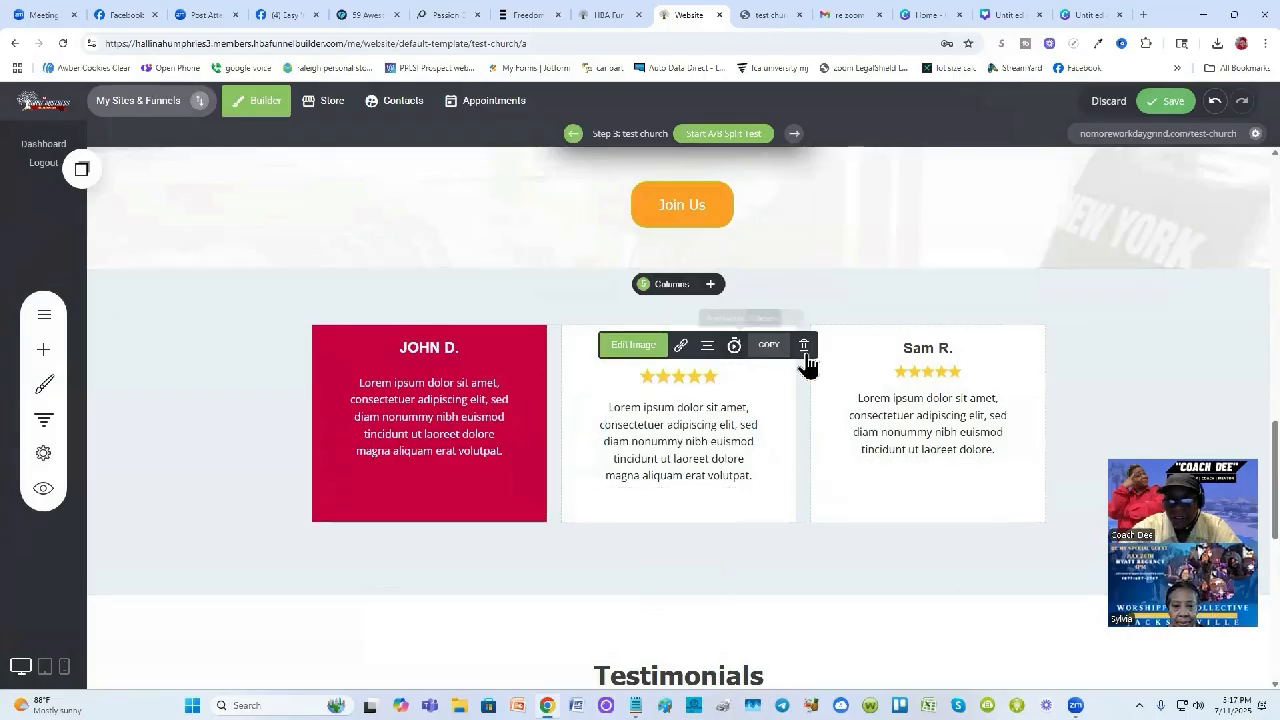
left_click(804, 356)
left_click(688, 368)
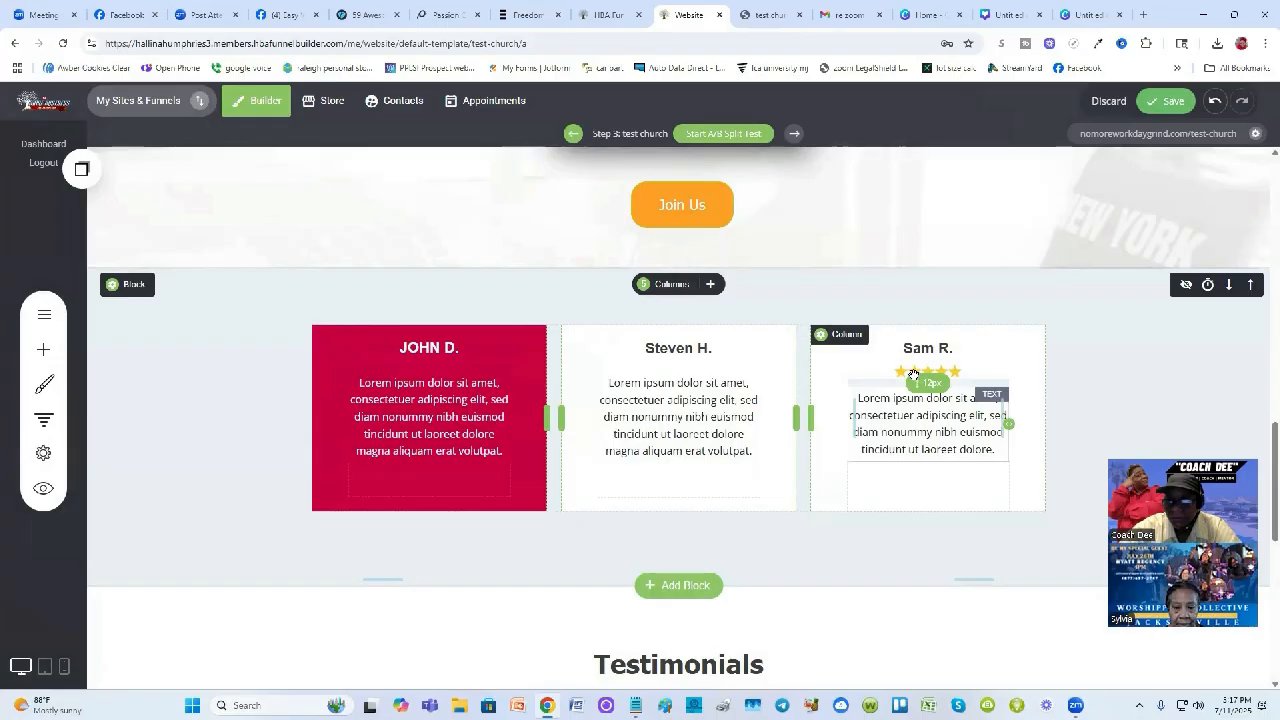
left_click(896, 374)
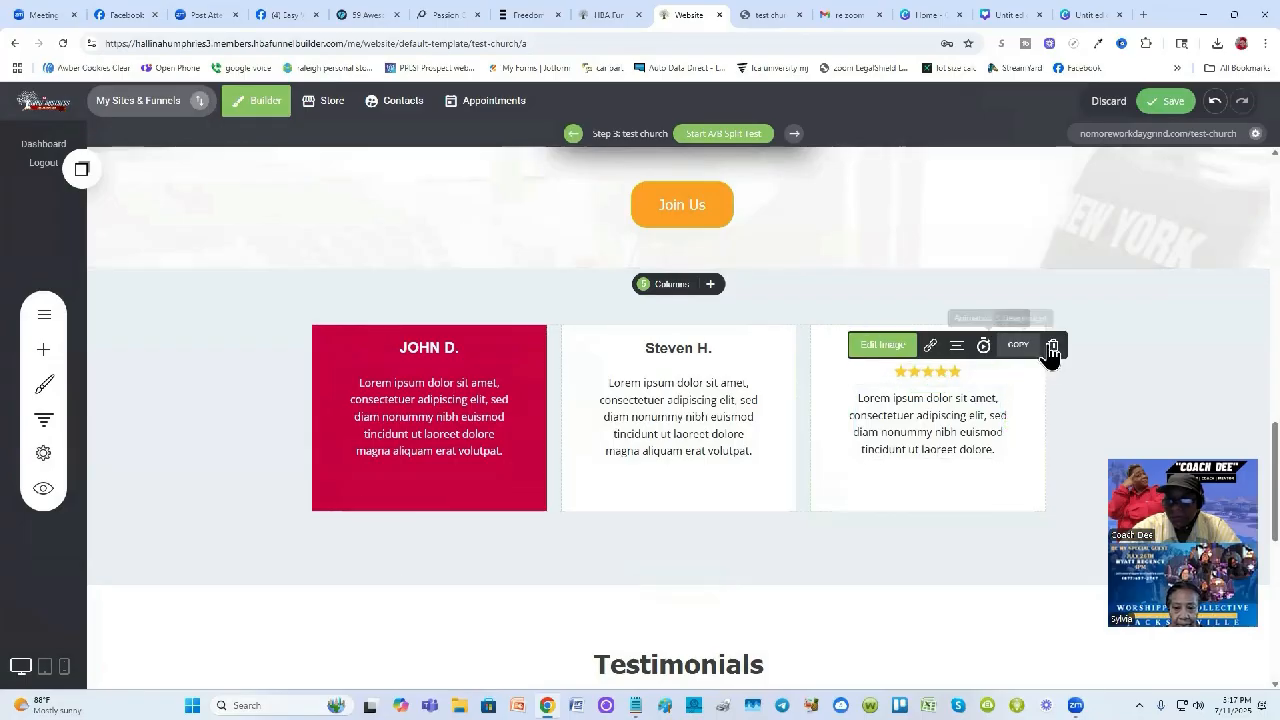
left_click(980, 358)
left_click(683, 363)
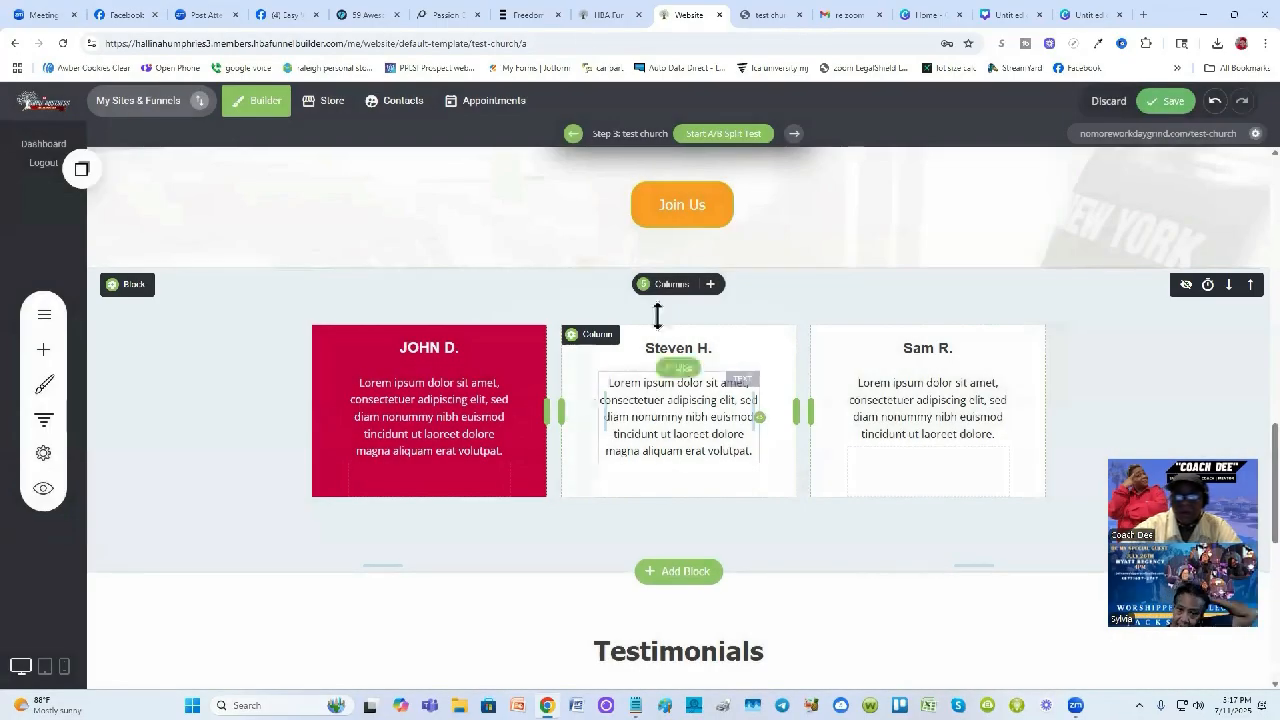
Check the Freedom page's column headings and replace the crimson card's name heading with "headline"
left_click(758, 20)
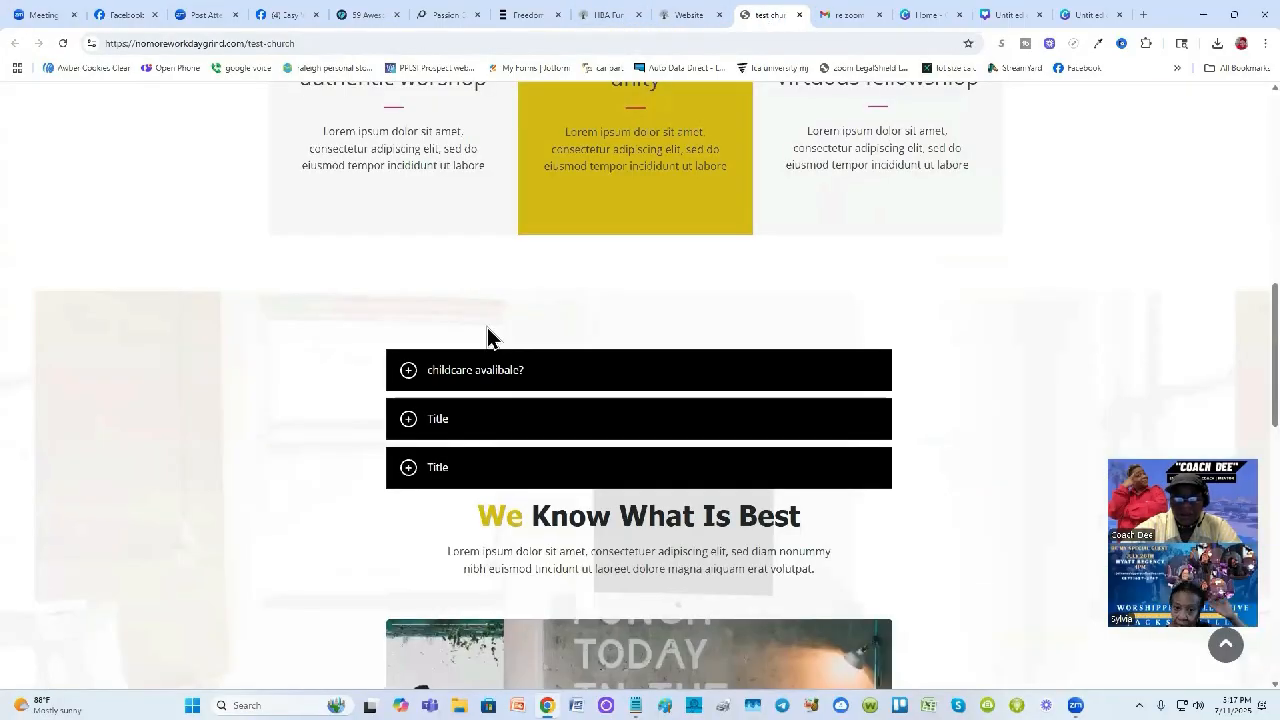
scroll(514, 294, "down", 2)
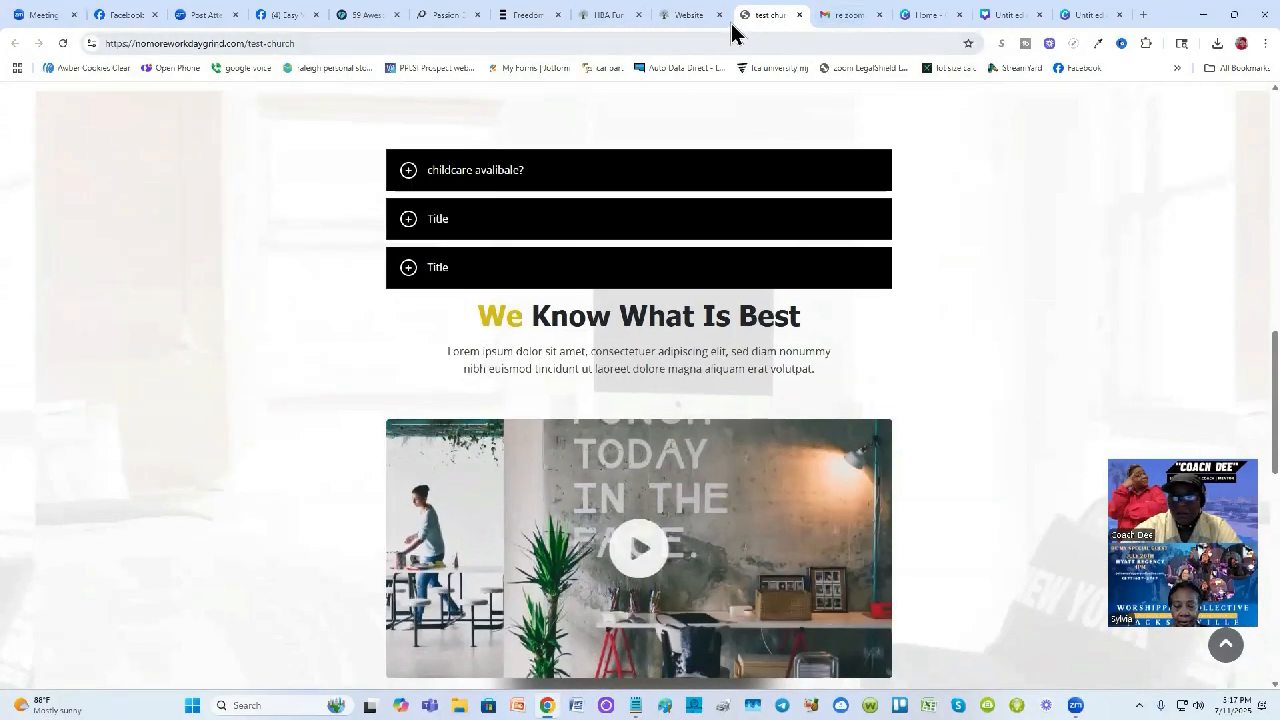
left_click(690, 20)
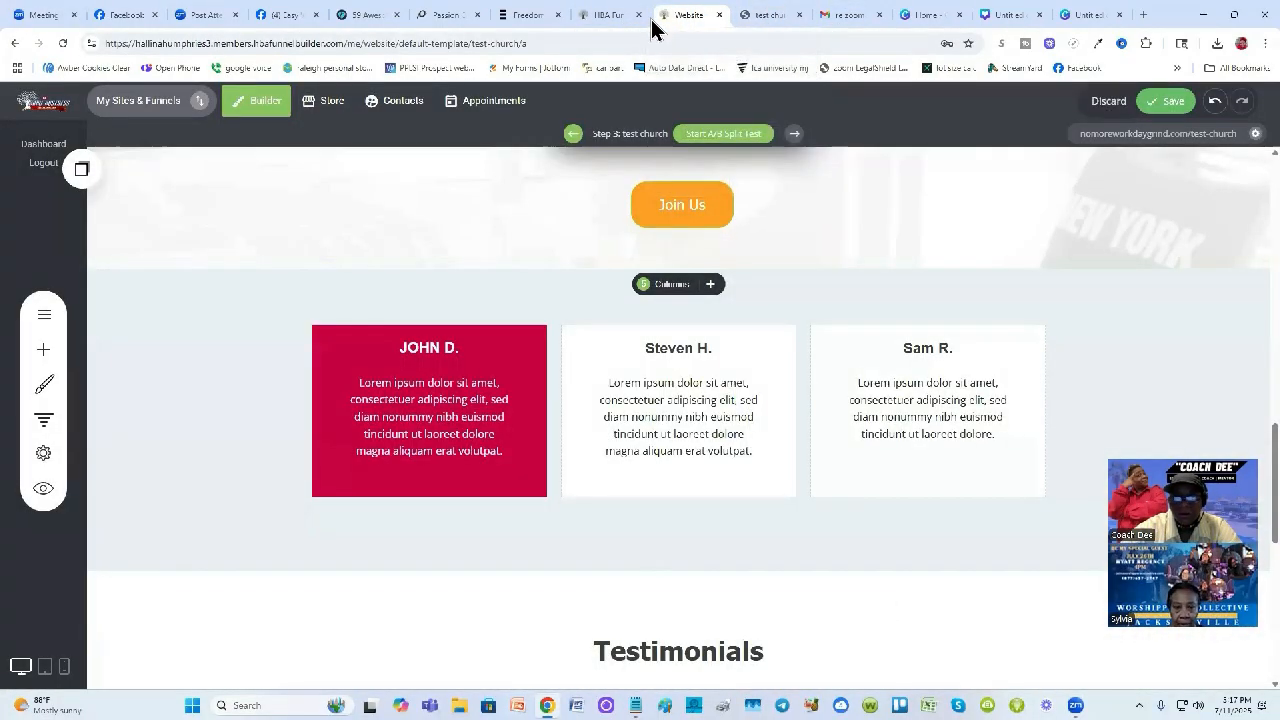
left_click(516, 20)
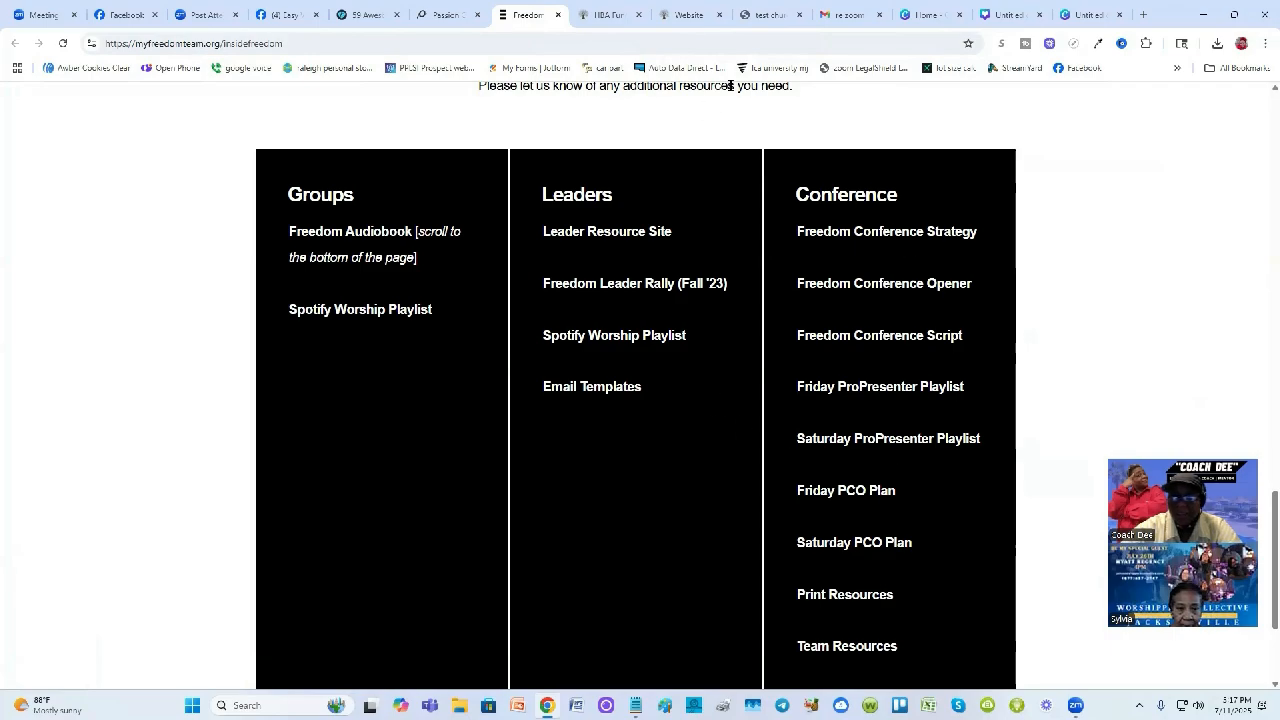
left_click(676, 16)
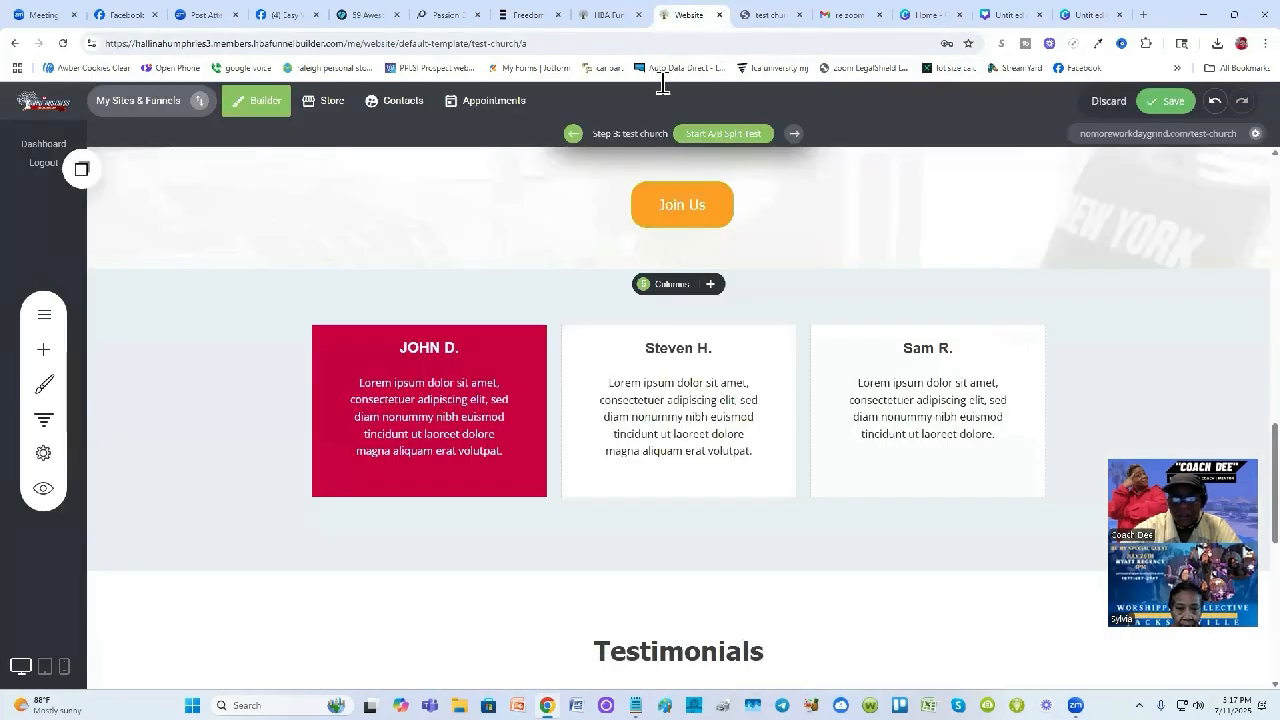
triple_click(437, 347)
type("headline")
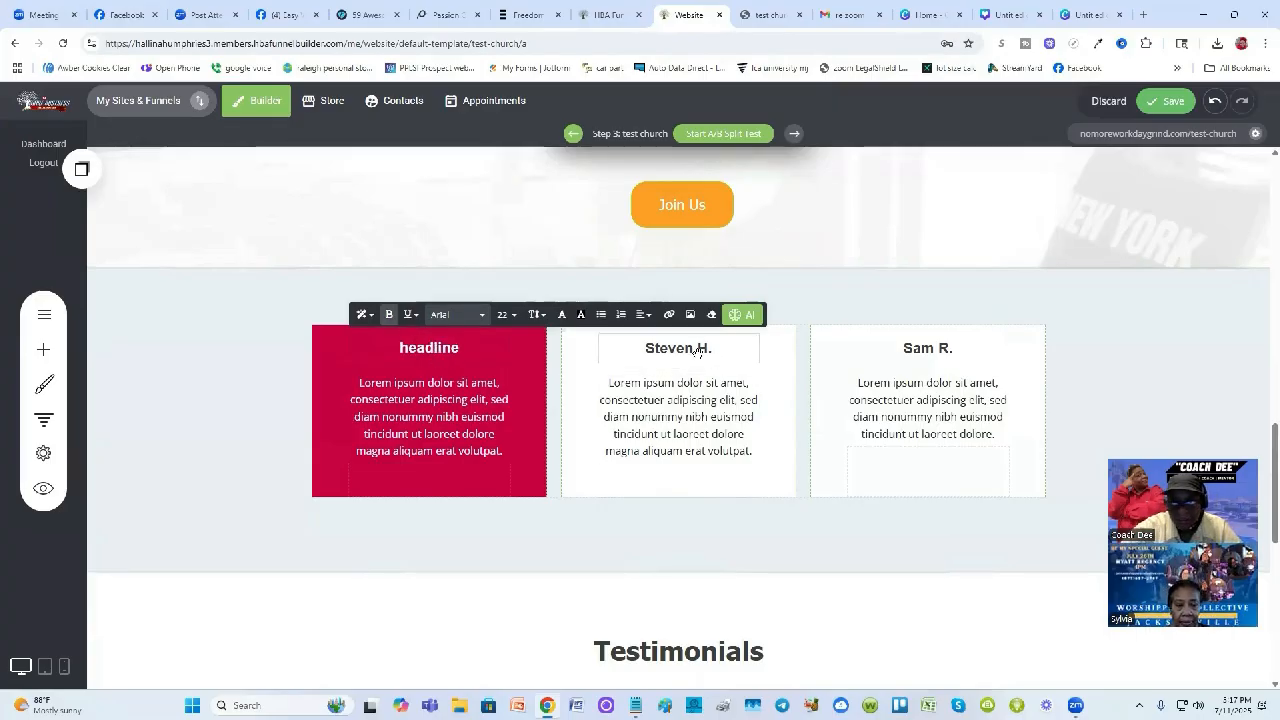
left_click(1102, 350)
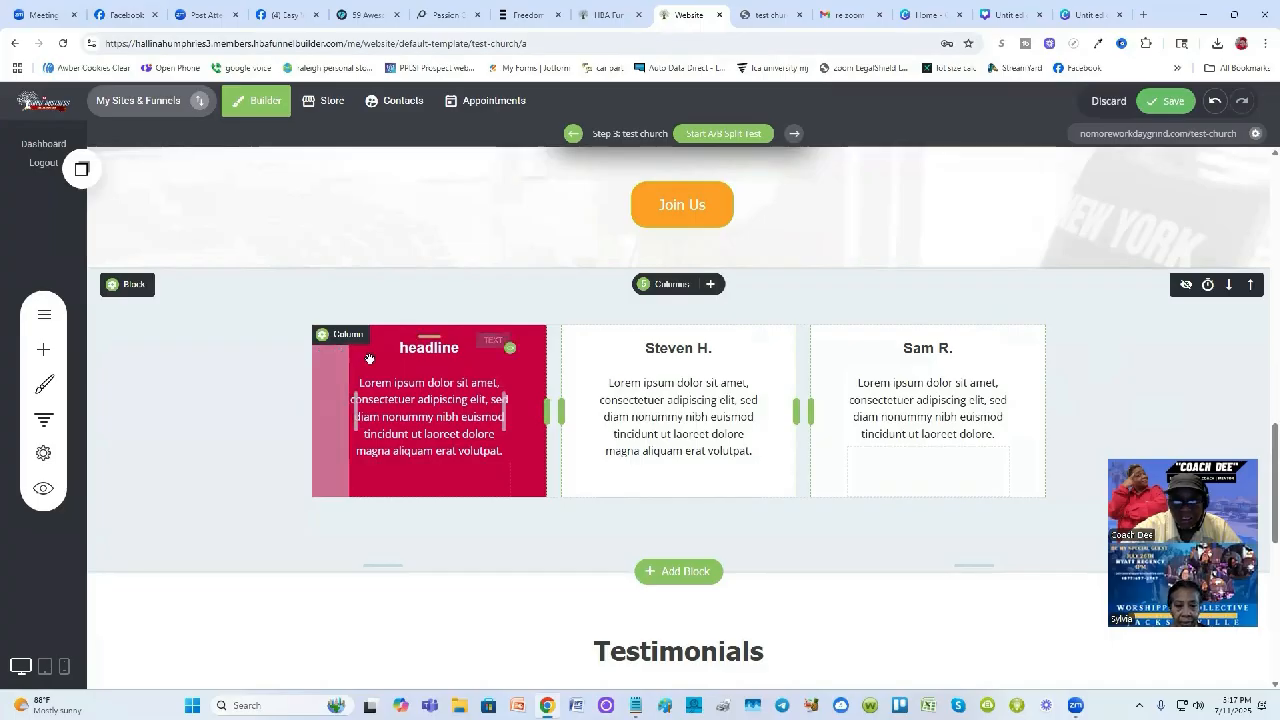
Set the first card's column background color to black and save the page
left_click(350, 340)
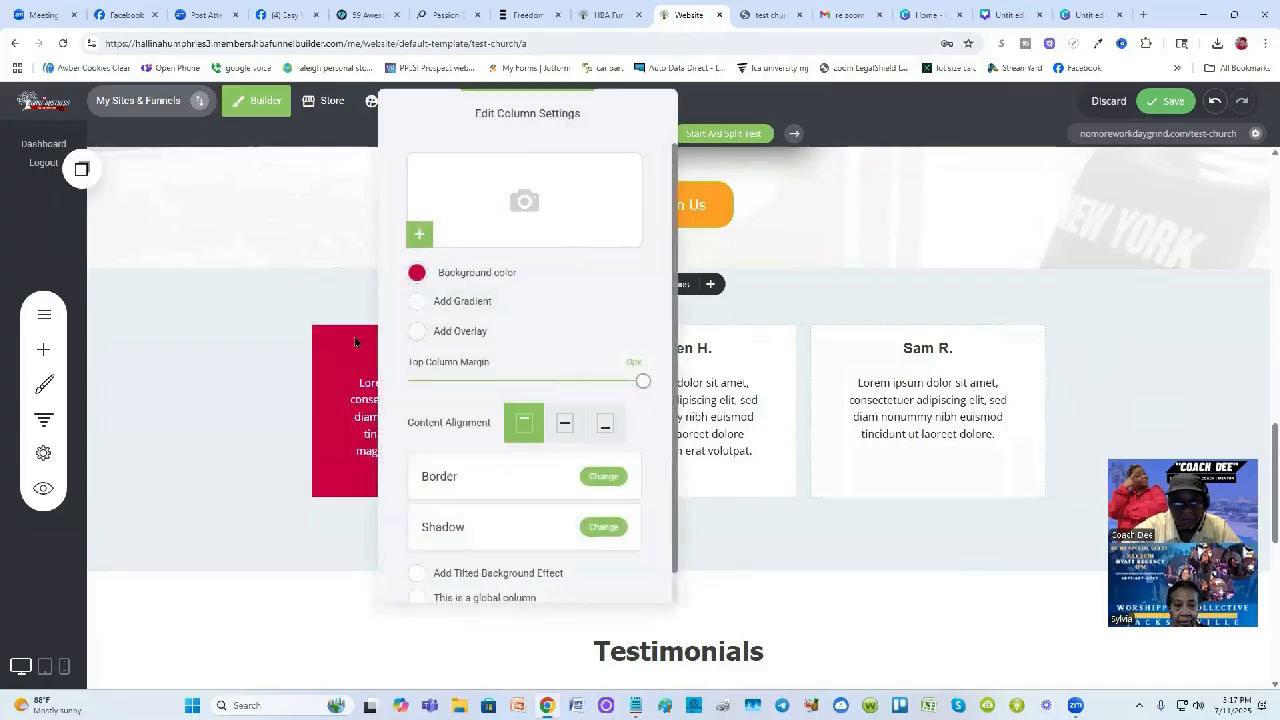
left_click(417, 273)
left_click(449, 514)
left_click(651, 443)
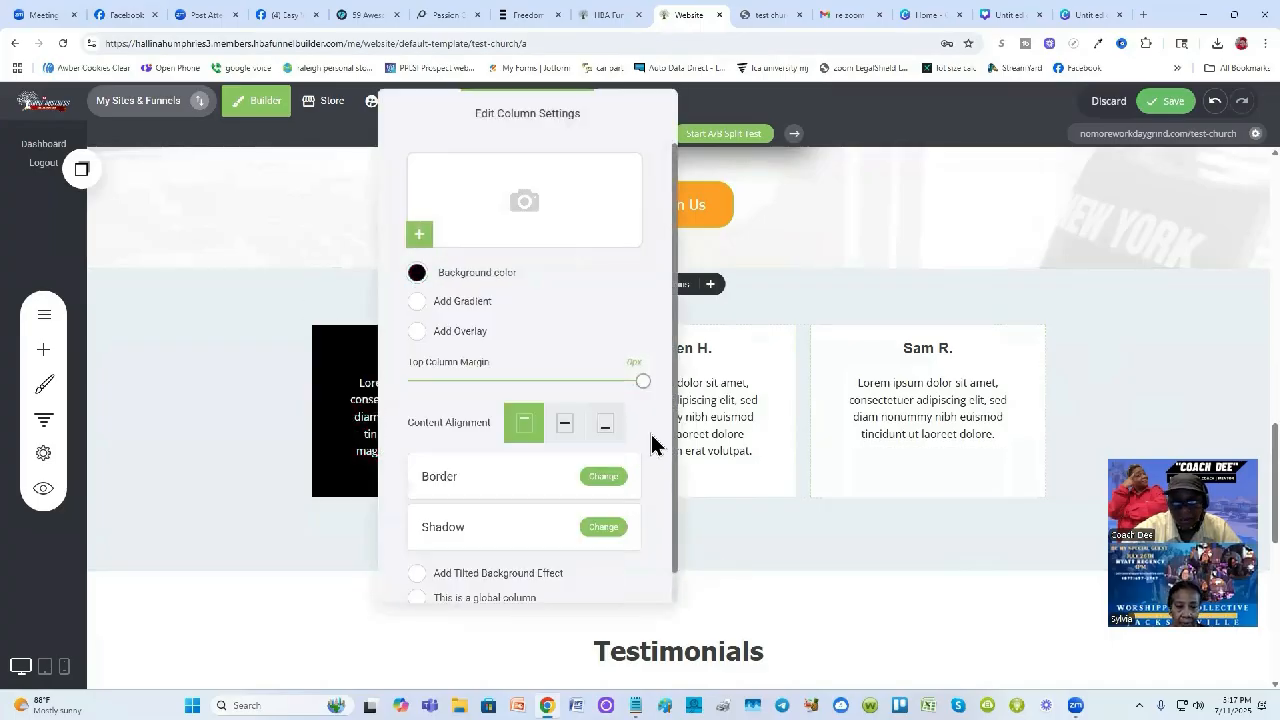
left_click(1206, 372)
left_click(1165, 101)
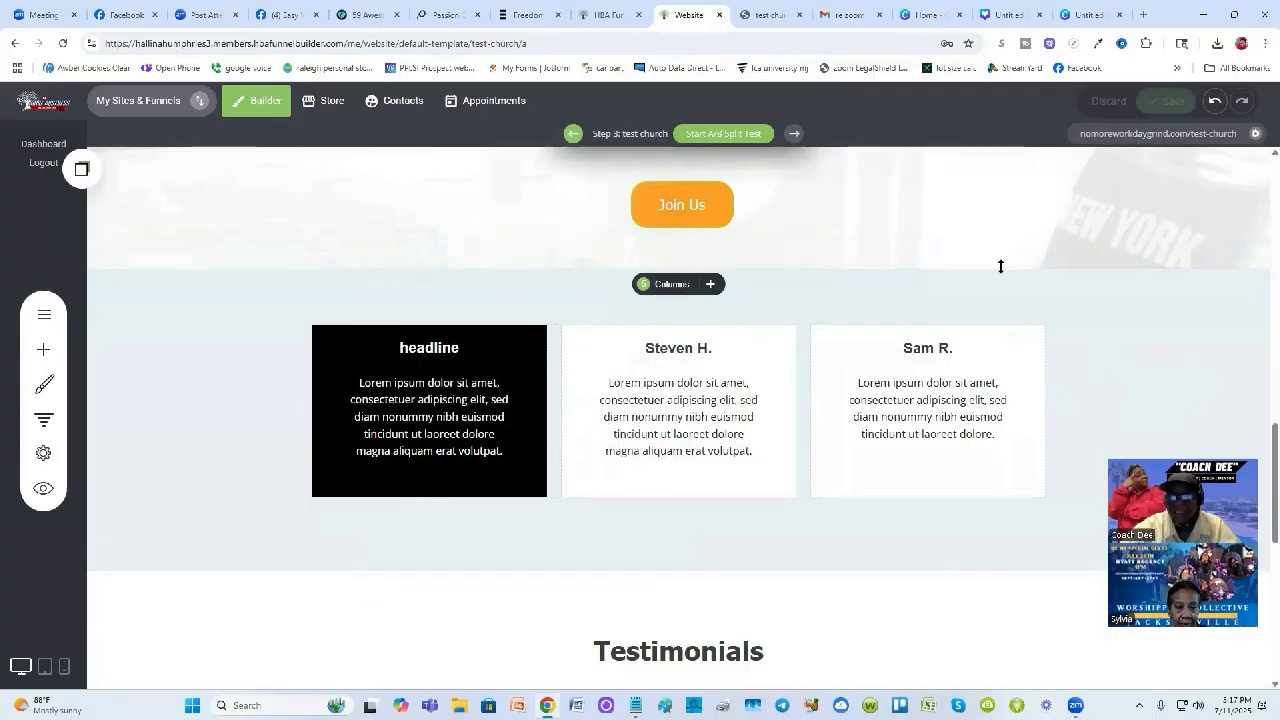
Examine the Freedom page's Groups & Conference Resources section from heading to column ends against the church page's three cards
left_click(528, 15)
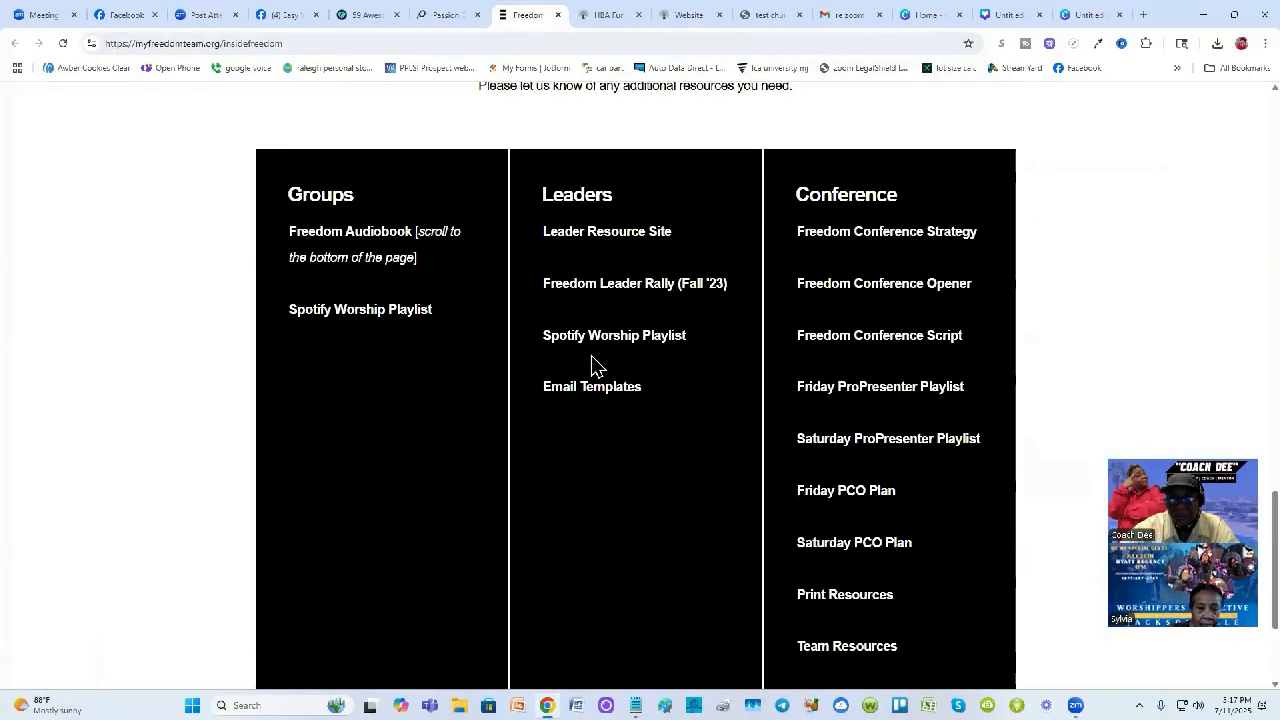
scroll(855, 500, "down", 2)
scroll(850, 400, "up", 2)
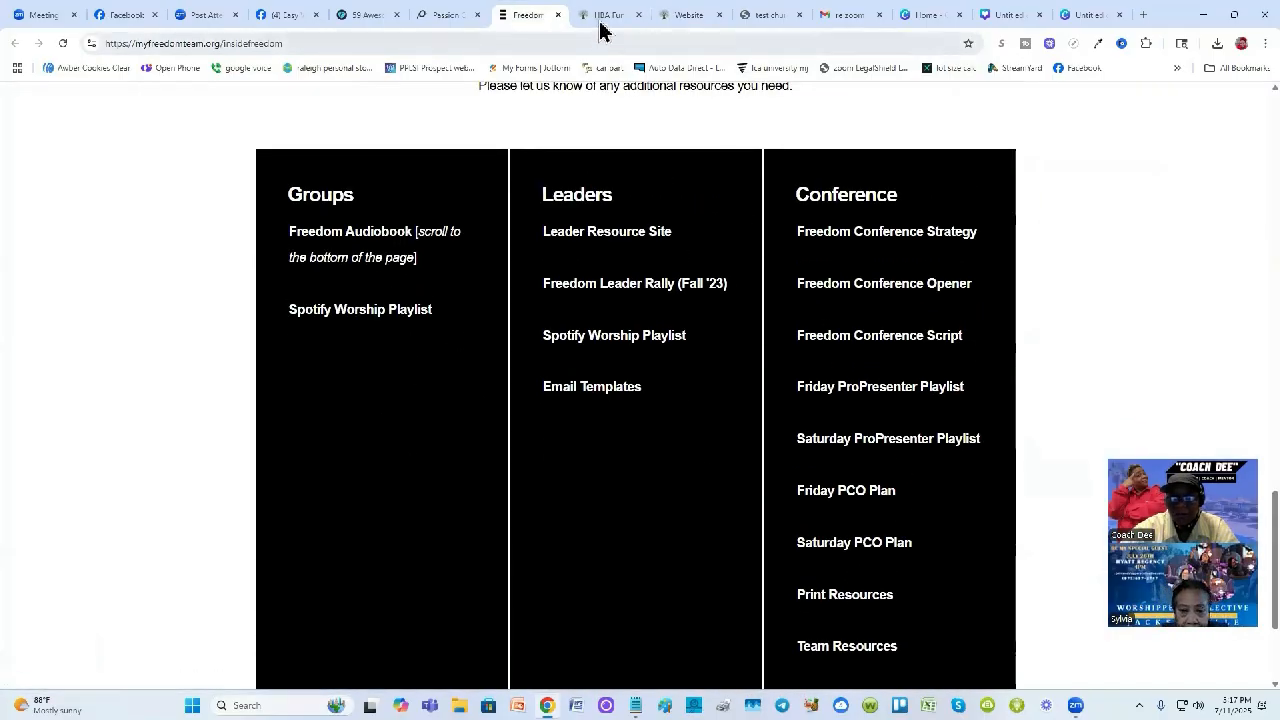
left_click(678, 14)
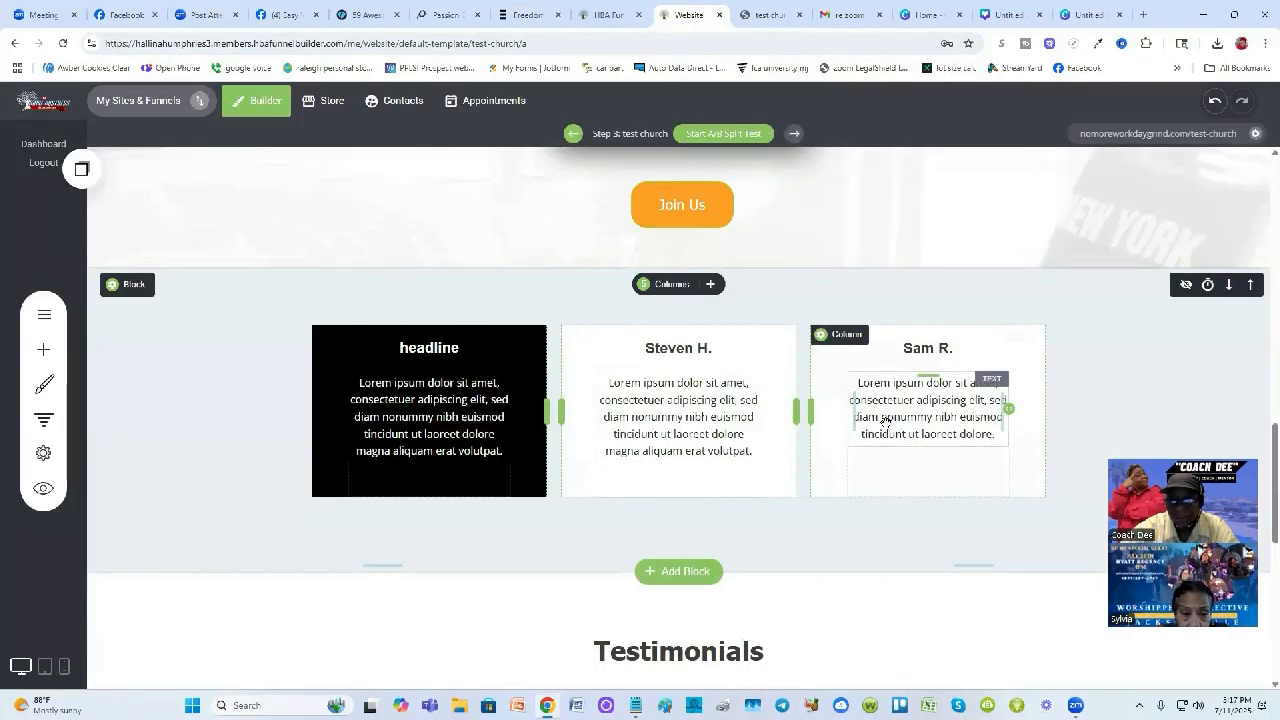
scroll(895, 415, "down", 2)
left_click(525, 14)
scroll(598, 326, "down", 3)
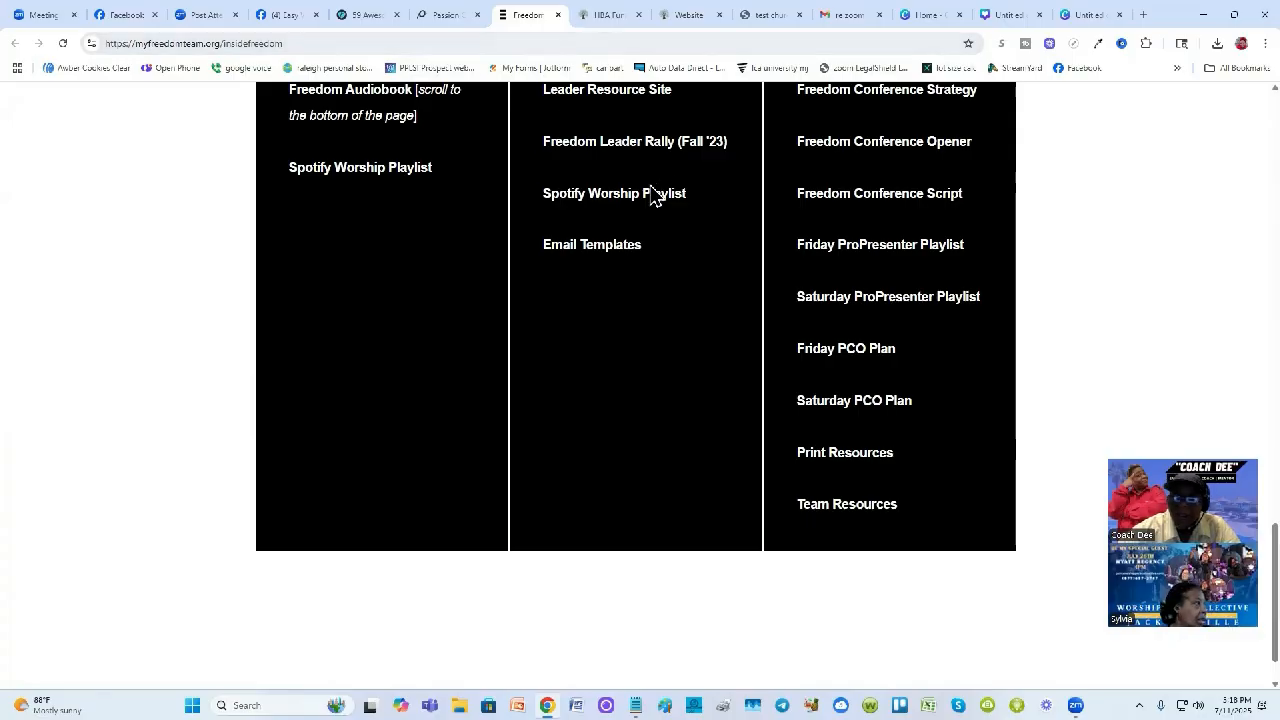
scroll(675, 400, "down", 1)
scroll(848, 420, "up", 5)
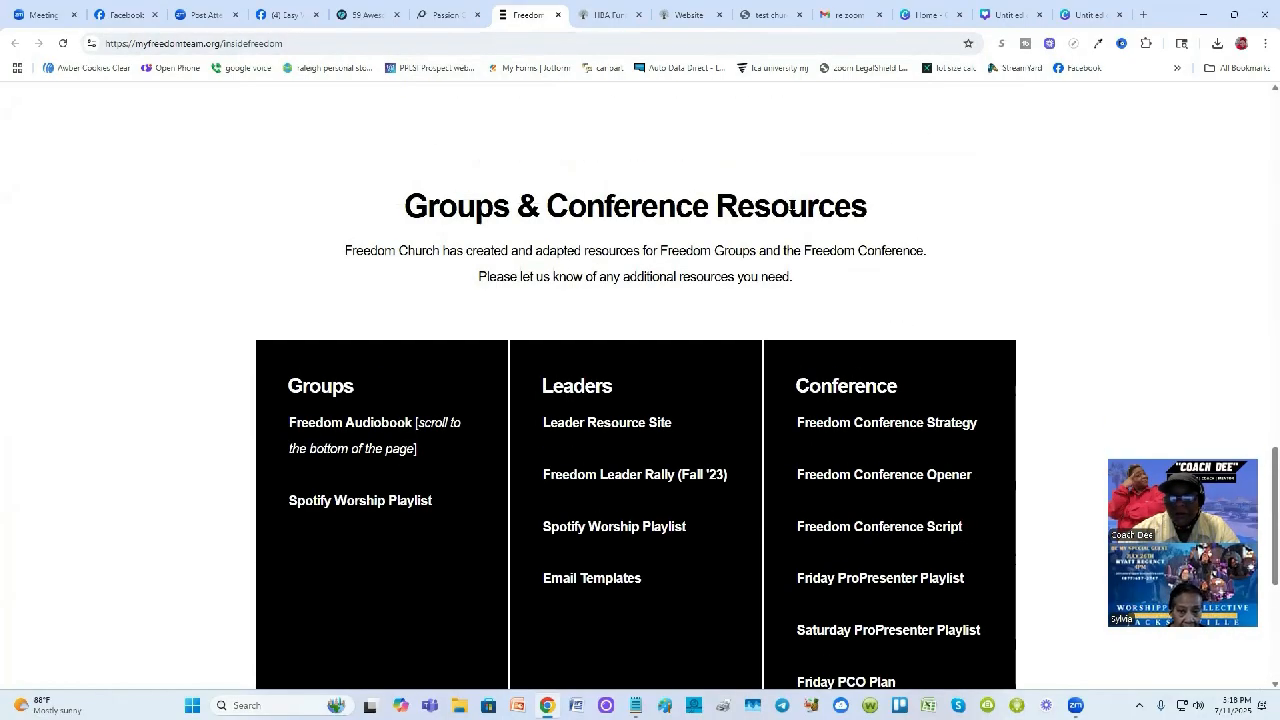
Delete the two-column Testimonial Name block and the "Get The Best Service At The Best Price" block from the church page
left_click(680, 16)
scroll(730, 332, "down", 3)
scroll(727, 310, "up", 2)
scroll(223, 351, "down", 1)
mouse_move(137, 362)
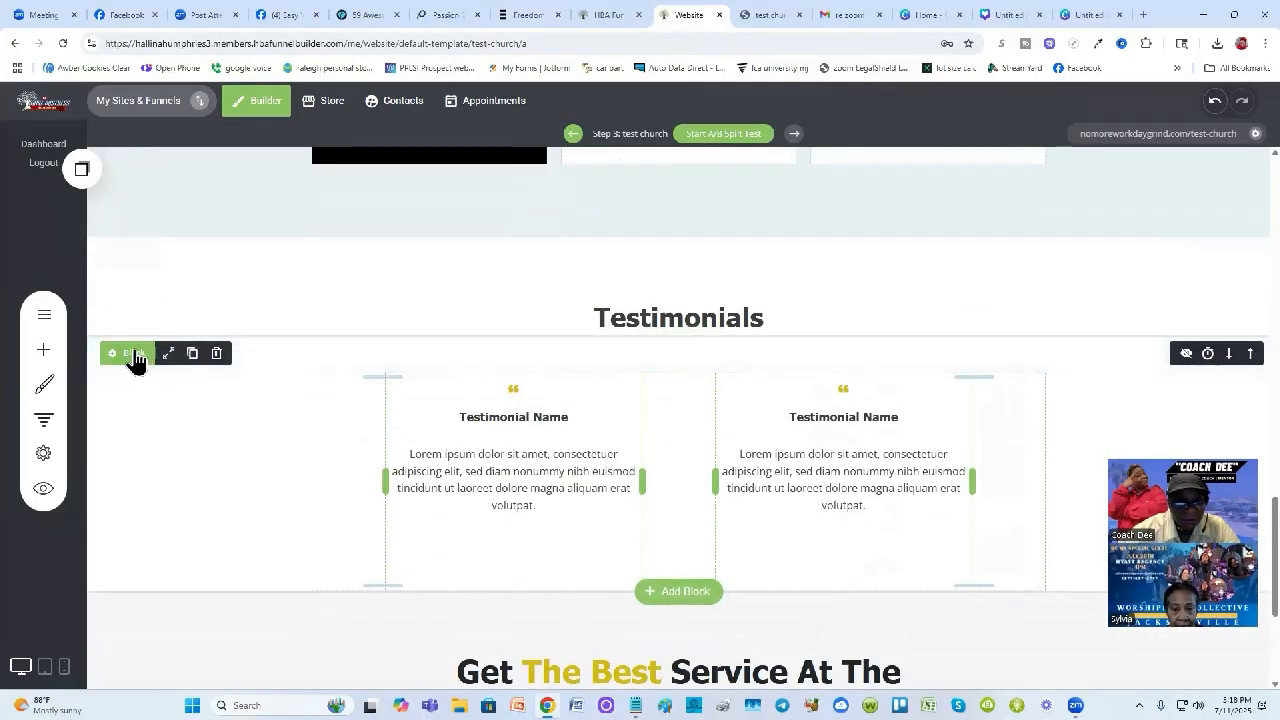
left_click(212, 356)
left_click(664, 365)
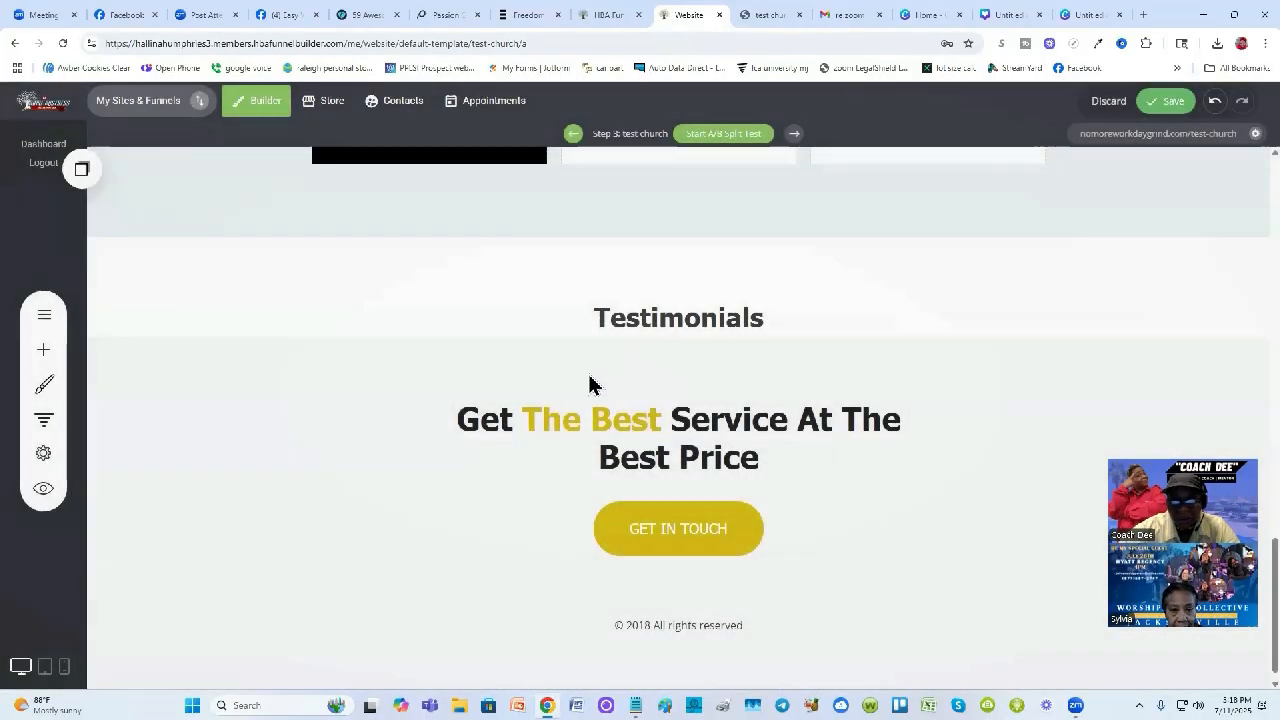
mouse_move(160, 337)
left_click(220, 337)
left_click(688, 370)
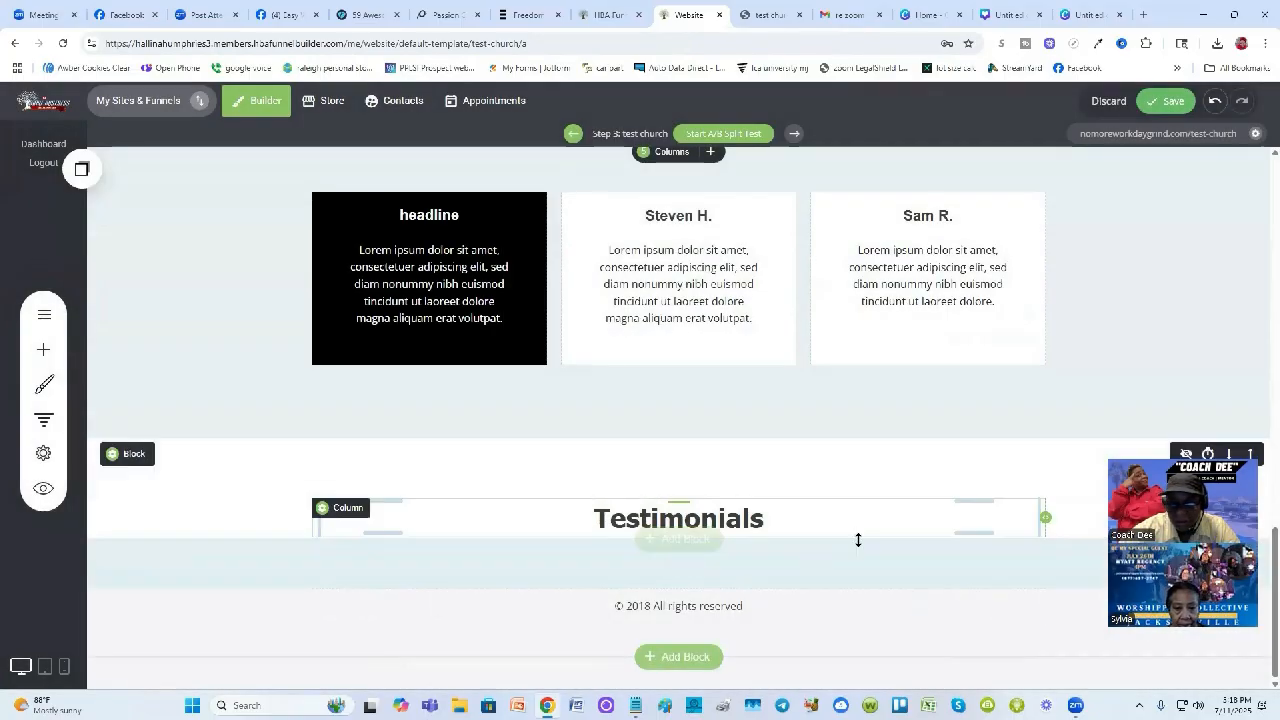
Delete the Testimonials heading block below the three cards and save the page
mouse_move(126, 458)
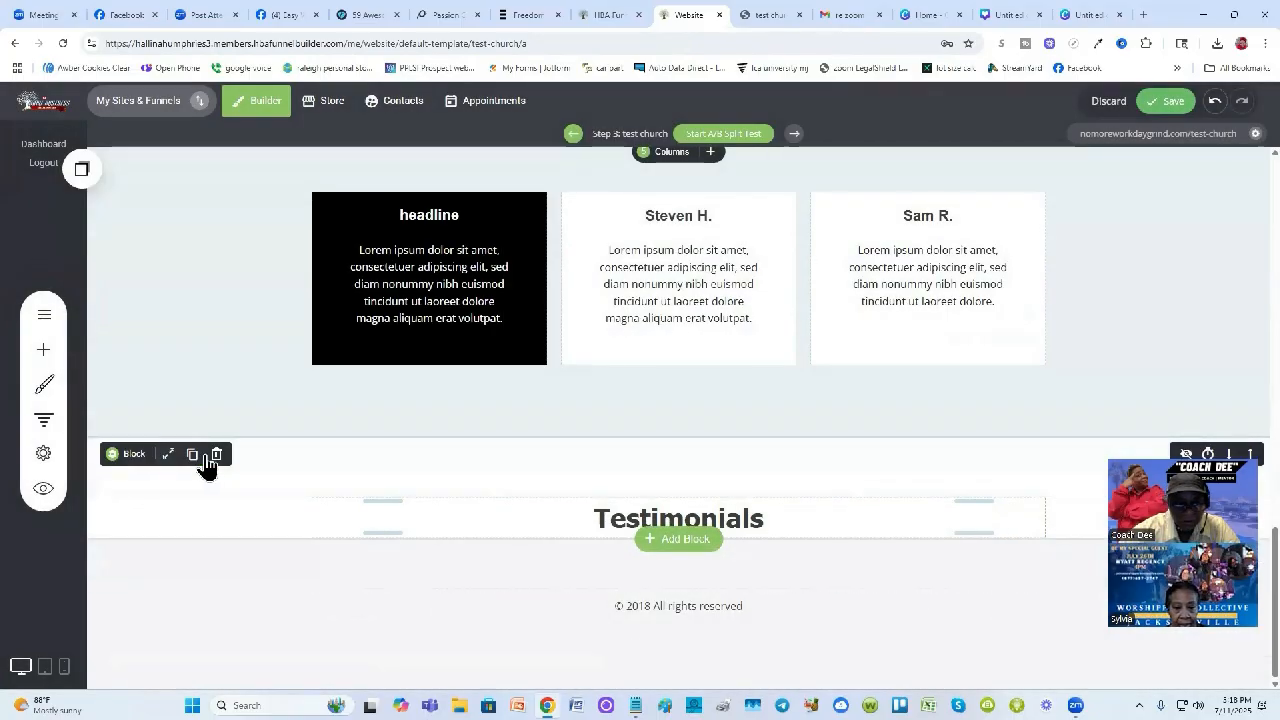
left_click(218, 455)
left_click(650, 376)
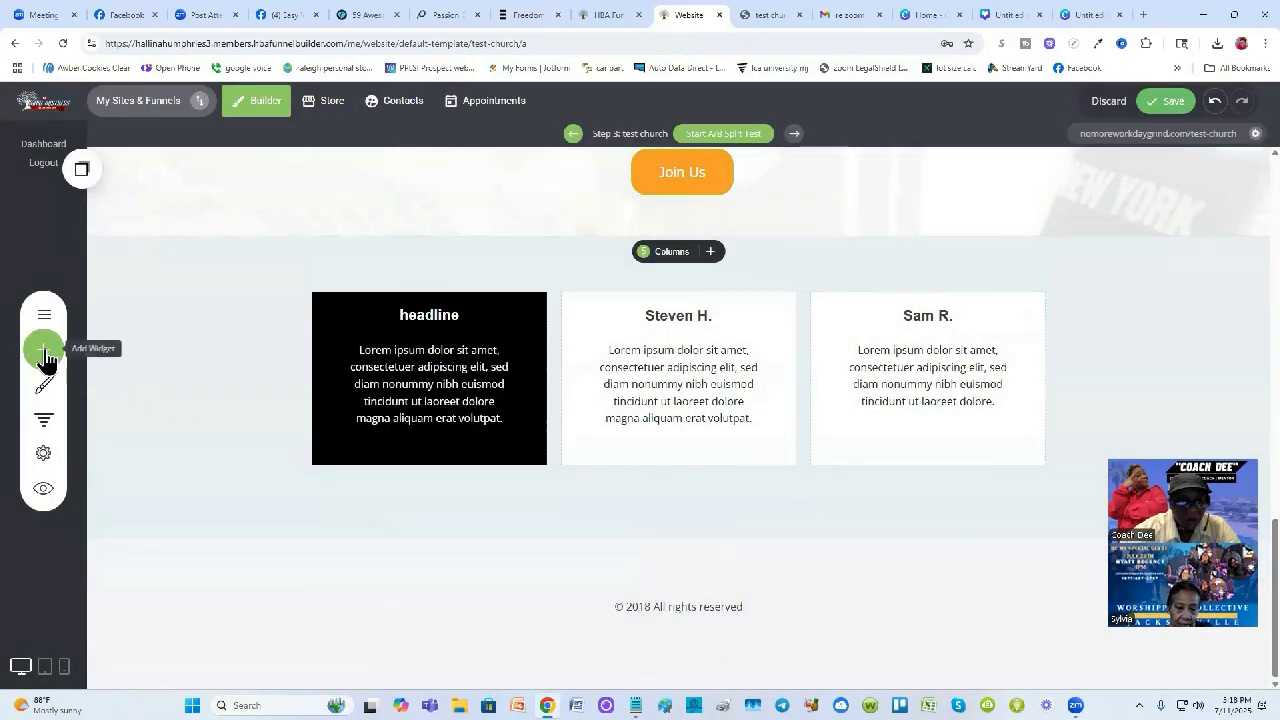
left_click(1165, 104)
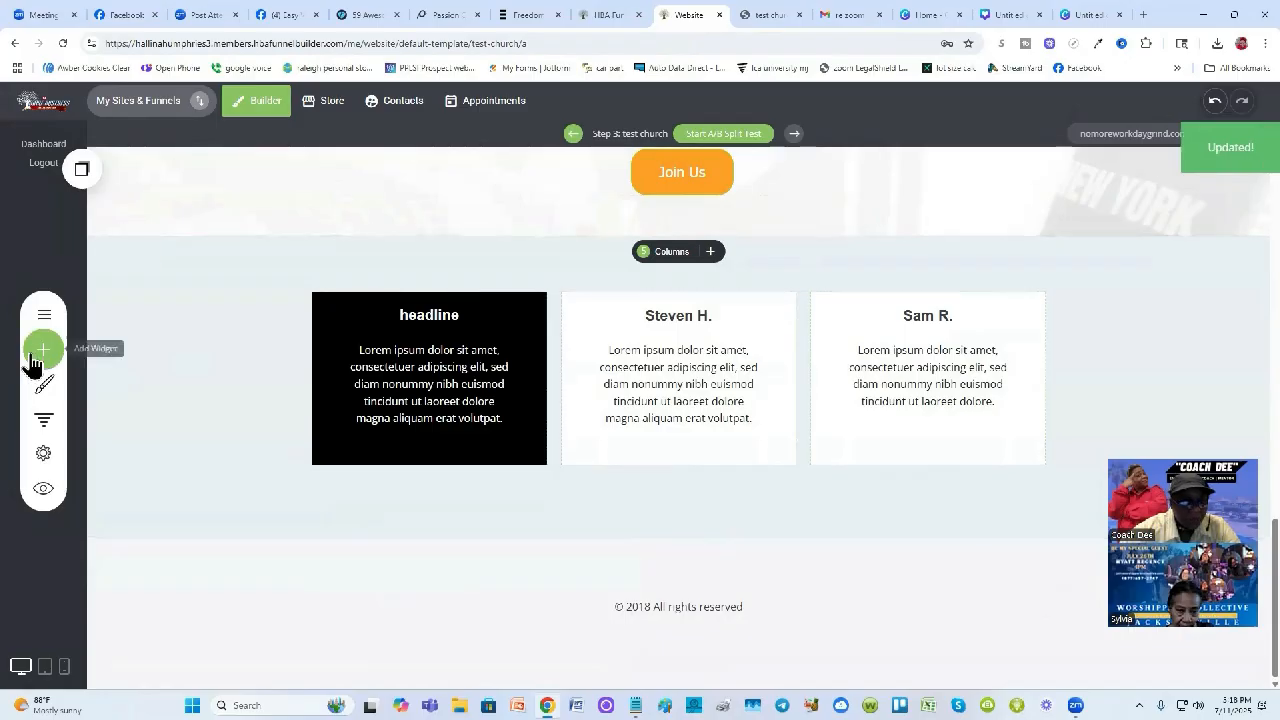
Add the red footer block with the {company} title, menu links and Join Us Now button below the three cards
left_click(43, 349)
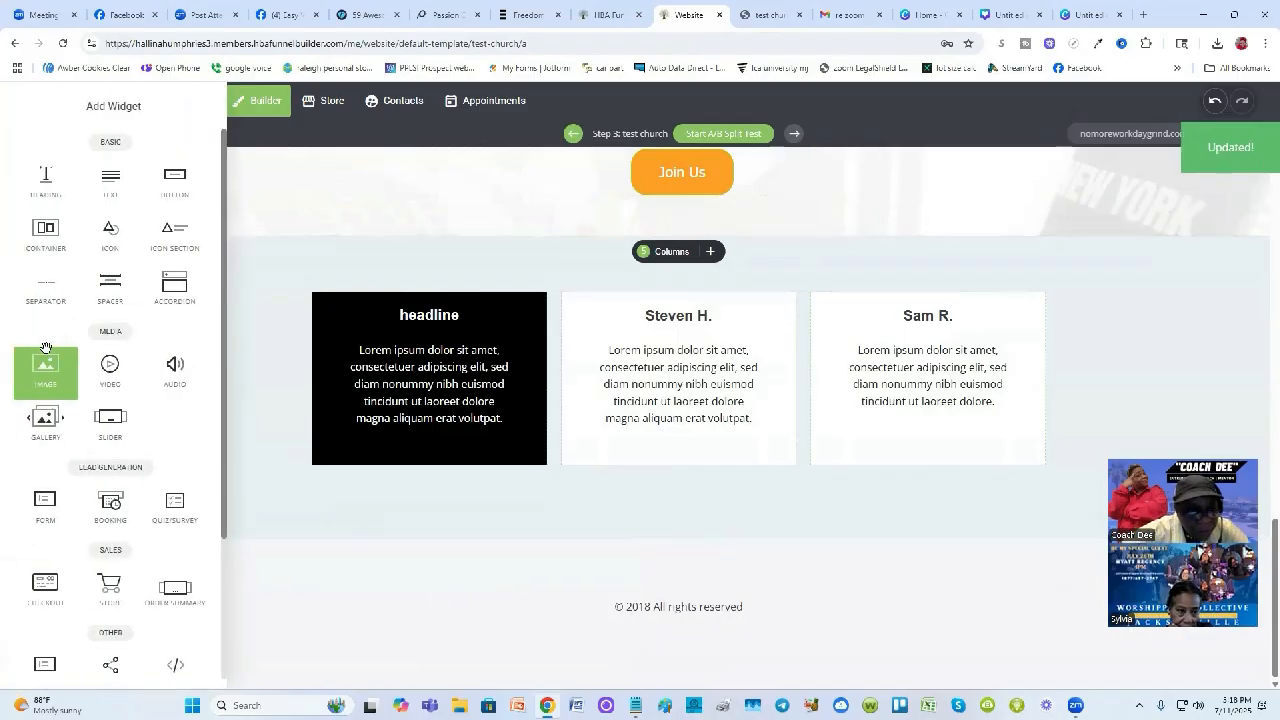
left_click(358, 511)
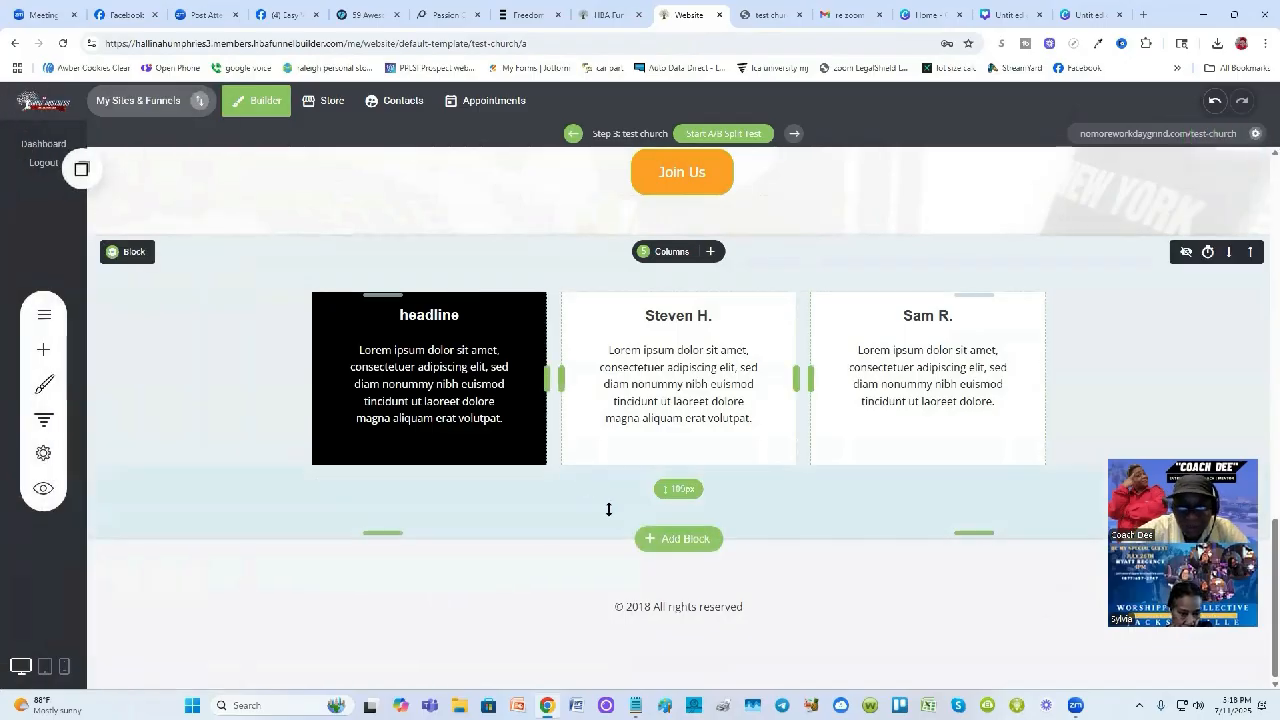
left_click(680, 541)
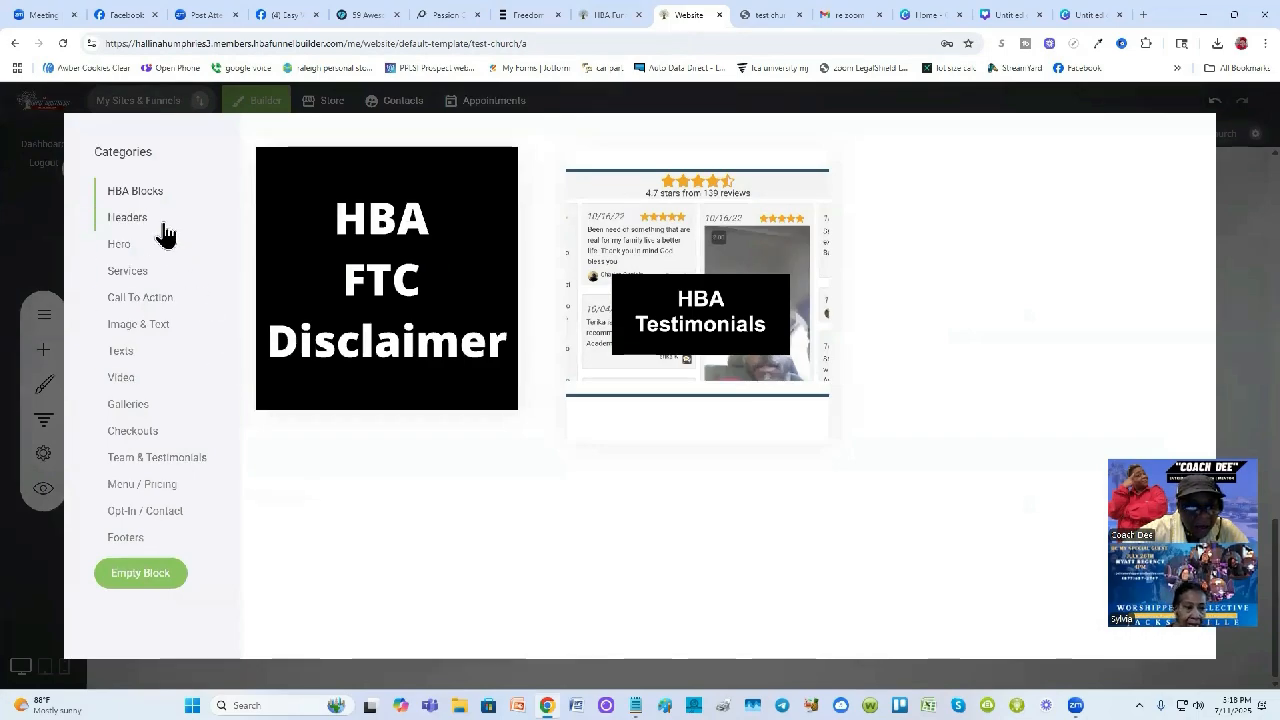
left_click(127, 538)
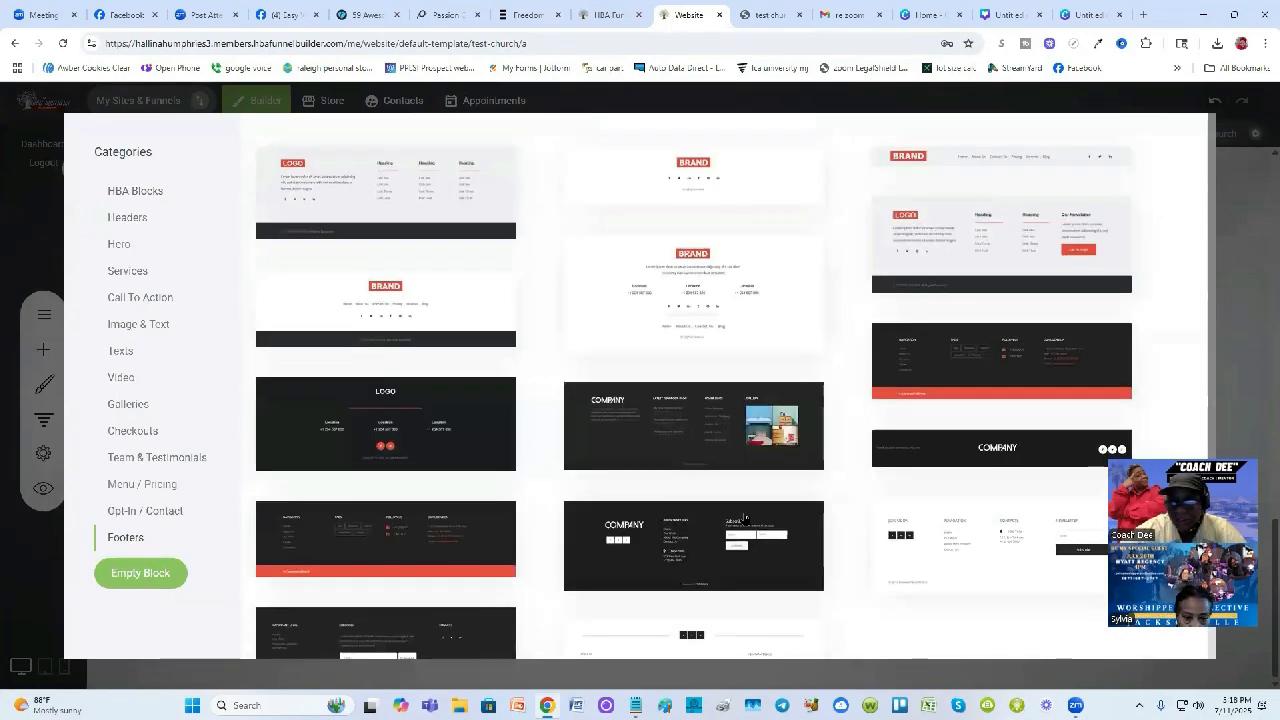
left_click_drag(1174, 589, 1190, 406)
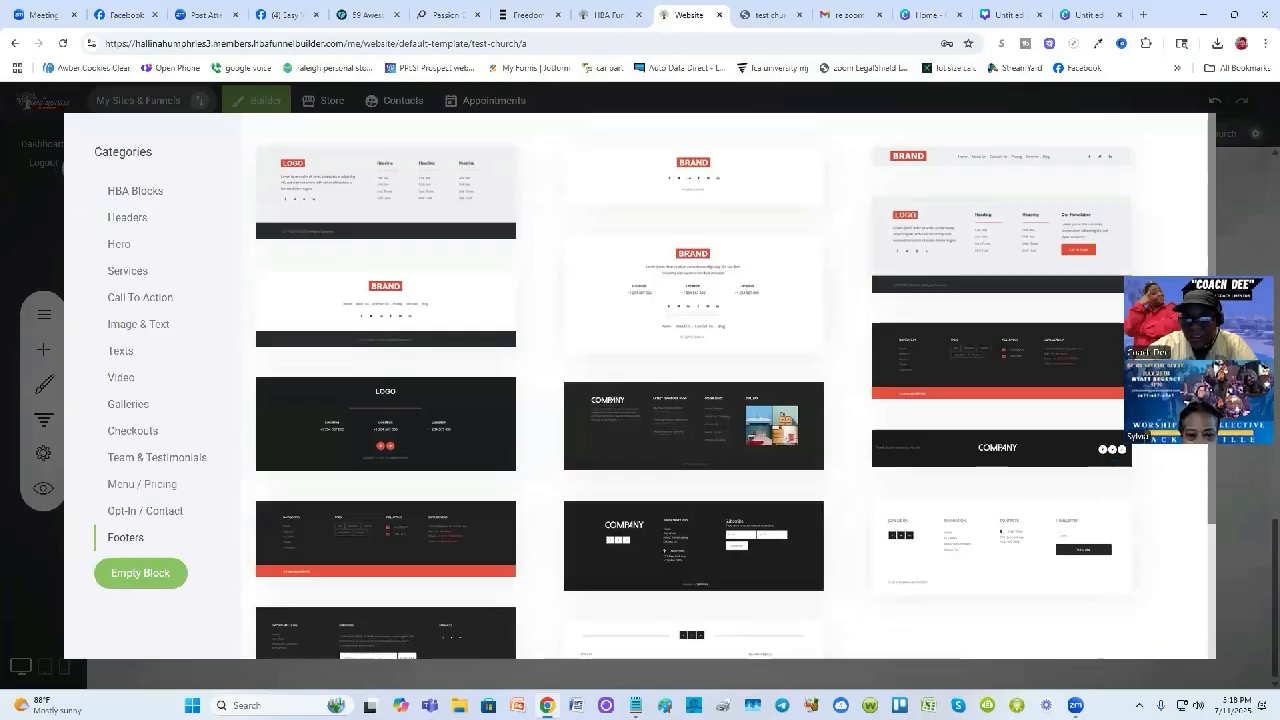
scroll(640, 509, "down", 2)
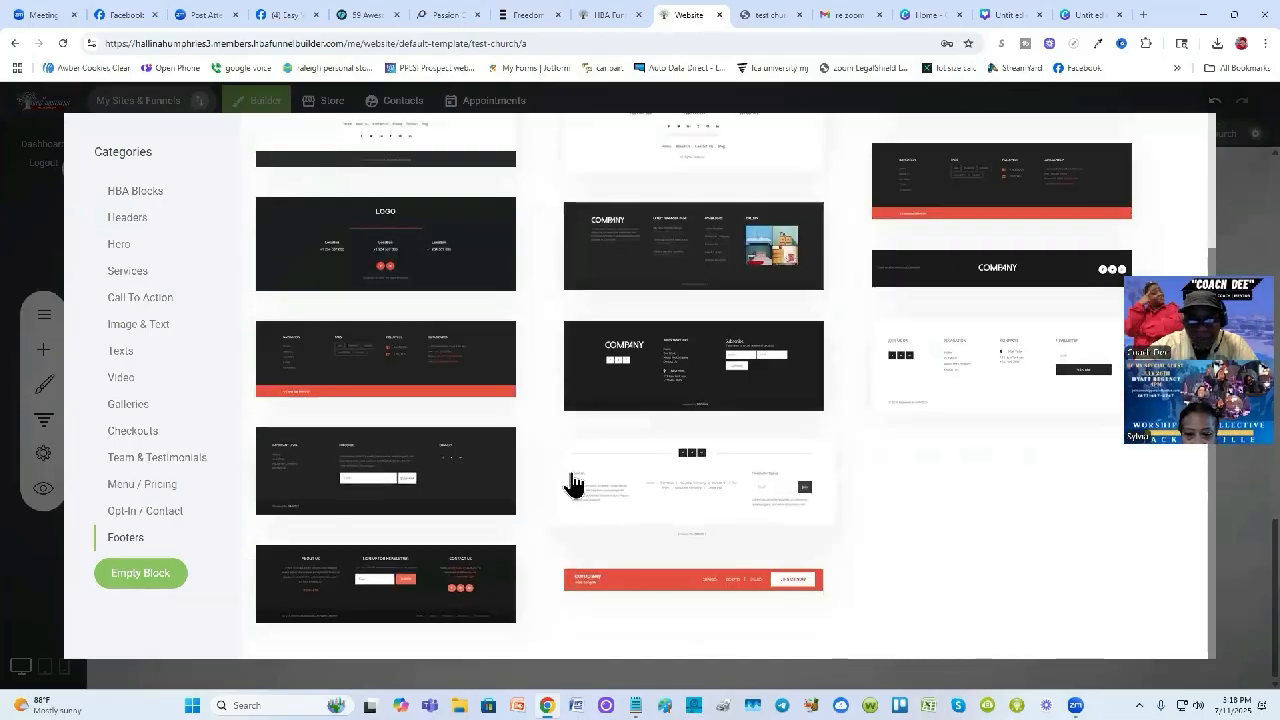
scroll(891, 523, "up", 2)
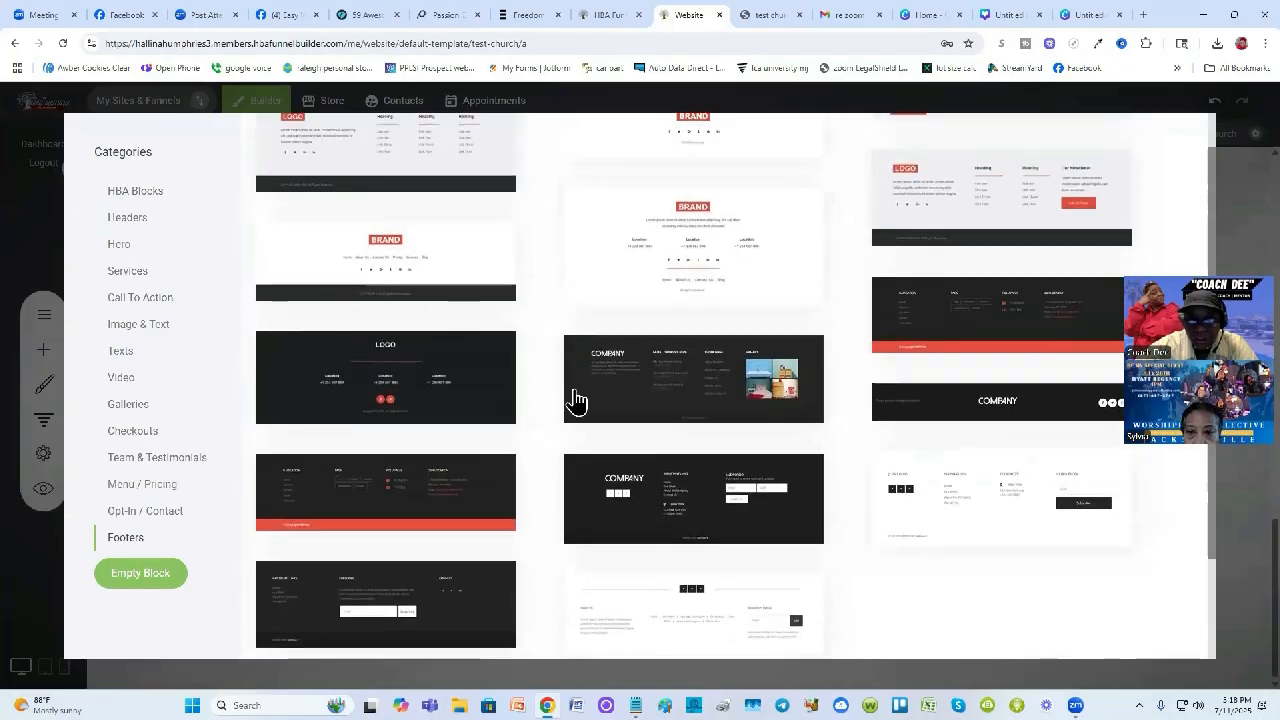
scroll(897, 552, "up", 1)
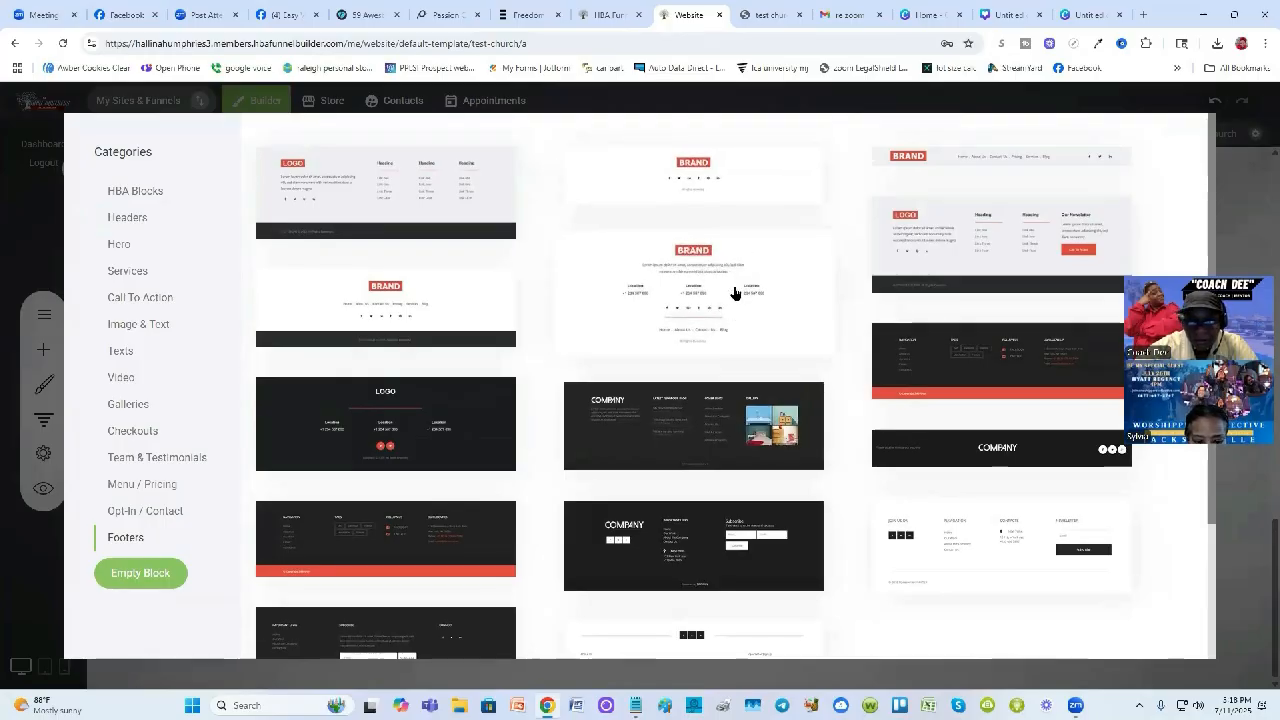
scroll(745, 440, "down", 3)
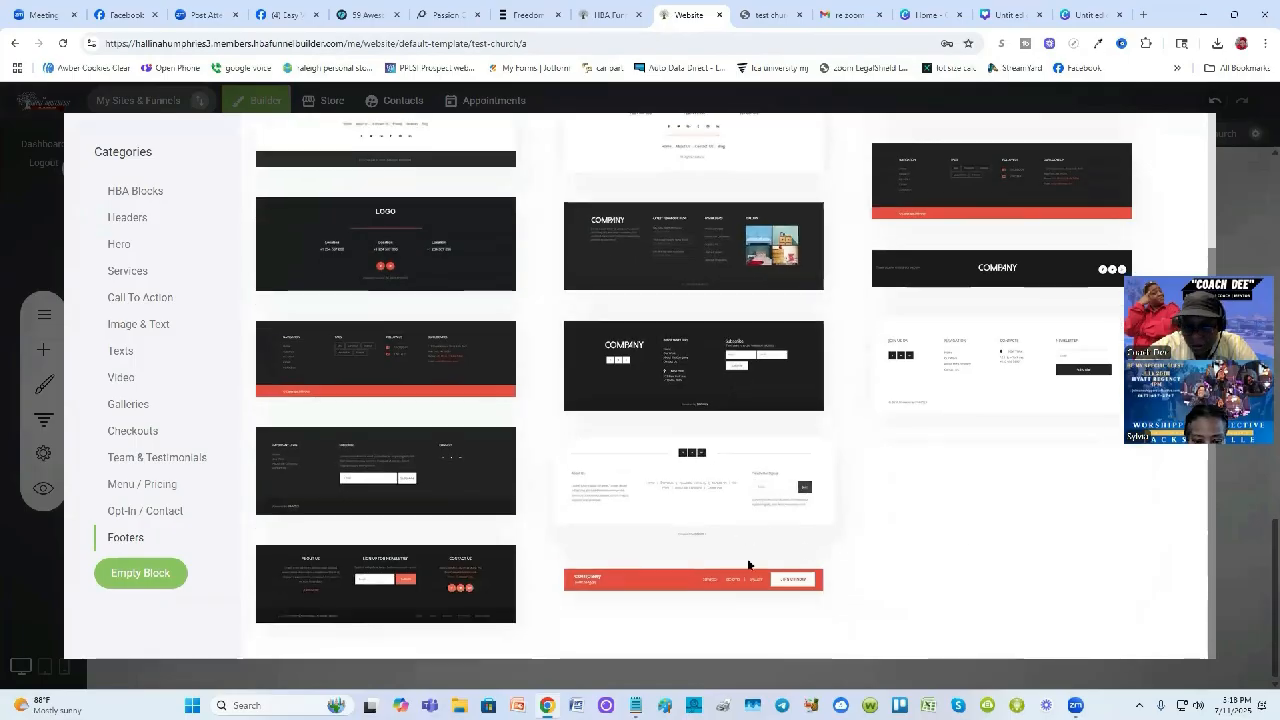
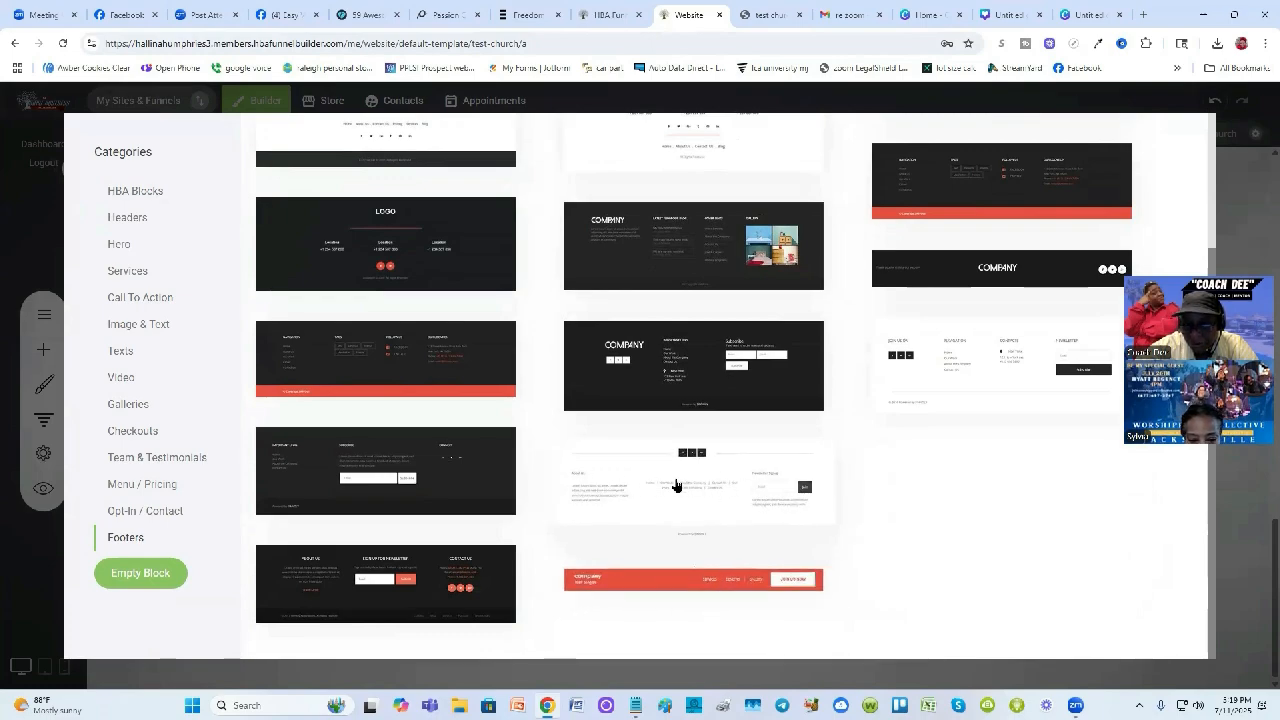
left_click(677, 588)
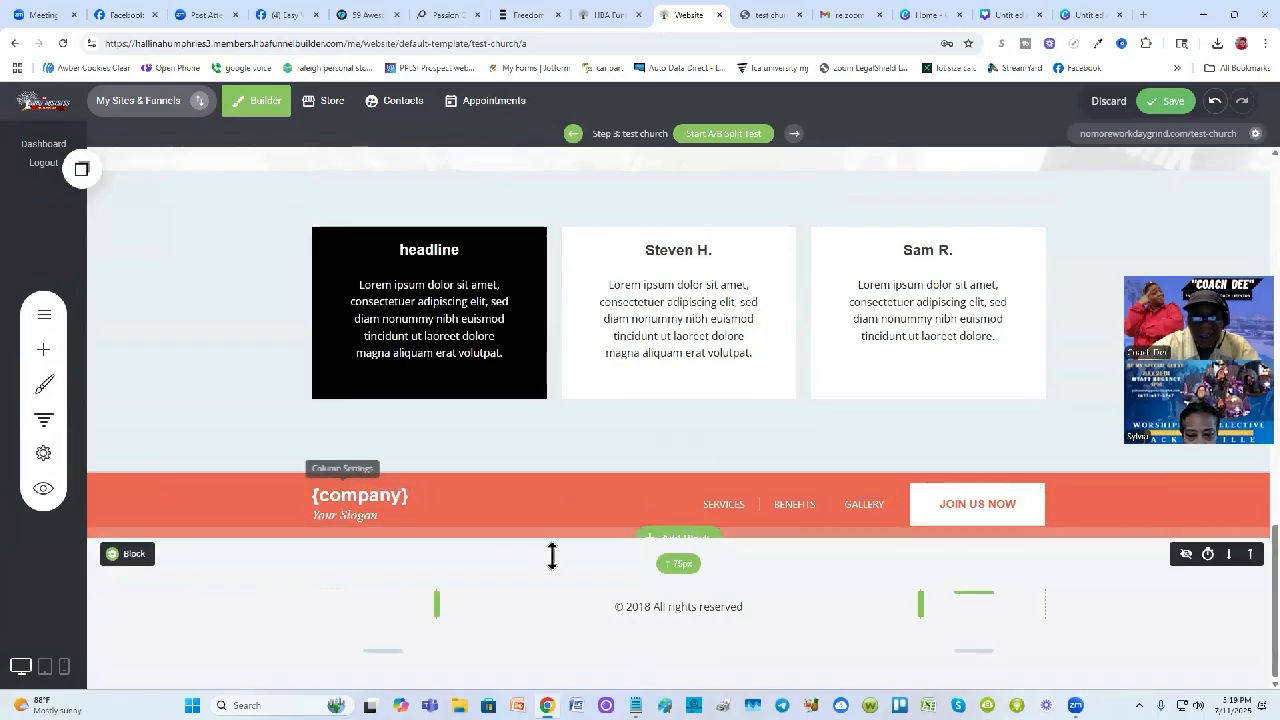
left_click(690, 545)
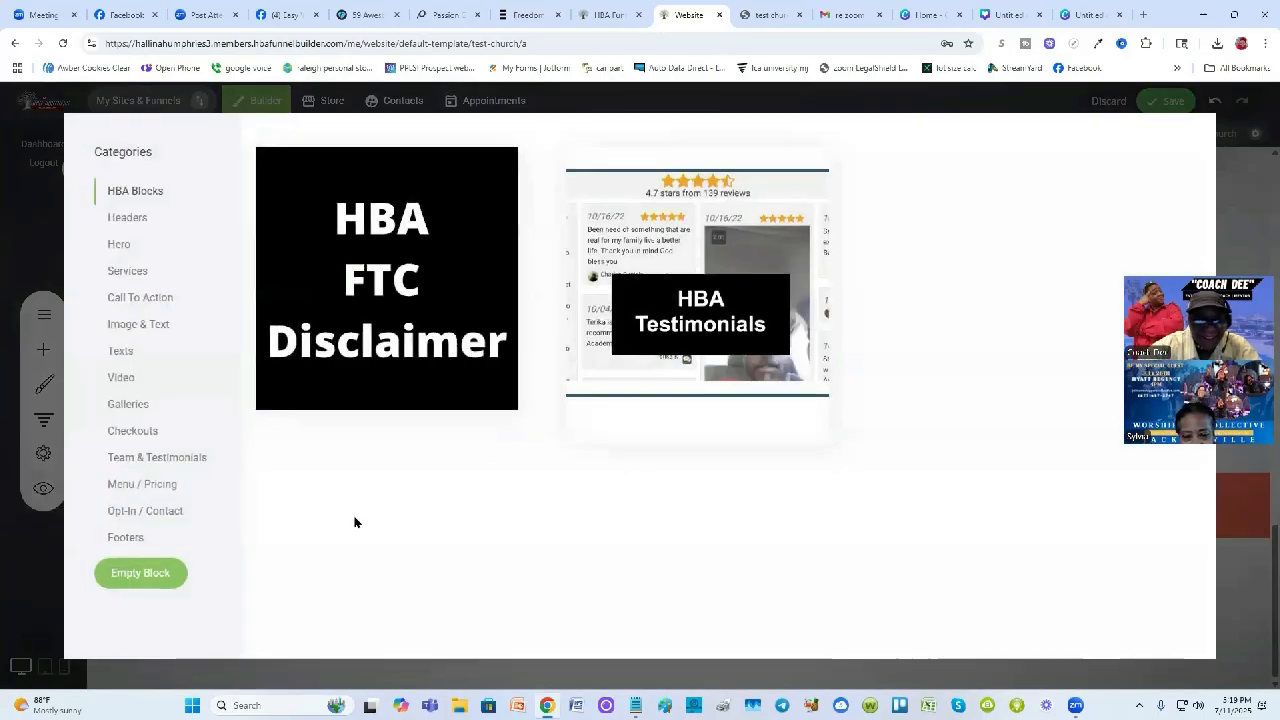
left_click(127, 538)
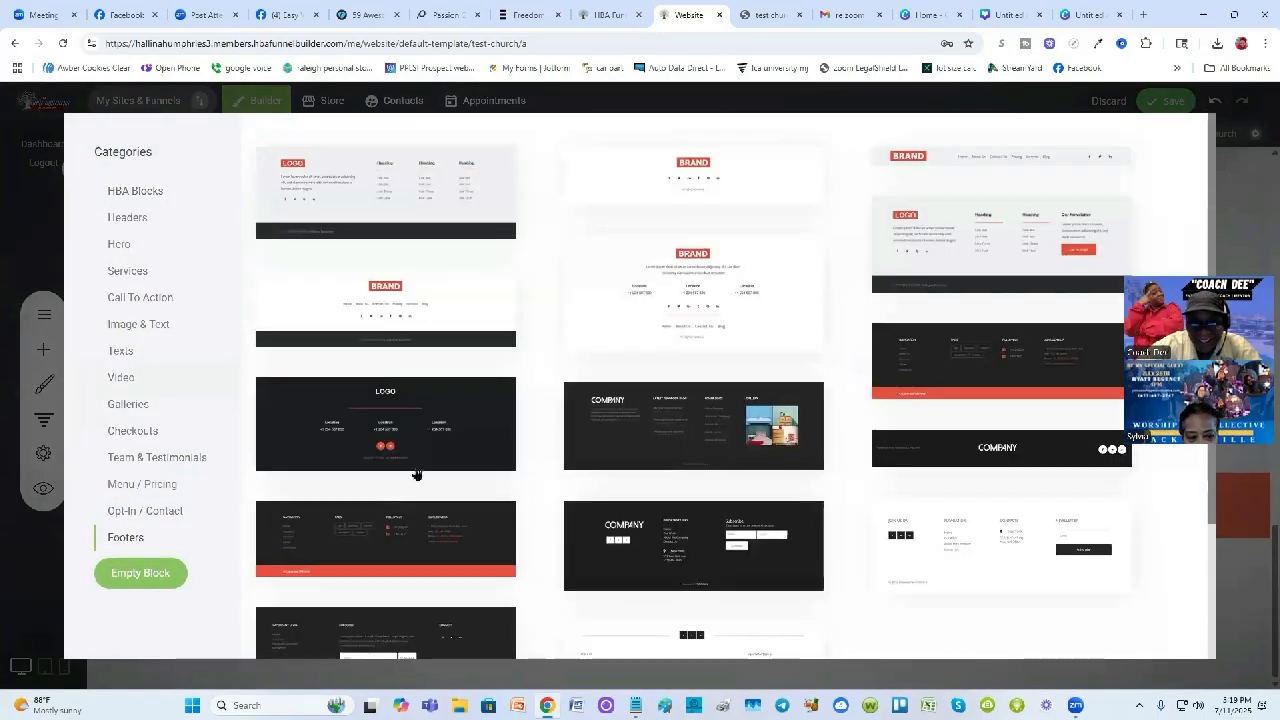
scroll(467, 470, "down", 3)
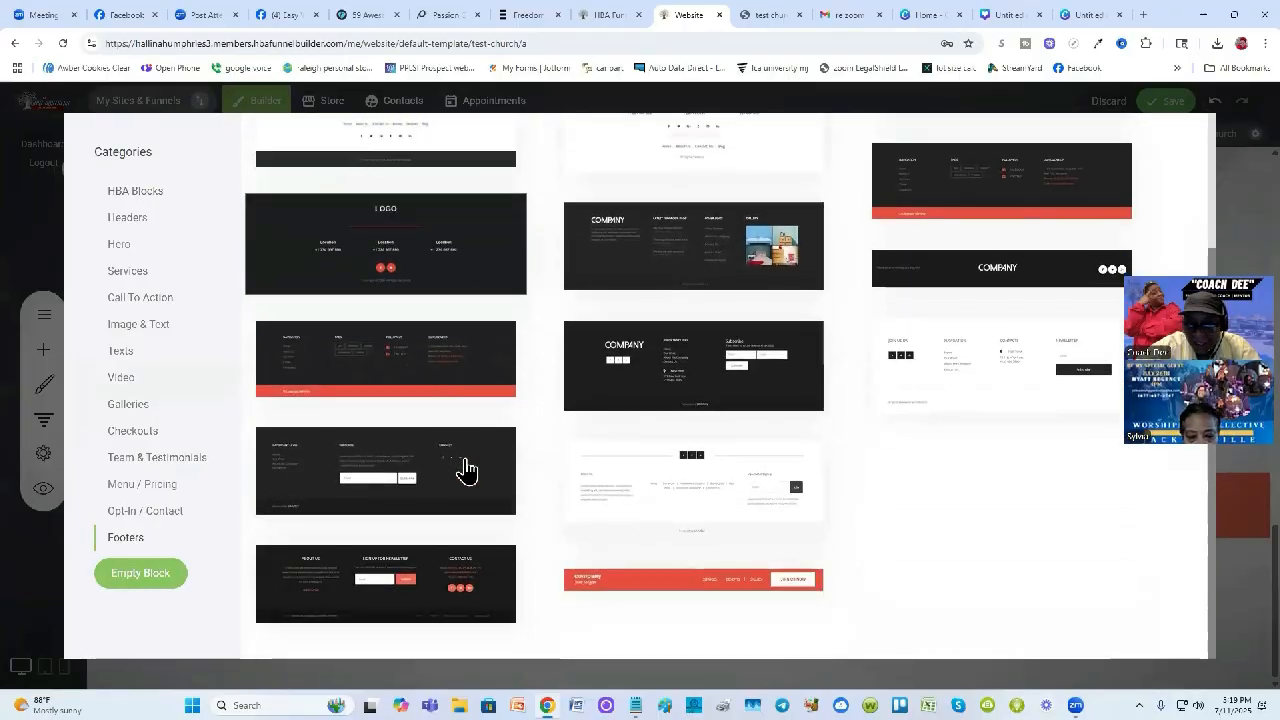
left_click(1245, 187)
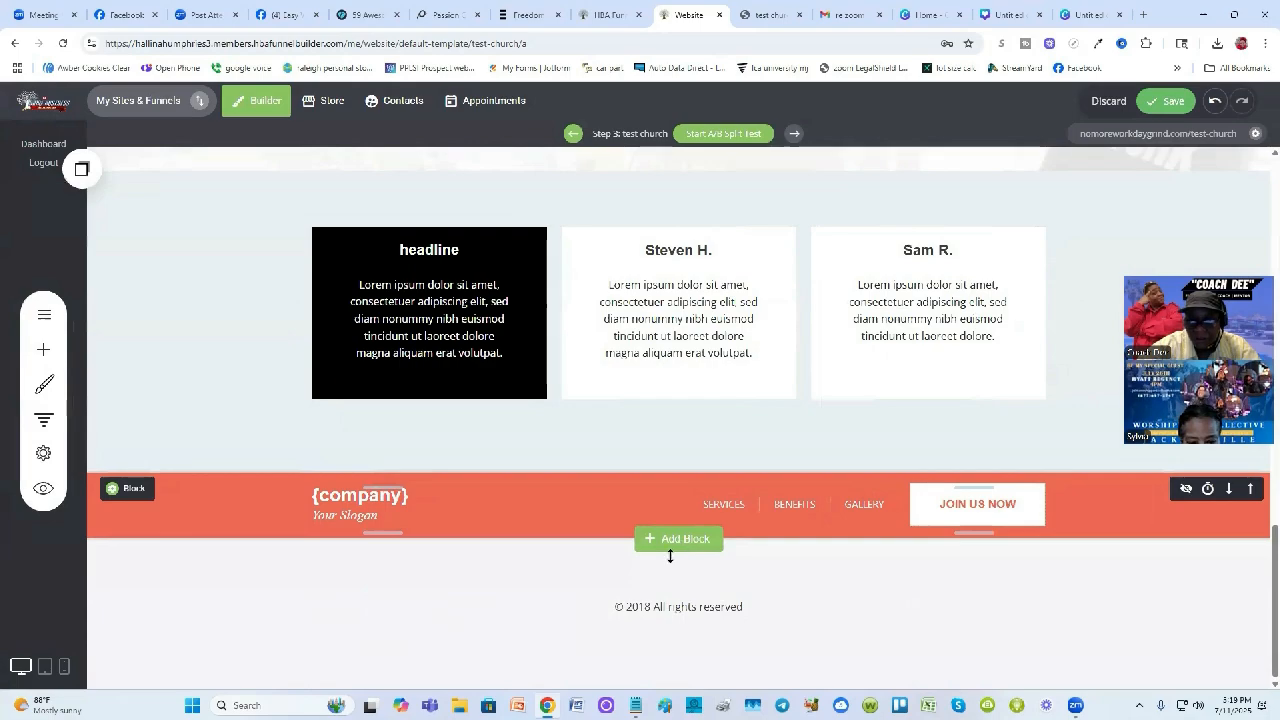
Replace the copyright line at the end of the page with the church's street address
double_click(667, 608)
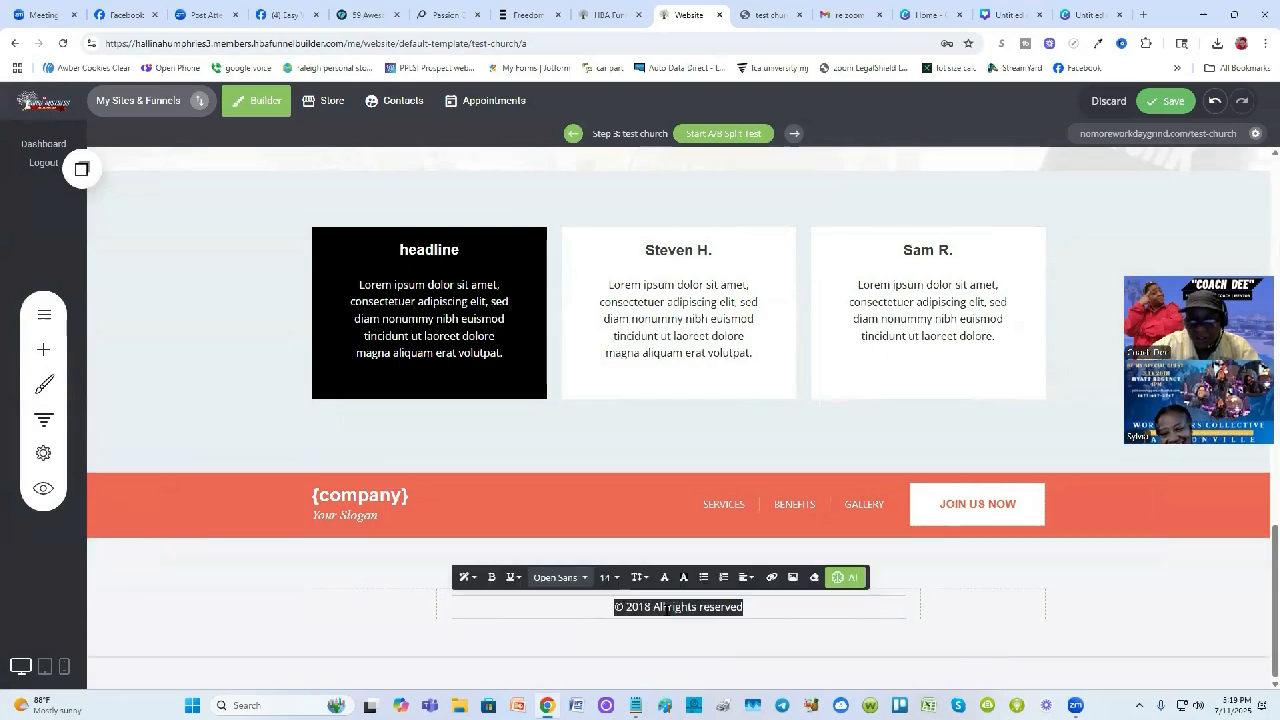
type("212")
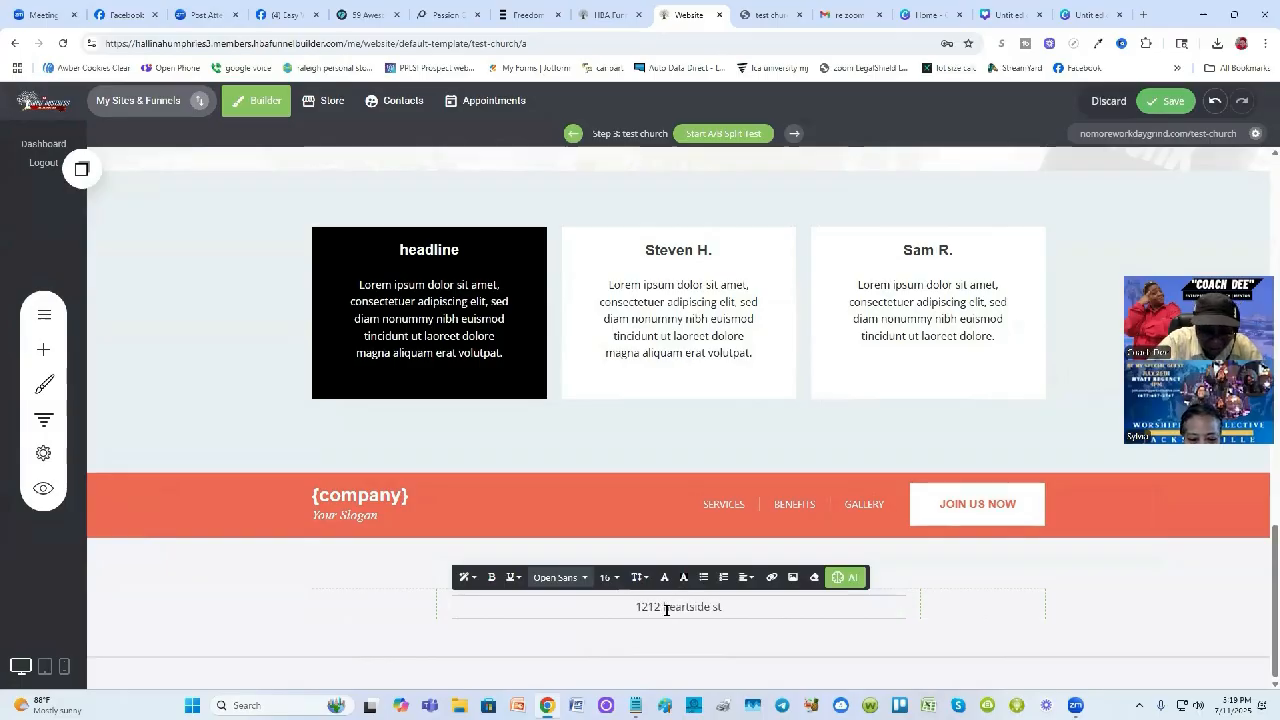
type(" heartside st. durham")
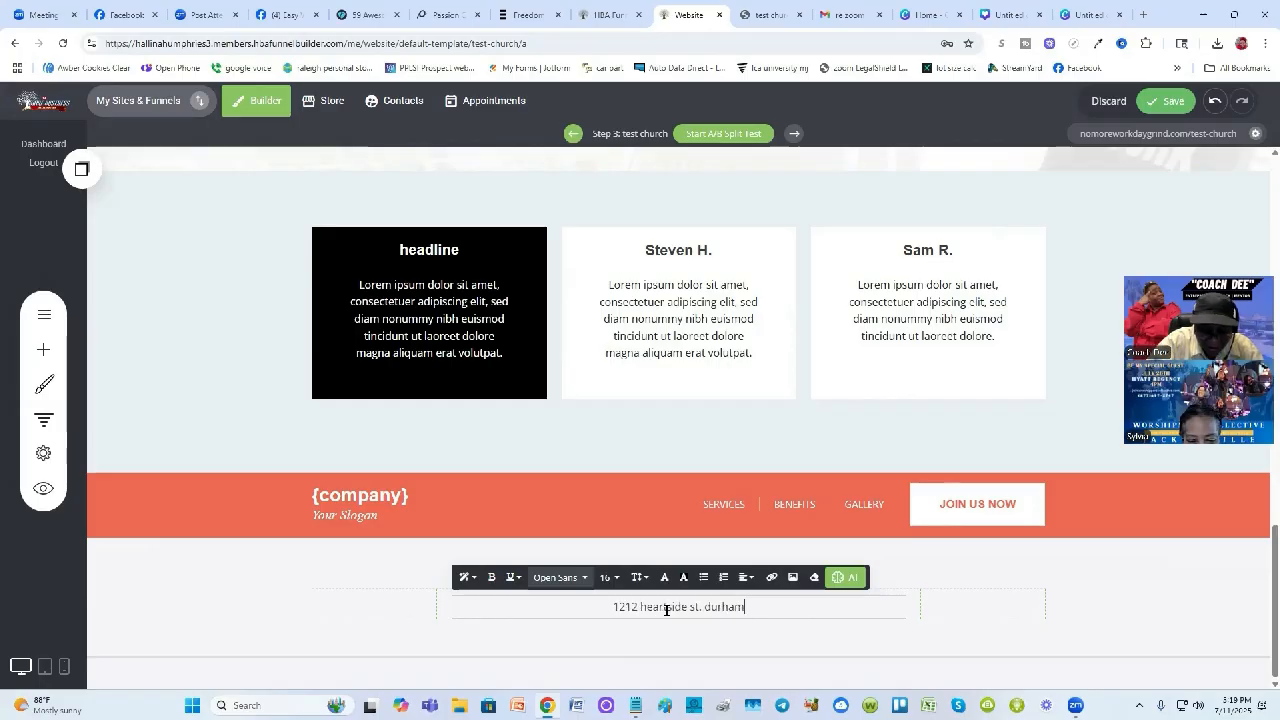
type(", nc 27701")
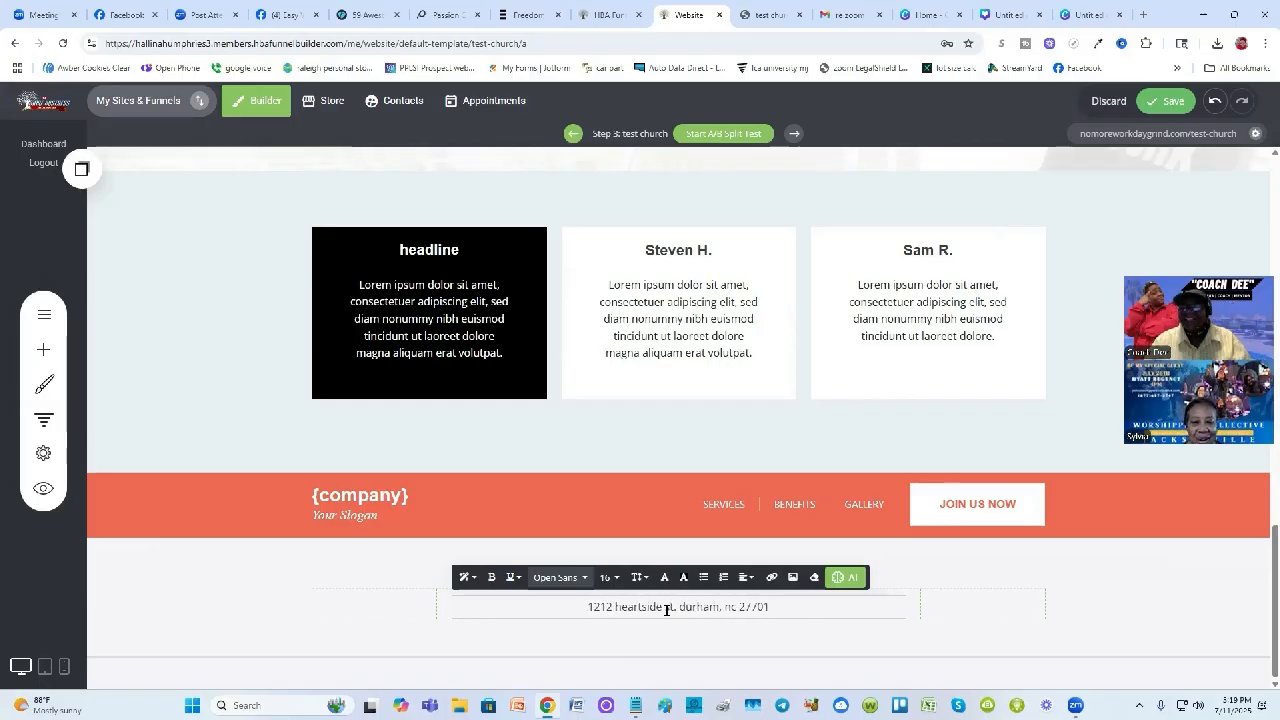
left_click(1090, 580)
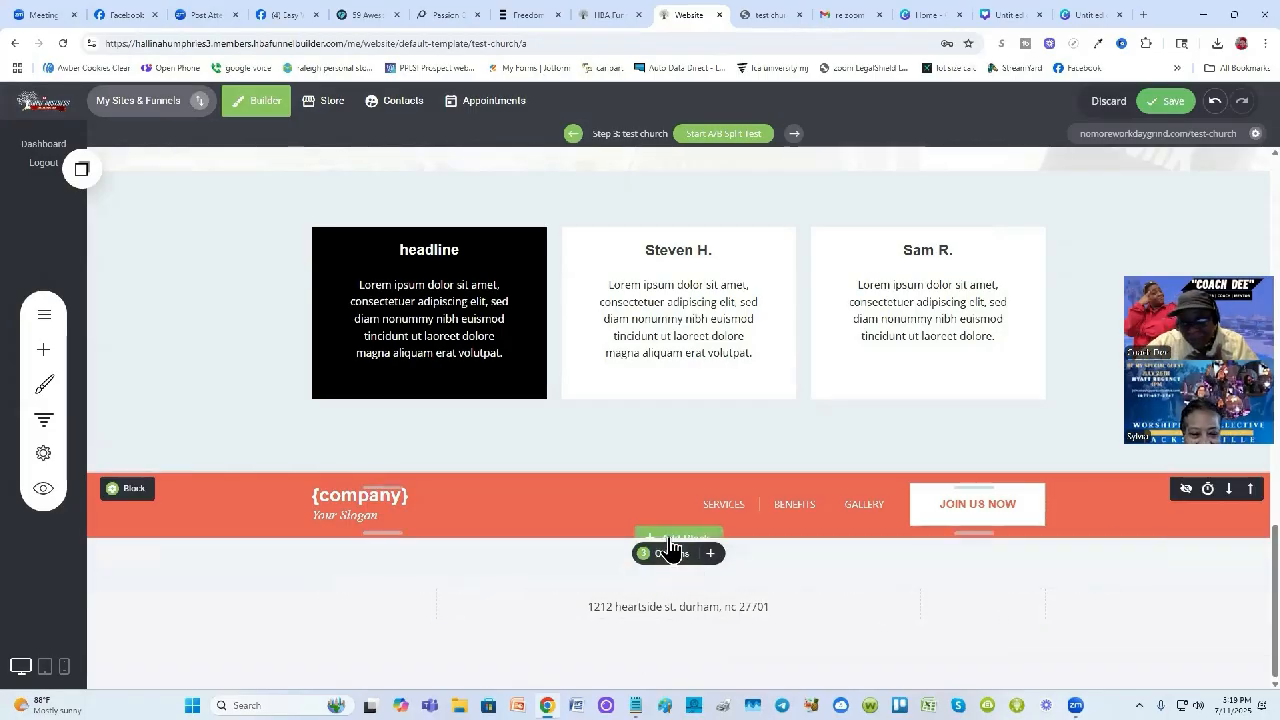
Add the white BRAND footer block with three Location columns and social icons between the red footer and the address line
scroll(674, 503, "up", 1)
scroll(674, 503, "down", 1)
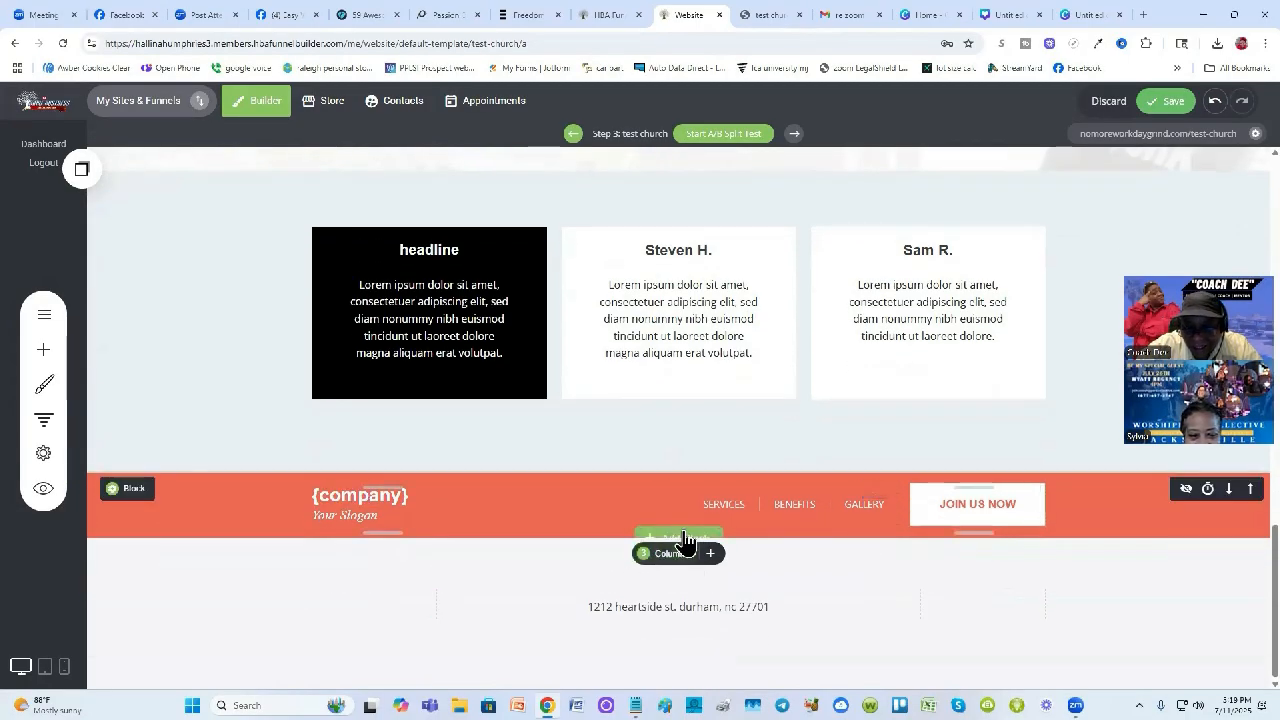
left_click(678, 530)
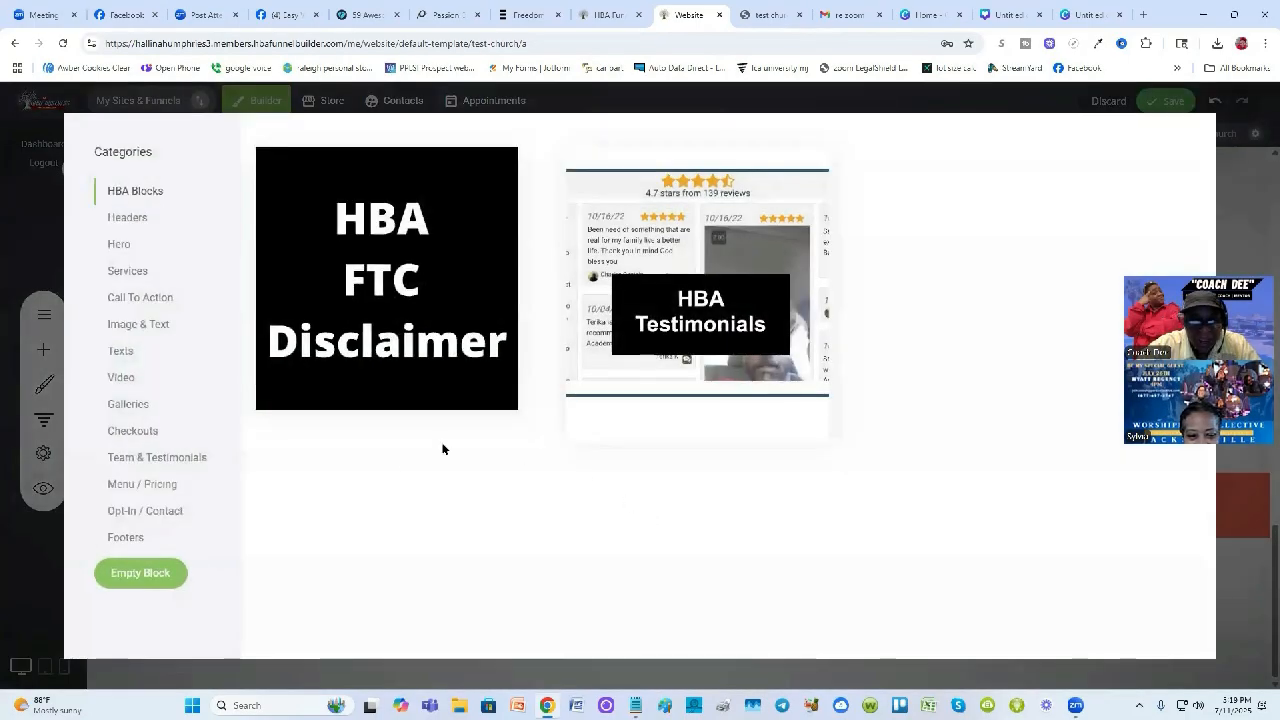
left_click(137, 540)
scroll(634, 457, "down", 3)
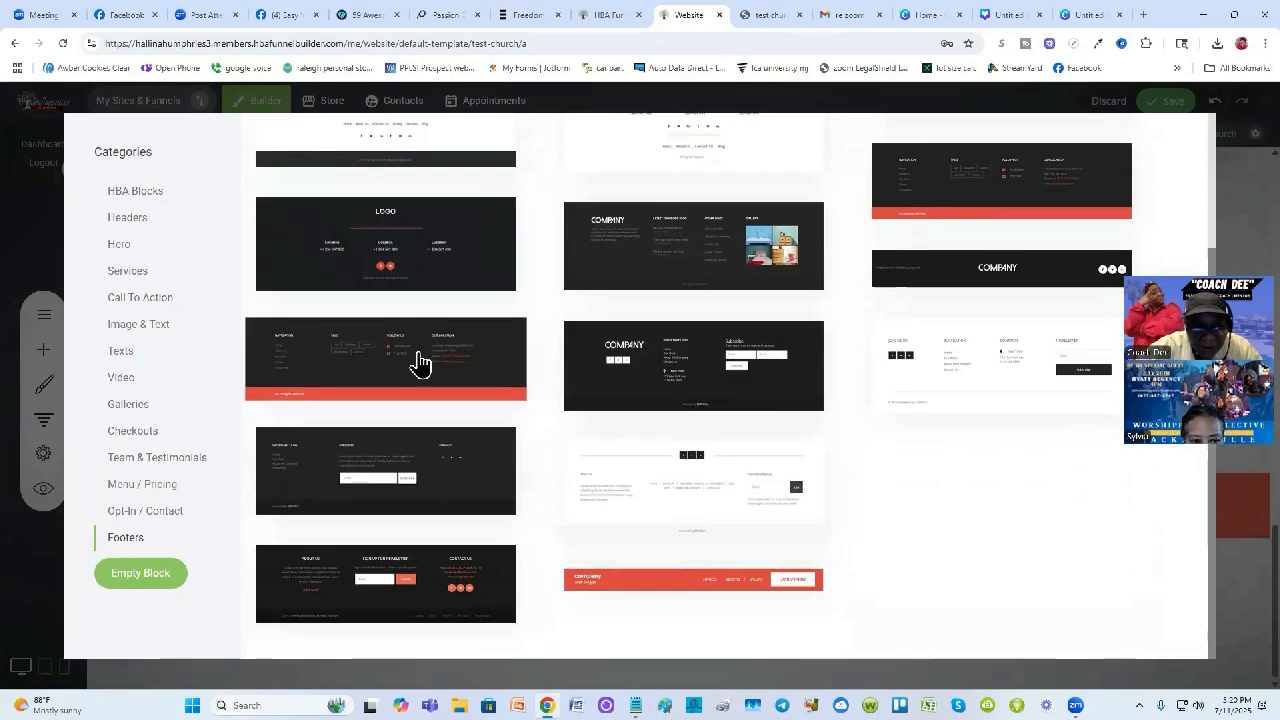
scroll(666, 420, "up", 4)
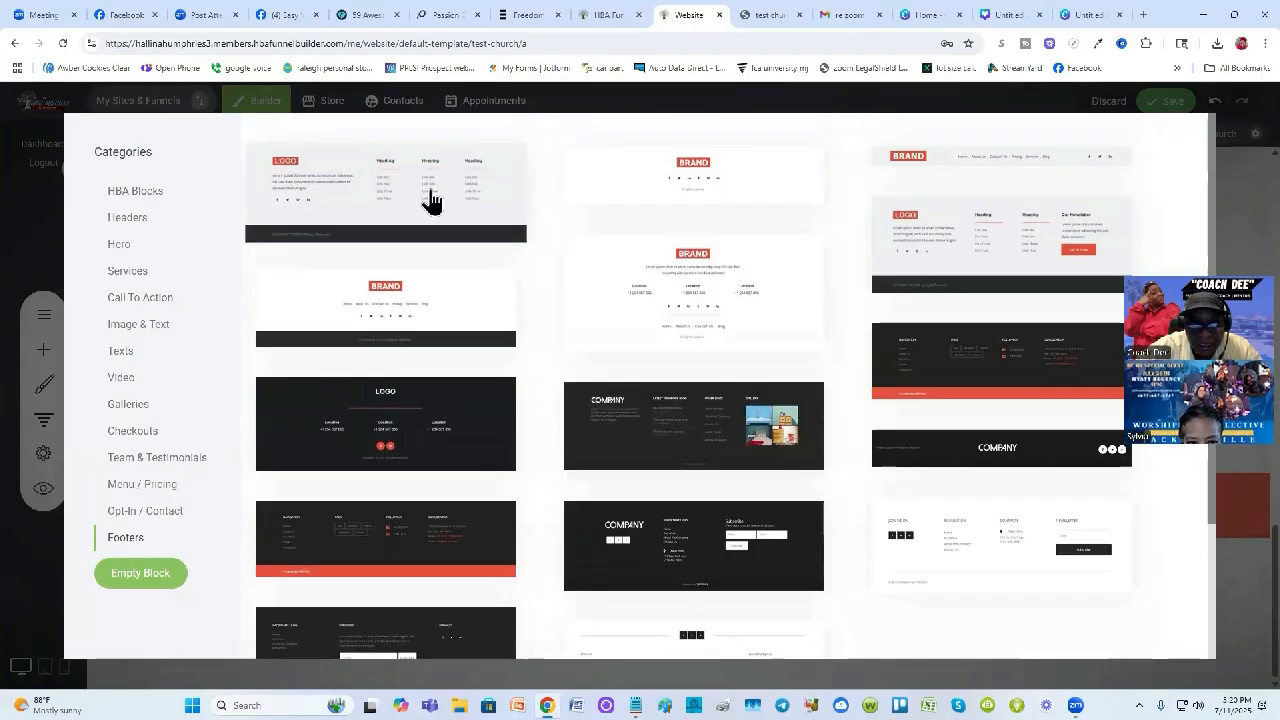
left_click(650, 293)
scroll(528, 435, "down", 4)
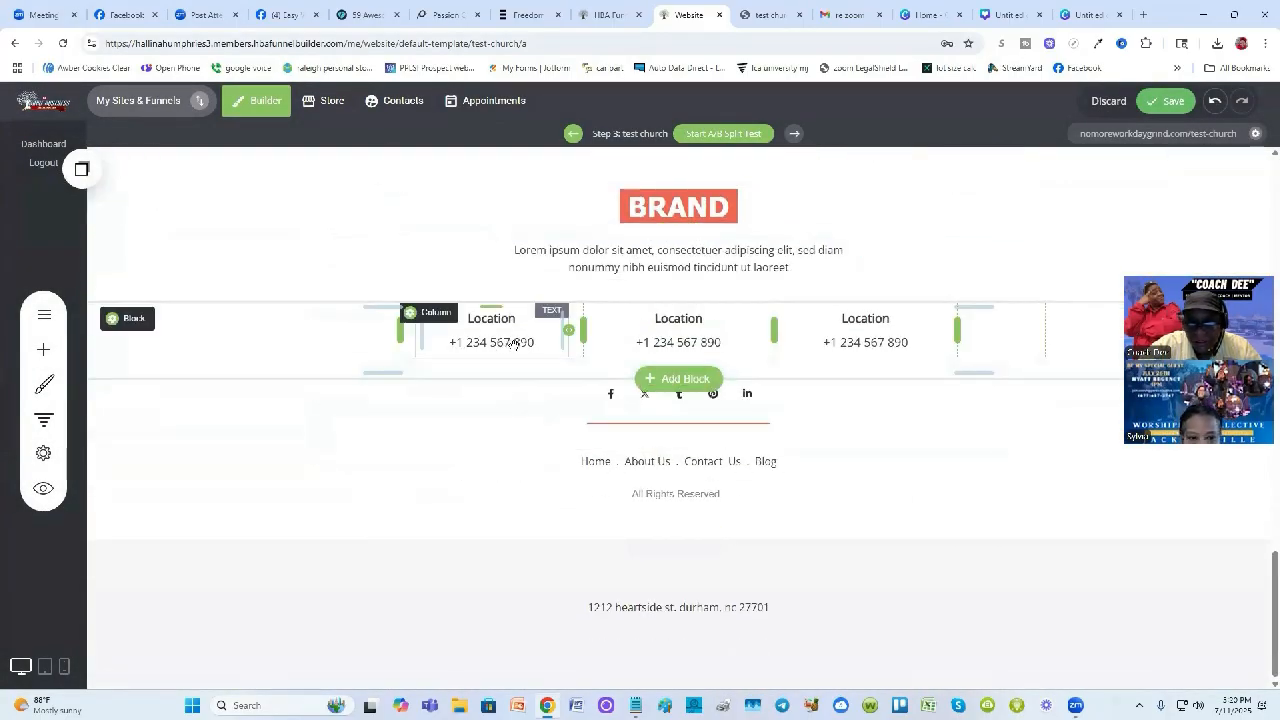
Try retitling the middle column's Location heading as "address" with a blank line beneath it, and undo the change
double_click(686, 325)
left_click(954, 467)
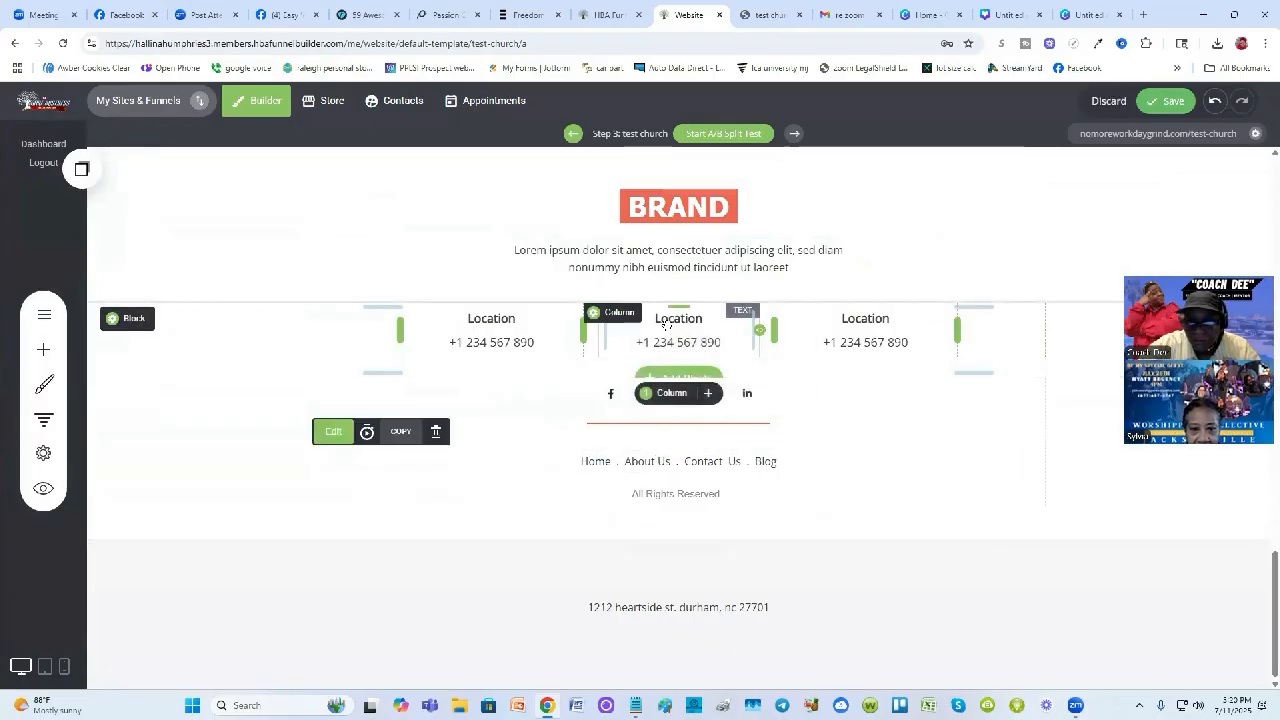
left_click(669, 327)
double_click(711, 342)
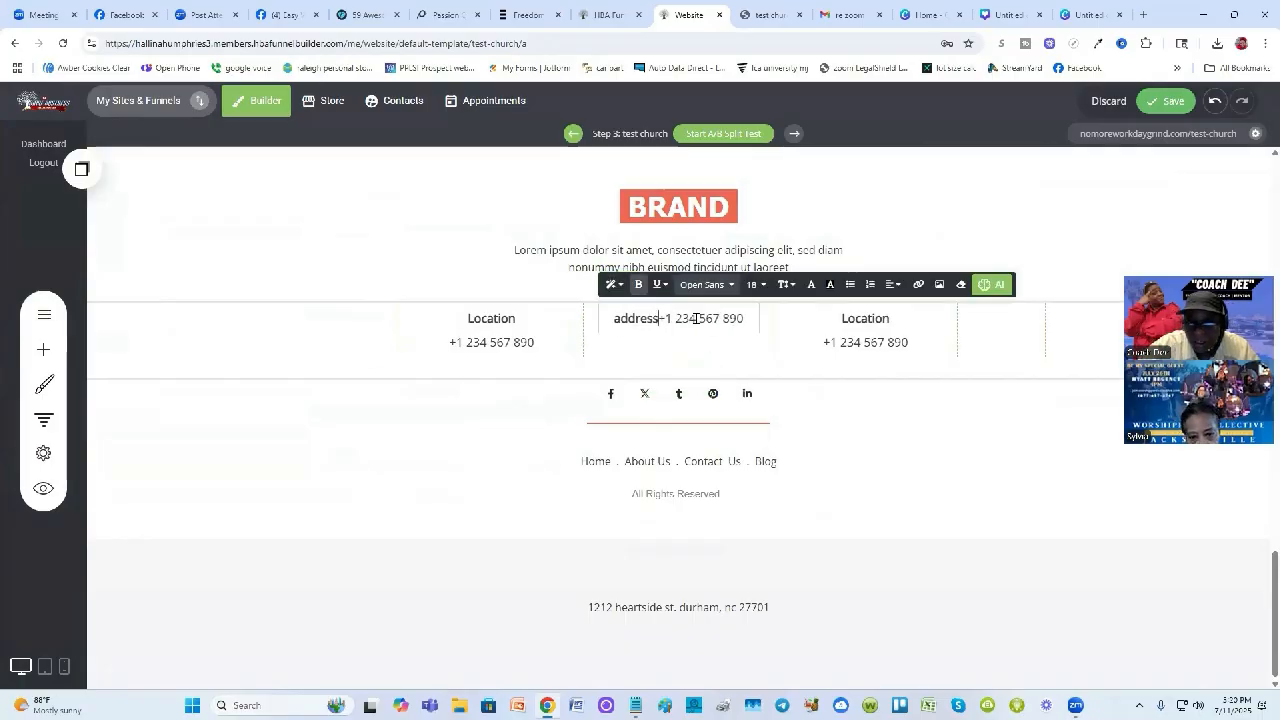
key("Return")
key("Return")
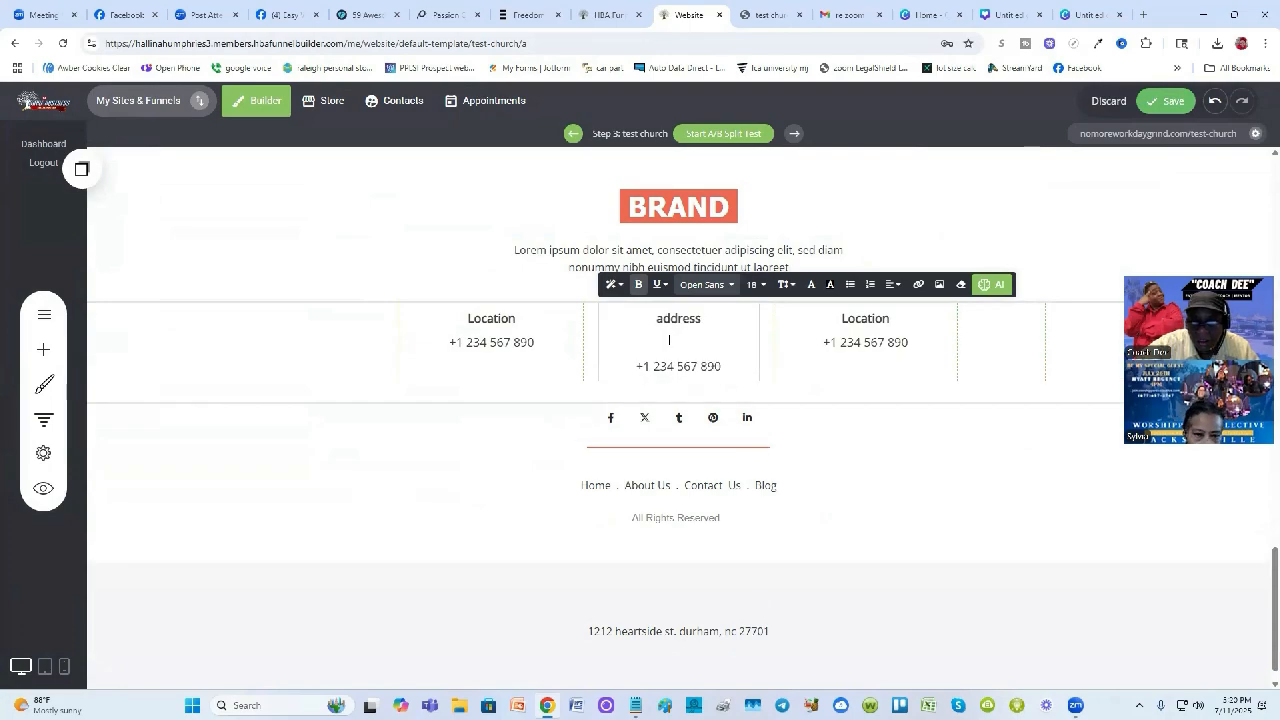
left_click(906, 426)
left_click(688, 350)
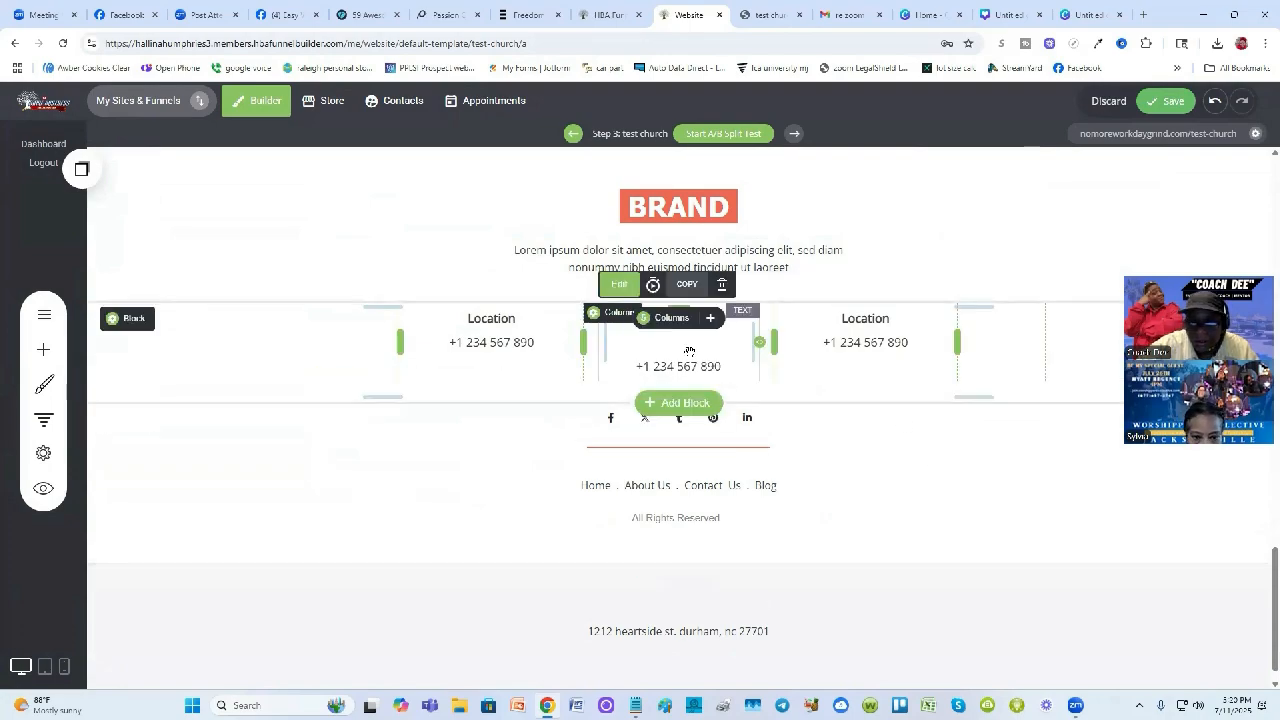
left_click(1215, 101)
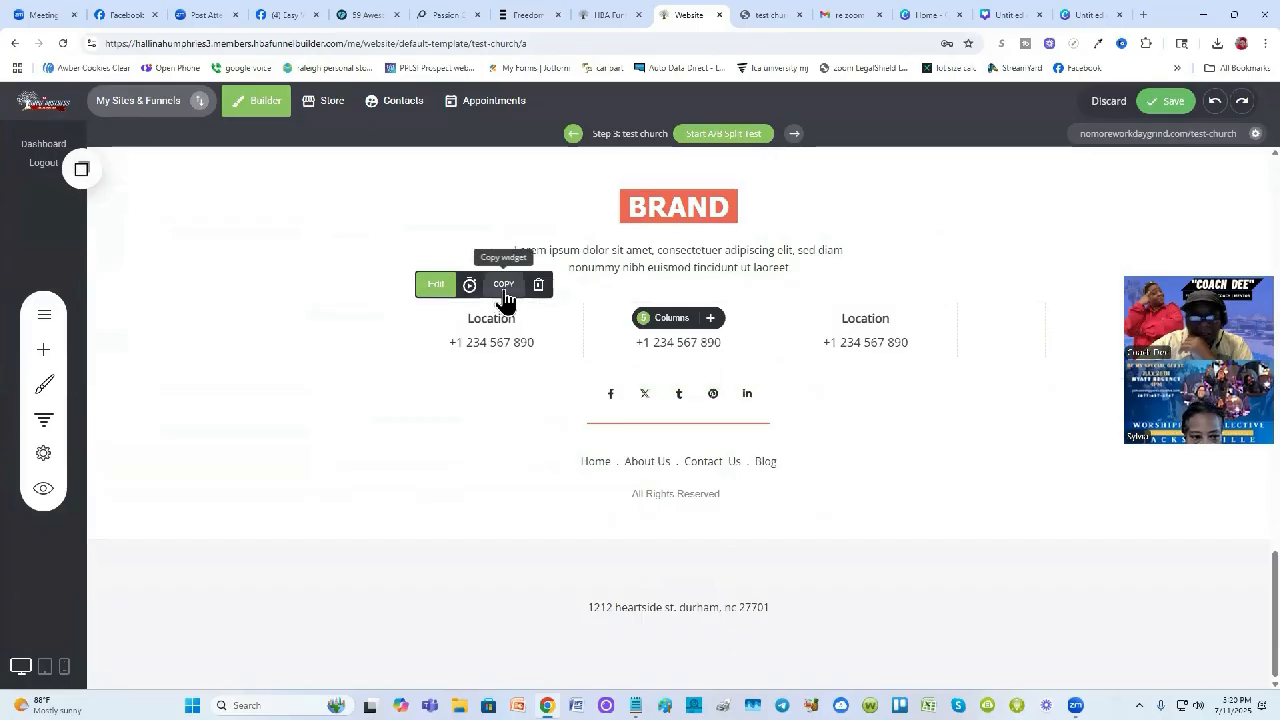
Duplicate the first column's Location text widget beneath the original and delete the Location heading from the copy
left_click(95, 190)
left_click_drag(140, 300, 437, 411)
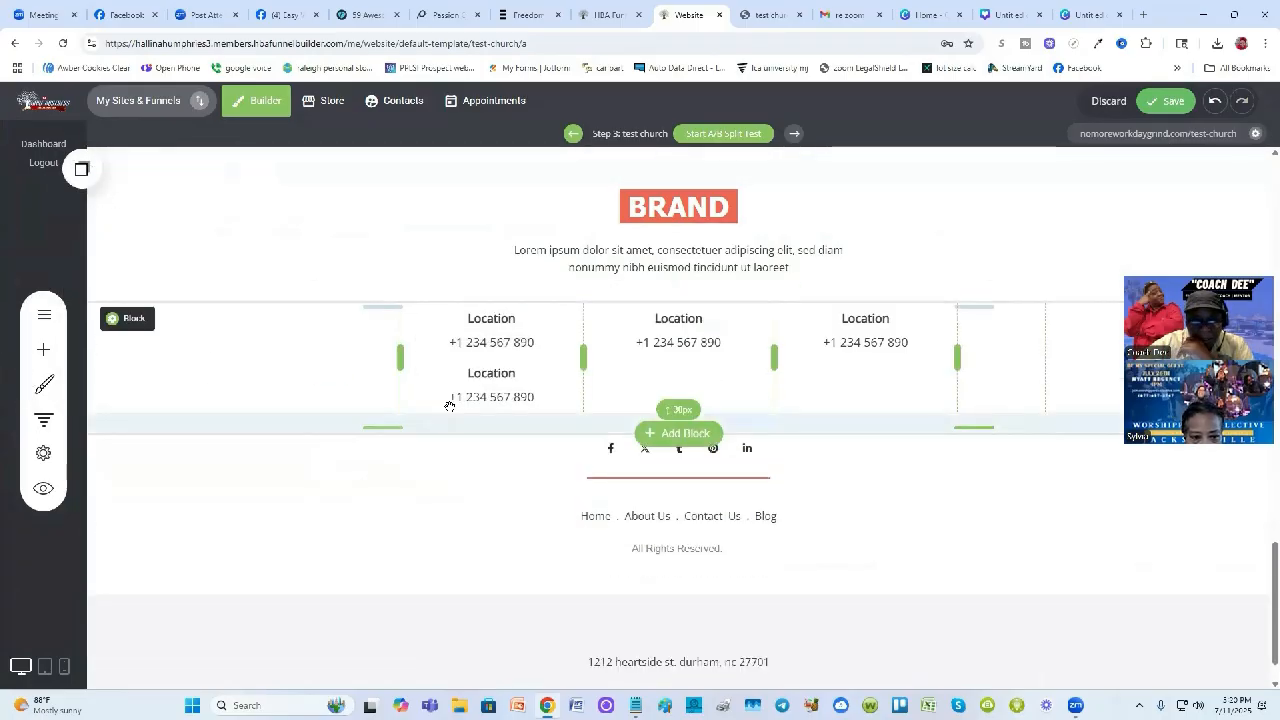
double_click(495, 376)
double_click(496, 377)
key("BackSpace")
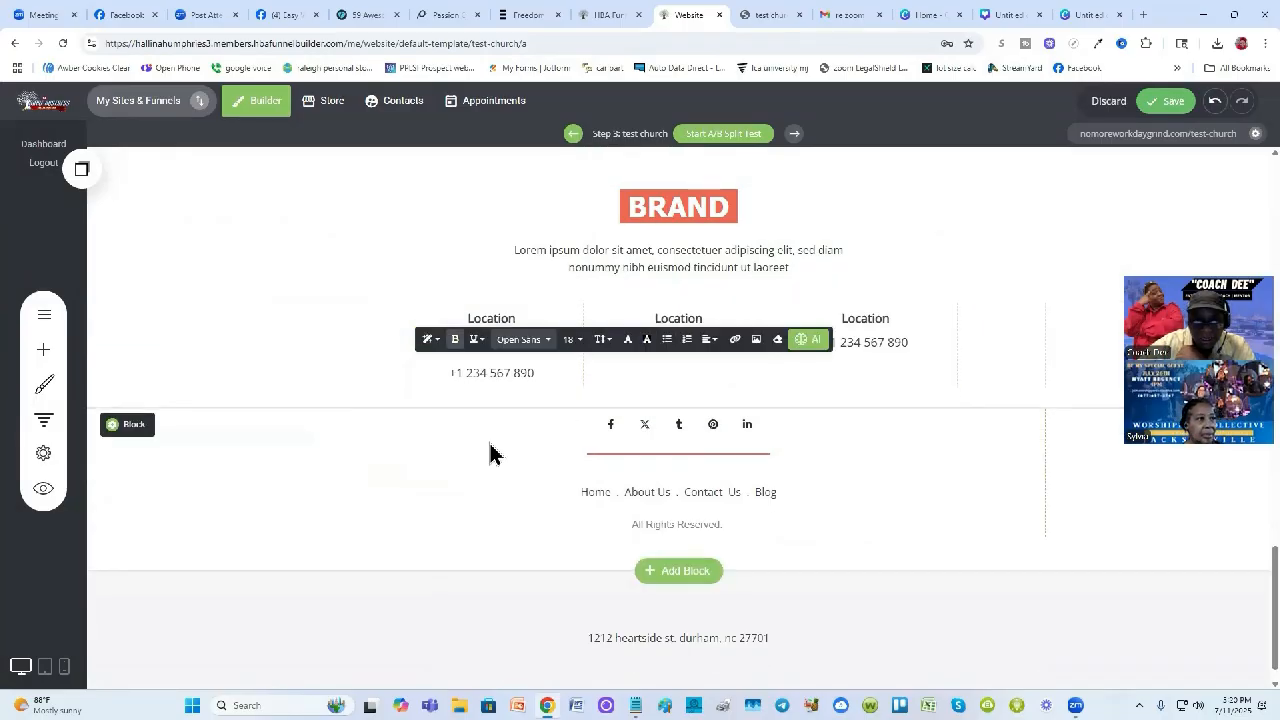
Delete the phone number line from the first column's upper text widget and retitle its Location heading as "phone"
left_click(495, 348)
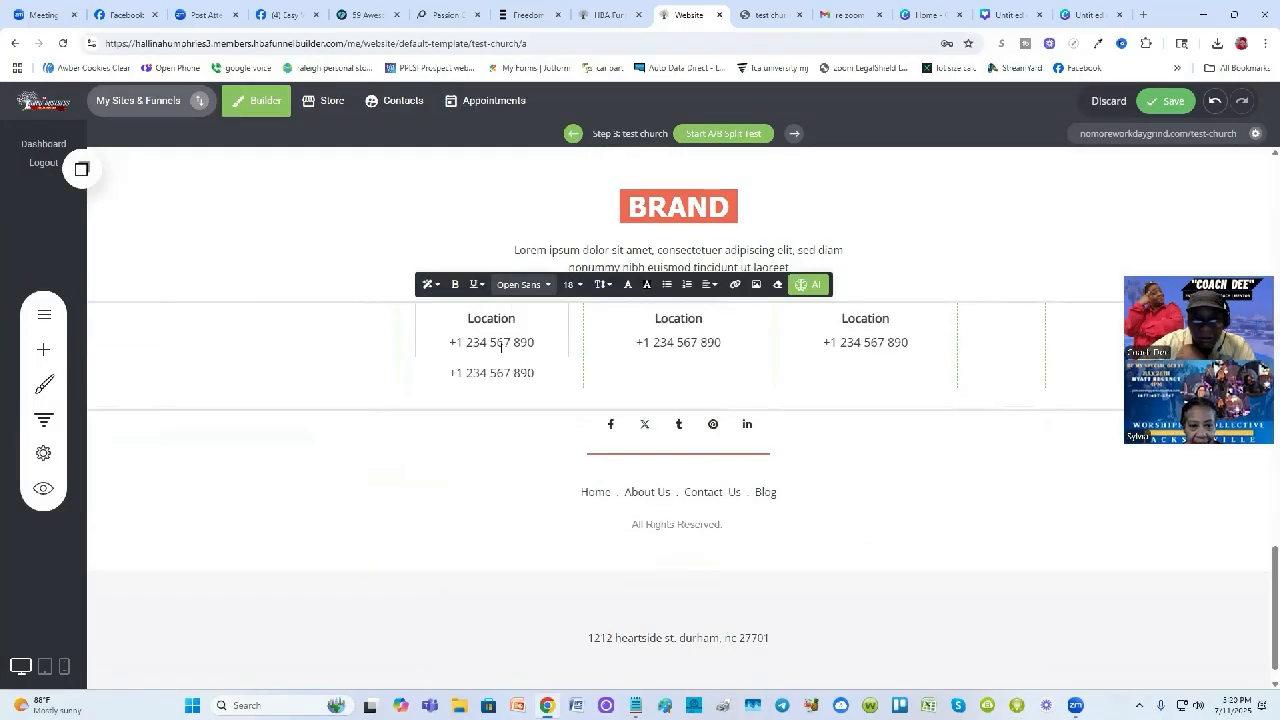
triple_click(495, 342)
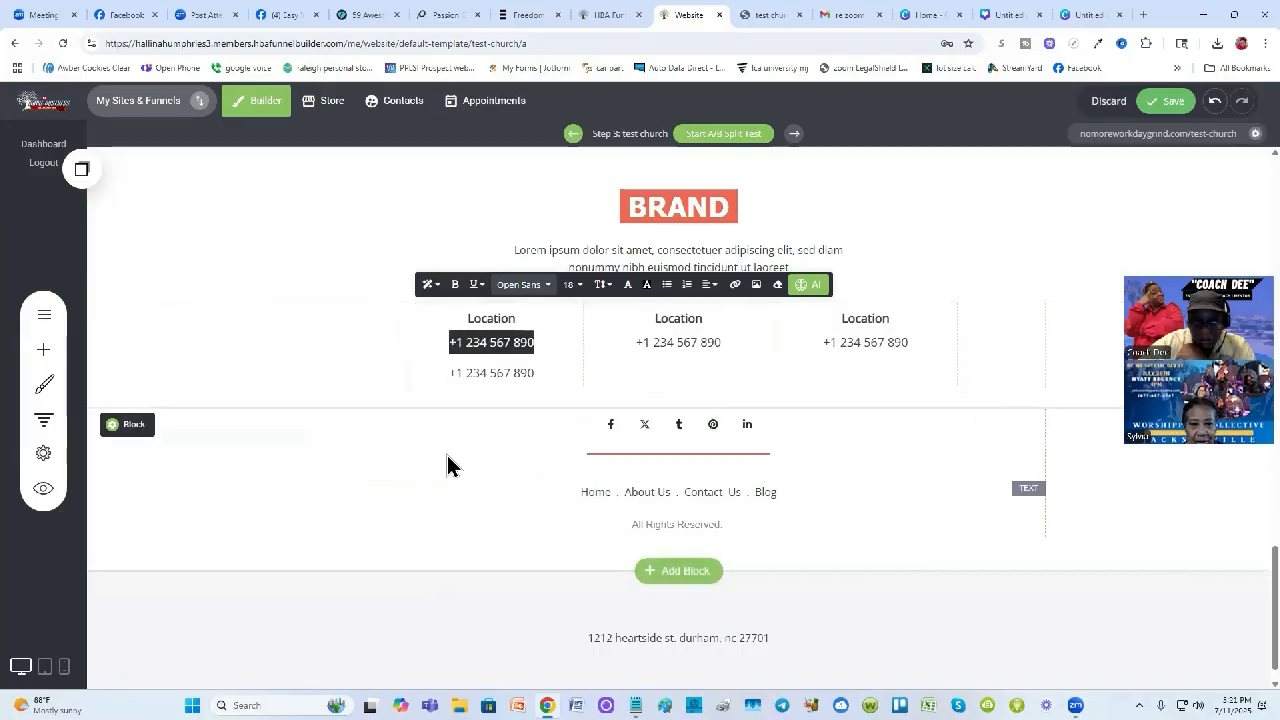
key("BackSpace")
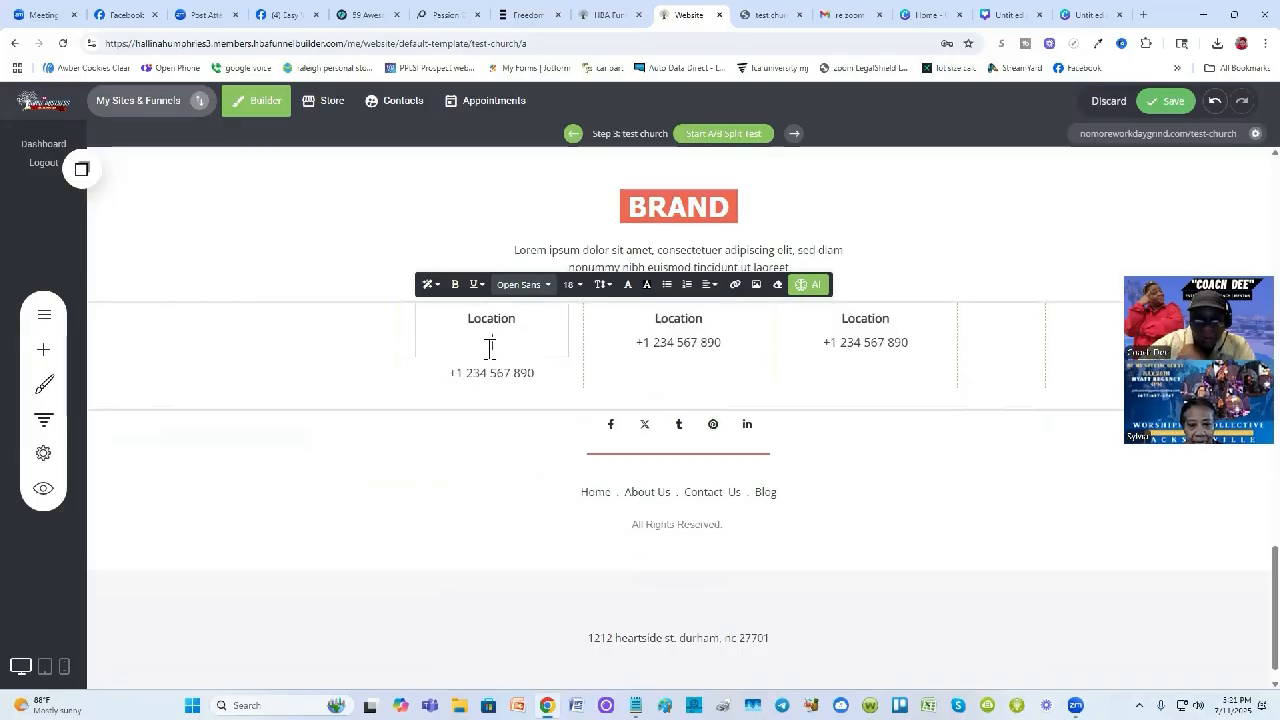
key("BackSpace")
left_click(466, 423)
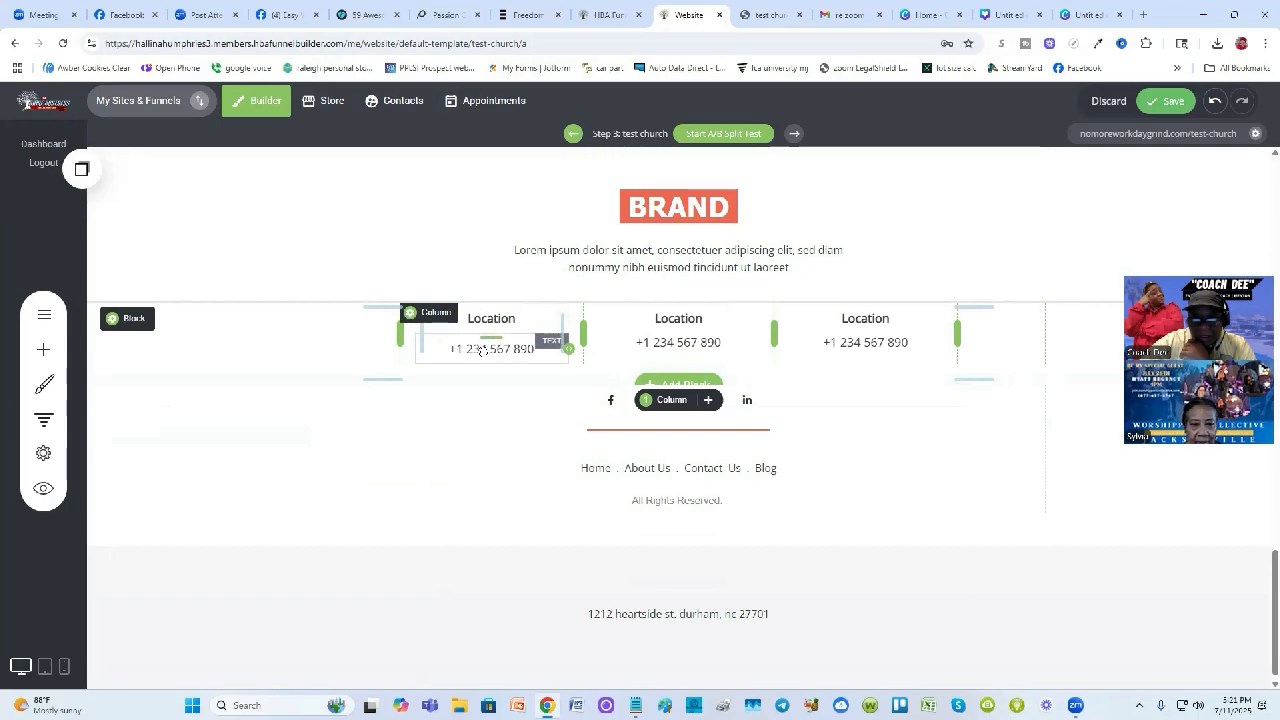
double_click(496, 322)
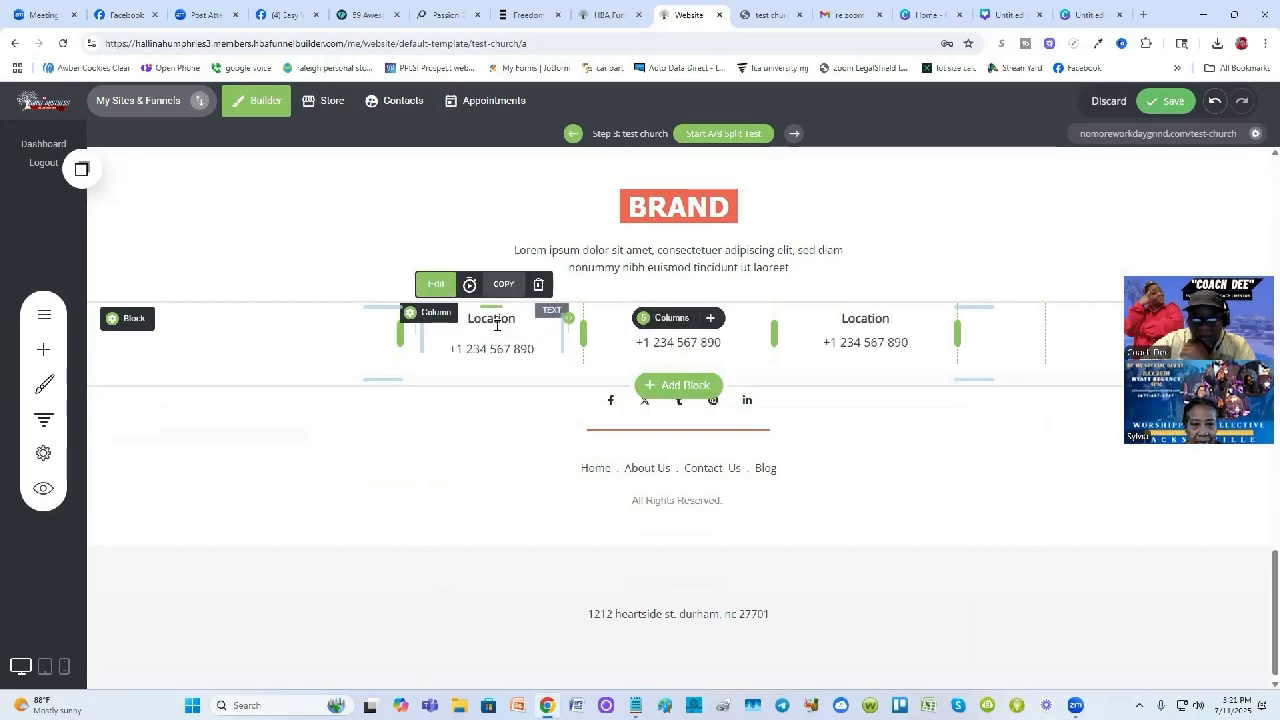
type("Phone")
Copy the middle column's Location text widget and place the duplicate beneath the original in that column
left_click(669, 320)
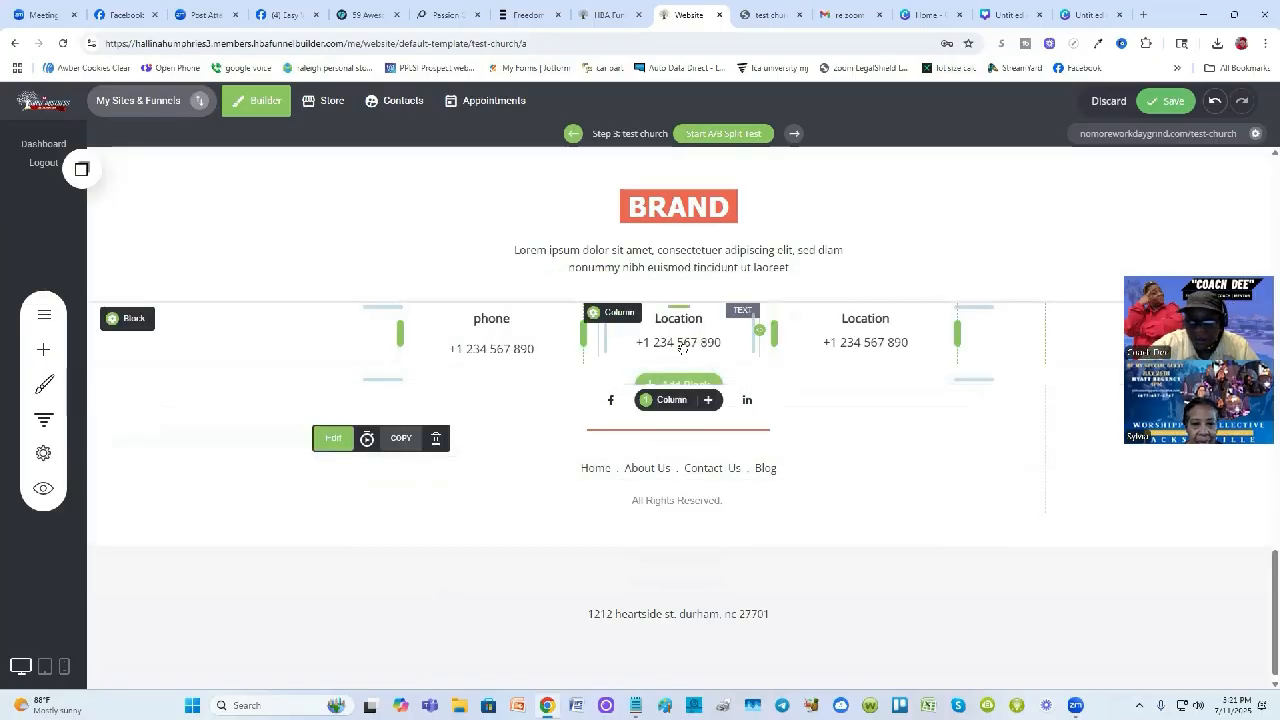
left_click(681, 338)
left_click(81, 169)
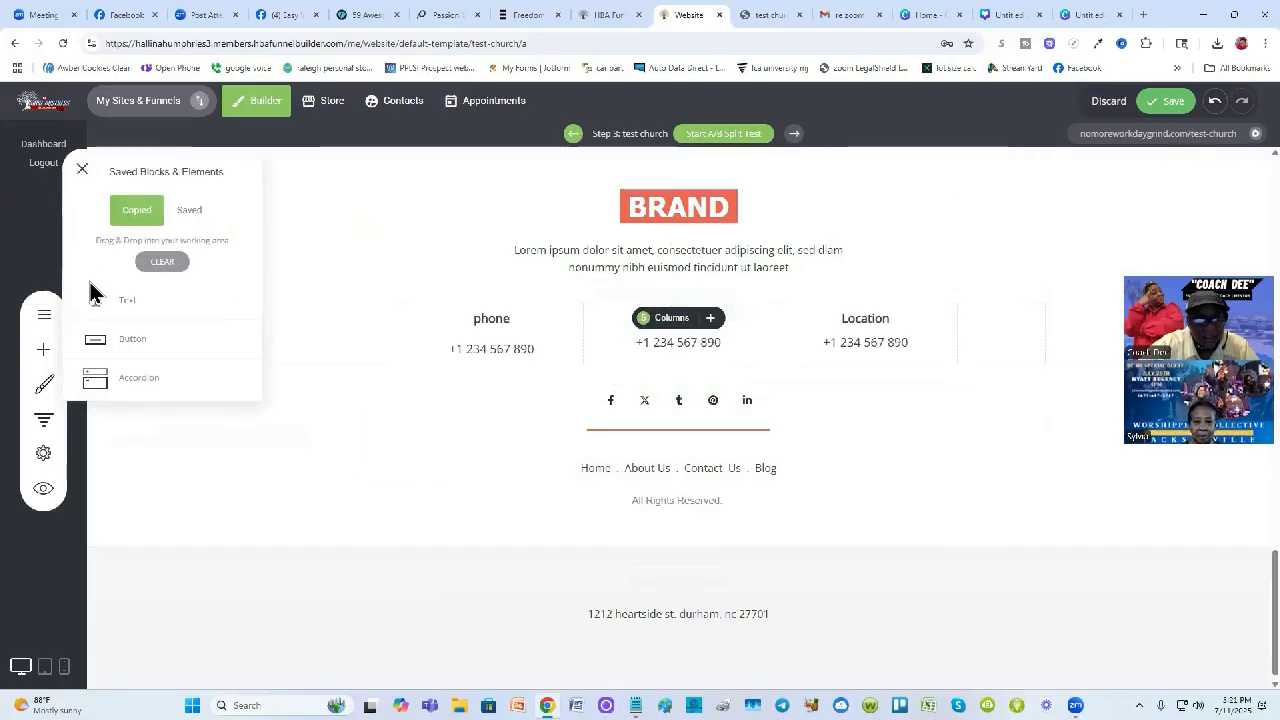
left_click_drag(95, 300, 680, 407)
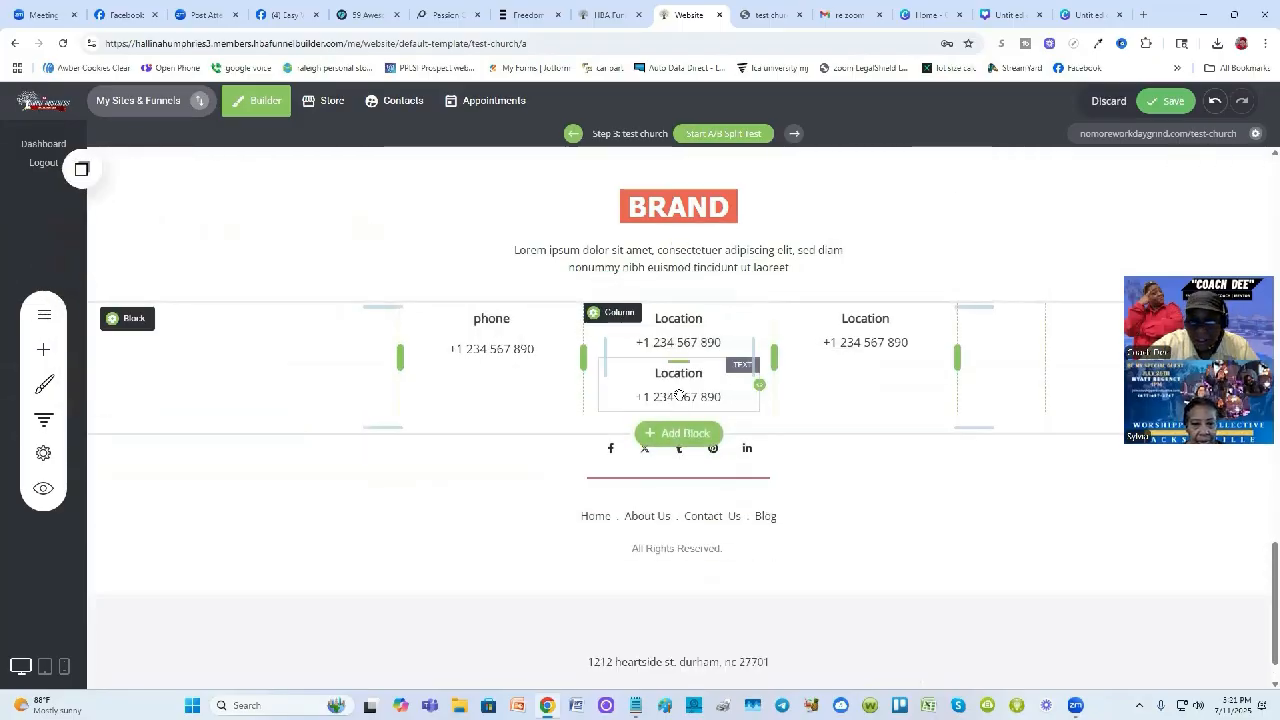
Retitle the middle column's upper Location heading as "address" and delete the phone number line below it
left_click(680, 322)
left_click(686, 343)
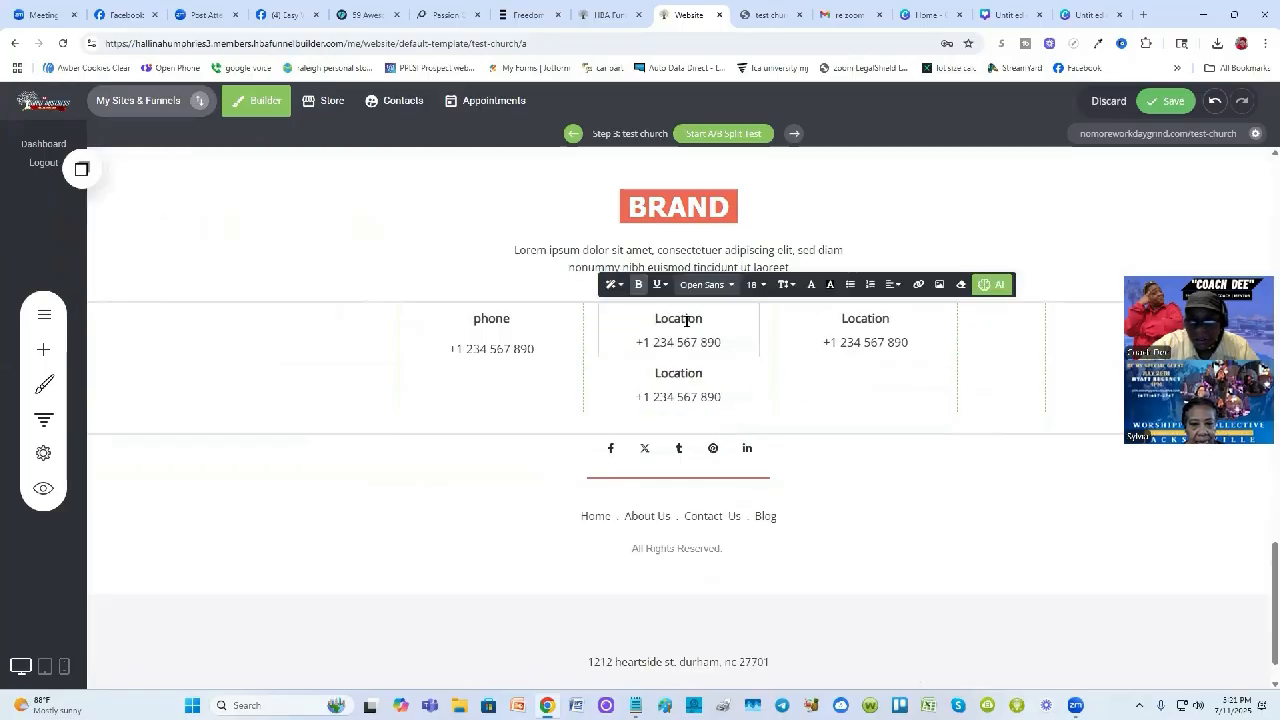
type("address")
left_click_drag(672, 343, 597, 338)
key("BackSpace")
key("BackSpace")
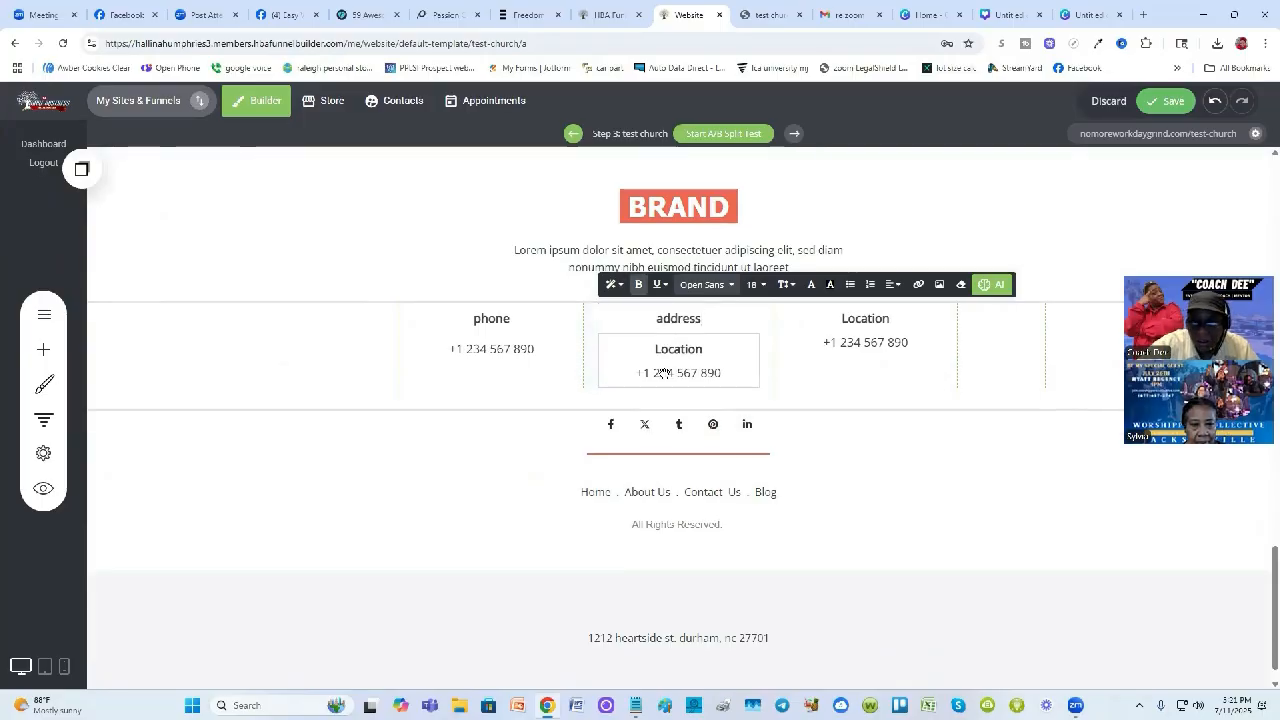
Replace the phone number in the middle column's lower widget with the street address and delete that widget's Location heading
left_click(679, 352)
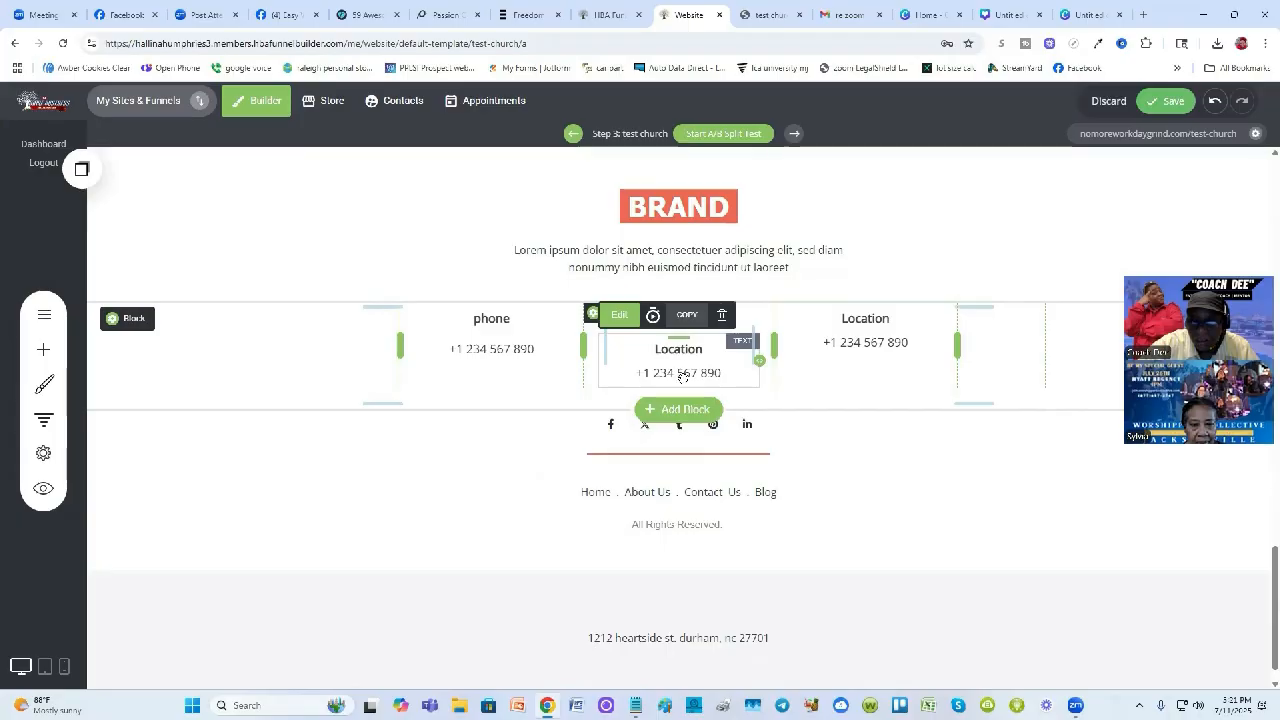
triple_click(682, 374)
type("1212 hearth")
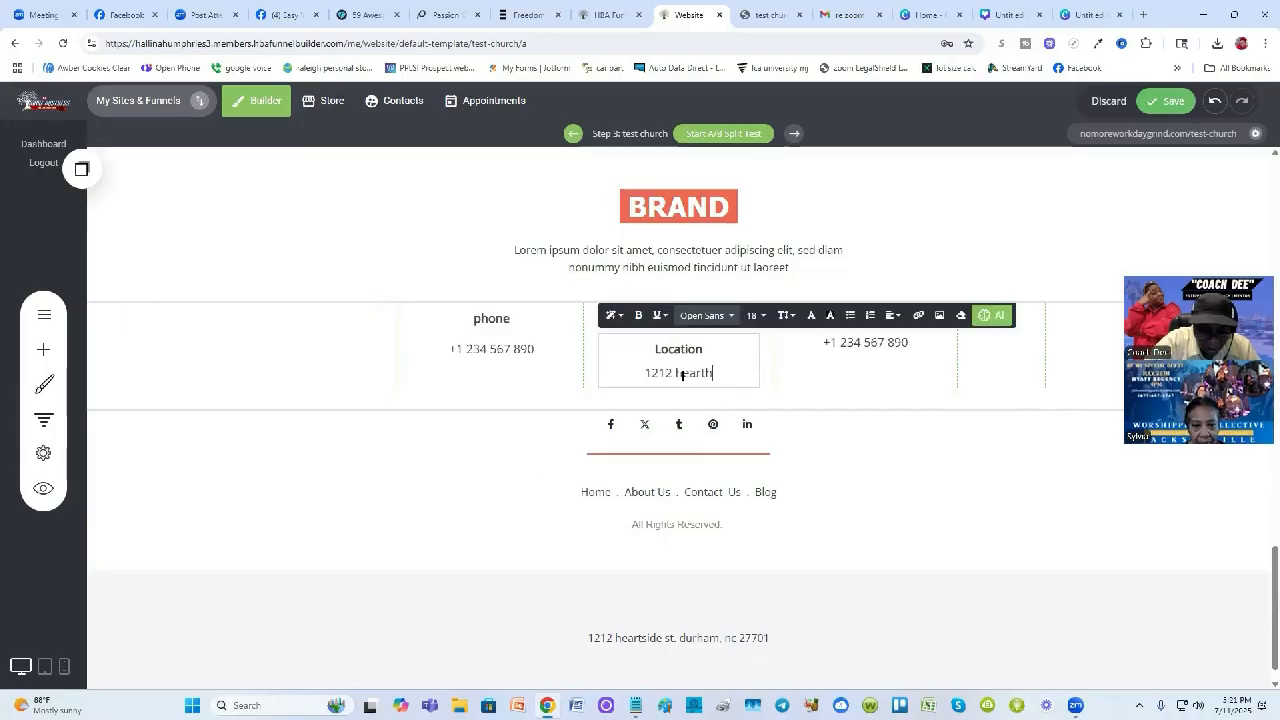
type("side st")
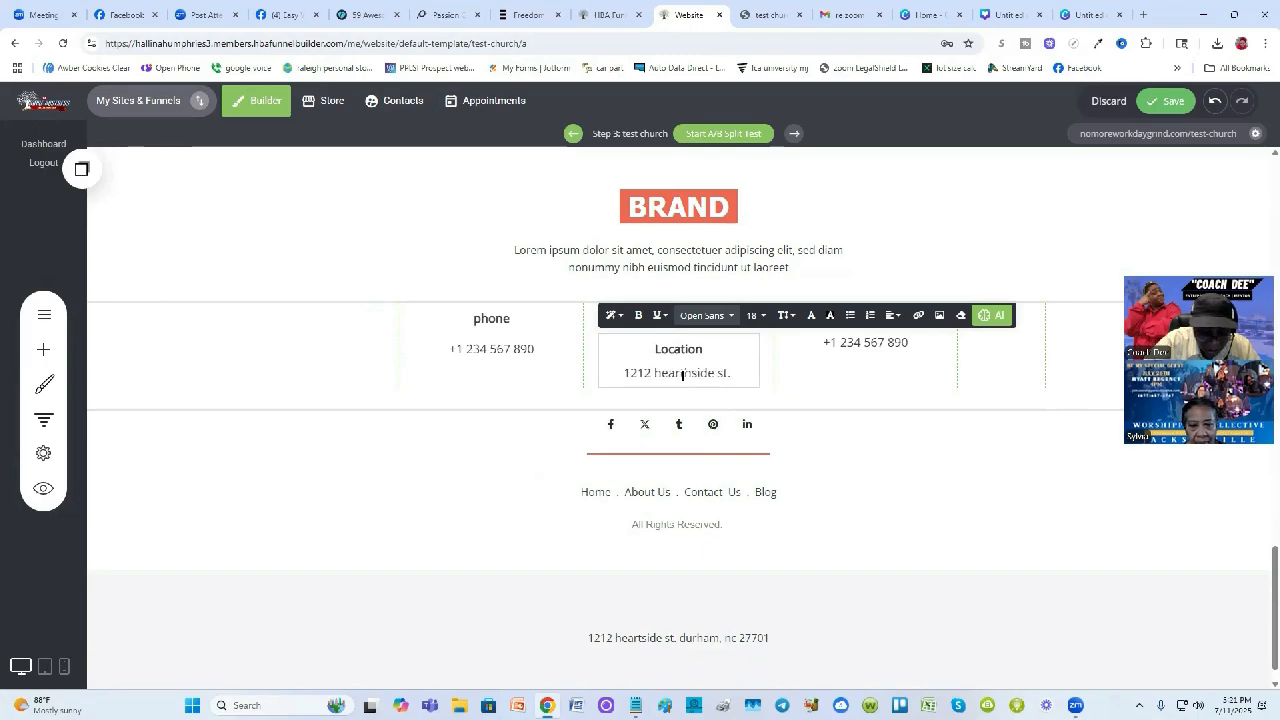
type(". durham, bc")
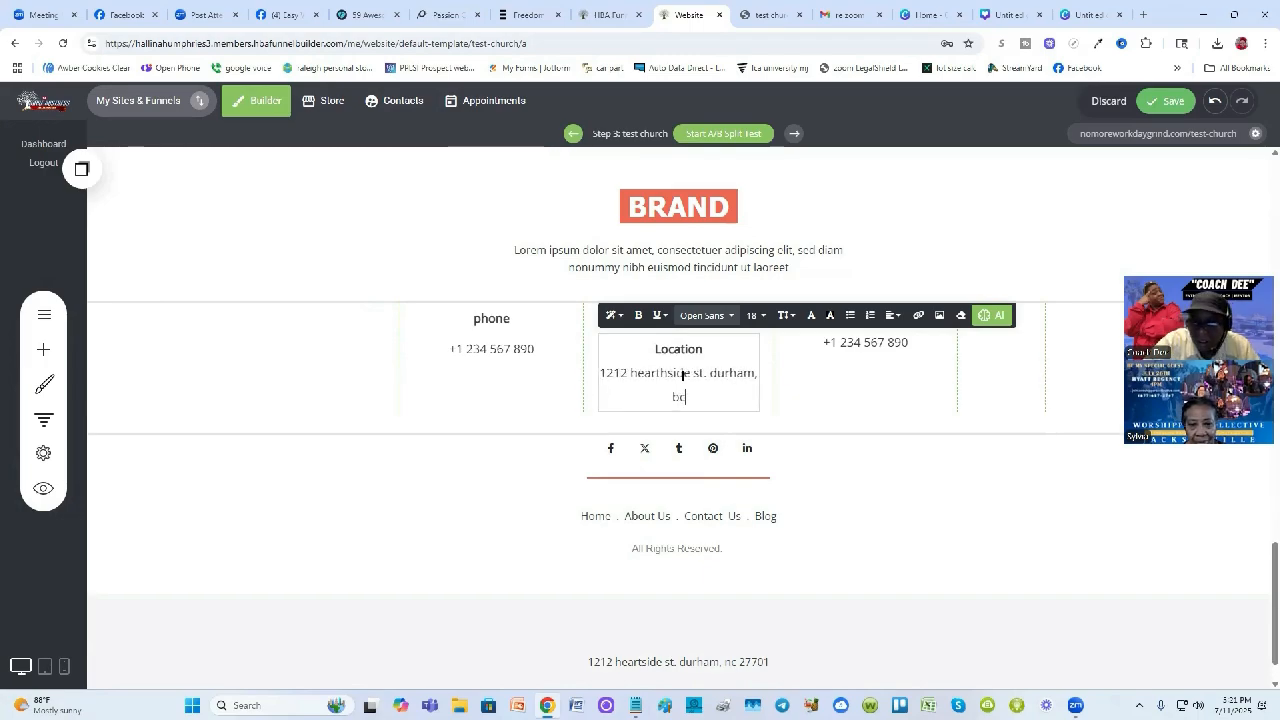
double_click(692, 348)
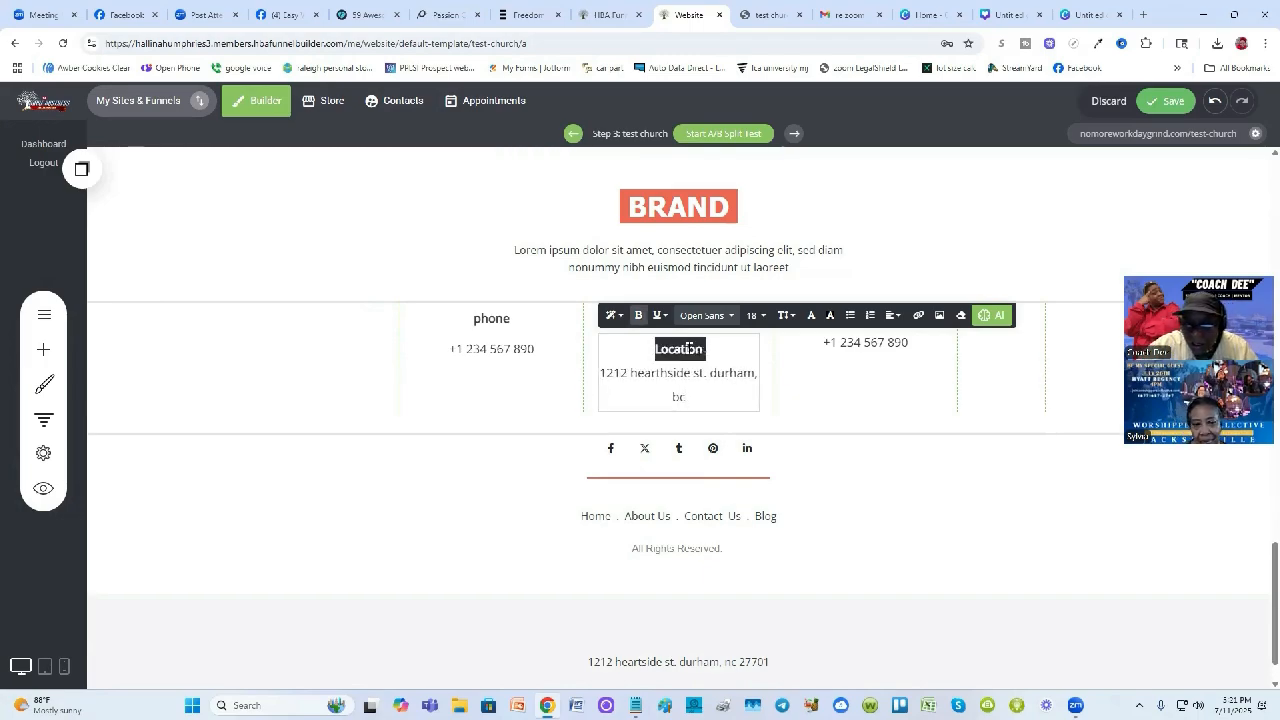
key("BackSpace")
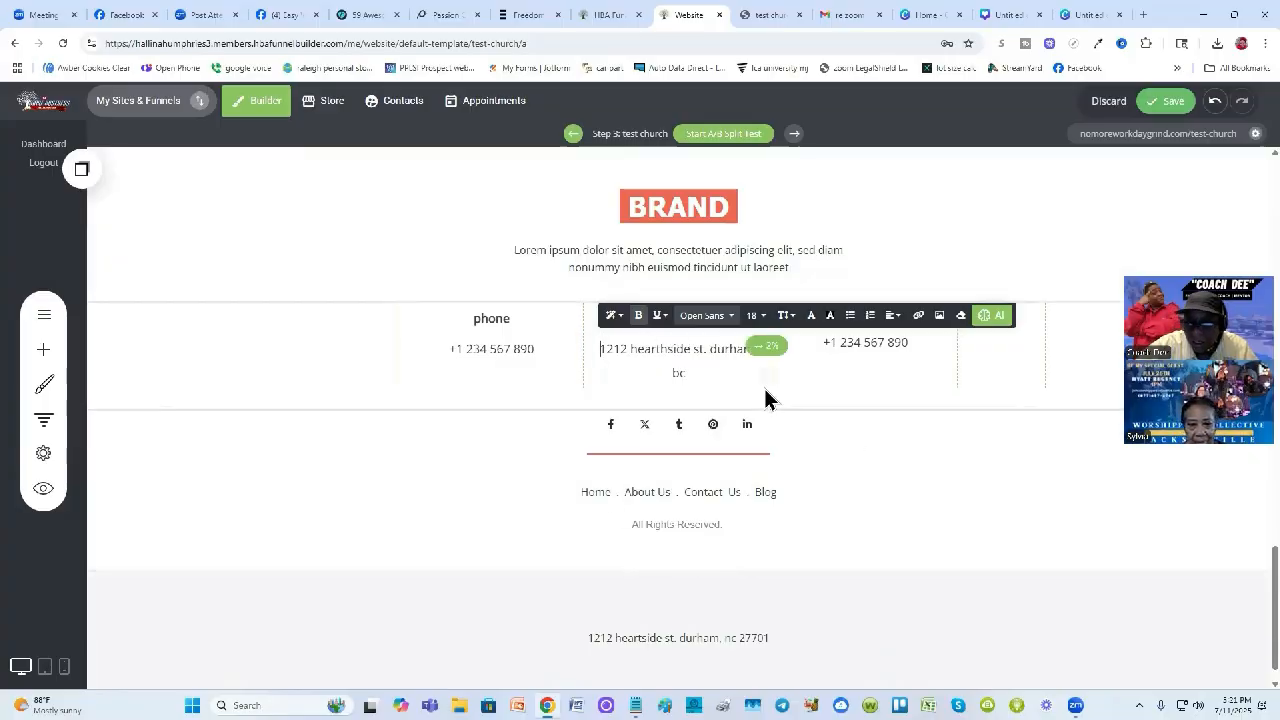
left_click(1138, 522)
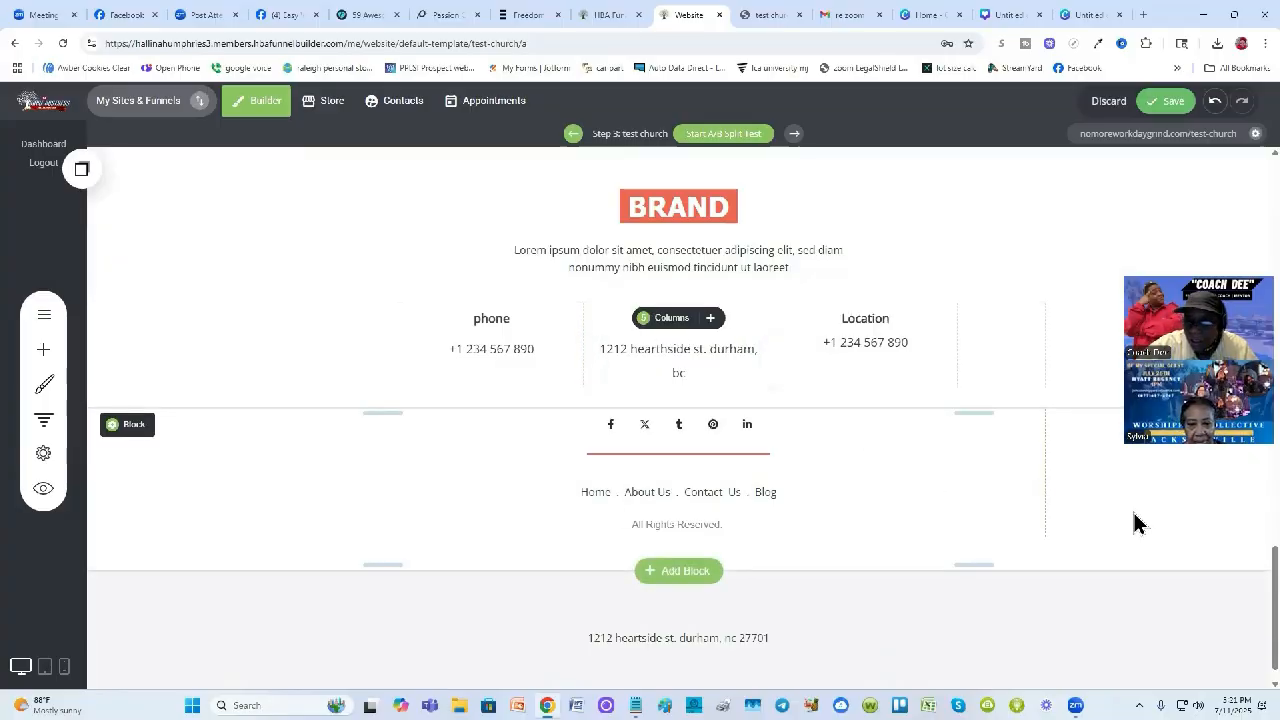
Retitle the third column's Location heading as "email"
left_click(879, 328)
double_click(877, 326)
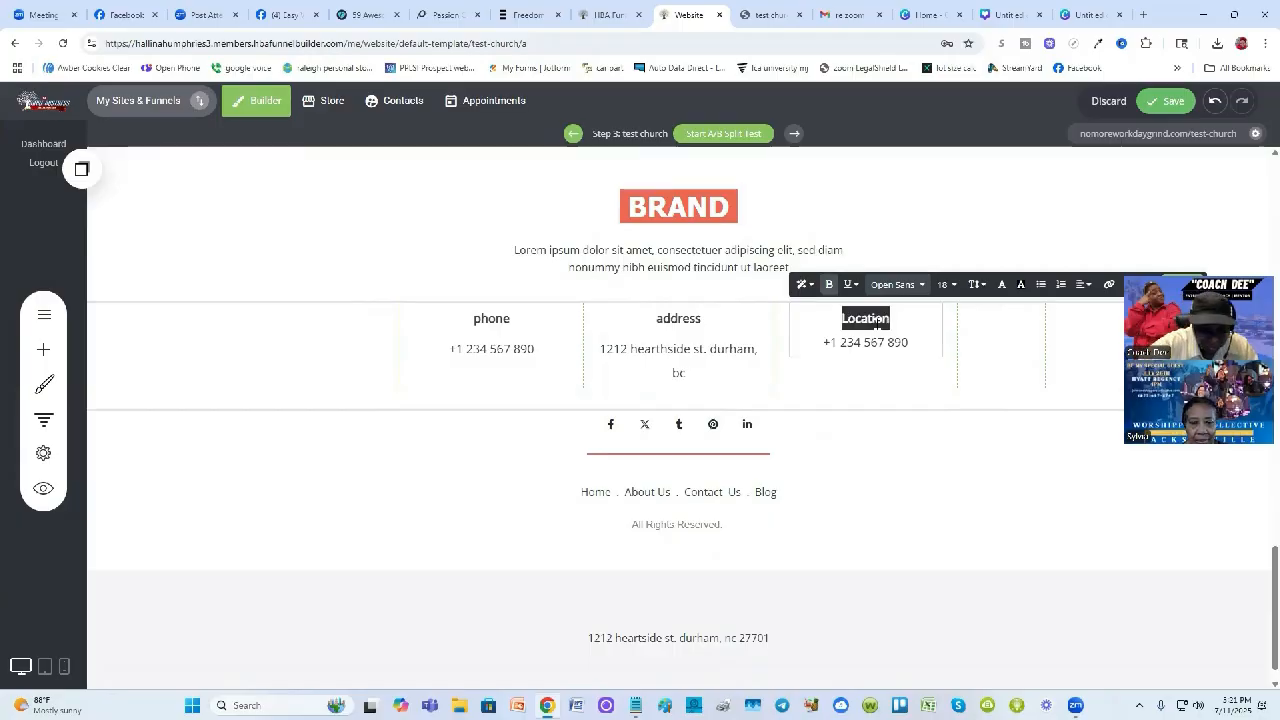
type("email")
left_click(966, 463)
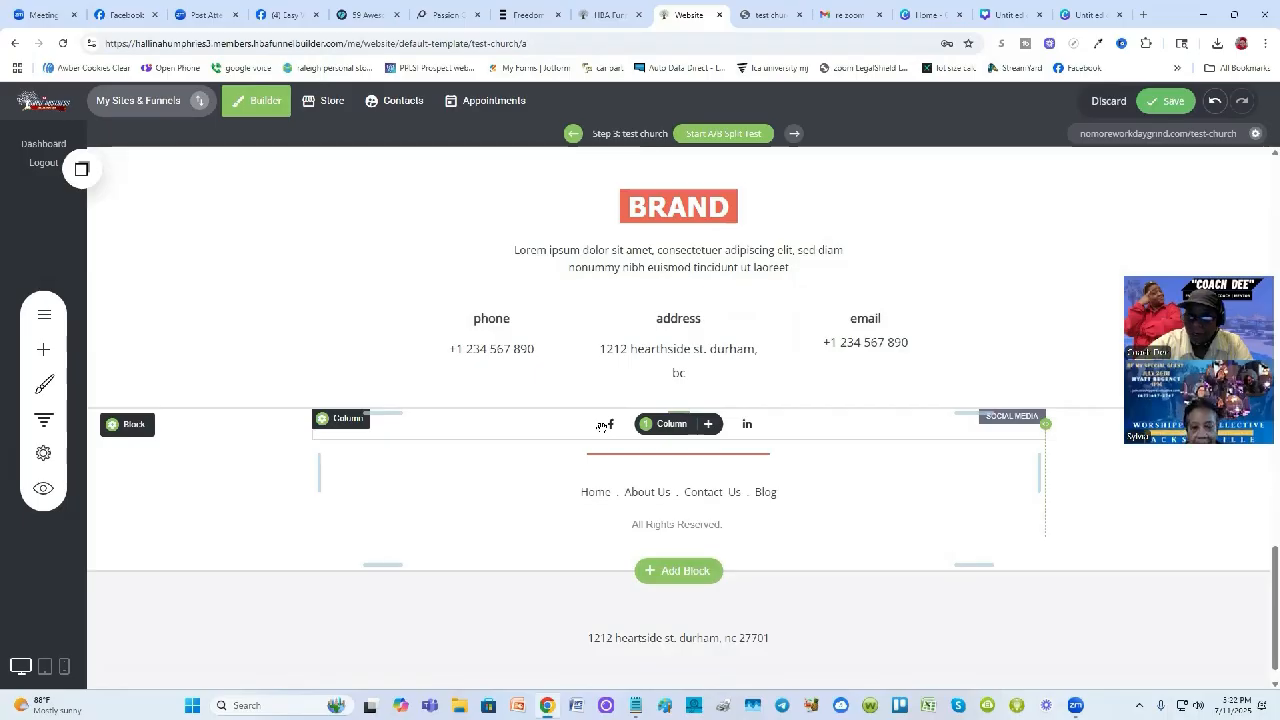
Copy the social media icons widget and delete the block containing the icons, divider line, menu links and rights notice
left_click(446, 415)
left_click(455, 392)
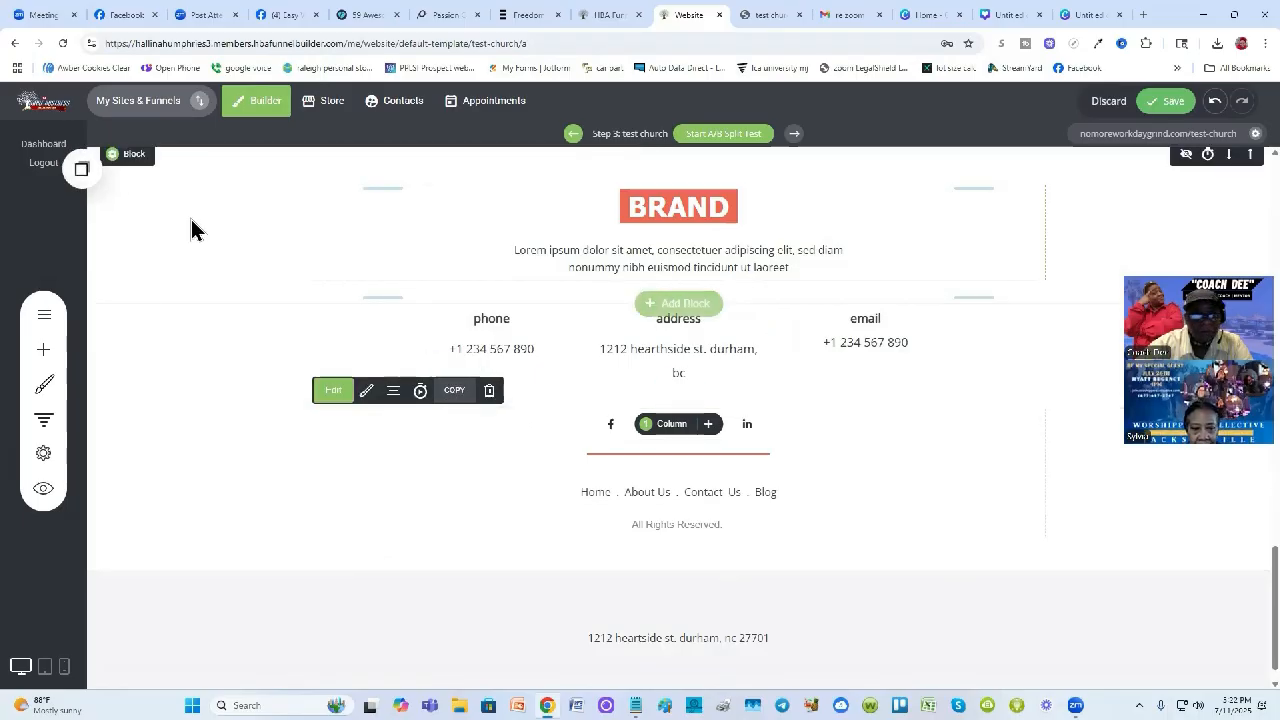
left_click(88, 177)
left_click_drag(157, 302, 728, 414)
scroll(813, 459, "down", 1)
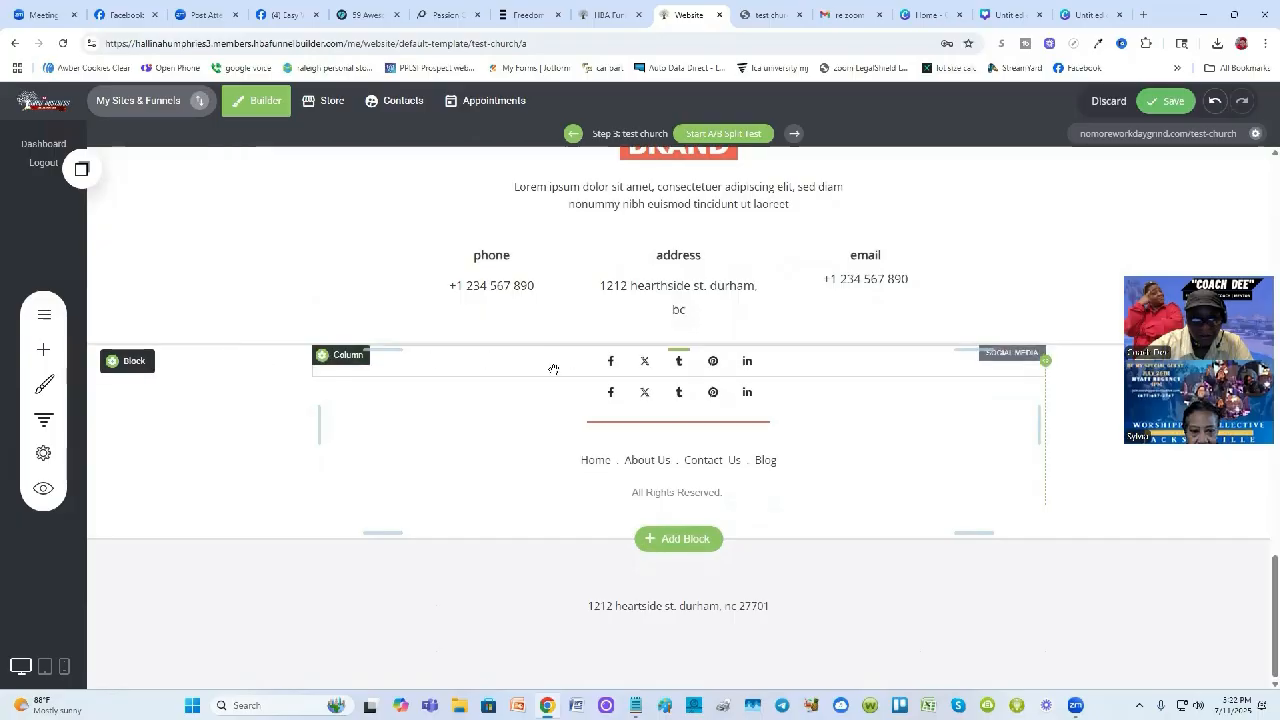
left_click(220, 367)
left_click(660, 367)
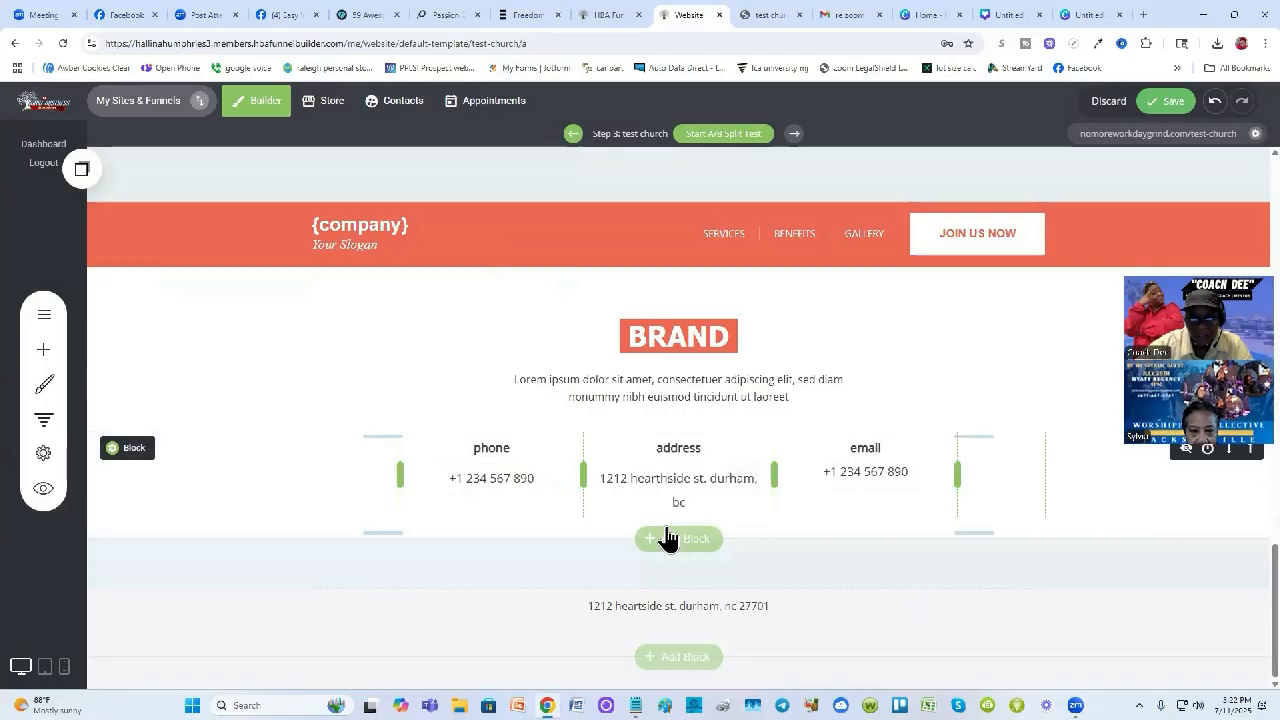
Place the copied social media icons above the street address in the grey closing block and reduce the contact block's bottom spacing to 30 px
left_click(81, 169)
left_click_drag(154, 304, 750, 488)
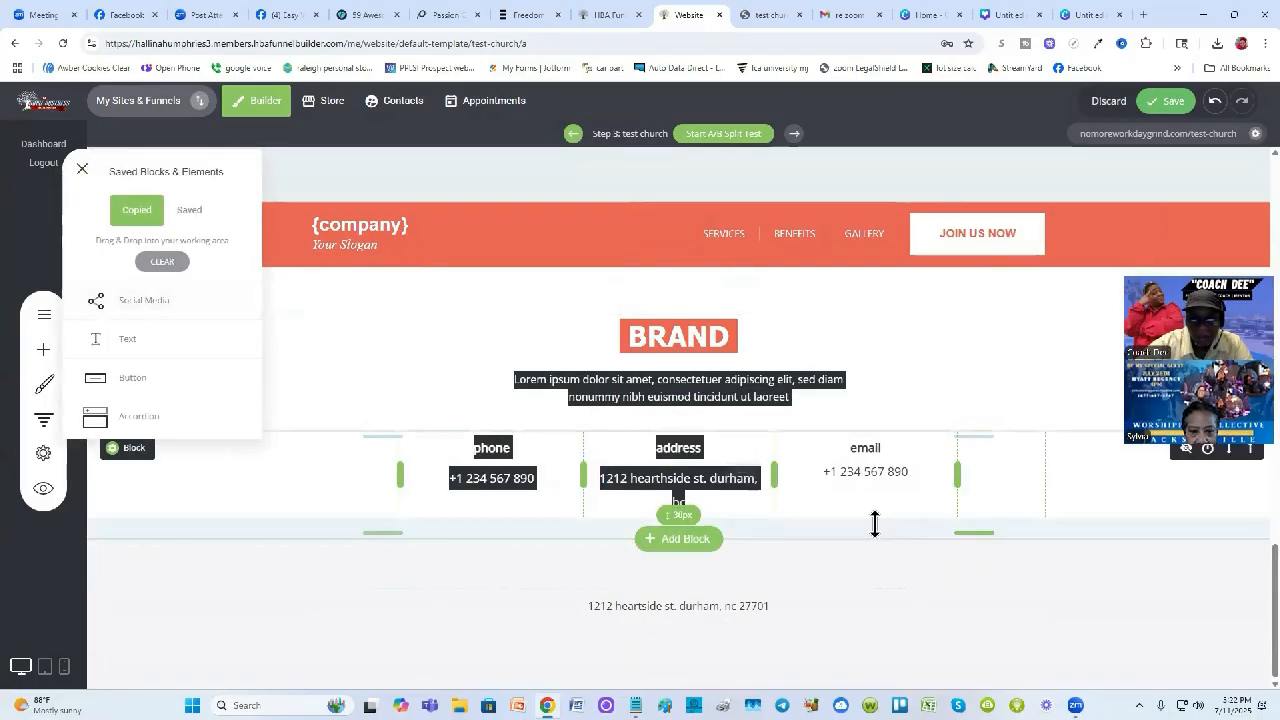
left_click(81, 169)
left_click_drag(120, 300, 640, 556)
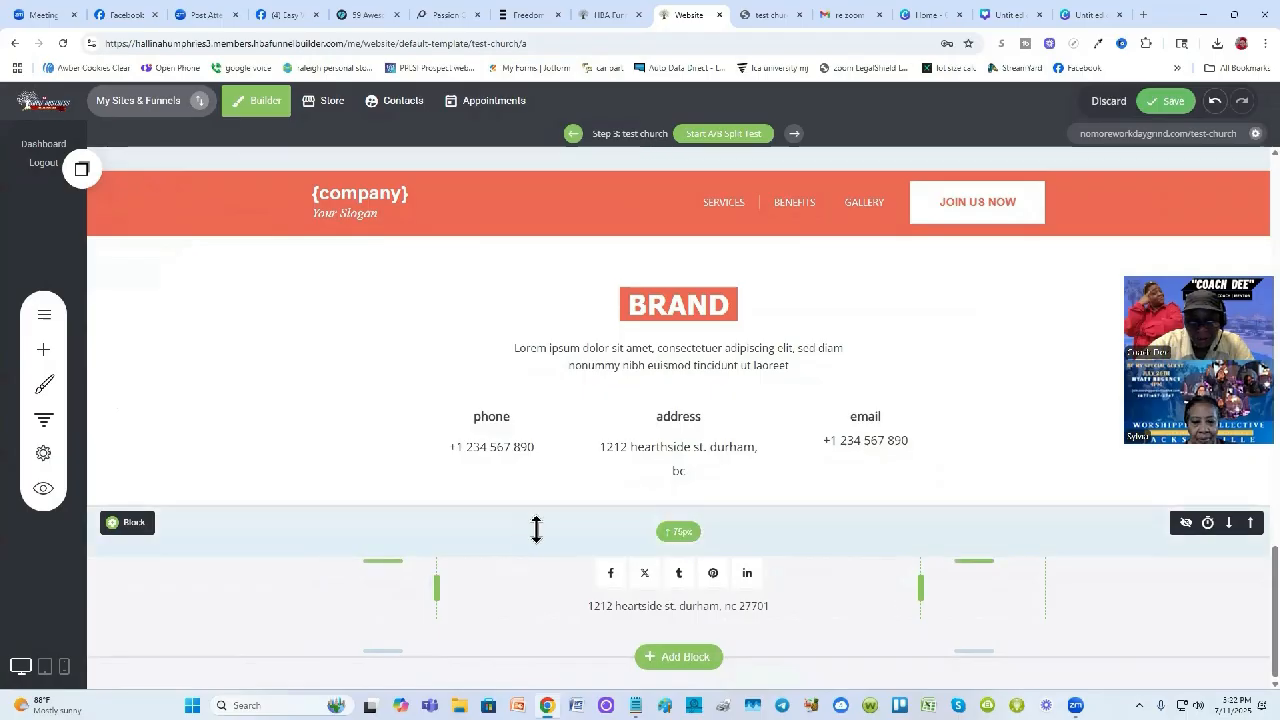
left_click_drag(523, 550, 549, 484)
Delete the street address text widget beneath the social media icons in the grey closing block
left_click(667, 604)
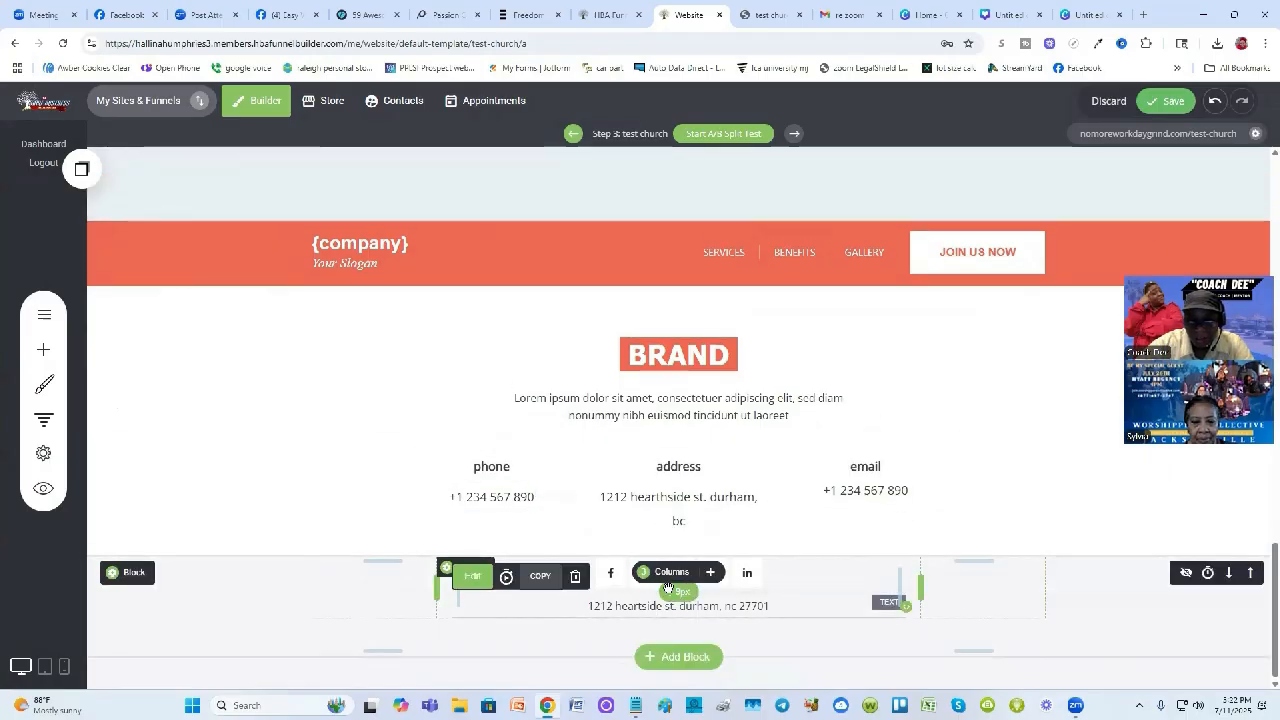
left_click(576, 578)
left_click(687, 368)
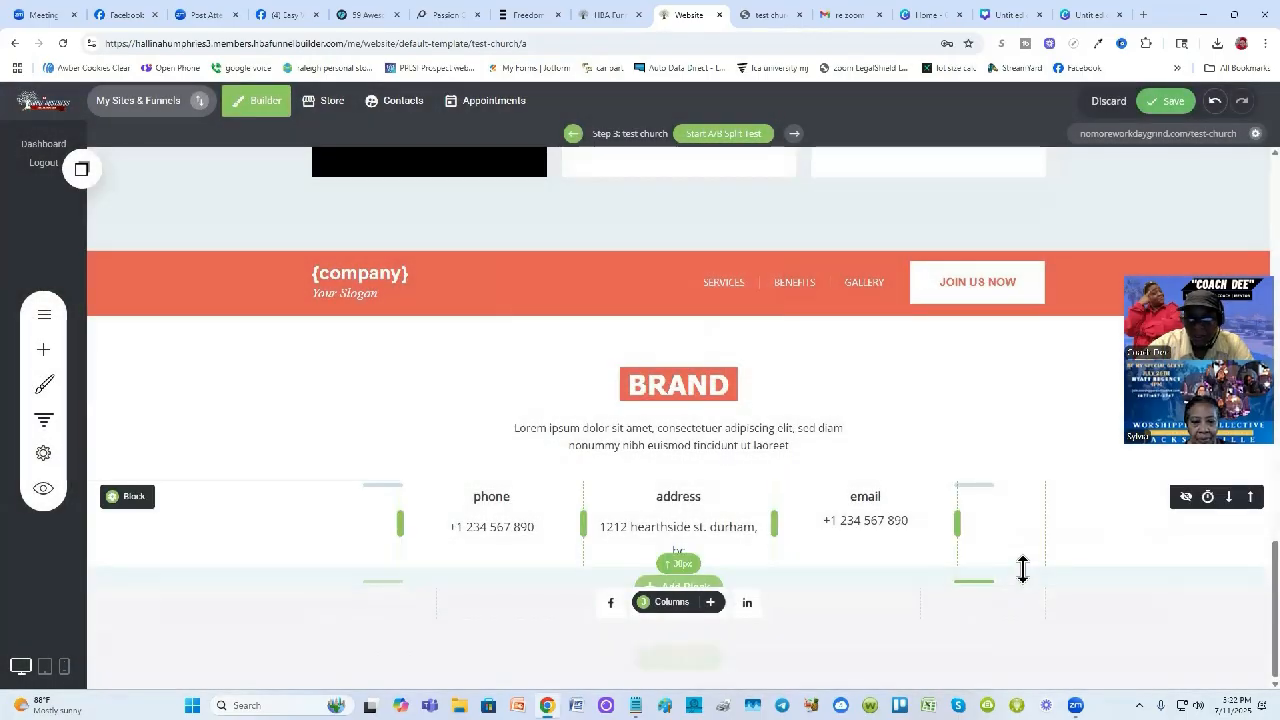
Save the page, check the footer on the reloaded live test-church page, and return to the builder
left_click(1165, 101)
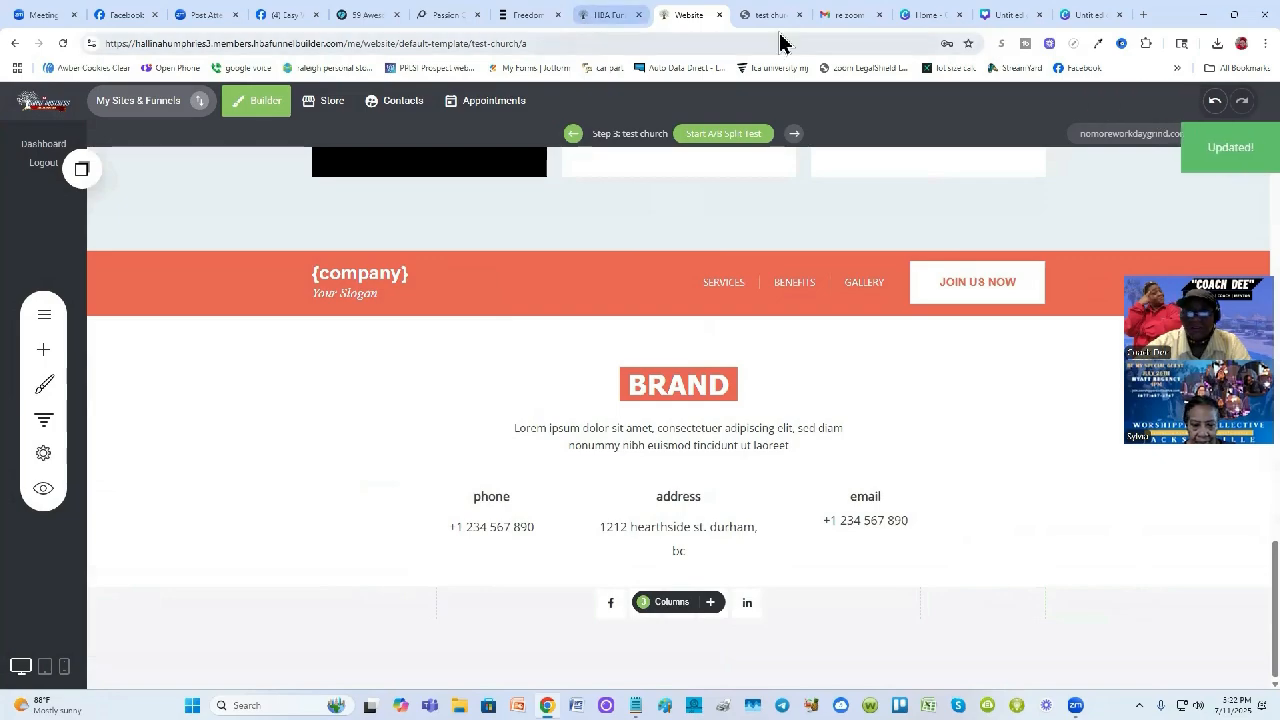
key("ctrl+Tab")
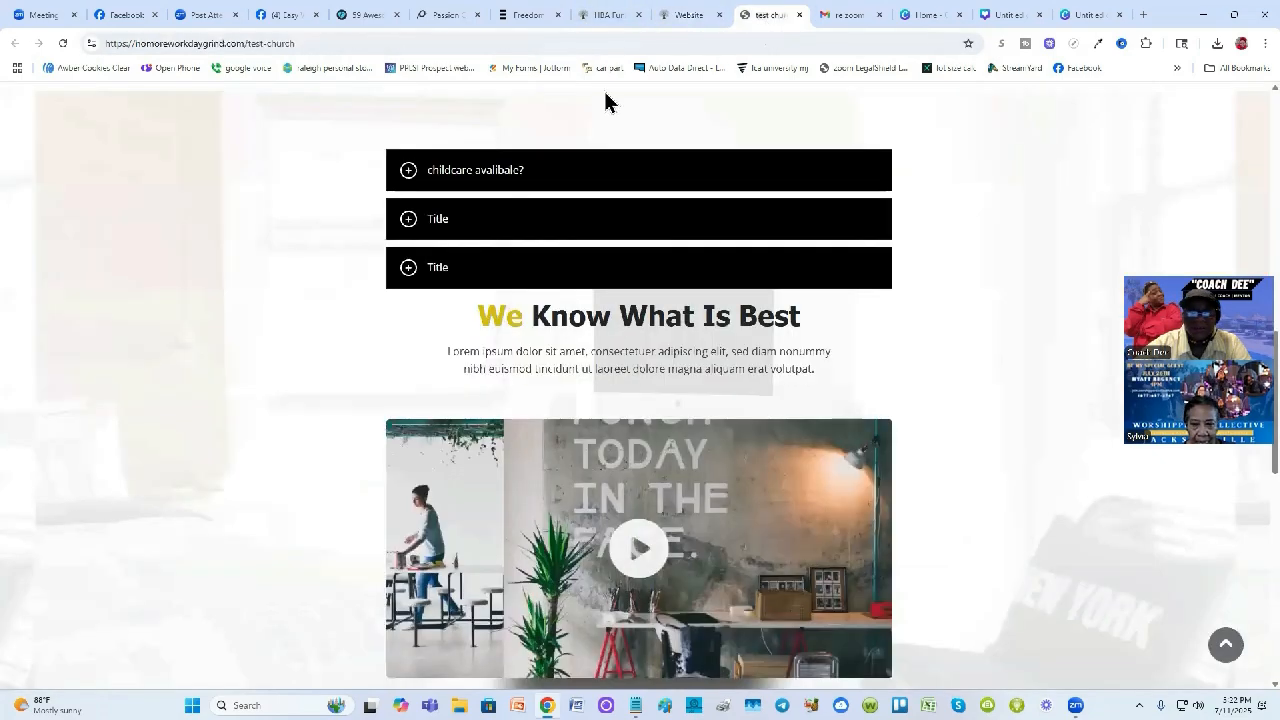
left_click(63, 45)
scroll(900, 377, "down", 5)
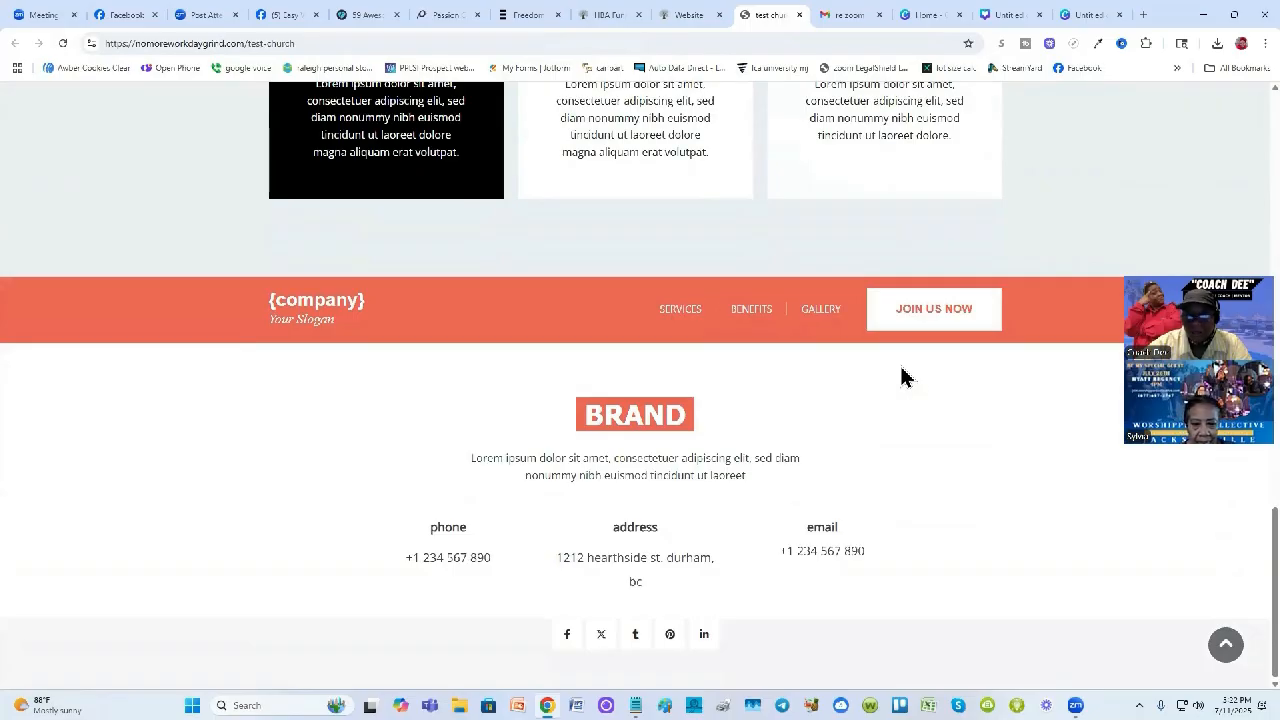
left_click(672, 15)
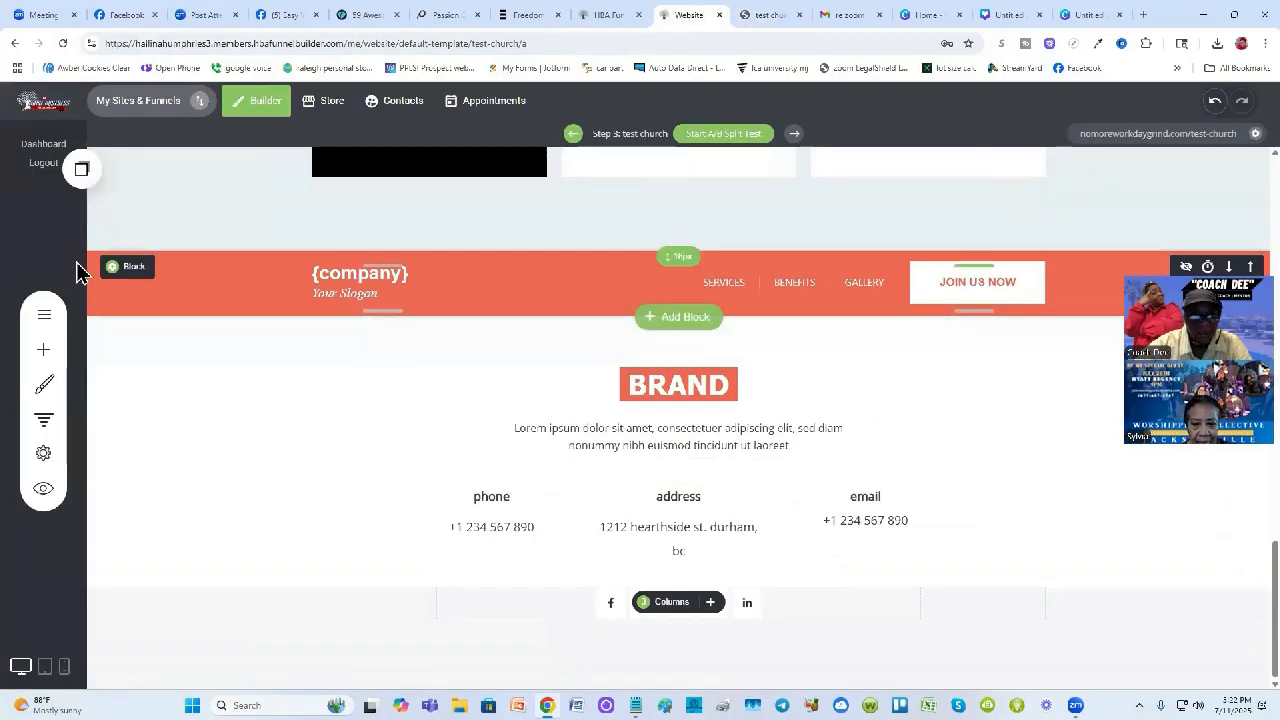
mouse_move(123, 266)
left_click(215, 268)
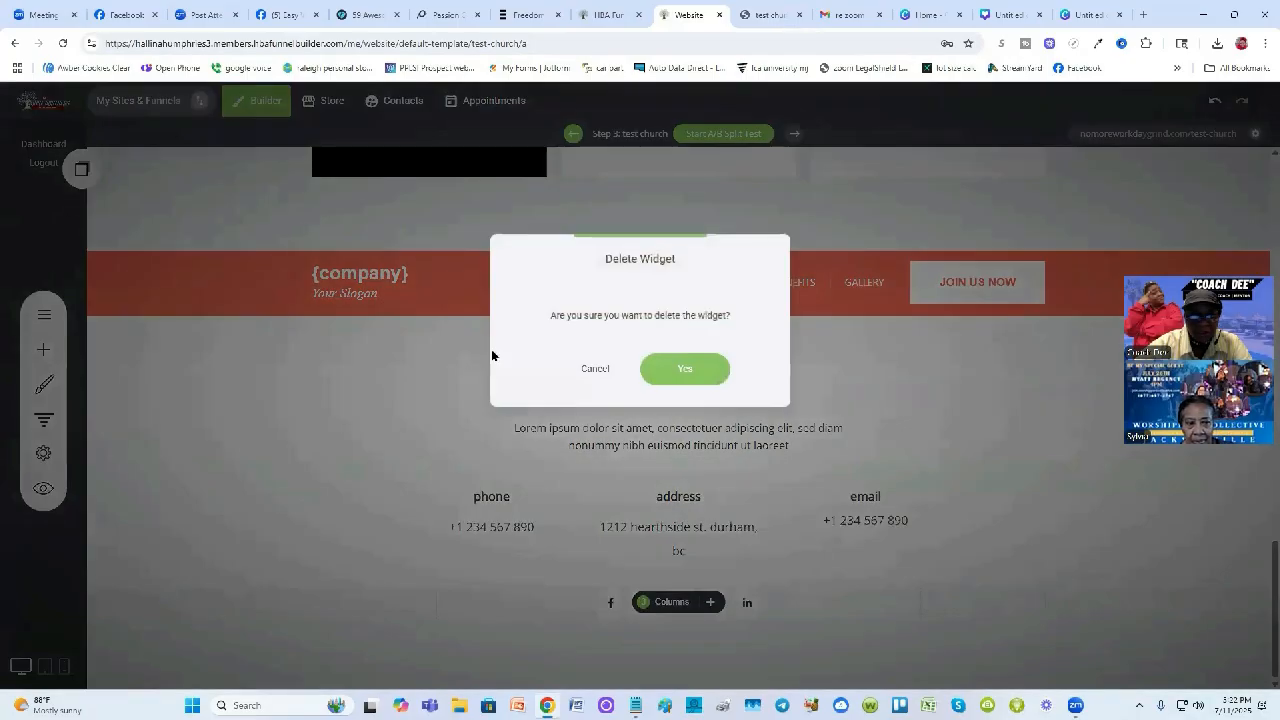
left_click(589, 370)
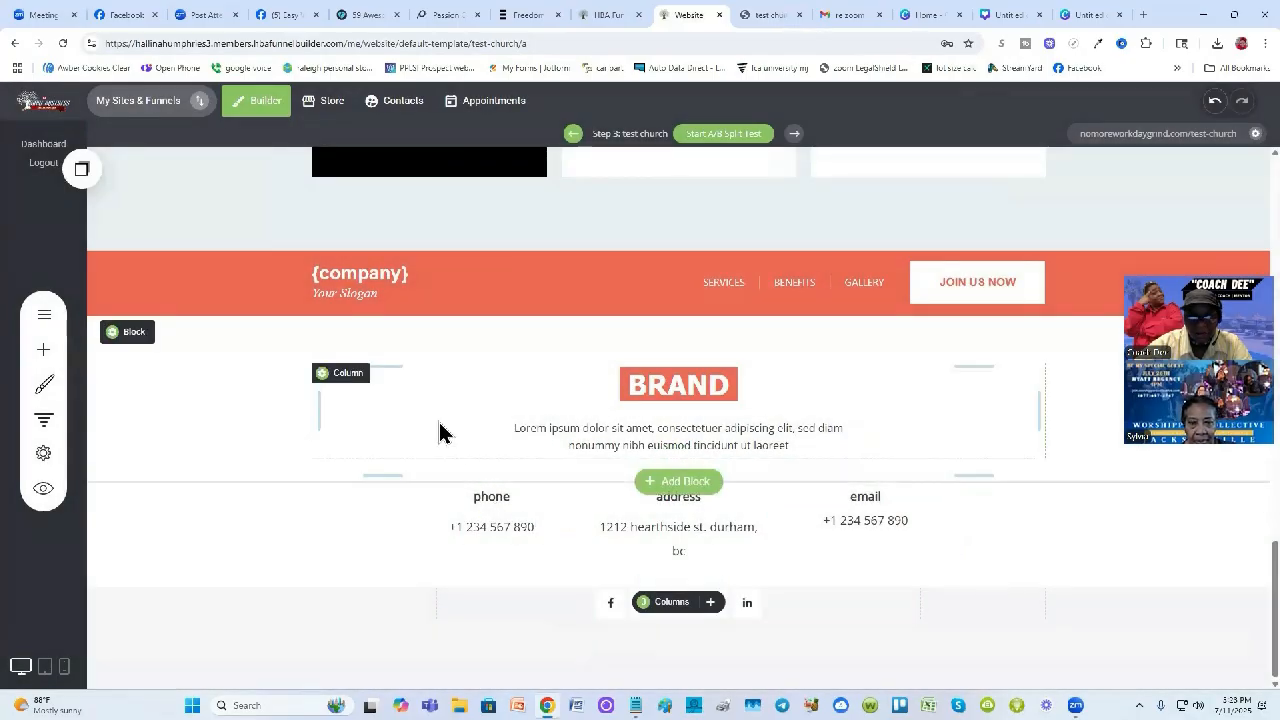
Delete the red {company} footer block with the Services, Benefits and Gallery links
mouse_move(130, 268)
left_click(215, 268)
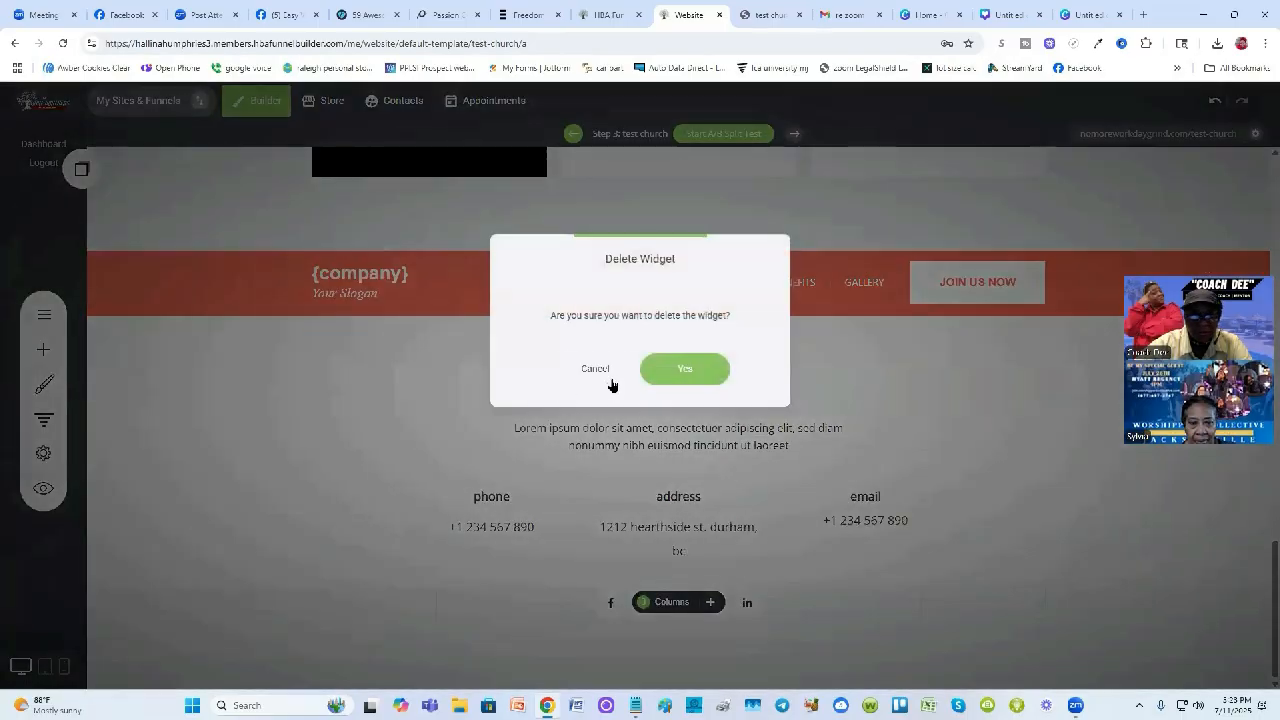
left_click(670, 370)
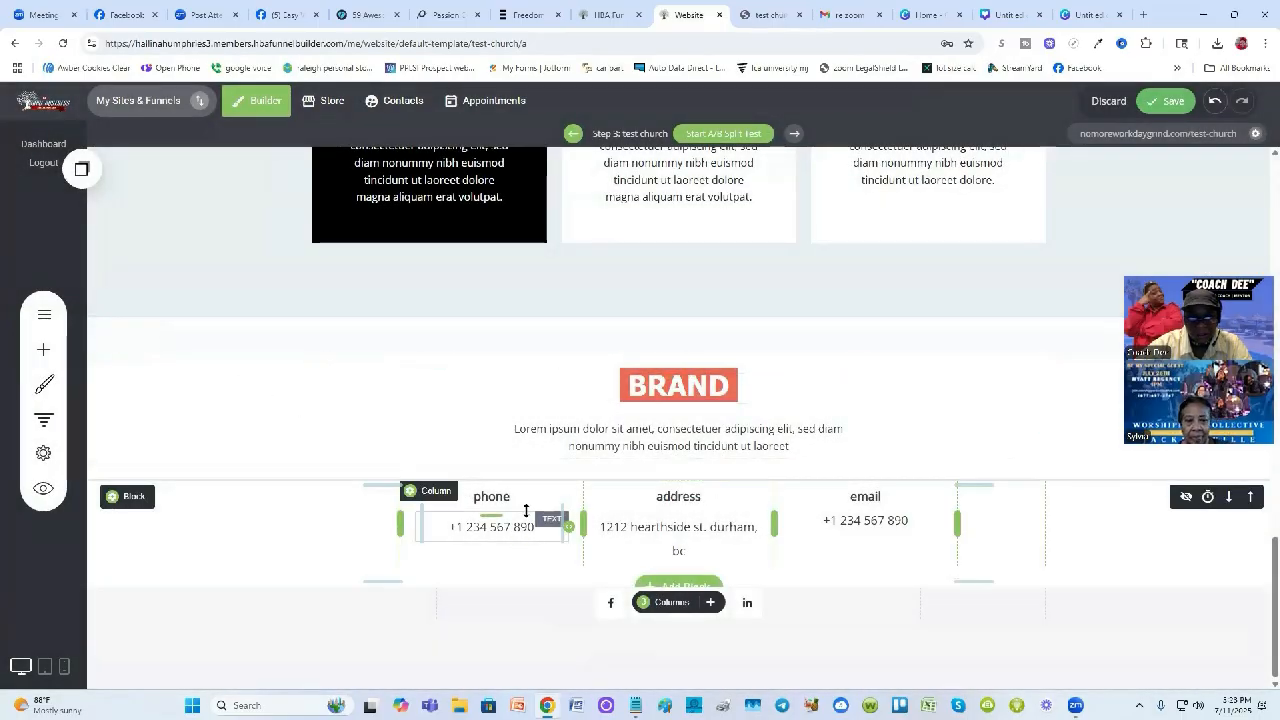
Delete the BRAND logo and placeholder text block above the contact details, and reload the live test-church page
left_click(212, 332)
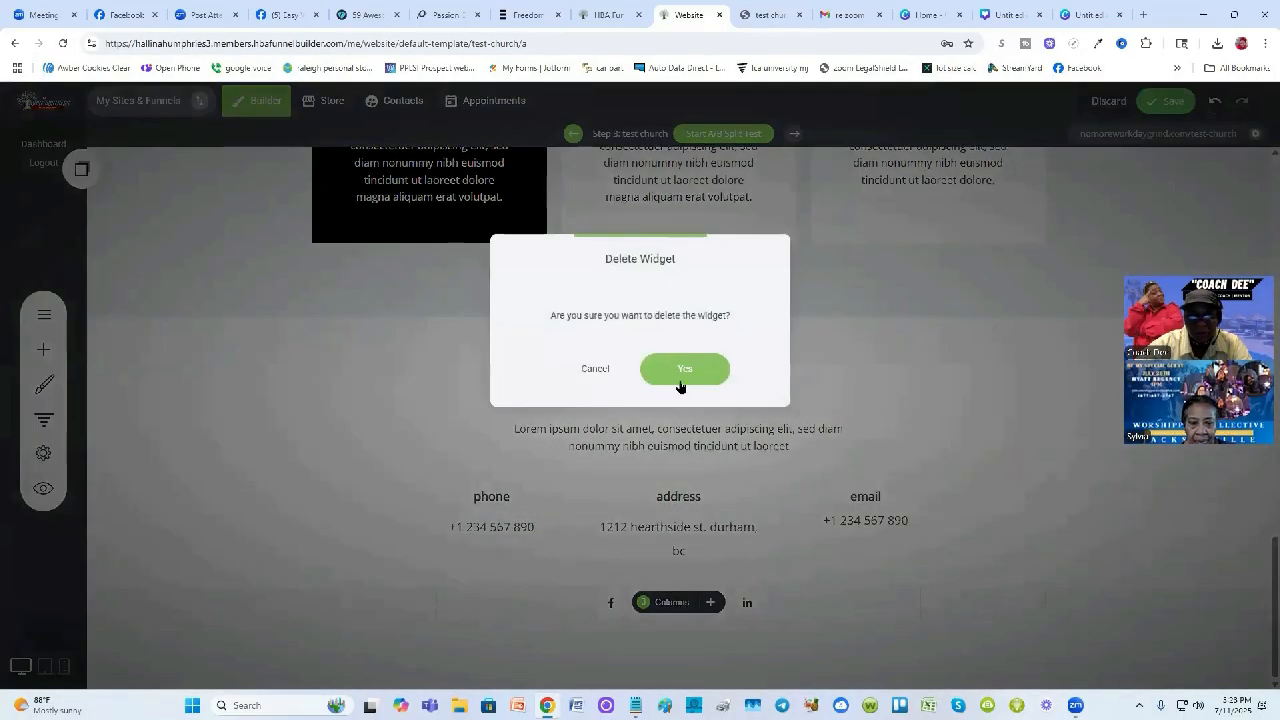
left_click(680, 370)
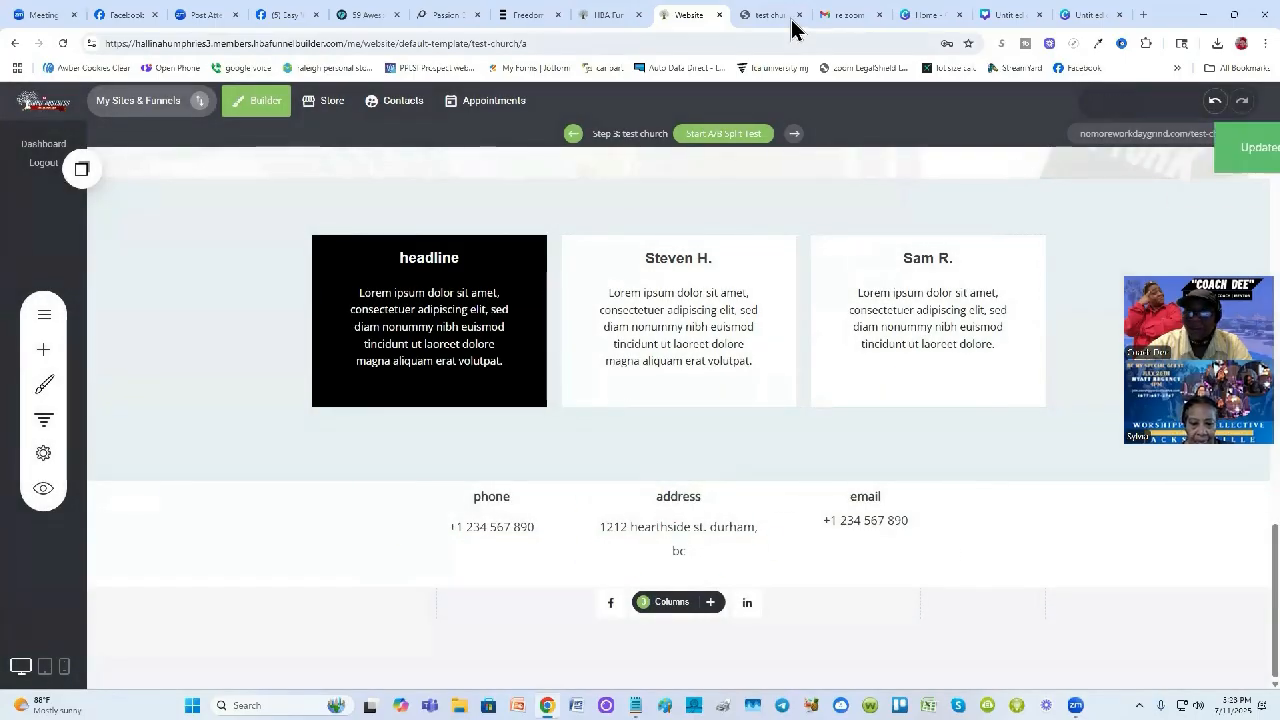
left_click(770, 15)
left_click(64, 44)
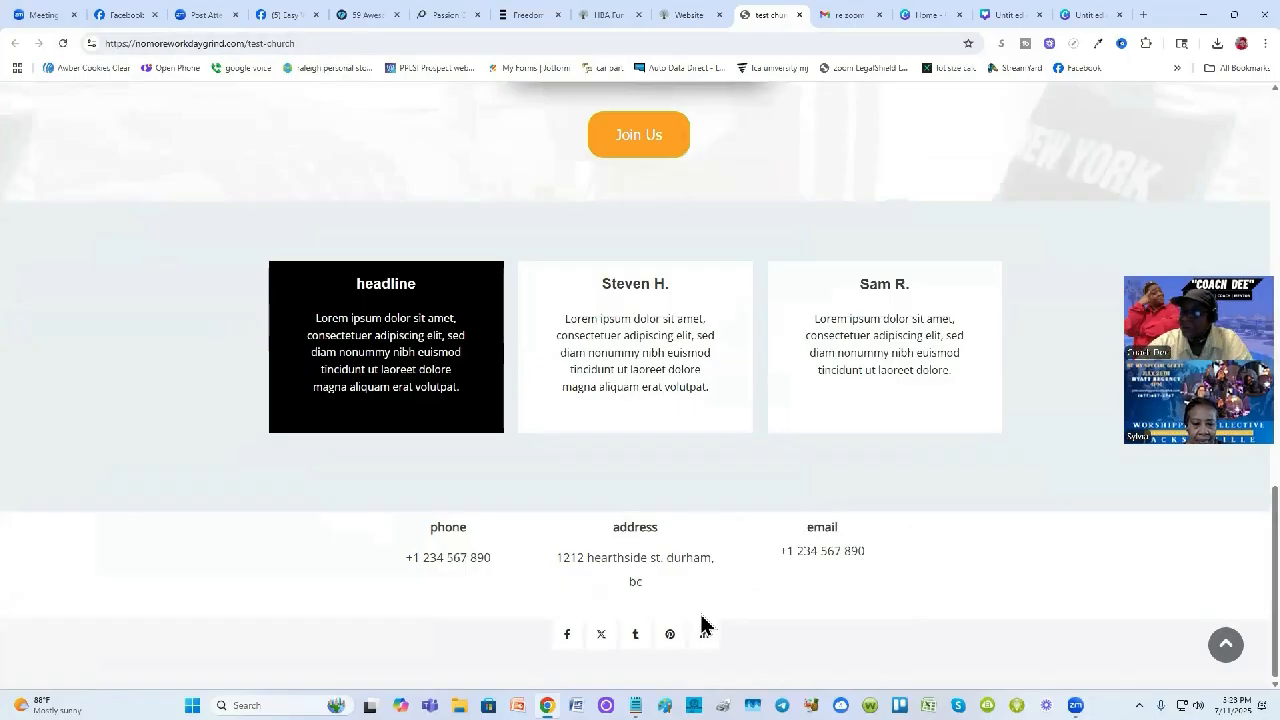
Look over the live test-church page up to its hero, and review the Freedom Conference page's hero, FAQ and resource sections for comparison
scroll(818, 549, "up", 15)
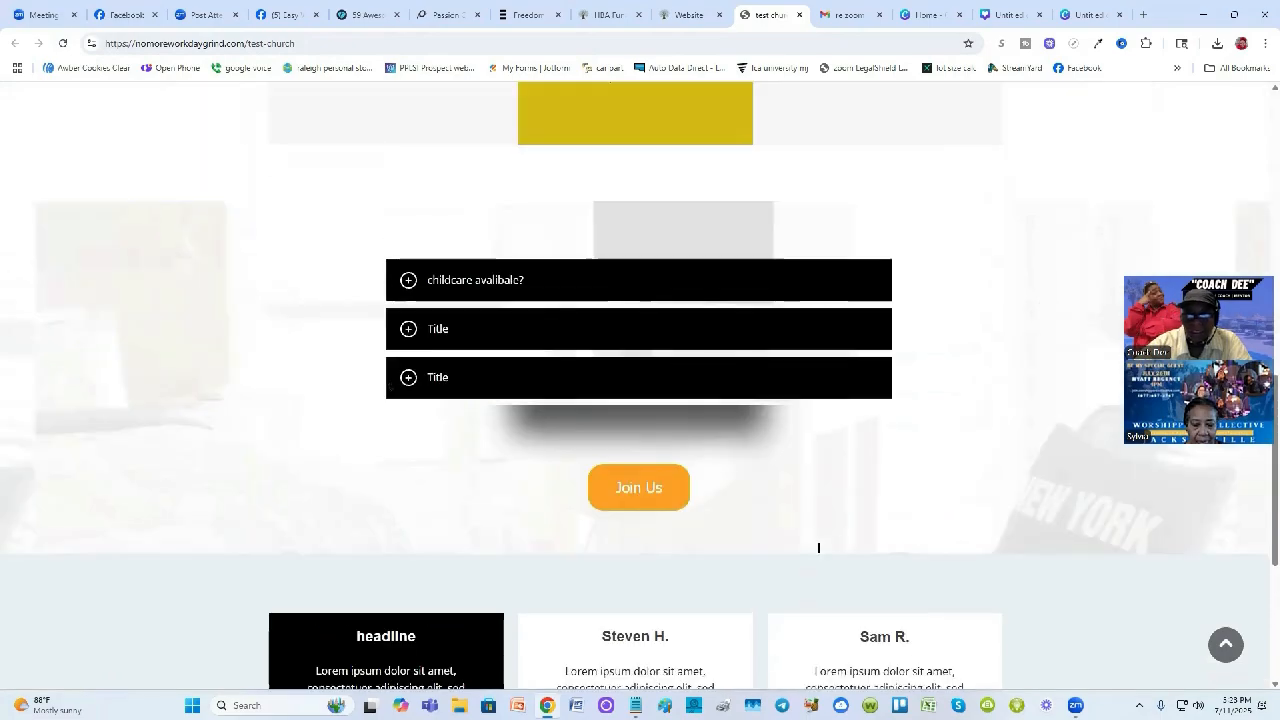
scroll(818, 549, "up", 1)
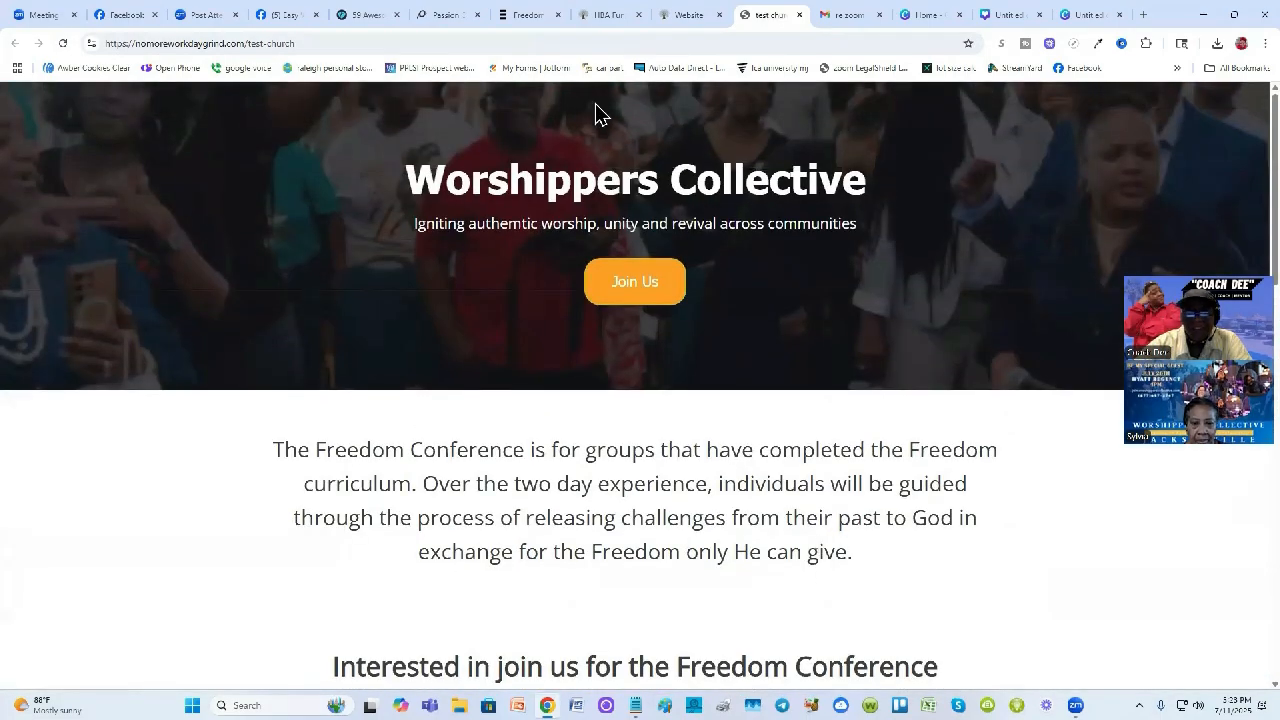
left_click(510, 14)
scroll(500, 236, "up", 5)
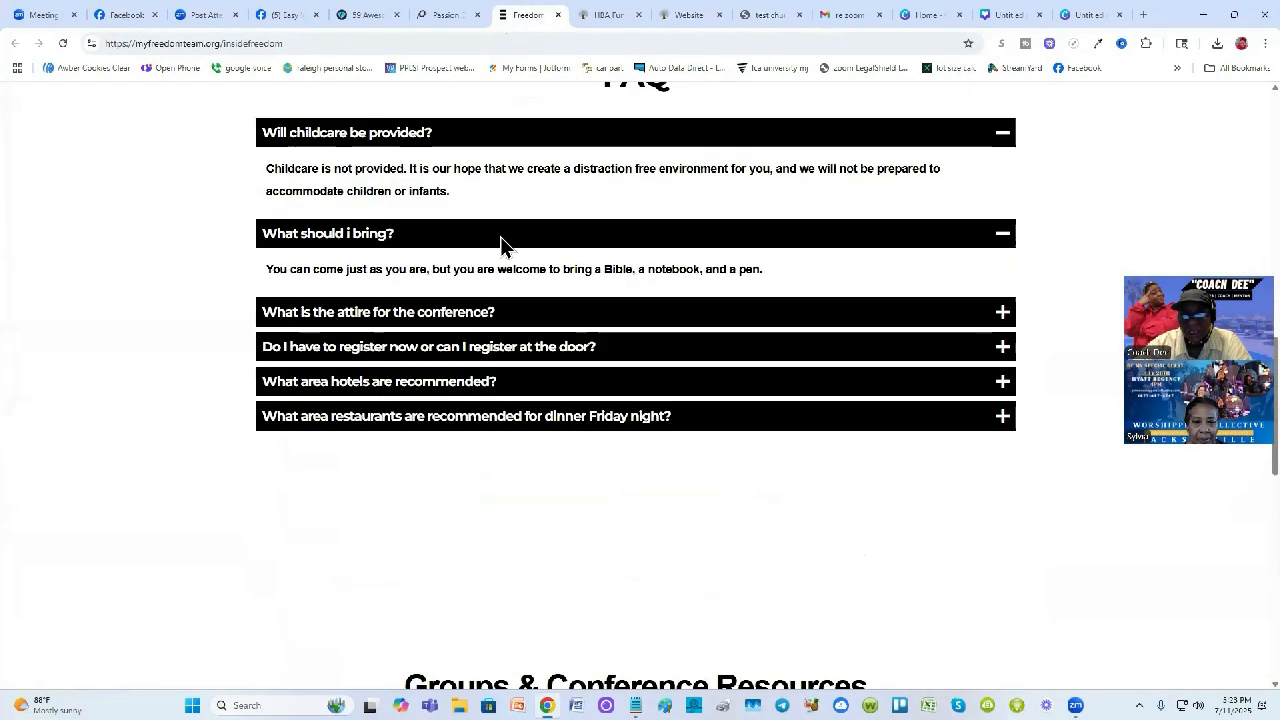
scroll(500, 238, "up", 10)
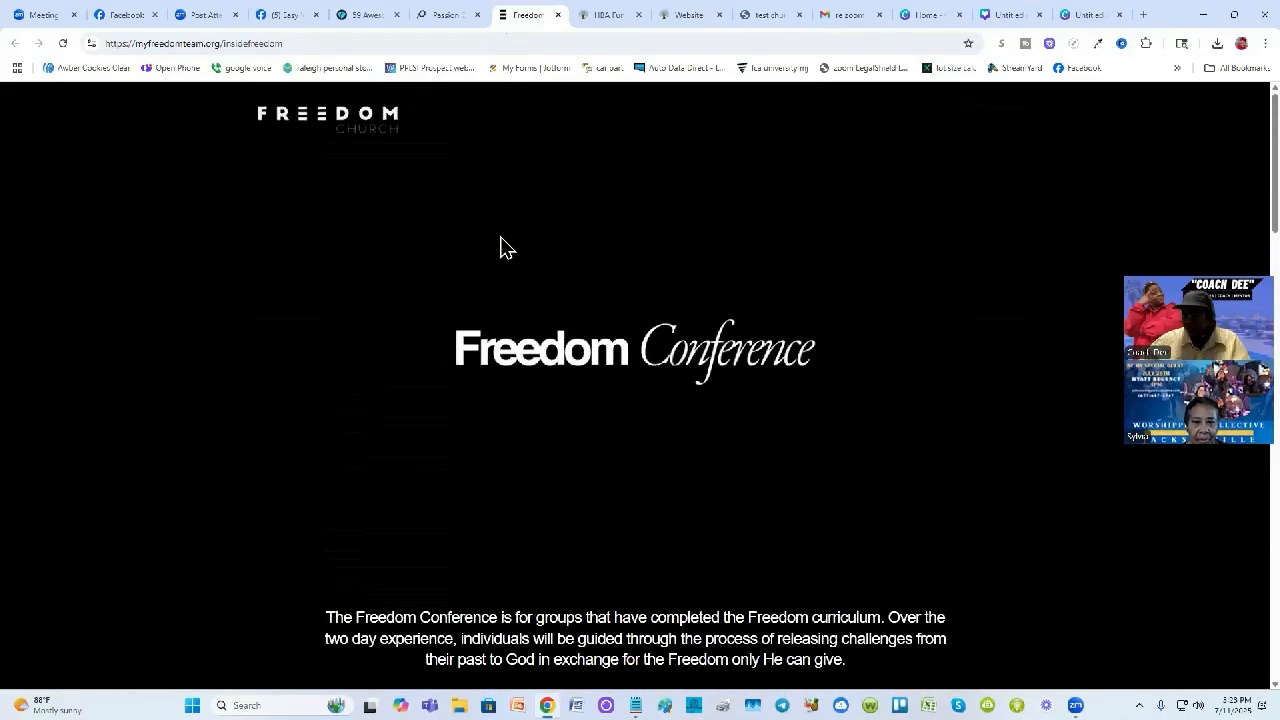
scroll(505, 248, "down", 10)
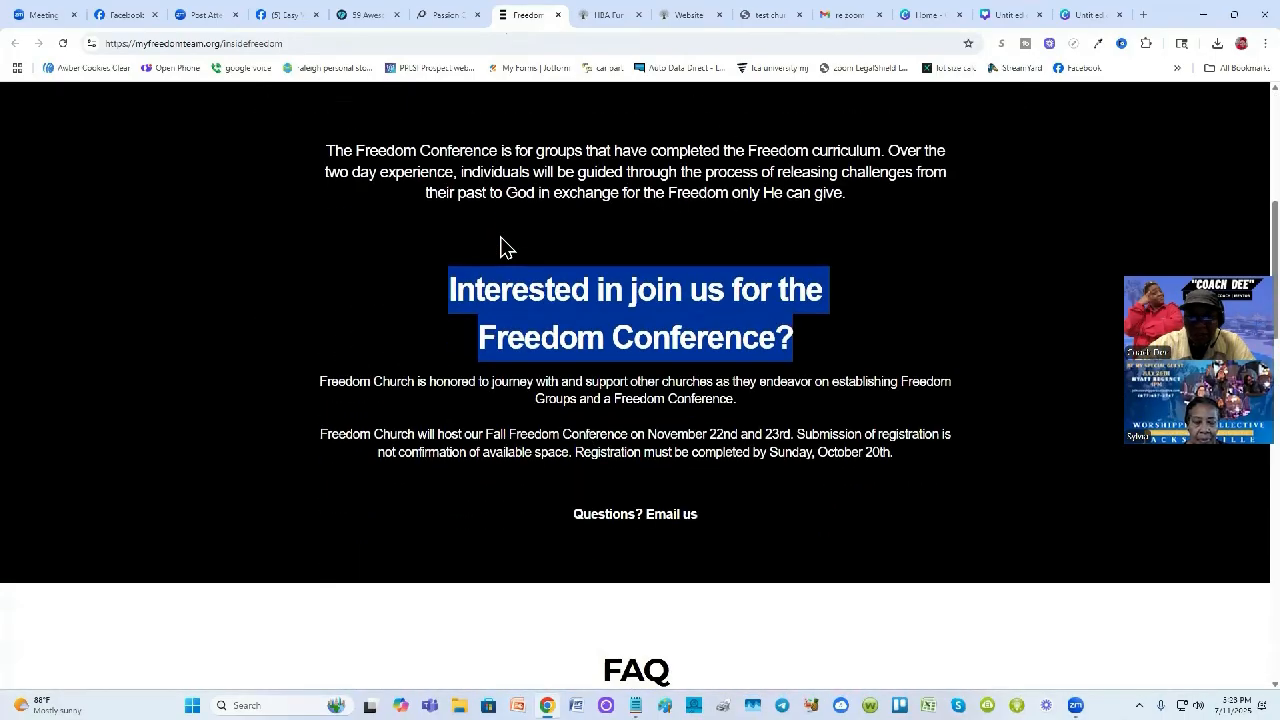
scroll(503, 246, "down", 10)
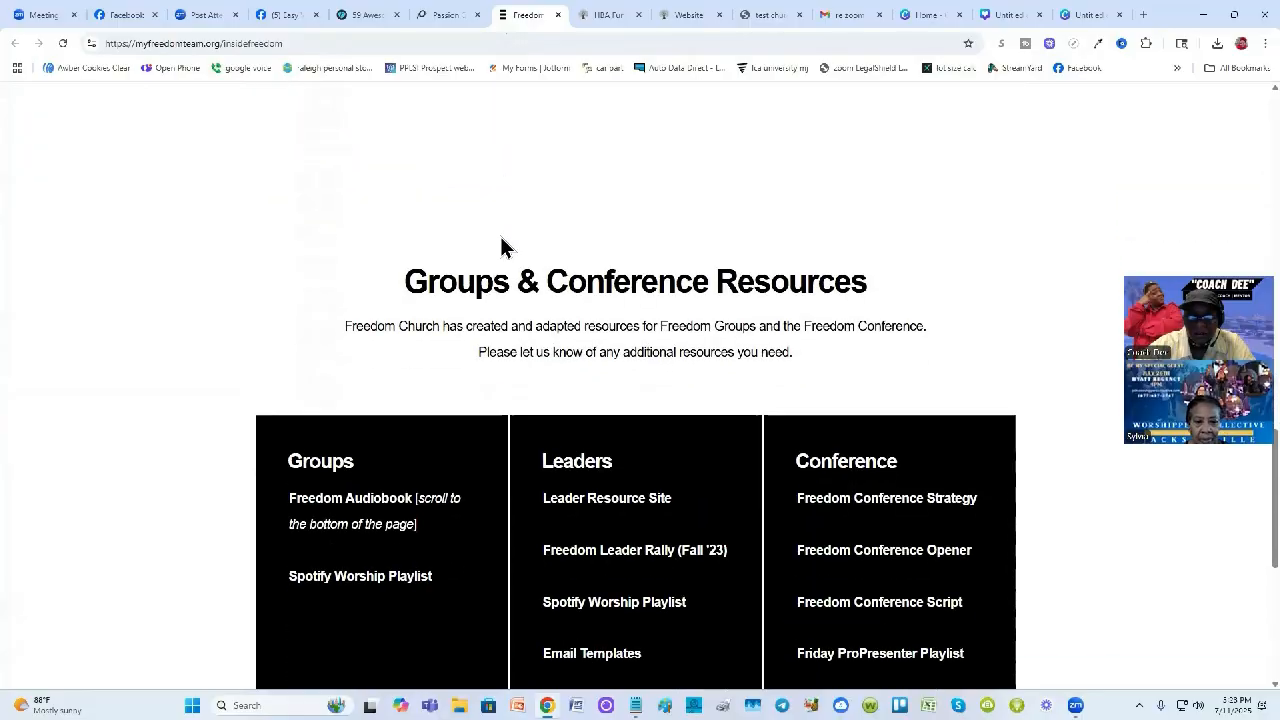
scroll(831, 470, "up", 10)
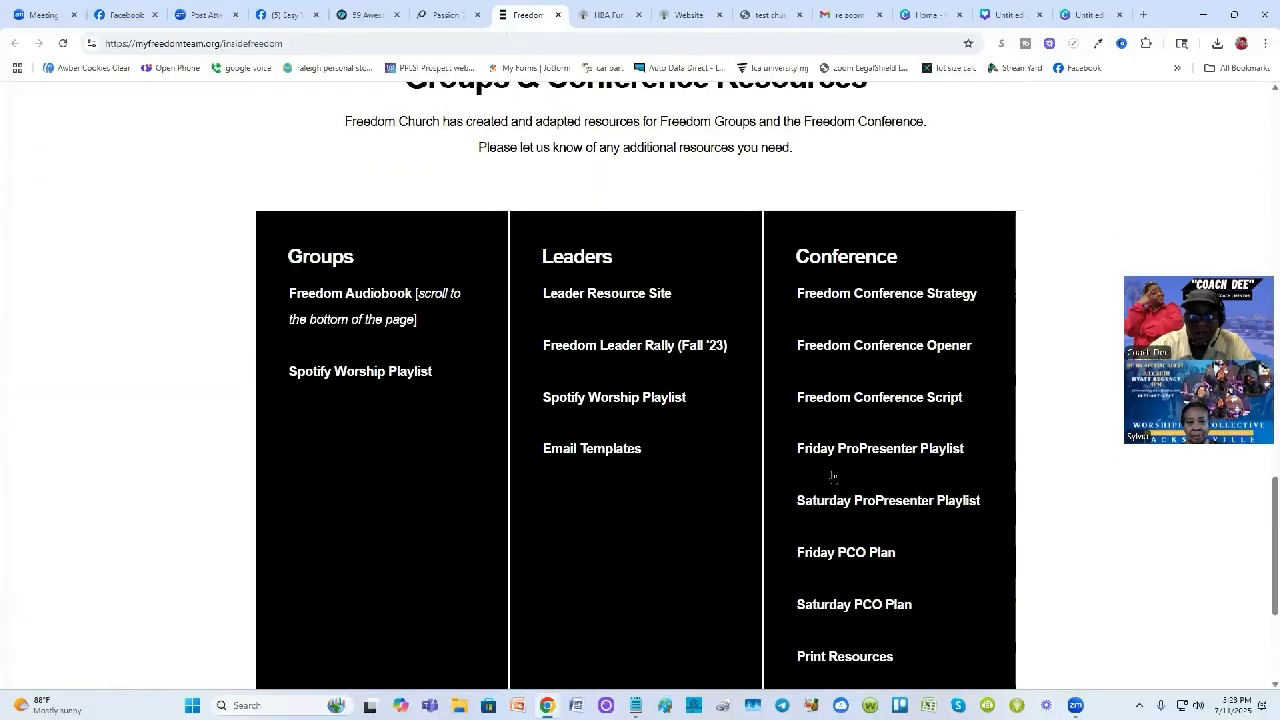
scroll(835, 460, "up", 3)
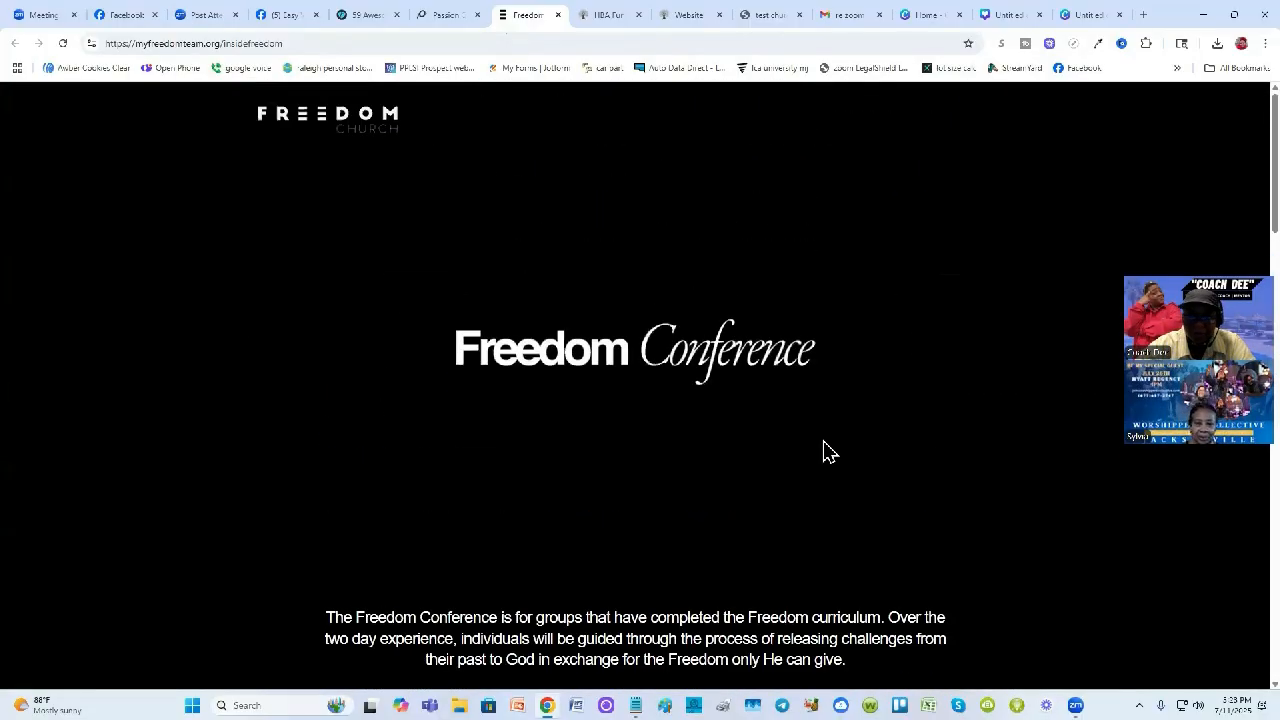
Examine the live test-church page from the Worshippers Collective hero down to the FAQ accordion and the headline, Steven H. and Sam R. cards
left_click(680, 14)
left_click(767, 14)
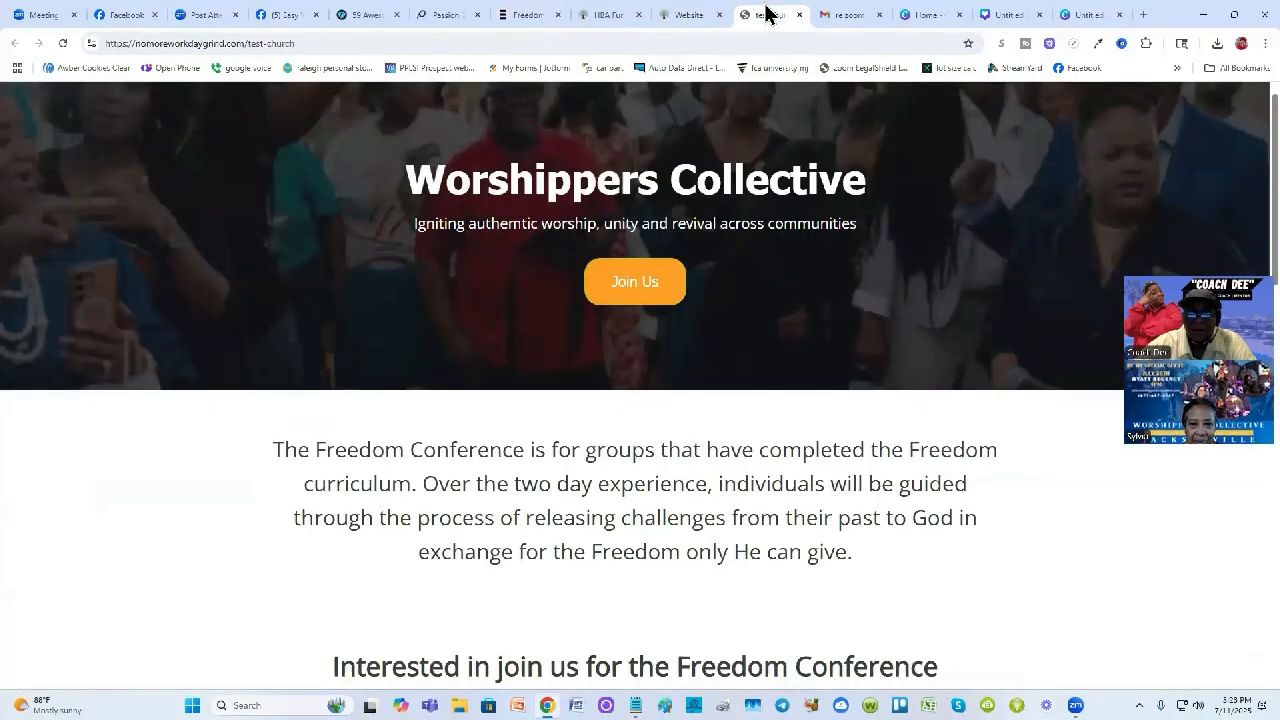
scroll(729, 251, "down", 5)
scroll(730, 249, "up", 2)
scroll(730, 249, "down", 2)
scroll(729, 250, "down", 5)
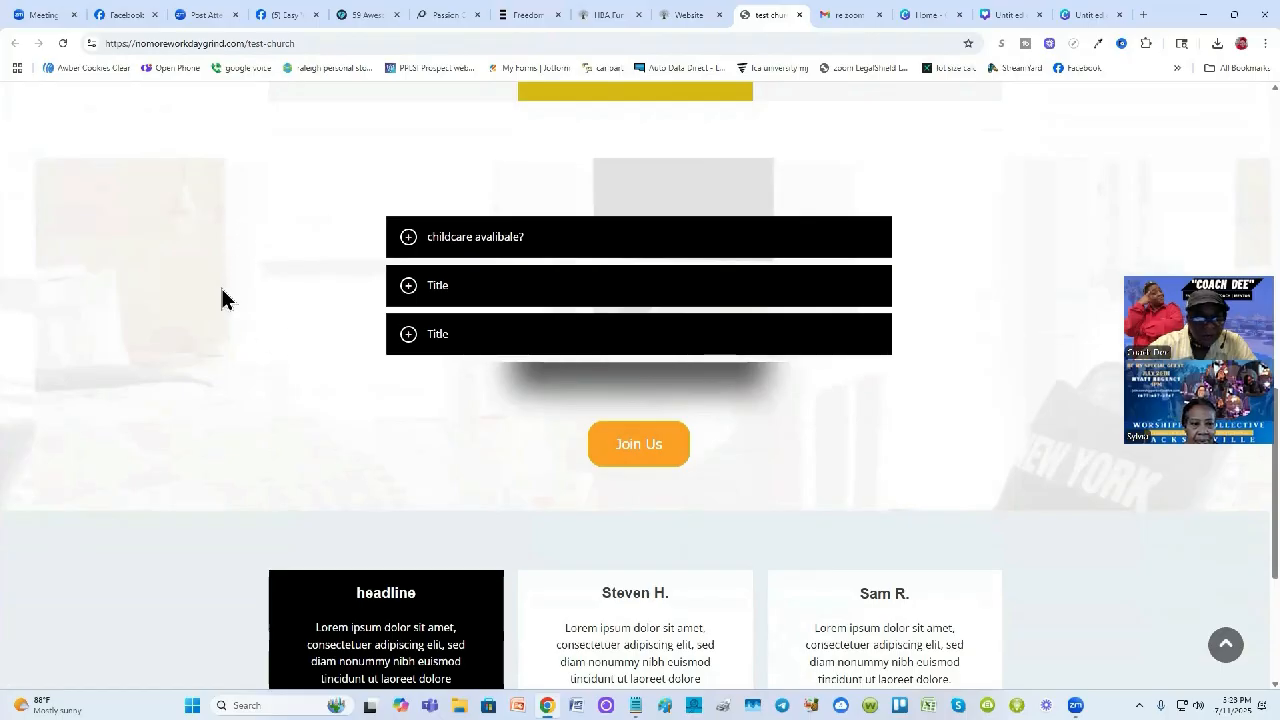
scroll(363, 343, "down", 2)
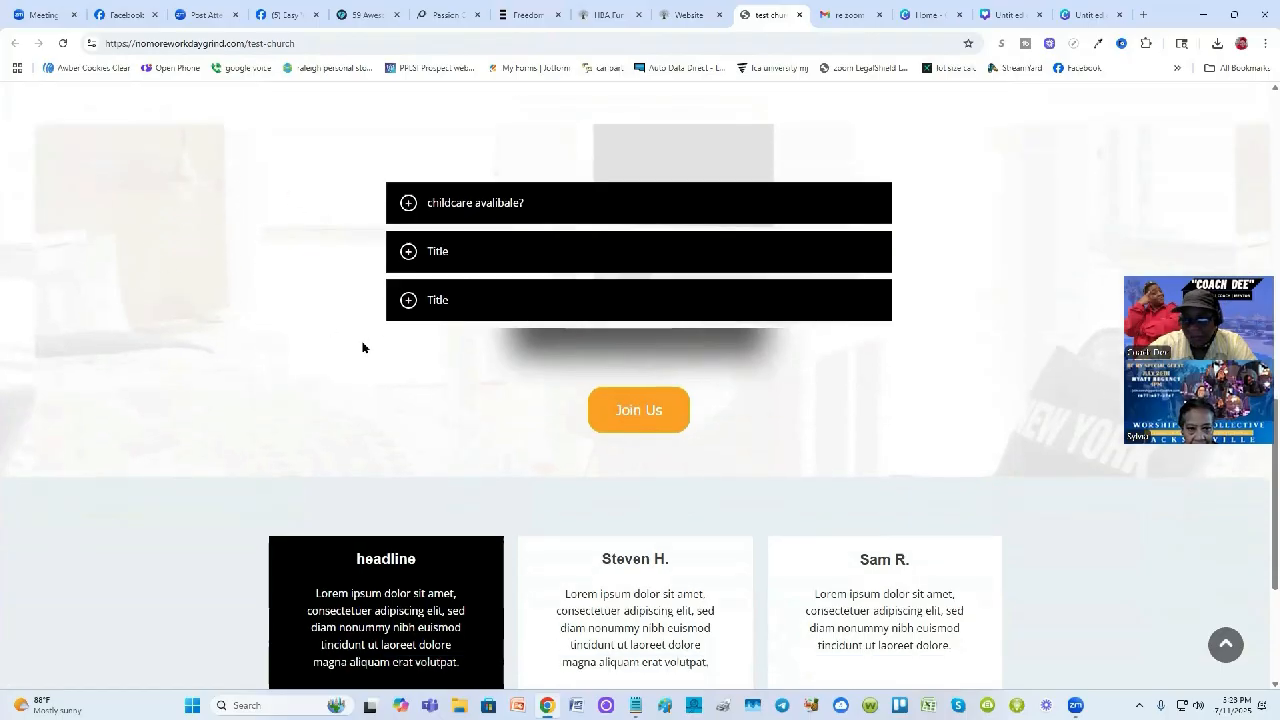
scroll(950, 300, "up", 2)
In the builder, remove the bedroom background image from the FAQ accordion block and save the page
left_click(690, 14)
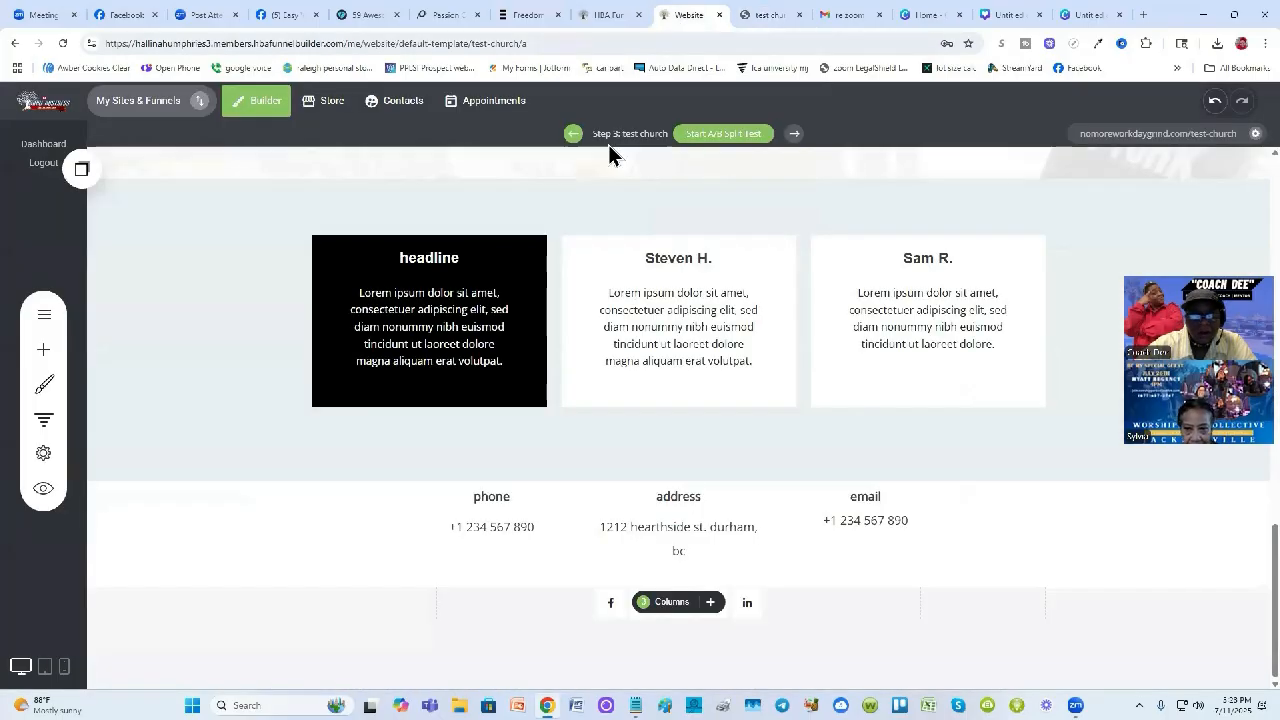
scroll(386, 354, "up", 5)
scroll(350, 440, "down", 1)
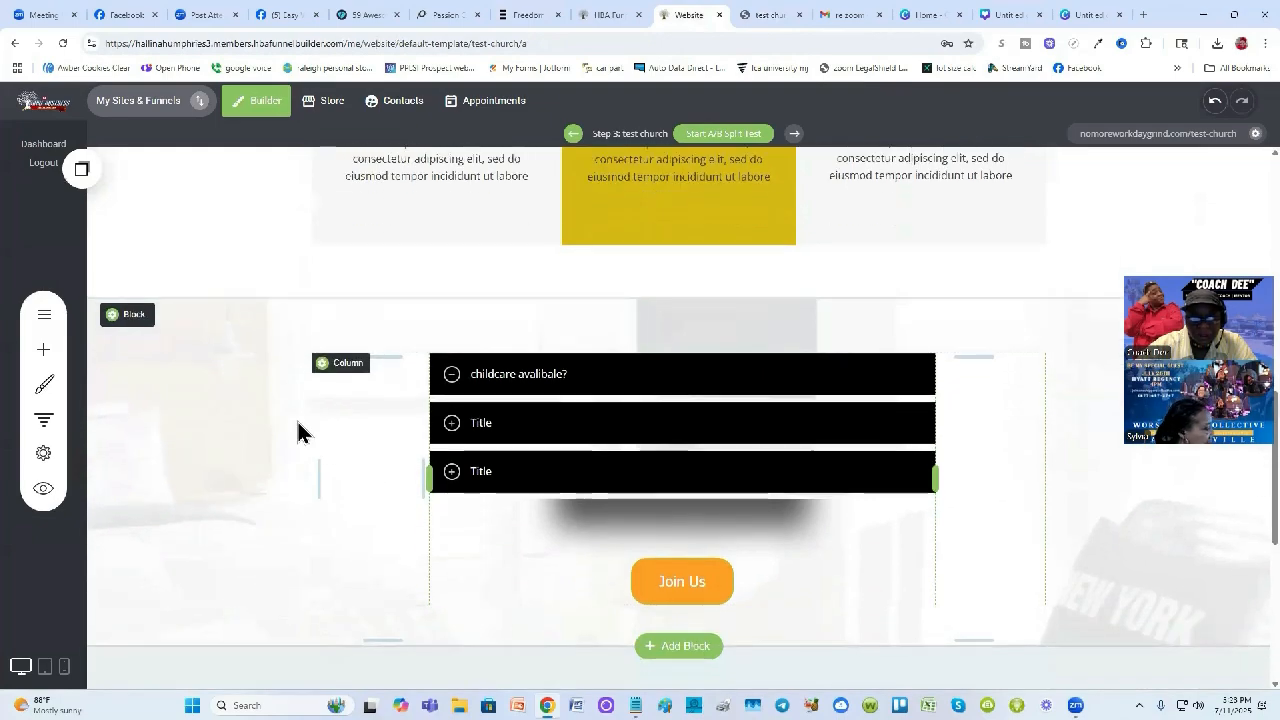
left_click(137, 318)
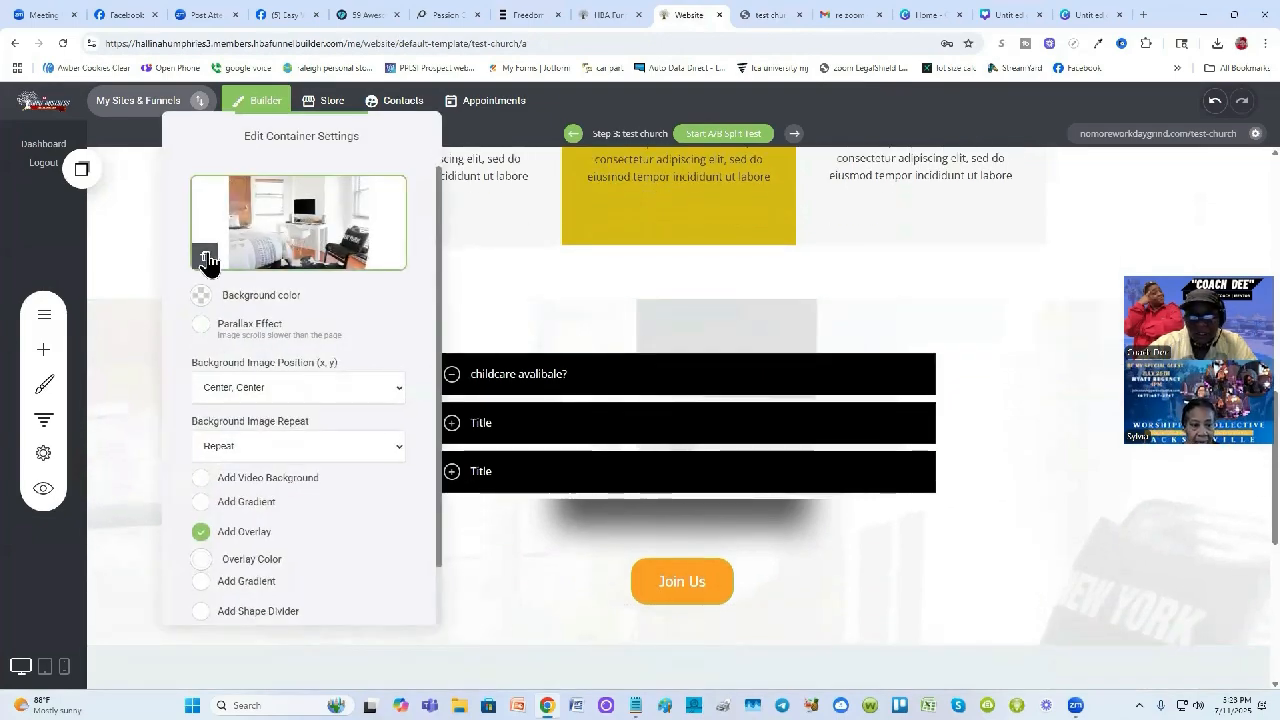
left_click(205, 256)
left_click(987, 315)
left_click(1160, 104)
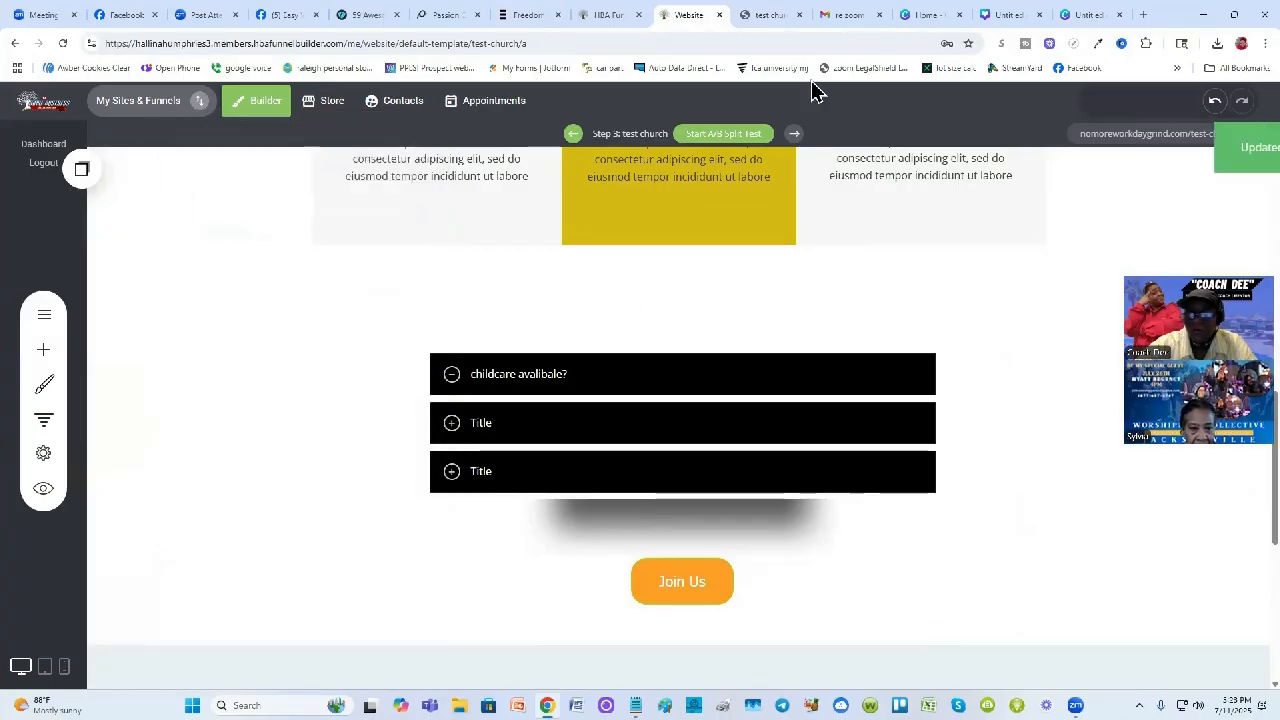
Check the FAQ block and the other sections on the live test-church page, and compare them with the Freedom Conference page's resource columns
left_click(759, 14)
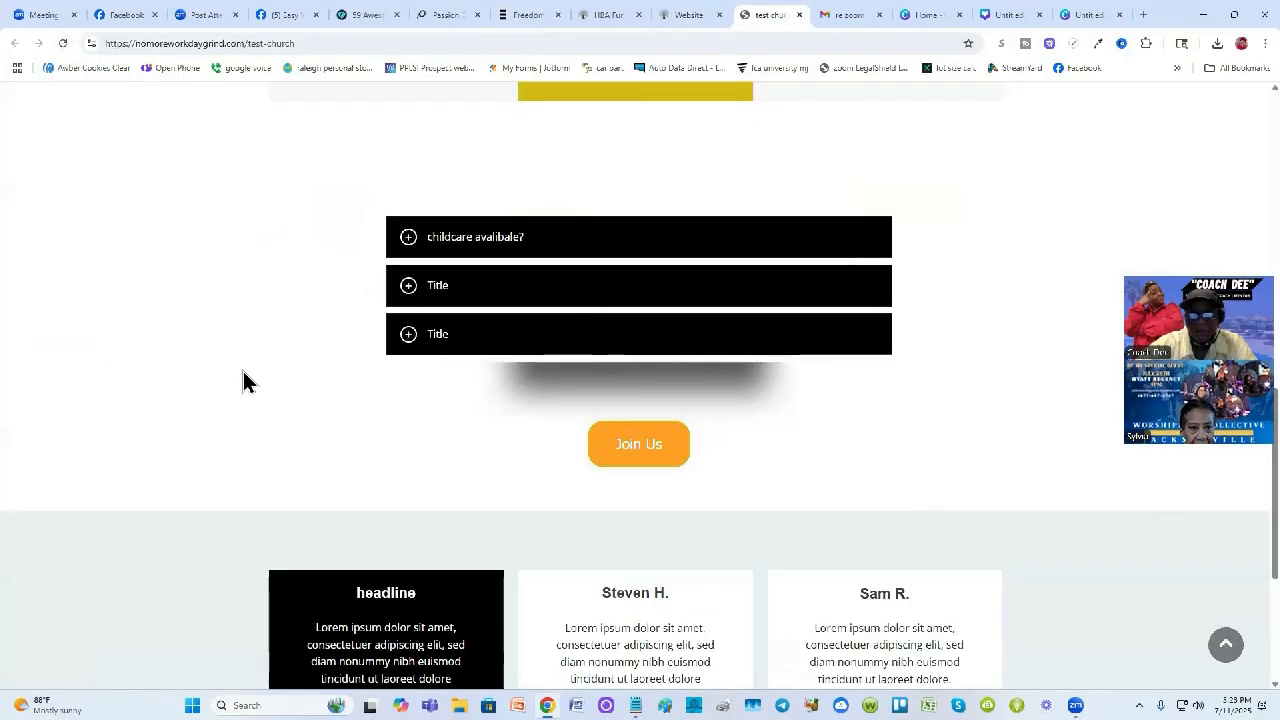
scroll(243, 380, "up", 3)
scroll(245, 380, "down", 1)
scroll(248, 380, "up", 7)
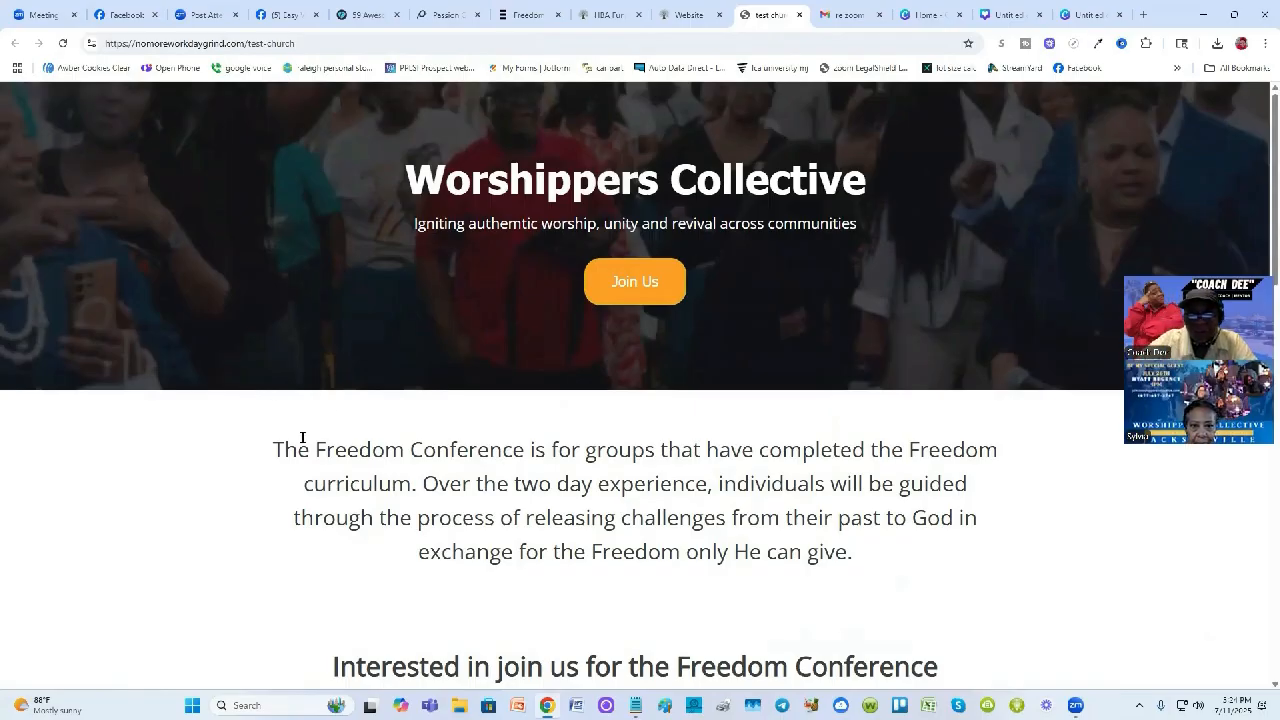
scroll(533, 328, "down", 8)
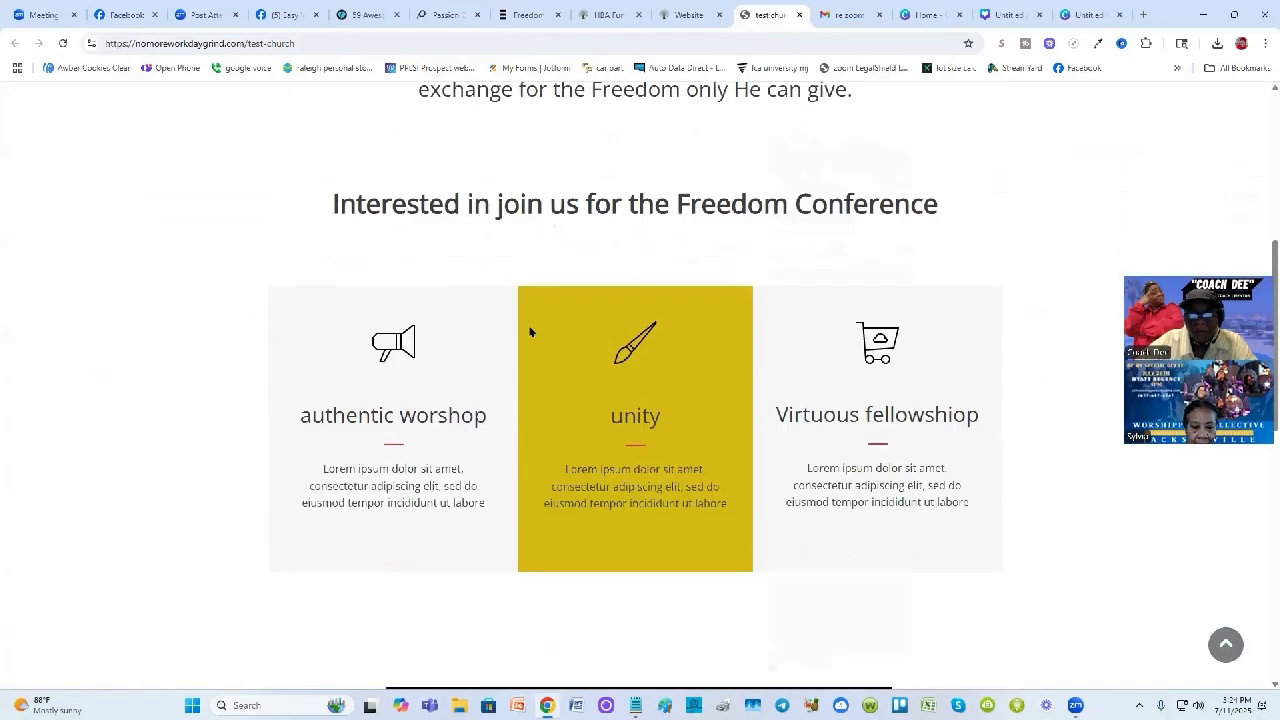
scroll(530, 331, "down", 5)
scroll(530, 331, "up", 3)
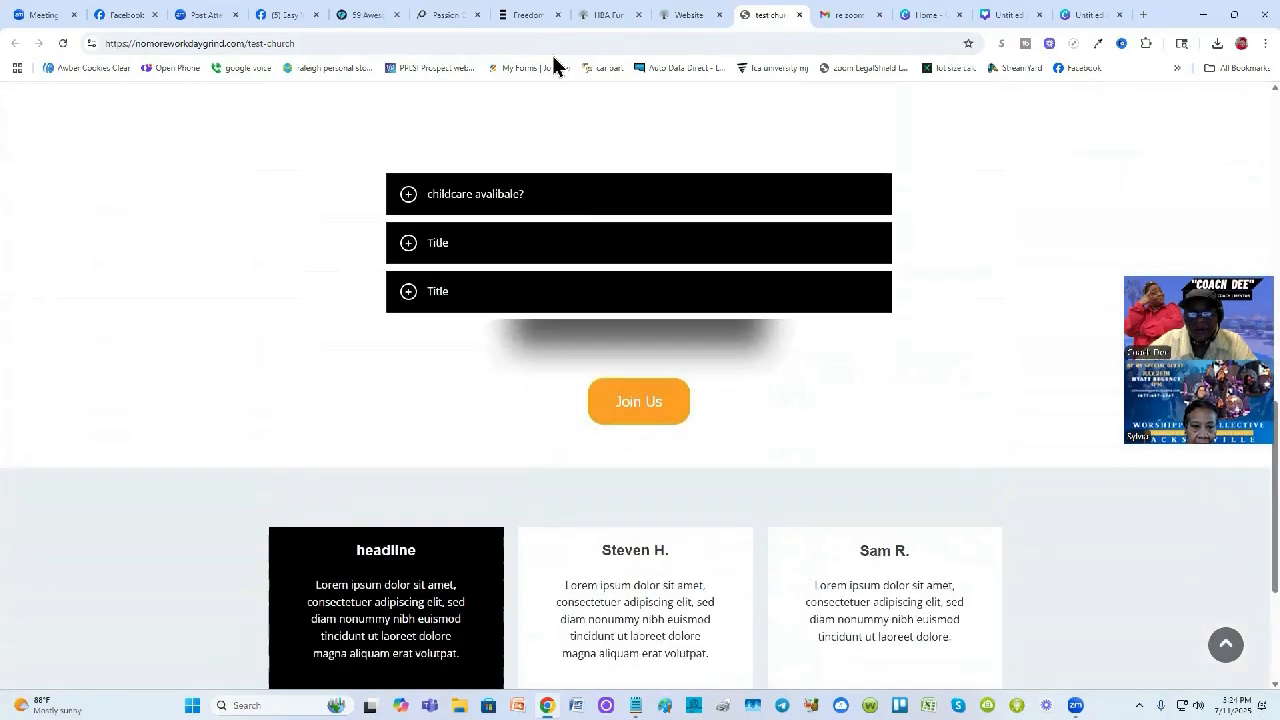
left_click(515, 15)
scroll(490, 312, "down", 15)
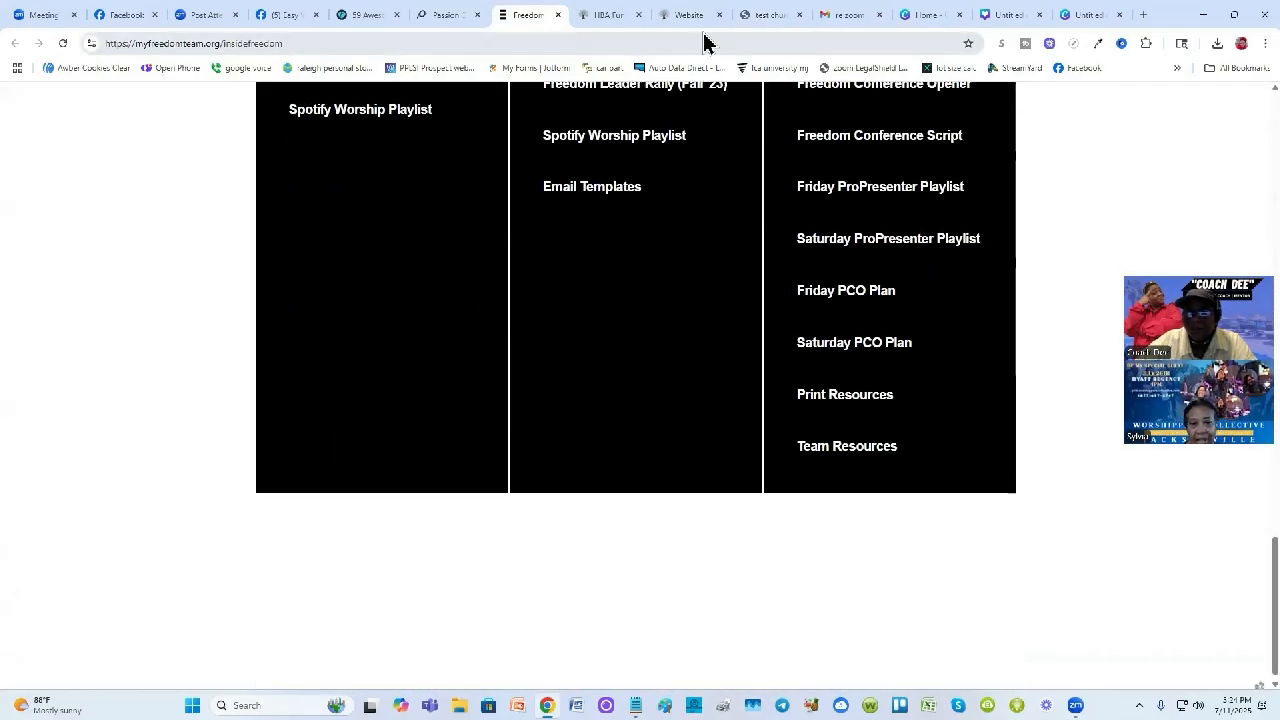
left_click(686, 15)
scroll(712, 345, "down", 5)
scroll(794, 551, "up", 1)
scroll(551, 477, "down", 1)
scroll(551, 477, "up", 2)
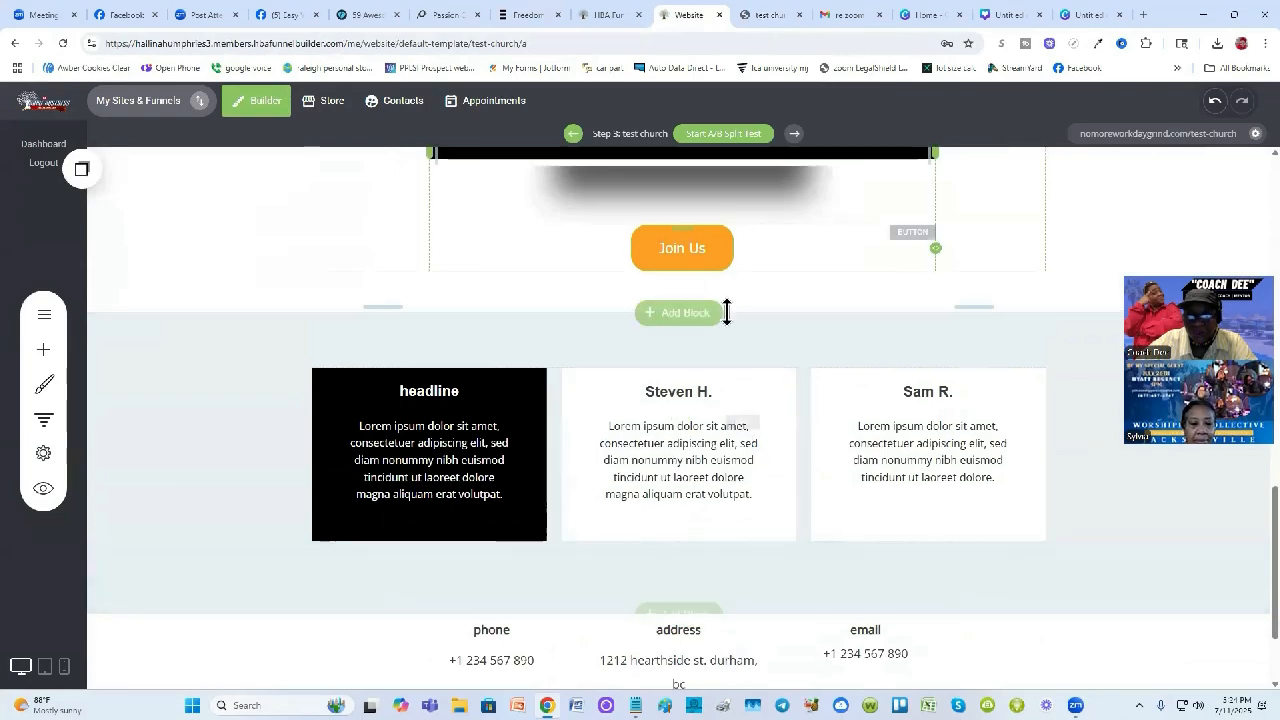
left_click_drag(710, 355, 714, 314)
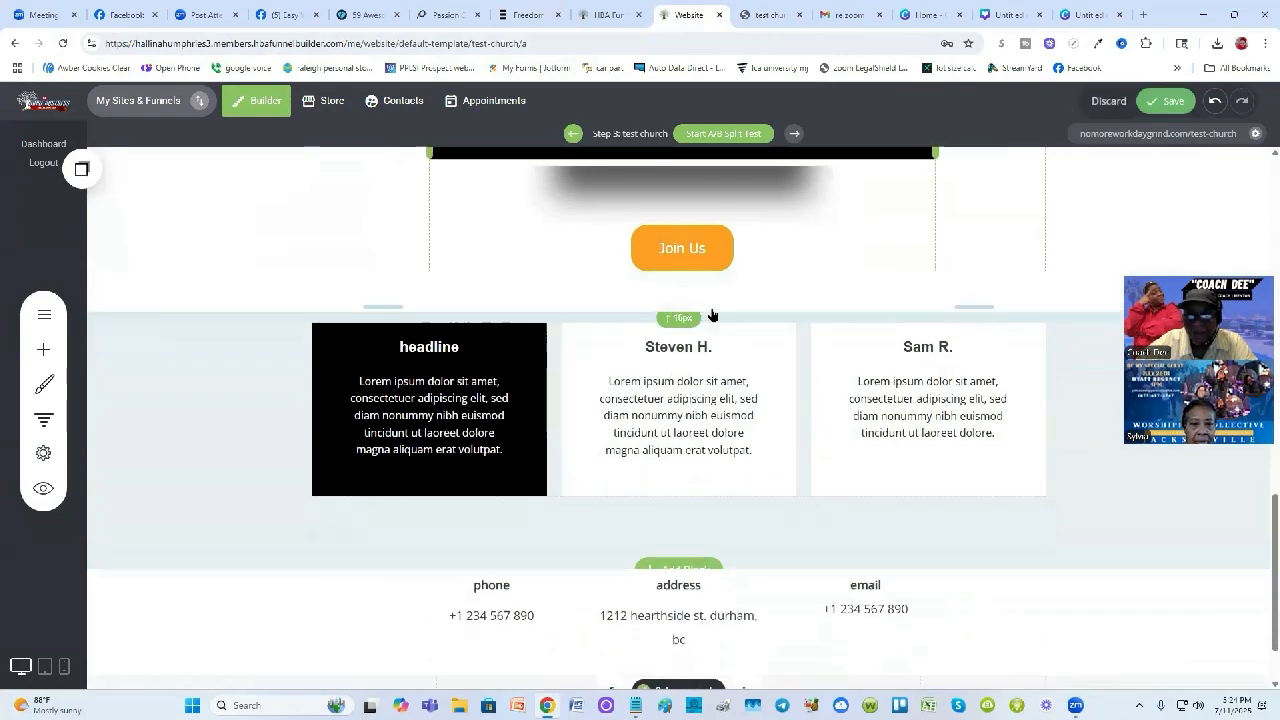
left_click_drag(720, 551, 771, 482)
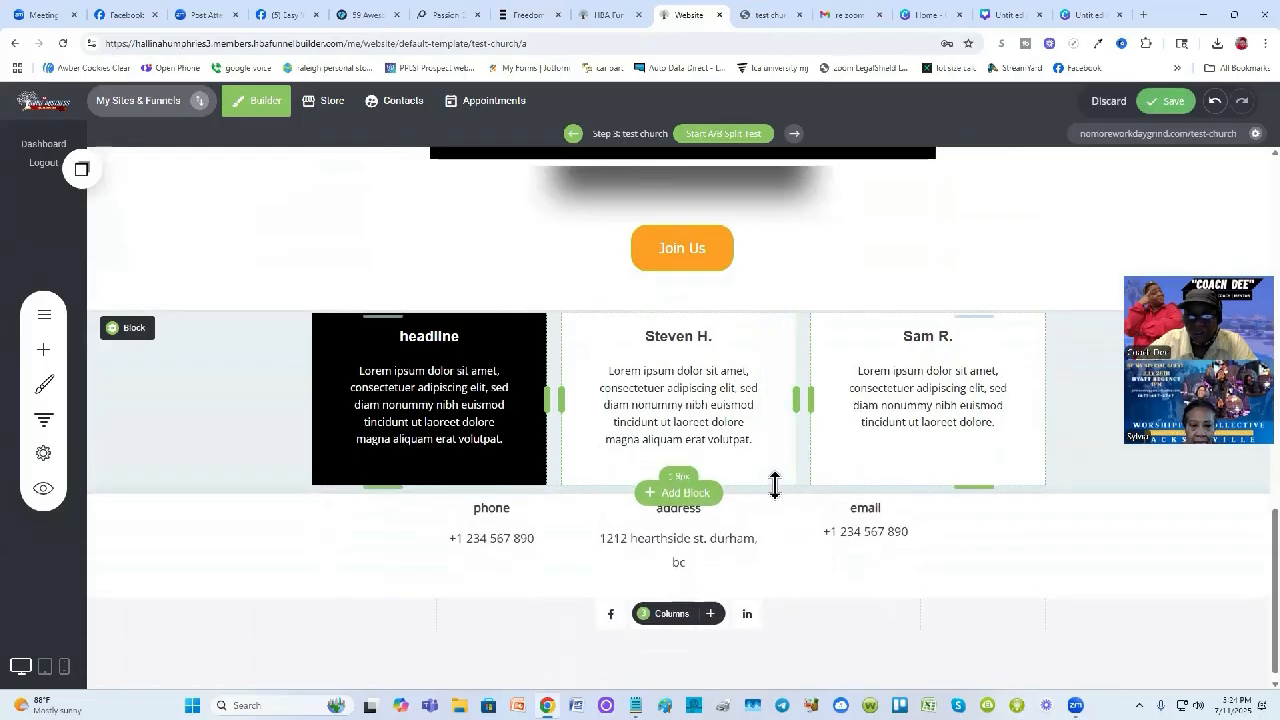
scroll(1106, 586, "up", 3)
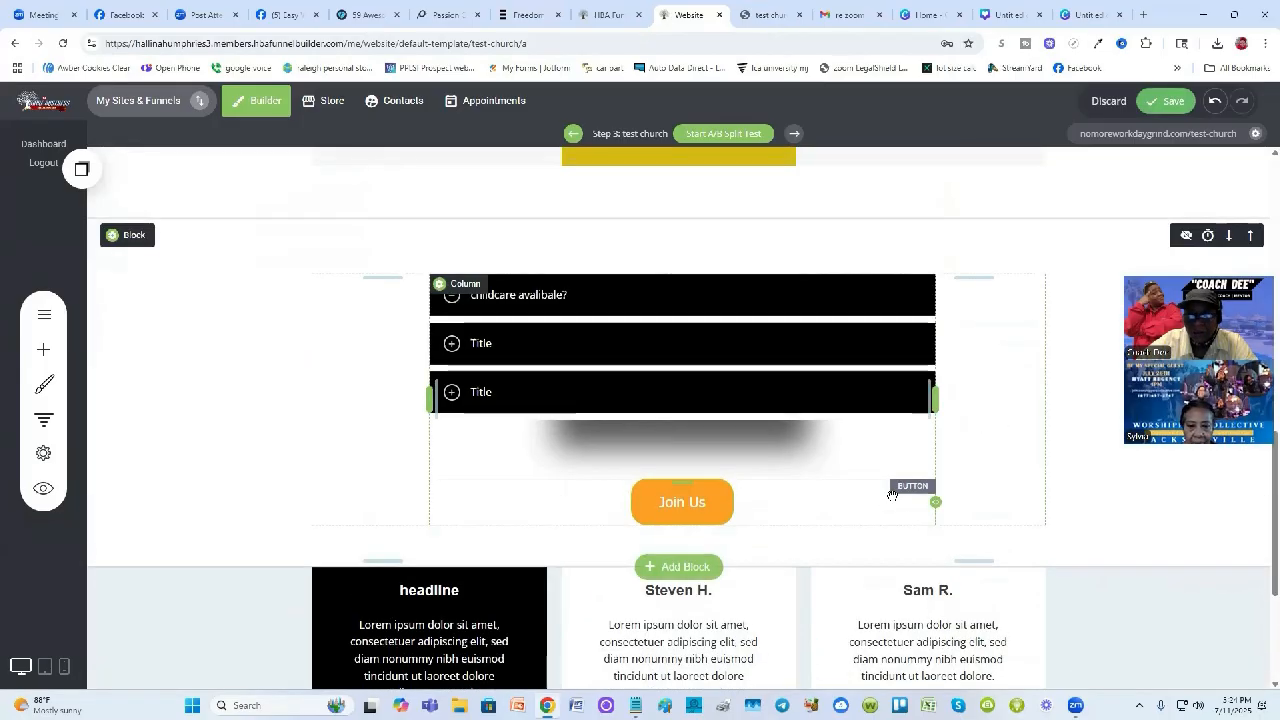
scroll(1000, 300, "up", 4)
left_click(1151, 110)
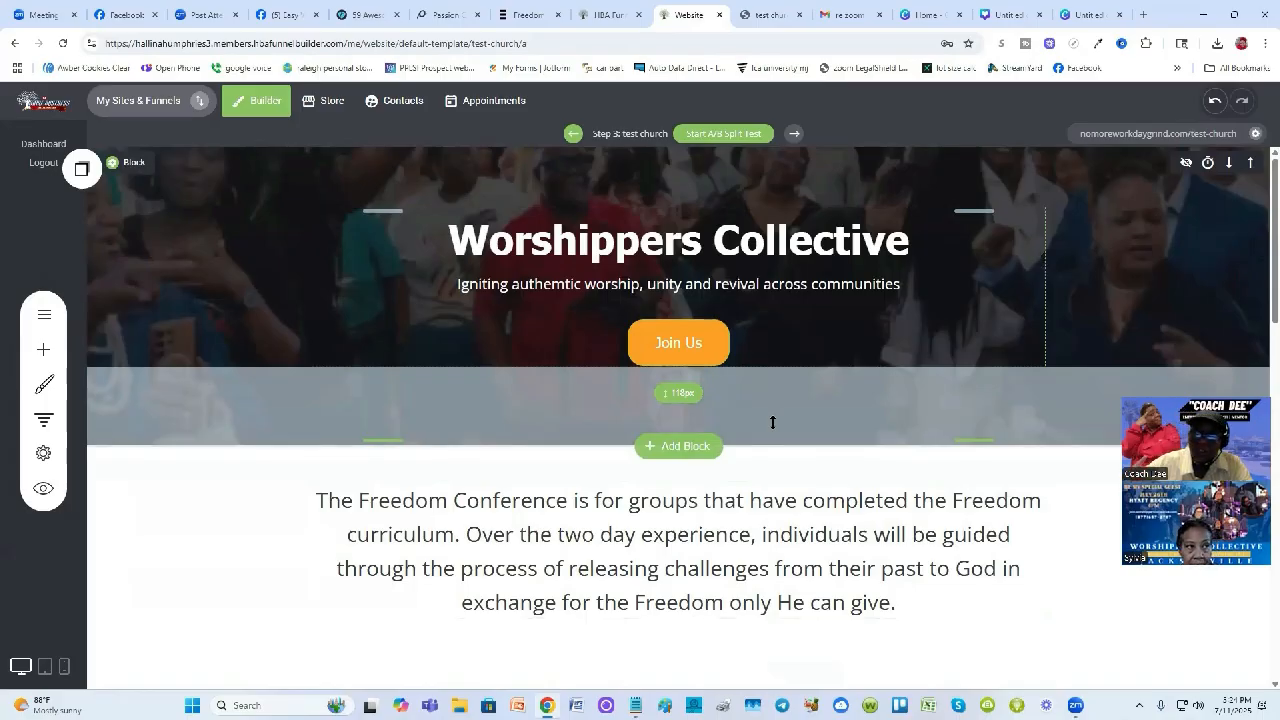
left_click(64, 668)
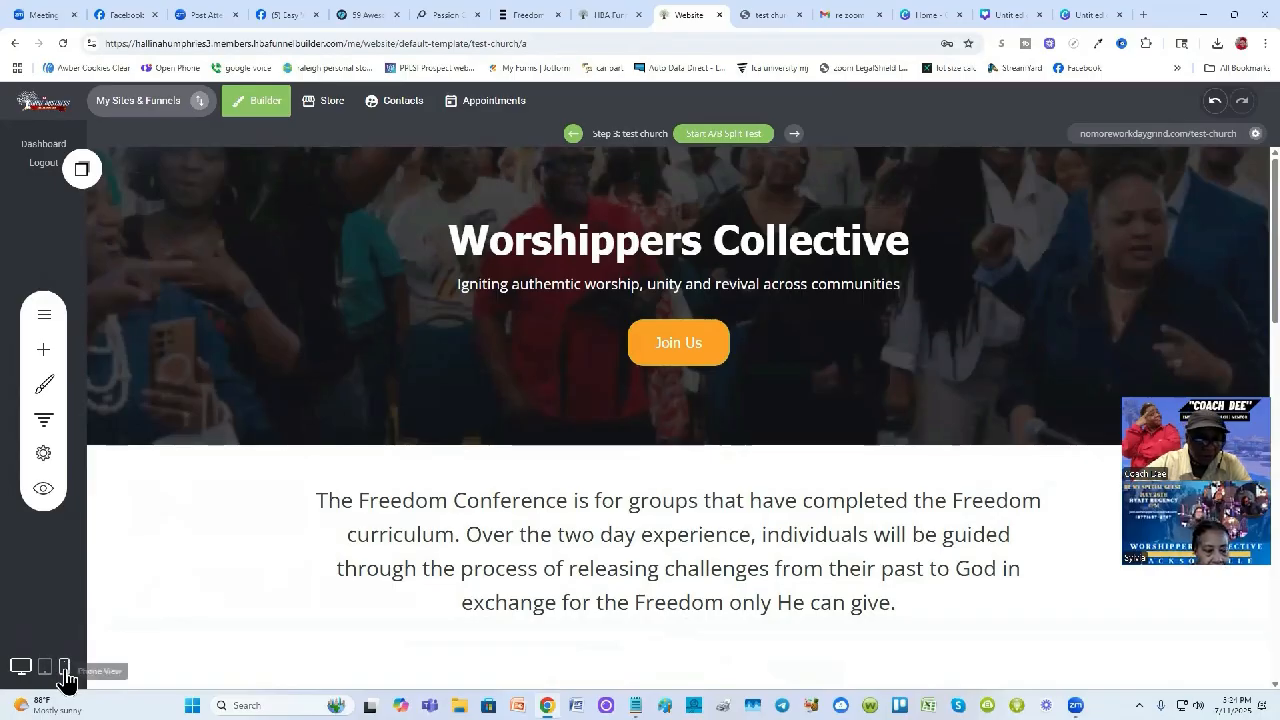
left_click(64, 670)
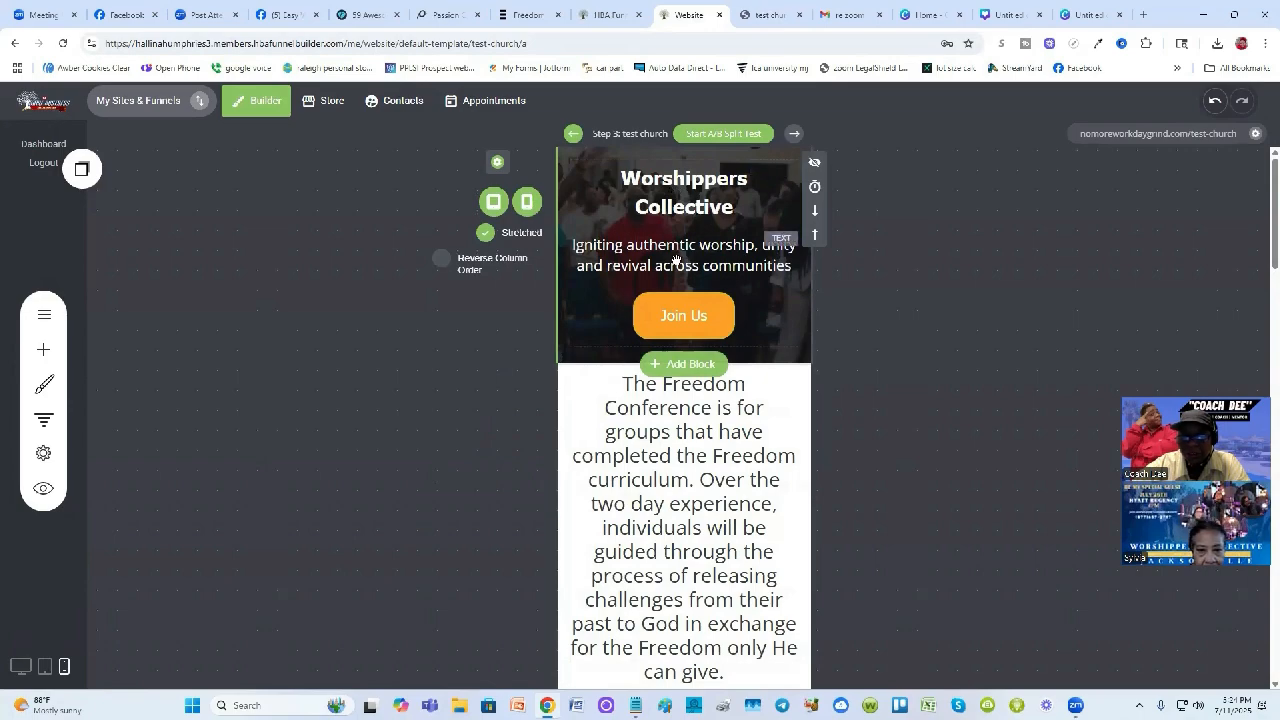
scroll(697, 328, "down", 1)
scroll(690, 320, "up", 1)
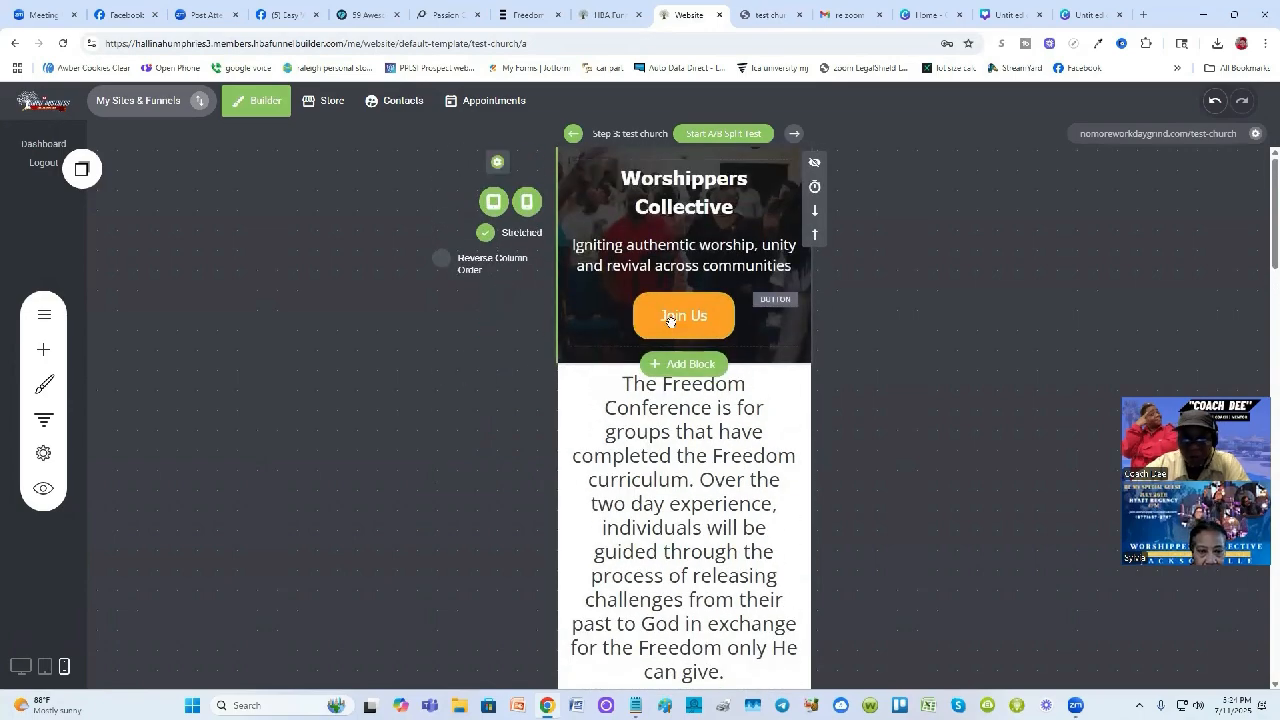
scroll(702, 393, "down", 3)
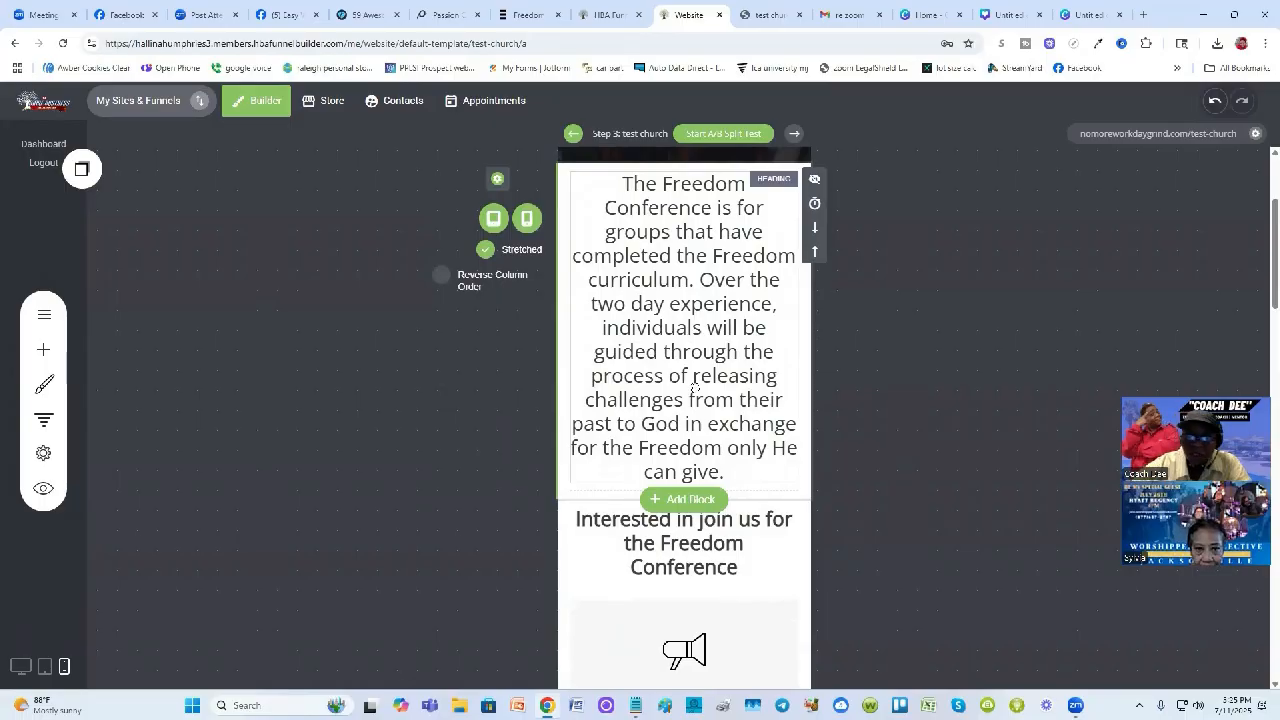
scroll(706, 408, "down", 5)
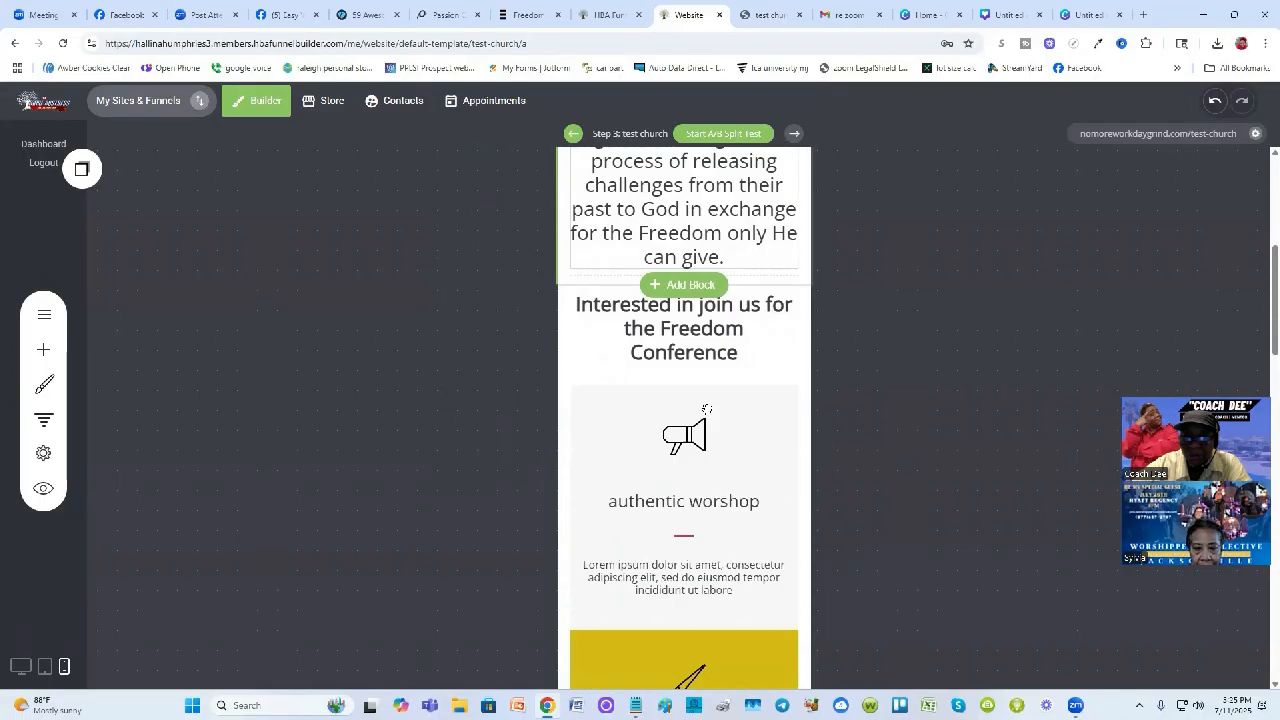
scroll(706, 410, "down", 12)
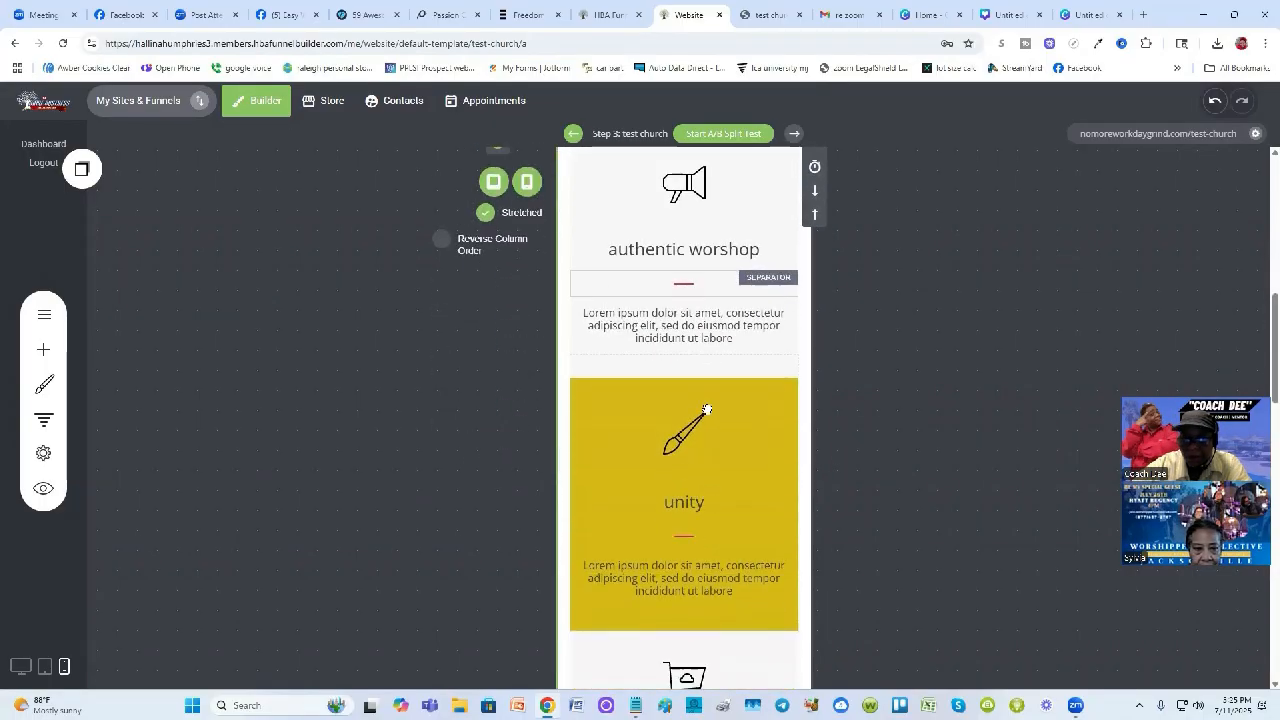
scroll(706, 410, "down", 8)
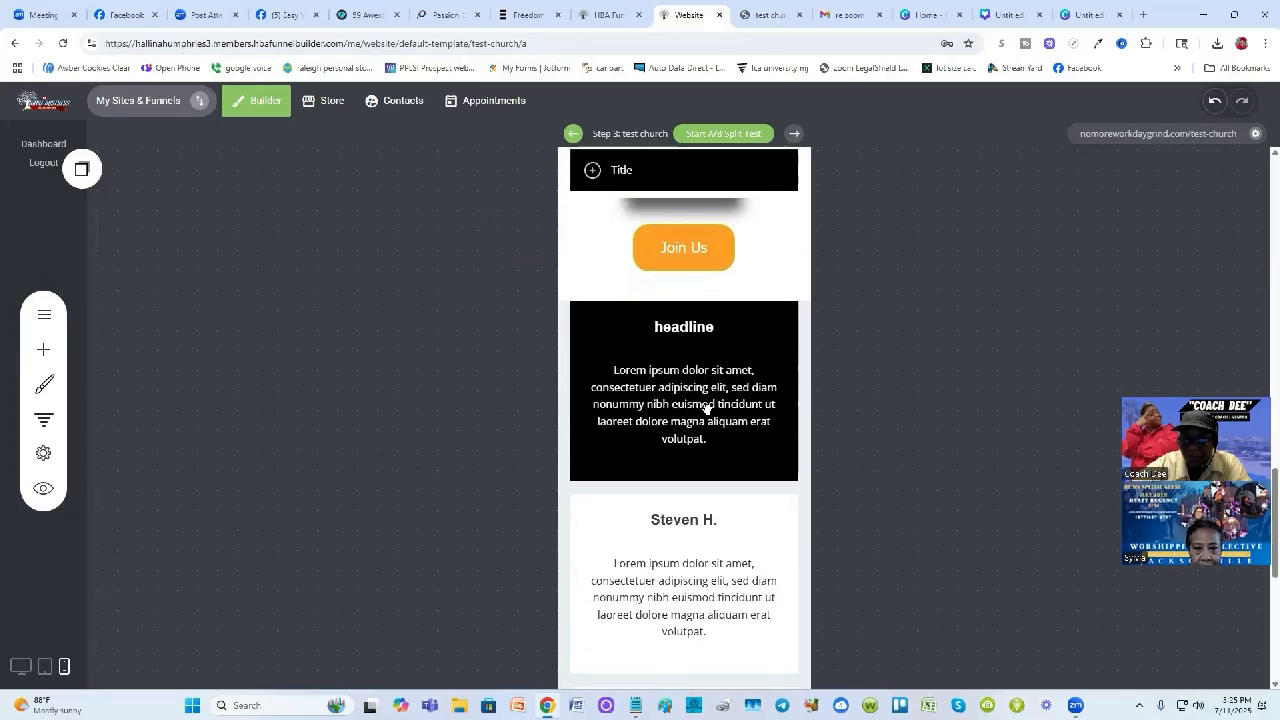
Review the remaining phone layout down to the footer, and switch to tablet view to check the sections down to the contact block
scroll(706, 410, "down", 2)
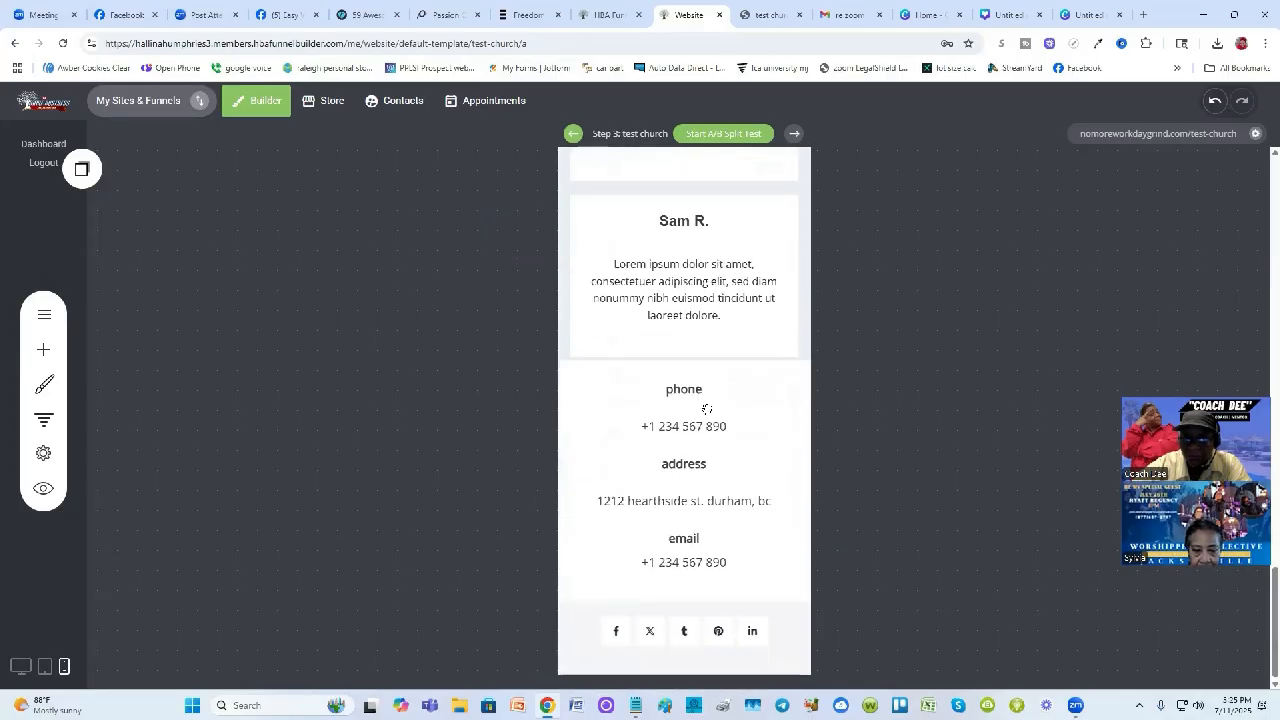
scroll(704, 409, "up", 10)
scroll(702, 408, "up", 10)
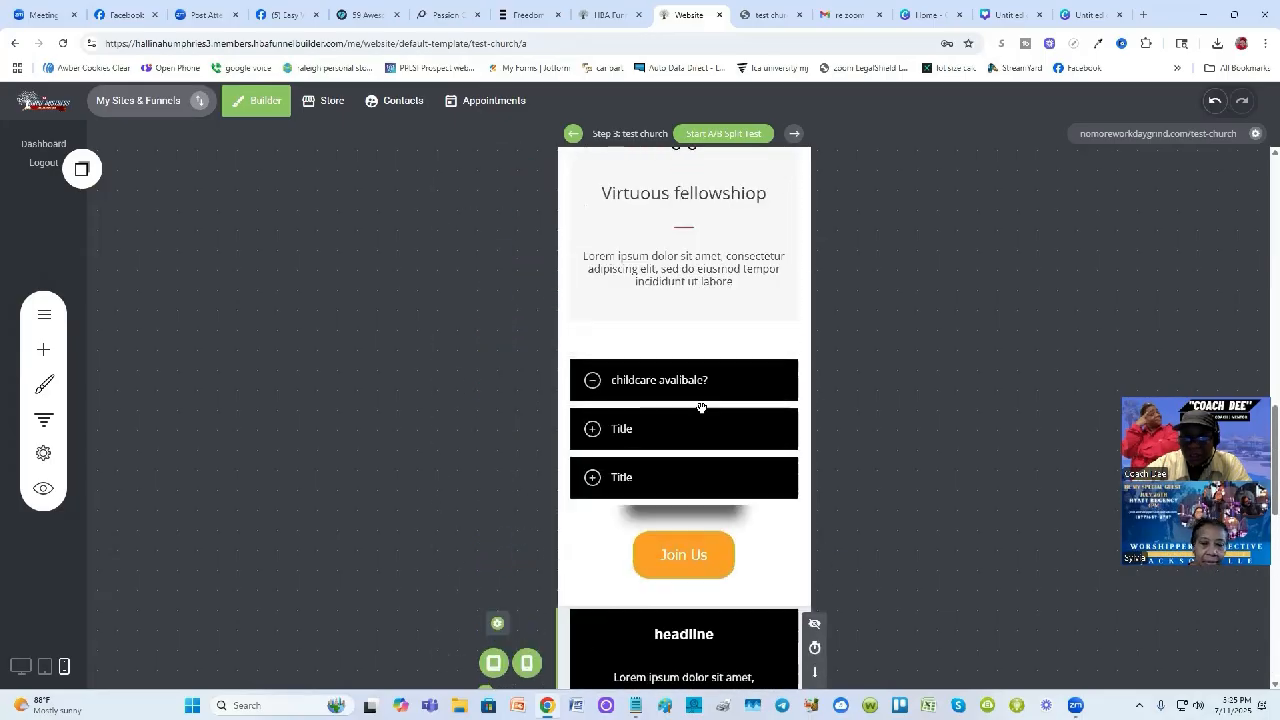
scroll(702, 408, "up", 9)
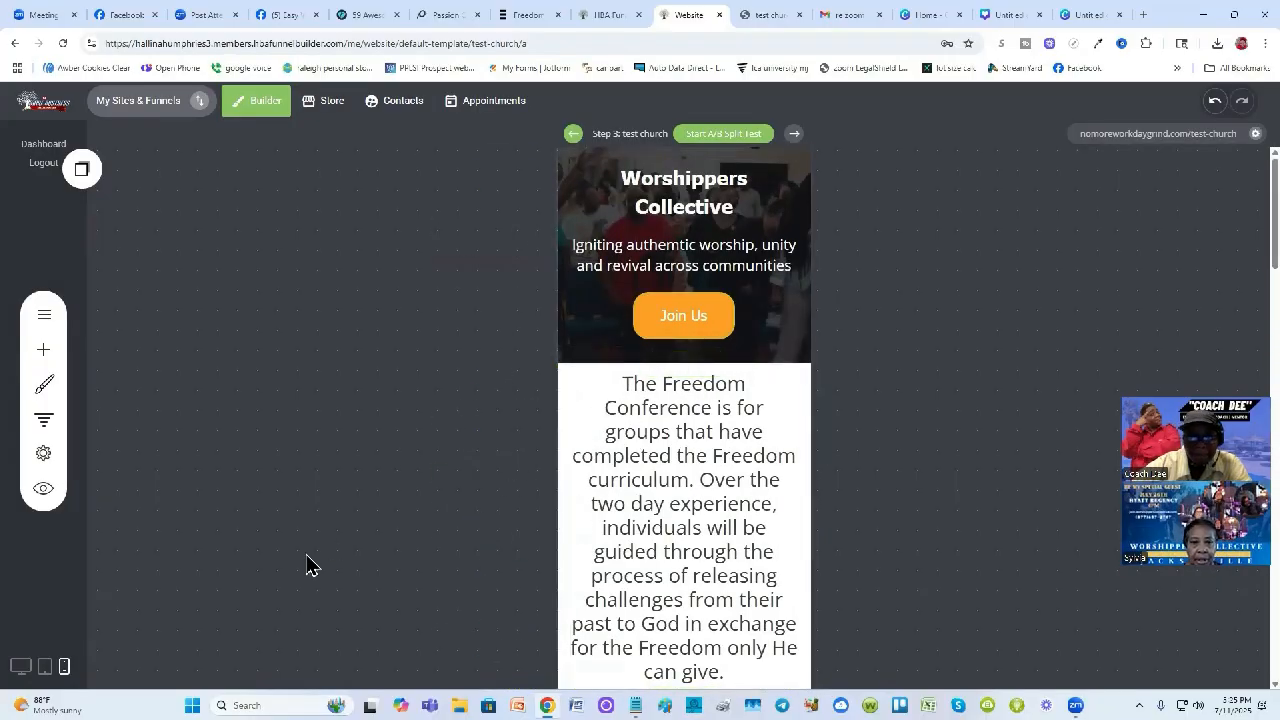
left_click(44, 666)
scroll(789, 220, "down", 3)
scroll(789, 220, "down", 8)
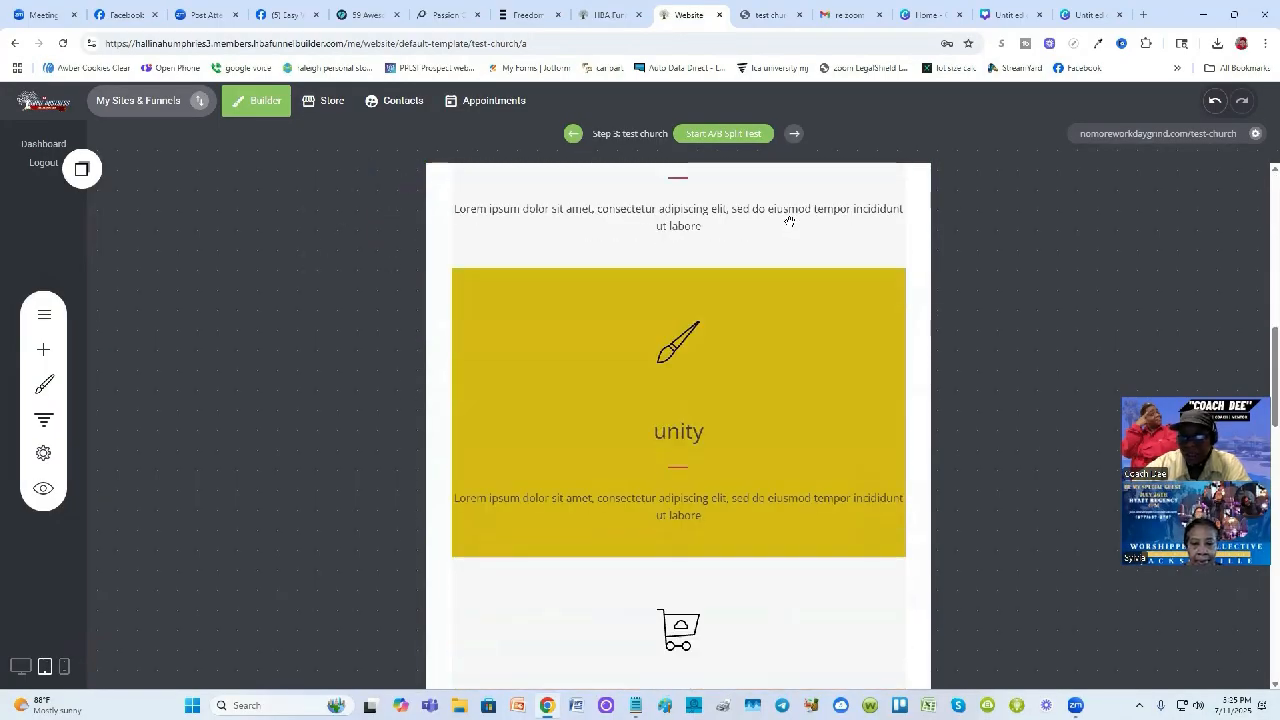
scroll(789, 220, "down", 10)
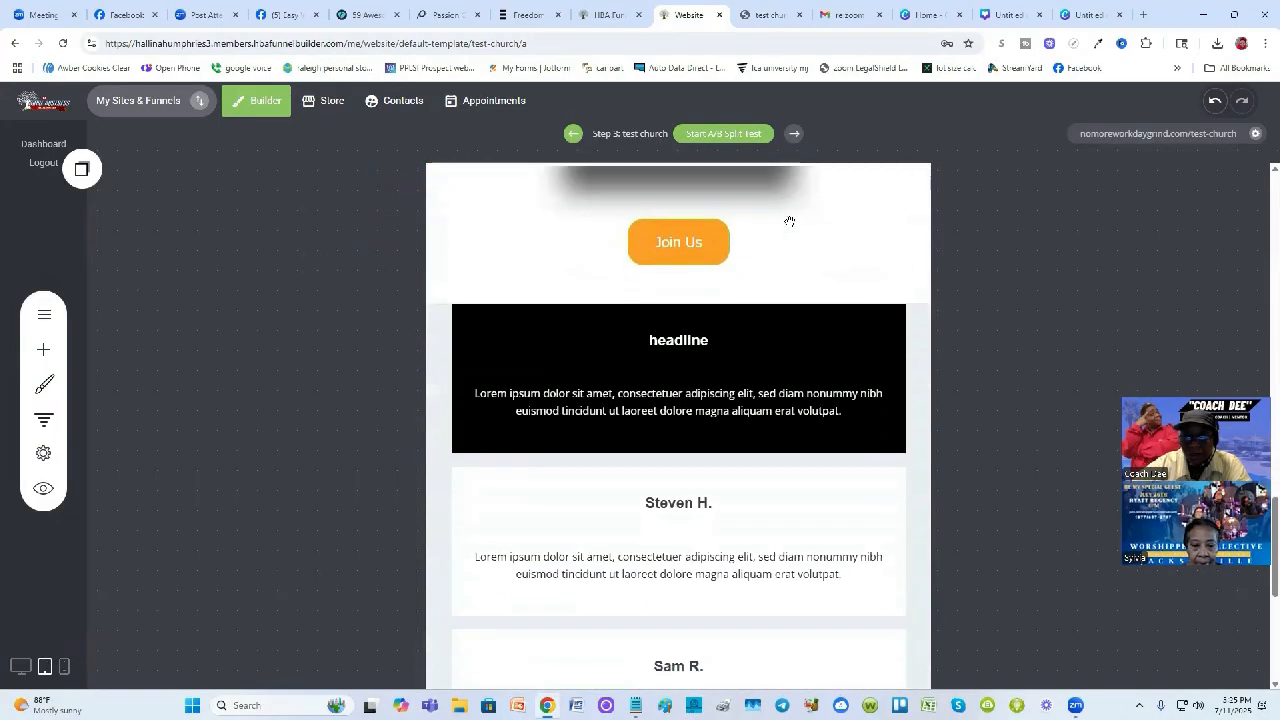
scroll(789, 220, "down", 3)
left_click(789, 220)
scroll(819, 291, "up", 2)
scroll(794, 326, "down", 4)
In tablet view, try the phone, address and email block with Stretched off, restore Stretched and save the page
left_click(550, 505)
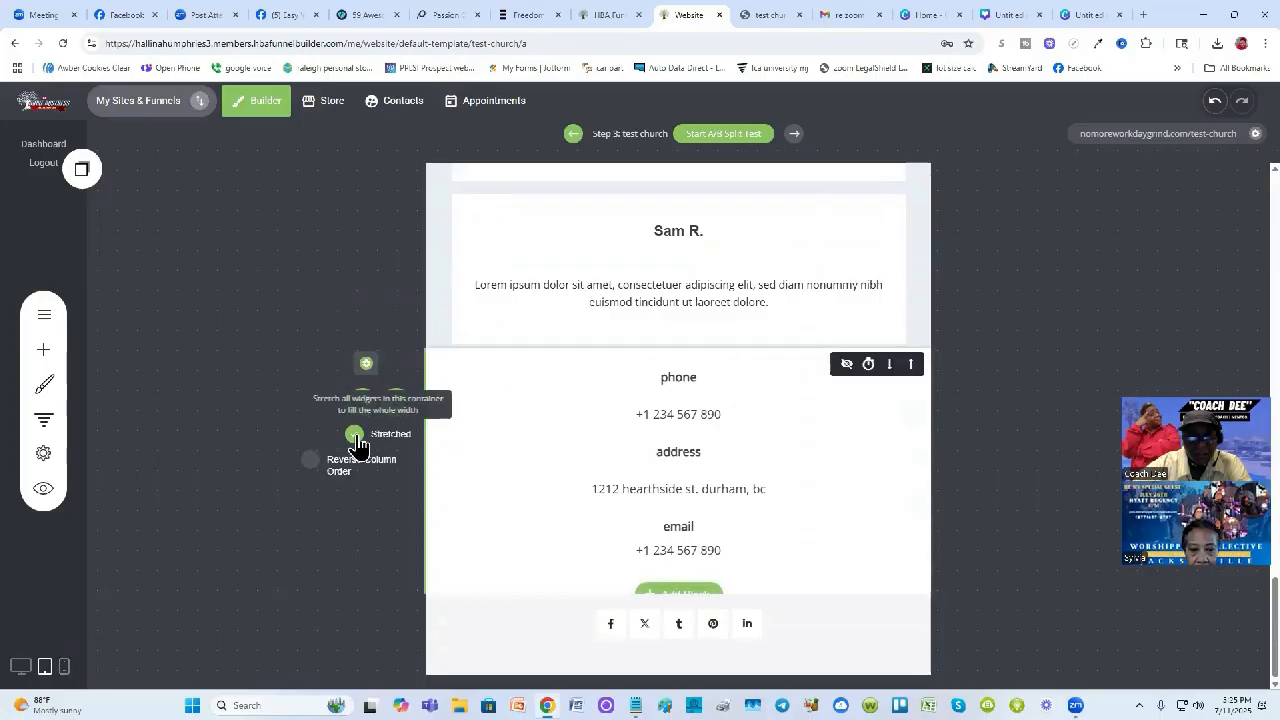
left_click(354, 435)
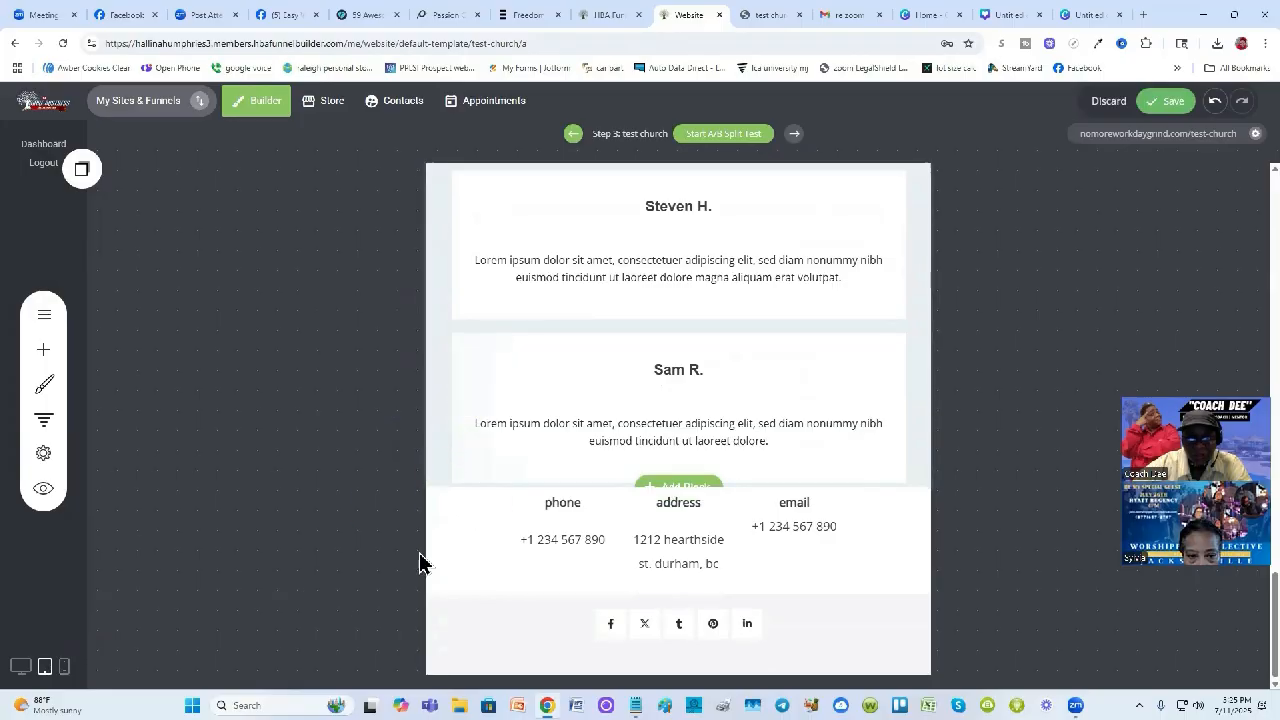
left_click(355, 575)
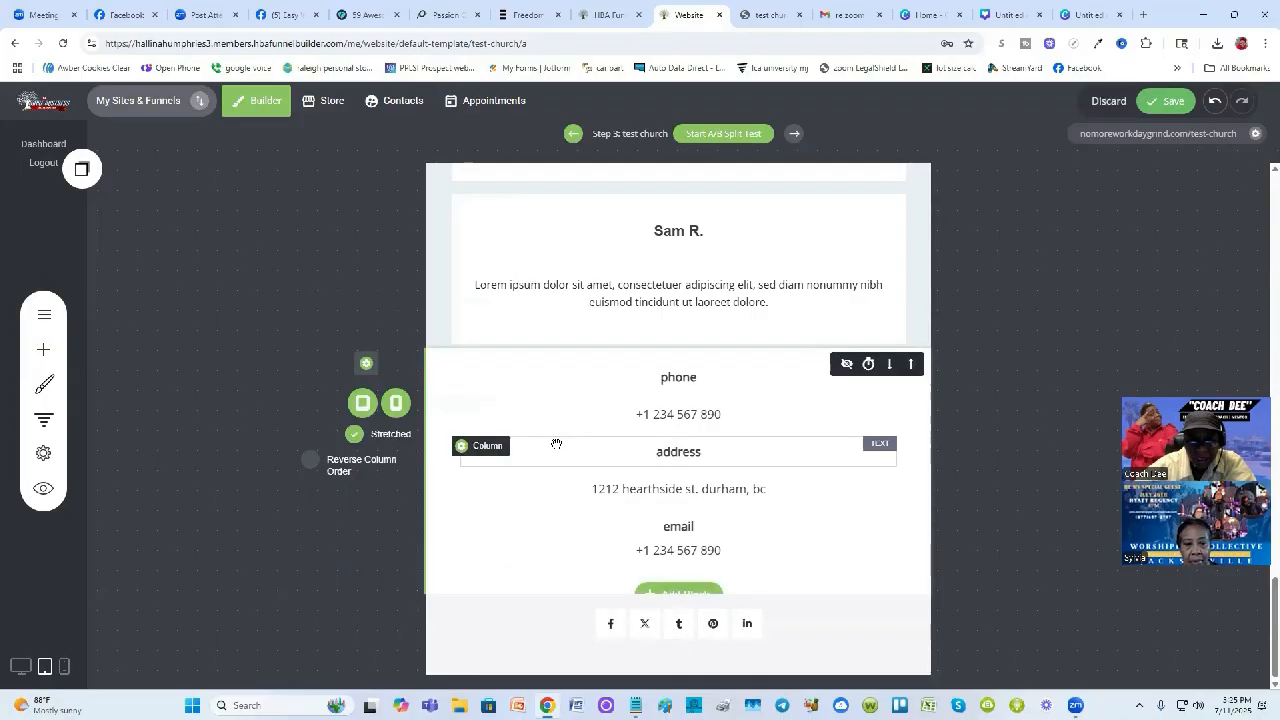
left_click(355, 436)
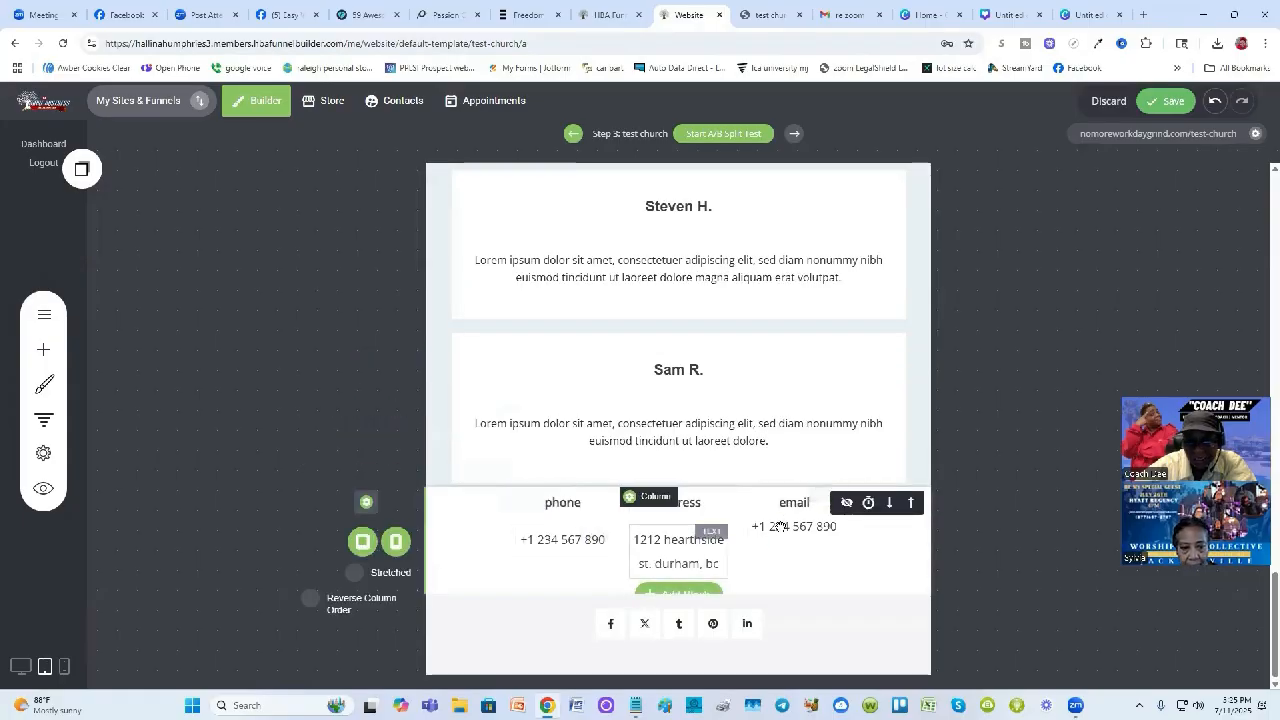
left_click(357, 573)
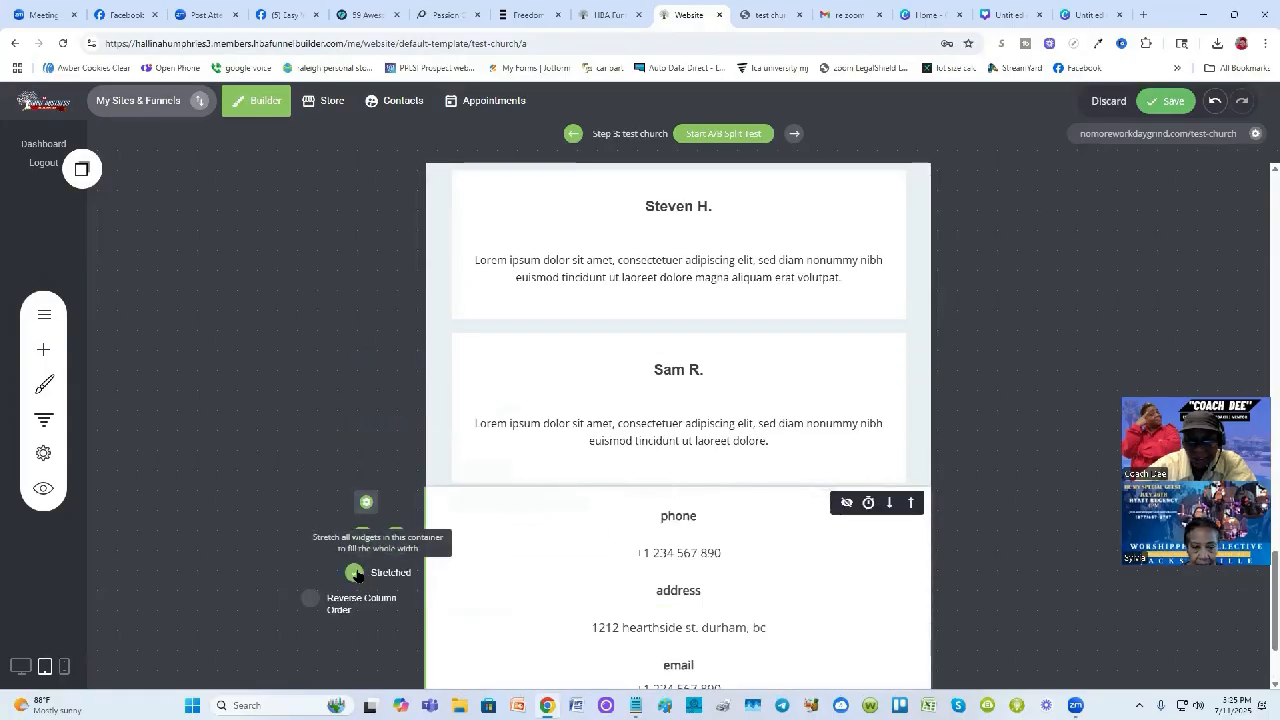
left_click(240, 553)
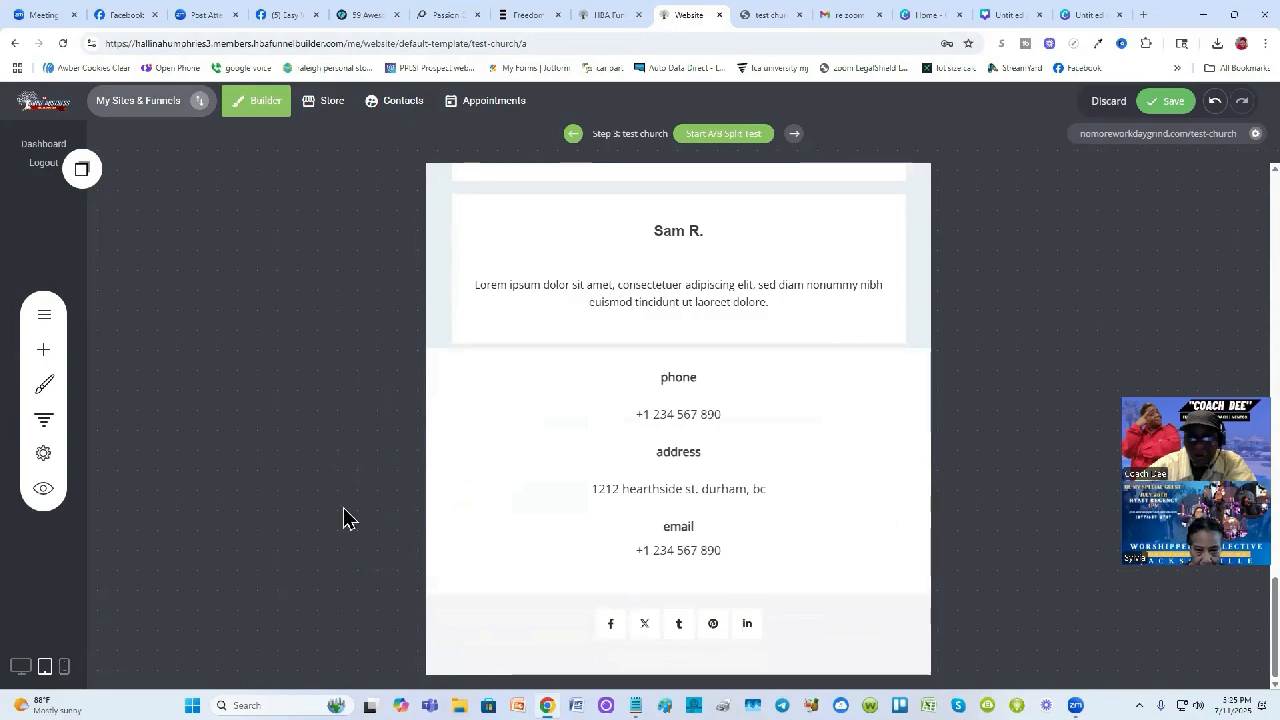
left_click(1163, 104)
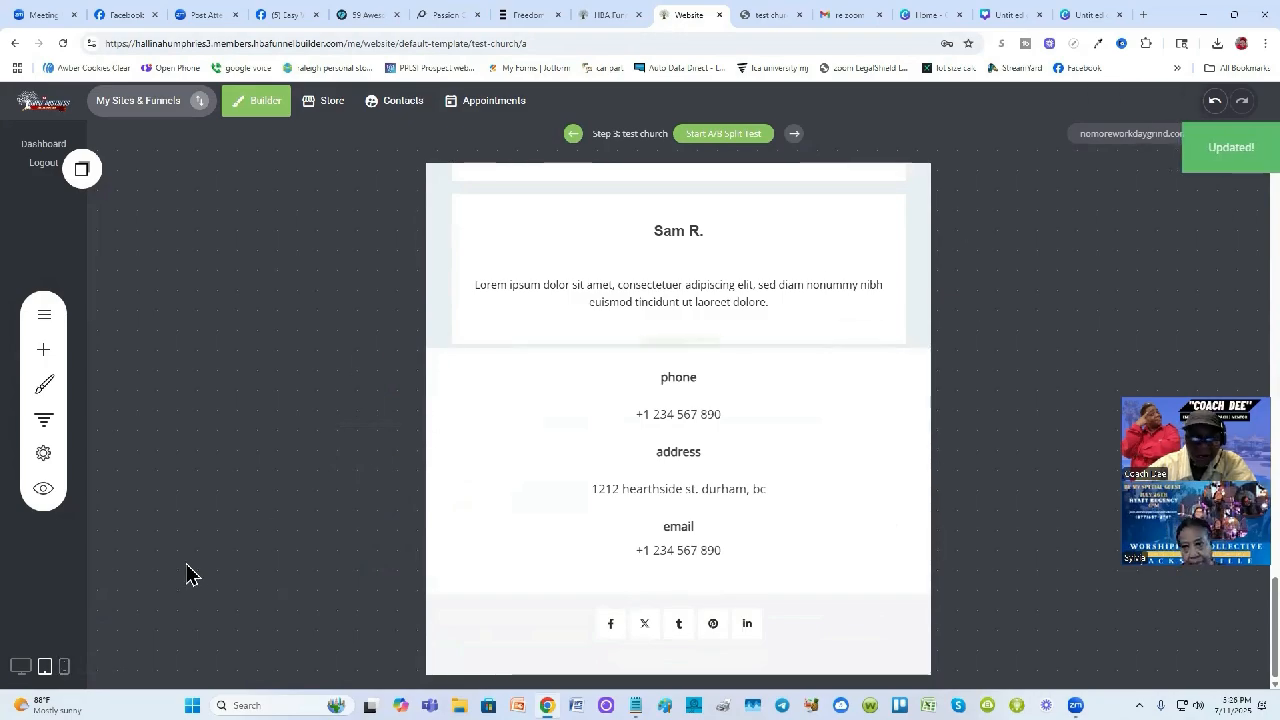
Switch to phone view, try the contact block with Stretched off, turn Stretched back on and save the page
left_click(68, 665)
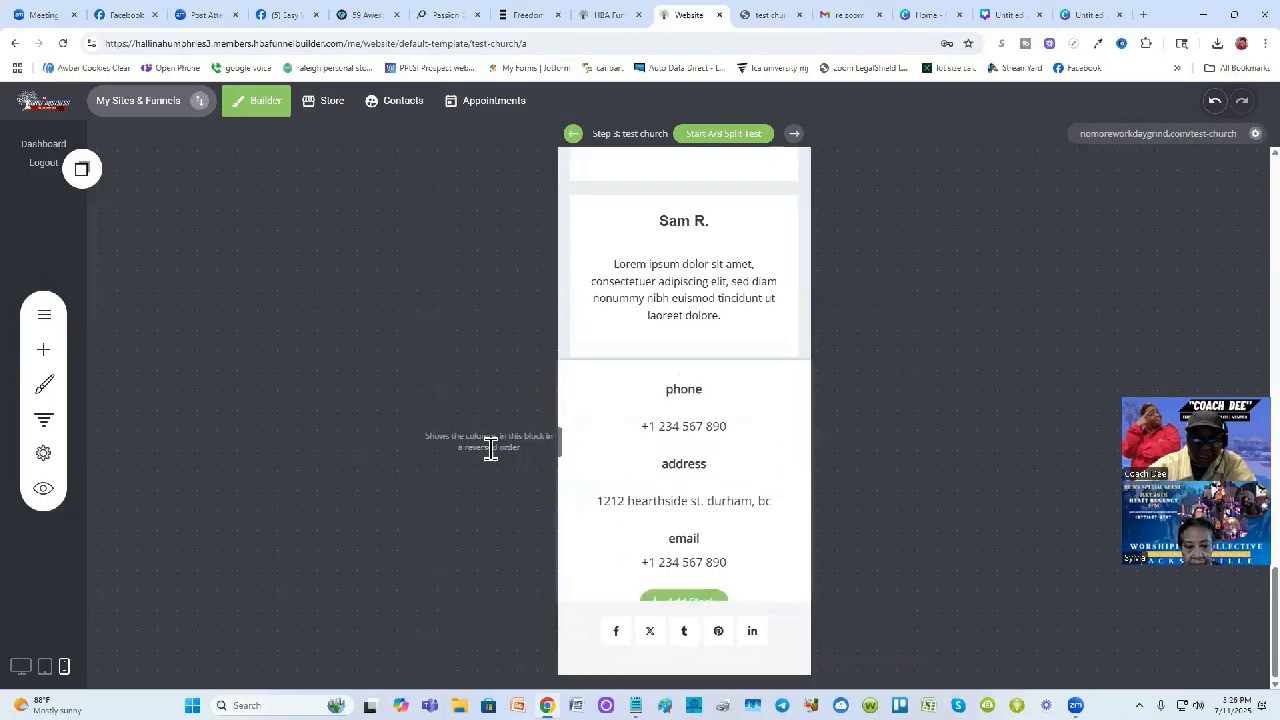
left_click(489, 448)
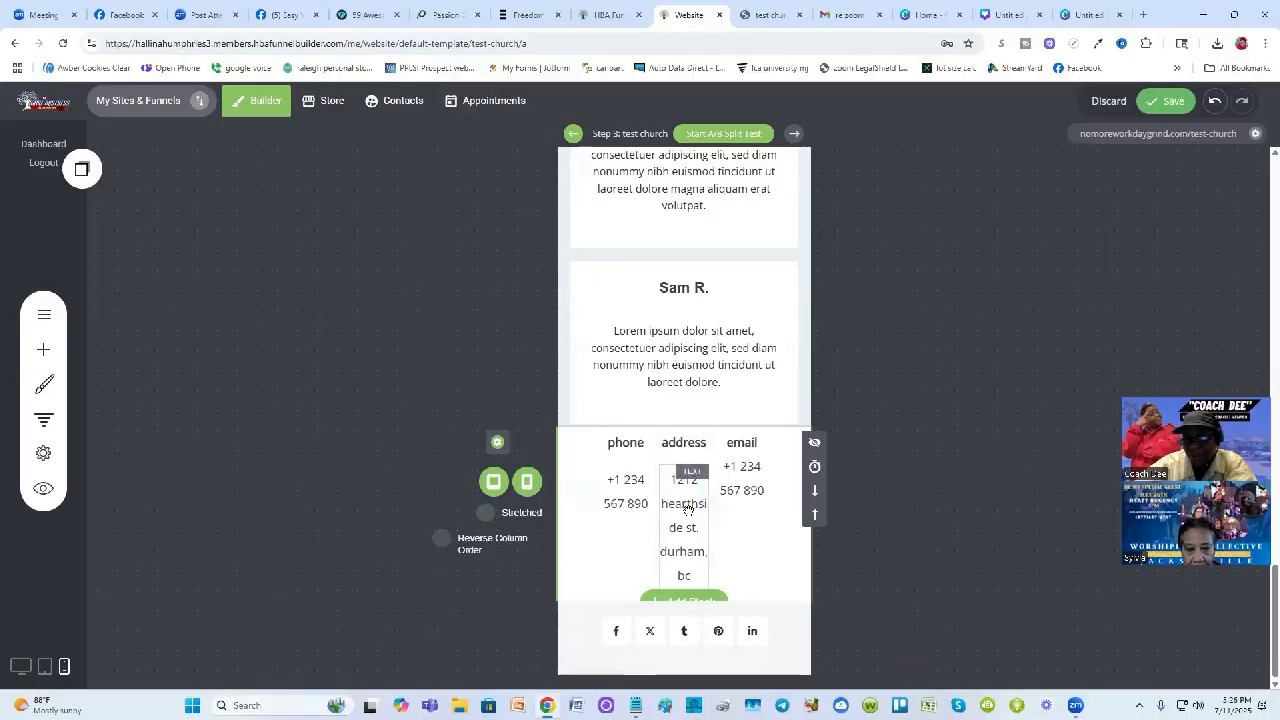
left_click(486, 514)
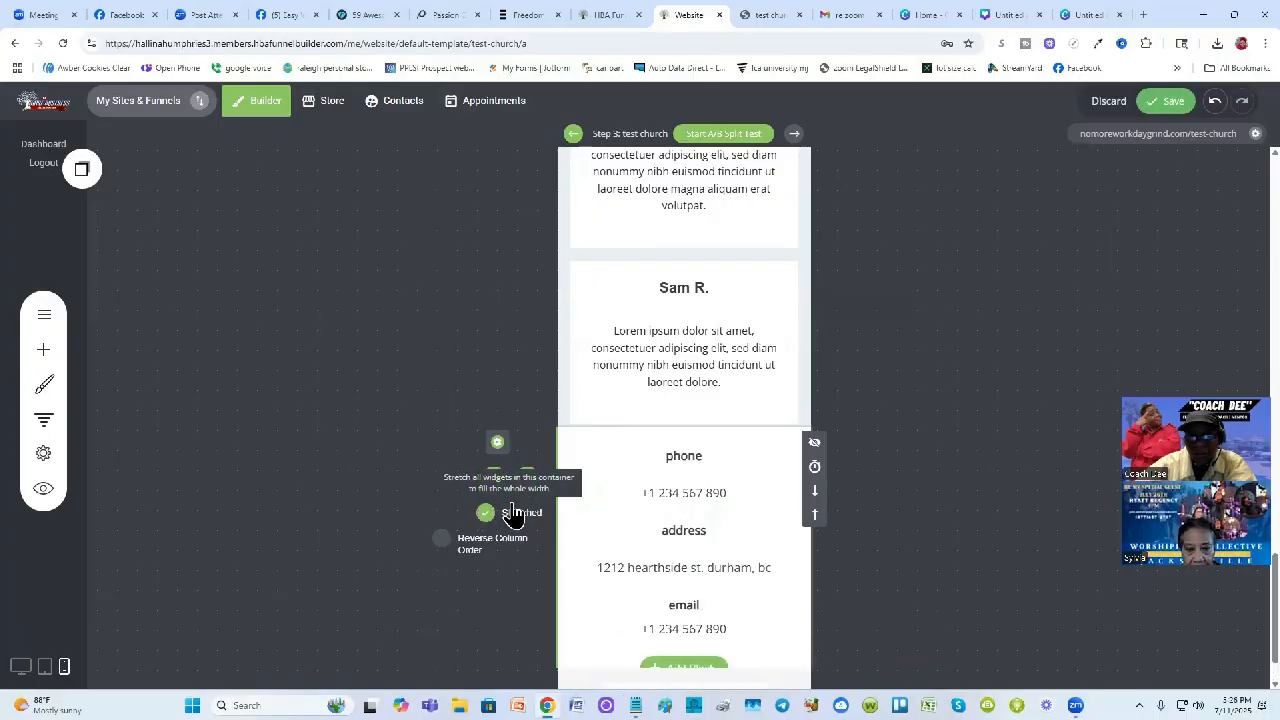
left_click(1157, 108)
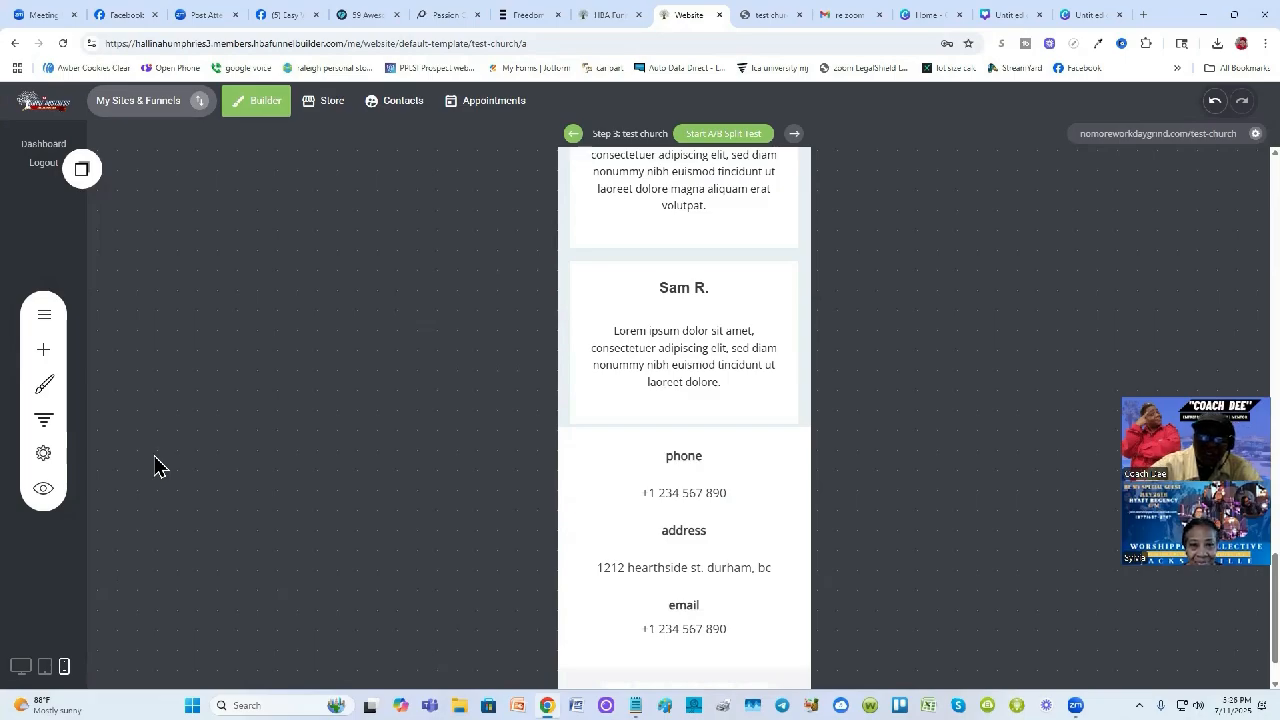
Review the Freedom Conference page from its hero section down to the Groups & Conference Resources columns
left_click(519, 19)
scroll(597, 405, "up", 10)
triple_click(556, 262)
scroll(557, 260, "up", 5)
scroll(585, 480, "down", 13)
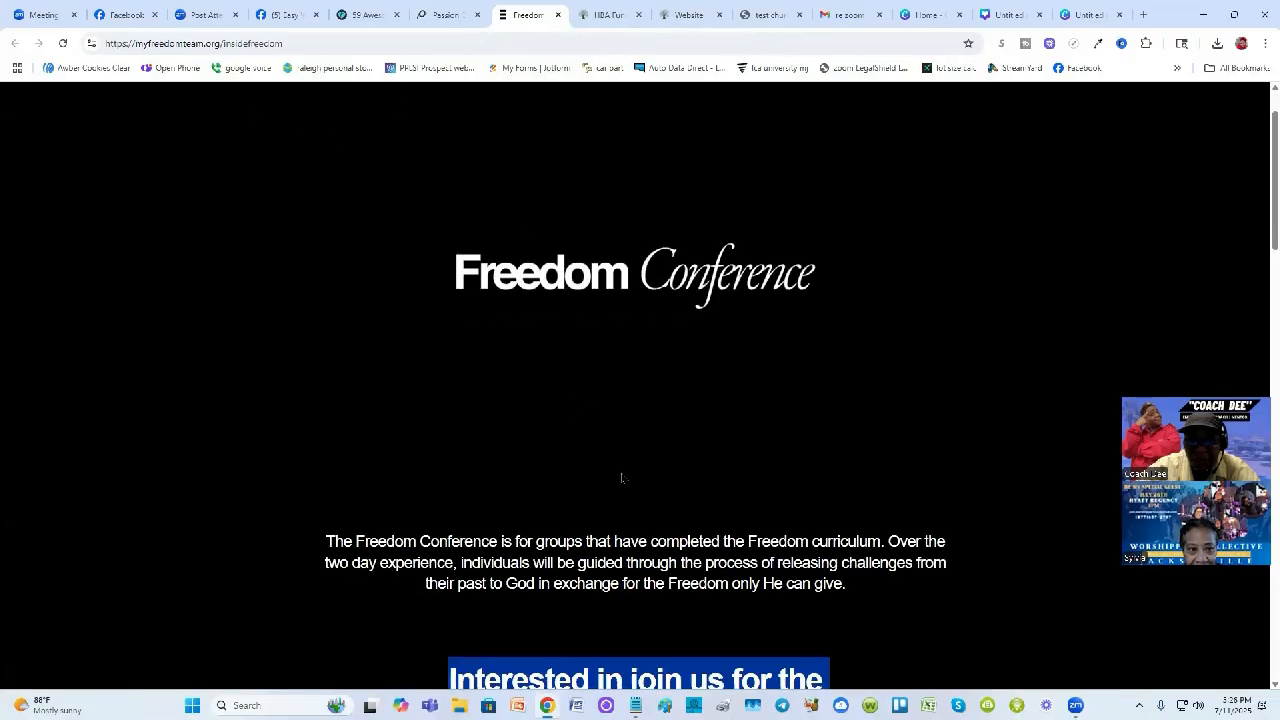
scroll(621, 471, "down", 8)
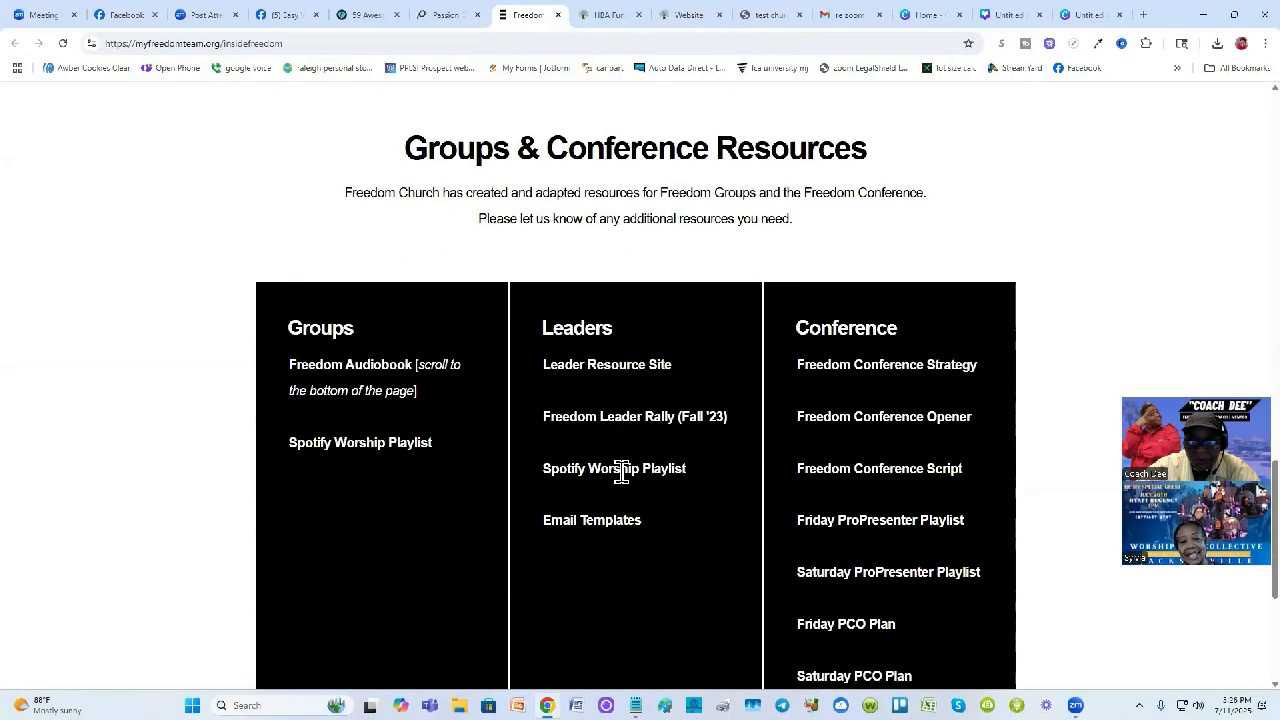